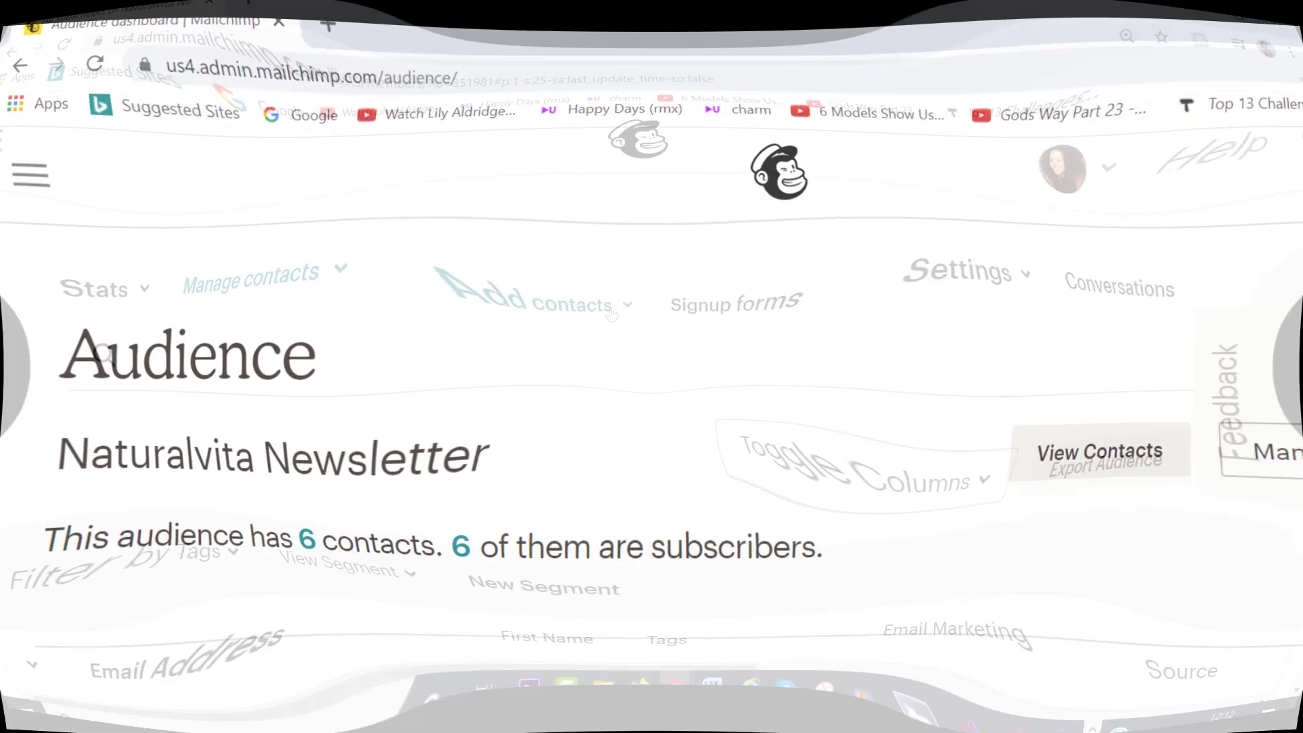
# - Browse the audience contacts: start adding a subscriber, select contacts, and search tags for 'Discou'
pyautogui.click(570, 357)
pyautogui.click(444, 461)
pyautogui.write('To')
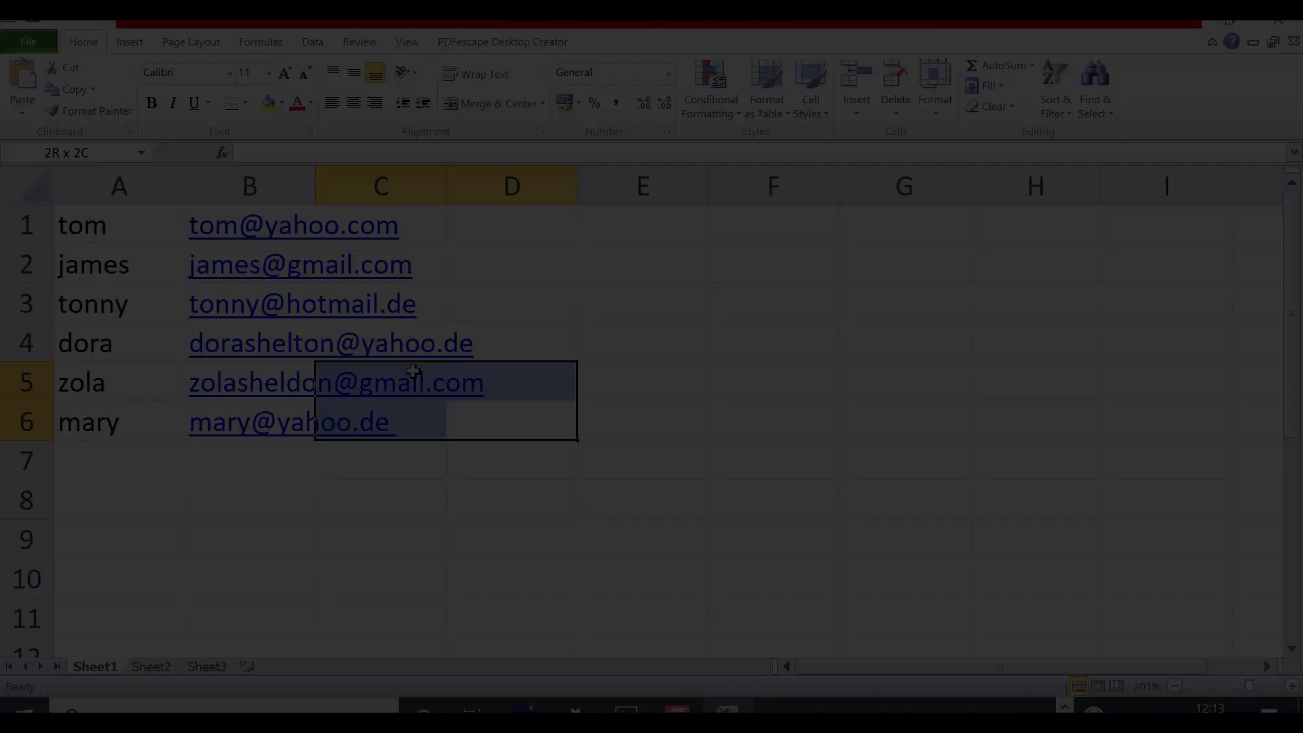
pyautogui.moveTo(290, 384); pyautogui.dragTo(102, 229)
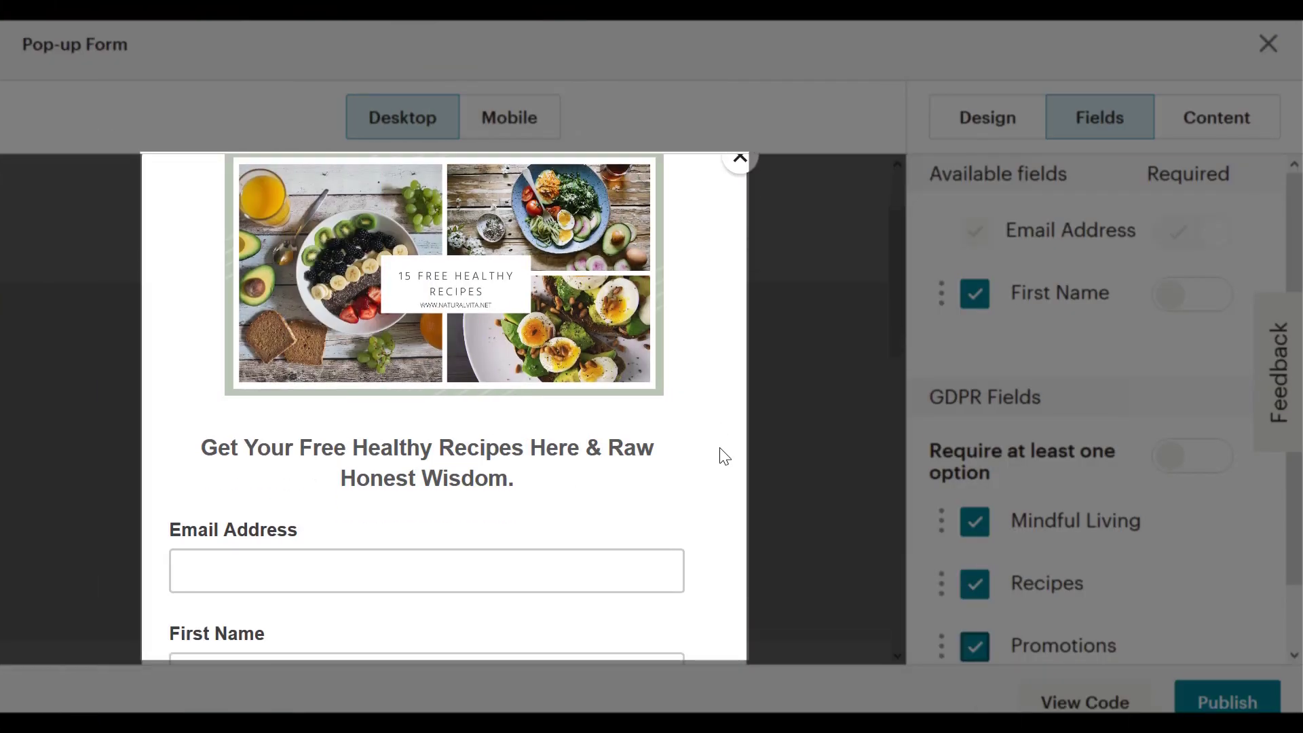
pyautogui.scroll(-4, 725, 455)
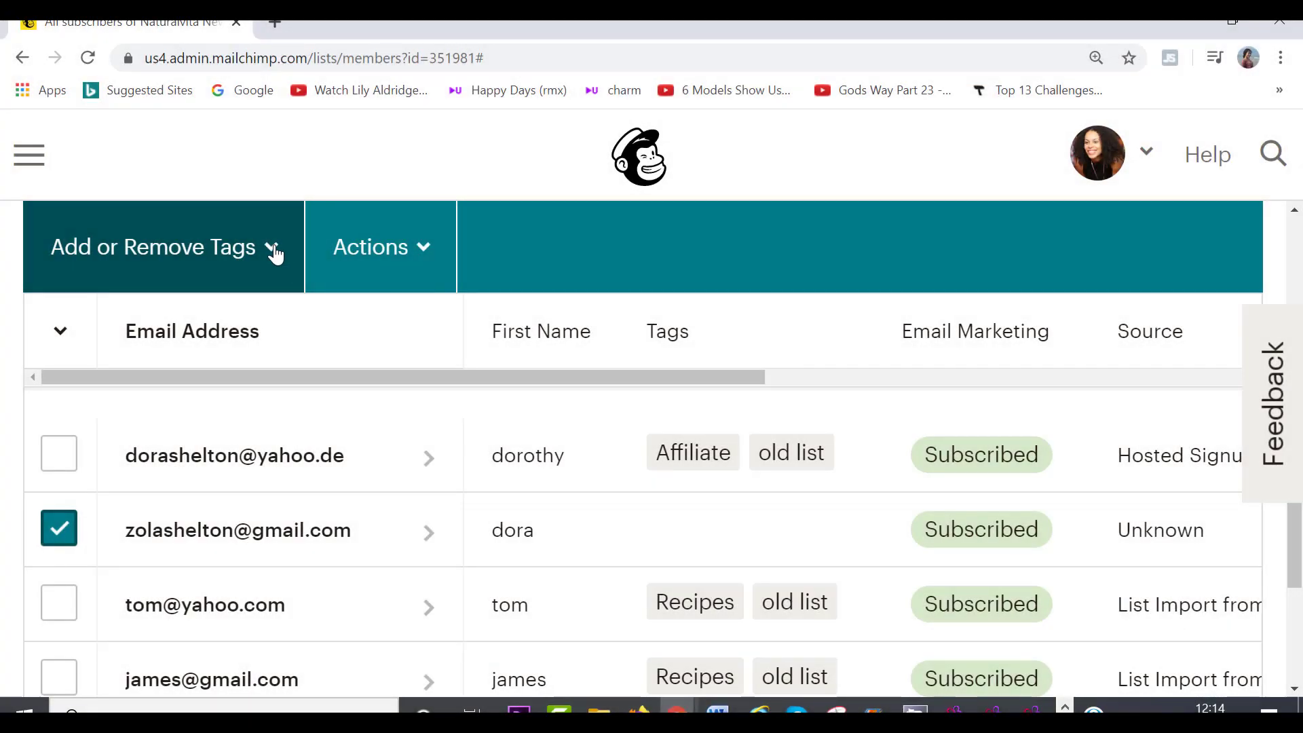
pyautogui.click(275, 253)
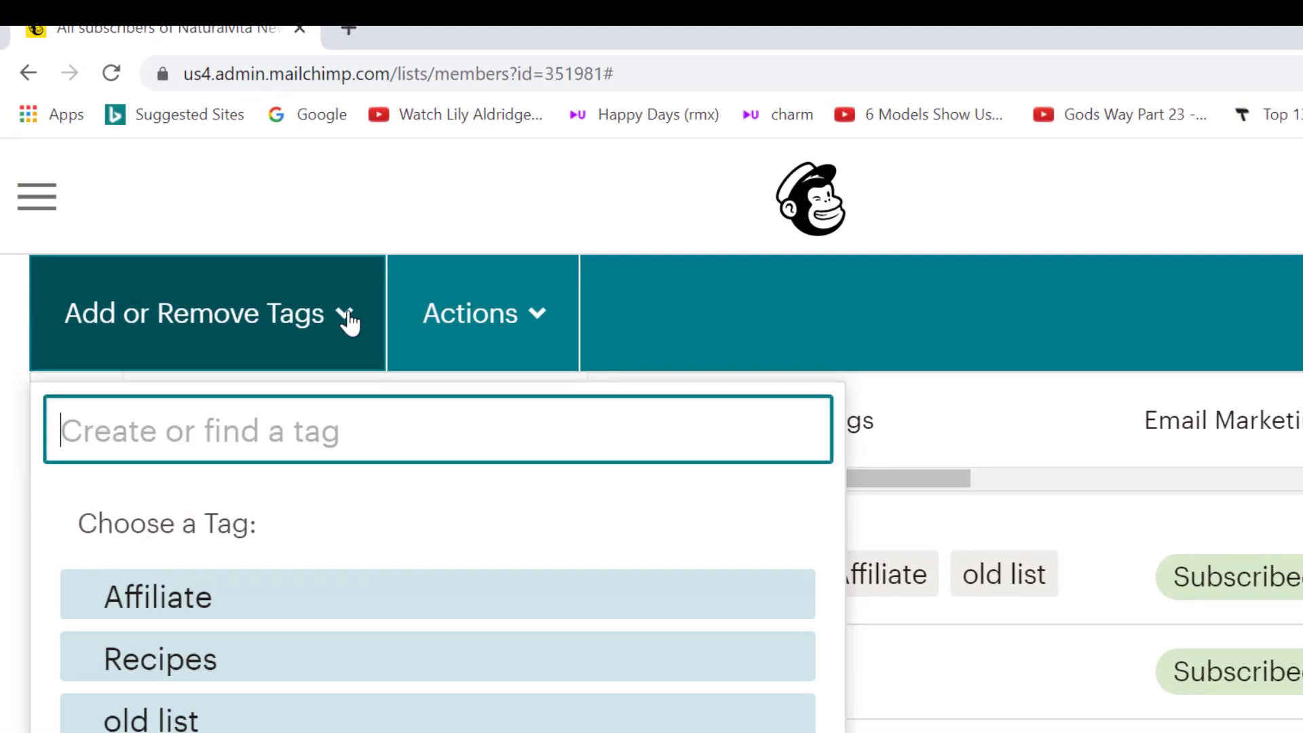
pyautogui.write('Discou')
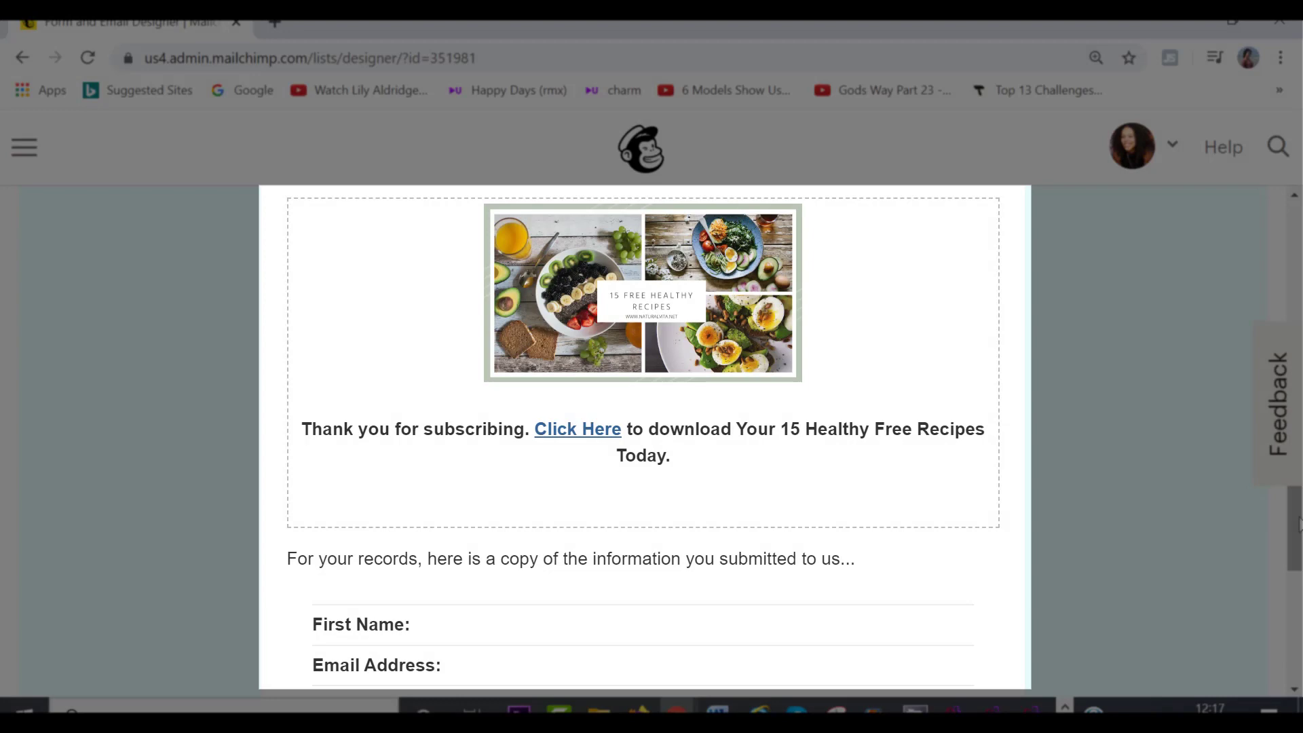
# - Open the Click Here recipes download link in a new tab and look through it
pyautogui.rightClick(601, 430)
pyautogui.click(640, 442)
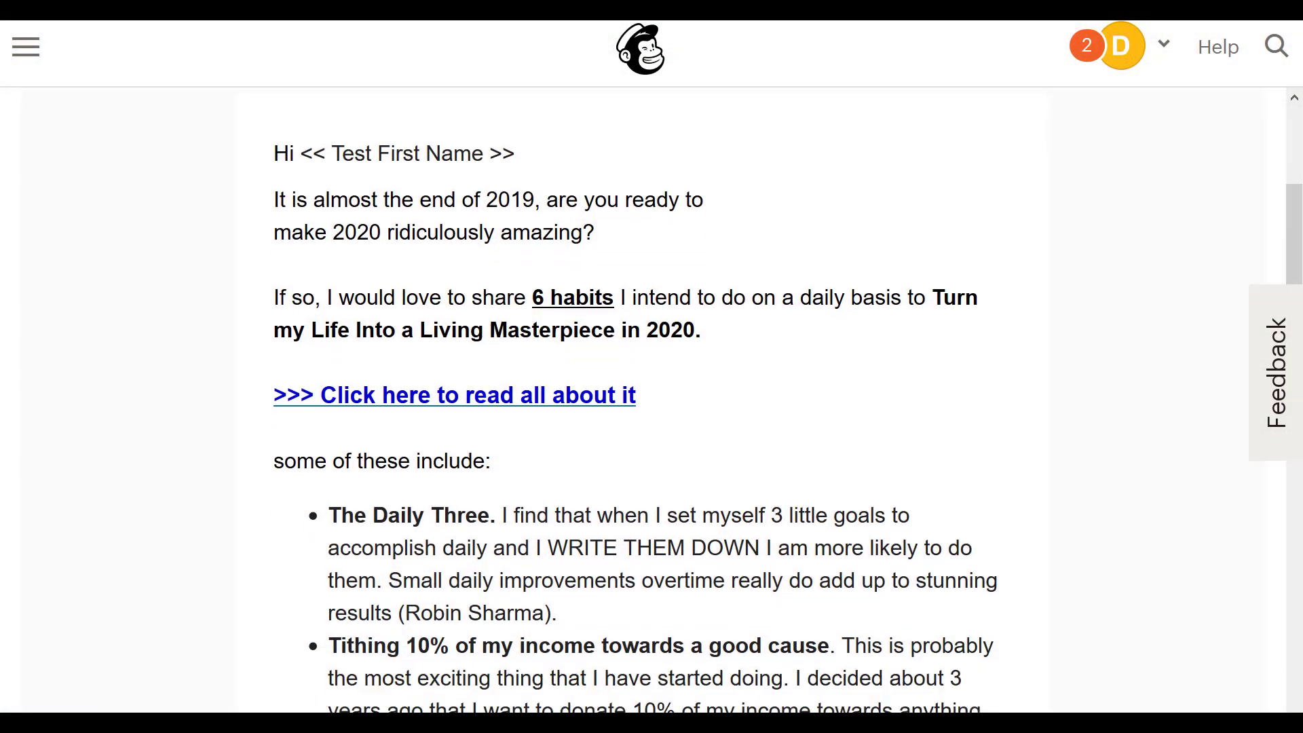
pyautogui.scroll(-15, 651, 401)
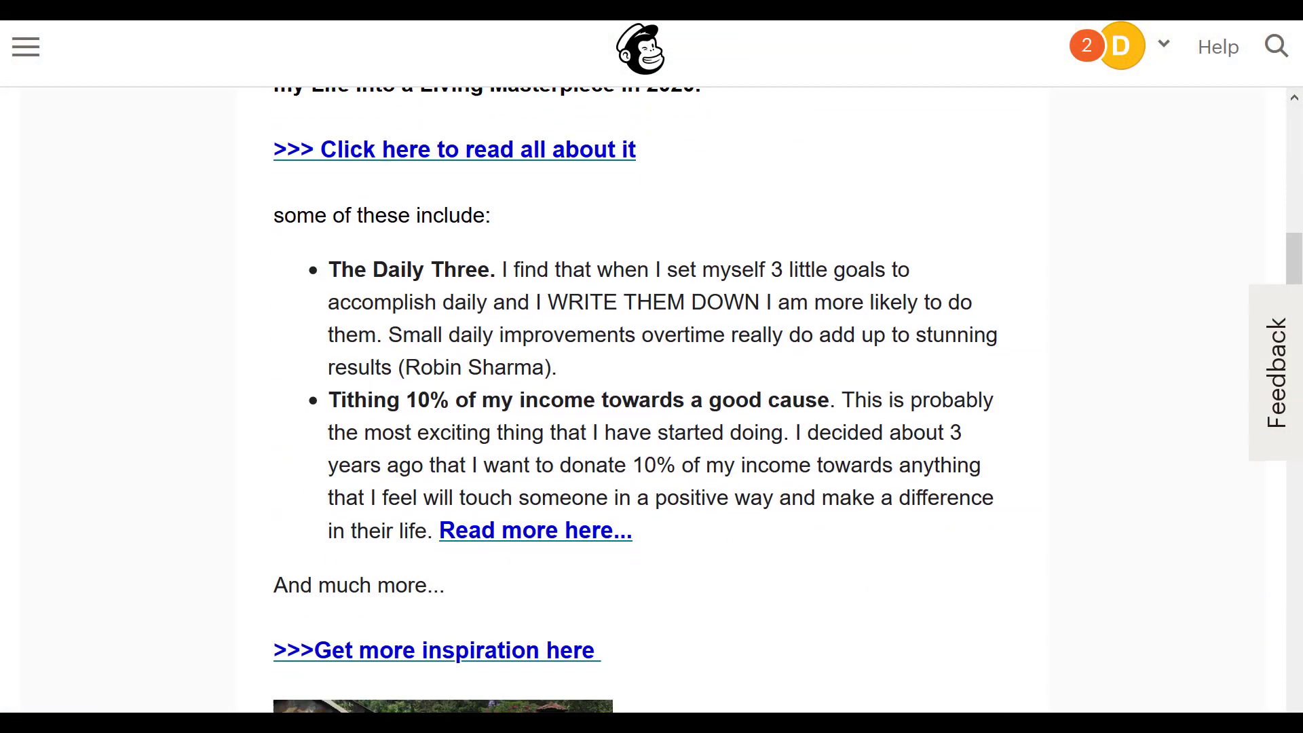
pyautogui.scroll(-3, 651, 400)
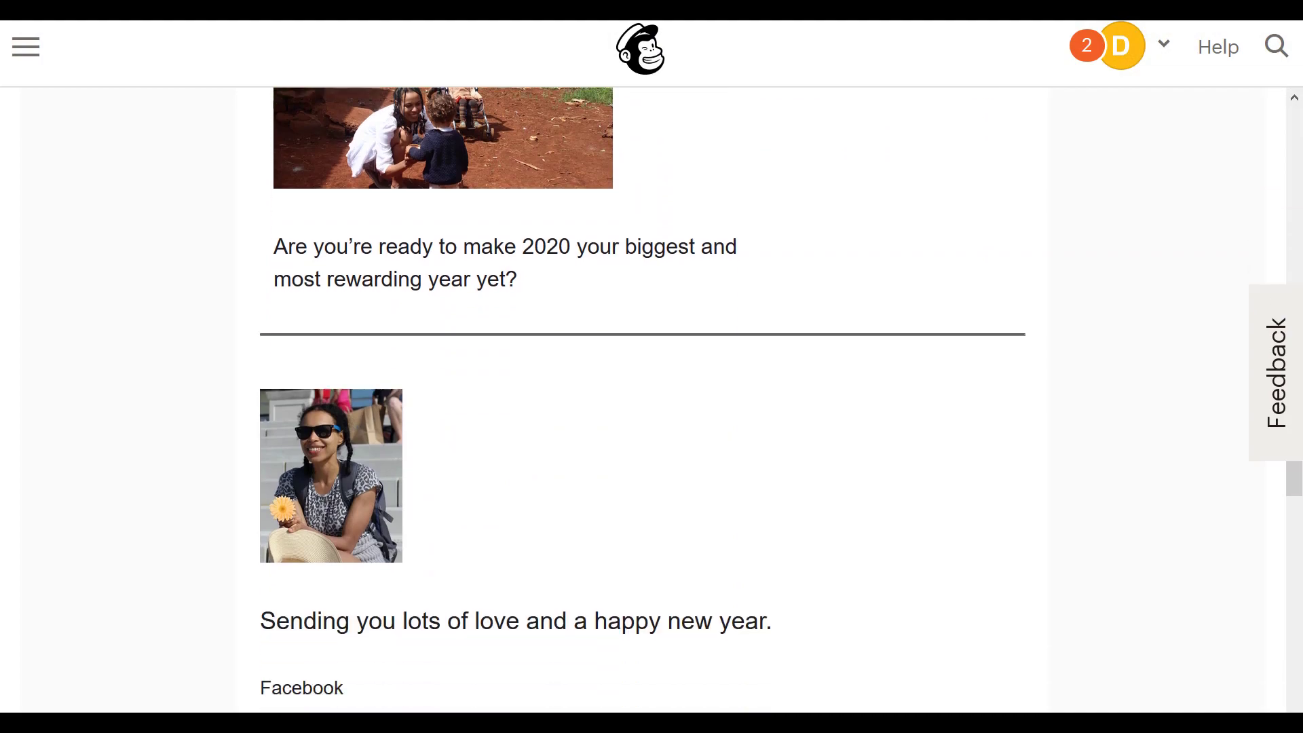
pyautogui.scroll(20, 1296, 501)
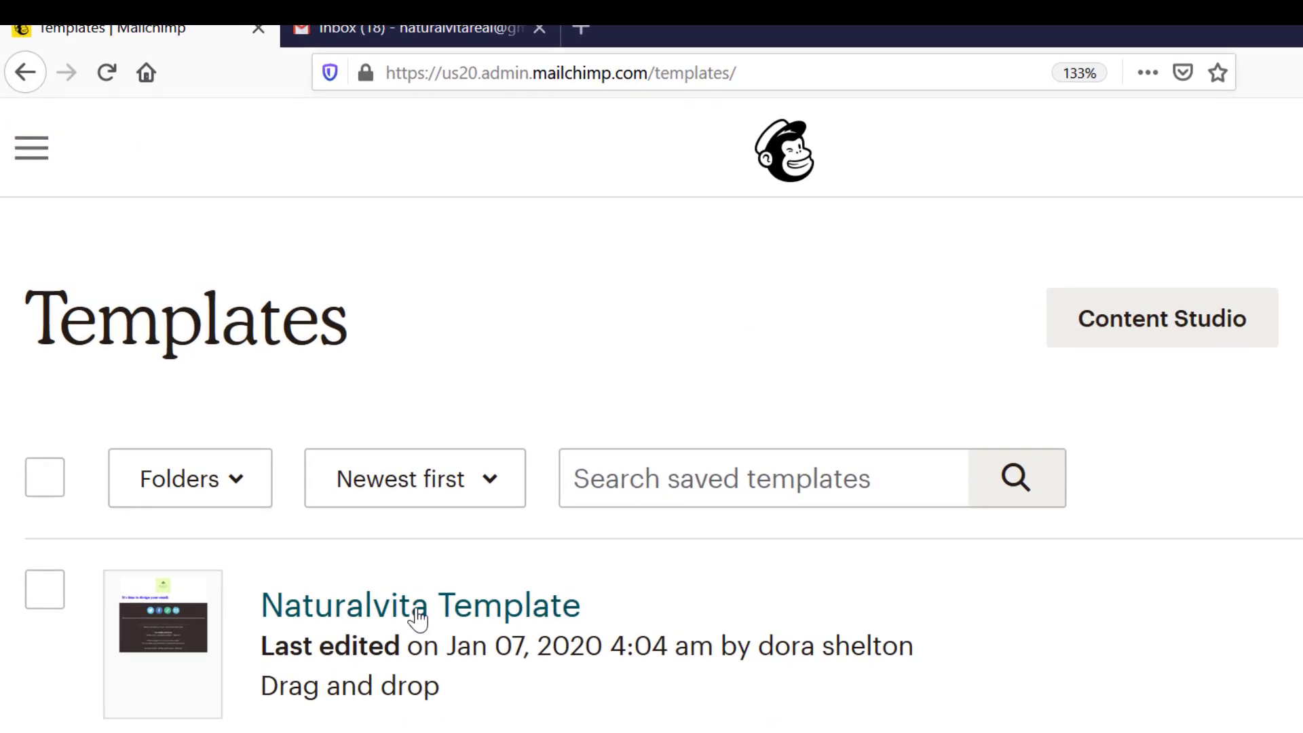
# - Open the Naturalvita Template, then review the Welcome New Subscribers (copy 02) automation
pyautogui.click(418, 611)
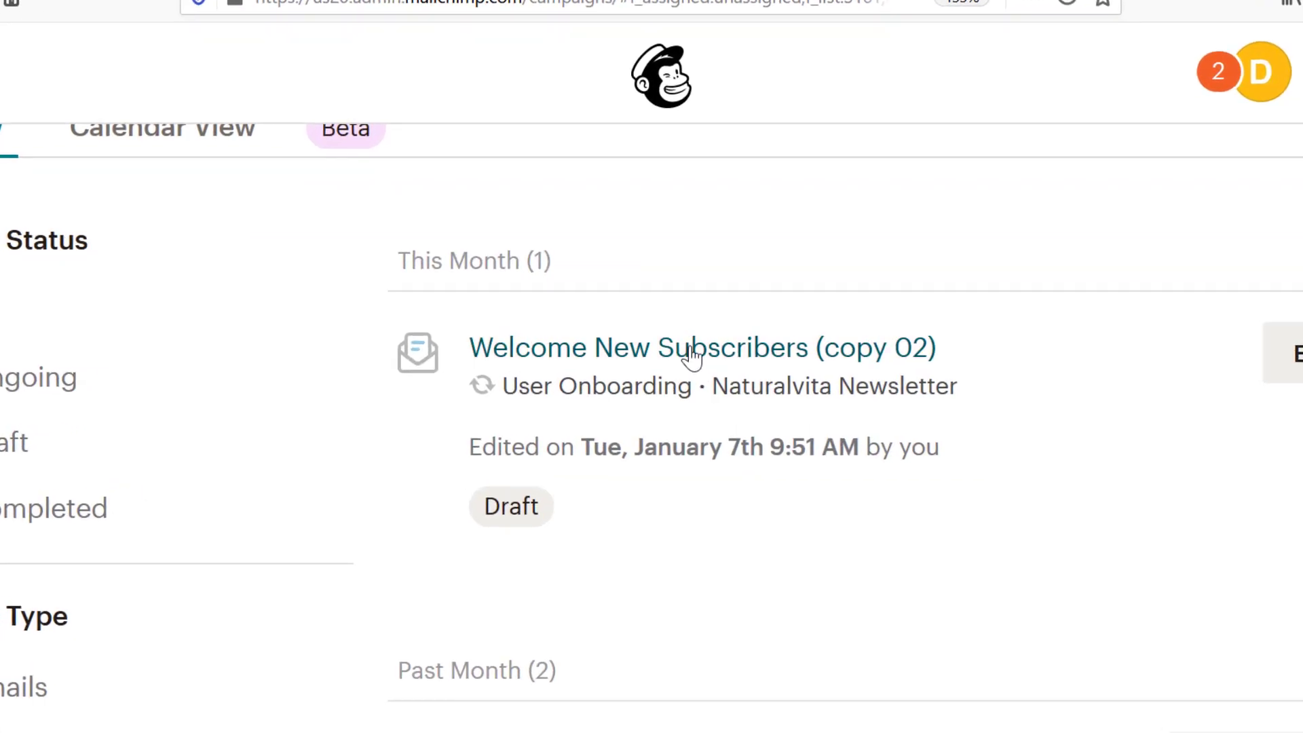
pyautogui.click(691, 352)
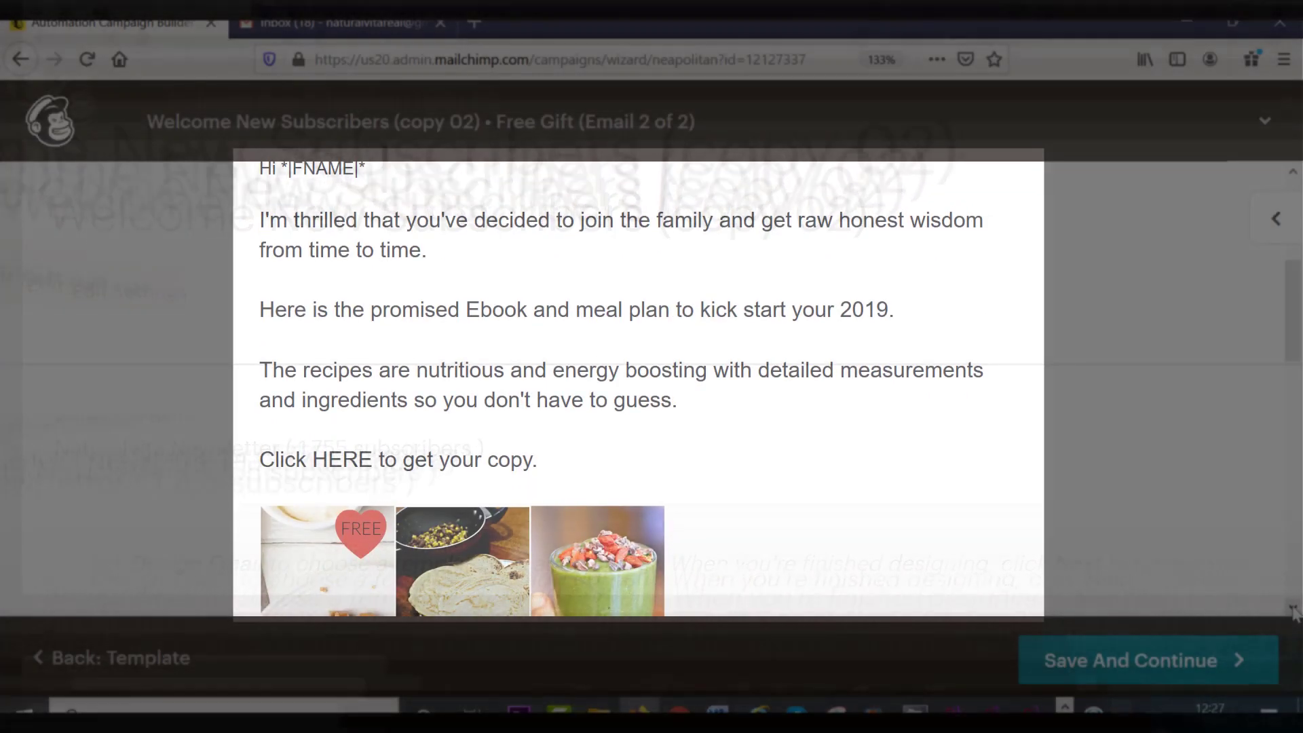
pyautogui.scroll(-10, 1293, 610)
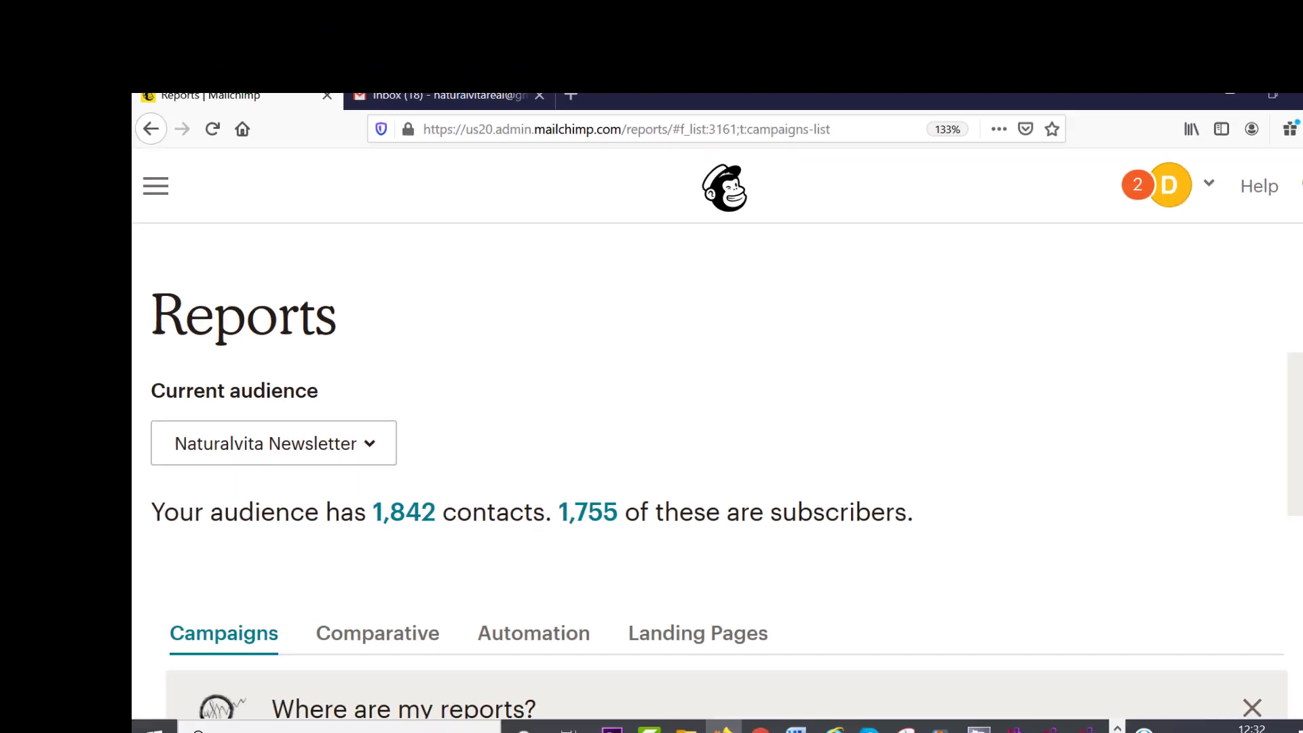
pyautogui.scroll(-10, 651, 407)
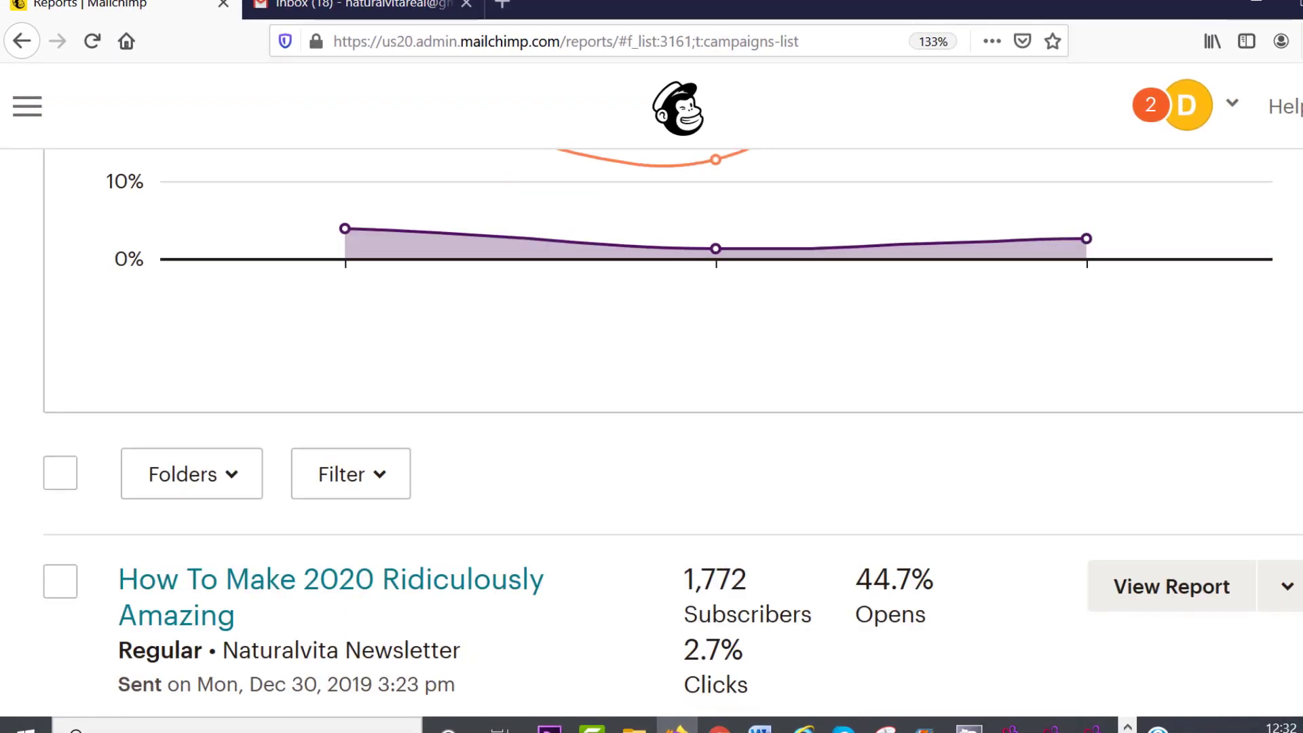
pyautogui.scroll(-3, 652, 434)
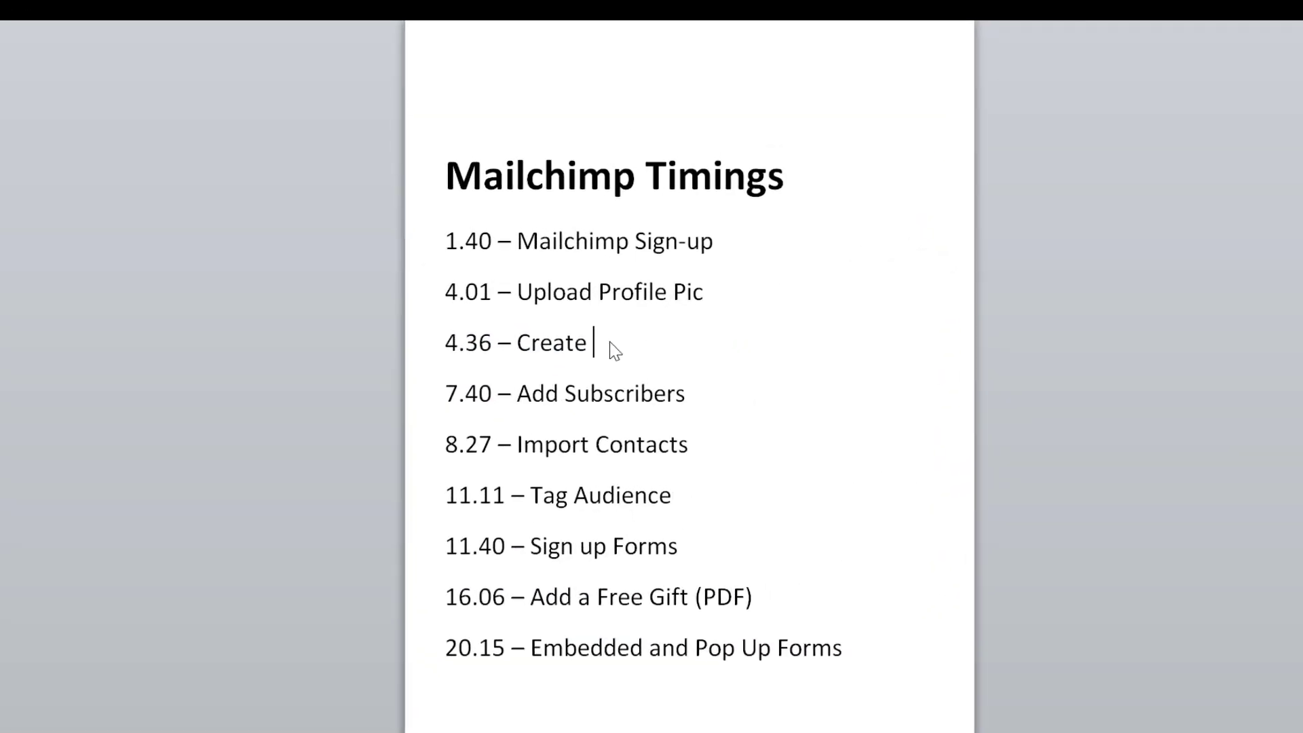
# - Add 'Audien' after Create on the 4.36 line of the Mailchimp Timings list
pyautogui.write('A')
pyautogui.write('udien')
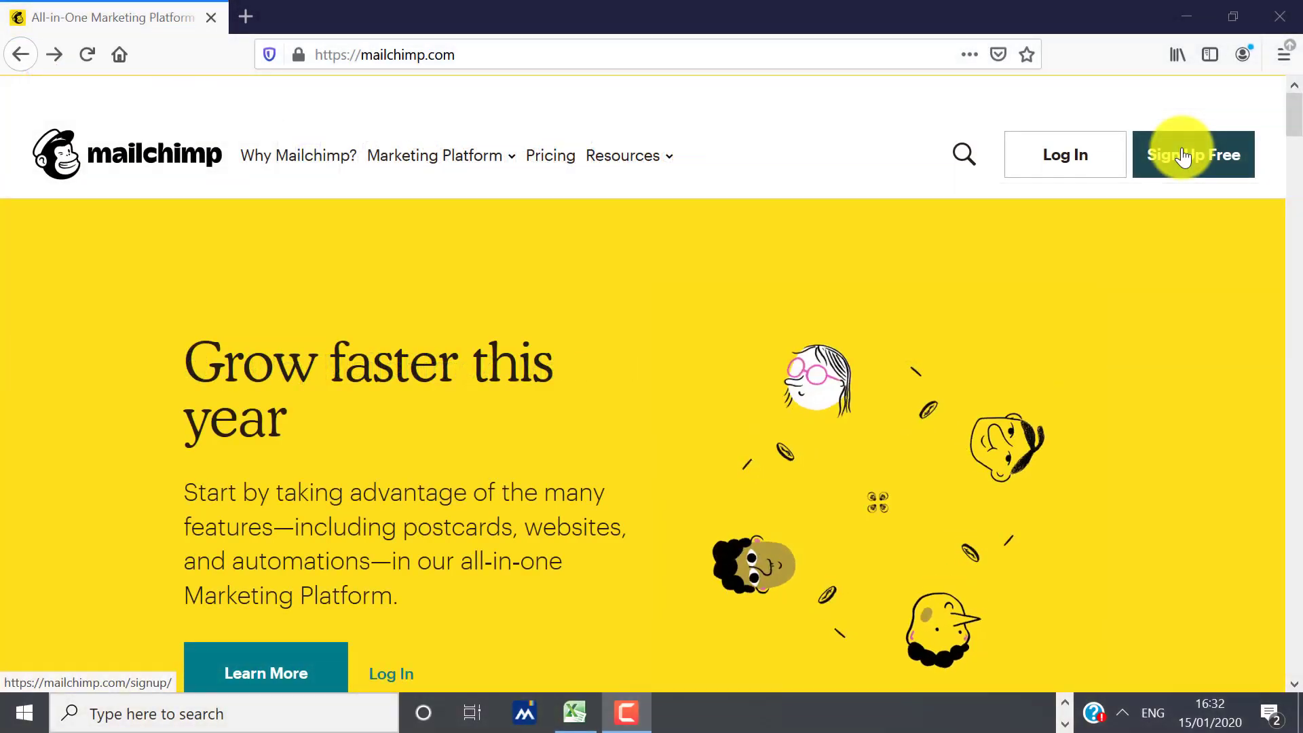
# - Sign up for a free Mailchimp account and submit the registration details
pyautogui.click(1182, 156)
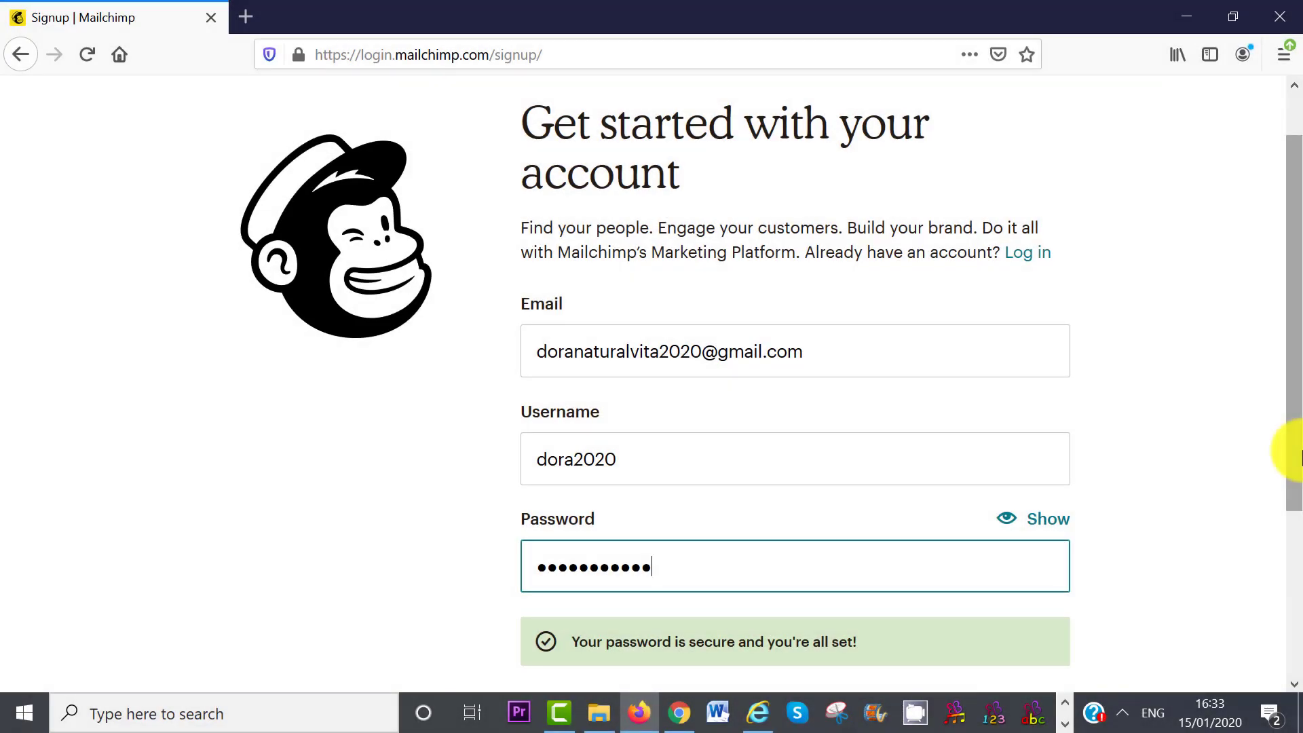
pyautogui.moveTo(1298, 451); pyautogui.dragTo(1282, 559)
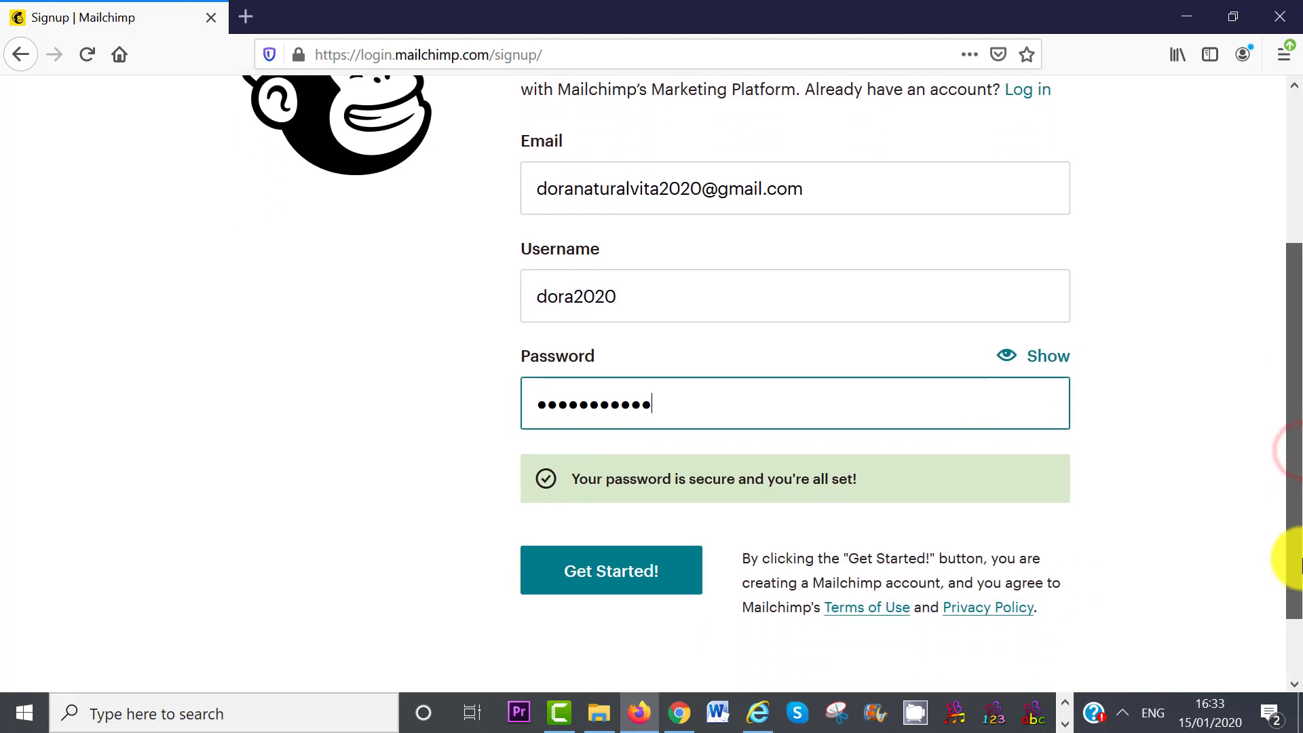
pyautogui.click(621, 593)
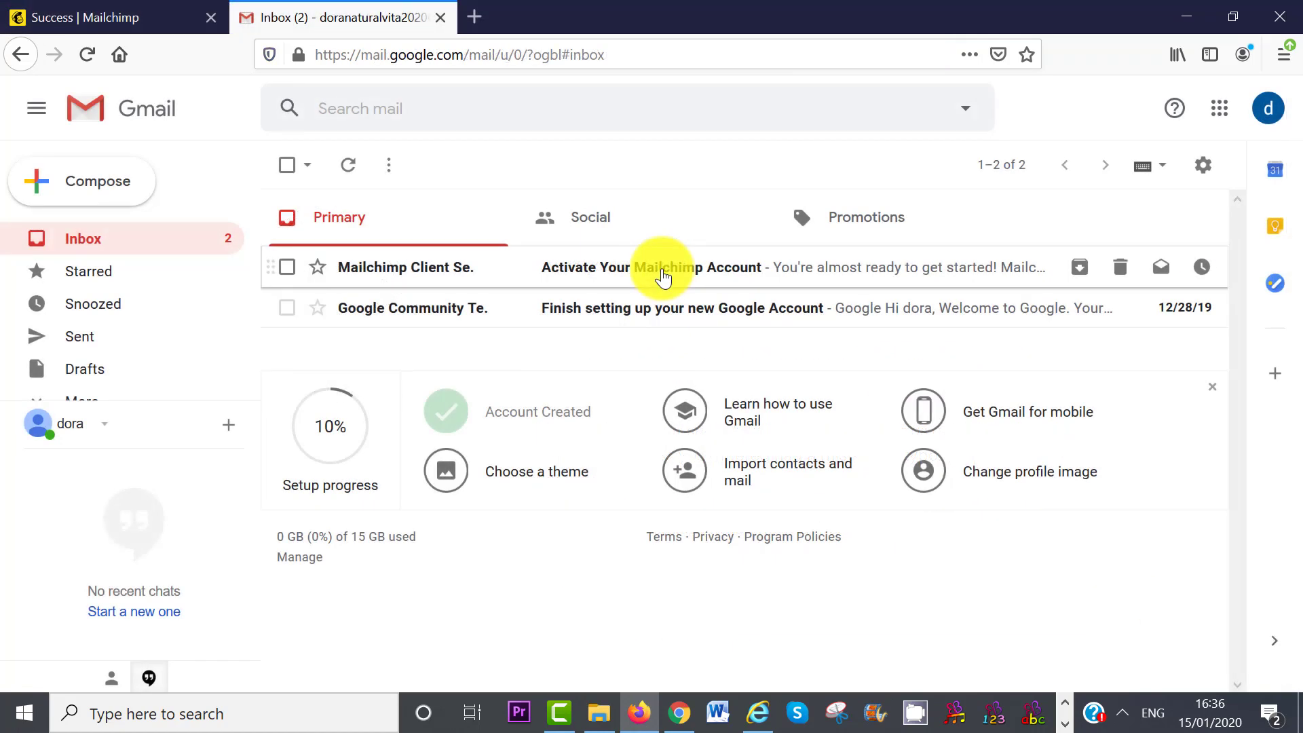
# - Open the Mailchimp activation email in Gmail and activate the account
pyautogui.click(663, 268)
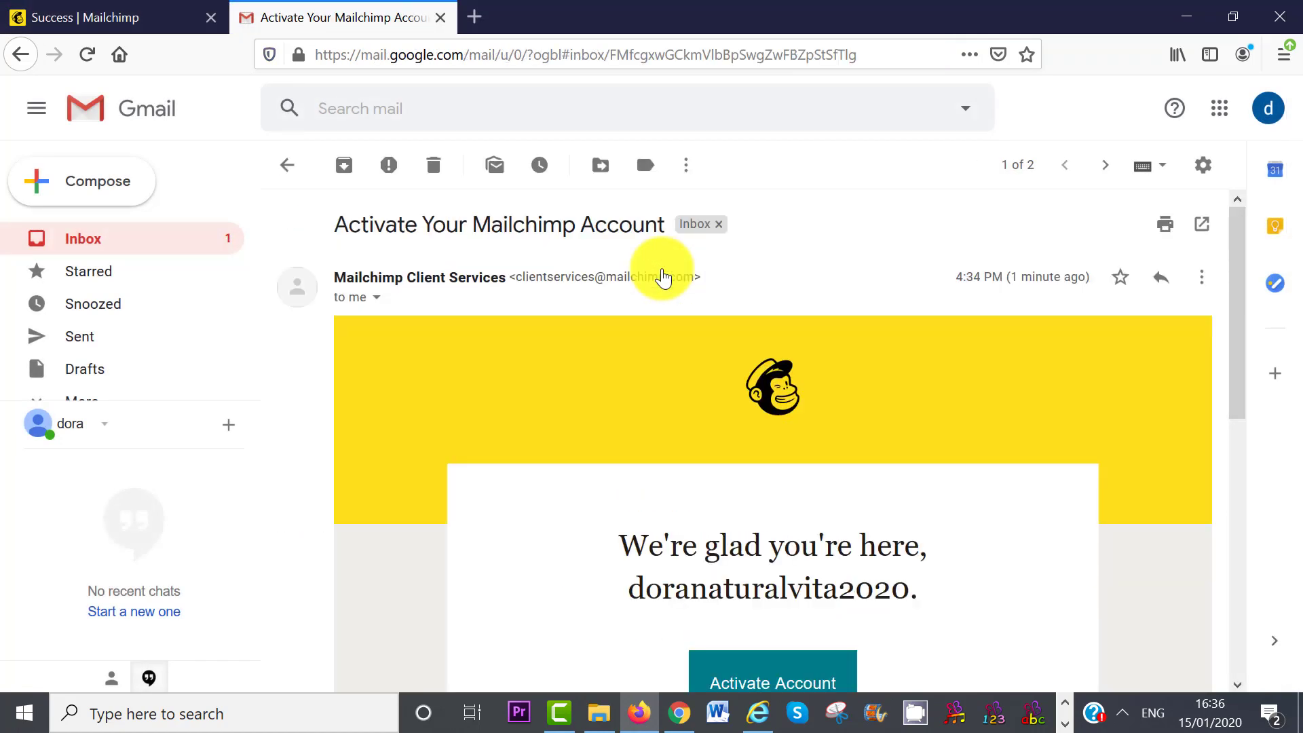
pyautogui.moveTo(1240, 290); pyautogui.dragTo(1240, 384)
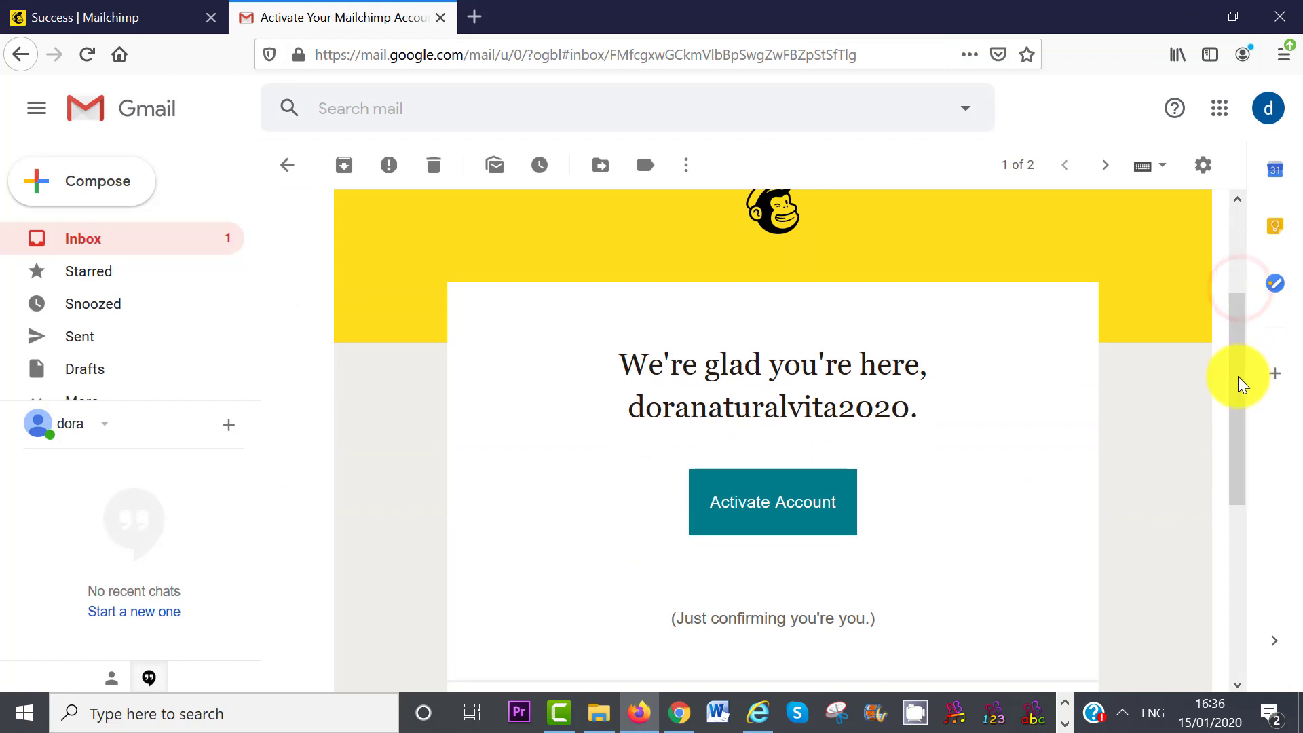
pyautogui.click(765, 515)
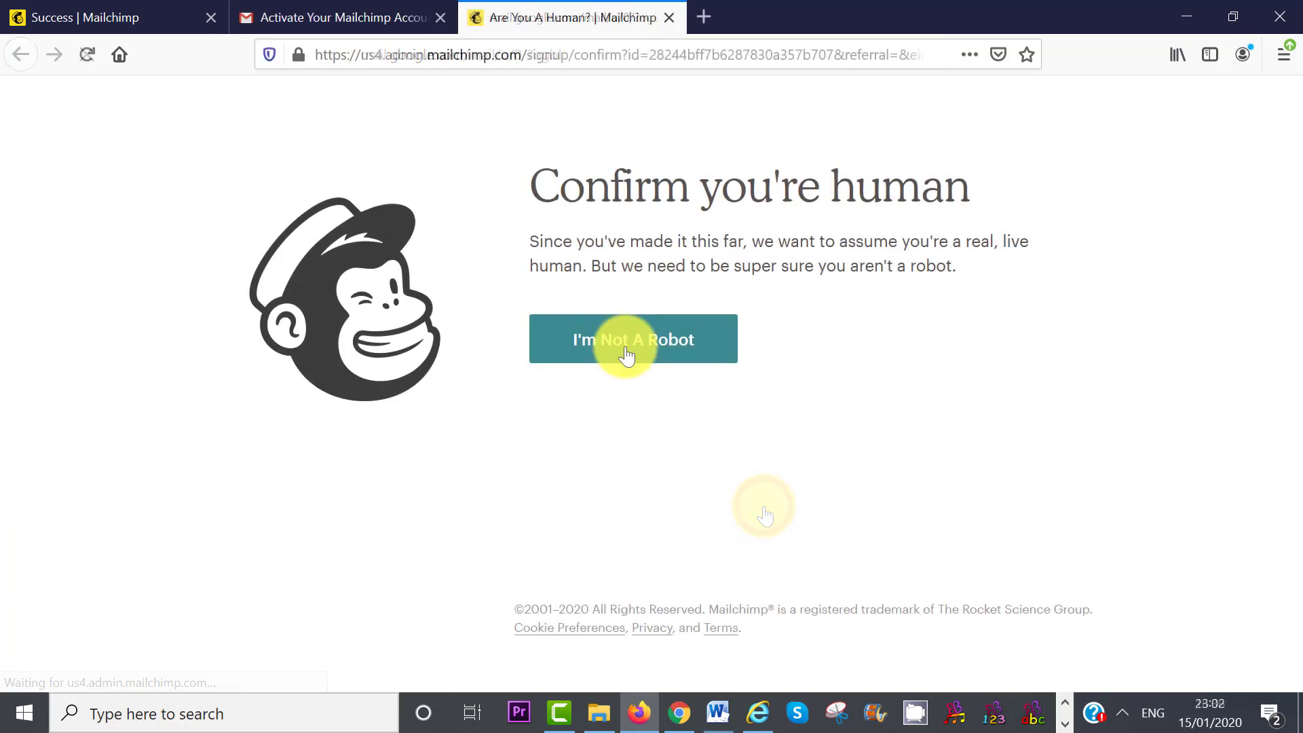
# - Pass the I'm Not A Robot check, close the two extra tabs, and keep the Free plan
pyautogui.click(625, 349)
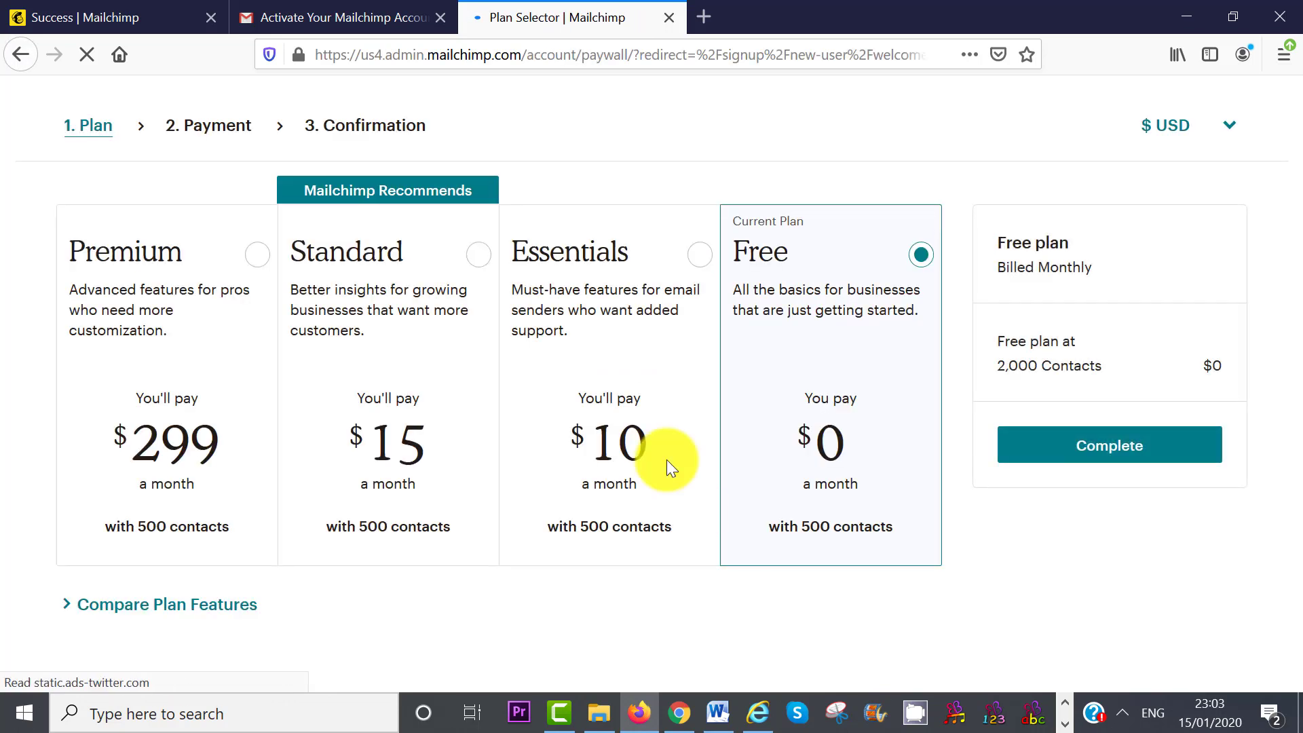
pyautogui.click(440, 22)
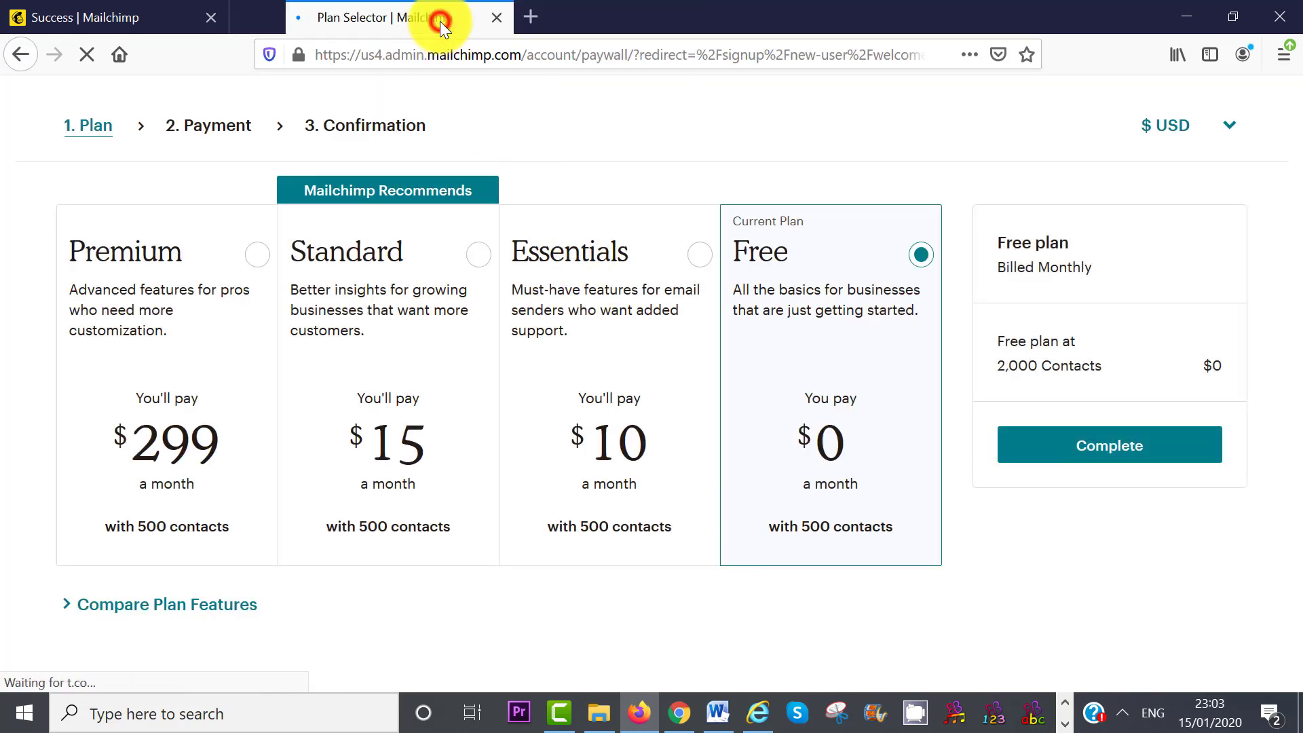
pyautogui.click(212, 18)
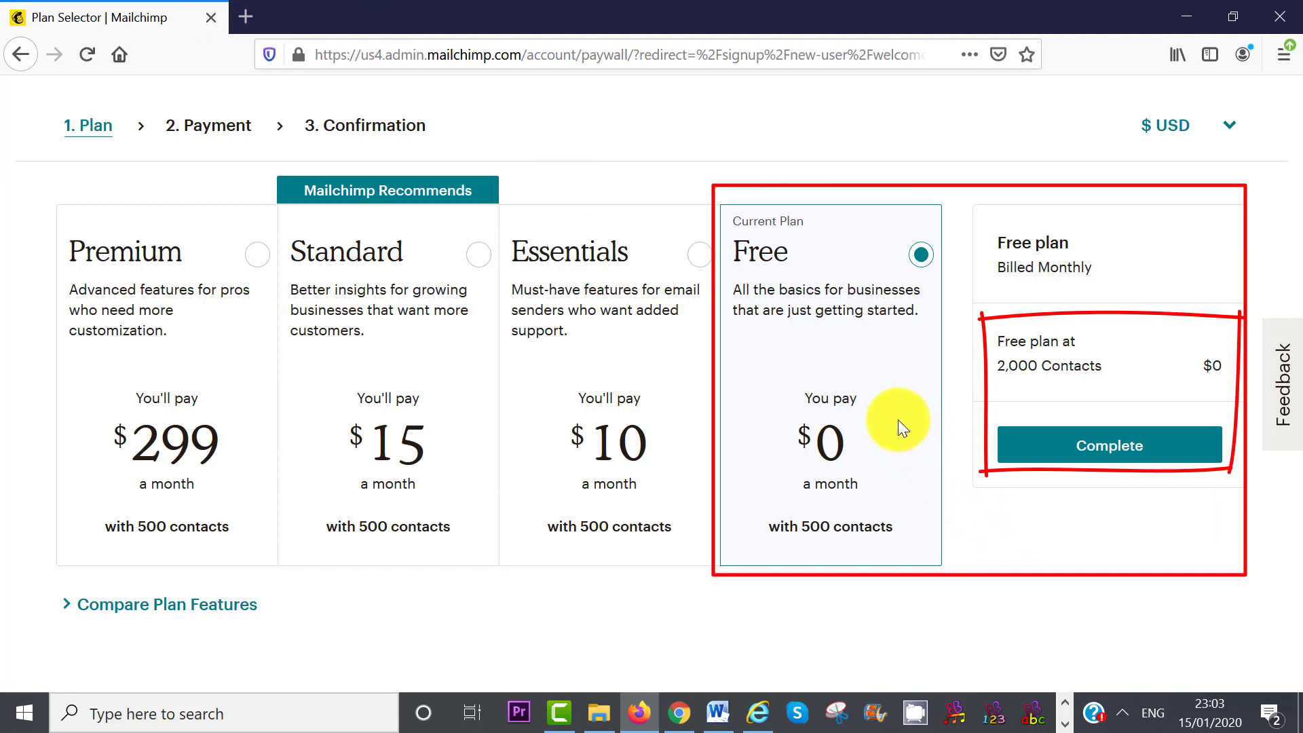
pyautogui.click(1097, 453)
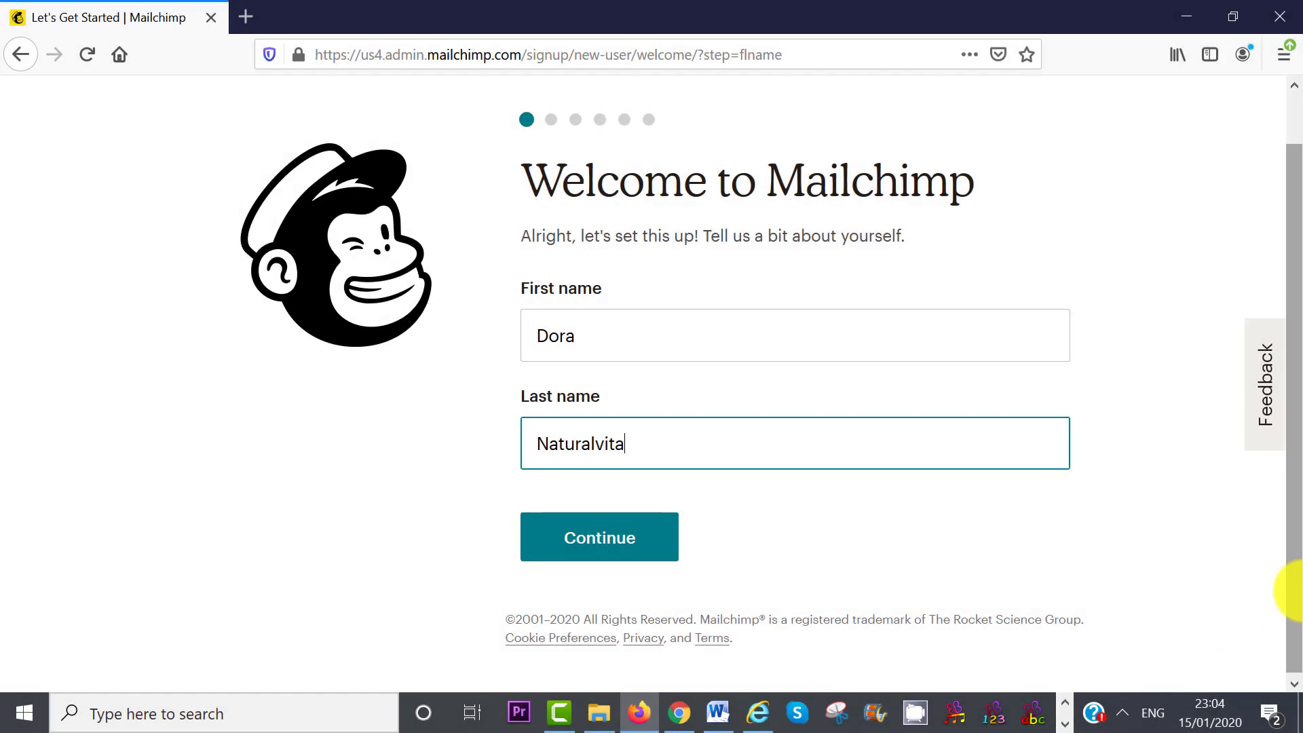
# - Submit the name, business name and website, and business address onboarding pages
pyautogui.click(617, 551)
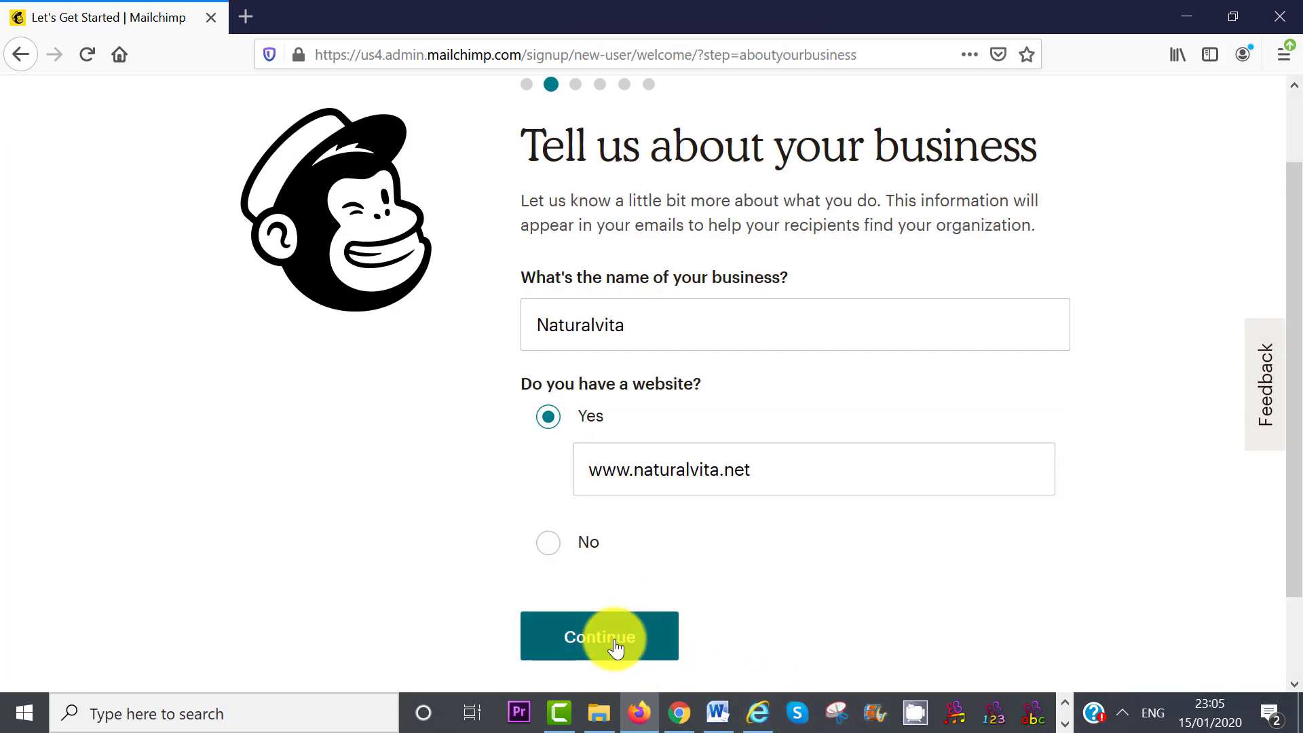
pyautogui.click(618, 644)
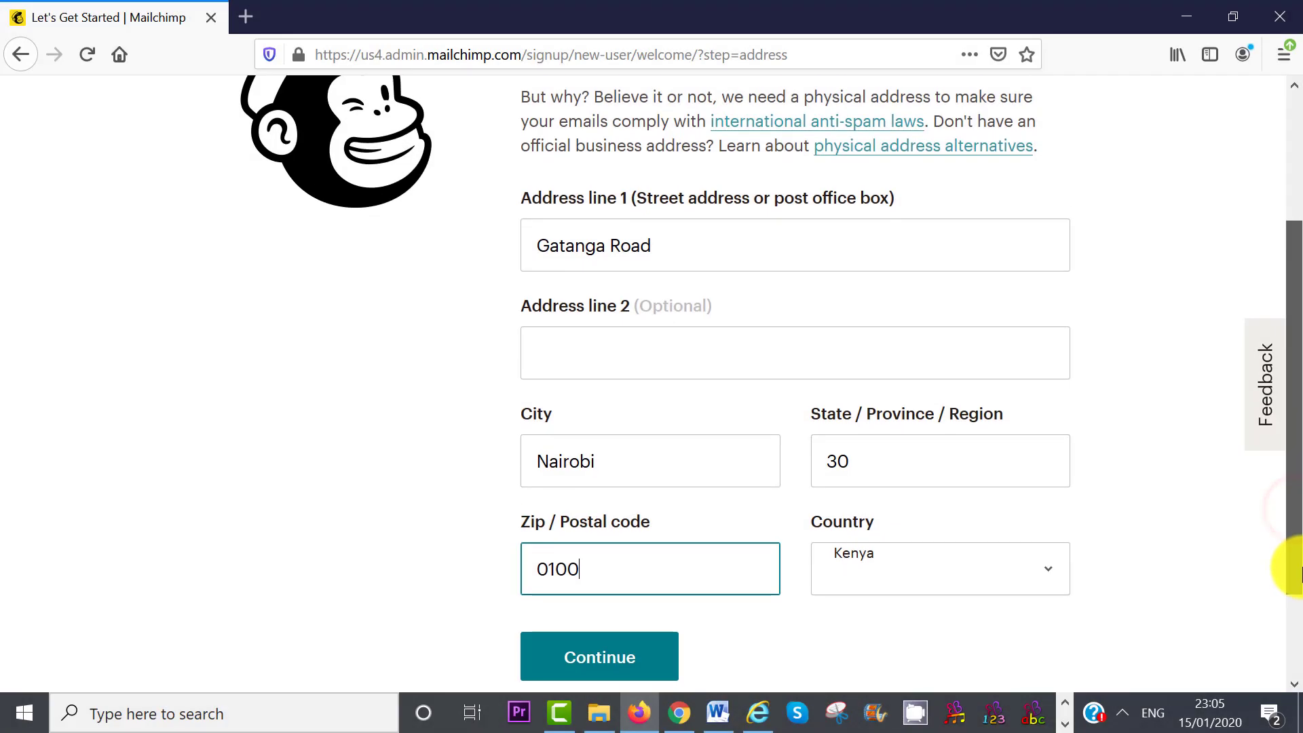
pyautogui.scroll(-1, 597, 611)
pyautogui.click(590, 628)
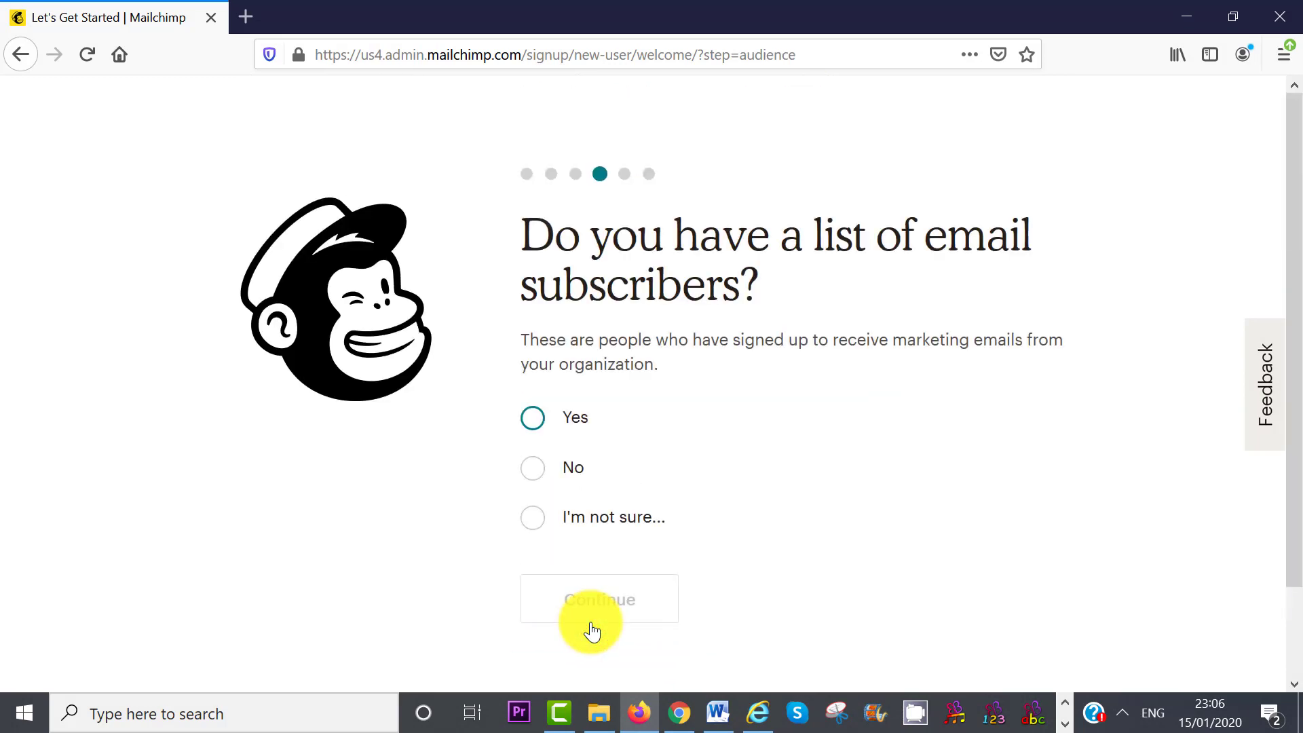
# - Answer no existing subscribers, skip social accounts and the marketing path, and finish onboarding
pyautogui.click(533, 468)
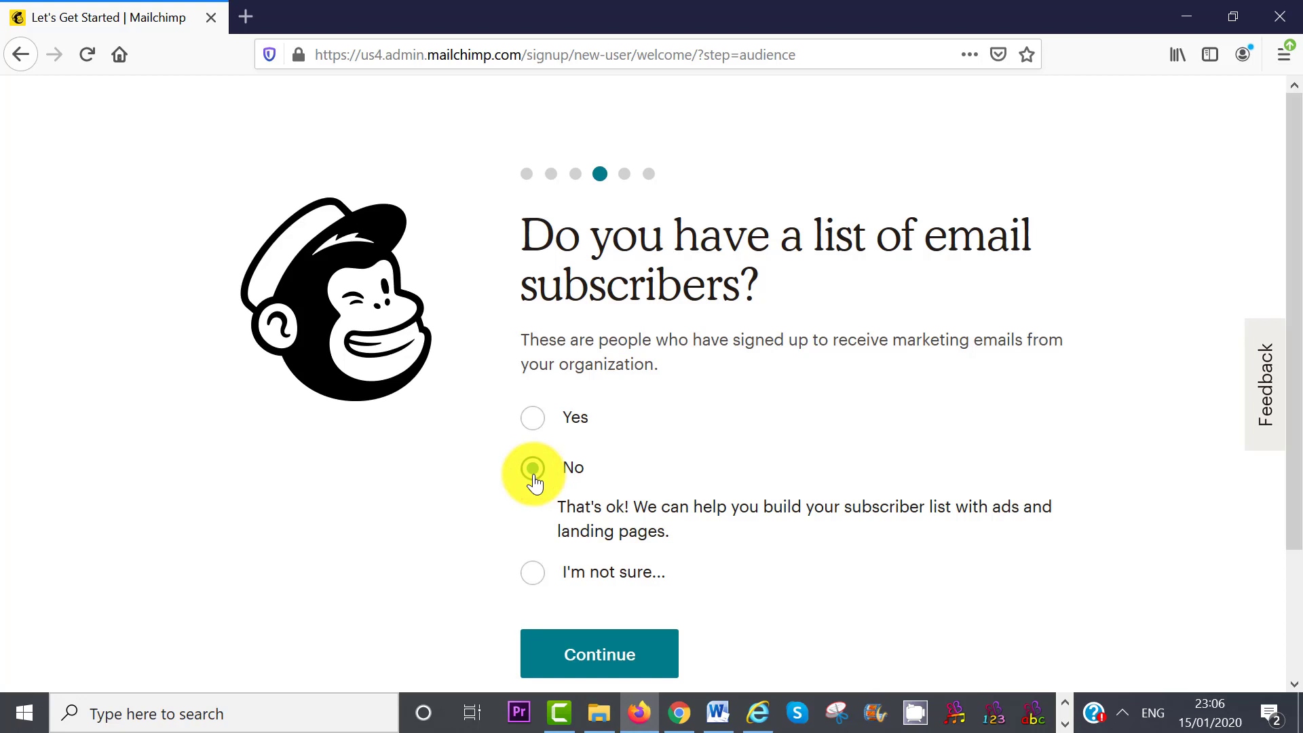
pyautogui.click(582, 647)
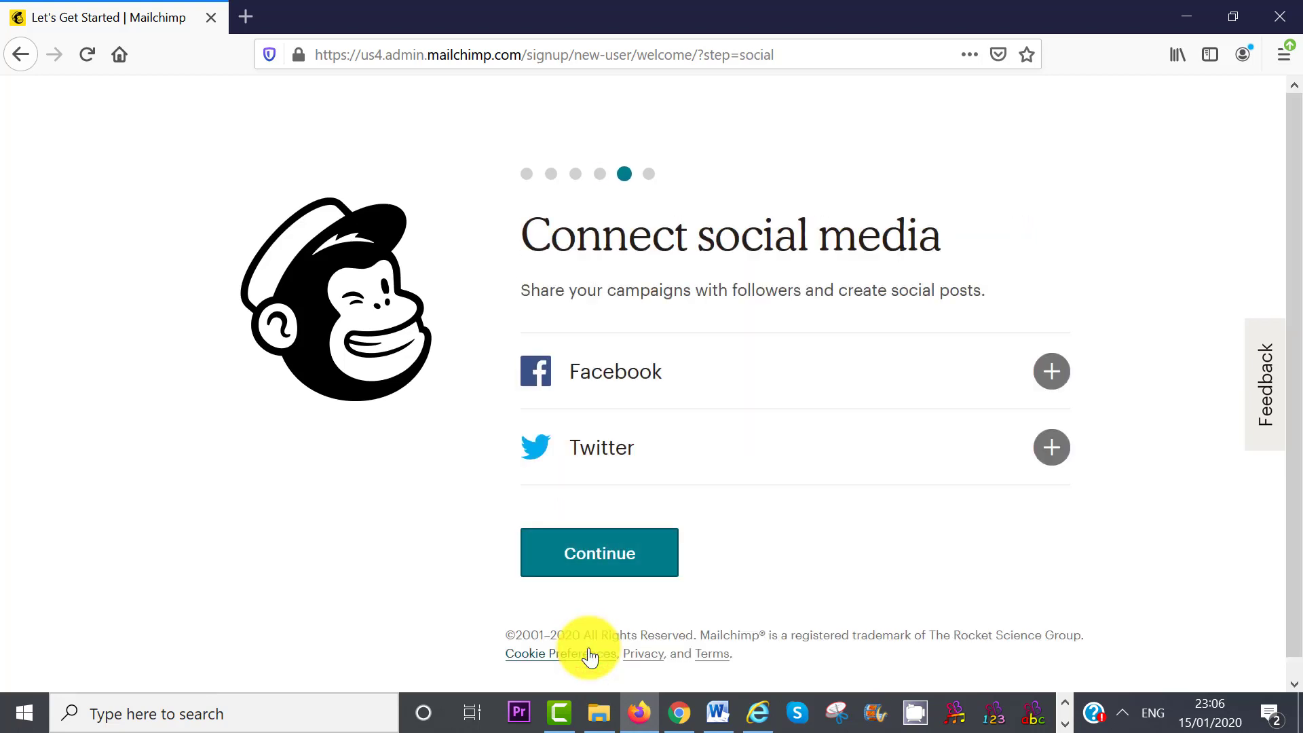
pyautogui.click(597, 553)
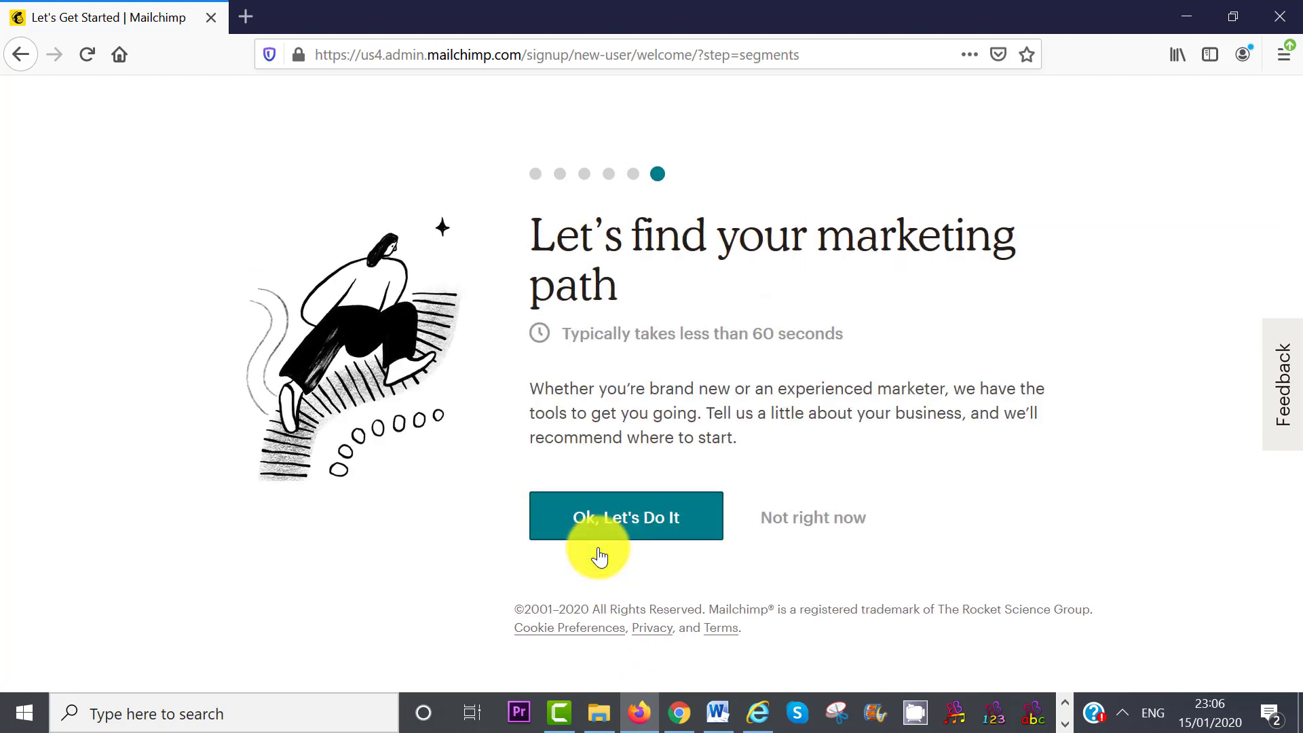
pyautogui.click(819, 528)
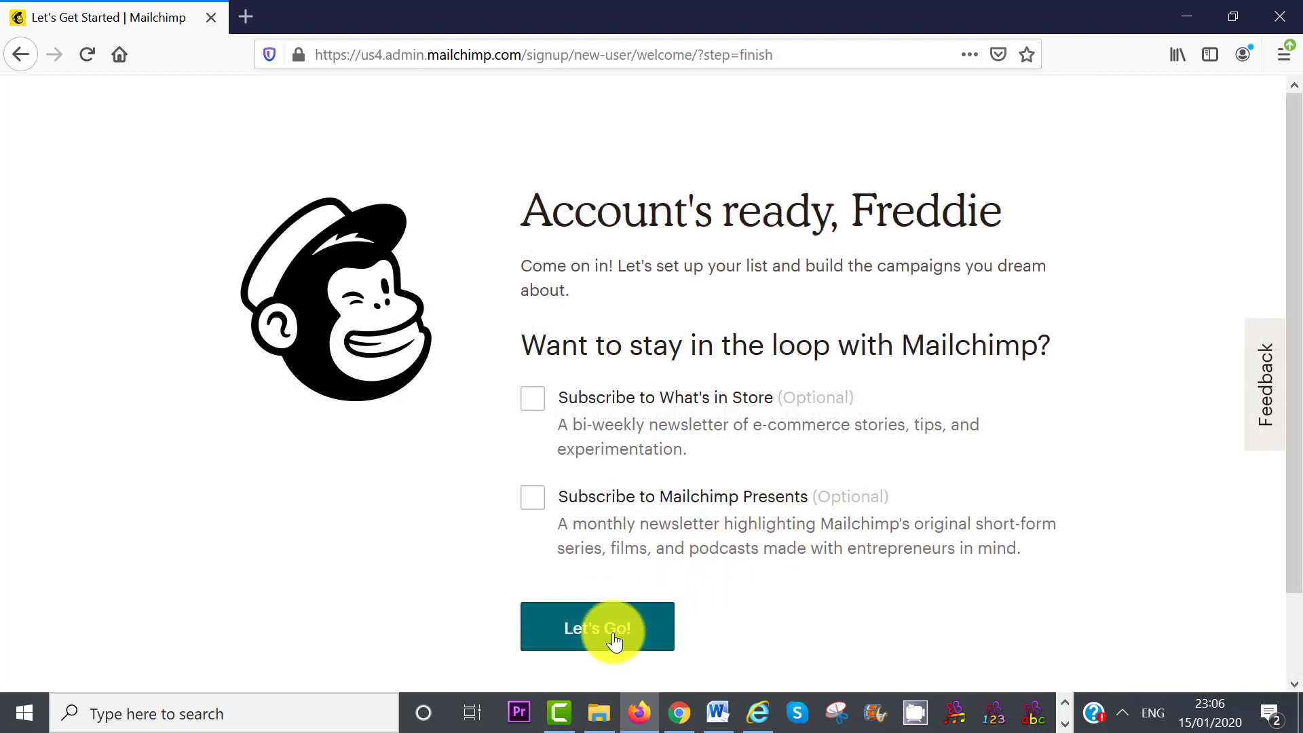
pyautogui.click(612, 636)
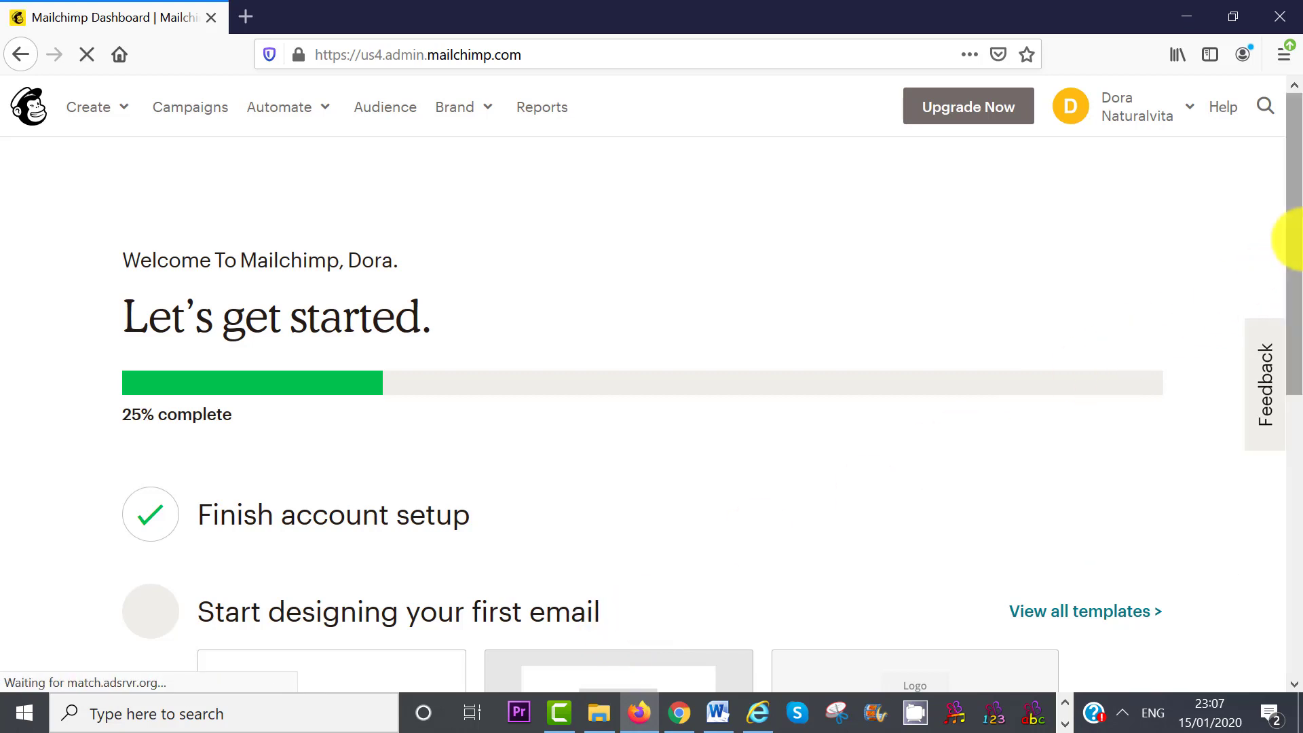
# - Postpone each getting-started step, go to the main dashboard, and close the advice overlay
pyautogui.moveTo(1296, 239); pyautogui.dragTo(1299, 332)
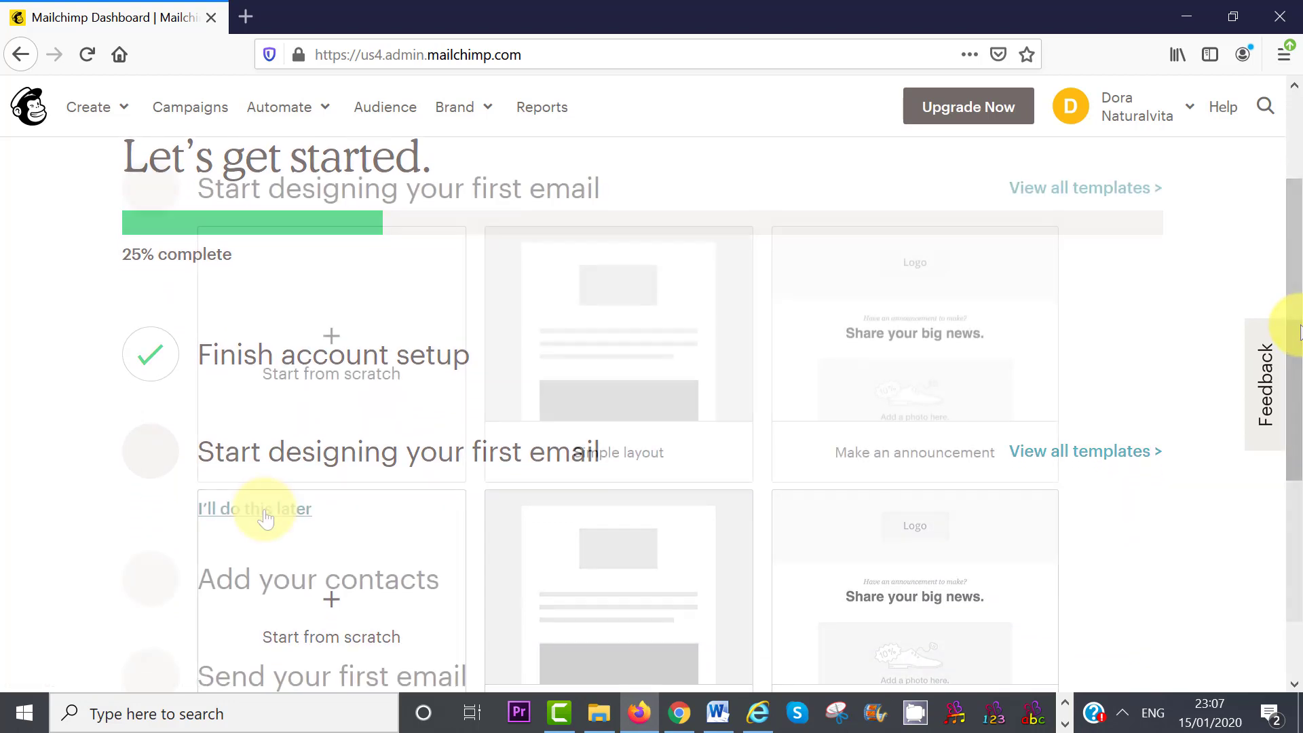
pyautogui.click(260, 511)
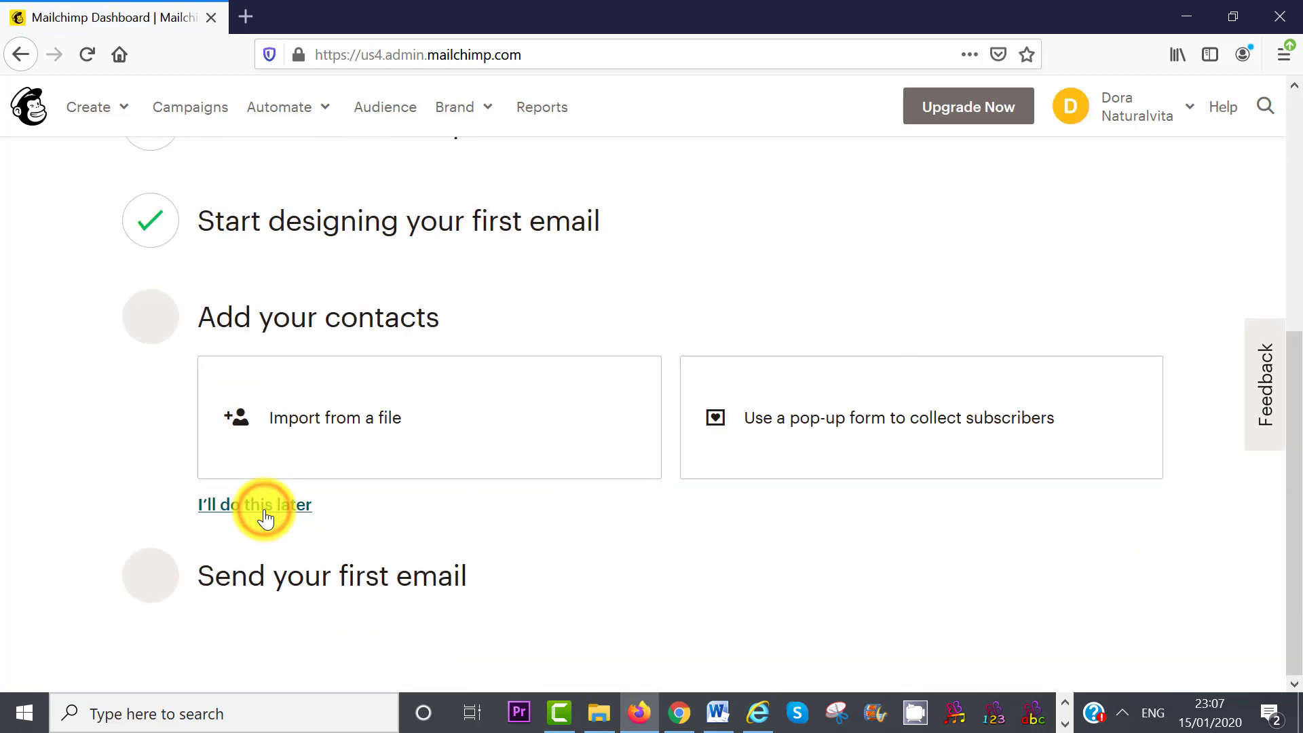
pyautogui.click(264, 512)
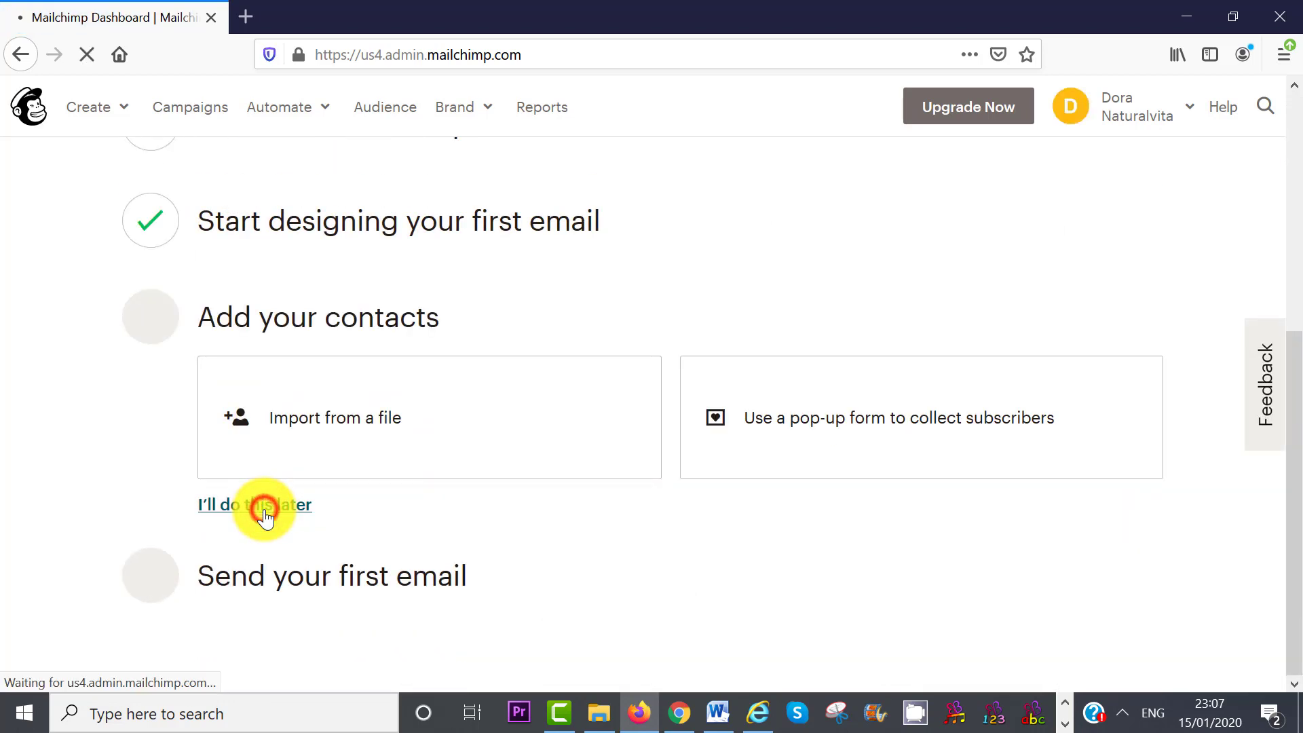
pyautogui.click(412, 596)
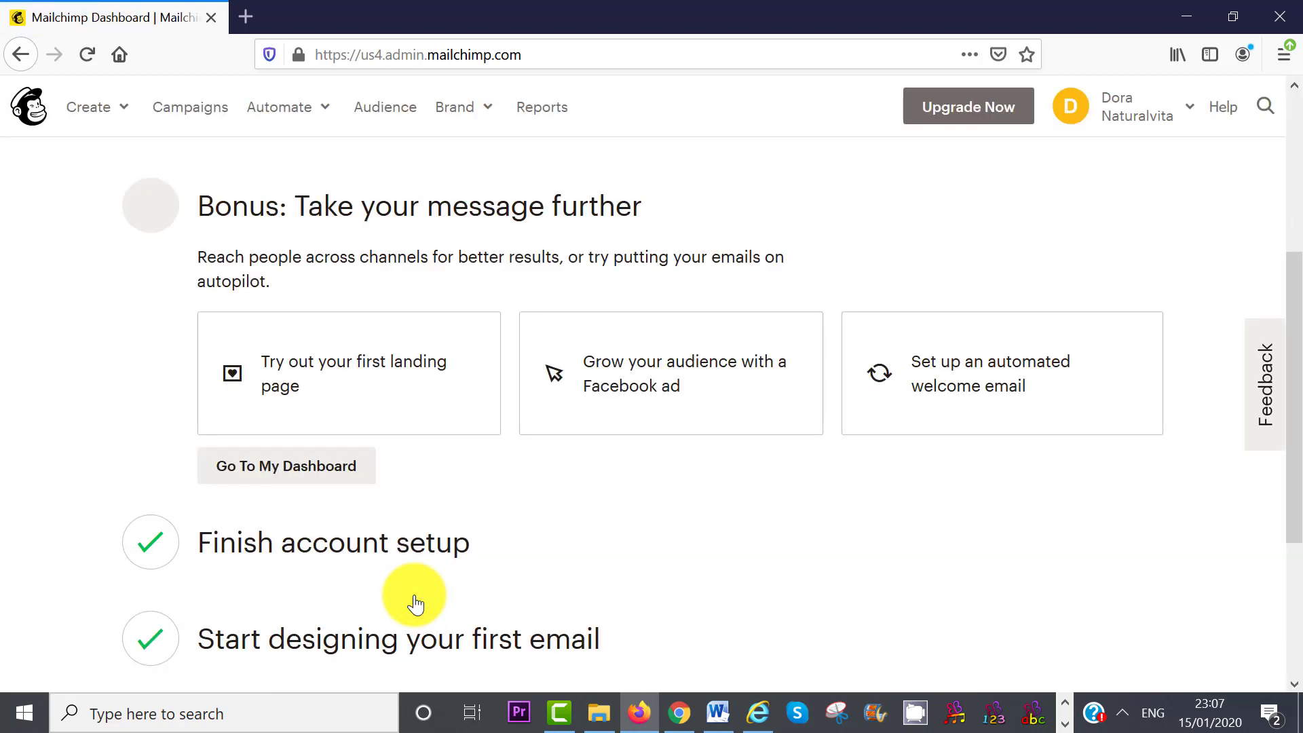
pyautogui.click(263, 469)
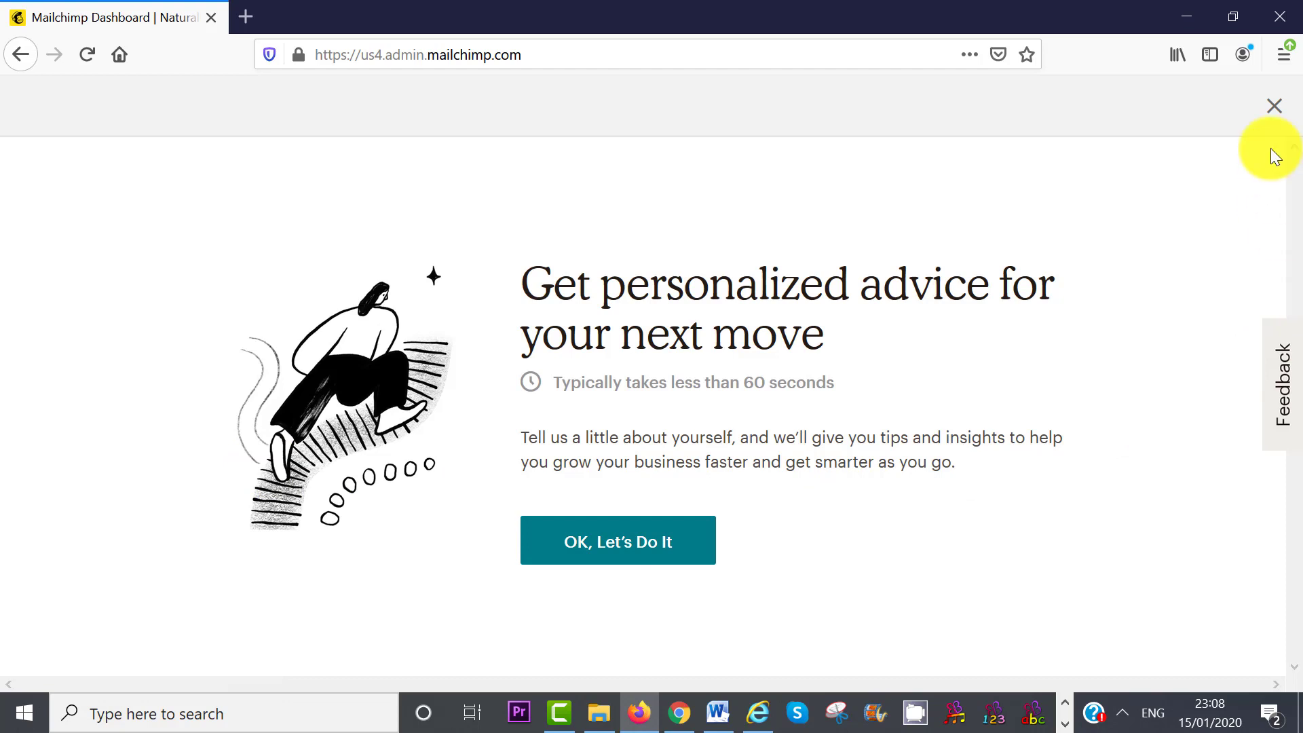
pyautogui.click(1273, 107)
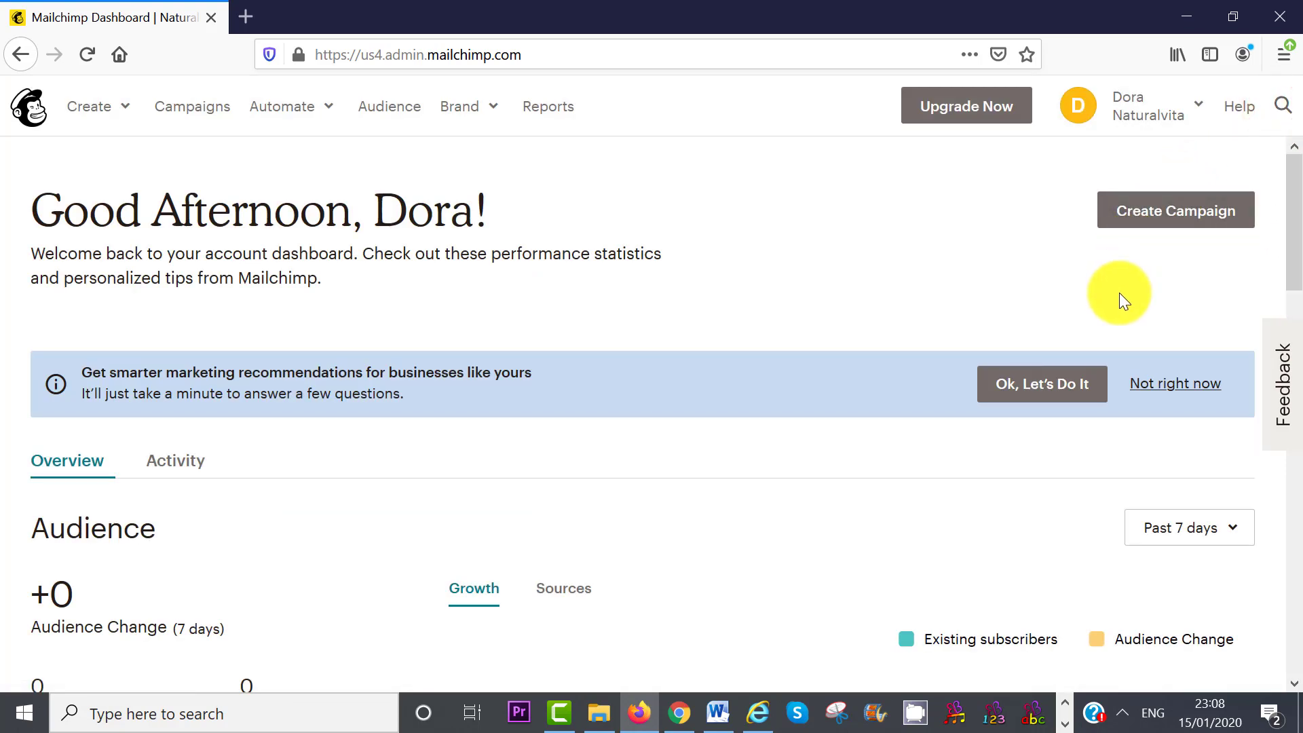
# - Dismiss the recommendations banner and open My Profile from the account menu
pyautogui.click(1158, 385)
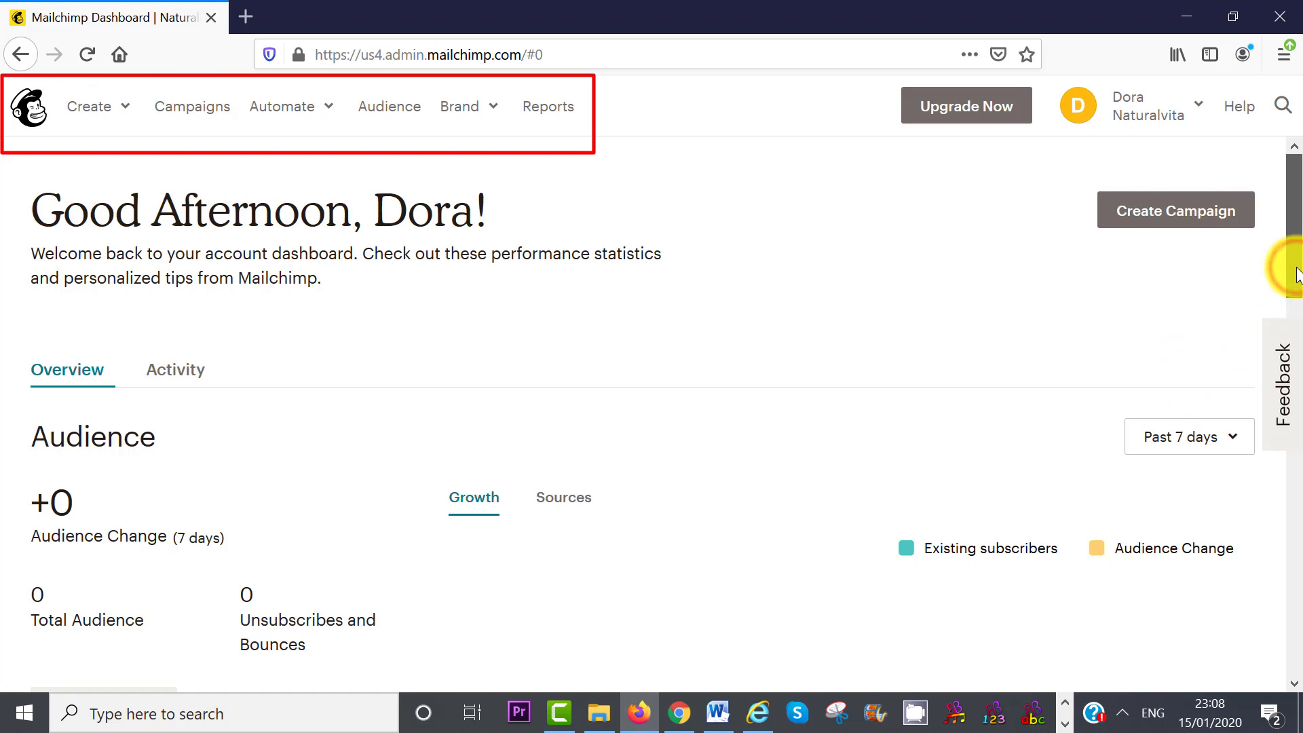
pyautogui.moveTo(1296, 275); pyautogui.dragTo(1298, 557)
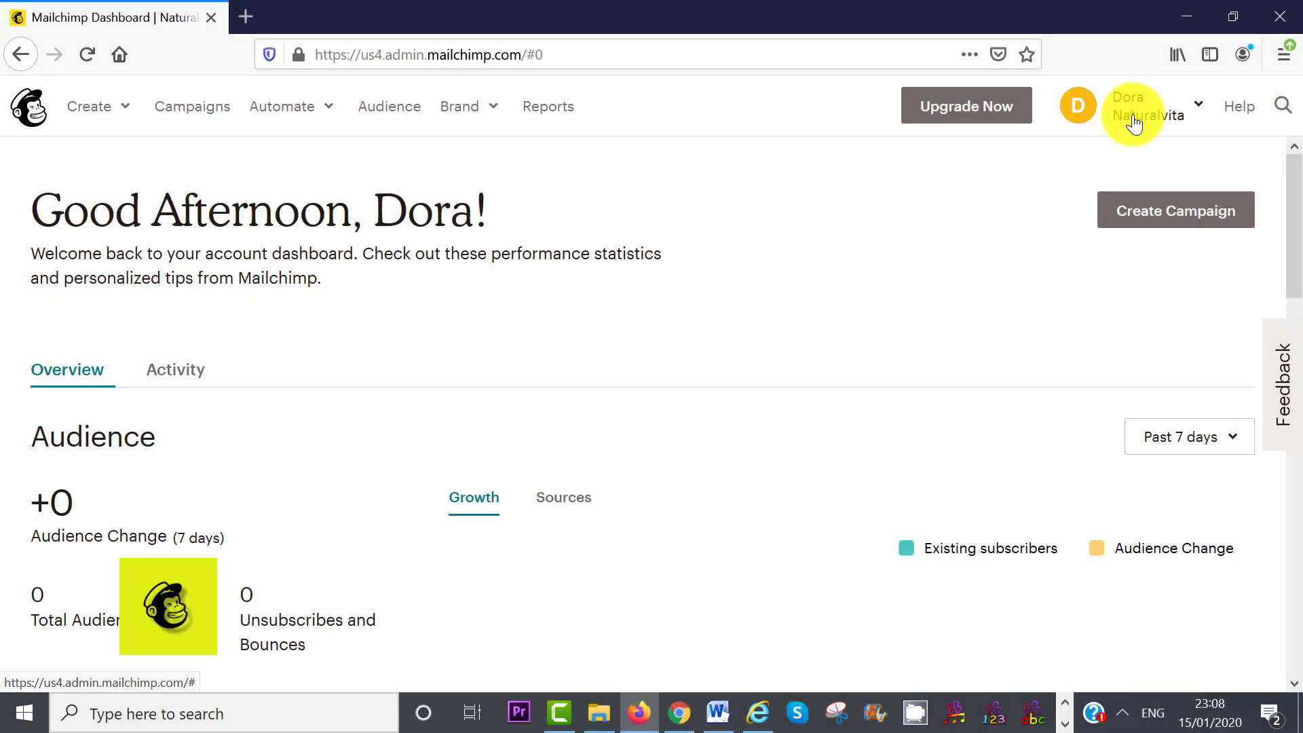
pyautogui.click(1198, 109)
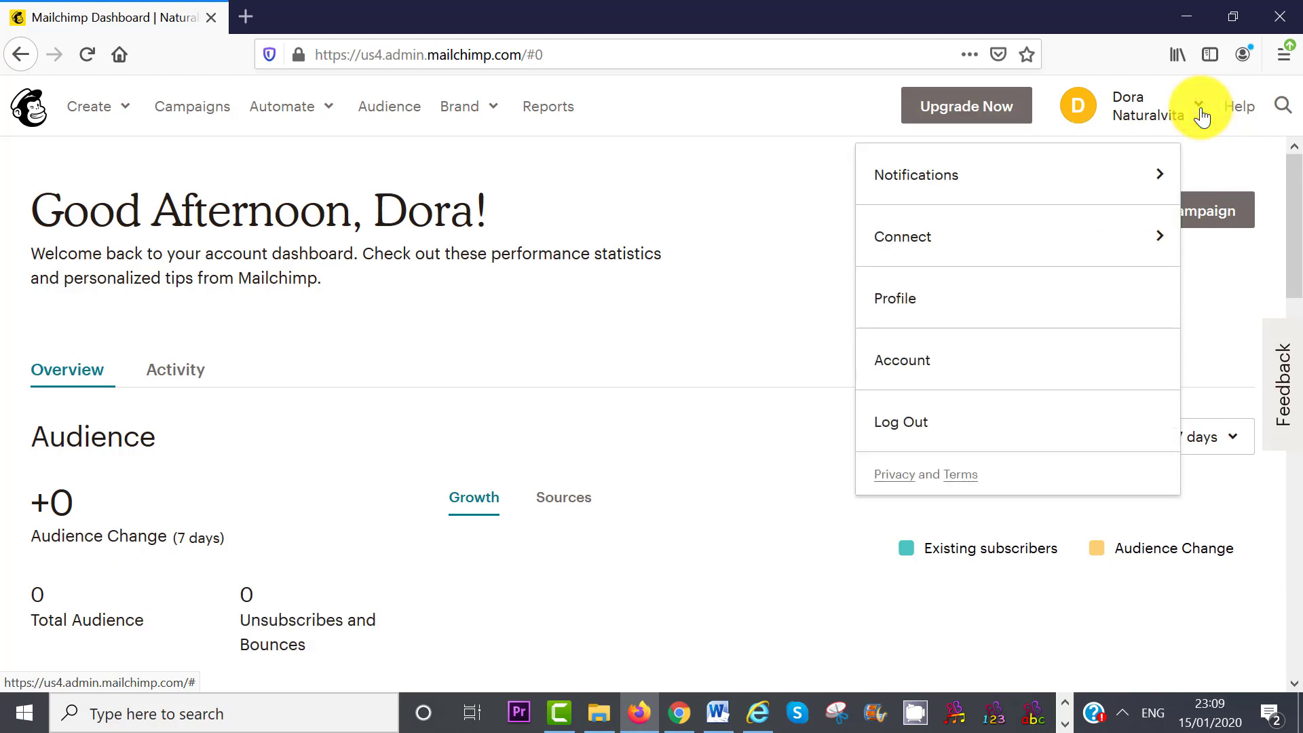
pyautogui.click(926, 306)
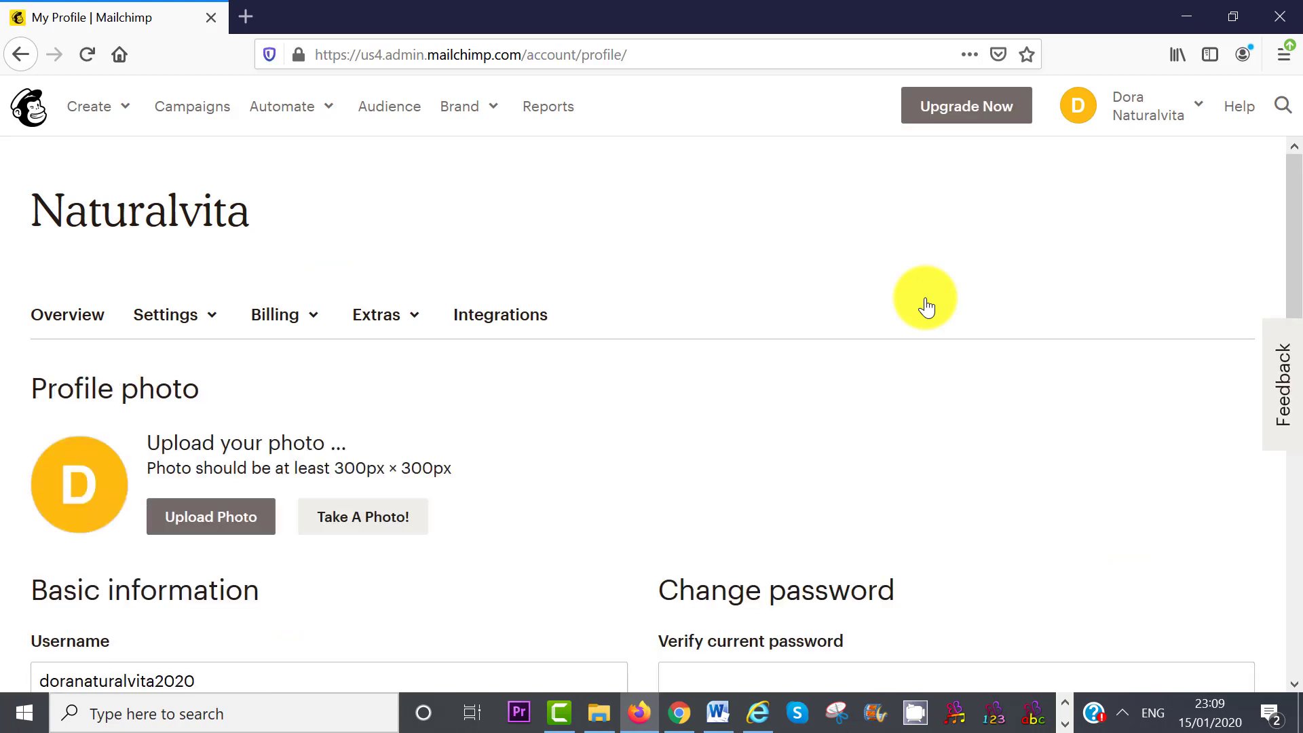
# - Upload the cropped portrait image as the account's profile photo
pyautogui.click(217, 519)
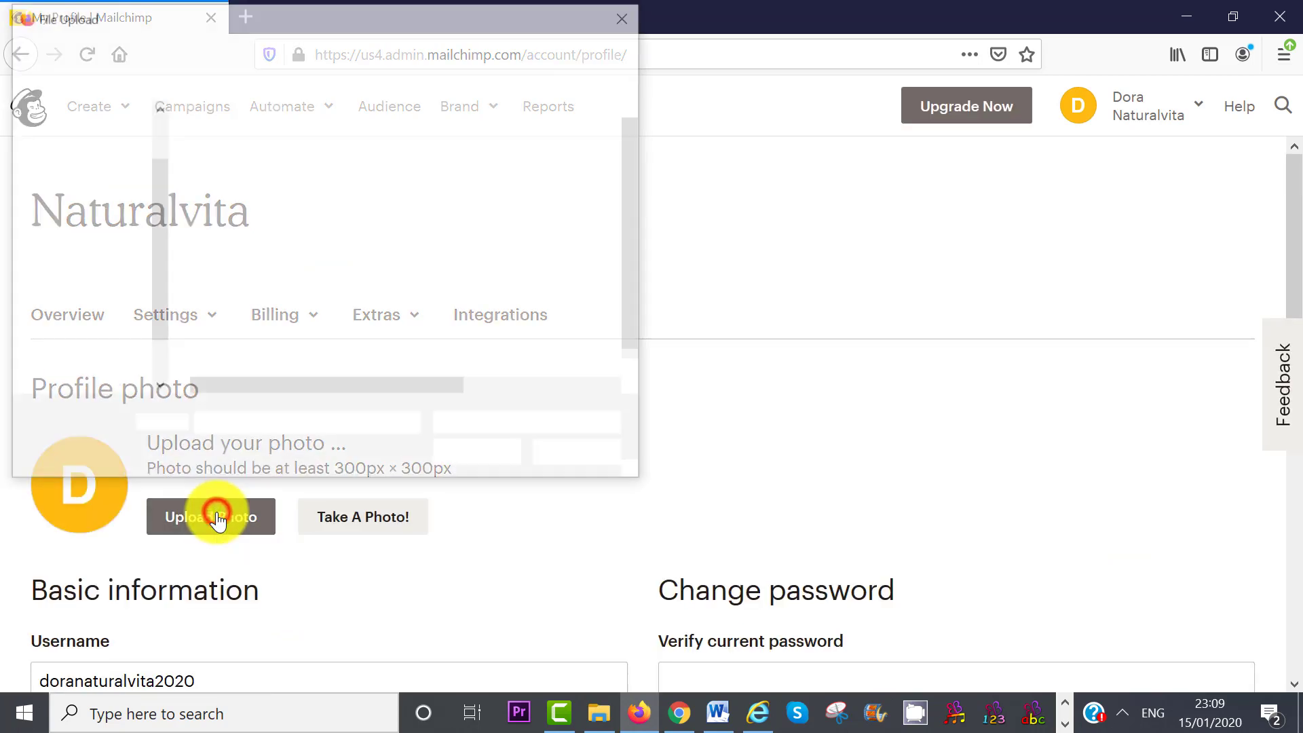
pyautogui.click(253, 312)
pyautogui.click(470, 457)
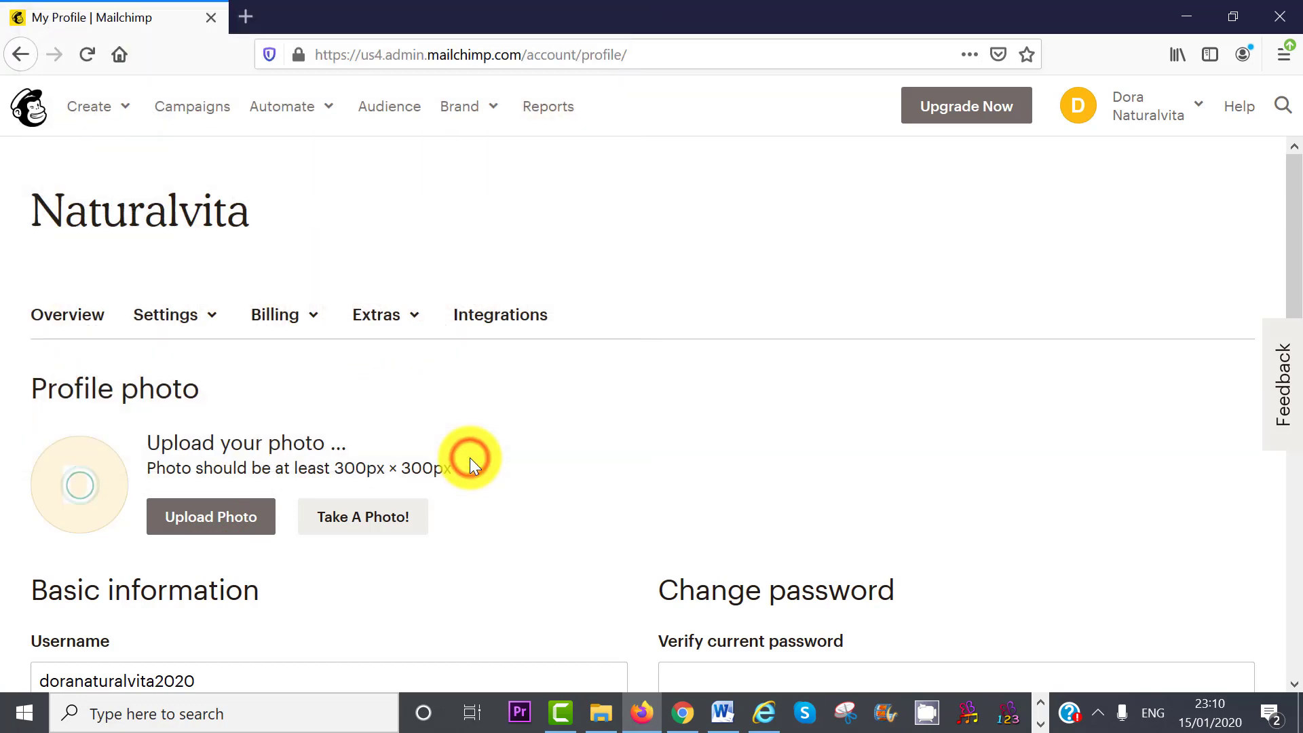
pyautogui.scroll(-2, 470, 457)
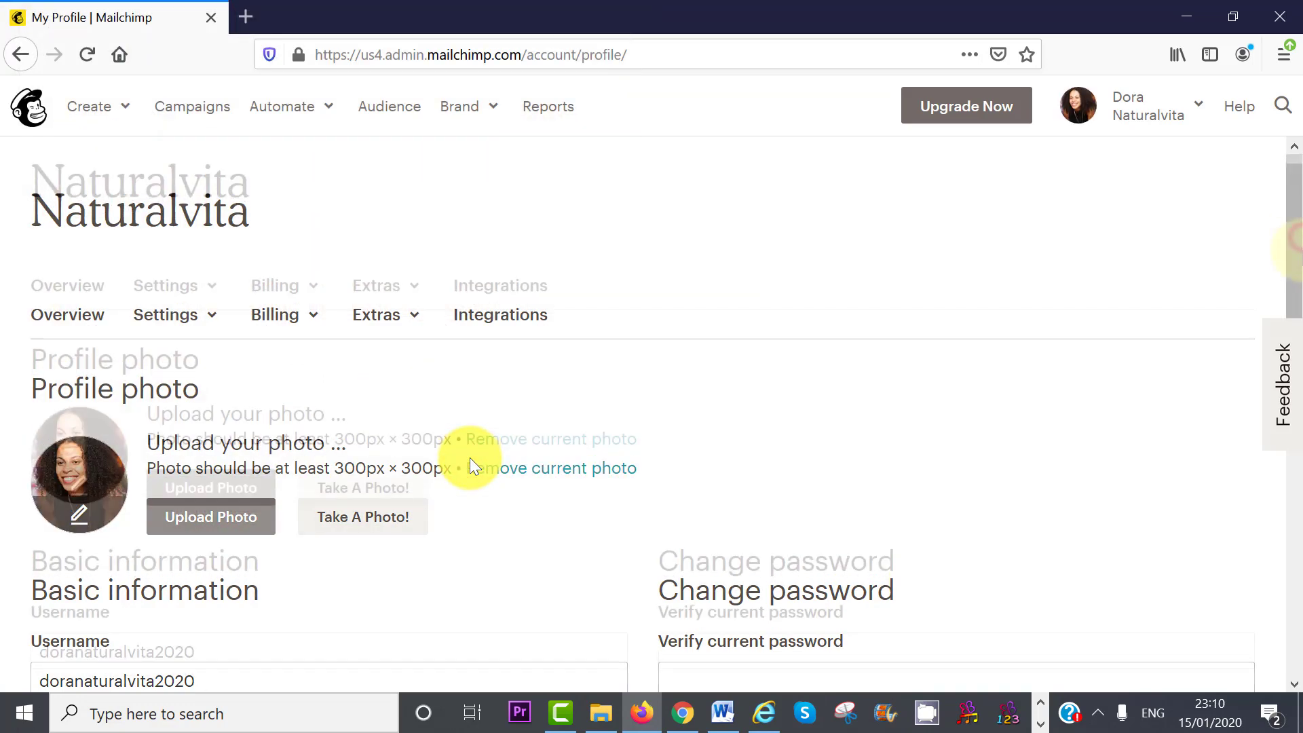
pyautogui.moveTo(1297, 278); pyautogui.dragTo(1297, 392)
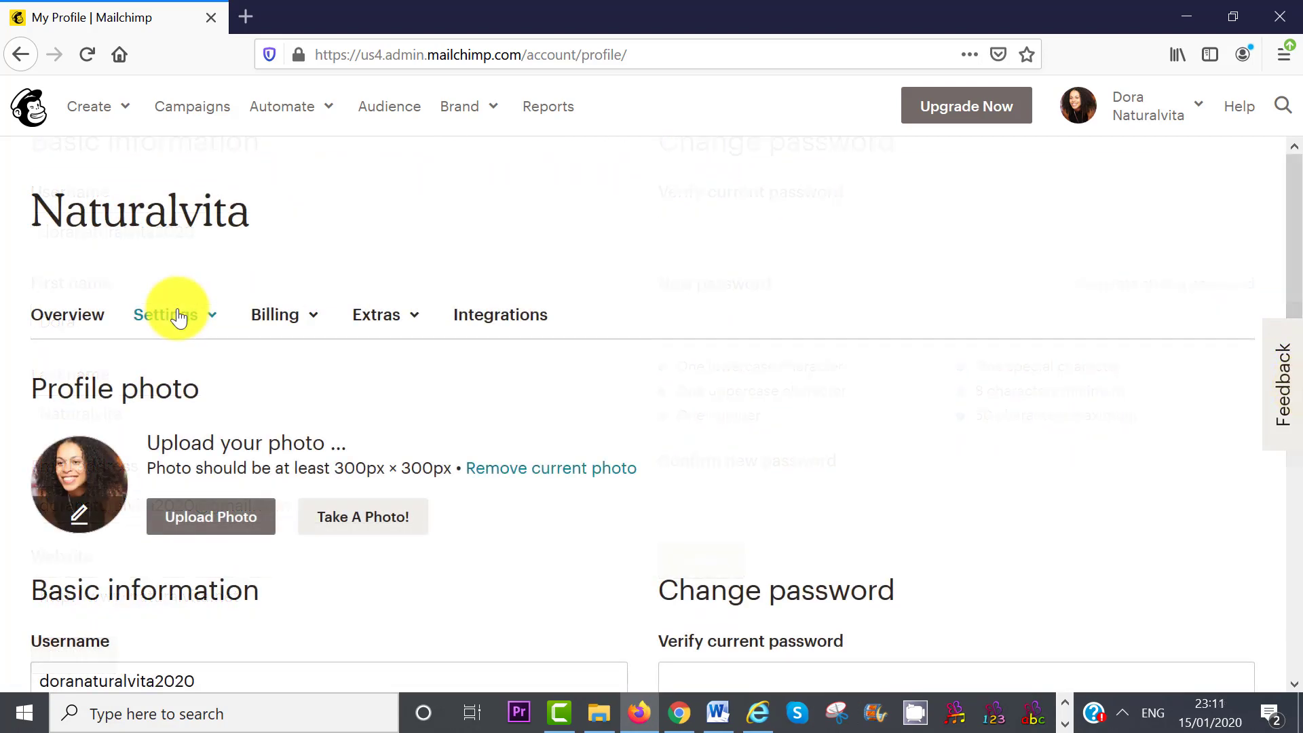
# - Save (GMT -5:00) Eastern Time as the account time zone, then go to Audience
pyautogui.click(179, 316)
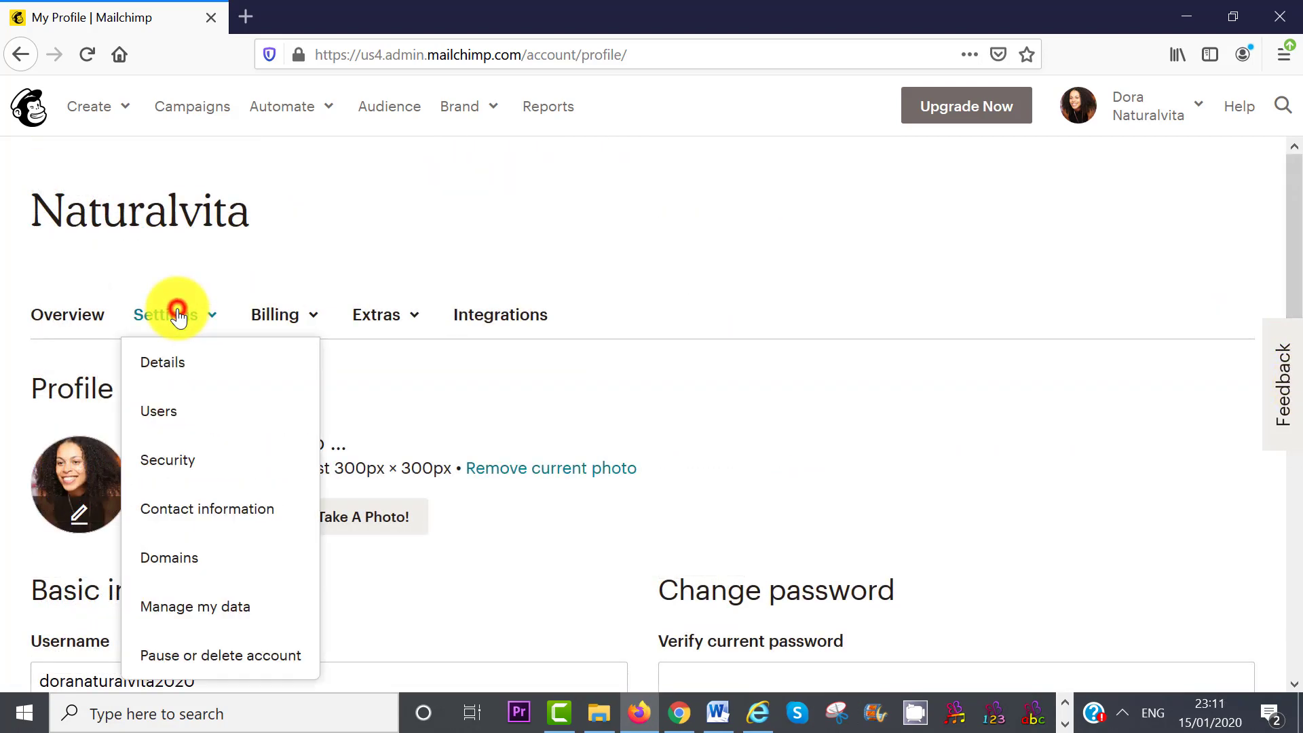
pyautogui.click(175, 363)
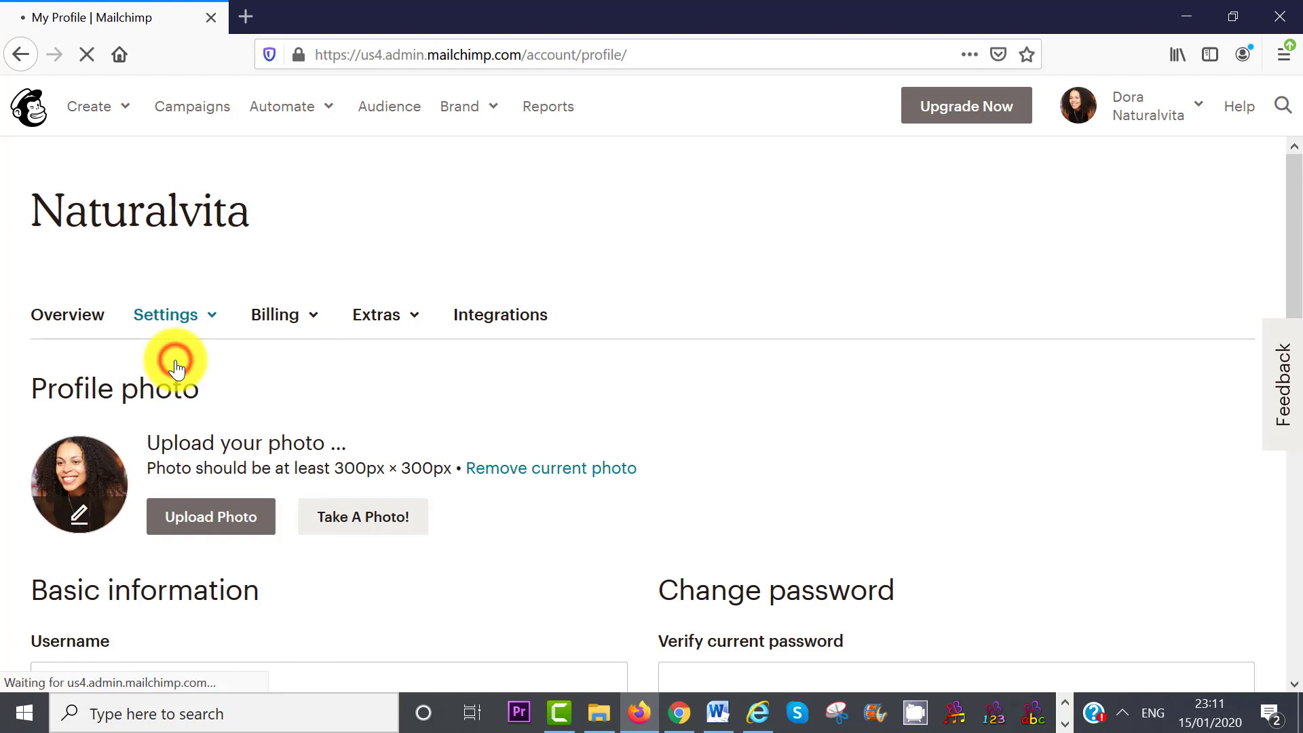
pyautogui.click(604, 354)
pyautogui.moveTo(604, 612)
pyautogui.mouseDown()
pyautogui.moveTo(605, 602)
pyautogui.moveTo(605, 628)
pyautogui.mouseUp()
pyautogui.click(468, 546)
pyautogui.click(68, 622)
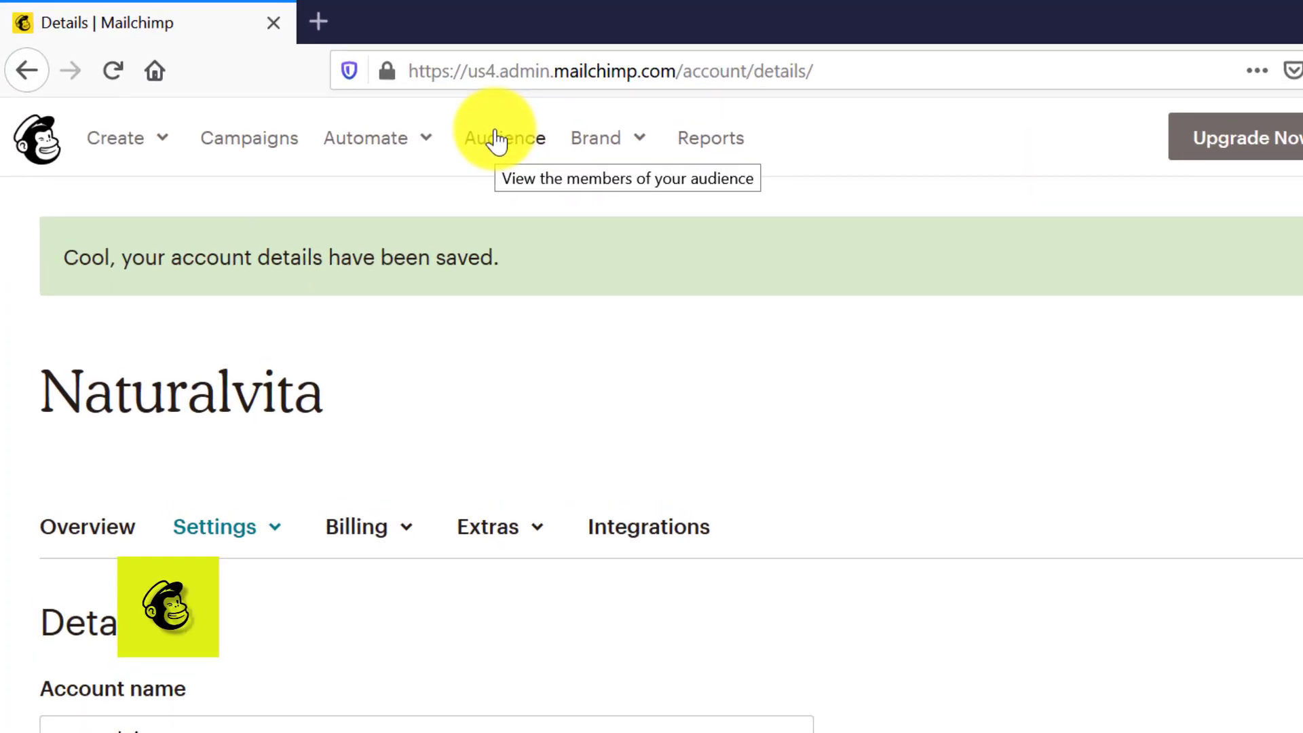
pyautogui.click(534, 144)
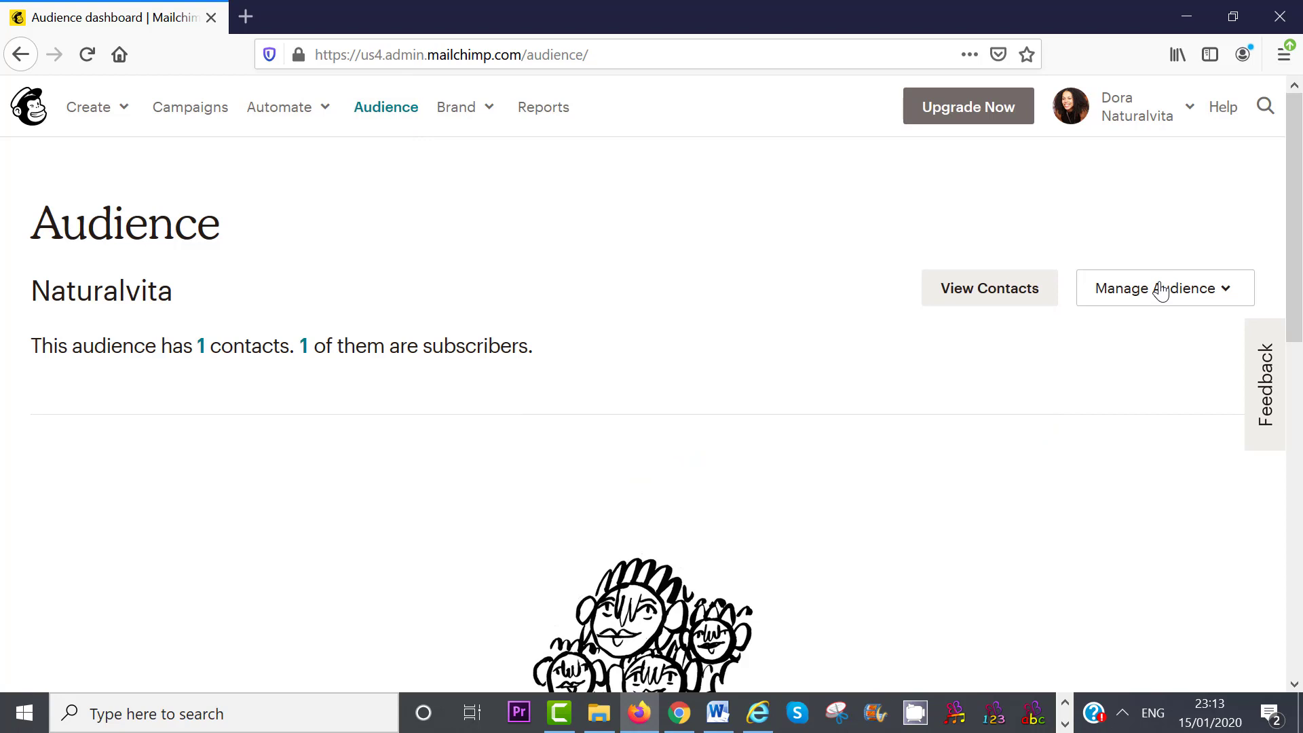
# - Choose View audiences from the Manage Audience menu
pyautogui.click(1161, 290)
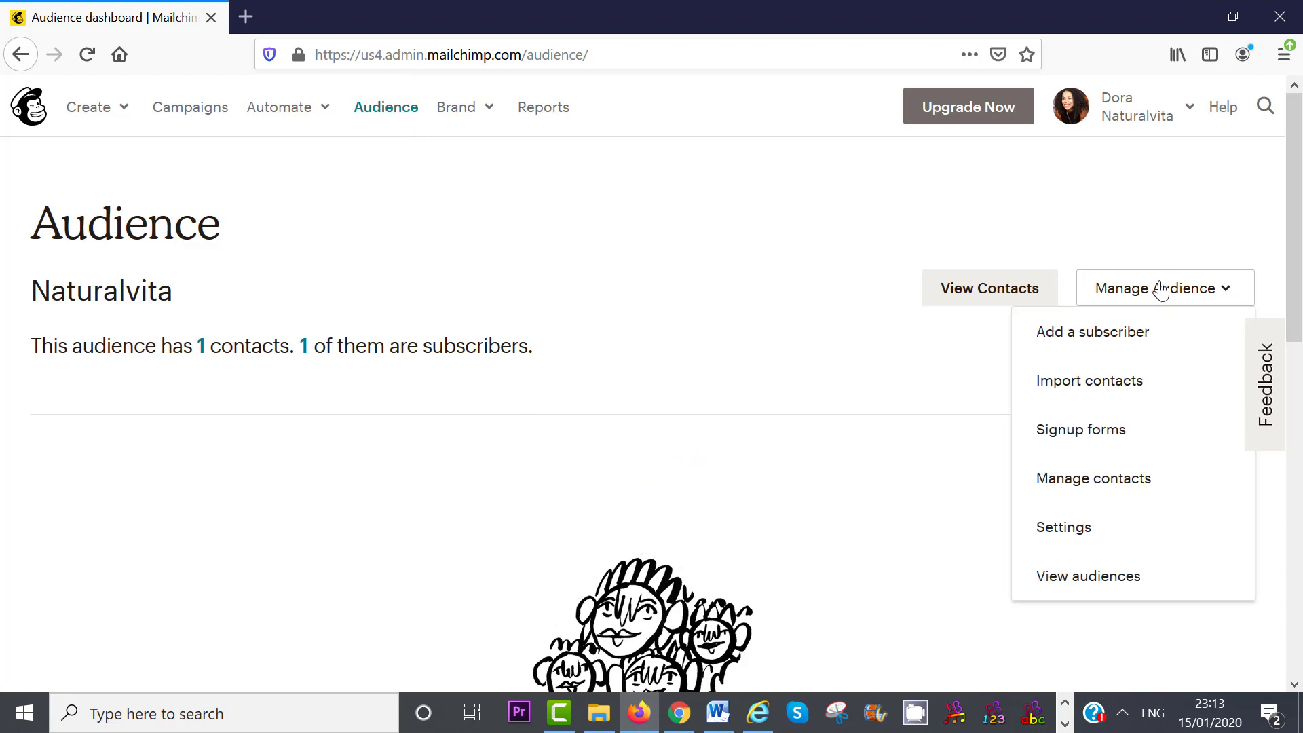
pyautogui.click(1120, 576)
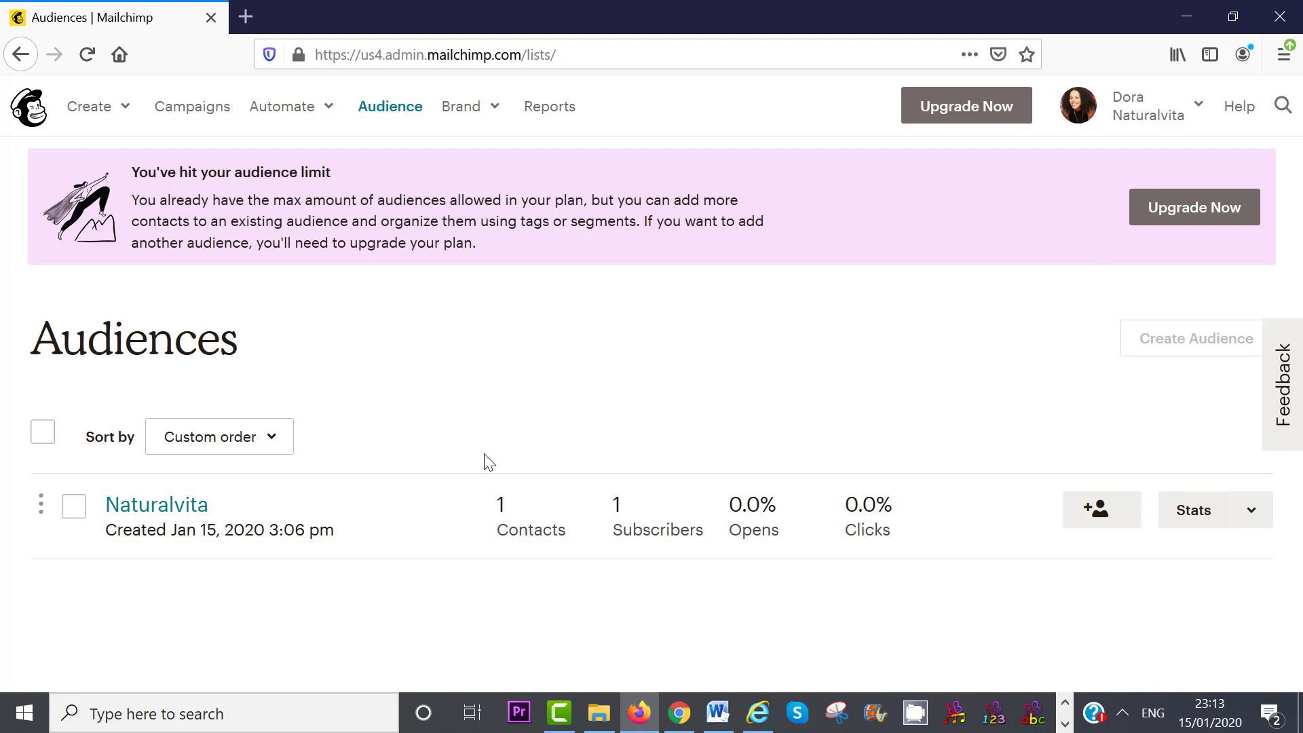
# - Permanently delete the Naturalvita audience, confirming with the word DELETE
pyautogui.click(74, 510)
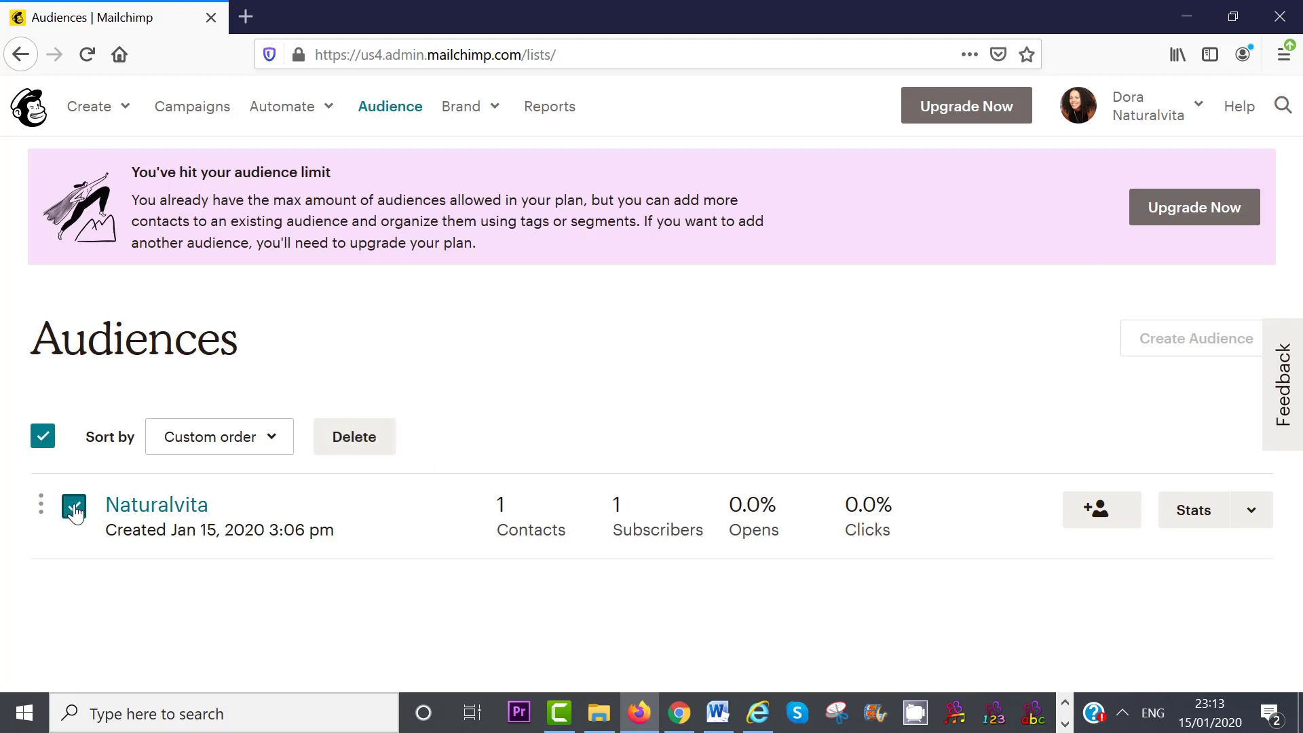
pyautogui.click(362, 442)
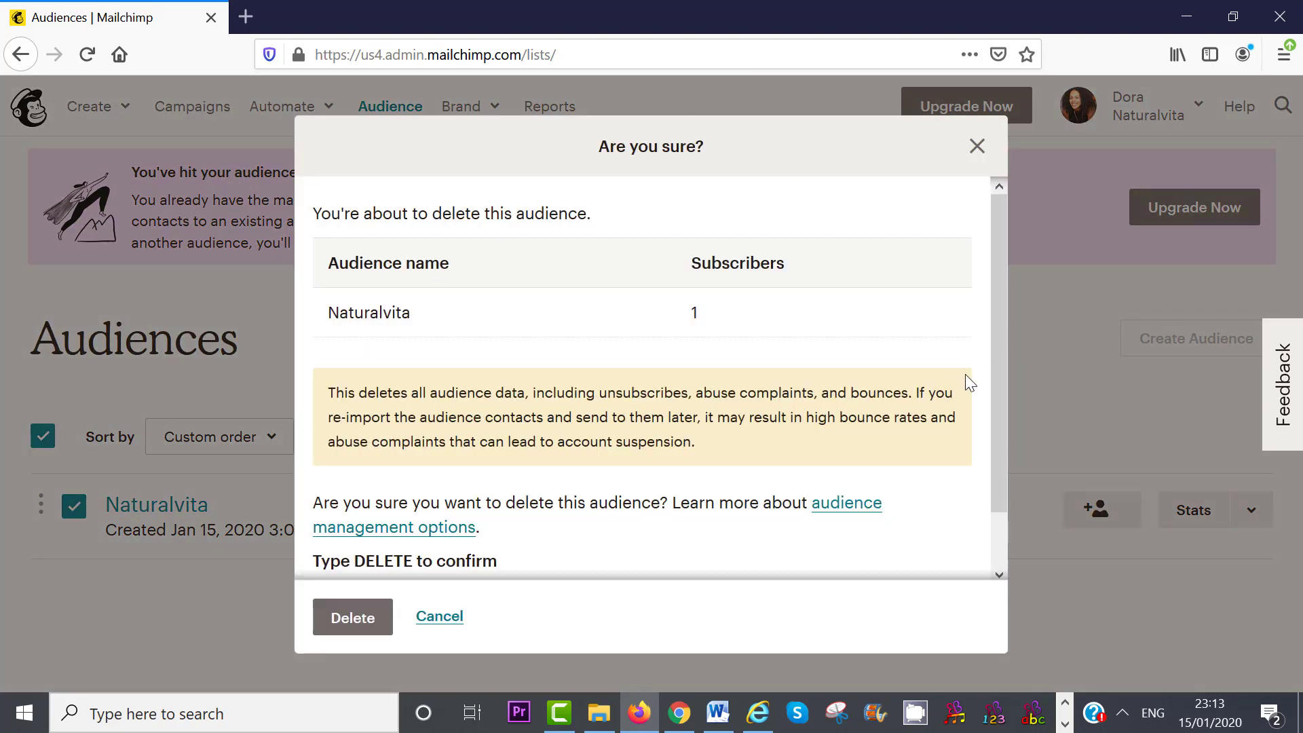
pyautogui.moveTo(1000, 376); pyautogui.dragTo(997, 458)
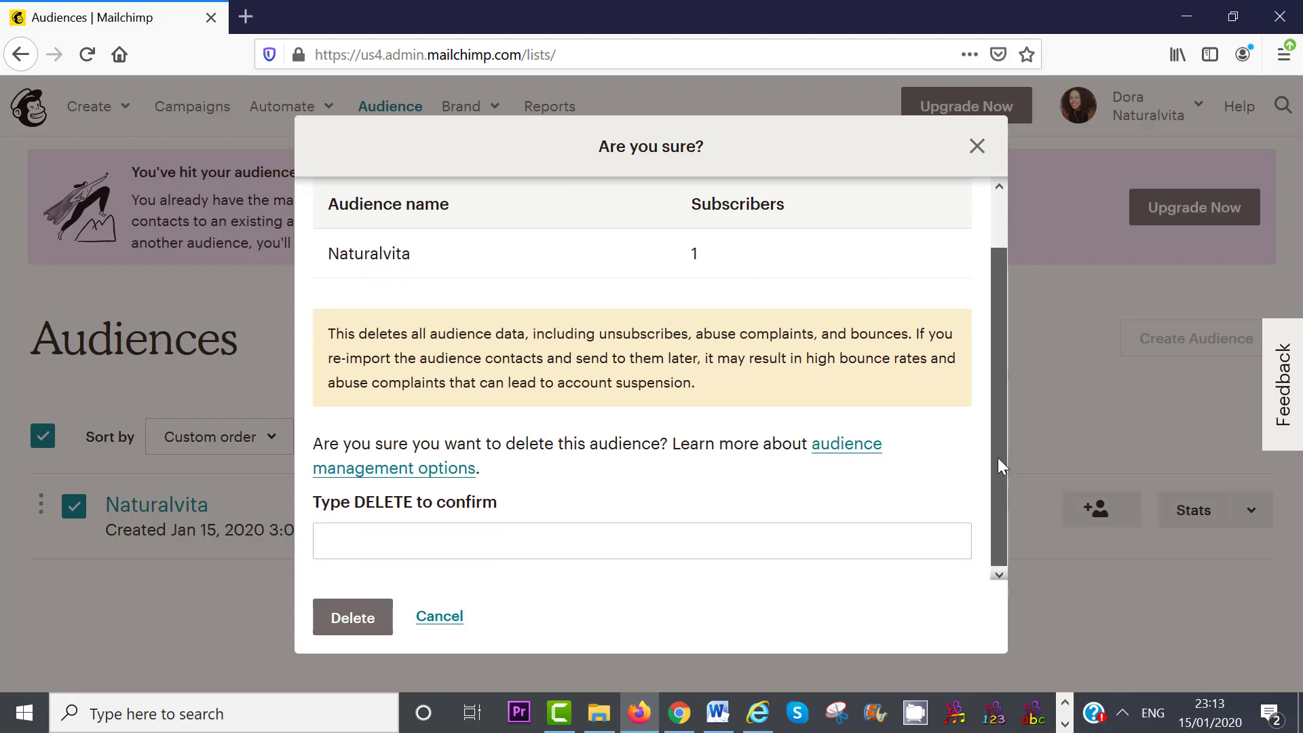
pyautogui.click(771, 536)
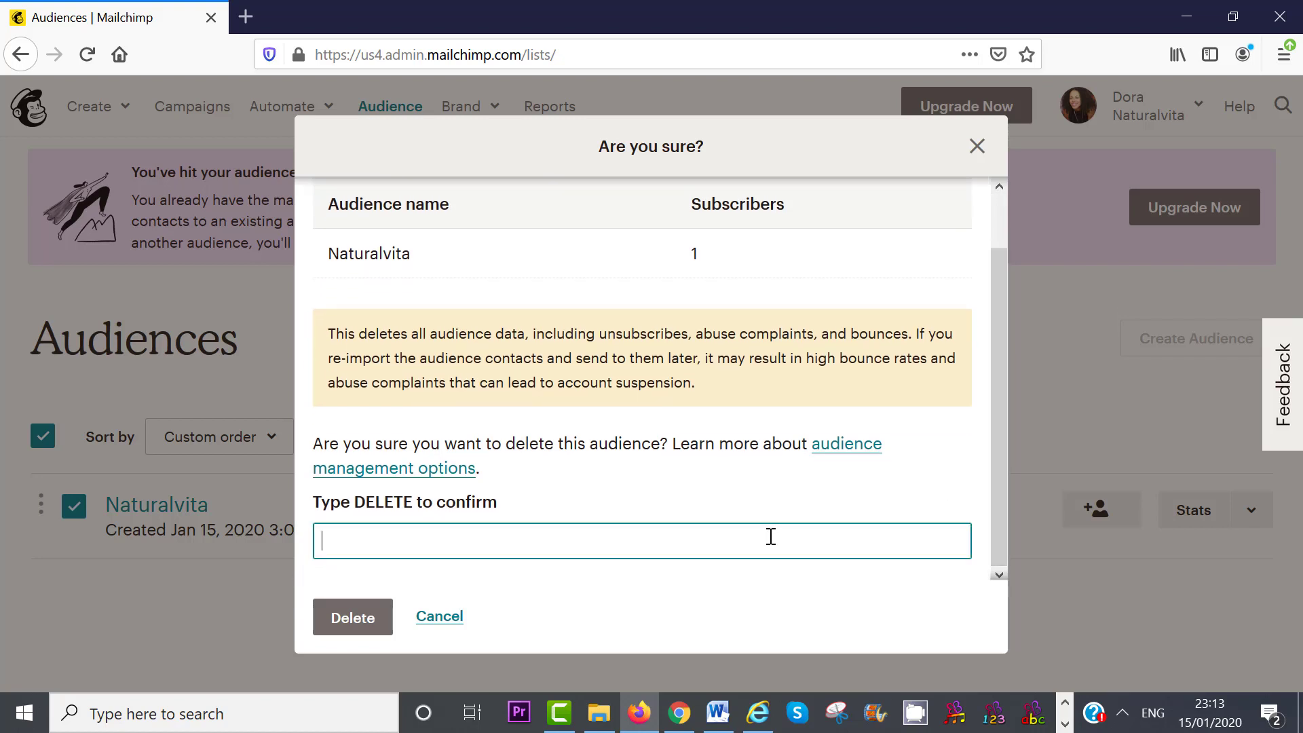
pyautogui.write('DELETE')
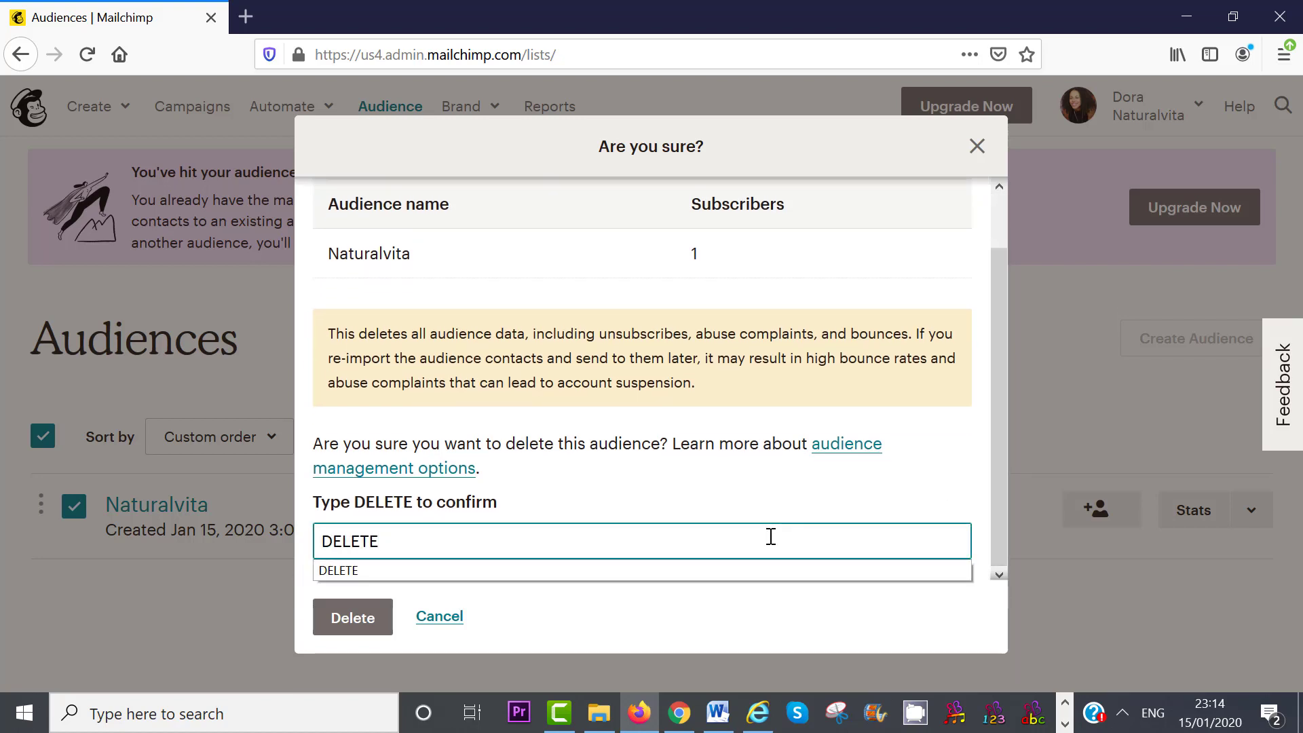
pyautogui.click(725, 570)
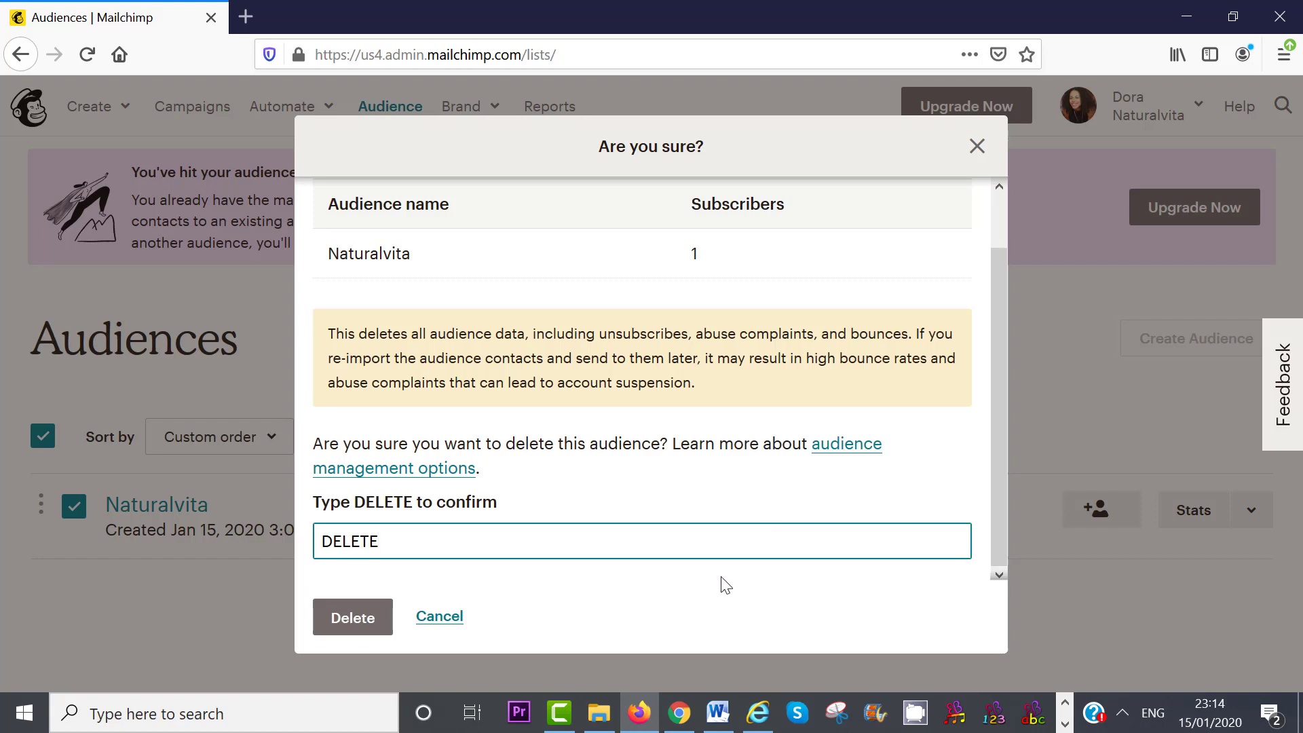
pyautogui.click(352, 618)
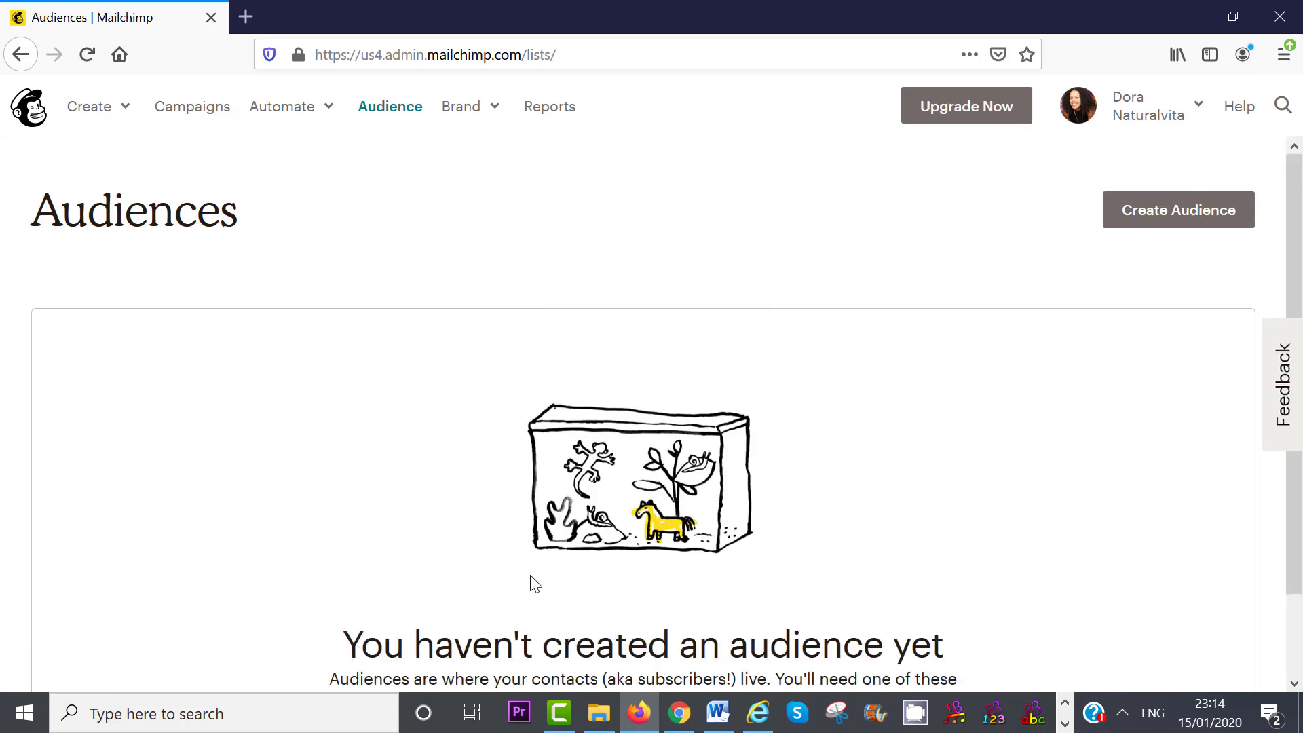
# - Start creating a new audience from the Audiences page
pyautogui.scroll(-2, 1299, 365)
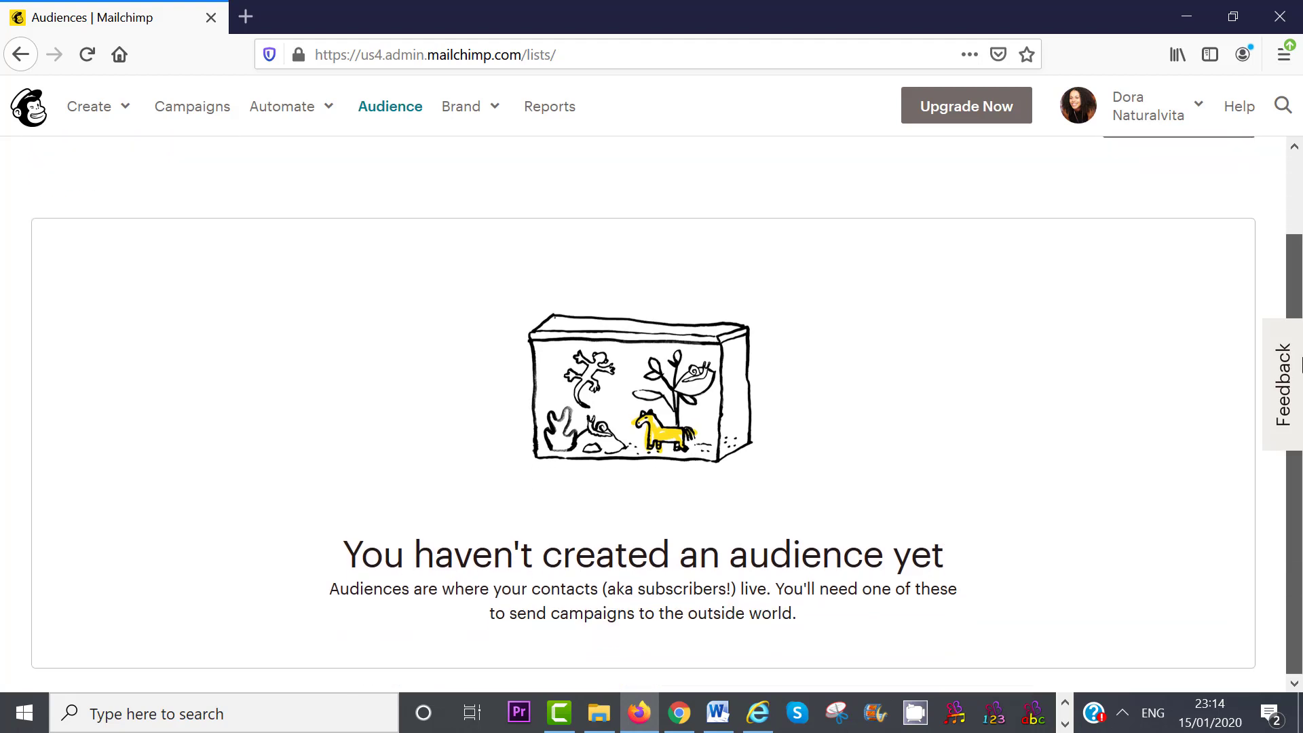
pyautogui.scroll(2, 1299, 365)
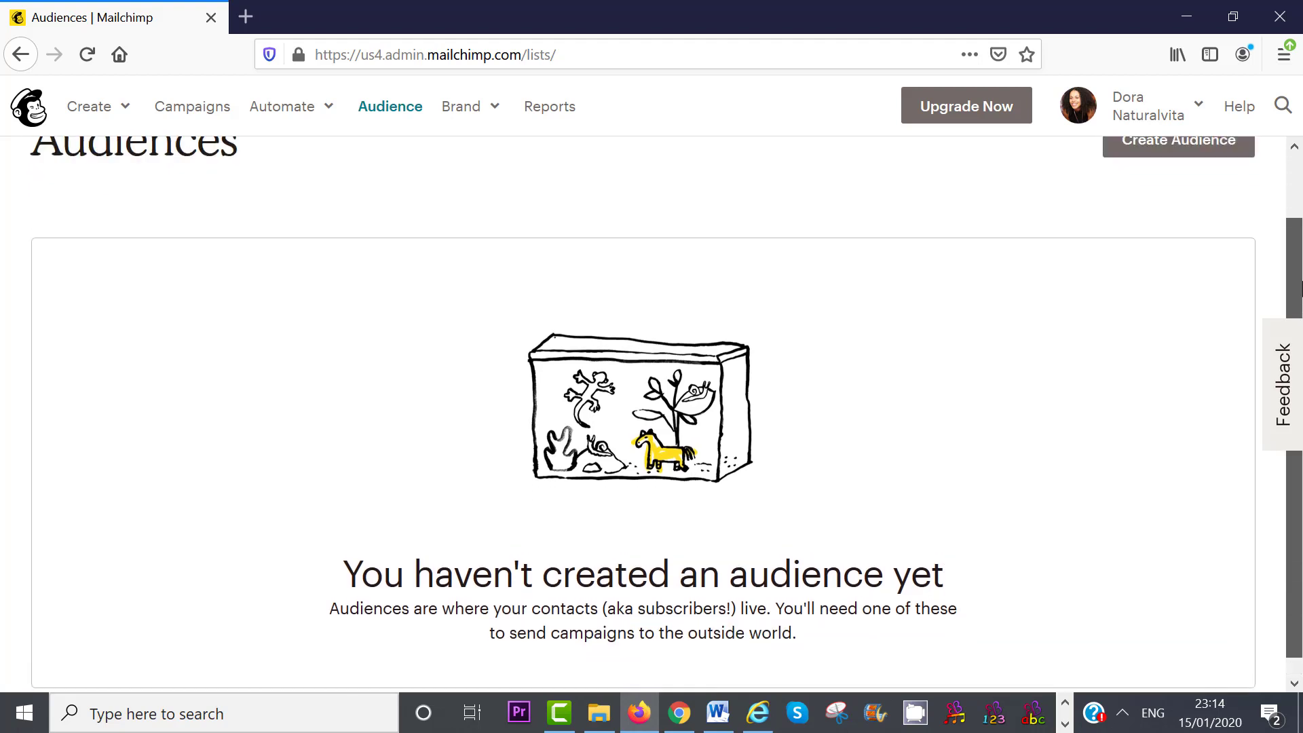
pyautogui.click(1165, 221)
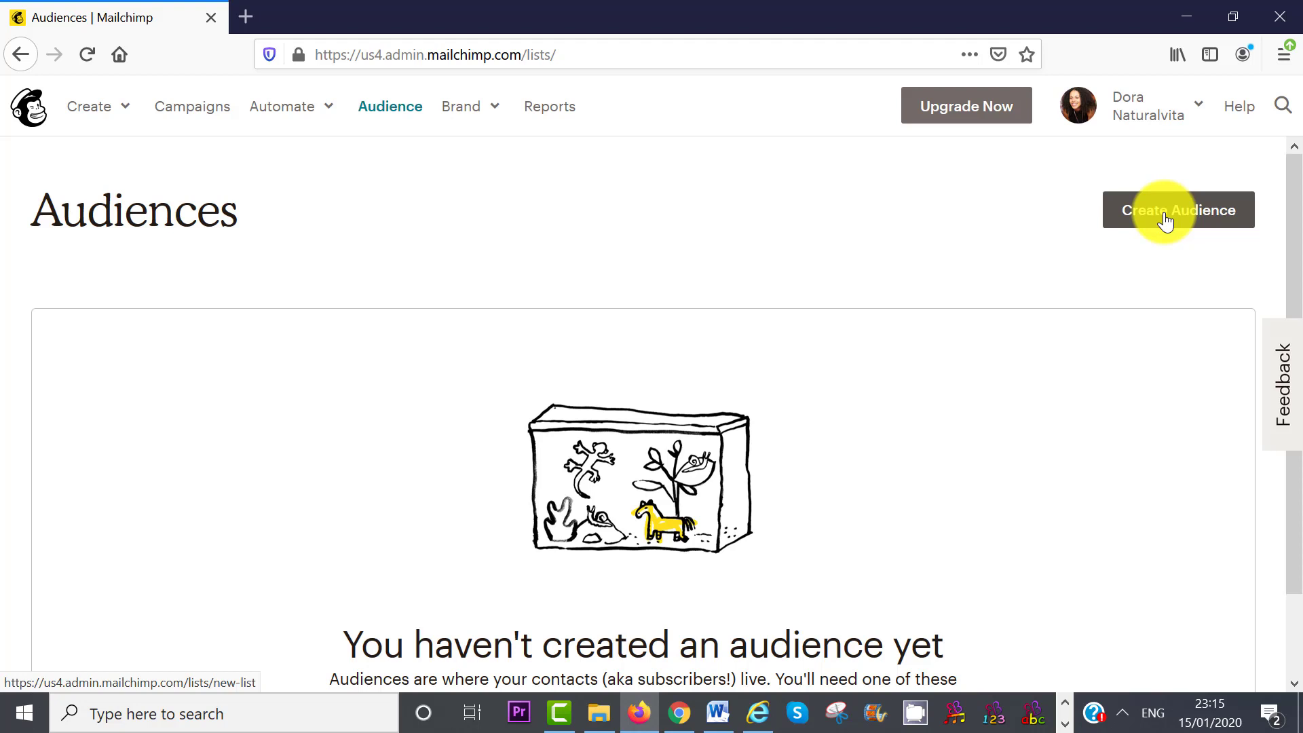
pyautogui.click(1165, 220)
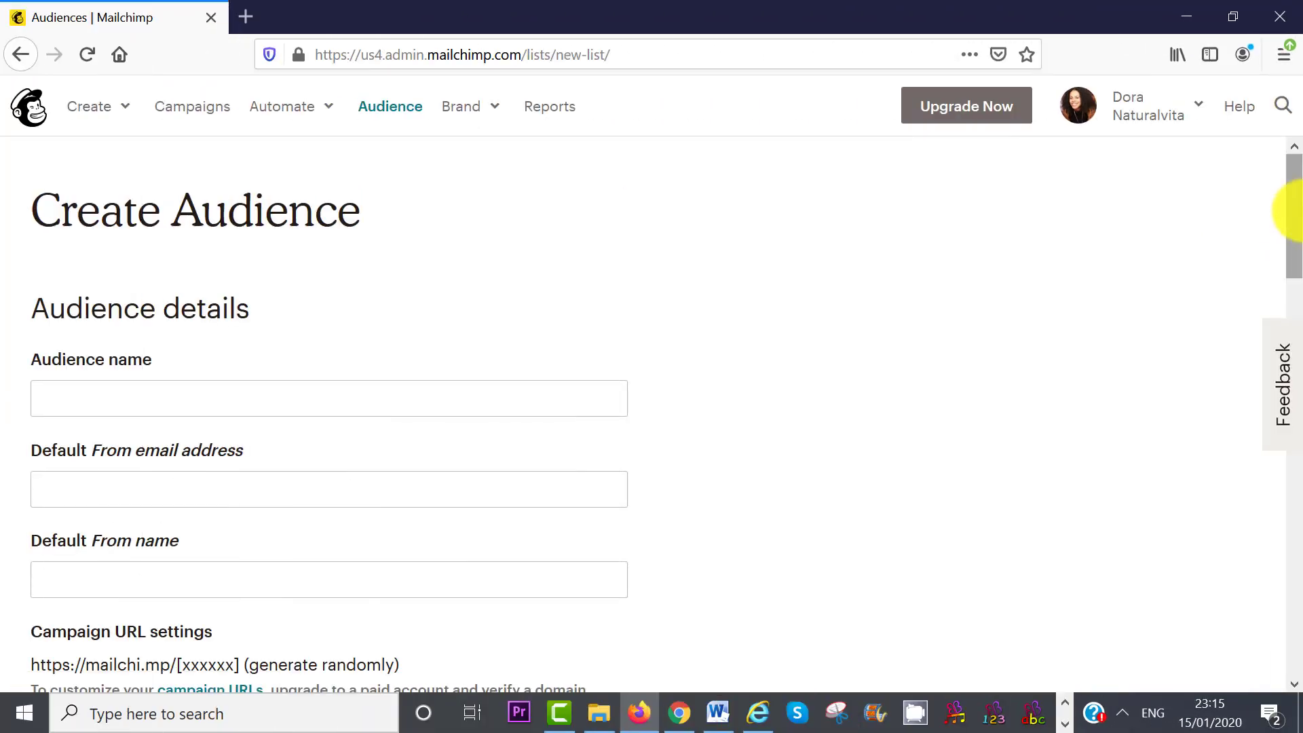
# - Enter the audience name Naturalvita Newsletter, sender details, a free-recipe-book reminder and company address
pyautogui.moveTo(1296, 216)
pyautogui.mouseDown()
pyautogui.moveTo(1297, 239)
pyautogui.moveTo(1299, 227)
pyautogui.mouseUp()
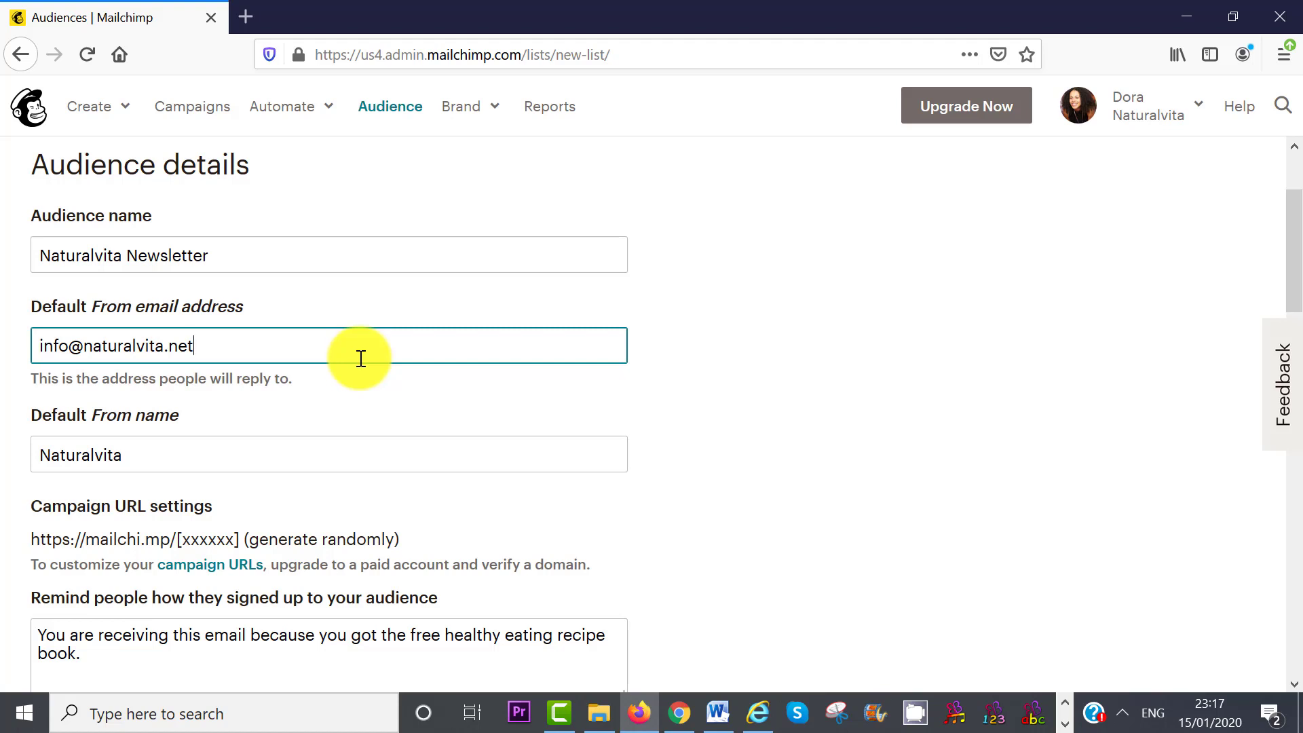
pyautogui.click(359, 451)
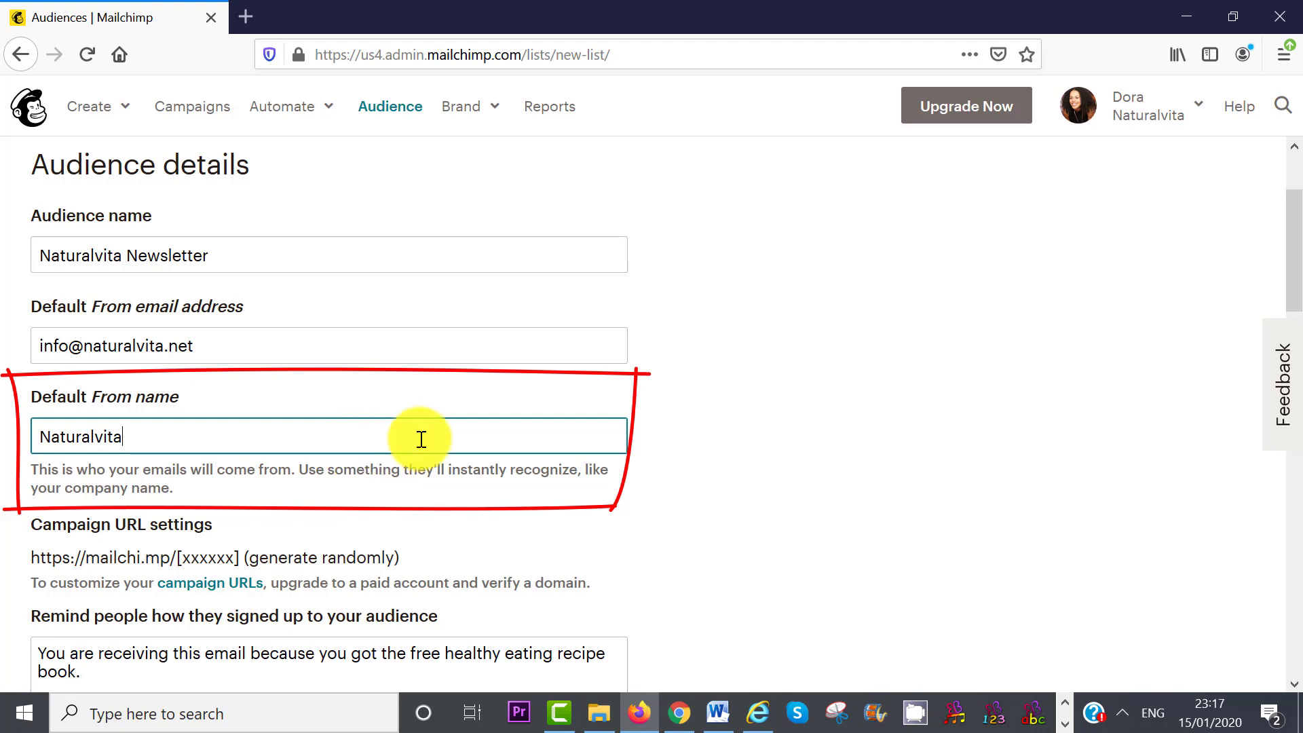
pyautogui.moveTo(1297, 224); pyautogui.dragTo(1298, 293)
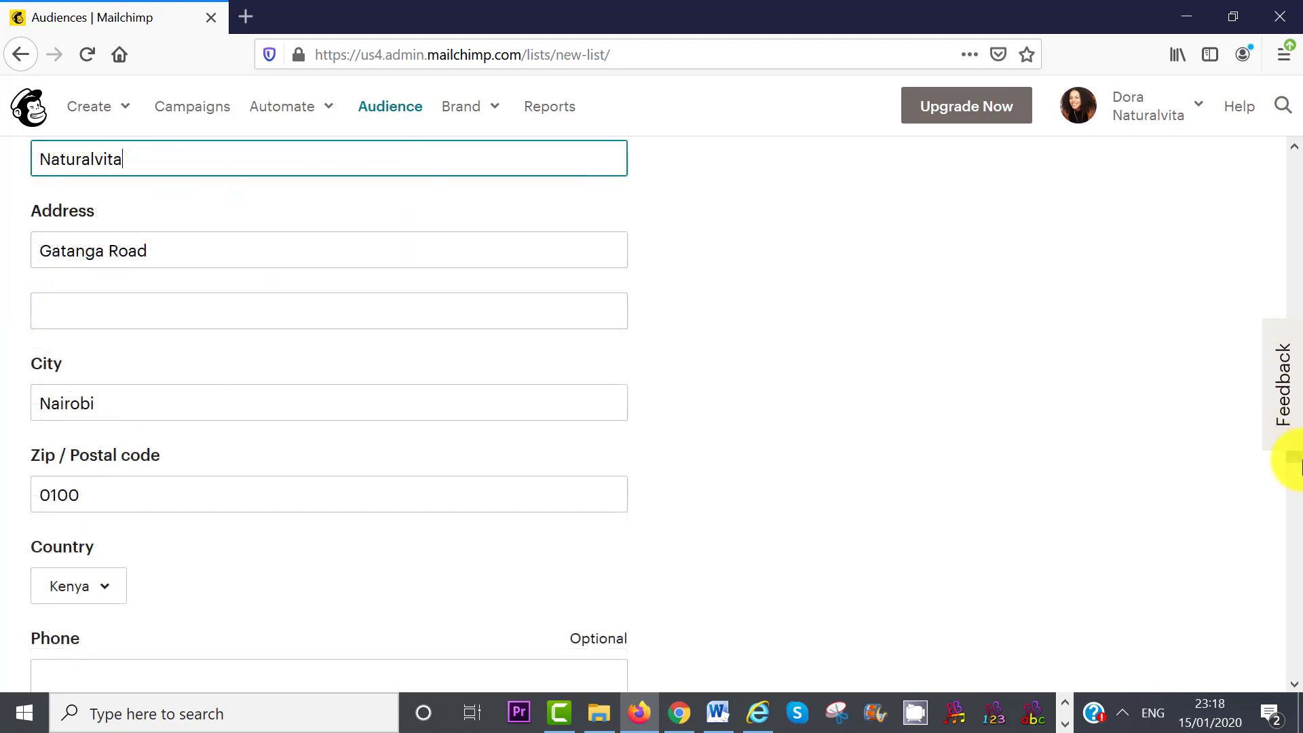
pyautogui.scroll(2, 1298, 451)
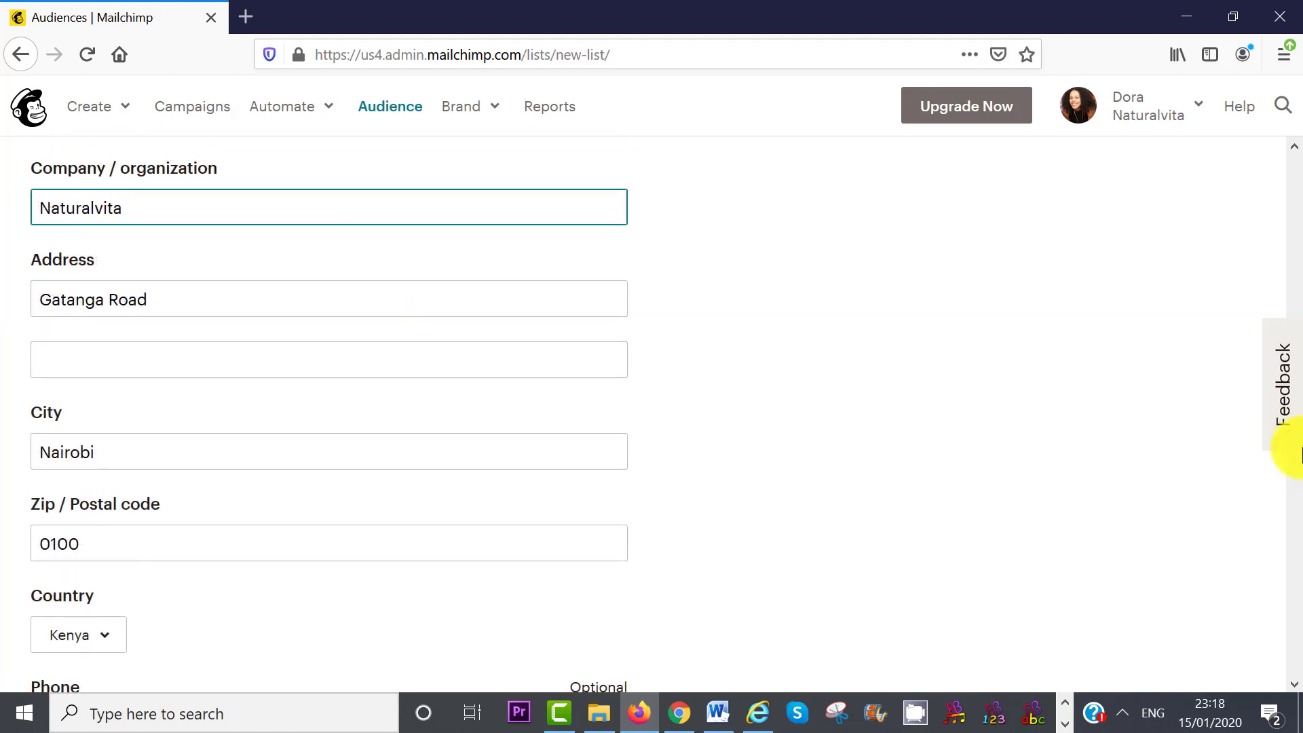
pyautogui.moveTo(1296, 448); pyautogui.dragTo(1293, 515)
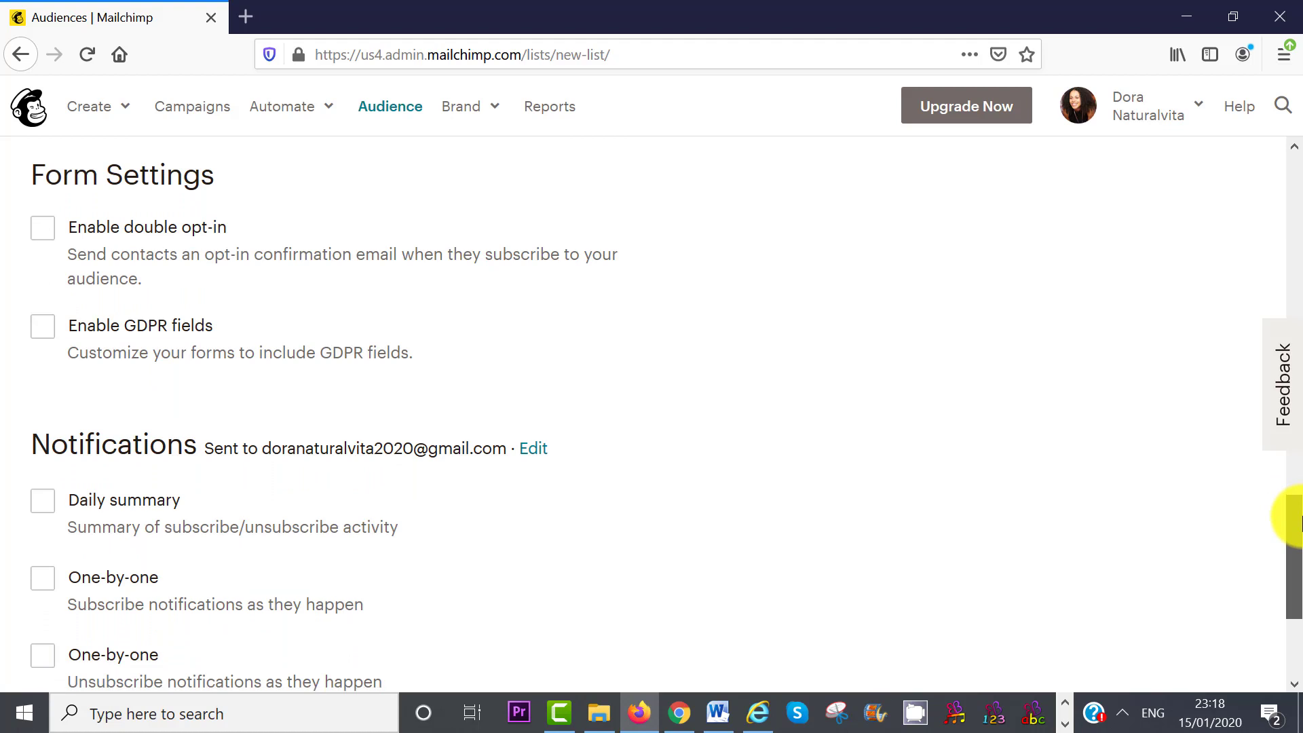
# - Enable Daily summary notifications and save the Naturalvita Newsletter audience
pyautogui.click(43, 231)
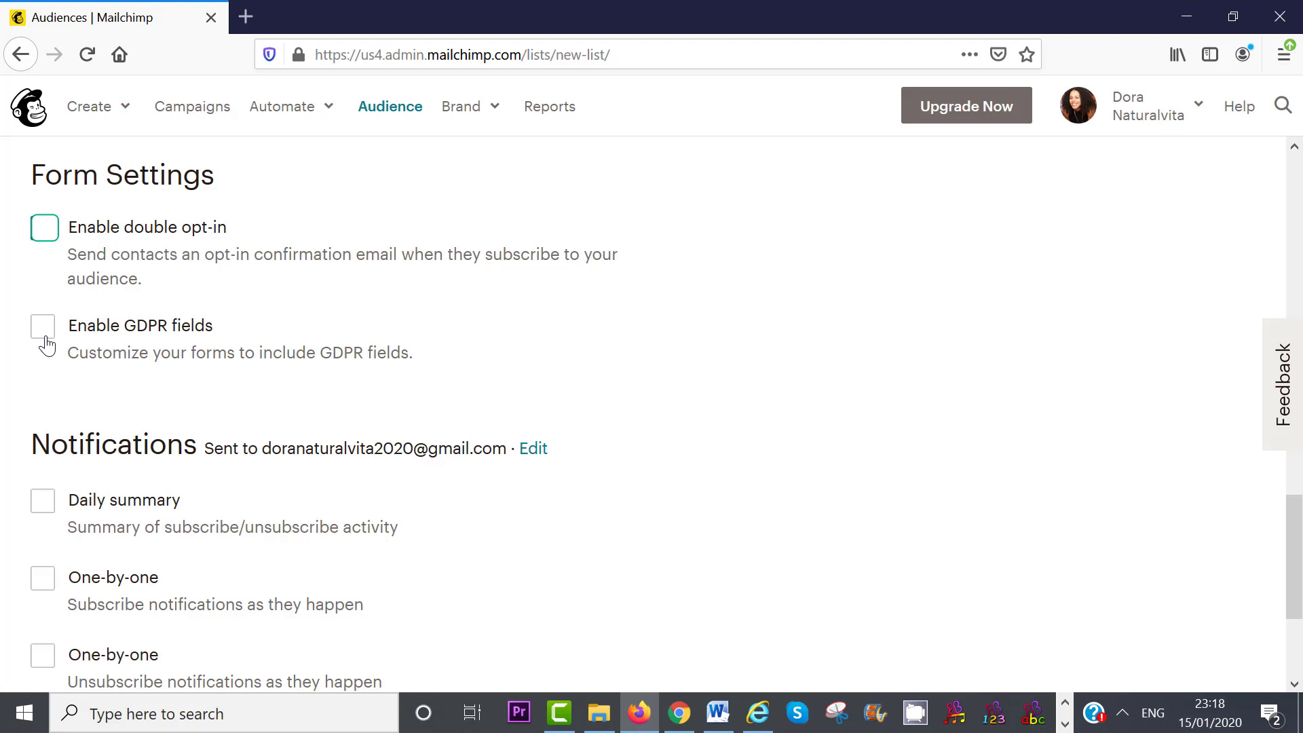
pyautogui.moveTo(1294, 522); pyautogui.dragTo(1298, 604)
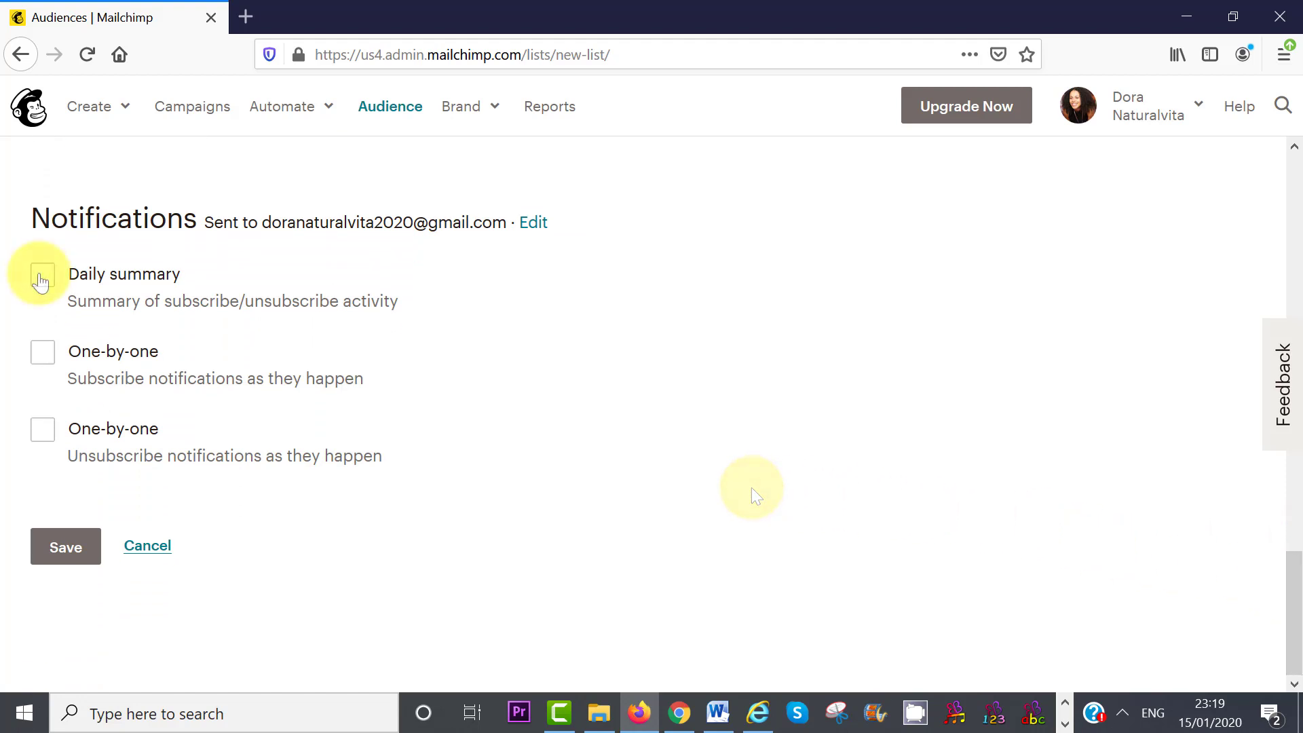
pyautogui.click(41, 279)
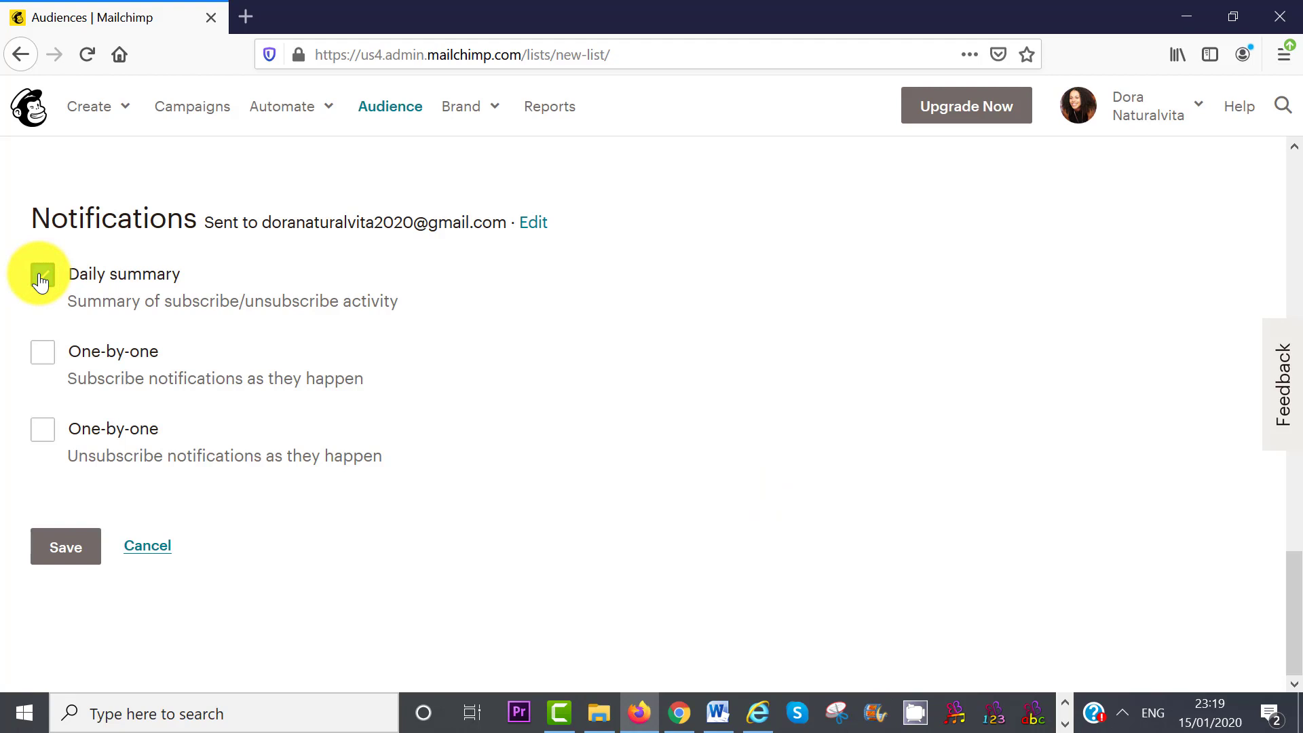
pyautogui.click(64, 549)
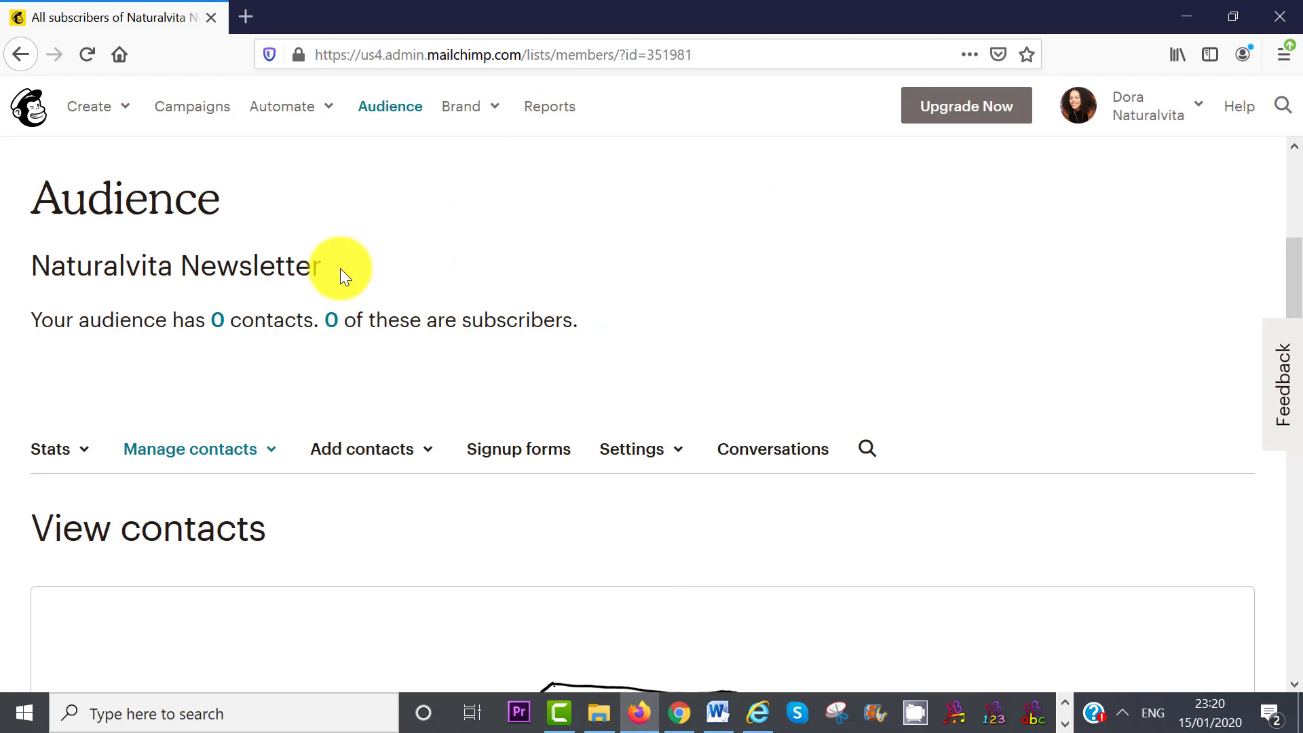
# - Add a single subscriber to Naturalvita Newsletter with e-mail permission confirmed
pyautogui.click(366, 451)
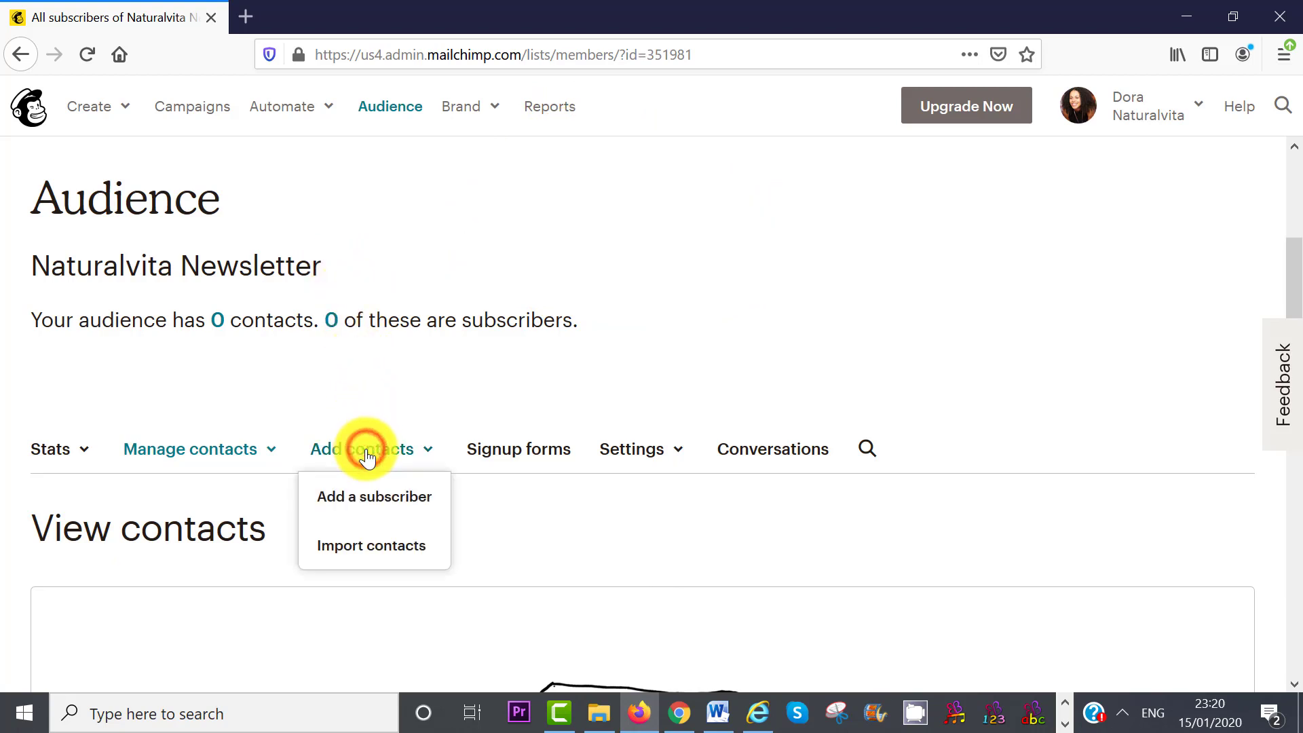
pyautogui.click(368, 499)
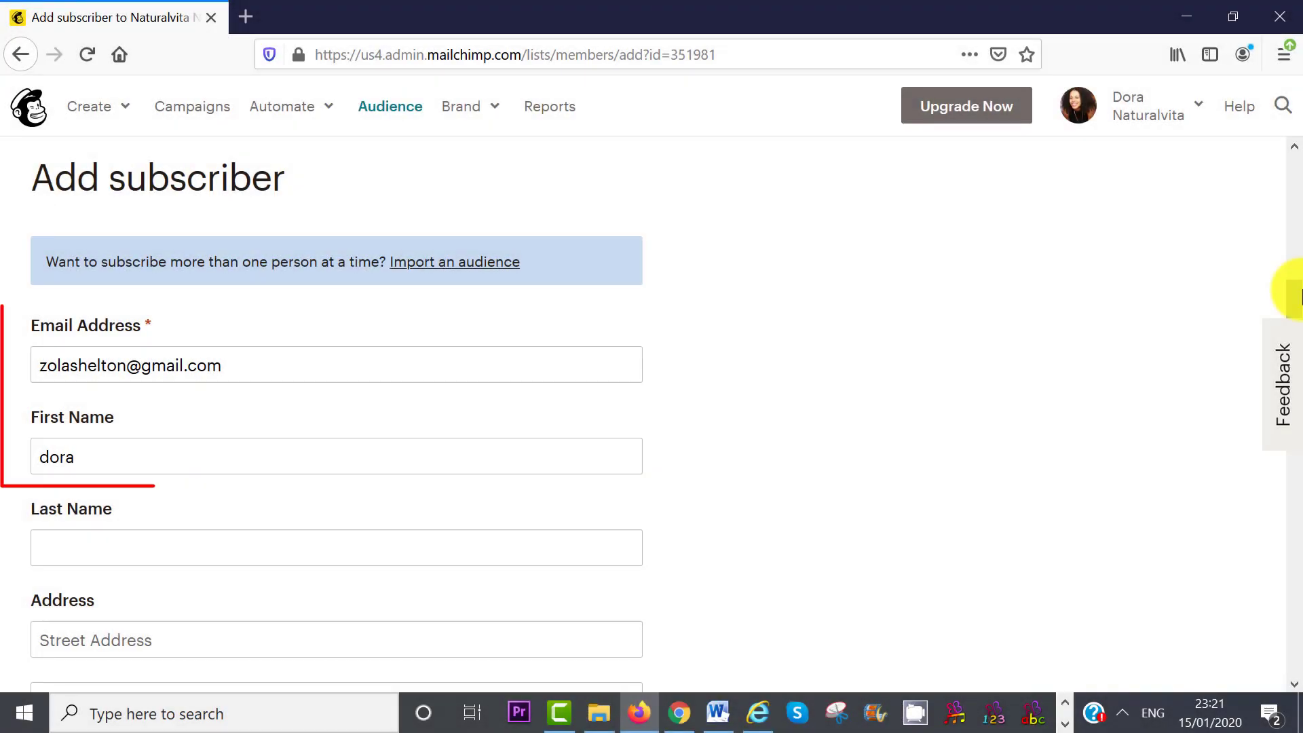
pyautogui.scroll(-5, 1297, 292)
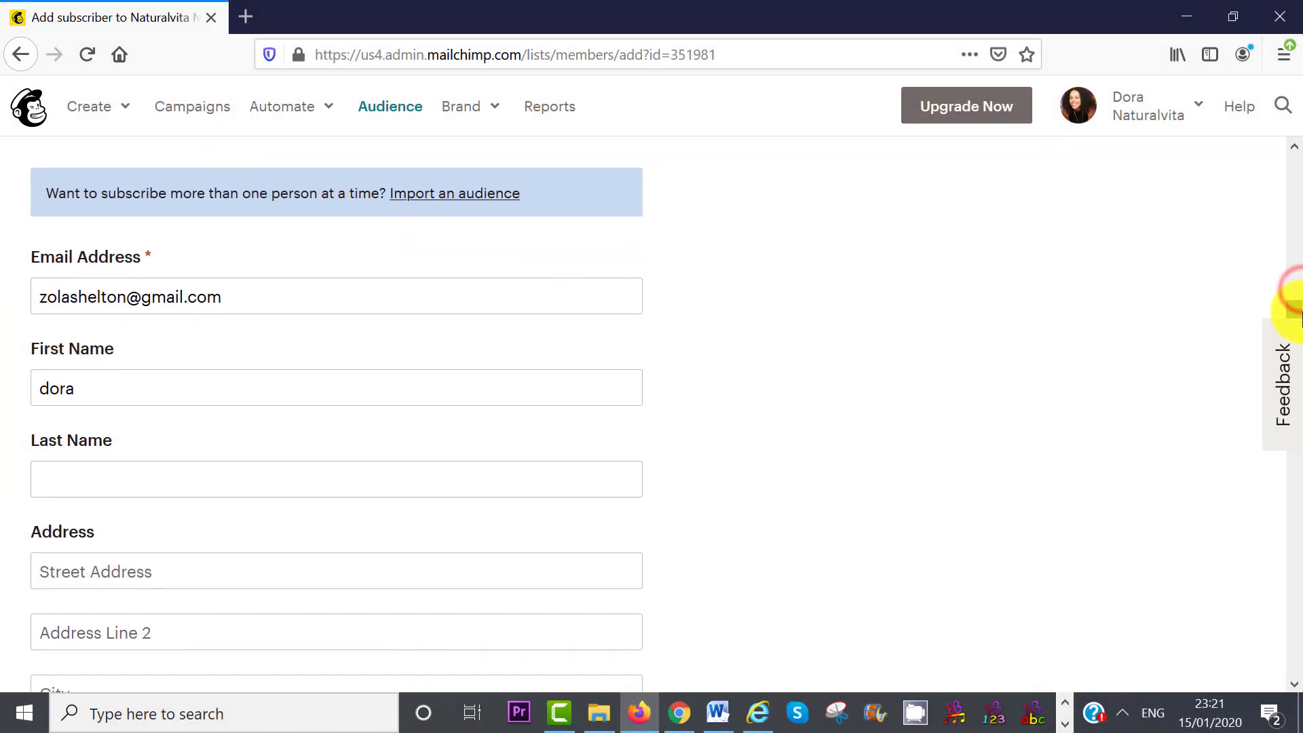
pyautogui.scroll(-8, 1300, 383)
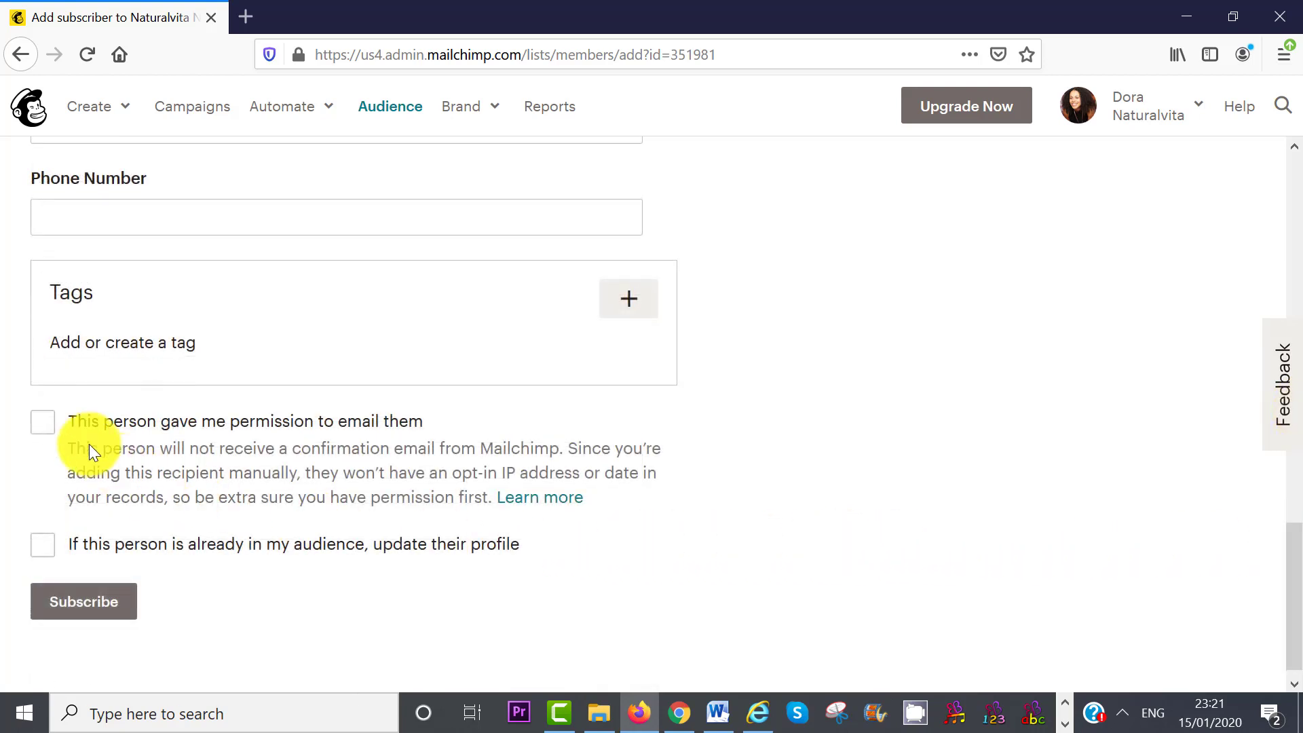
pyautogui.click(41, 426)
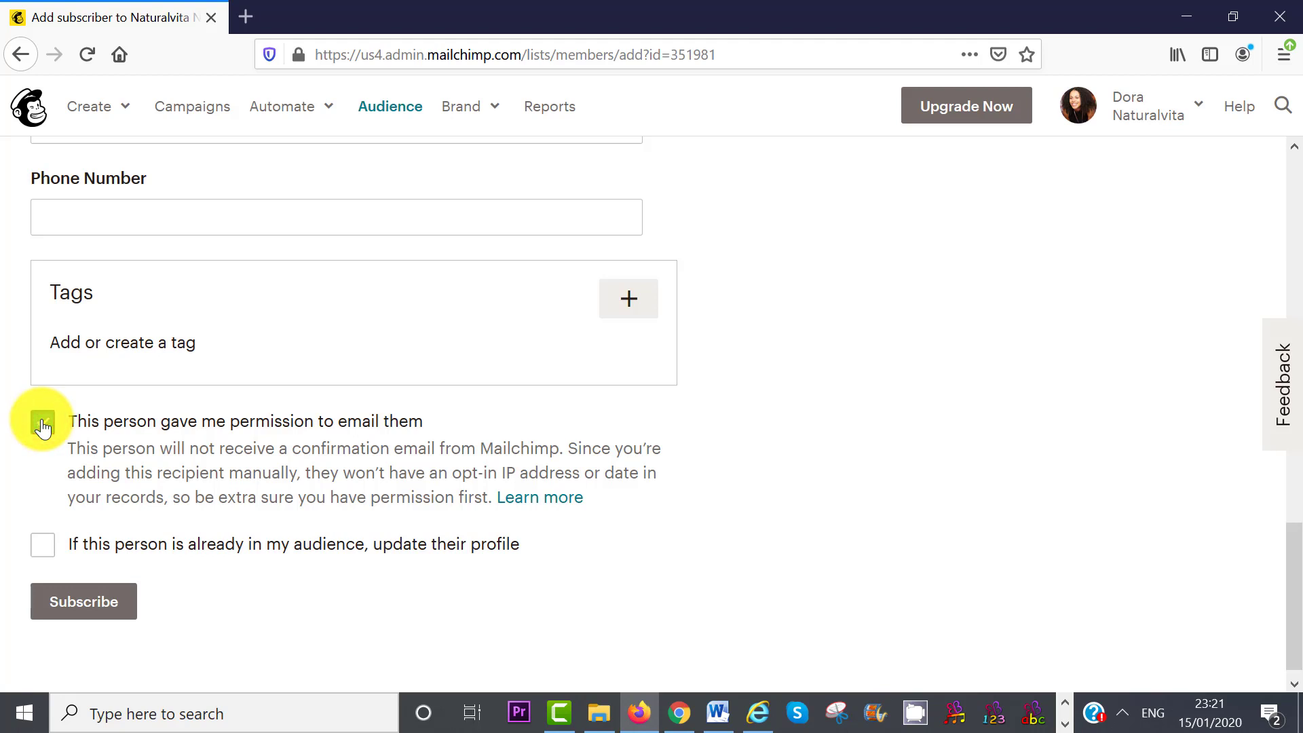
pyautogui.click(74, 610)
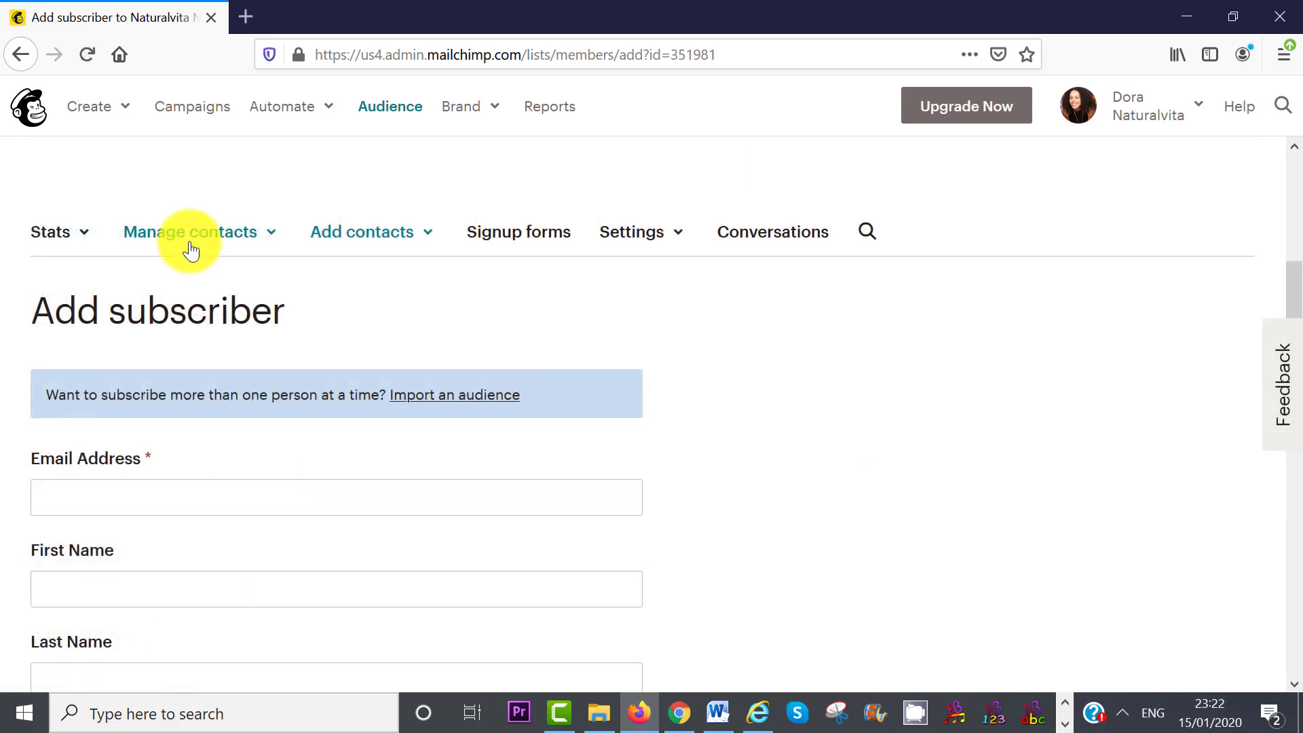
# - View the audience's contacts and check the new subscriber's row
pyautogui.click(189, 243)
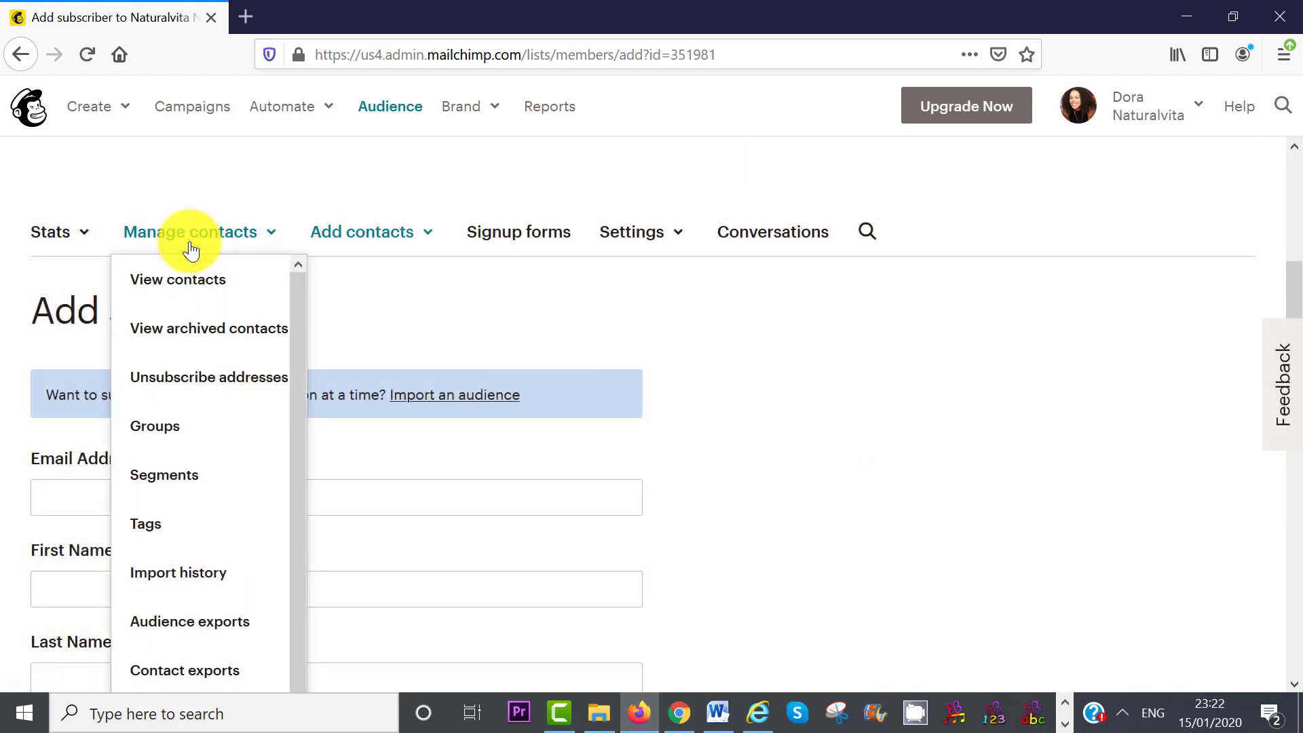
pyautogui.click(190, 281)
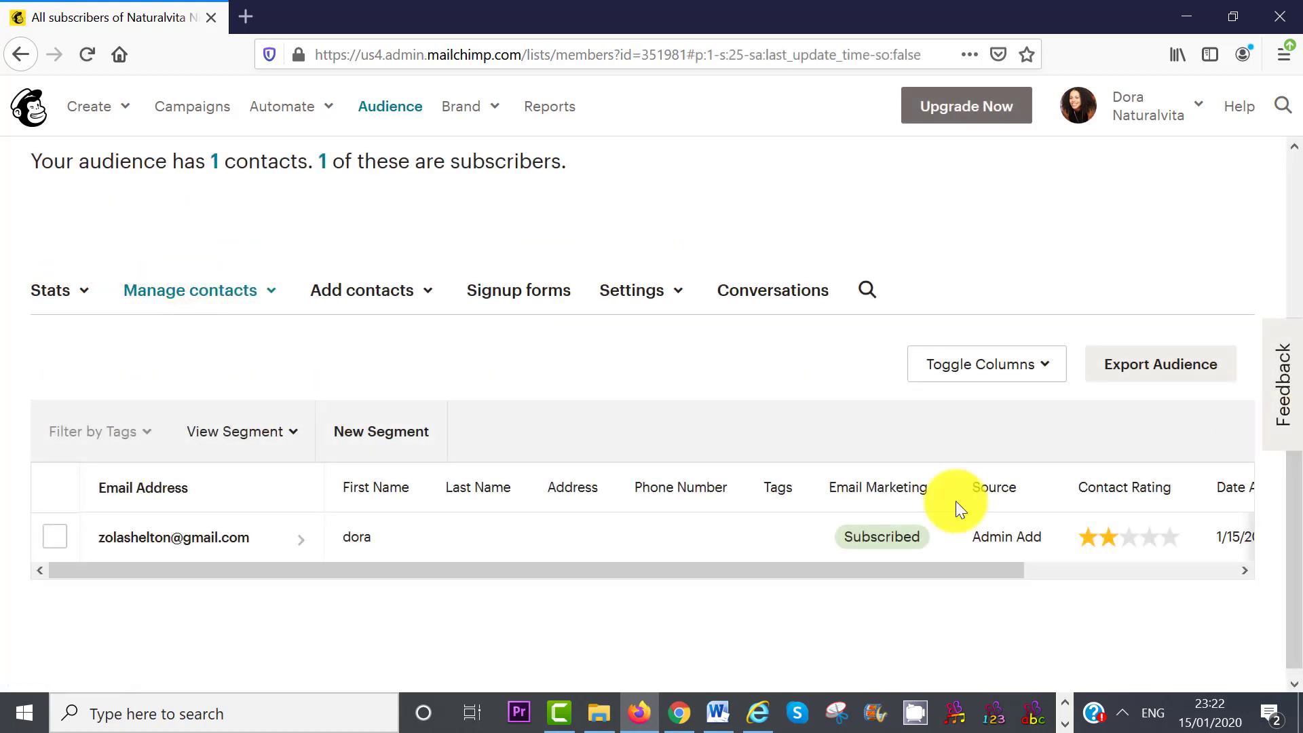
pyautogui.click(49, 538)
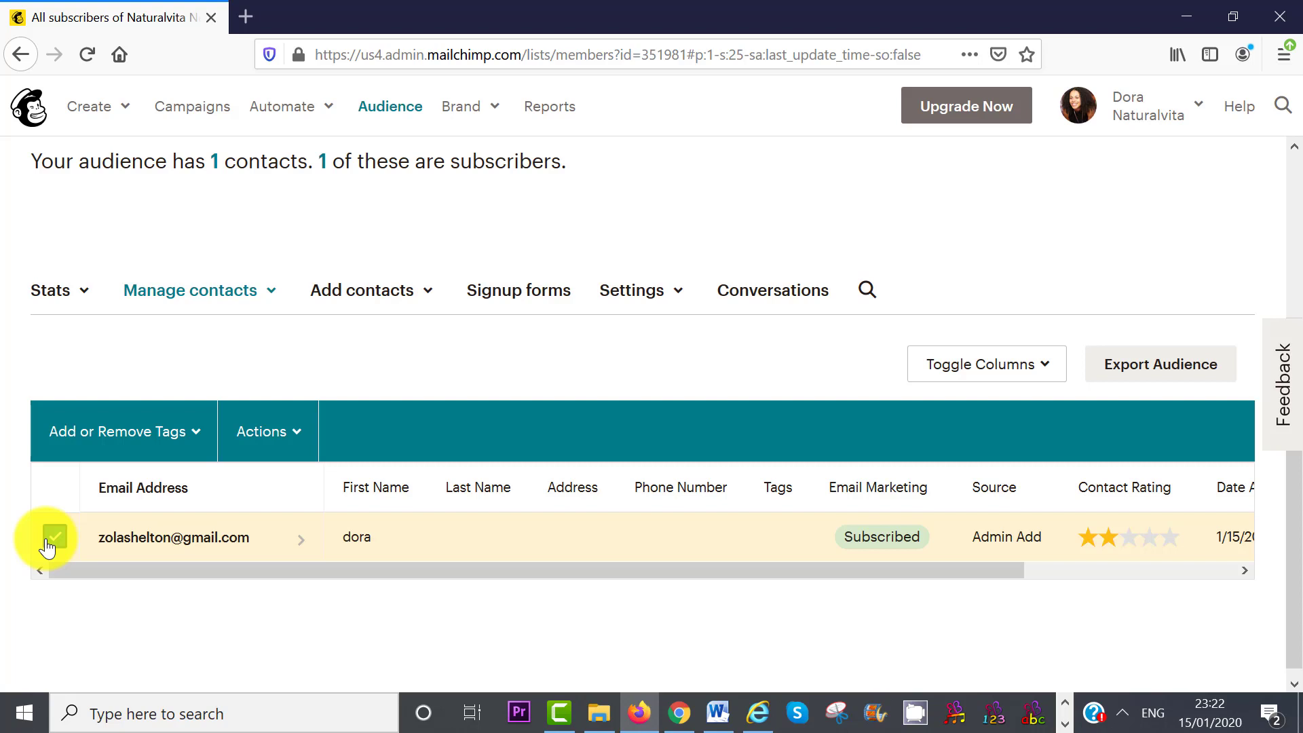
pyautogui.click(49, 541)
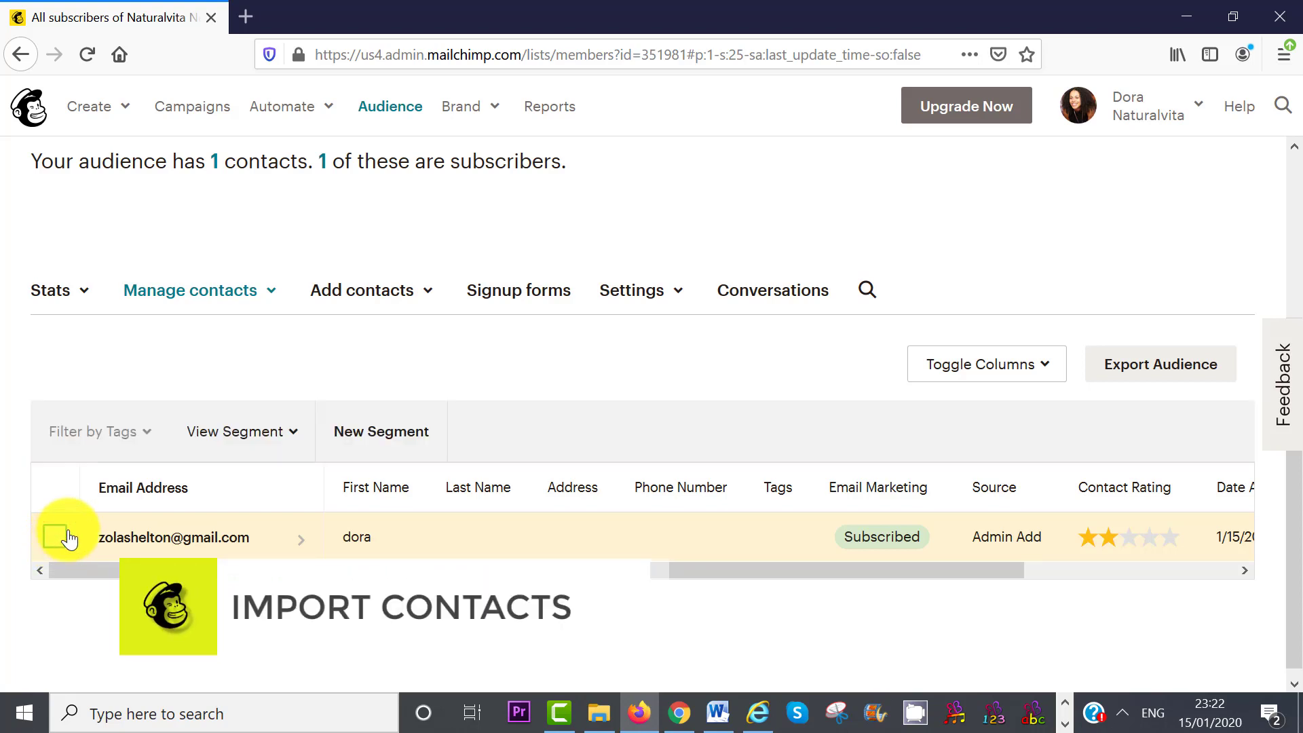
# - Choose the Copy/paste from file import and copy Excel contacts A1:D6
pyautogui.click(380, 293)
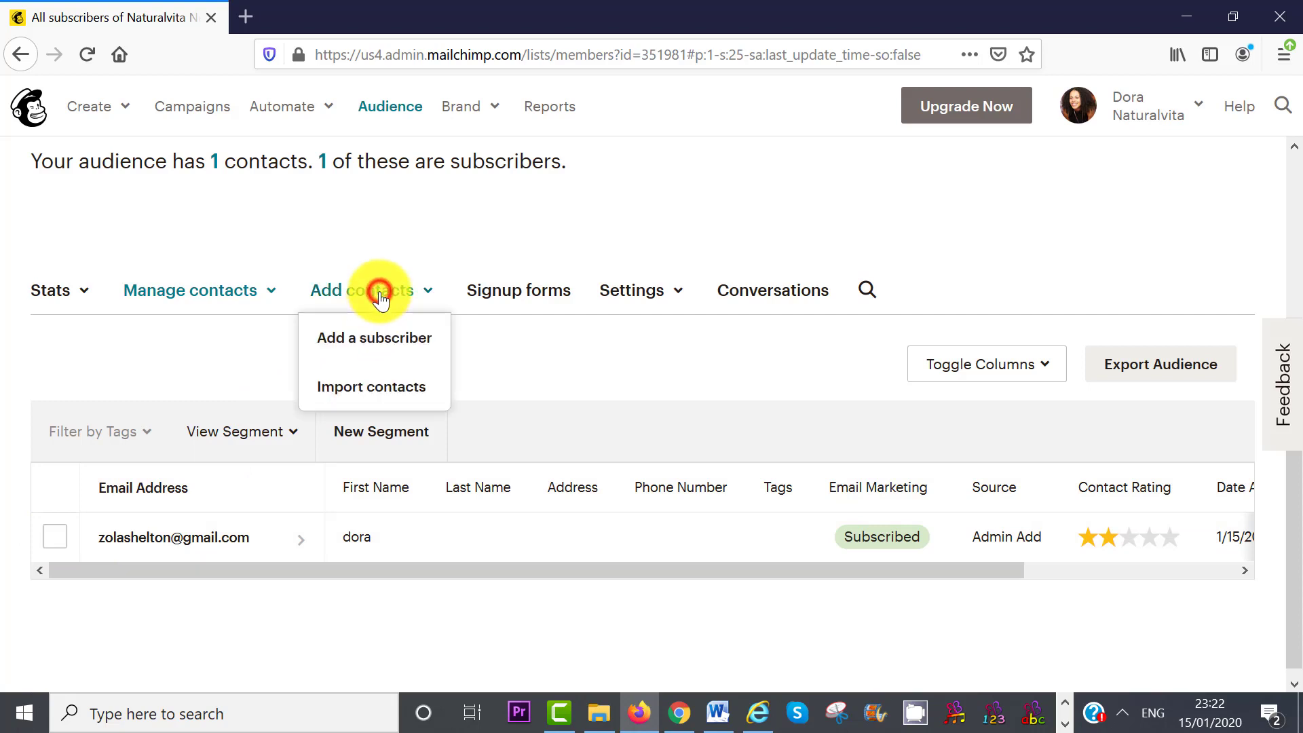
pyautogui.click(382, 389)
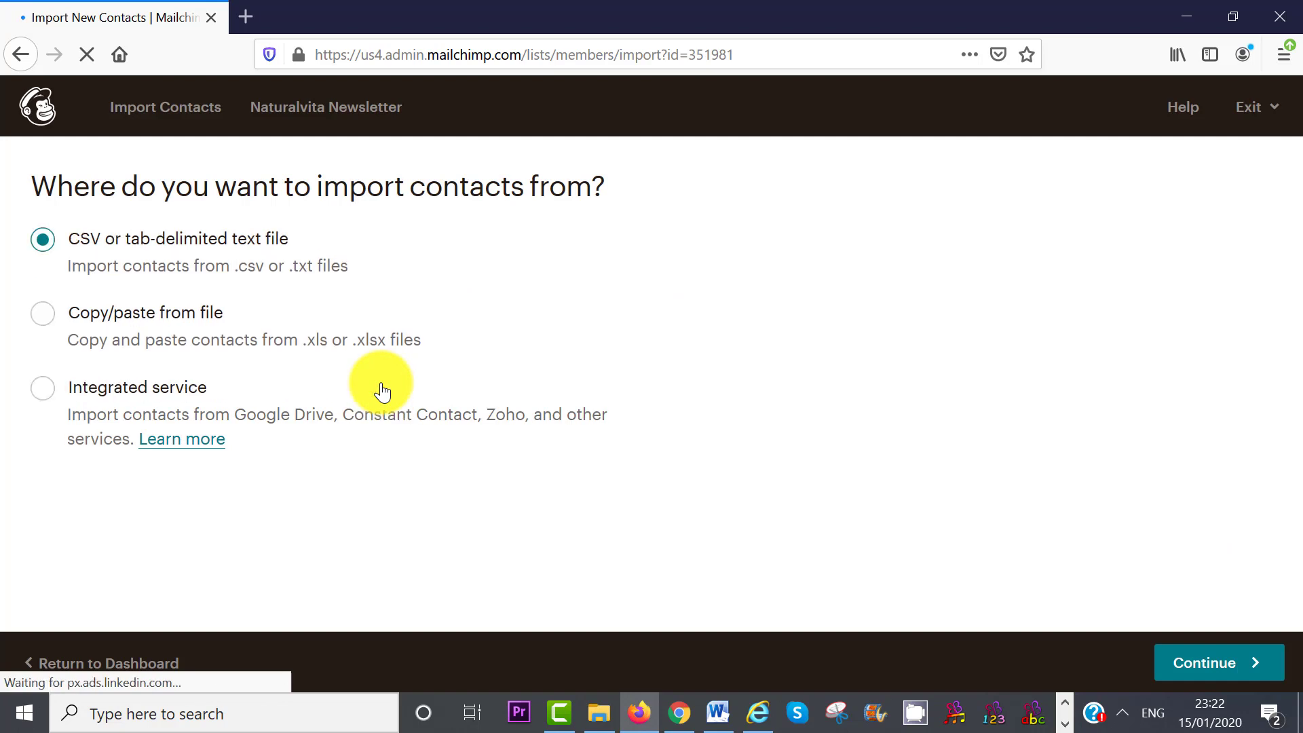
pyautogui.click(41, 314)
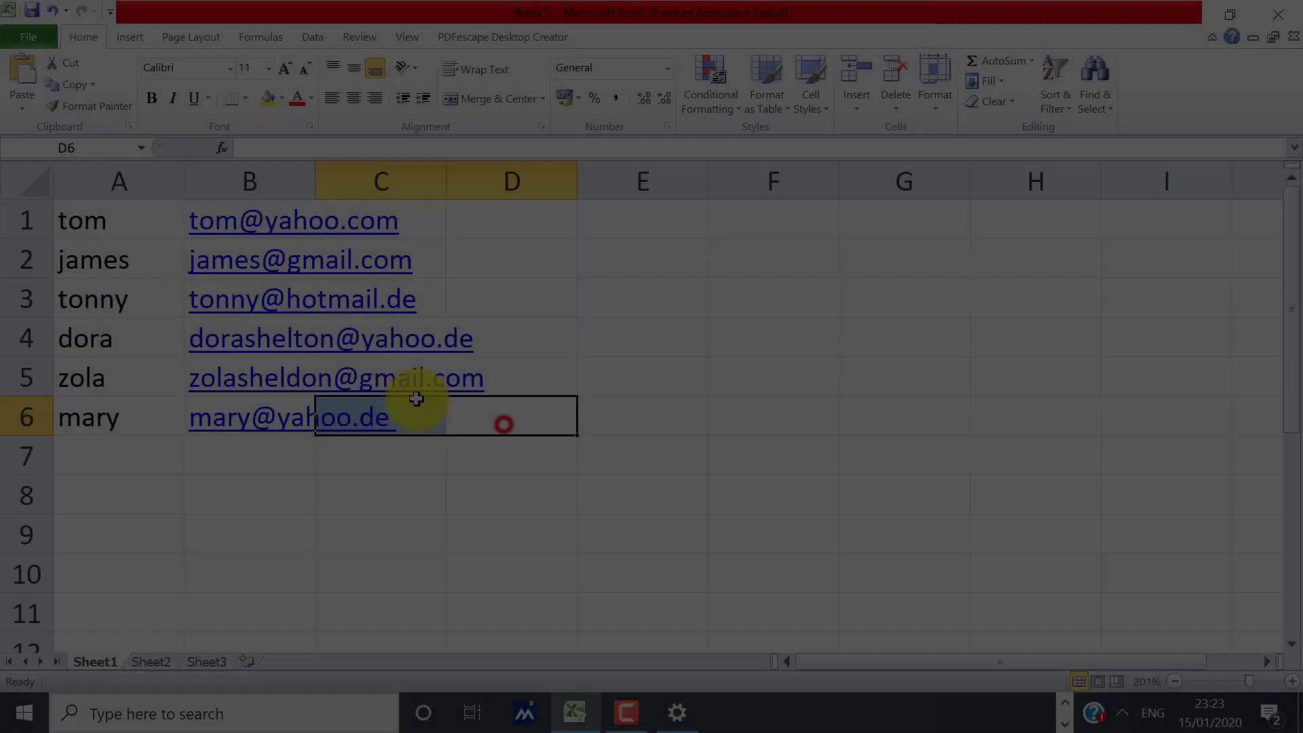
pyautogui.moveTo(422, 398); pyautogui.dragTo(120, 225)
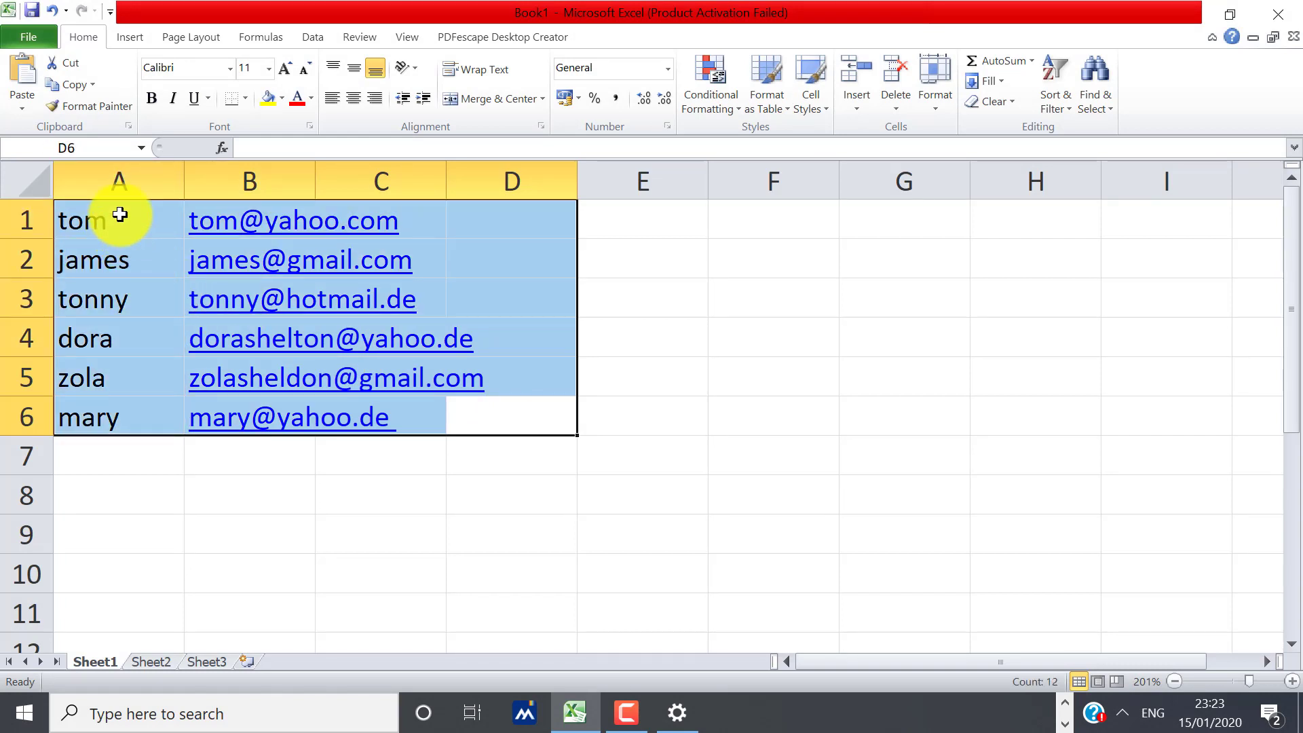
pyautogui.hotkey('ctrl', 'c')
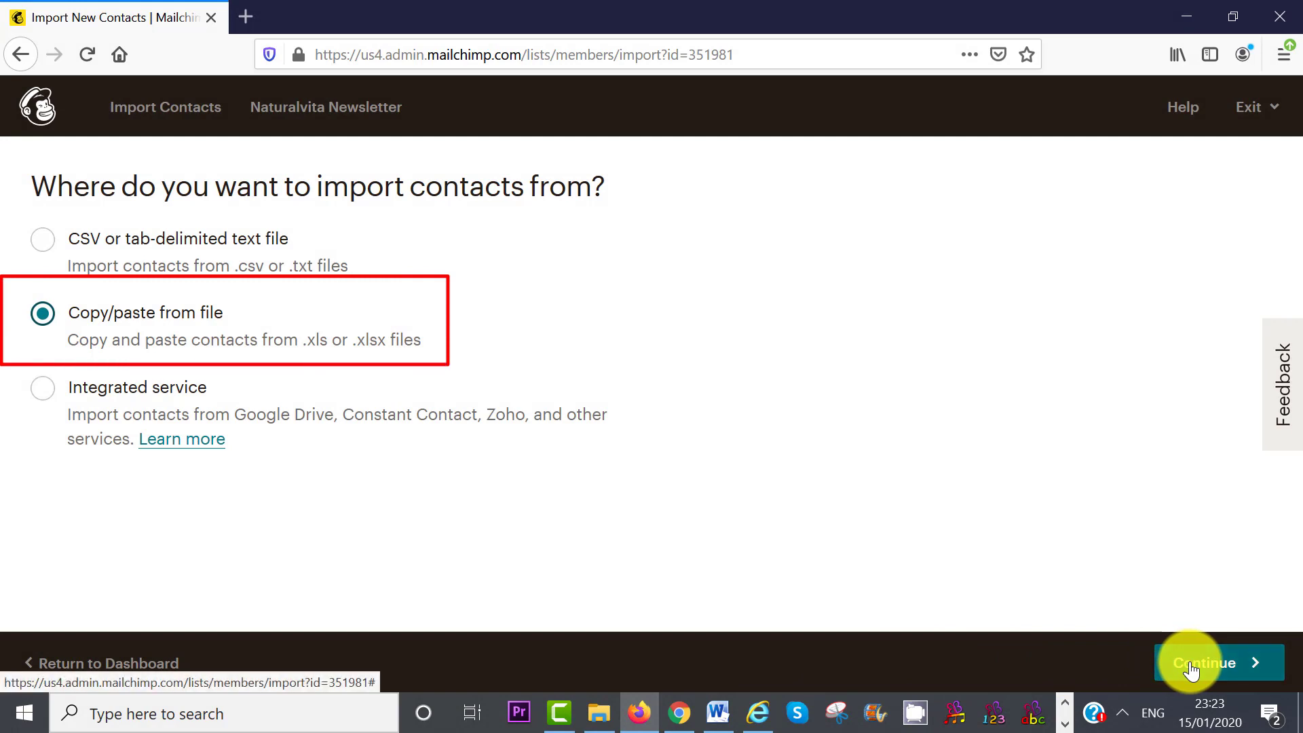
# - Paste the six contact rows and accept the possible billing-plan upgrade
pyautogui.click(1206, 668)
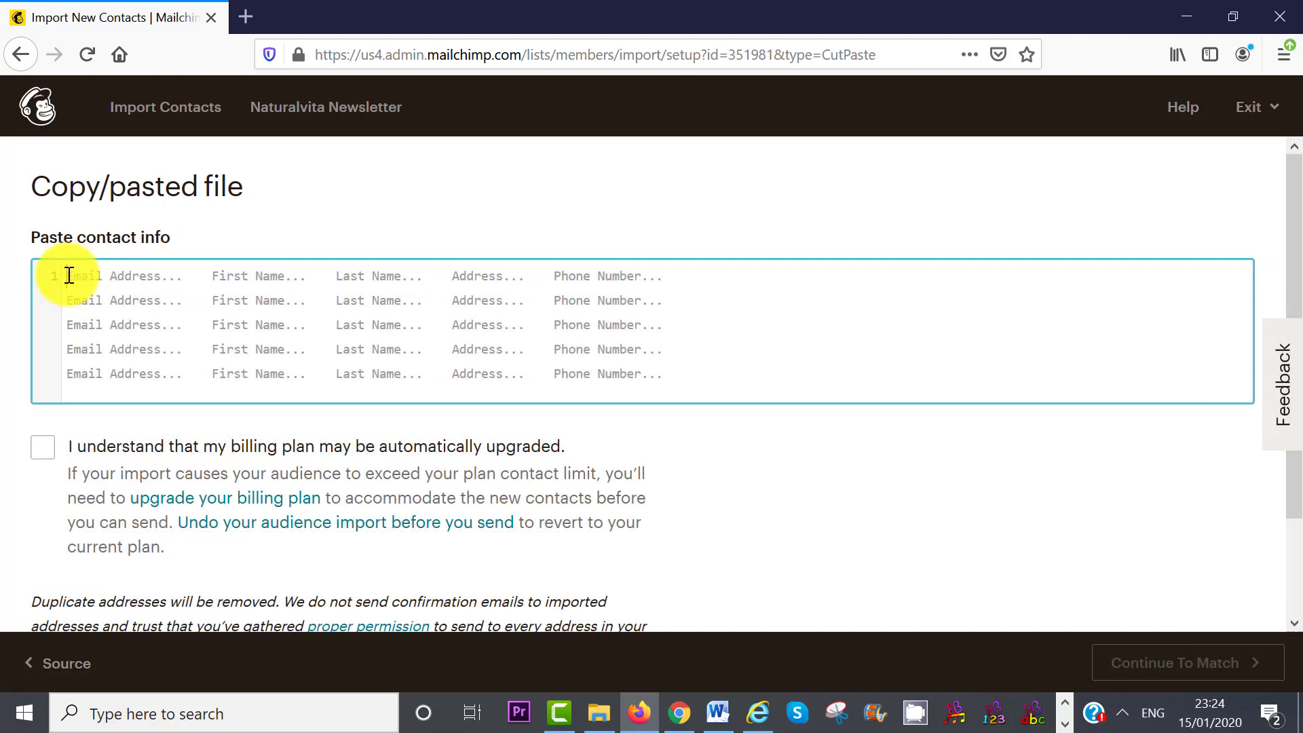
pyautogui.click(68, 275)
pyautogui.hotkey('ctrl', 'v')
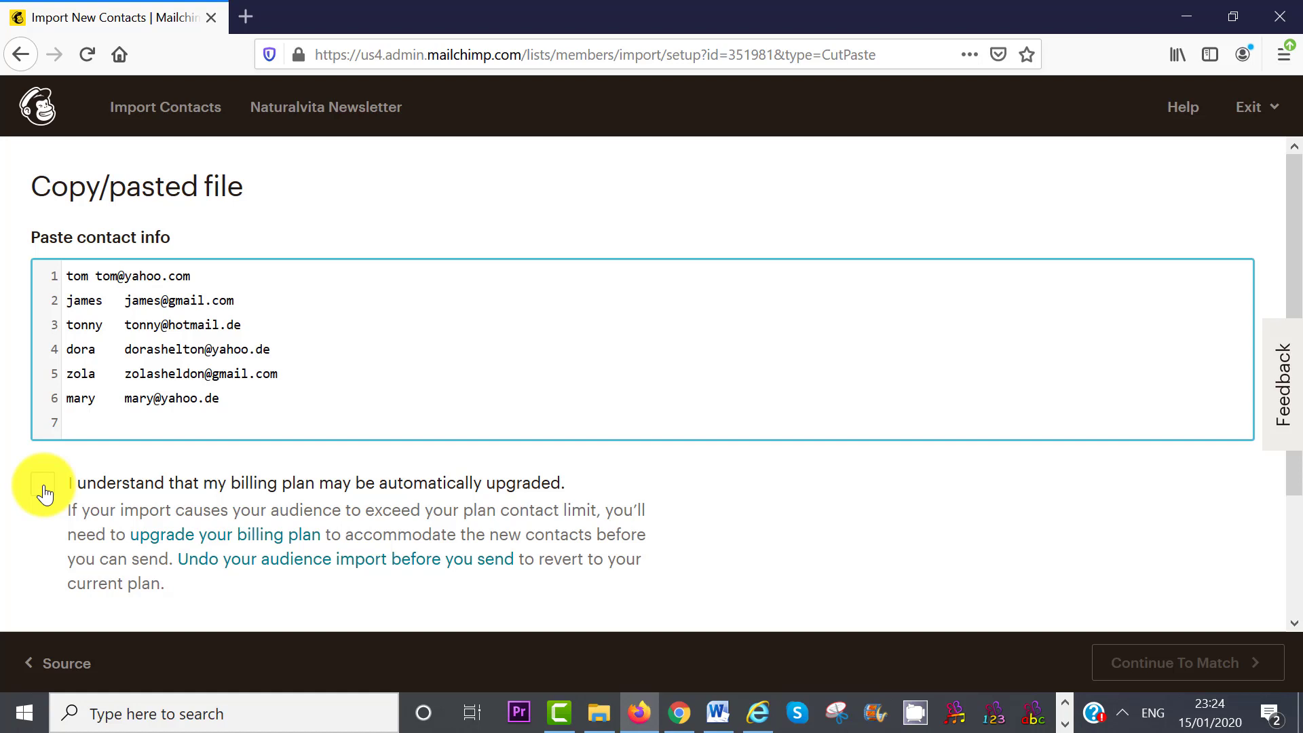
pyautogui.click(44, 487)
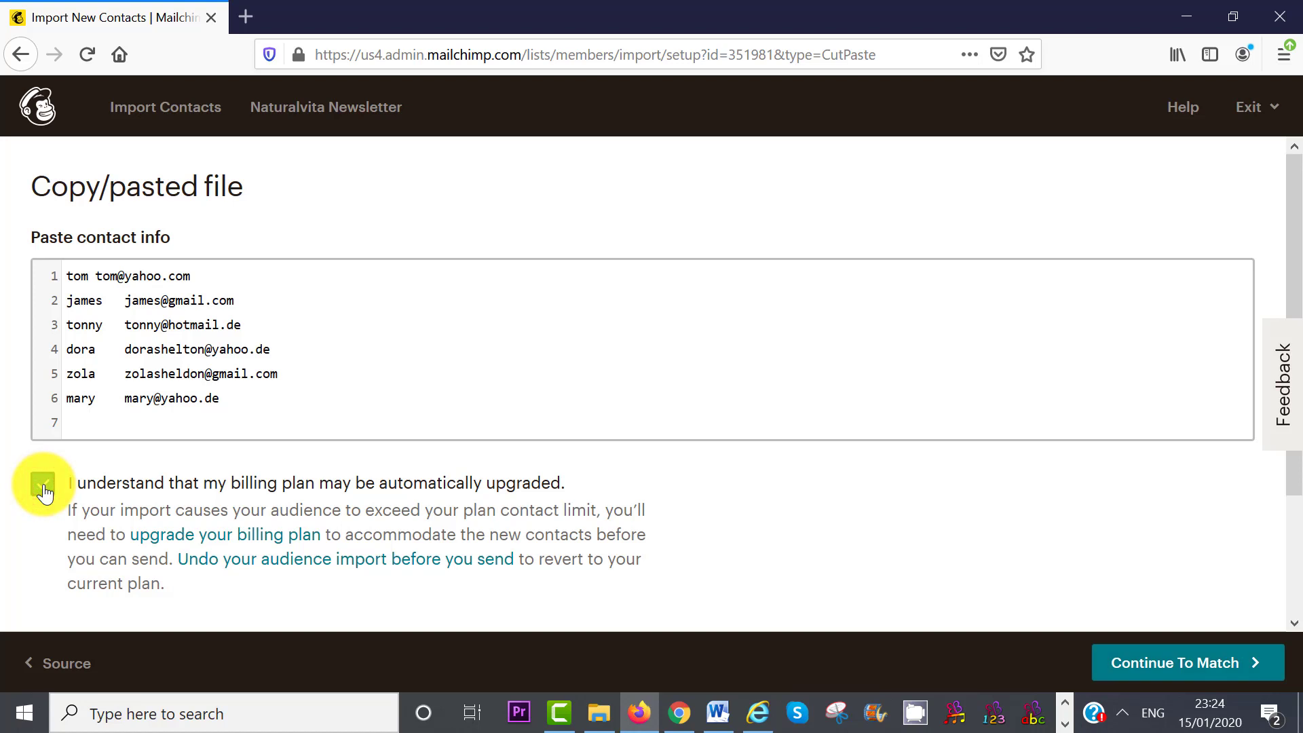
pyautogui.click(1181, 670)
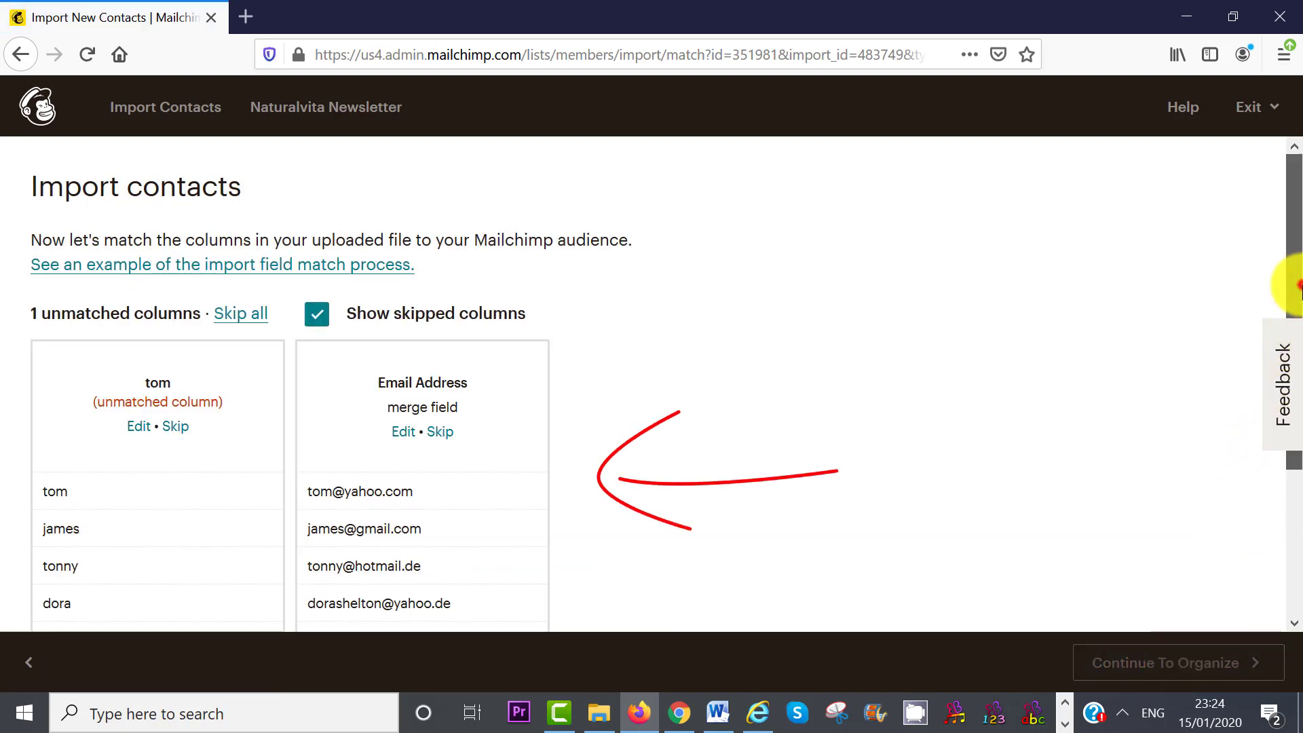
# - Match the imported columns to First Name and Email Address
pyautogui.moveTo(1293, 265); pyautogui.dragTo(1295, 338)
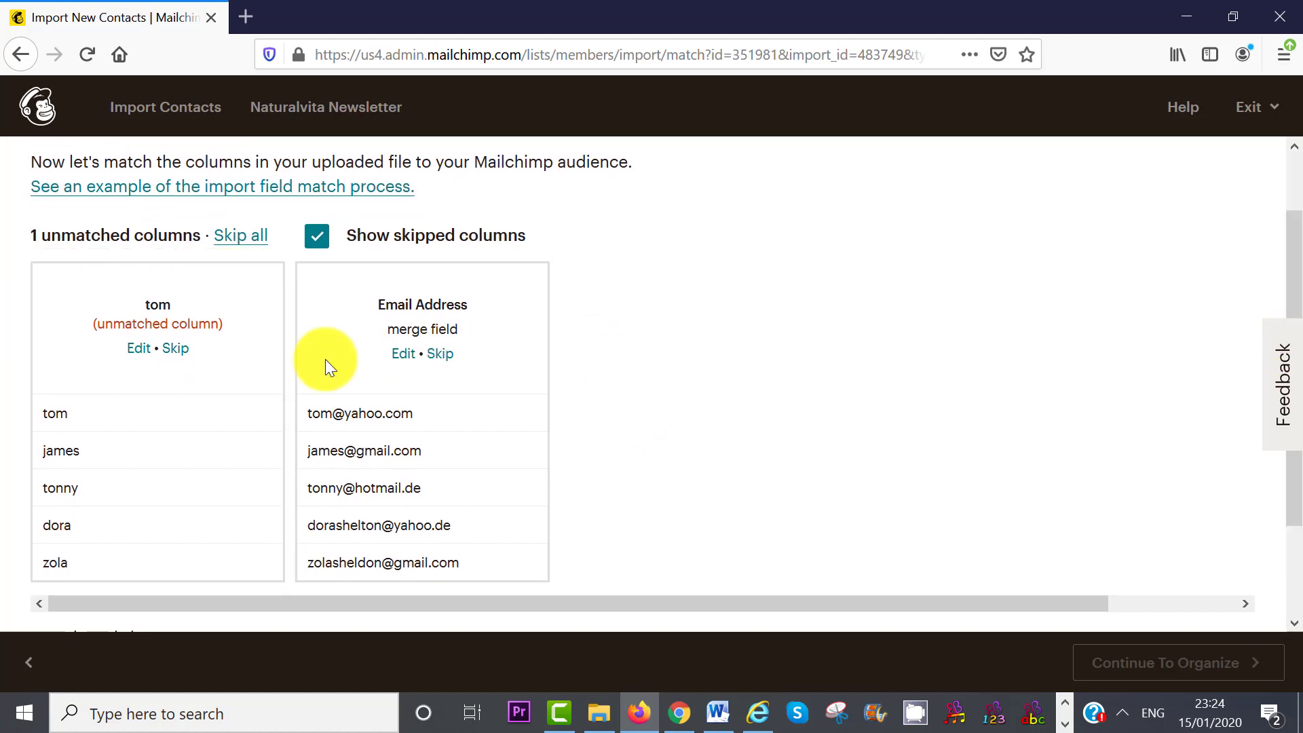
pyautogui.click(143, 350)
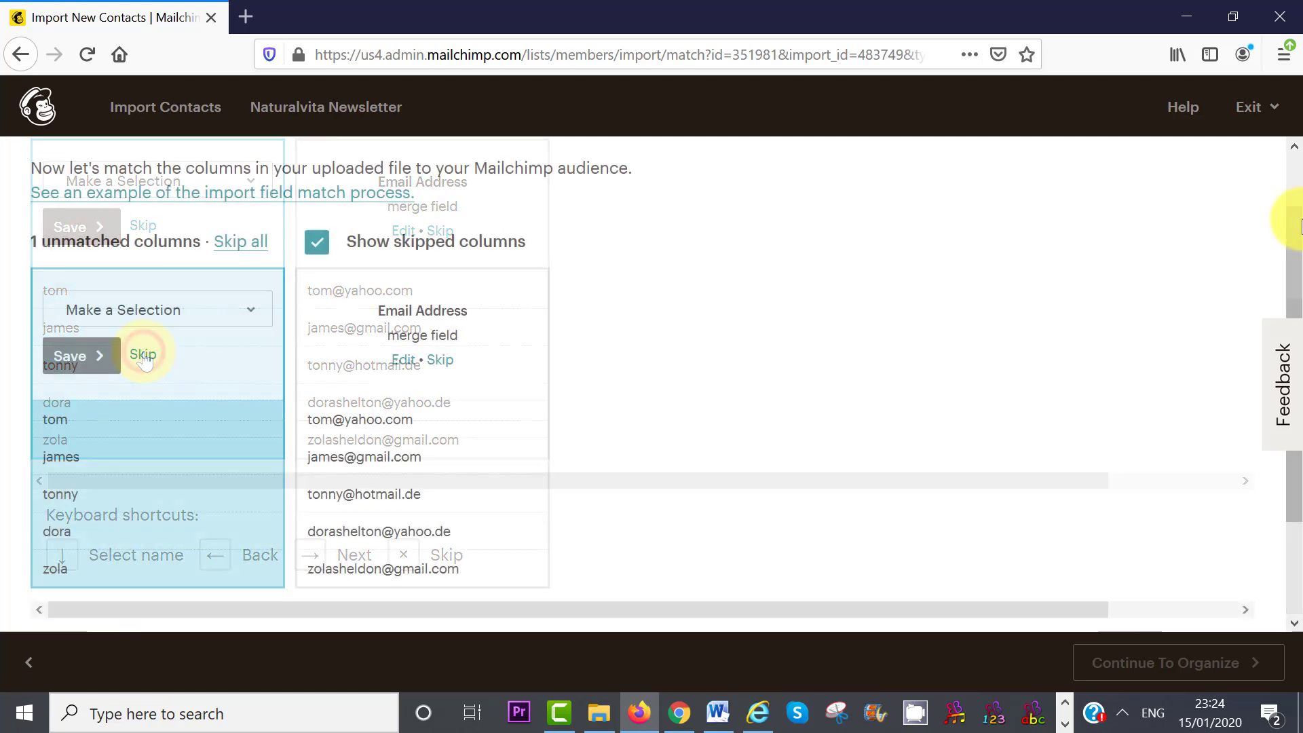
pyautogui.click(254, 311)
pyautogui.click(113, 396)
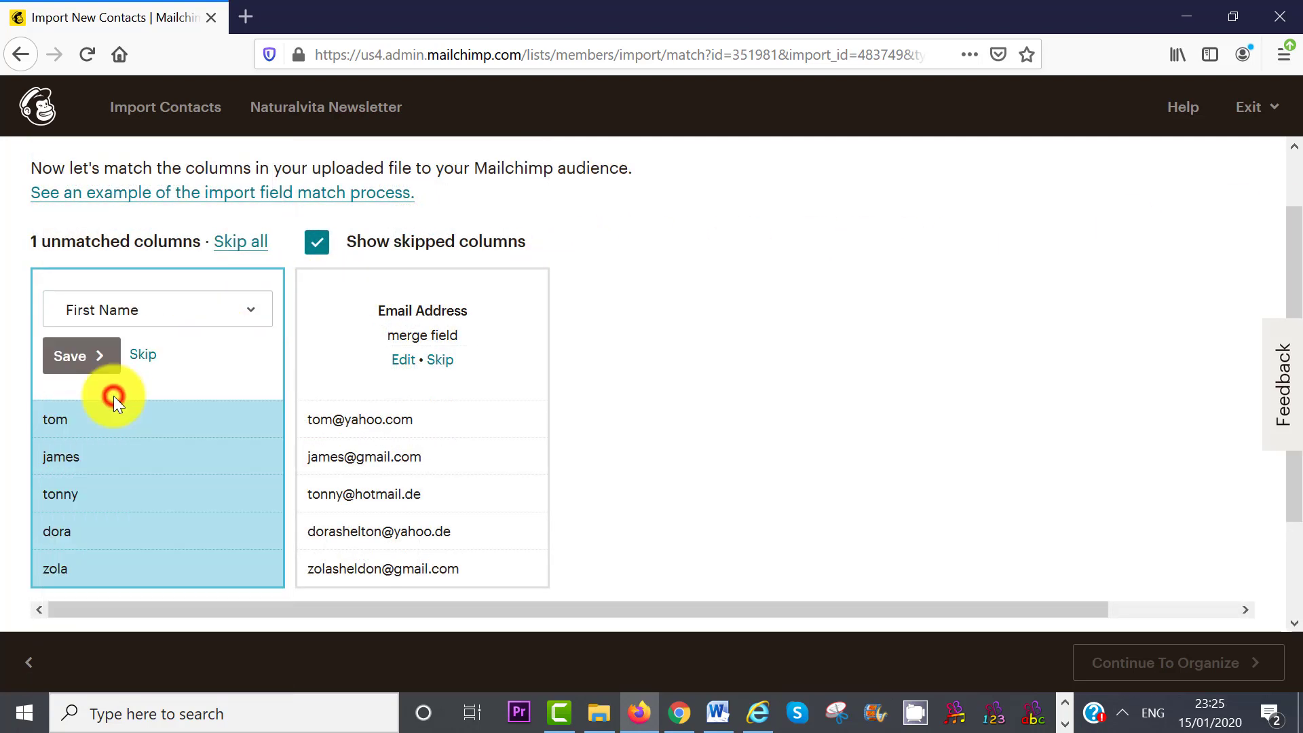
pyautogui.click(79, 356)
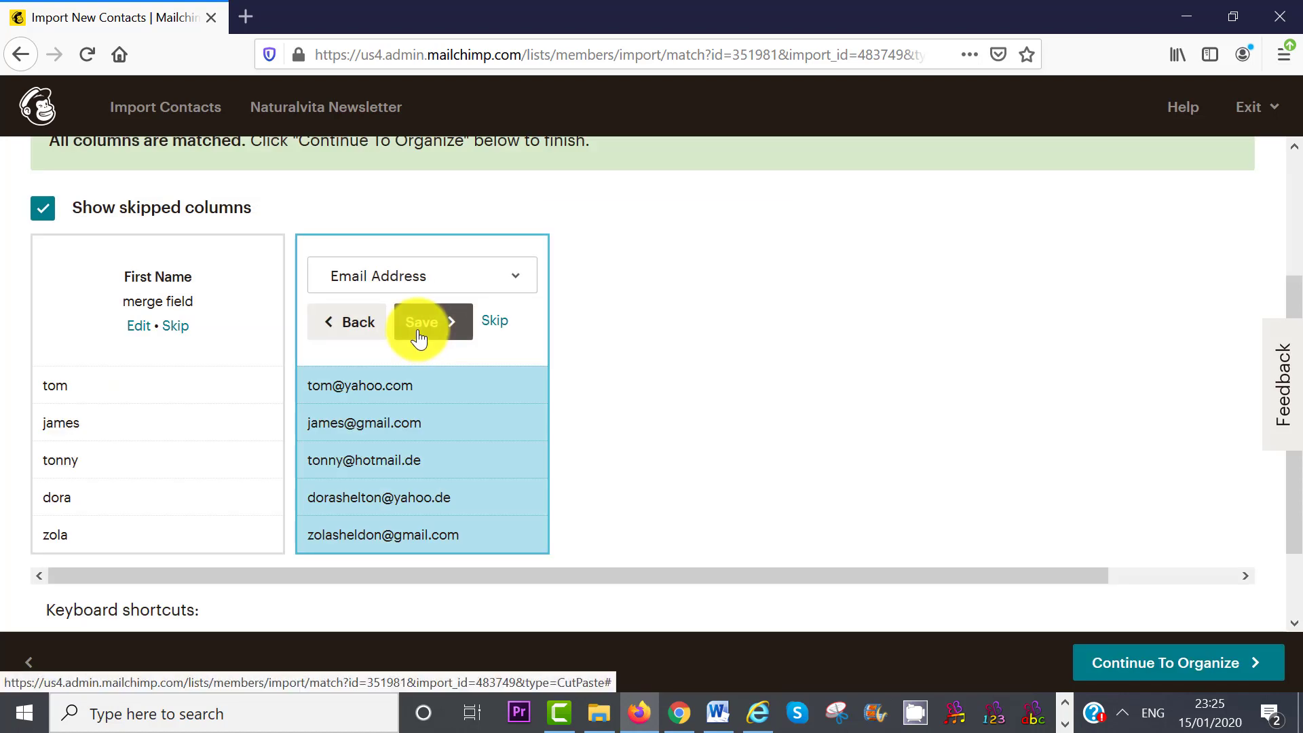
pyautogui.click(419, 337)
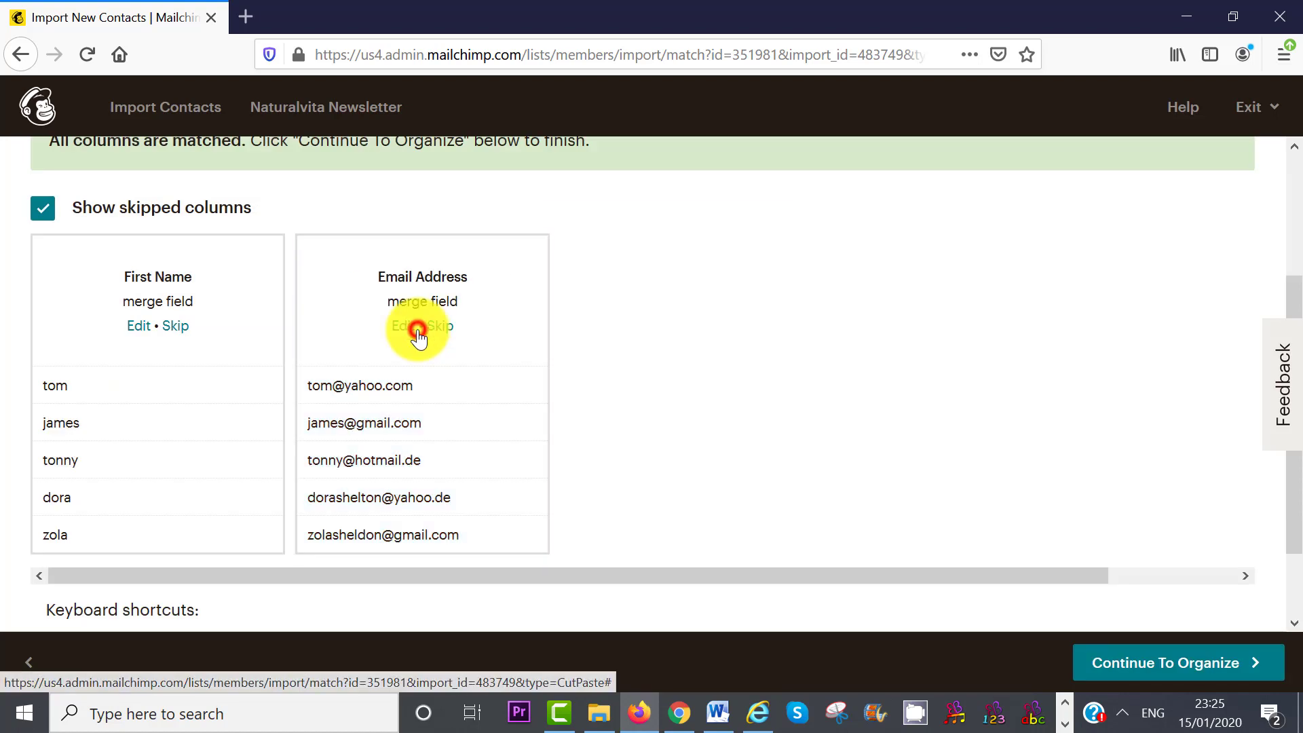
pyautogui.click(1164, 663)
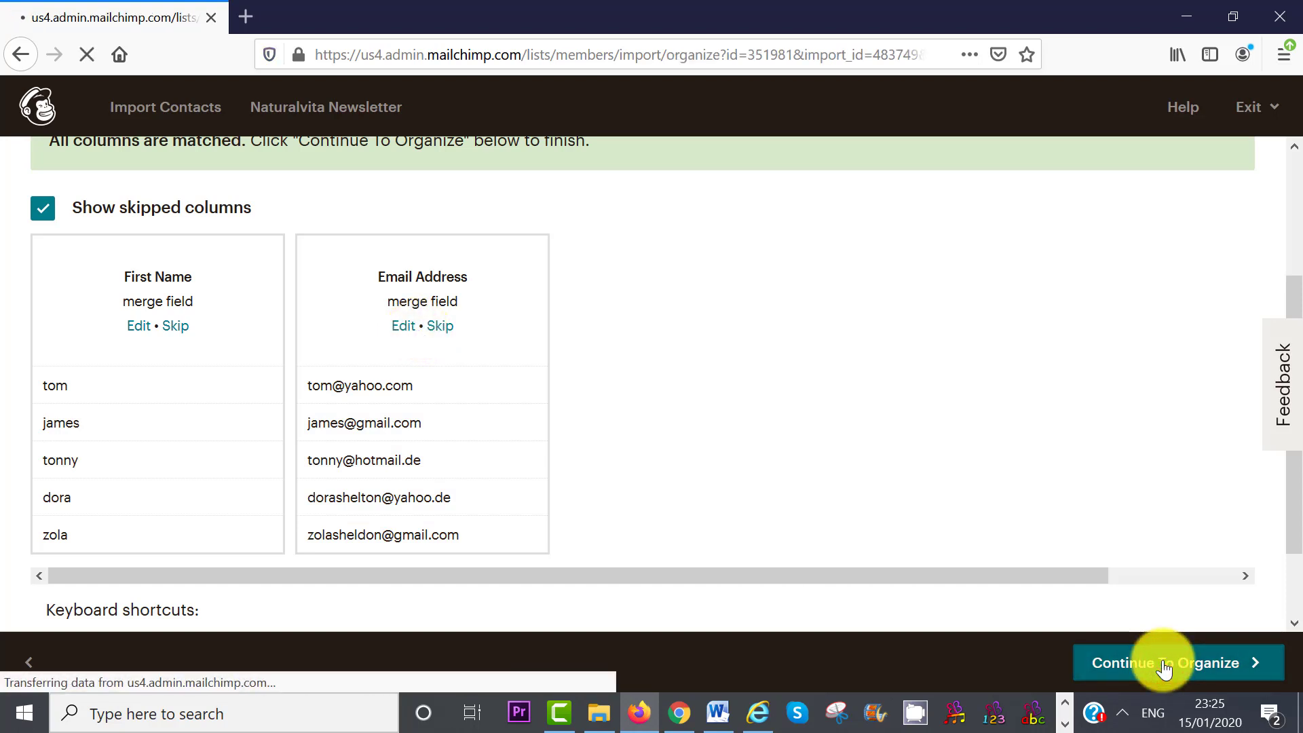
# - Tag the imports 'old list', keep them Subscribed, and enable updating existing contacts
pyautogui.click(635, 318)
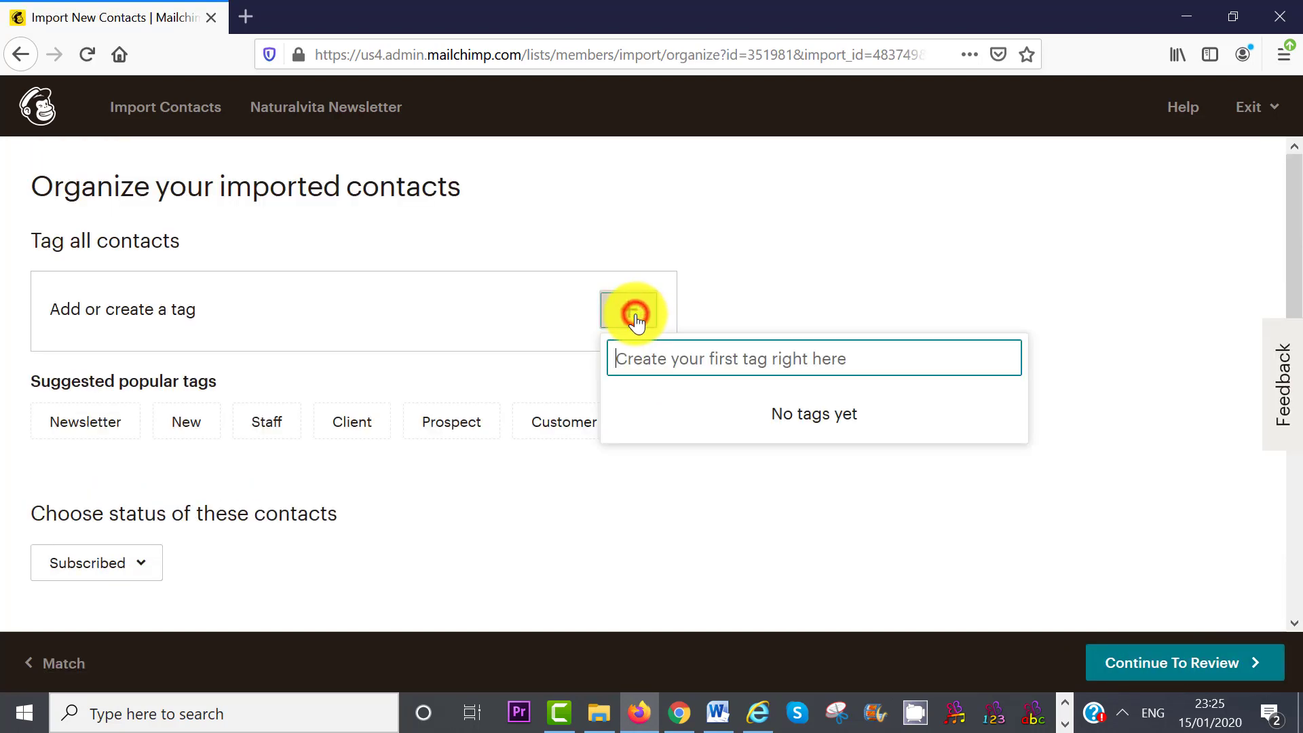
pyautogui.write('old list')
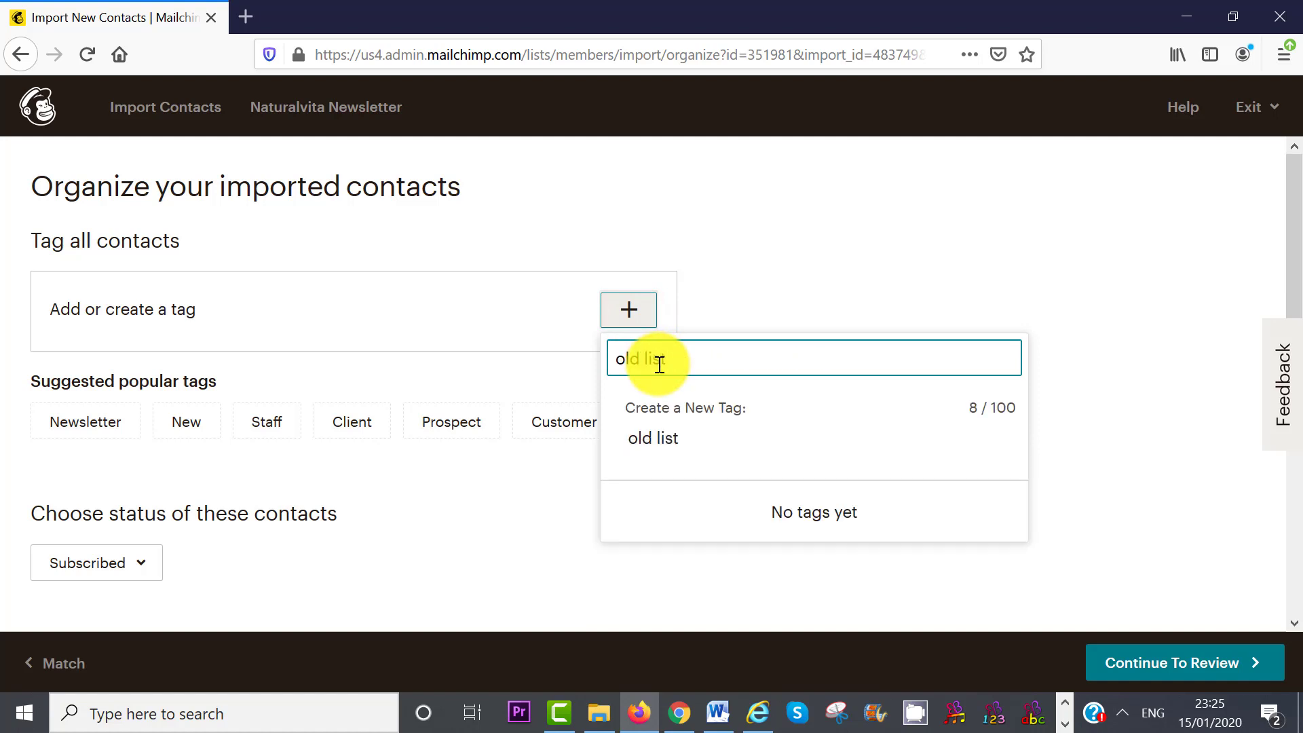
pyautogui.click(789, 439)
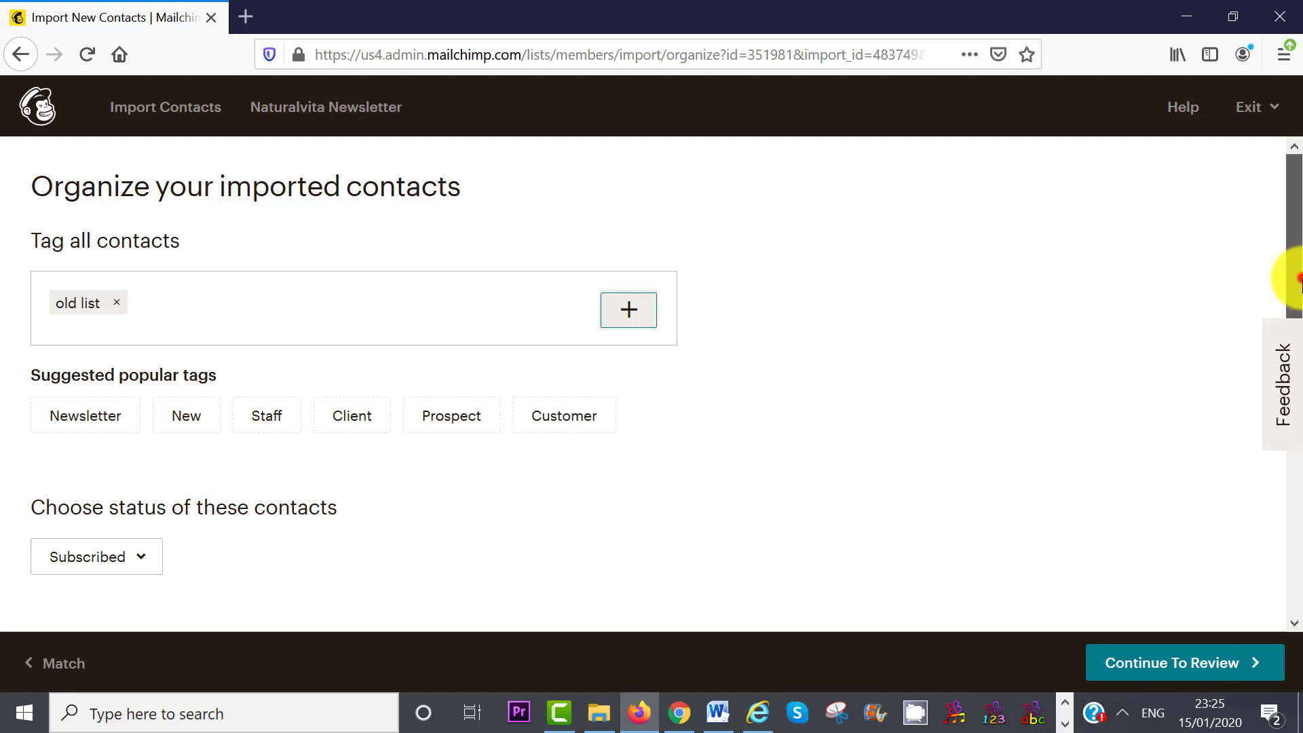
pyautogui.moveTo(1294, 279); pyautogui.dragTo(1298, 309)
pyautogui.moveTo(1298, 309); pyautogui.dragTo(1301, 353)
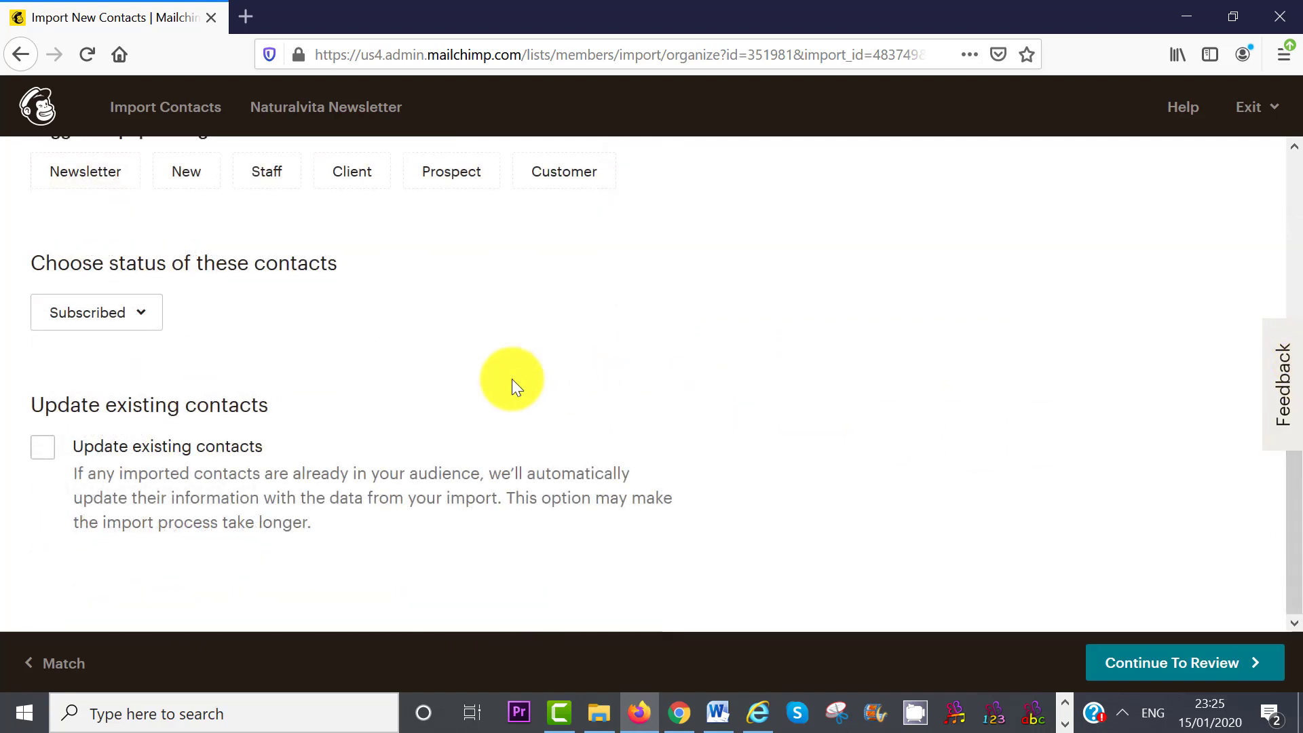
pyautogui.click(146, 316)
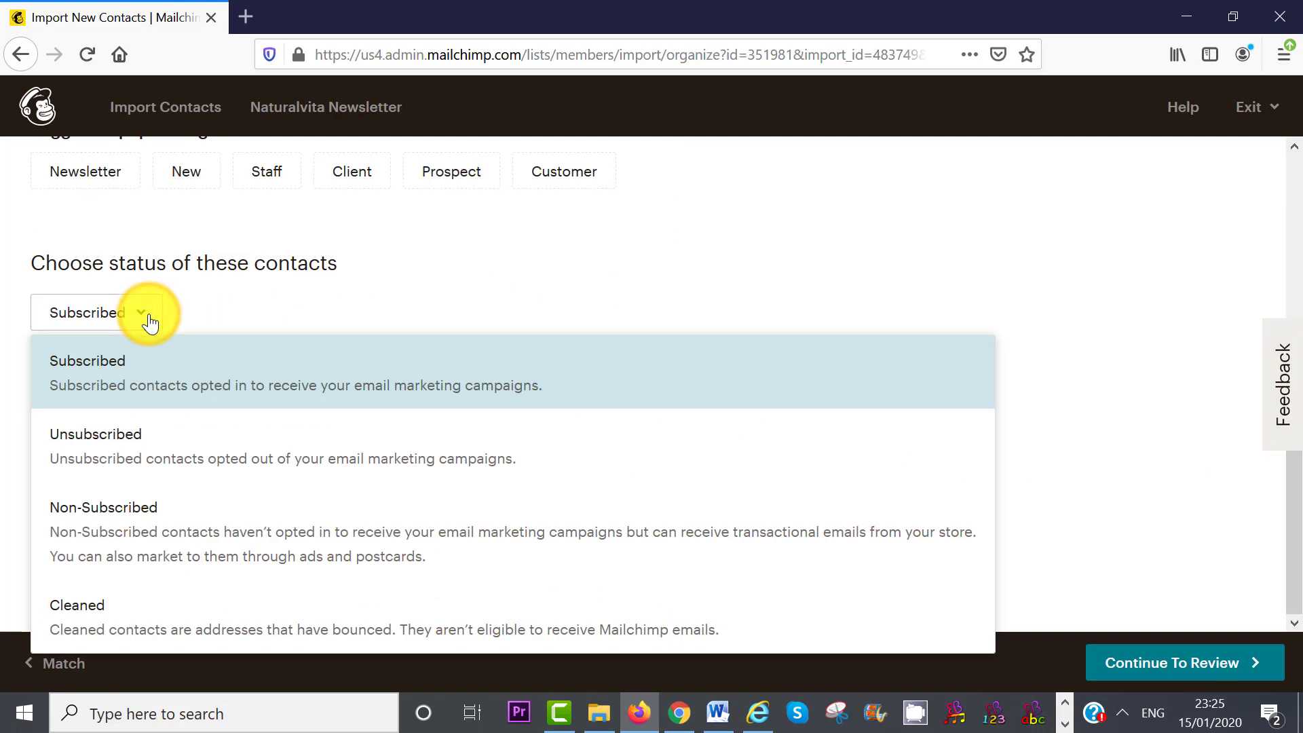
pyautogui.click(148, 317)
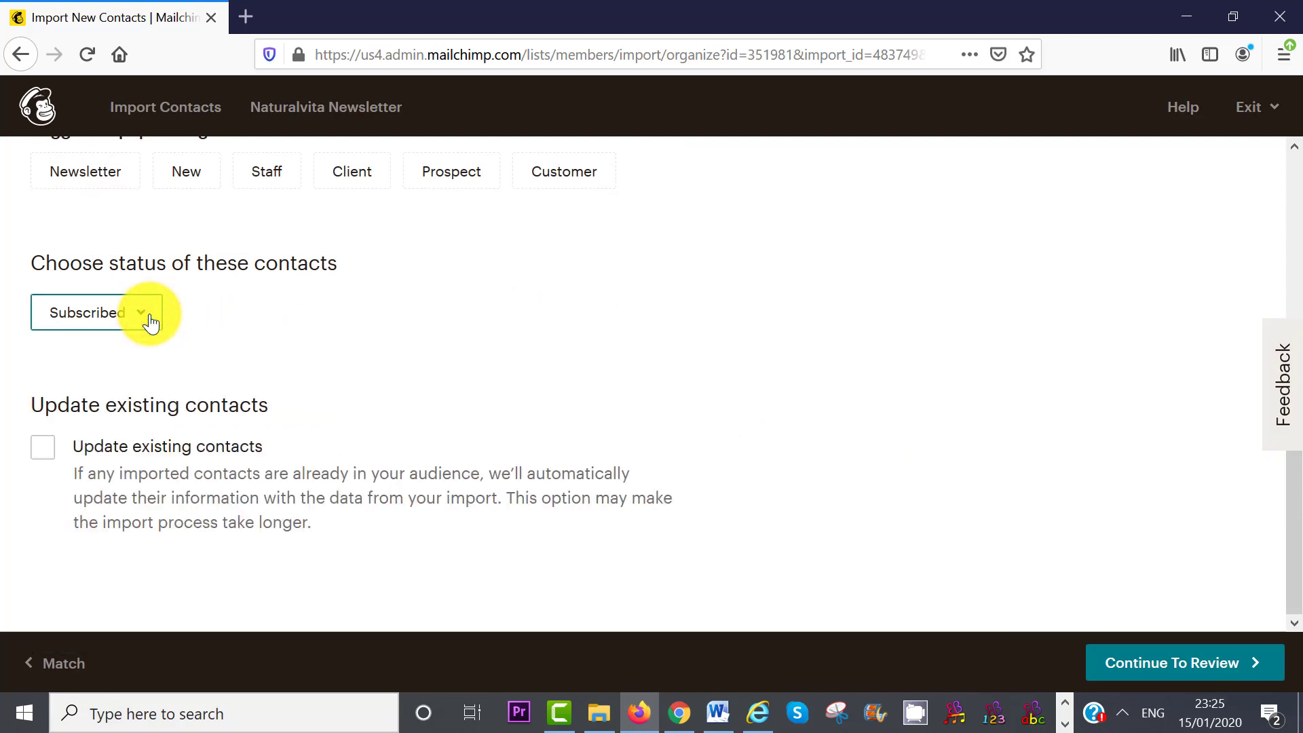
pyautogui.click(43, 458)
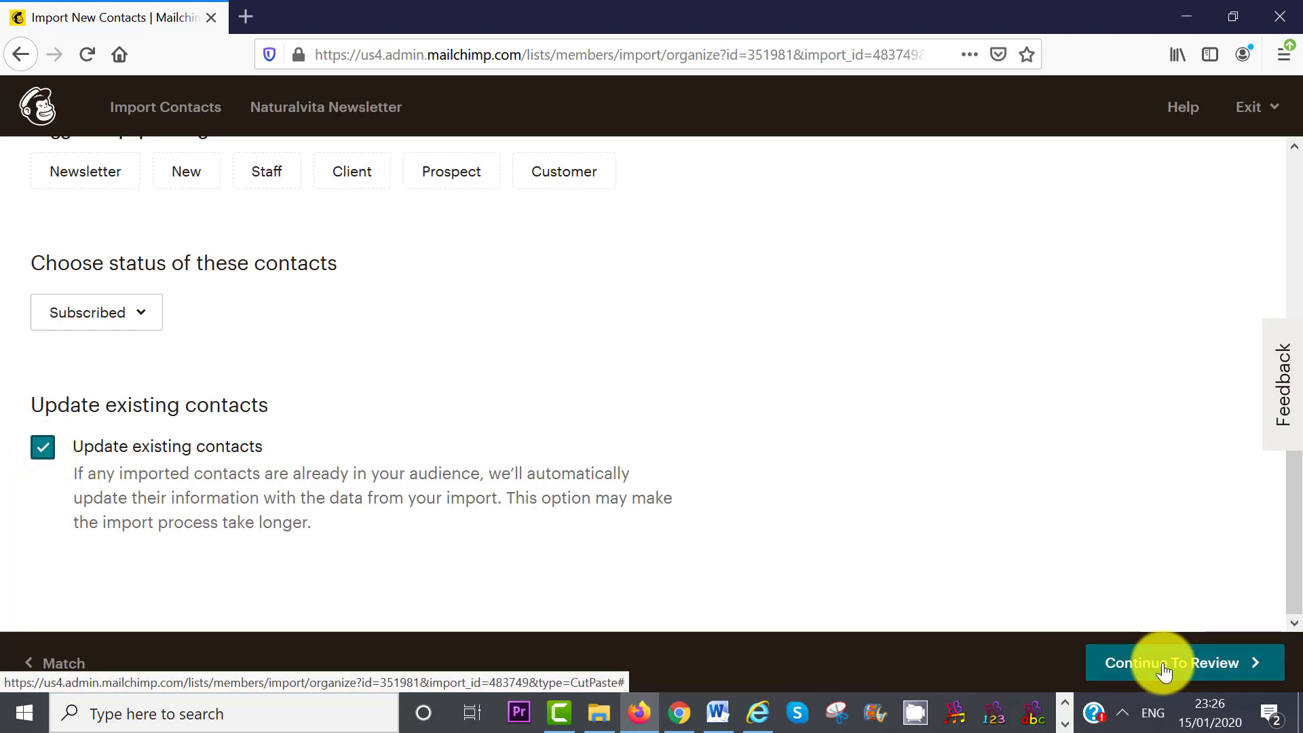
pyautogui.click(1162, 663)
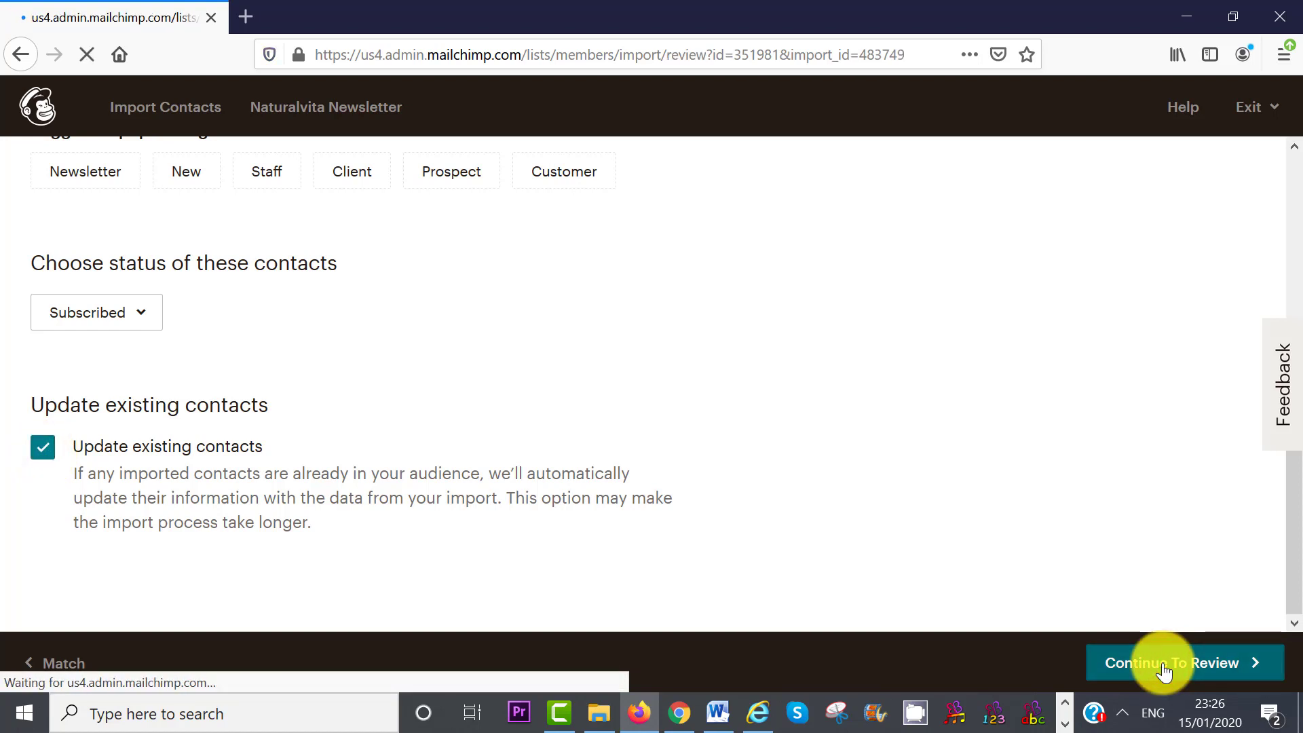
# - Run the import, adding the six tagged contacts to Naturalvita Newsletter
pyautogui.moveTo(1293, 349); pyautogui.dragTo(1300, 426)
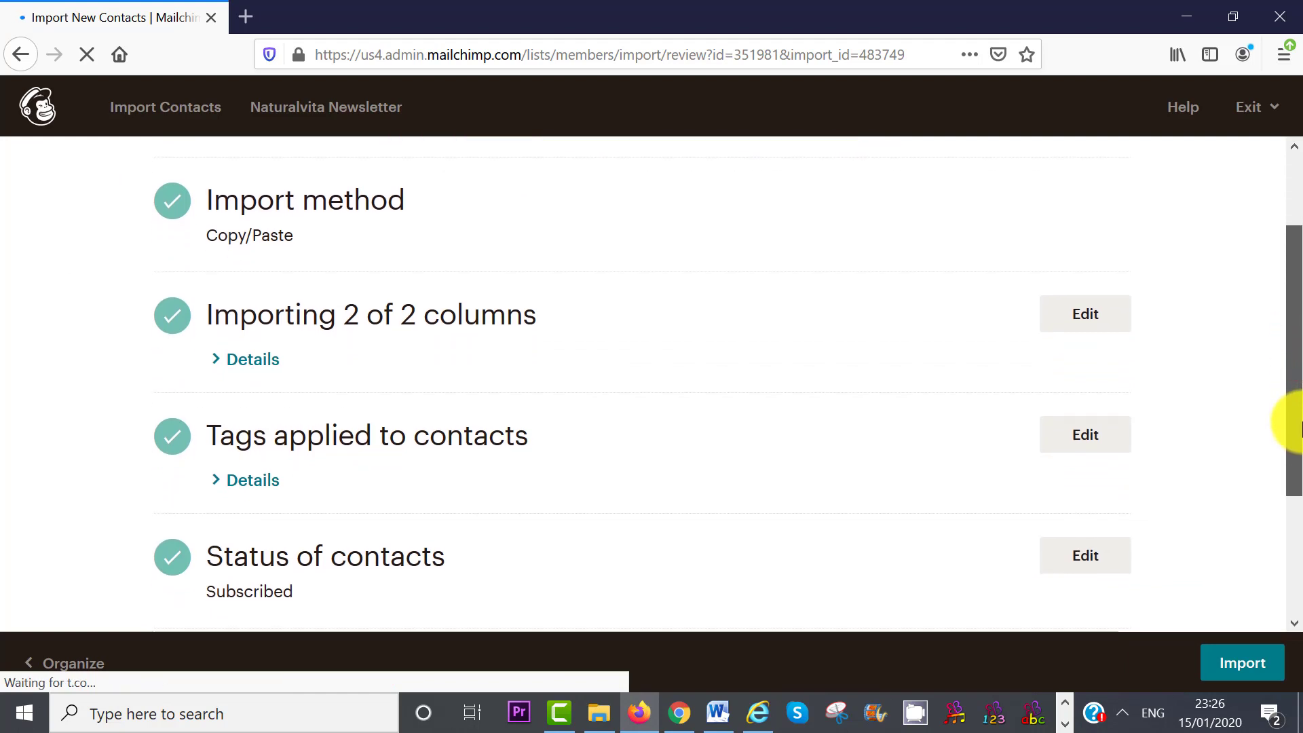
pyautogui.scroll(-3, 1286, 422)
pyautogui.click(1249, 665)
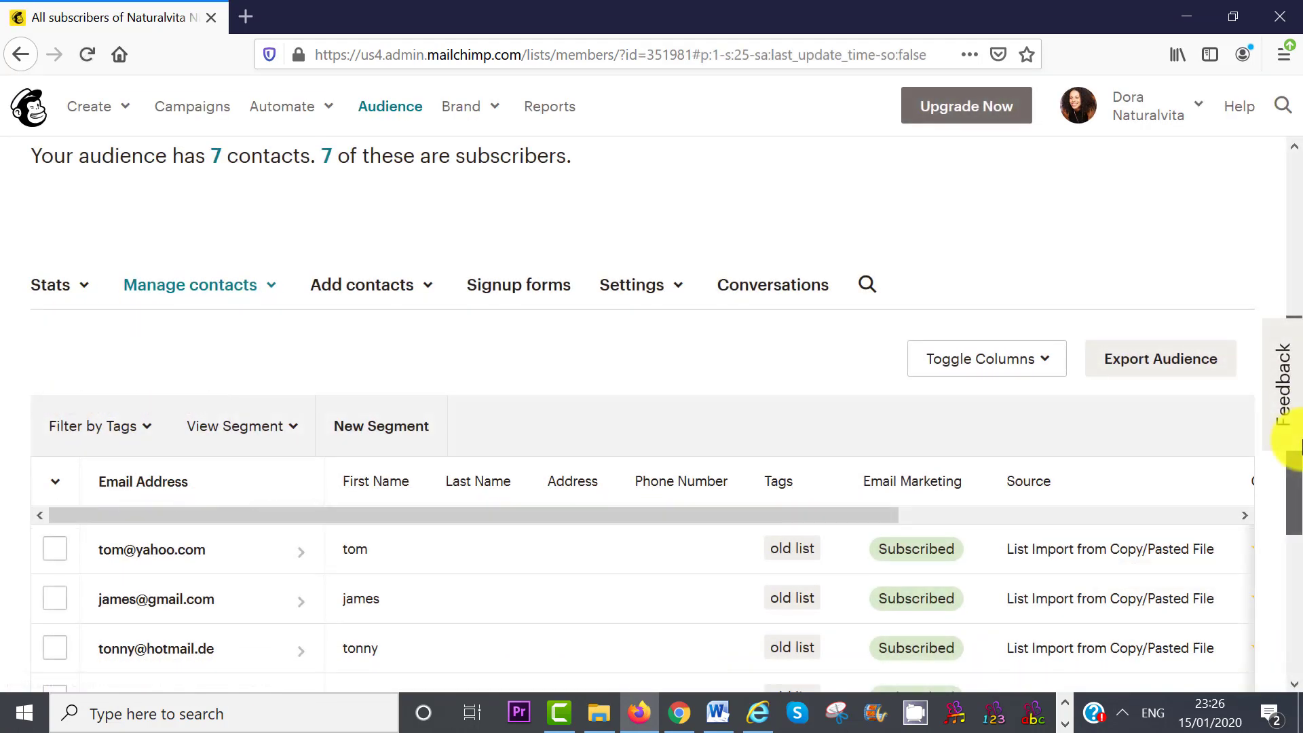
pyautogui.moveTo(1293, 449); pyautogui.dragTo(1302, 543)
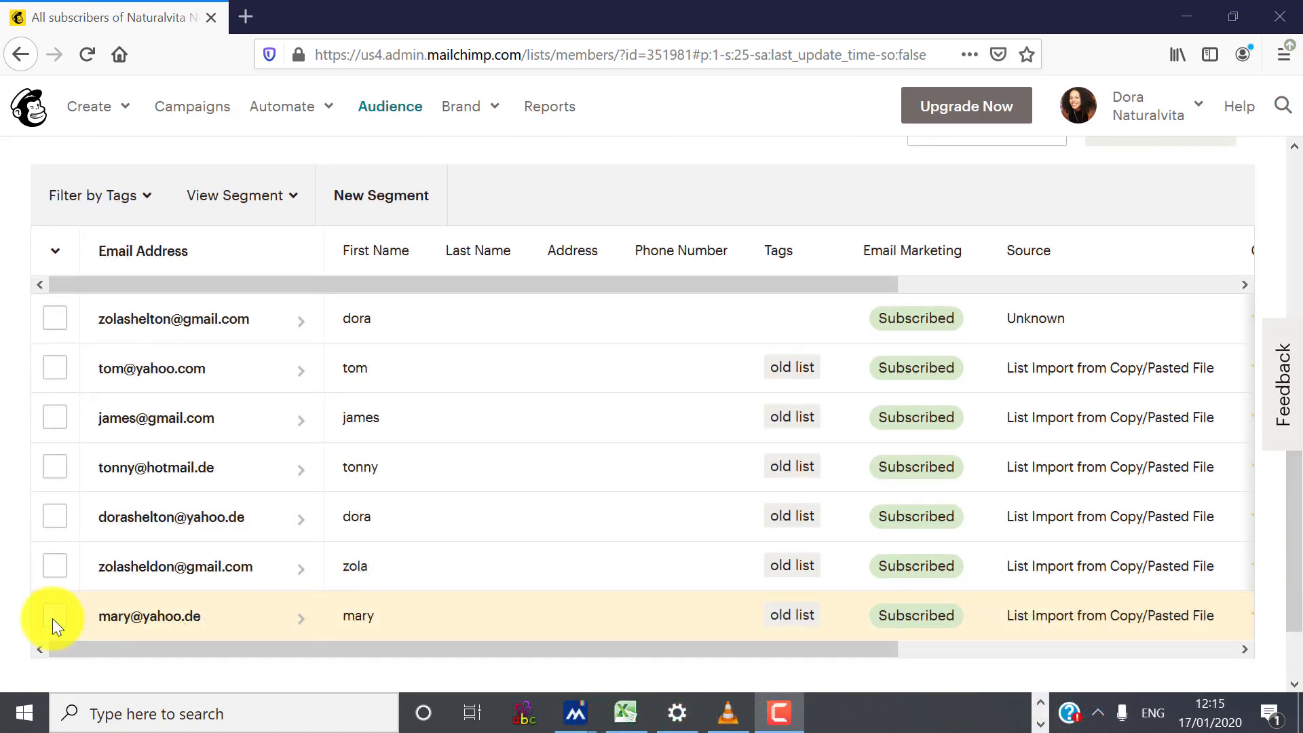
# - Unsubscribe one imported contact via the Actions menu
pyautogui.click(54, 618)
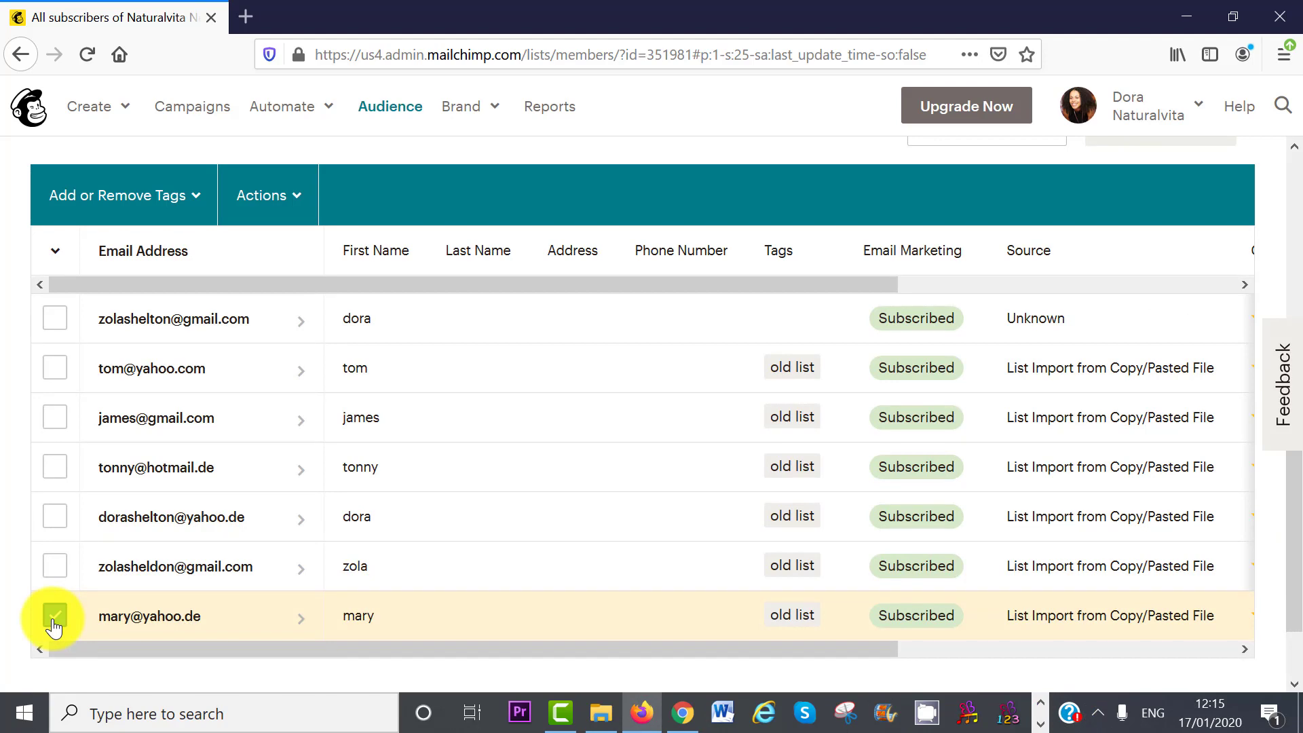
pyautogui.click(293, 199)
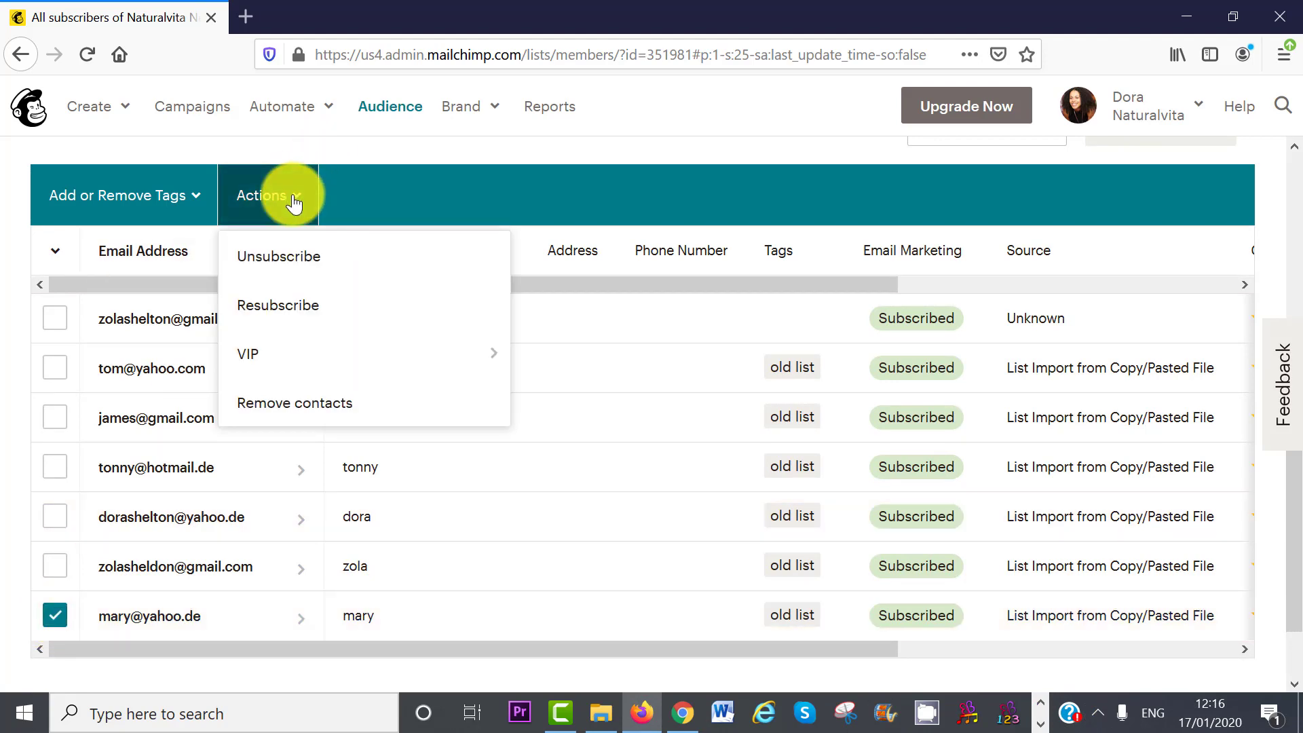
pyautogui.click(285, 258)
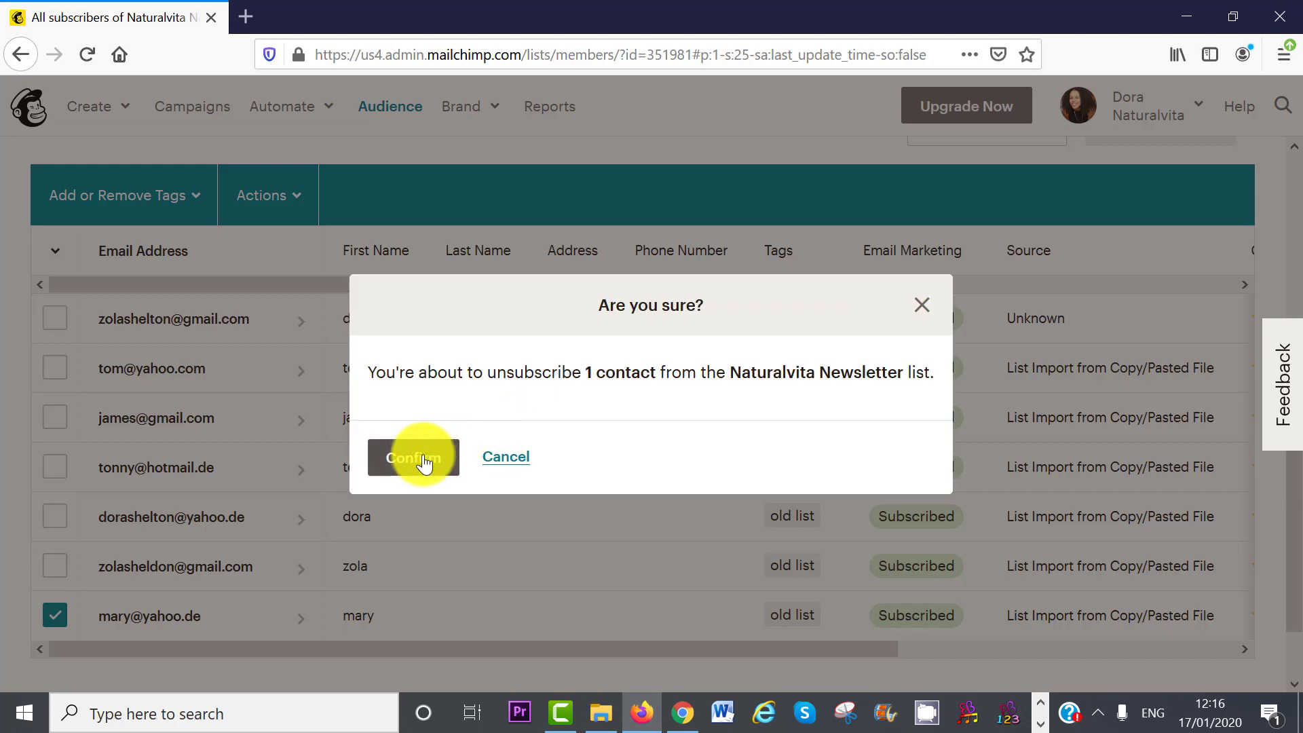
pyautogui.click(420, 459)
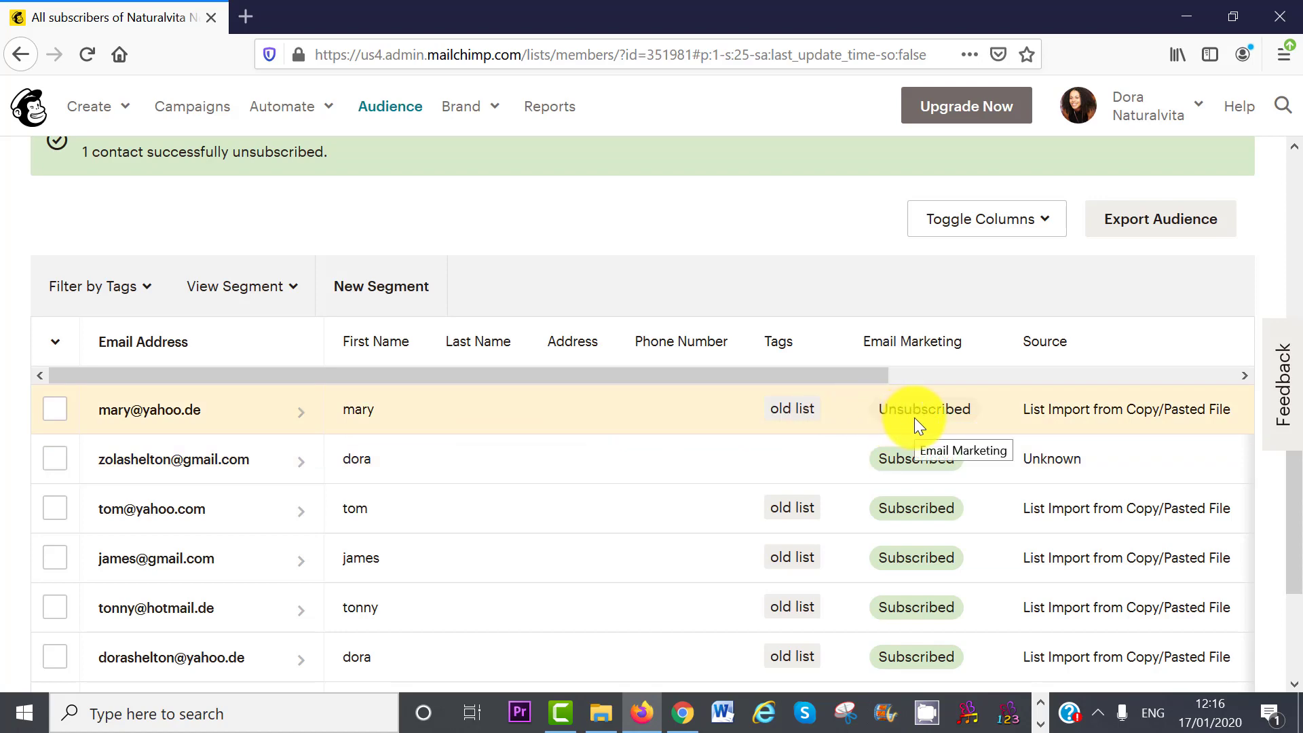
# - Remove that unsubscribed contact from the audience
pyautogui.scroll(-1, 914, 418)
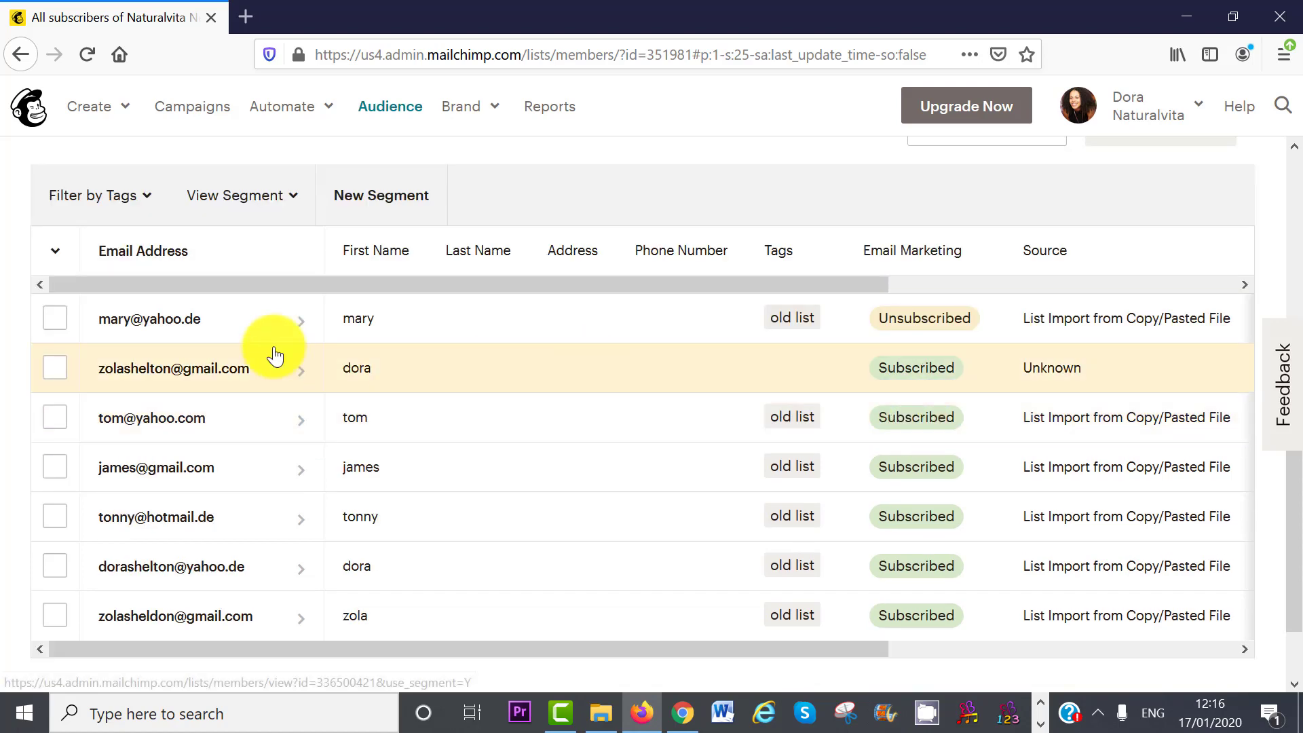
pyautogui.click(55, 332)
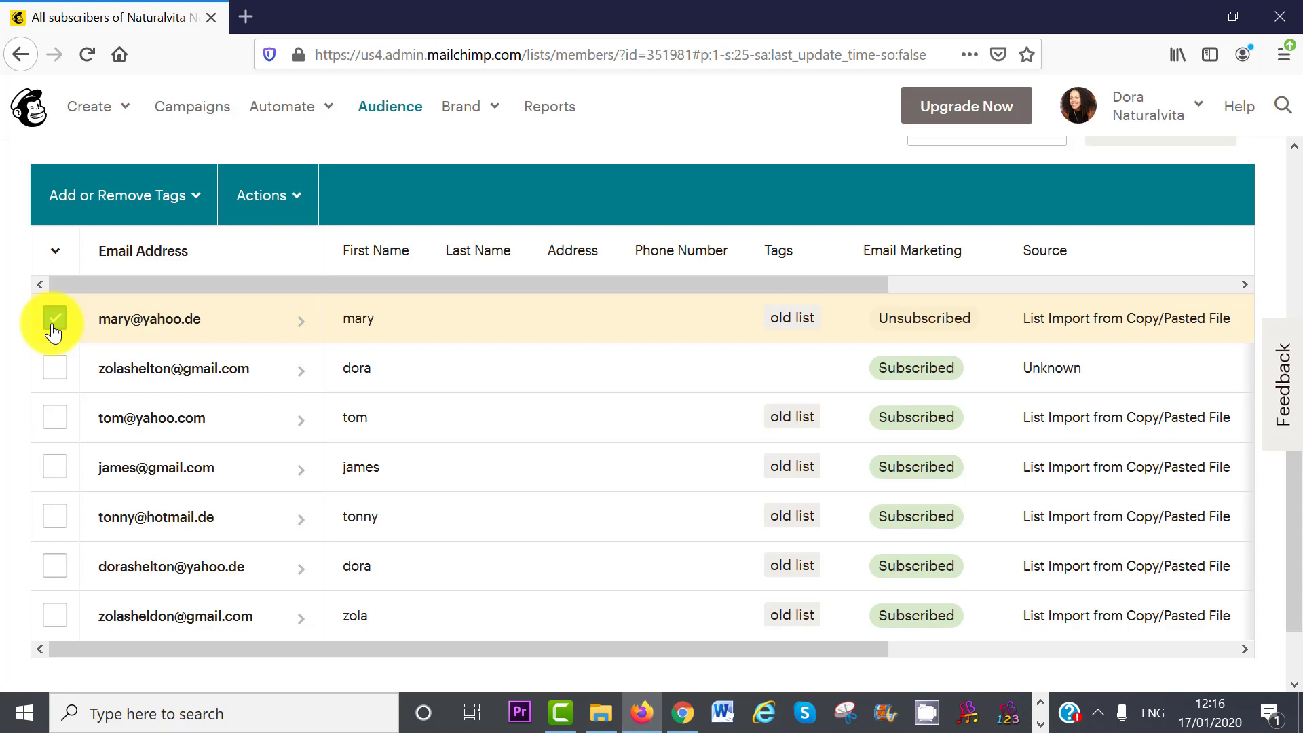
pyautogui.click(289, 203)
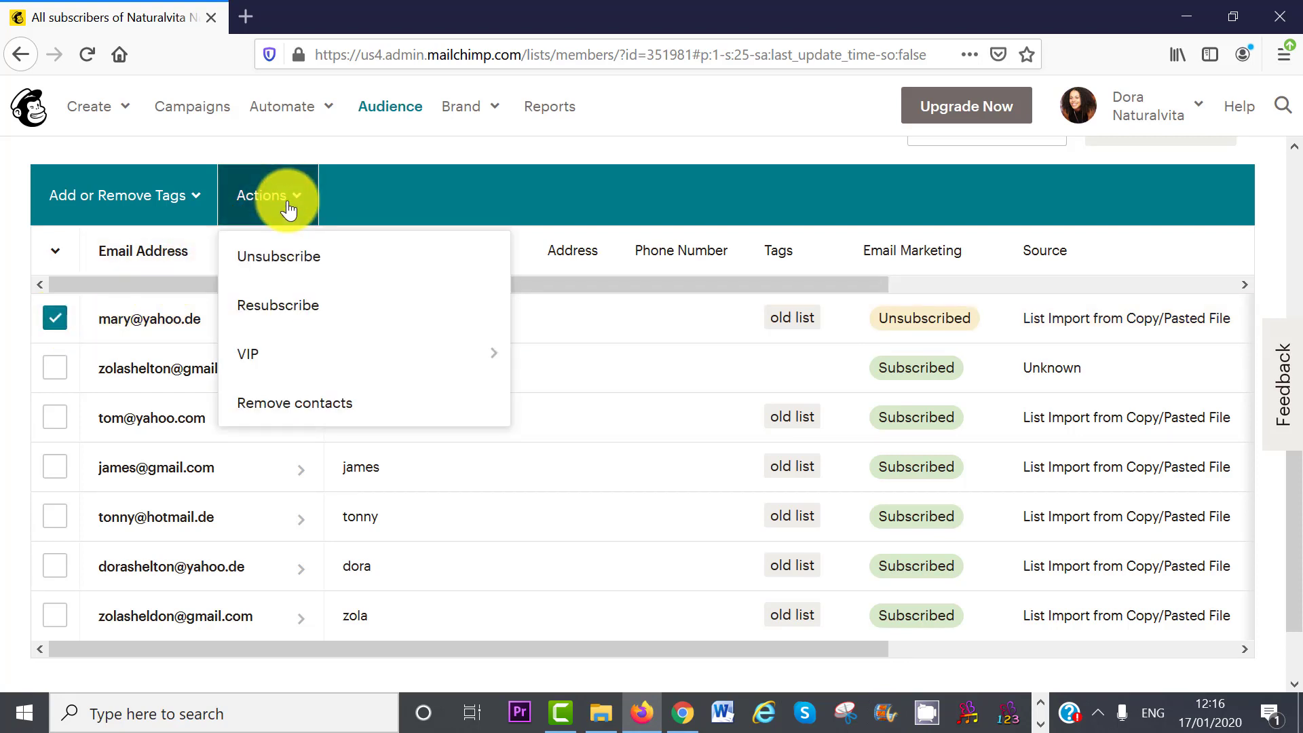
pyautogui.click(275, 404)
pyautogui.click(352, 477)
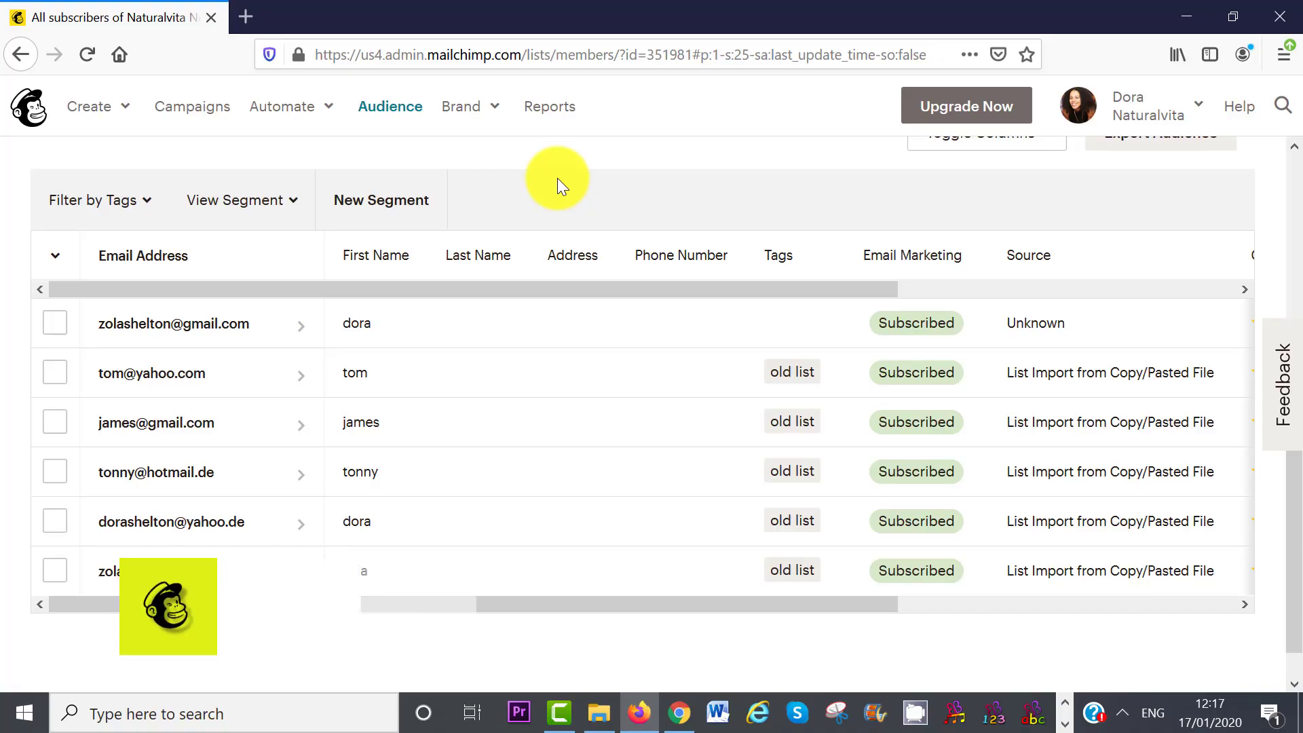
# - Tag three selected contacts with a new 'Recipes' tag
pyautogui.click(53, 264)
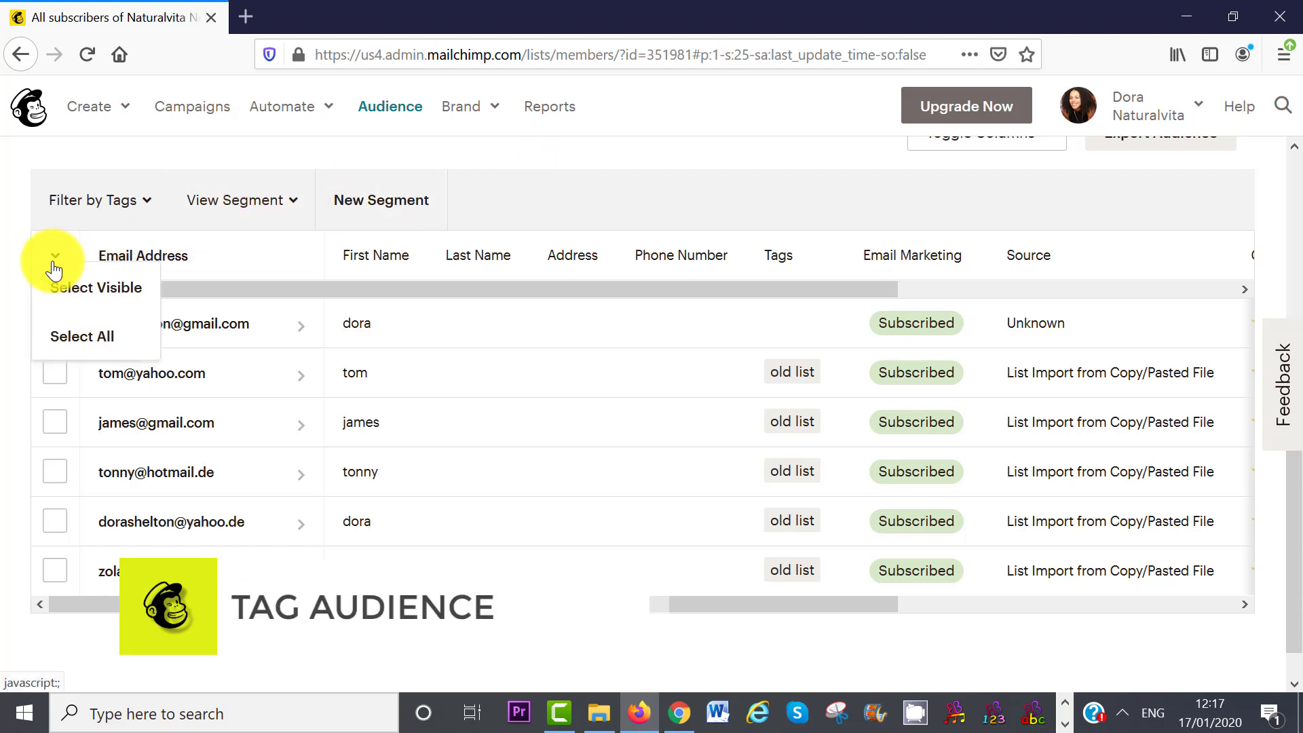
pyautogui.click(16, 347)
pyautogui.click(59, 375)
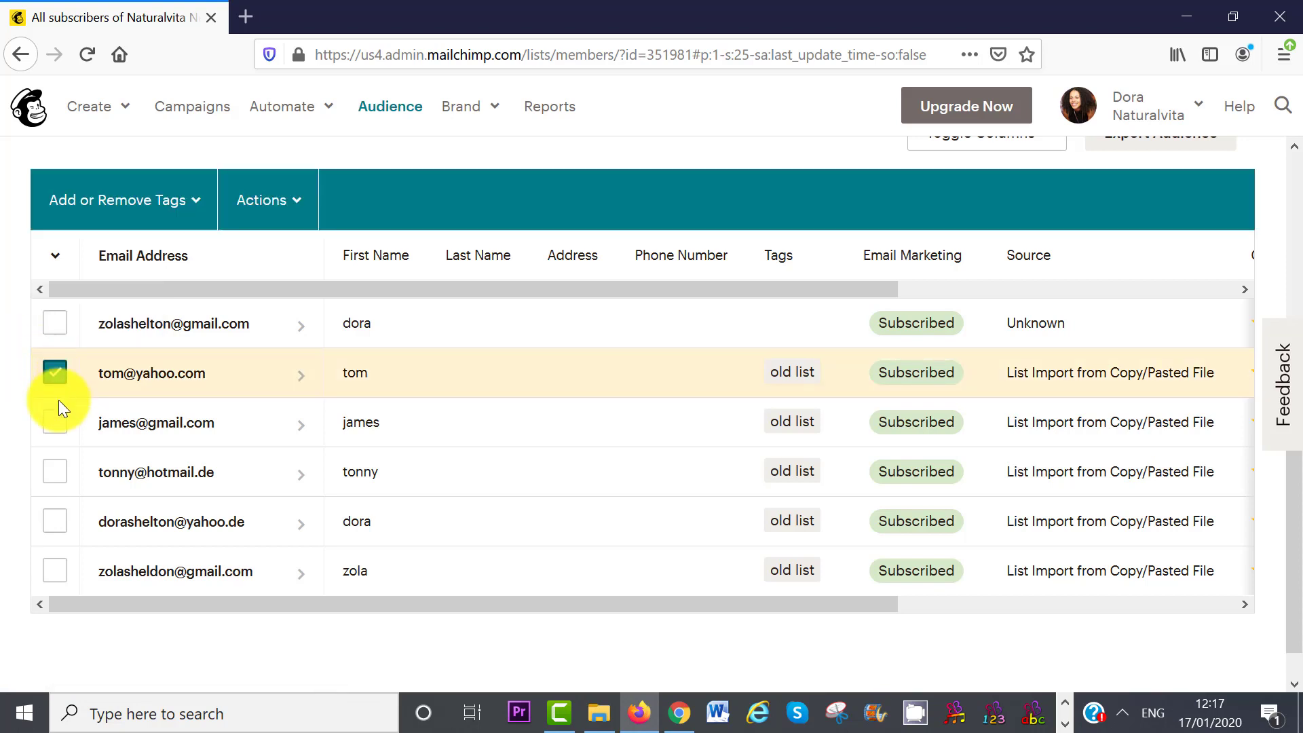
pyautogui.click(57, 422)
pyautogui.click(54, 469)
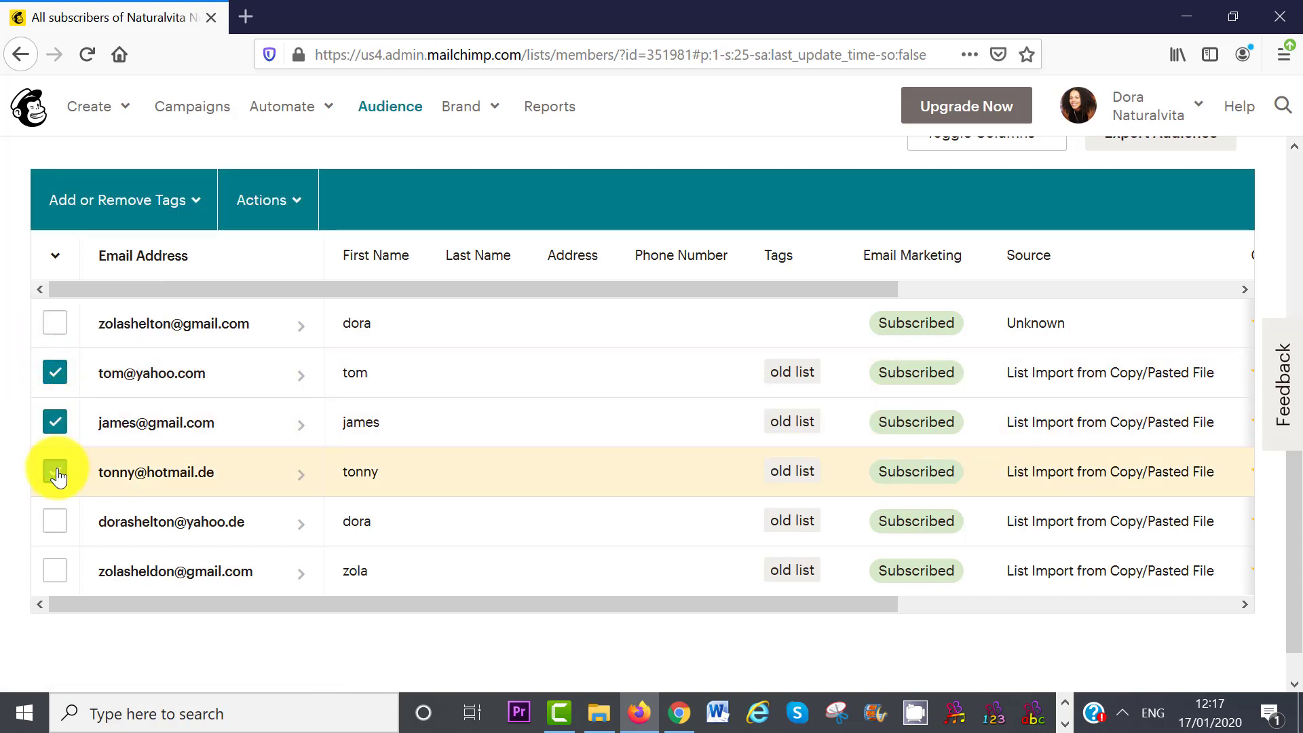
pyautogui.click(190, 203)
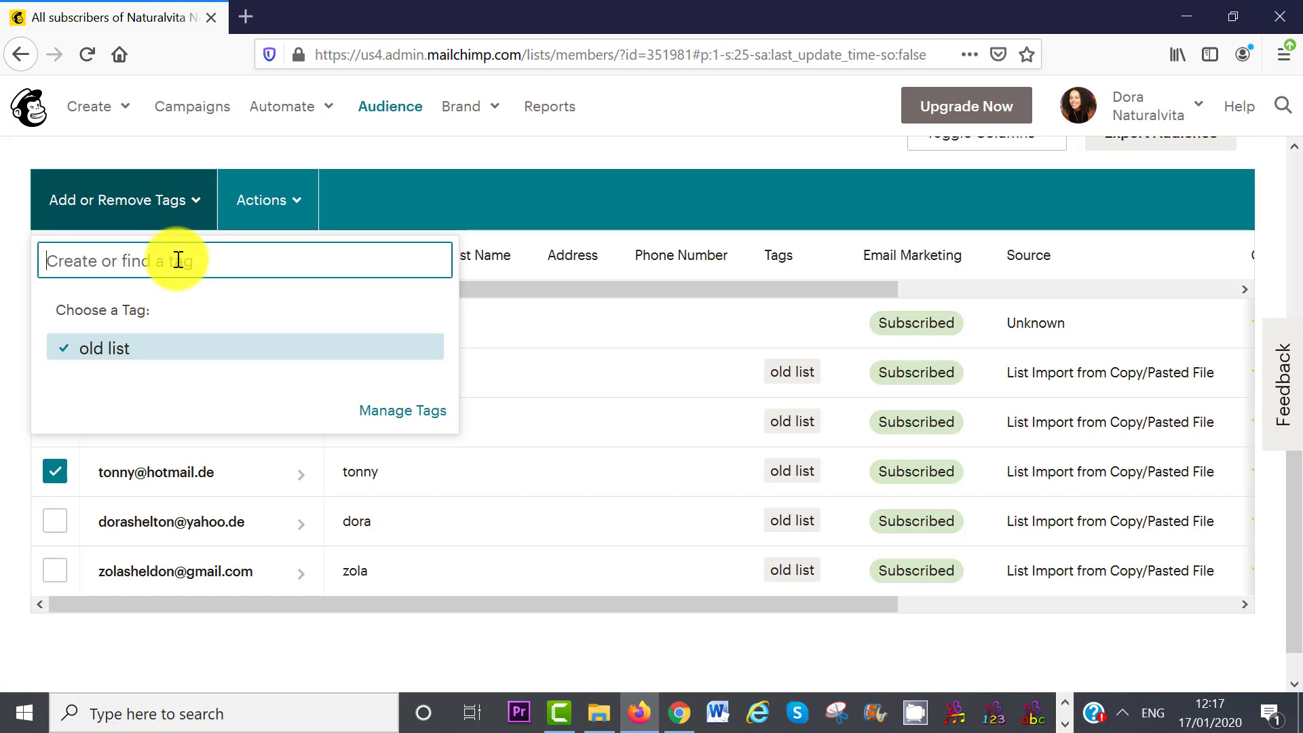
pyautogui.write('Recipes')
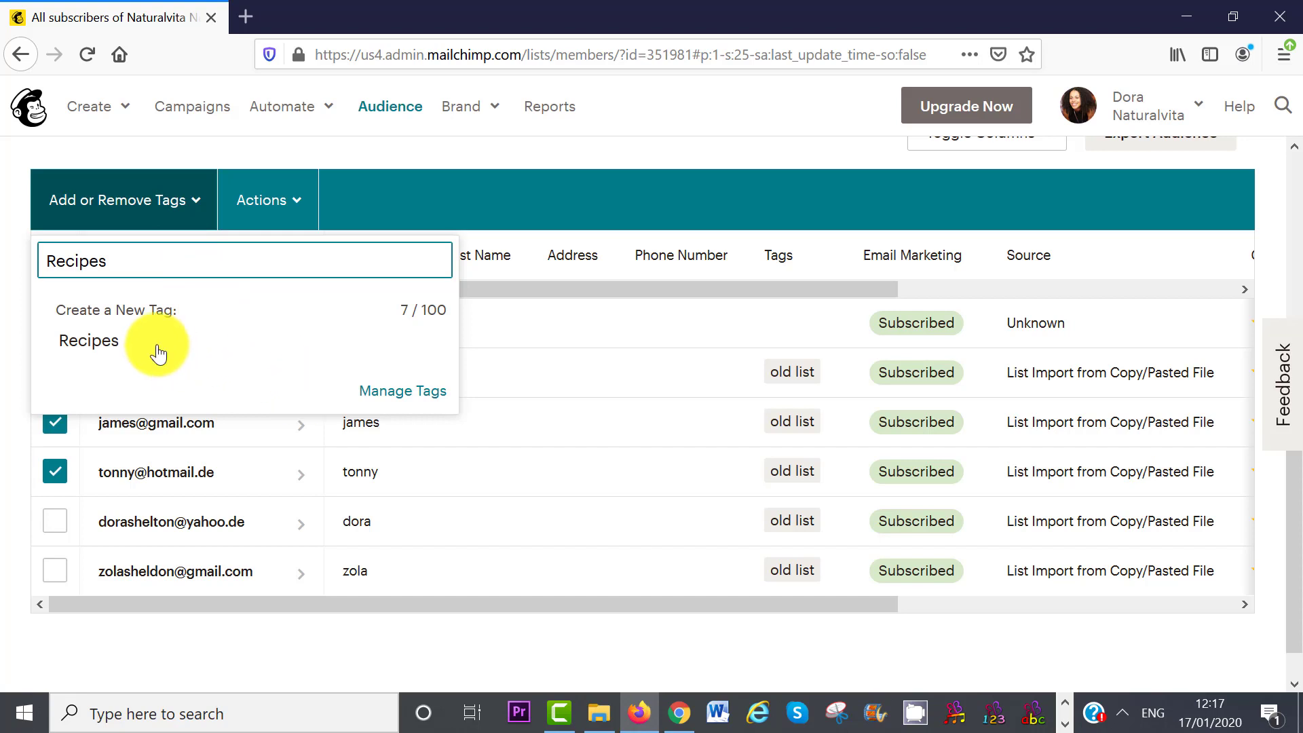
pyautogui.click(108, 347)
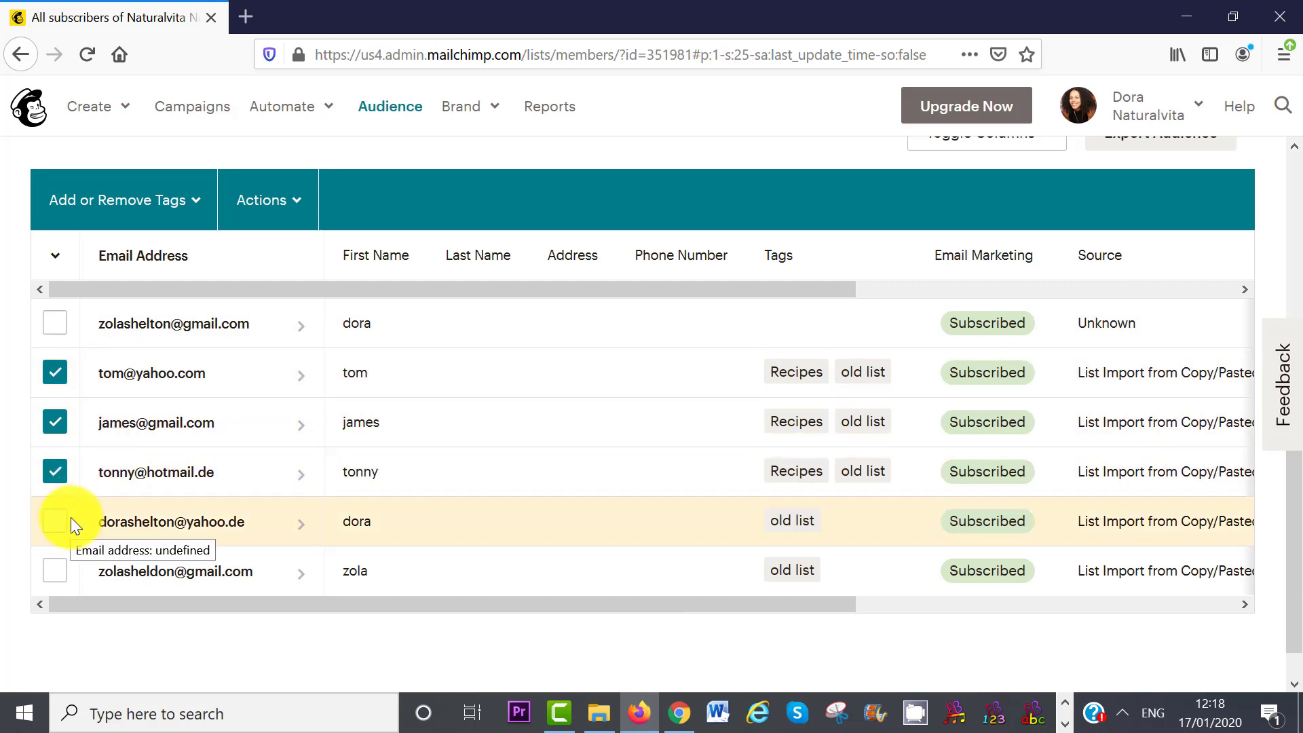
# - Tag the fifth and sixth contacts with a new 'Affiliate' tag
pyautogui.click(56, 524)
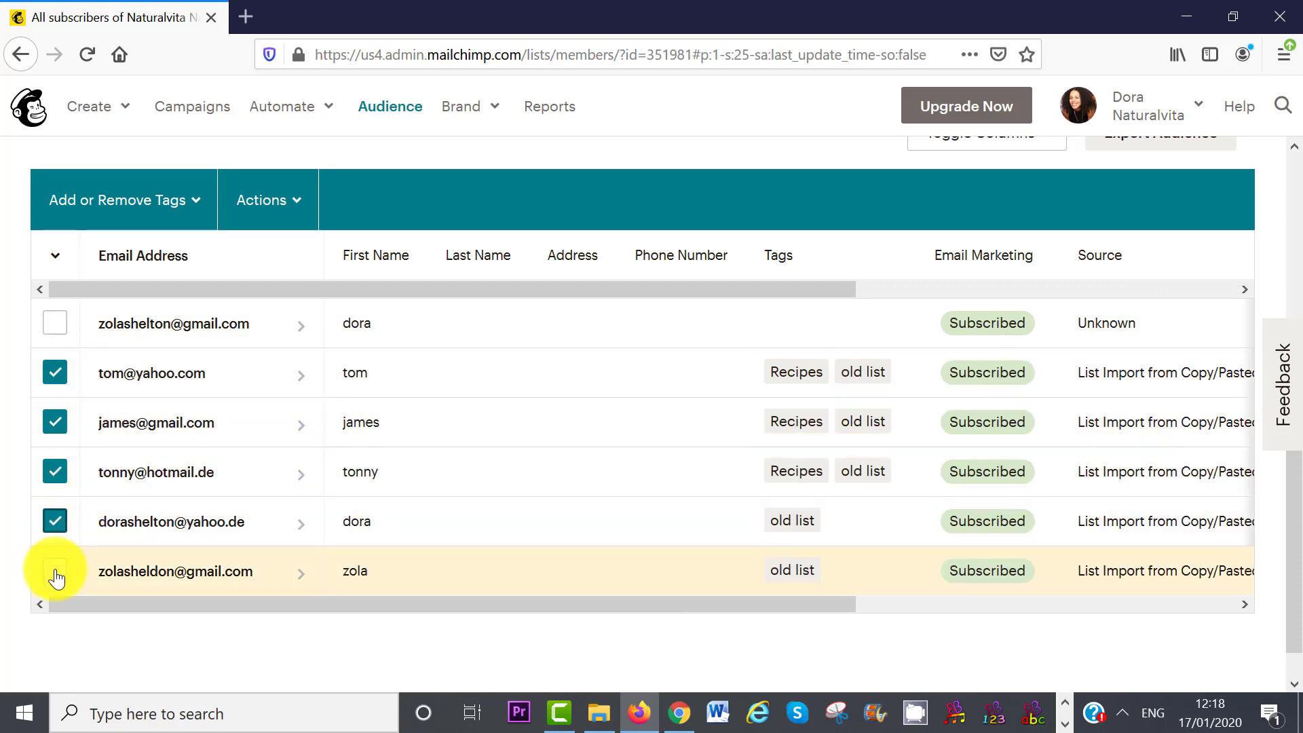
pyautogui.click(55, 574)
pyautogui.click(56, 471)
pyautogui.click(56, 422)
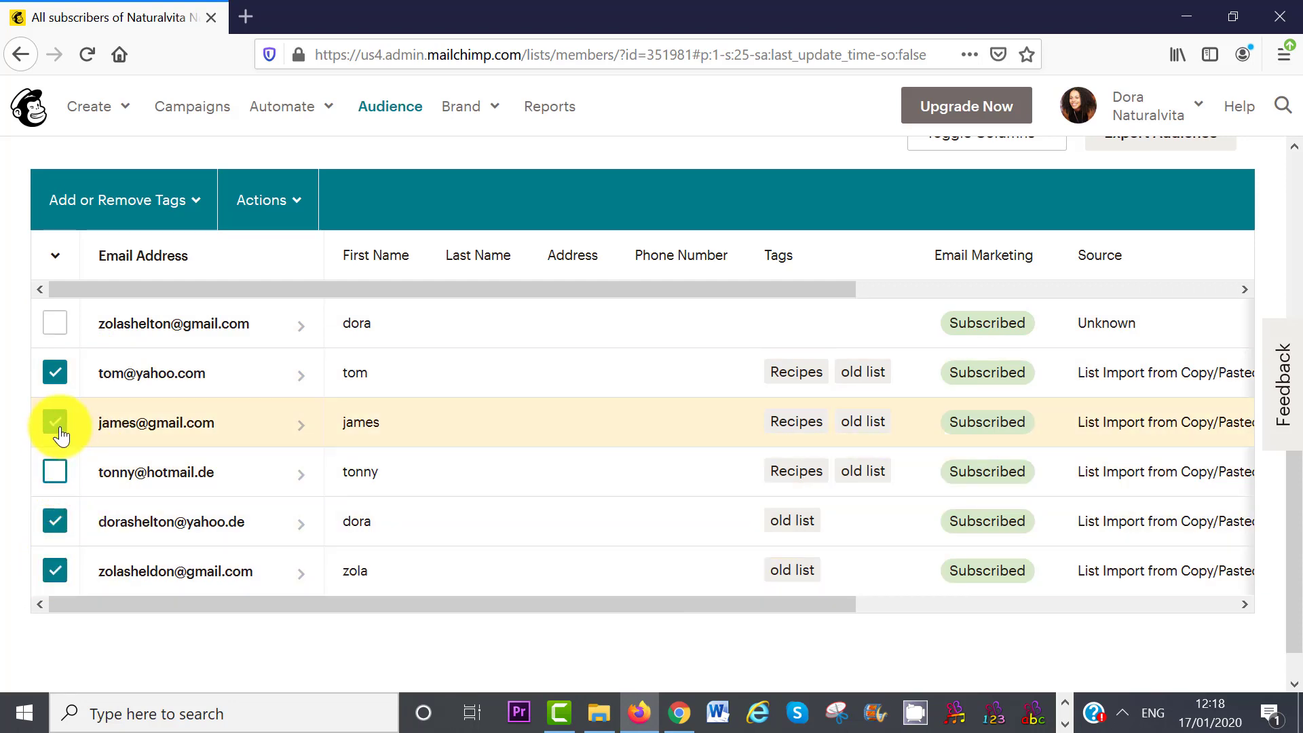
pyautogui.click(56, 372)
pyautogui.click(123, 199)
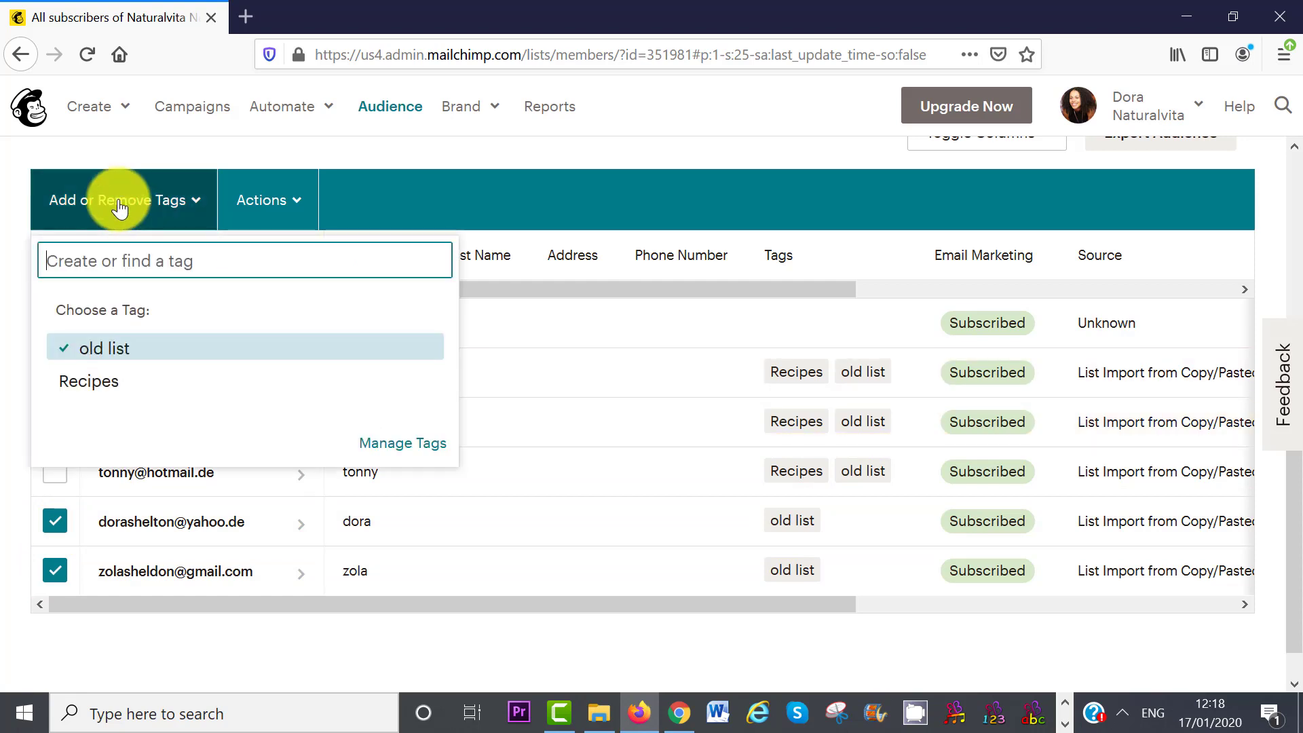
pyautogui.write('Affiliate')
pyautogui.click(102, 340)
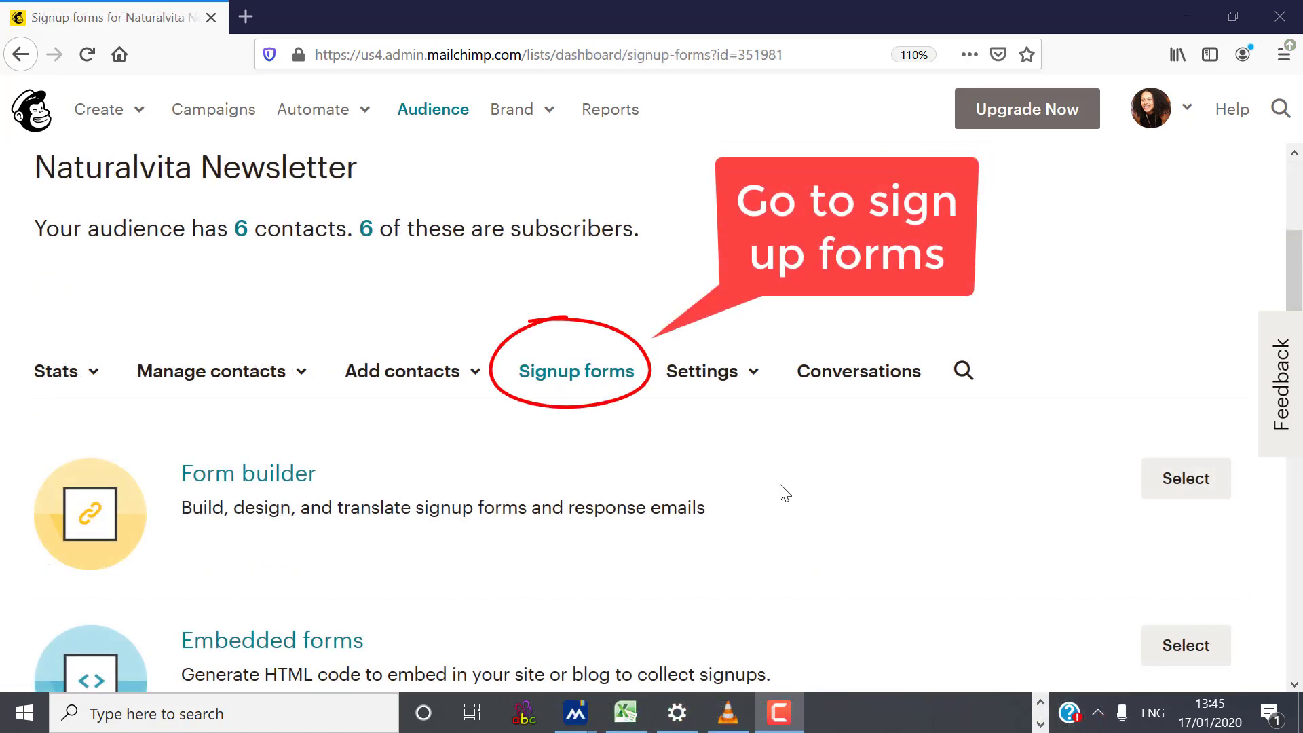
# - Open the Form builder on the Signup form for Naturalvita Newsletter
pyautogui.scroll(-6, 1286, 340)
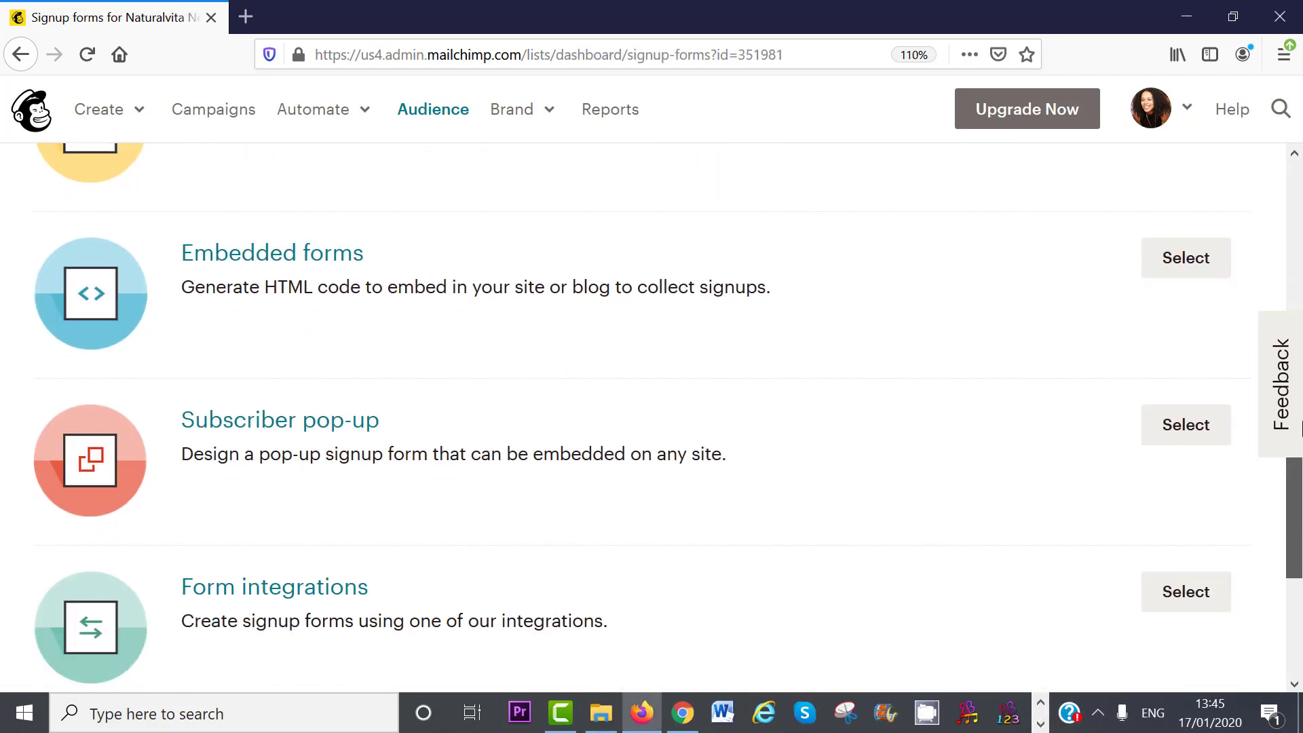
pyautogui.scroll(6, 1293, 424)
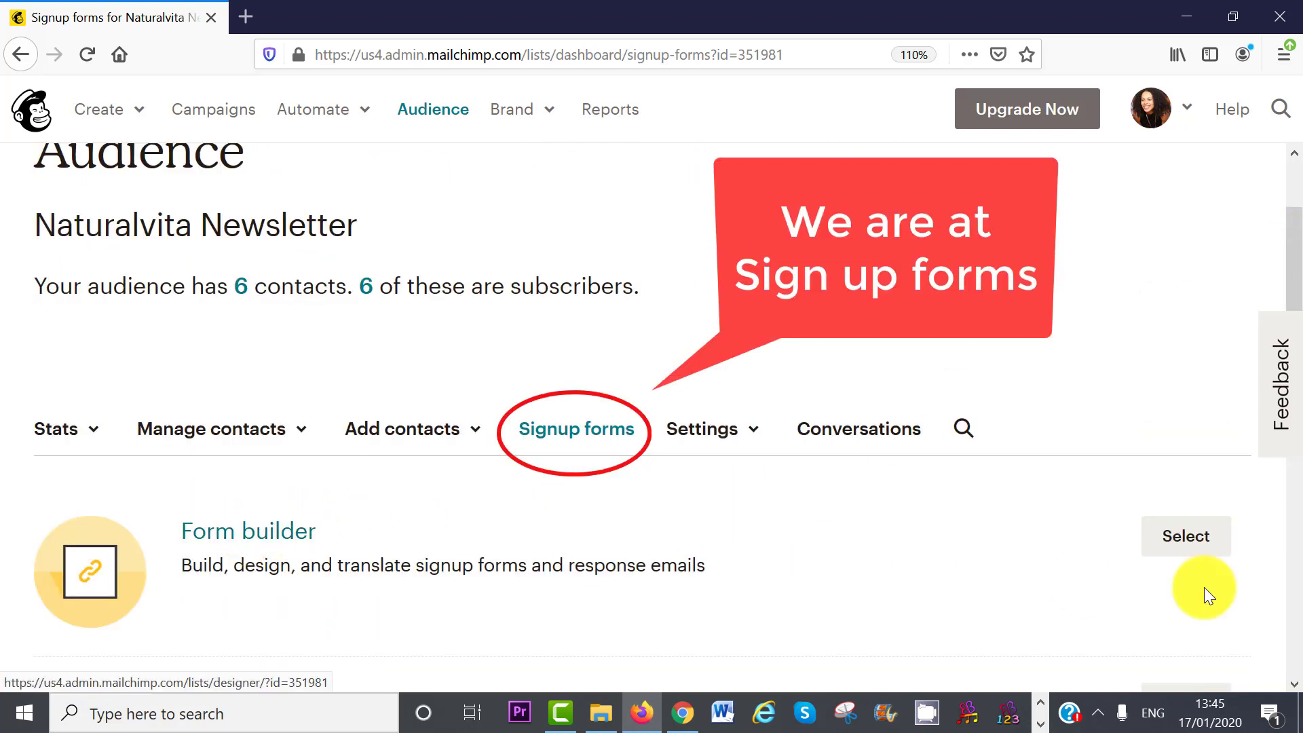
pyautogui.click(1192, 537)
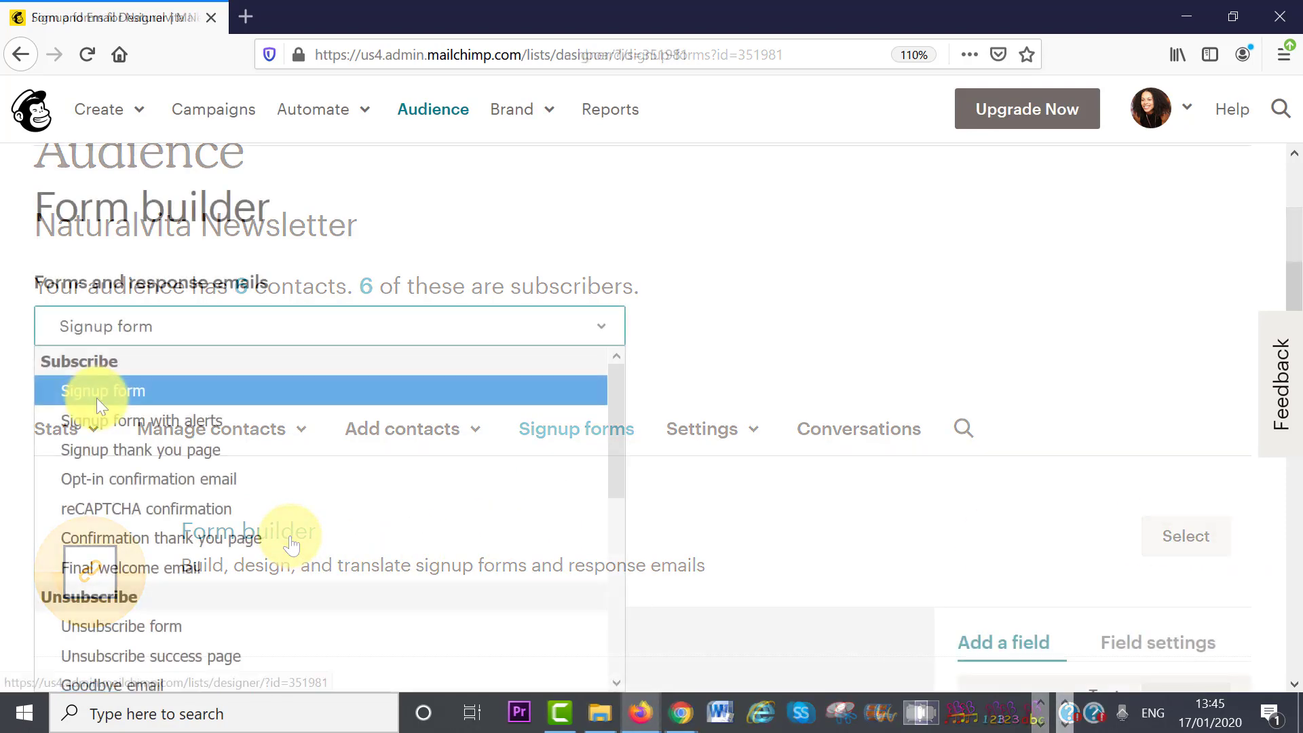
pyautogui.click(145, 391)
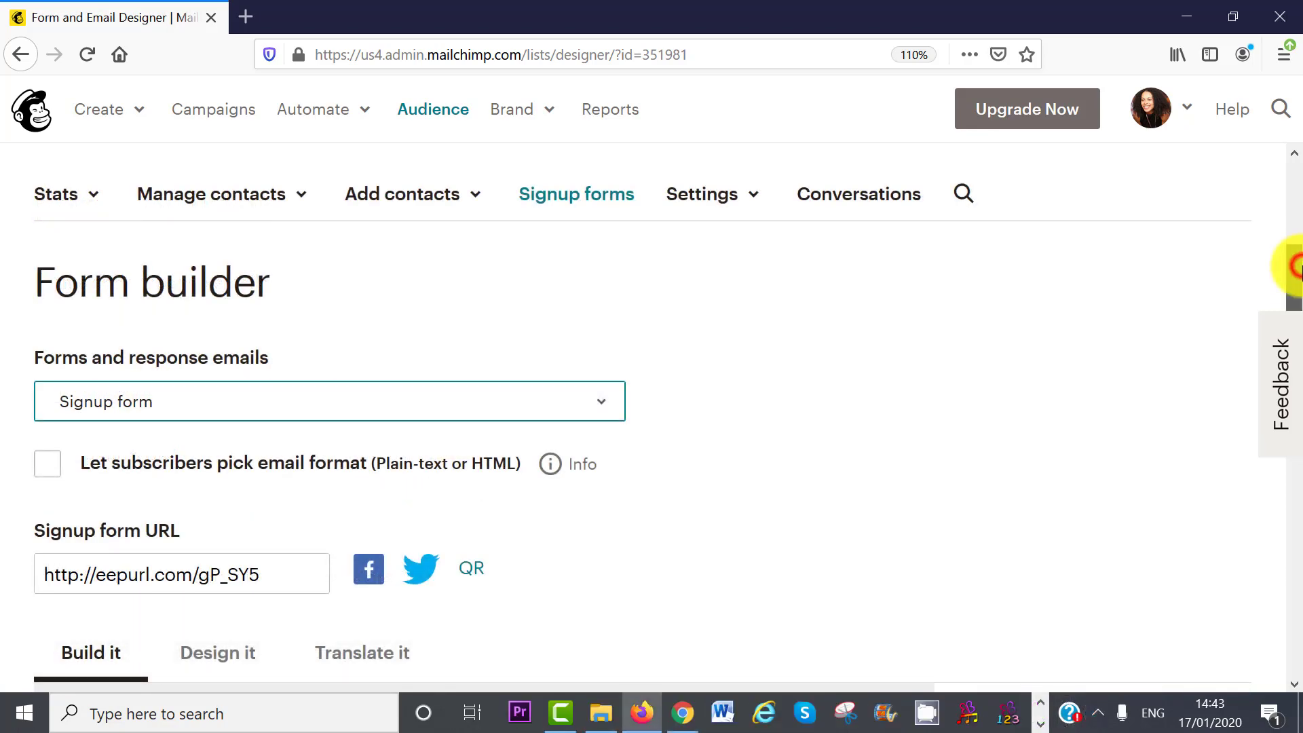
pyautogui.scroll(-8, 1297, 268)
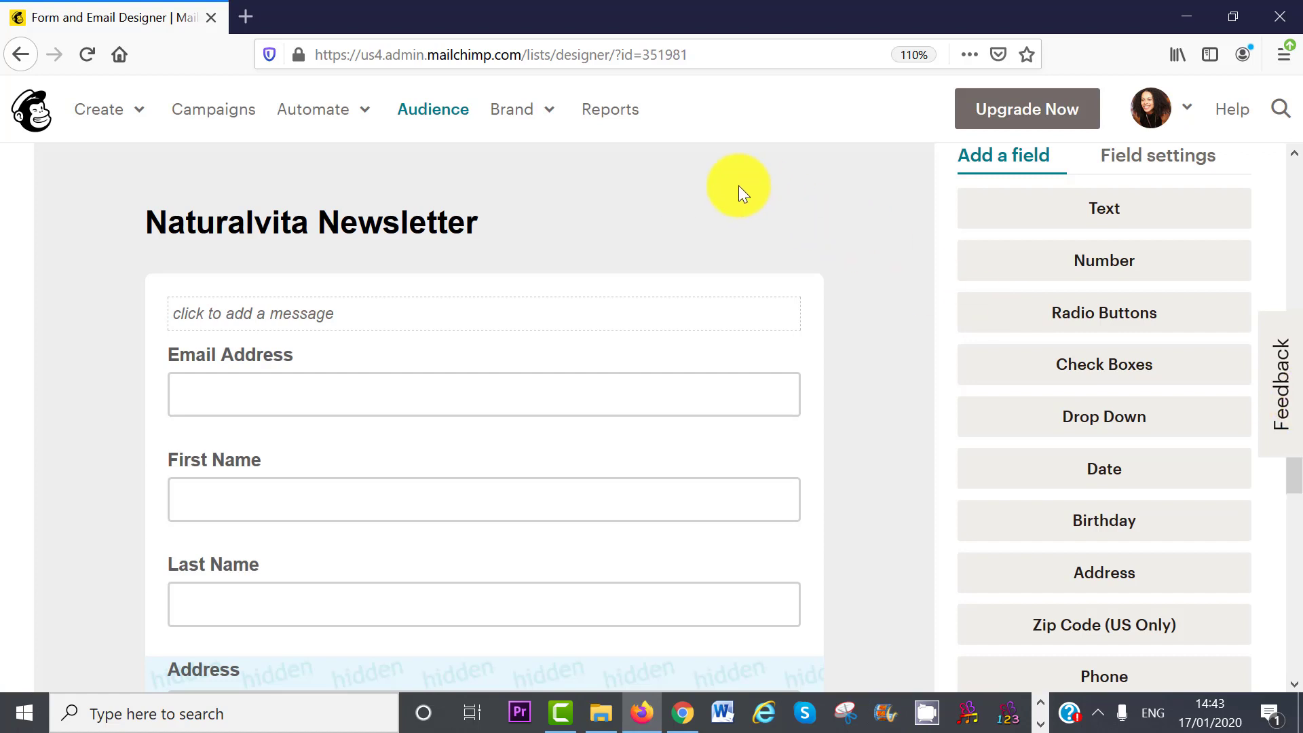
# - Remove the form's header title and move First Name above Email Address
pyautogui.moveTo(478, 213)
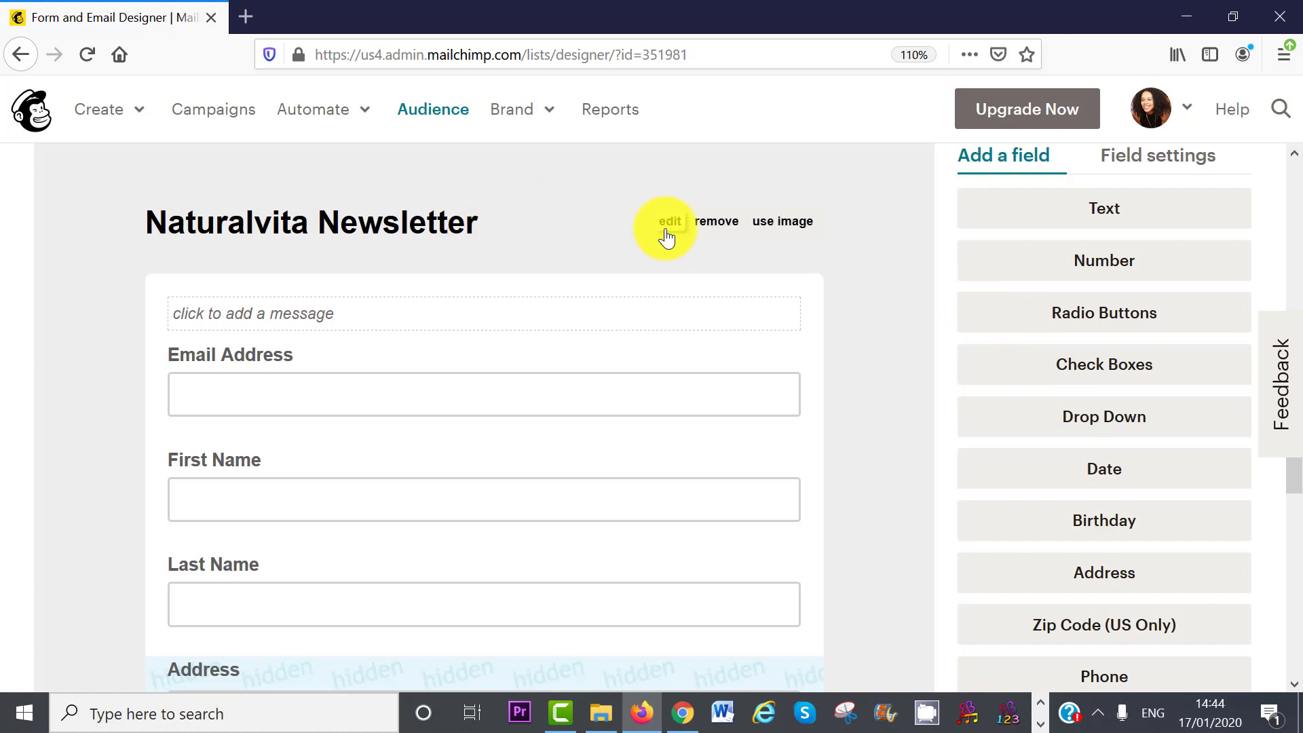
pyautogui.click(716, 228)
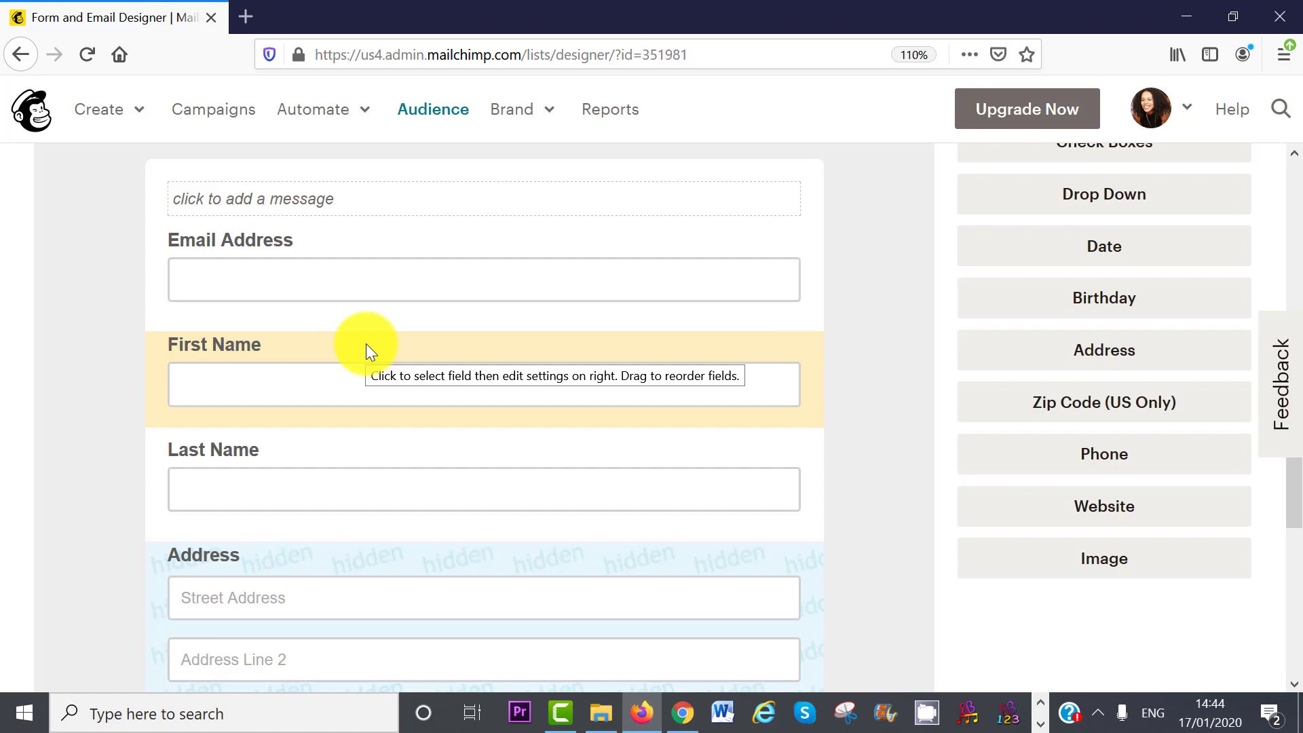
pyautogui.moveTo(366, 345); pyautogui.dragTo(372, 258)
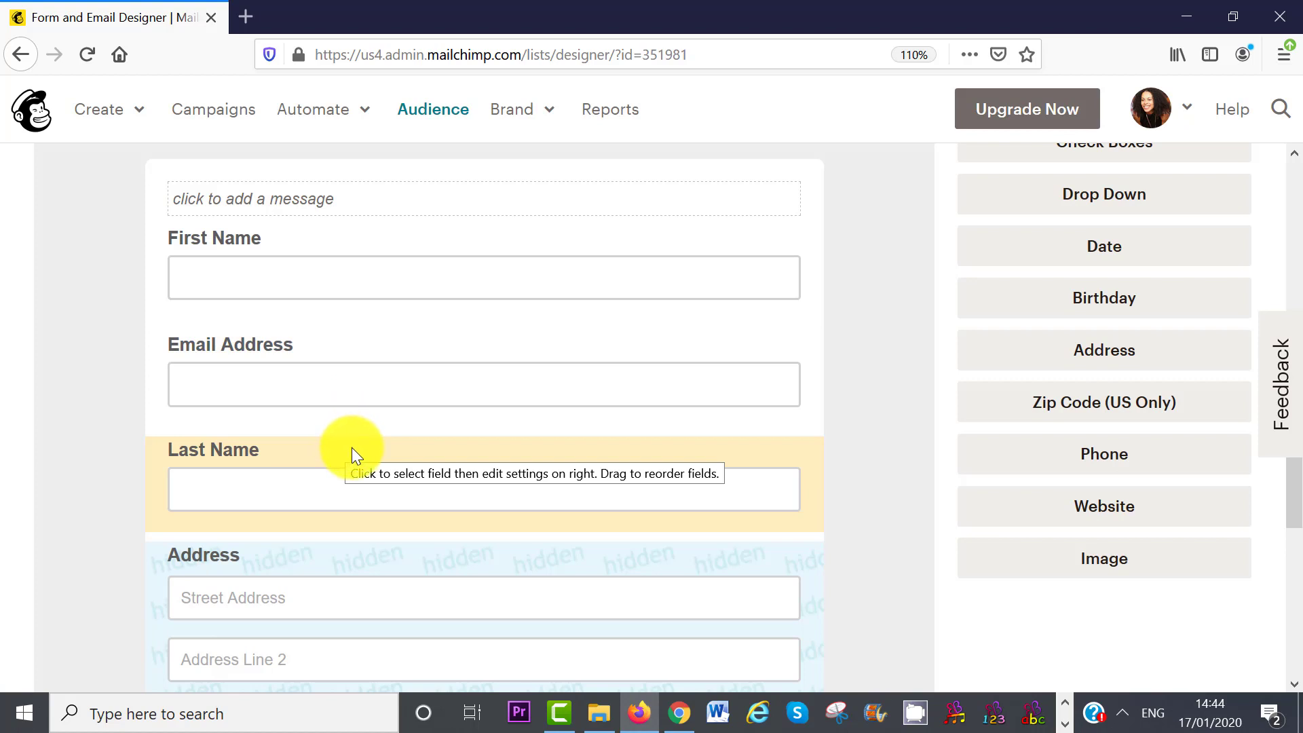
# - Delete the Last Name and Address fields, confirming each deletion
pyautogui.click(353, 450)
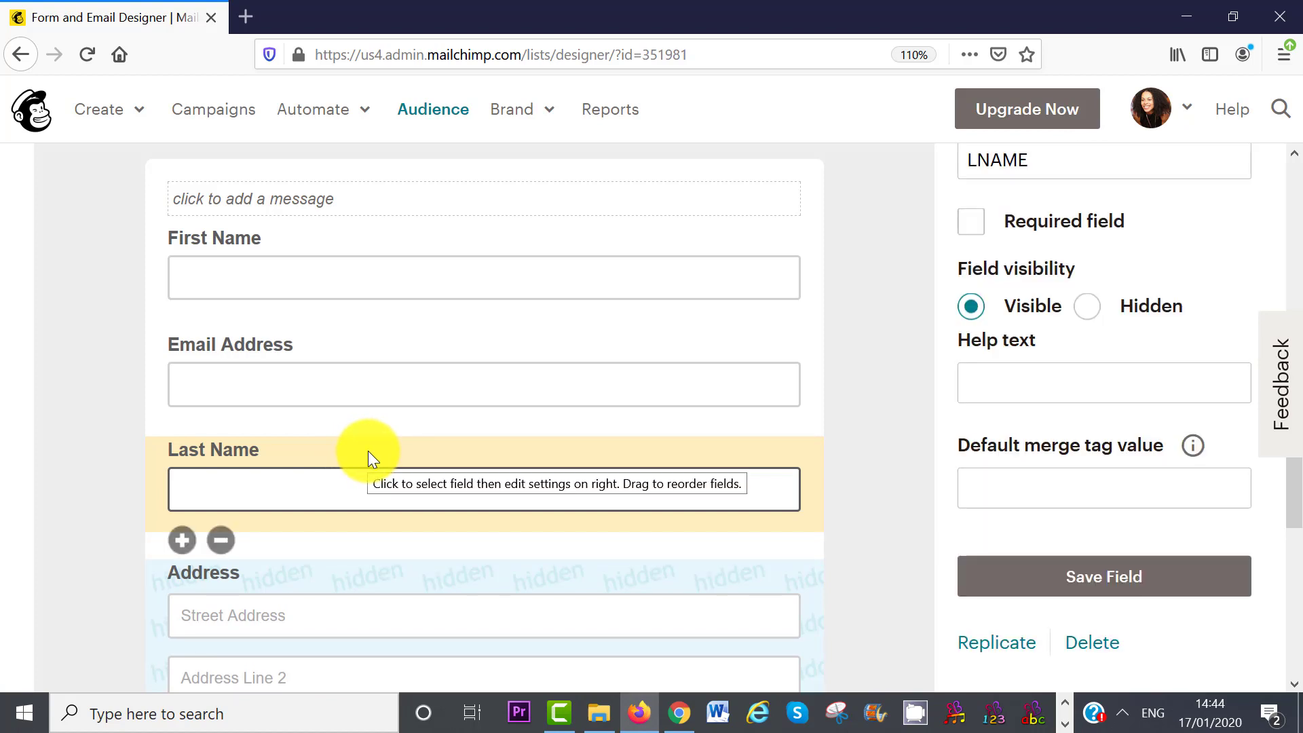
pyautogui.click(218, 542)
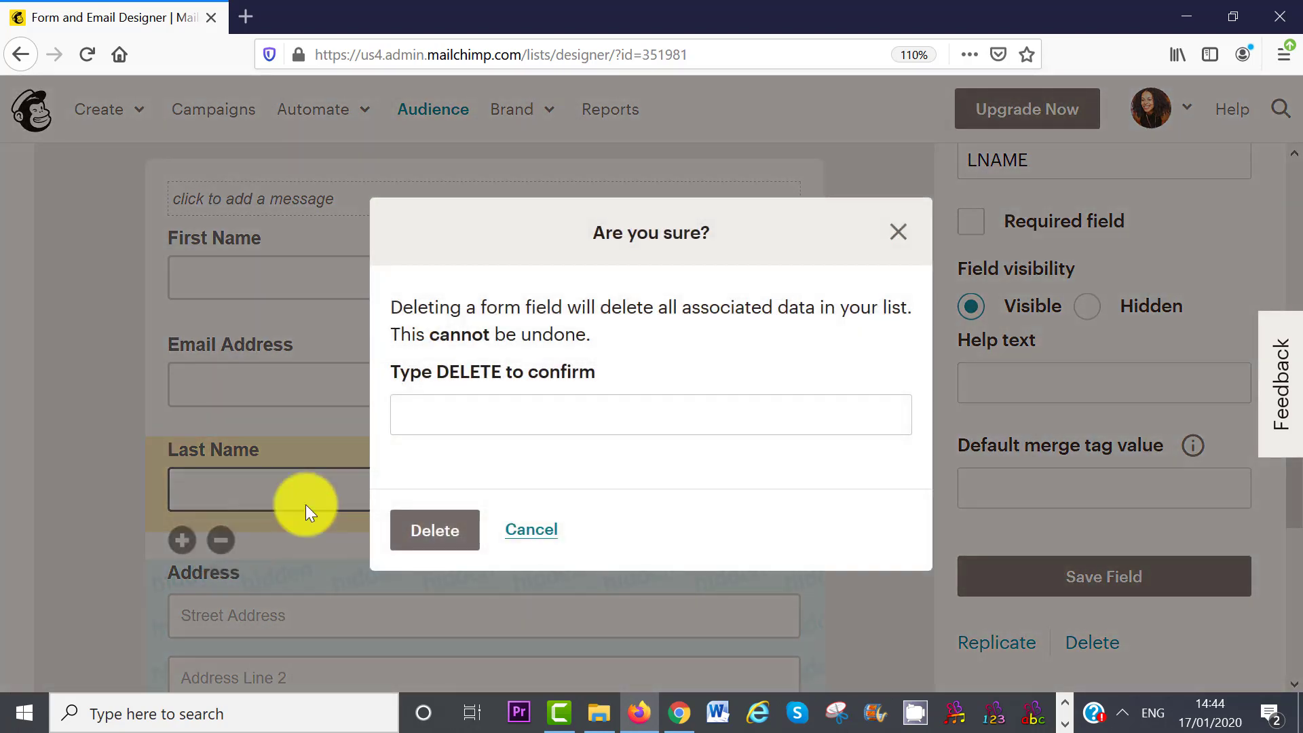
pyautogui.click(445, 418)
pyautogui.write('D')
pyautogui.click(445, 446)
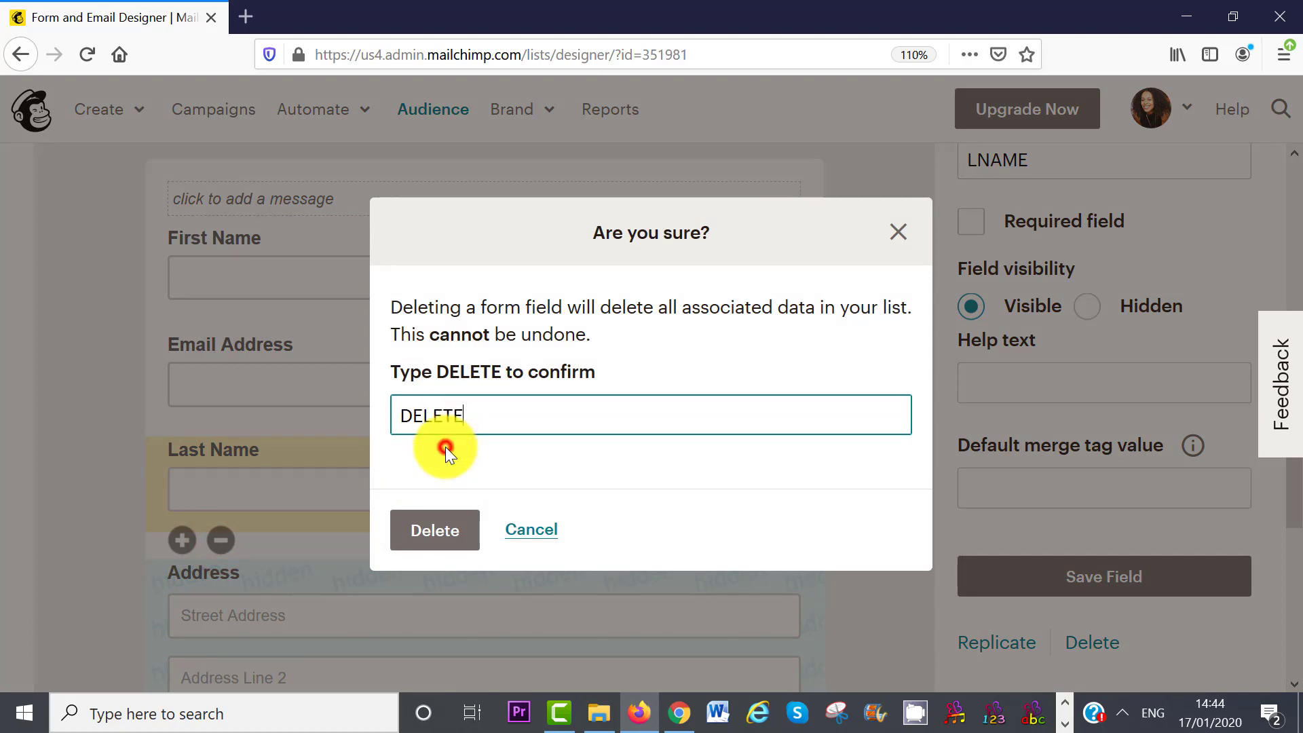
pyautogui.click(430, 524)
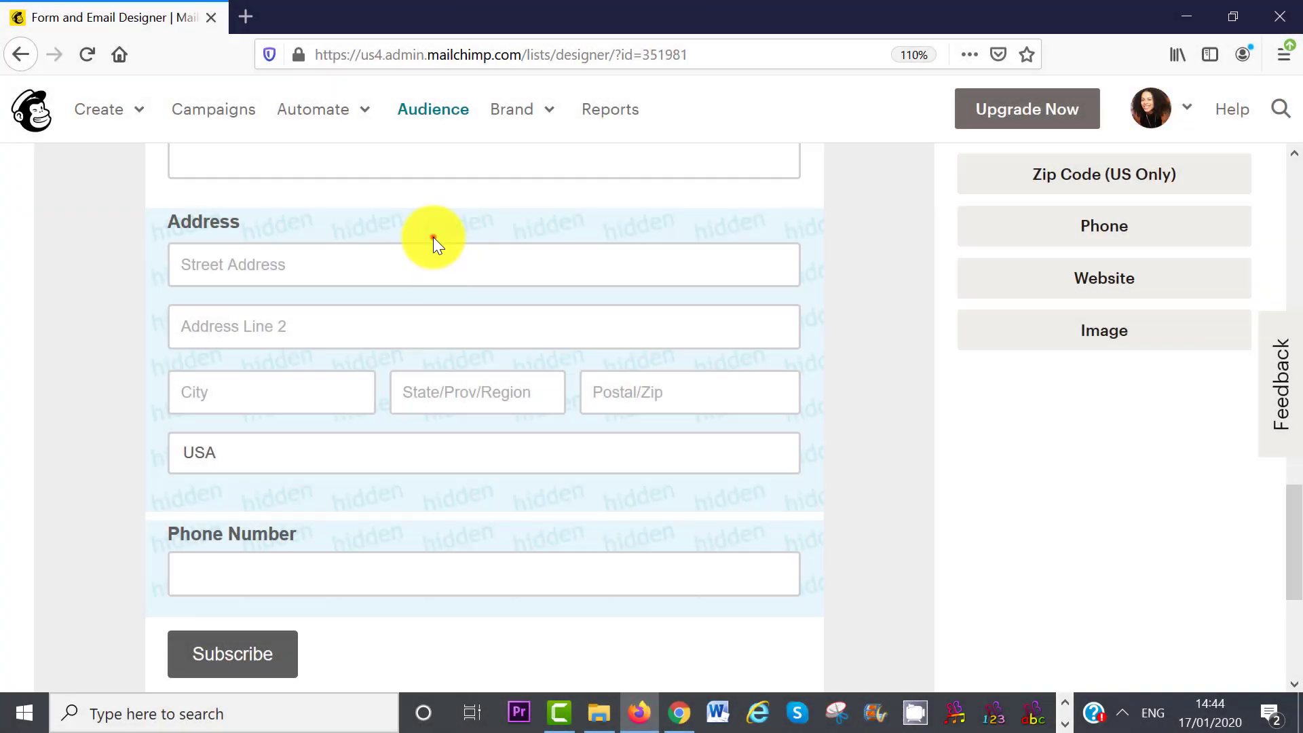
pyautogui.click(433, 237)
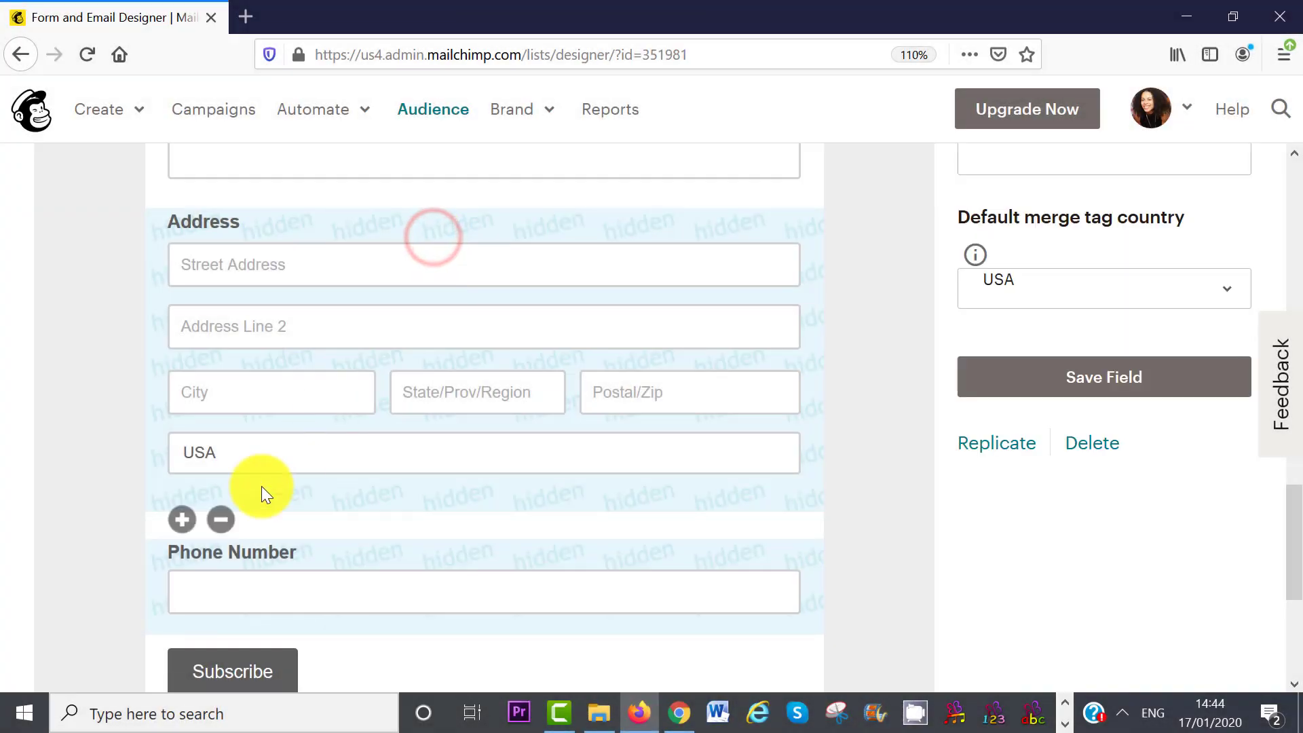
pyautogui.click(222, 517)
pyautogui.click(439, 426)
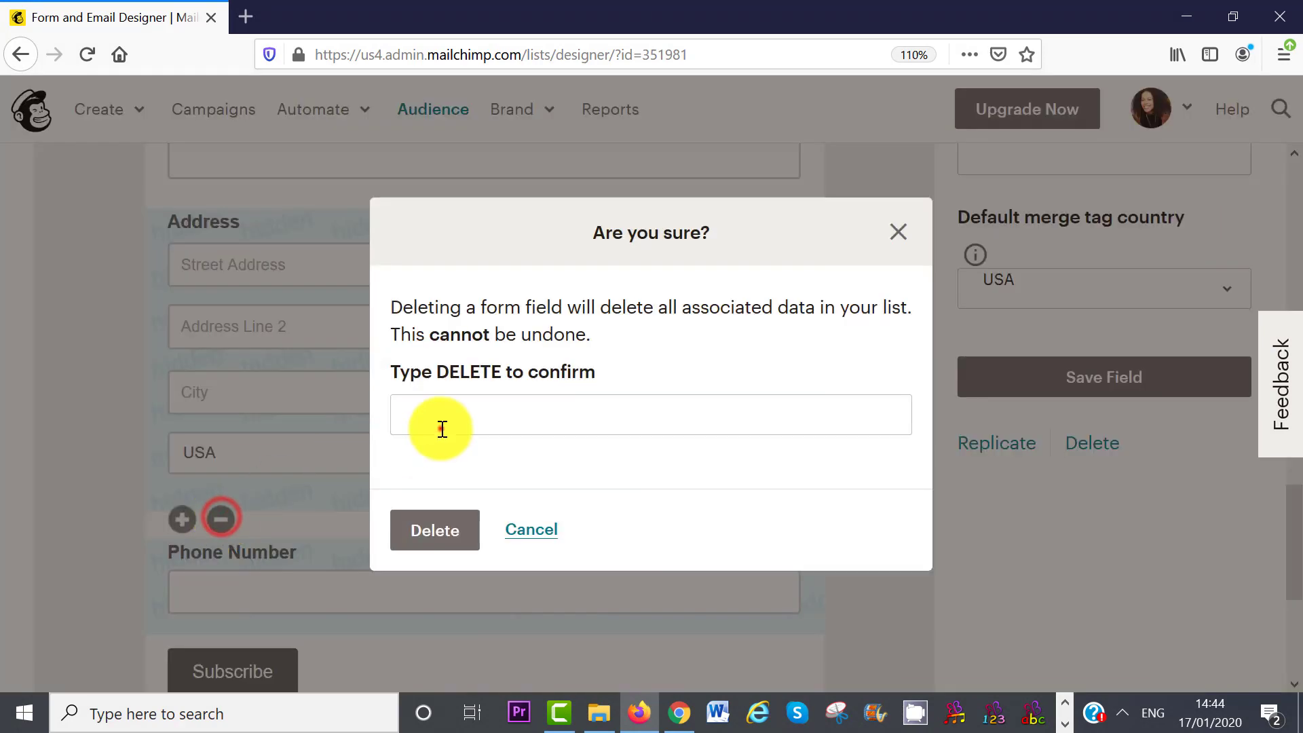
pyautogui.write('D')
pyautogui.click(446, 445)
pyautogui.click(440, 530)
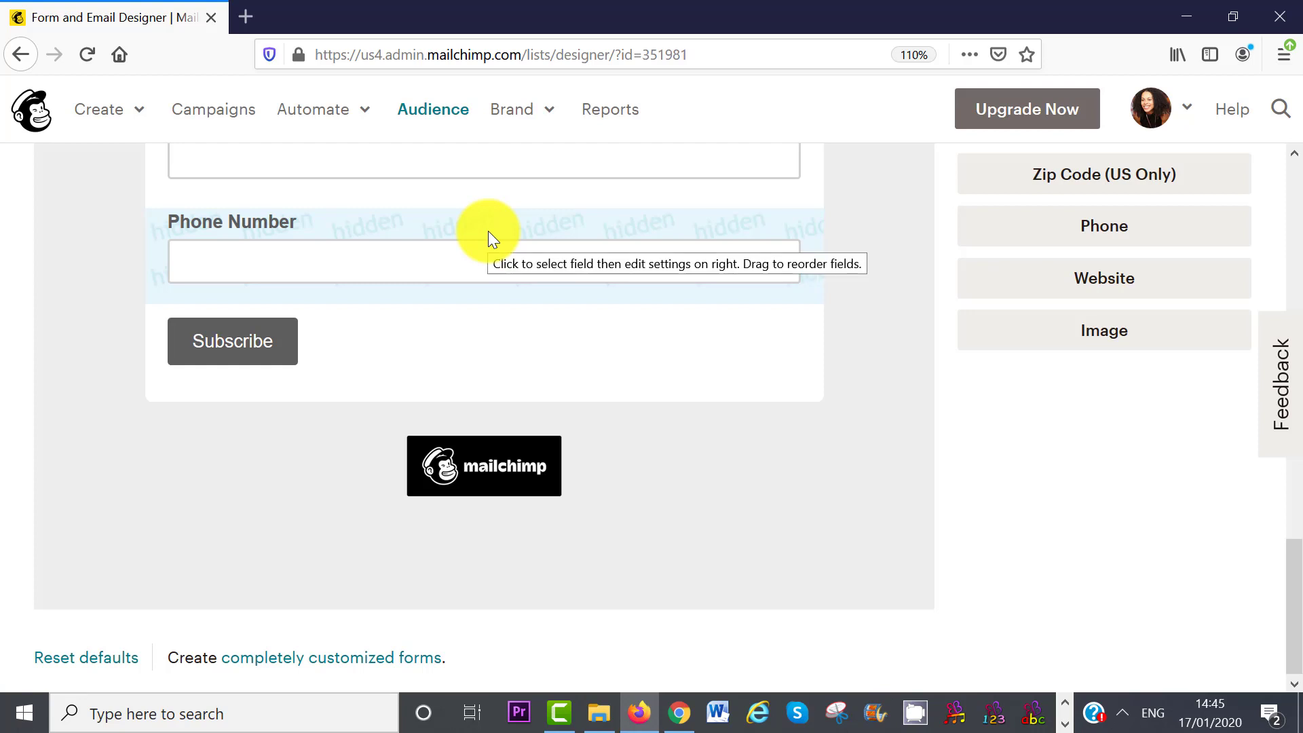
# - Delete the Phone Number field, confirming the deletion
pyautogui.click(488, 233)
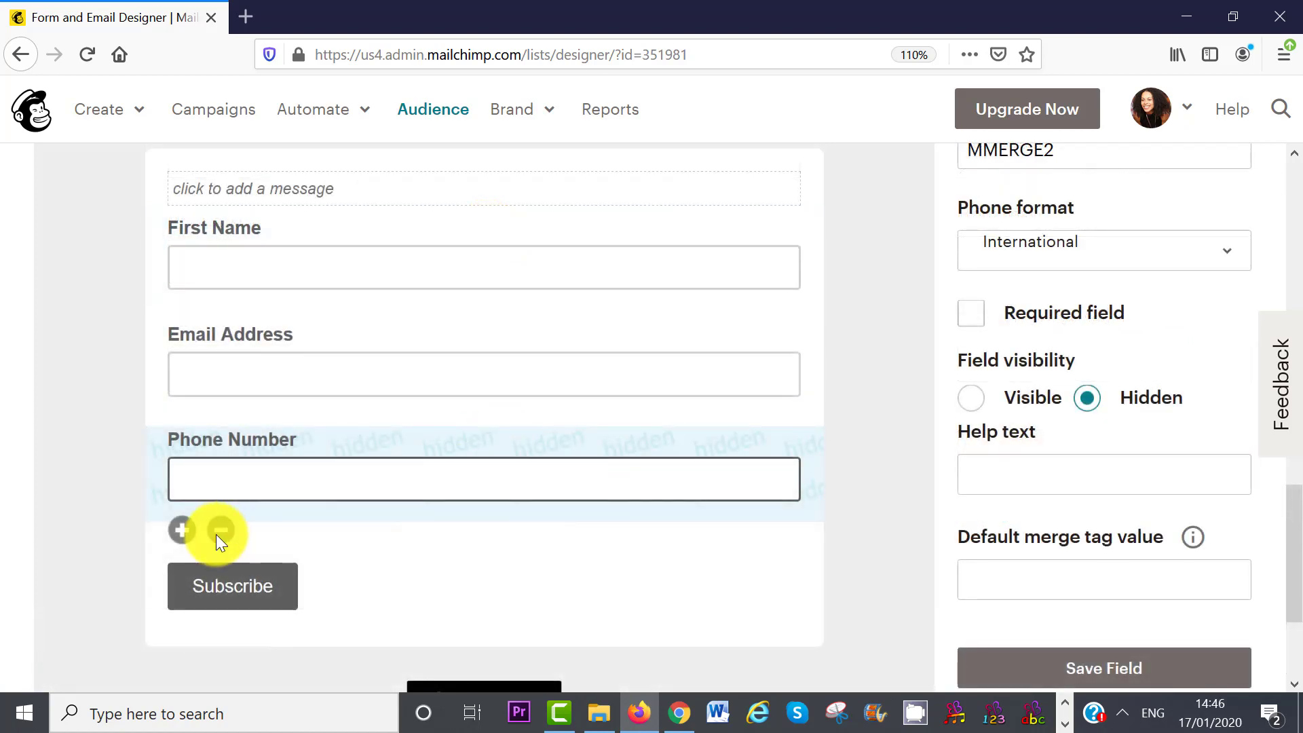
pyautogui.click(217, 533)
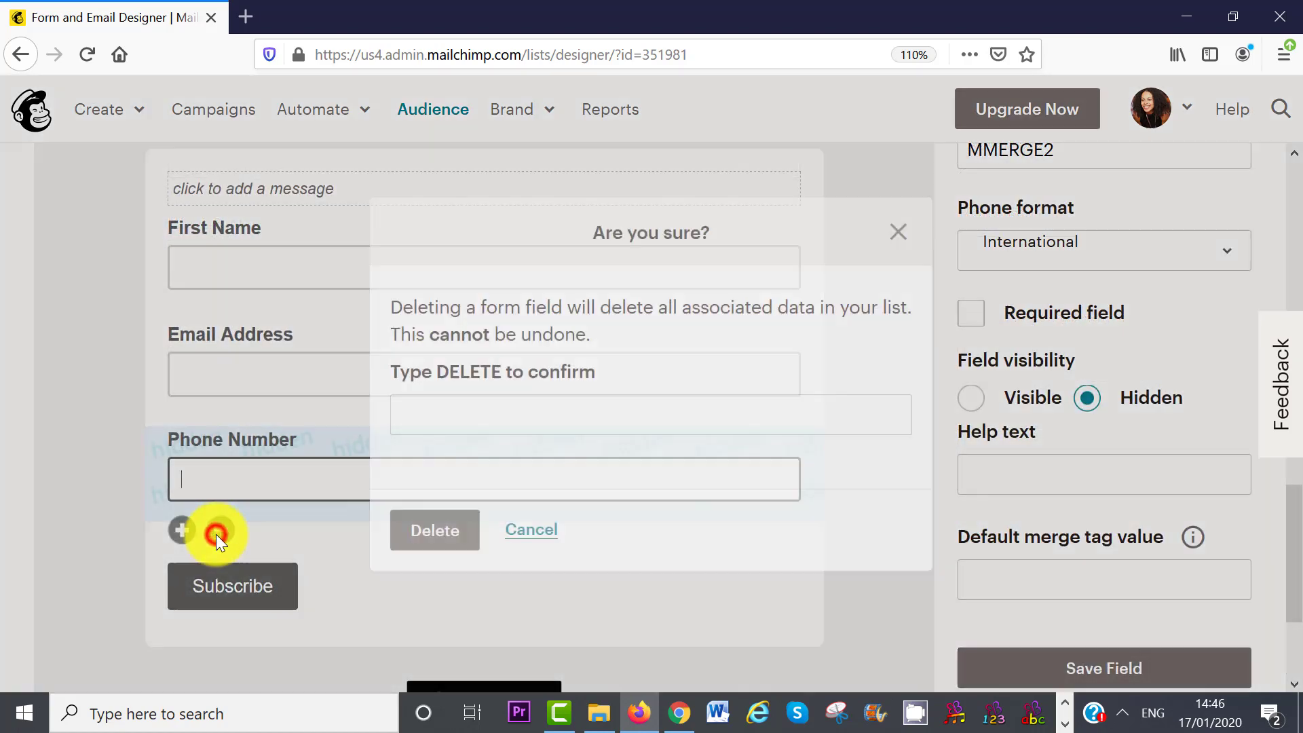
pyautogui.click(464, 428)
pyautogui.write('D')
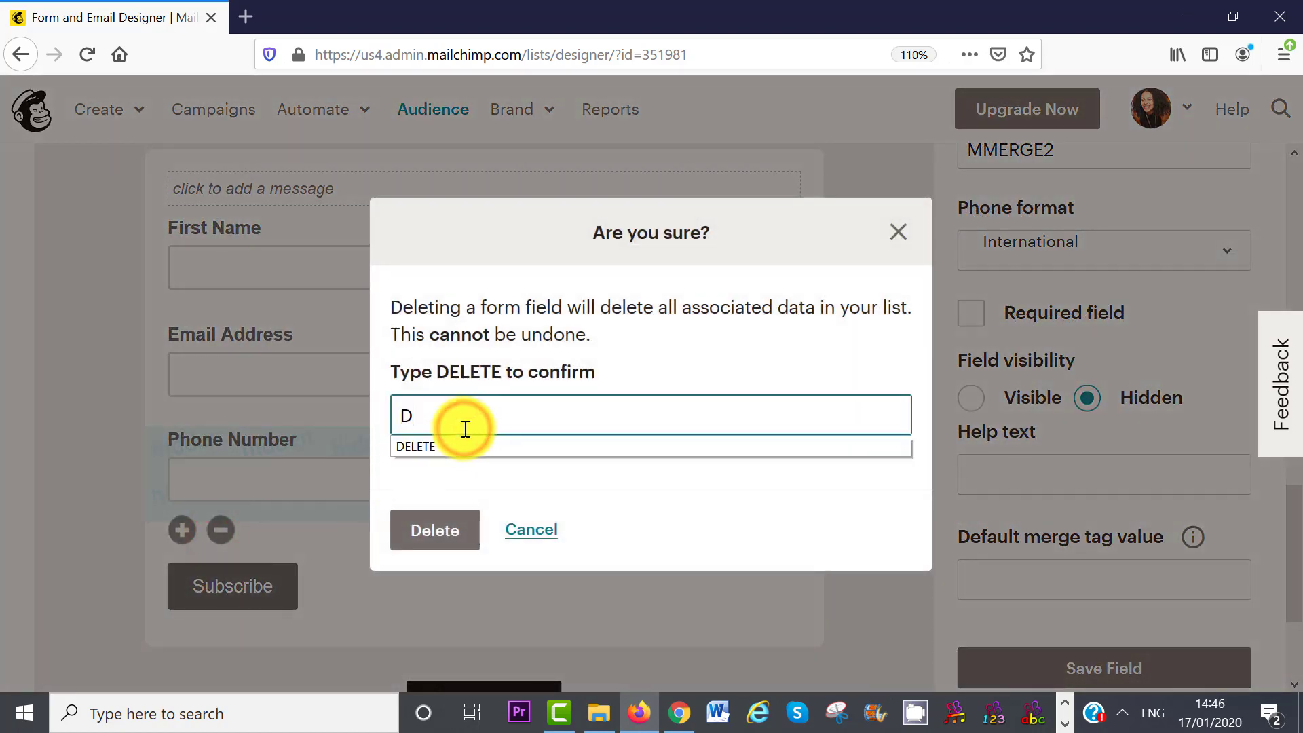
pyautogui.click(448, 444)
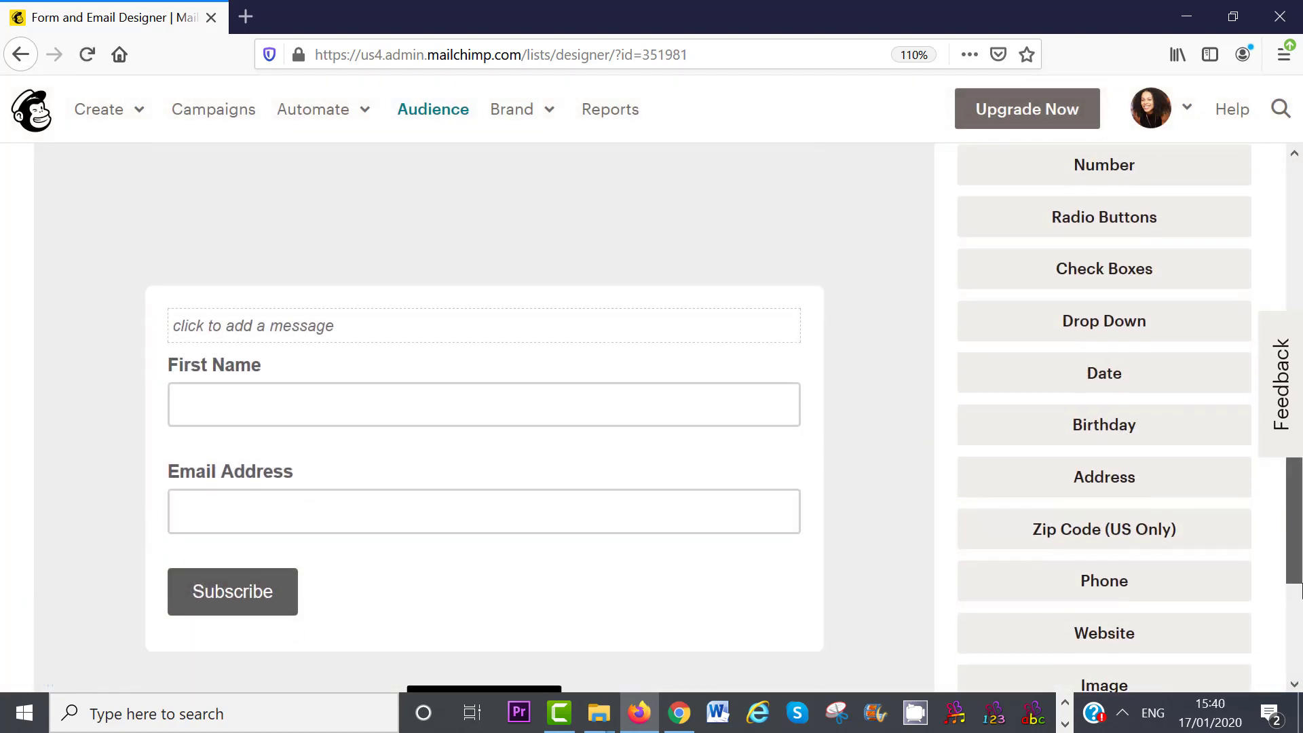
pyautogui.moveTo(1301, 585); pyautogui.dragTo(1291, 480)
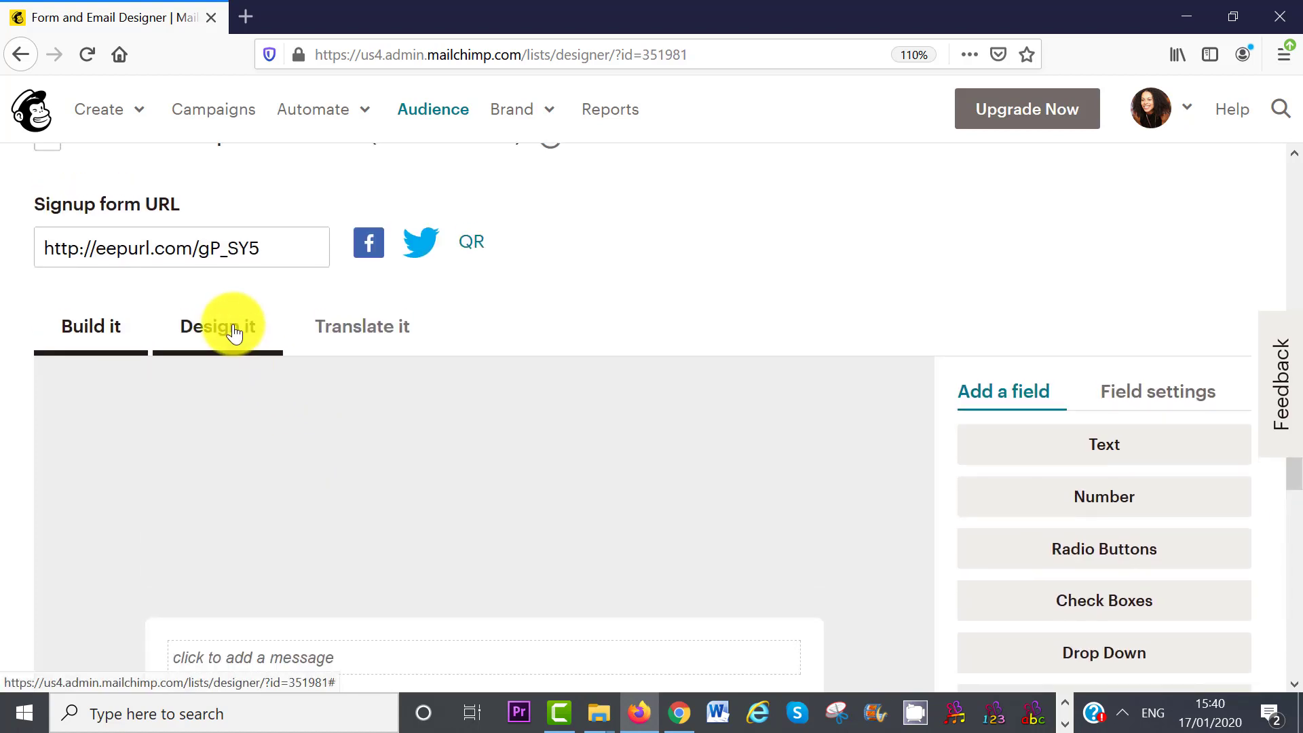
# - Change the form's page background from grey #eeeeee to light cyan #e6fdfd
pyautogui.click(234, 333)
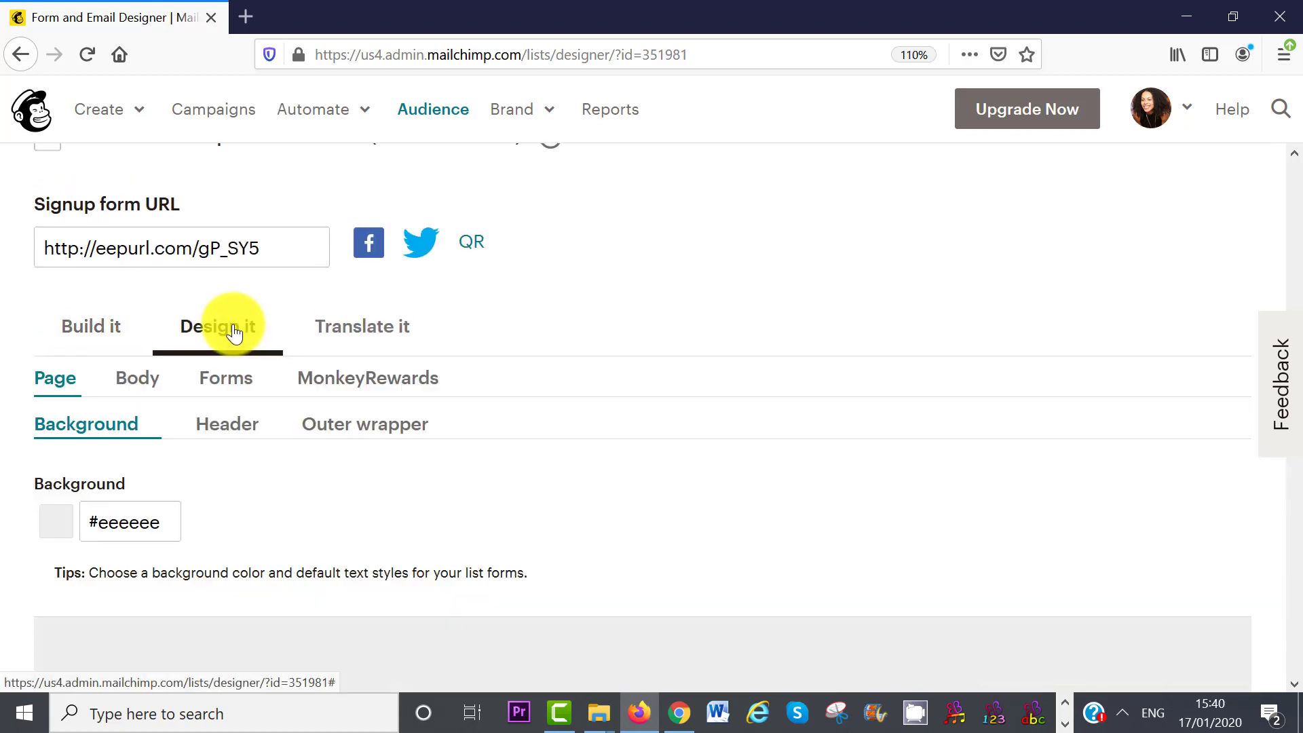
pyautogui.click(111, 523)
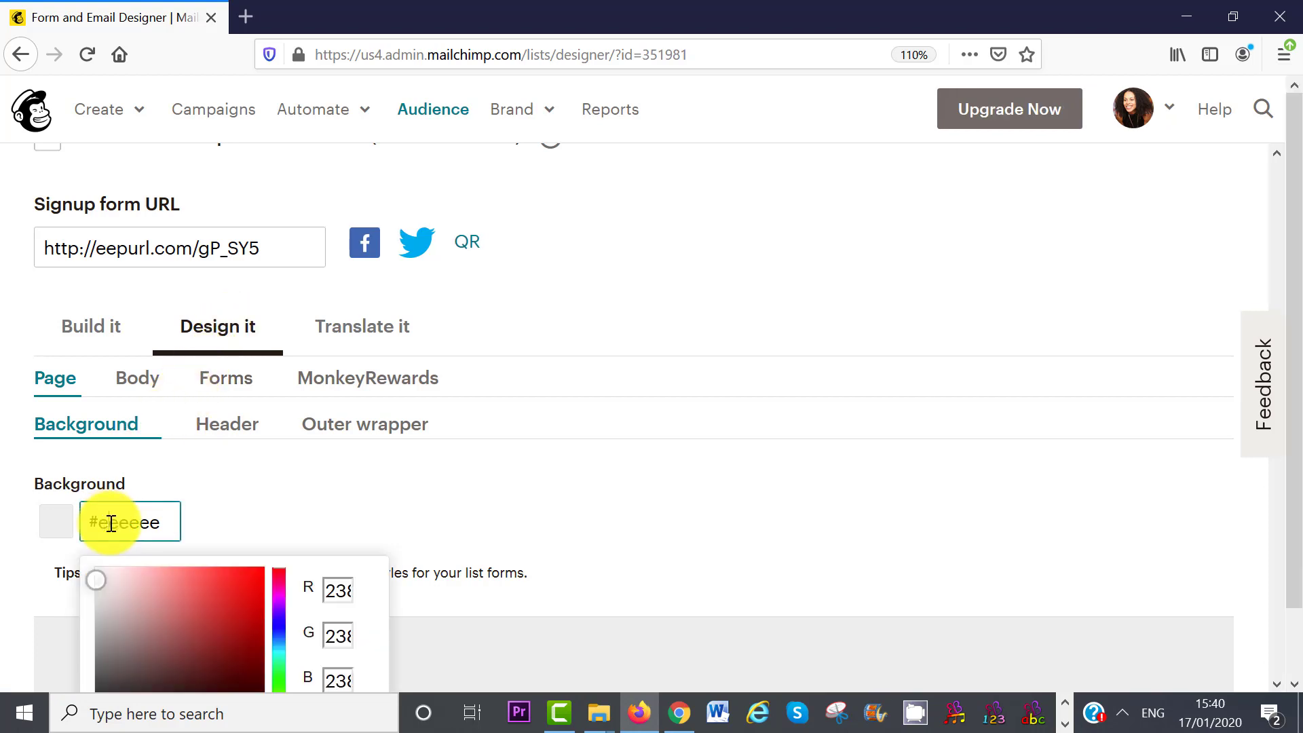
pyautogui.scroll(-2, 1295, 499)
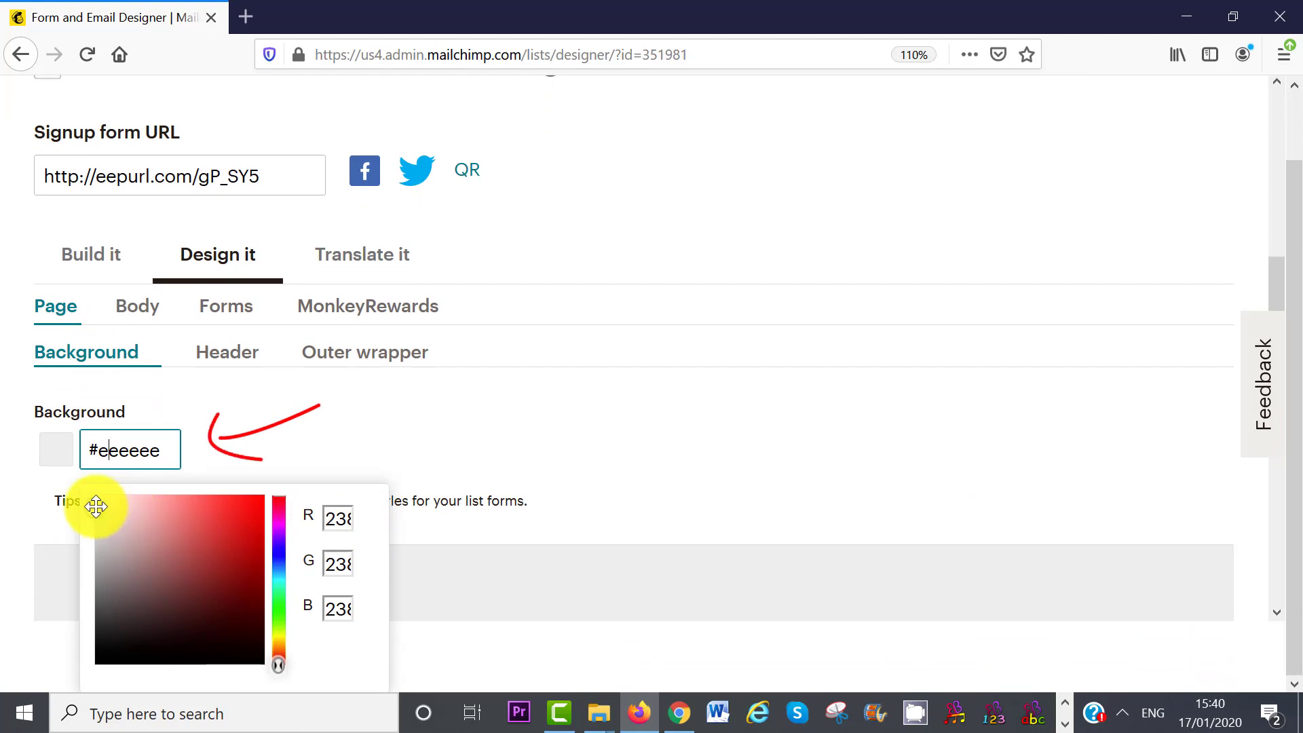
pyautogui.click(95, 506)
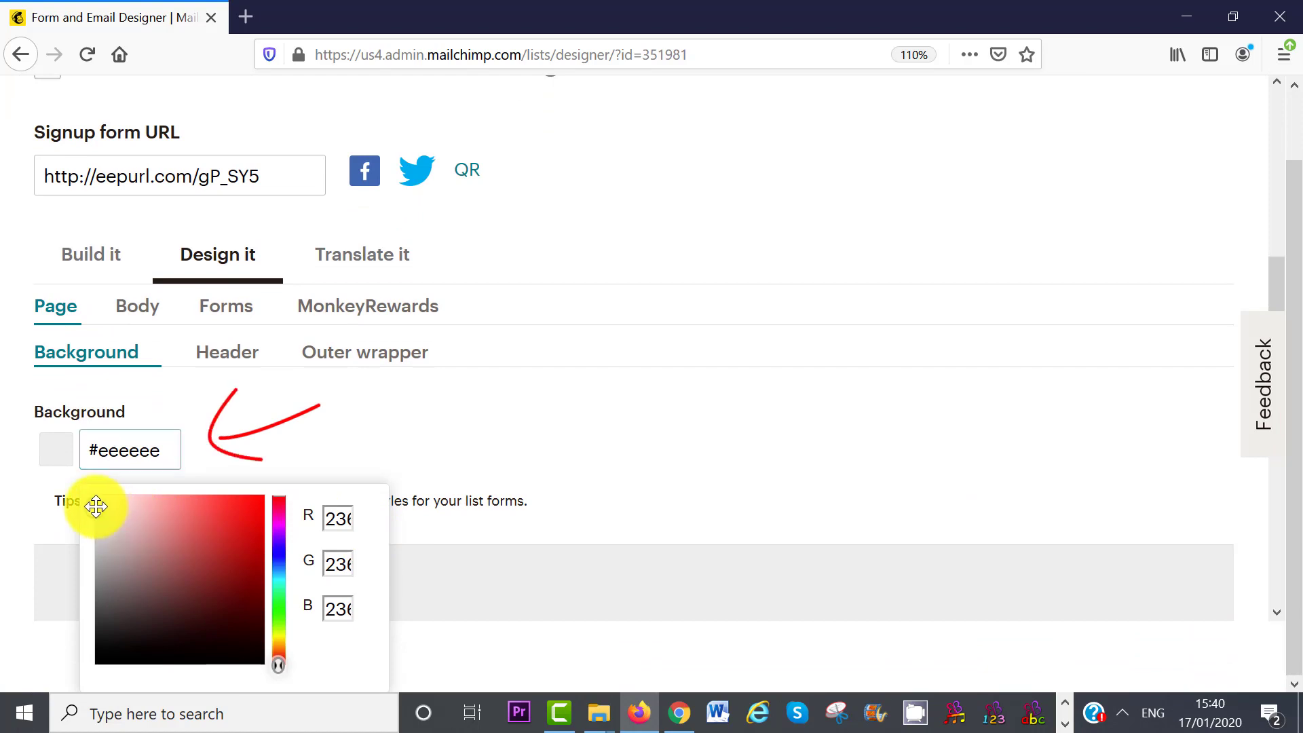
pyautogui.click(278, 577)
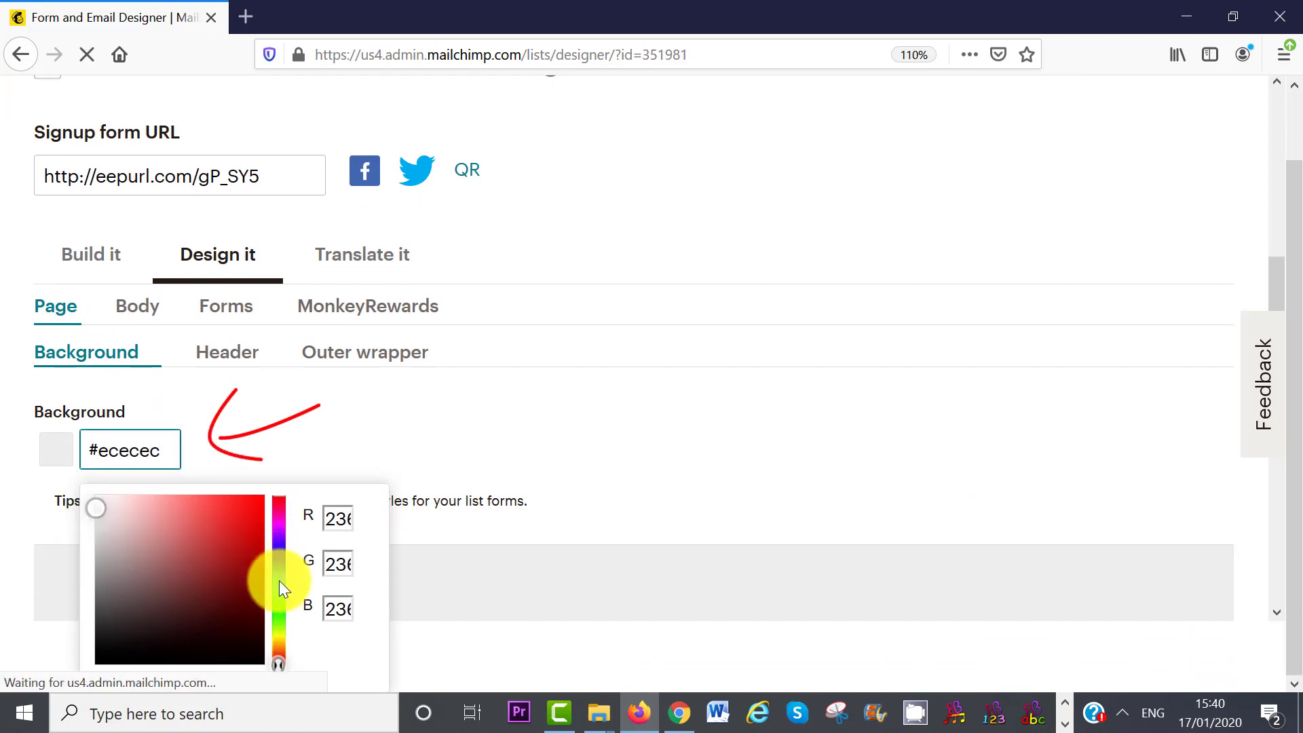
pyautogui.click(113, 497)
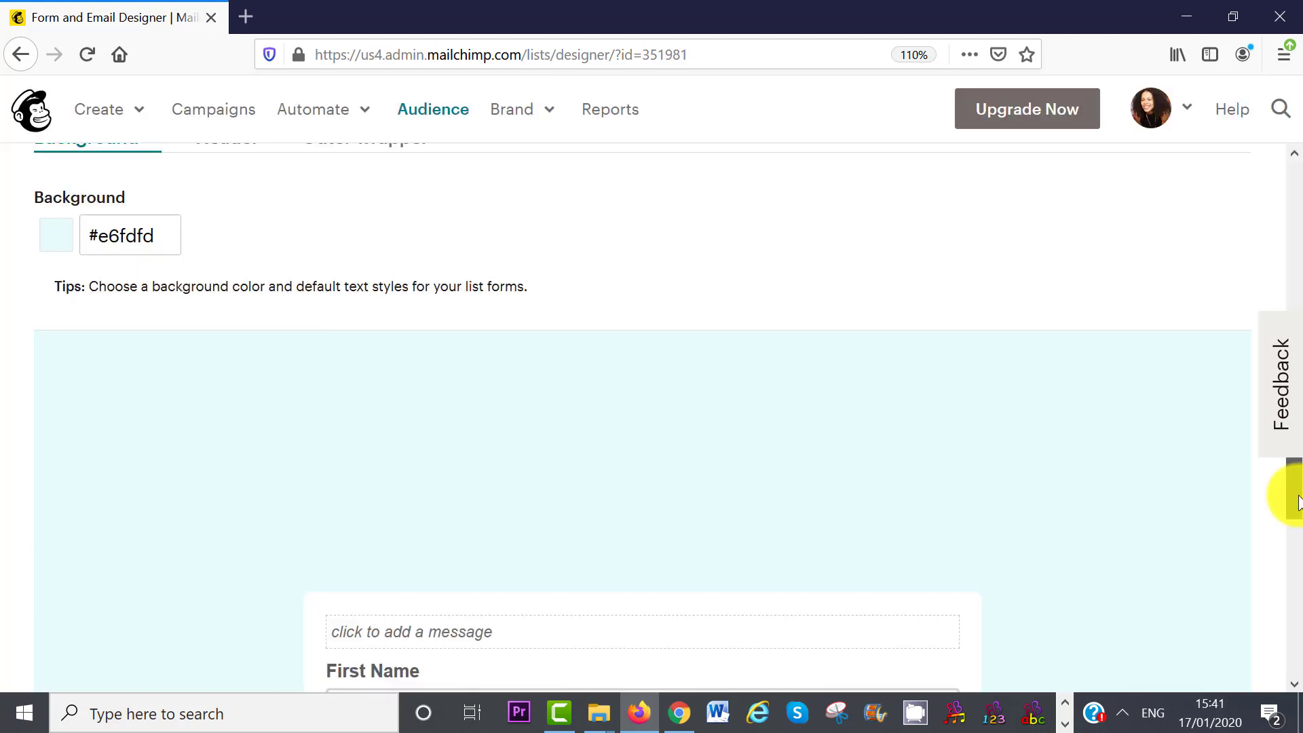
pyautogui.moveTo(1296, 497); pyautogui.dragTo(1301, 593)
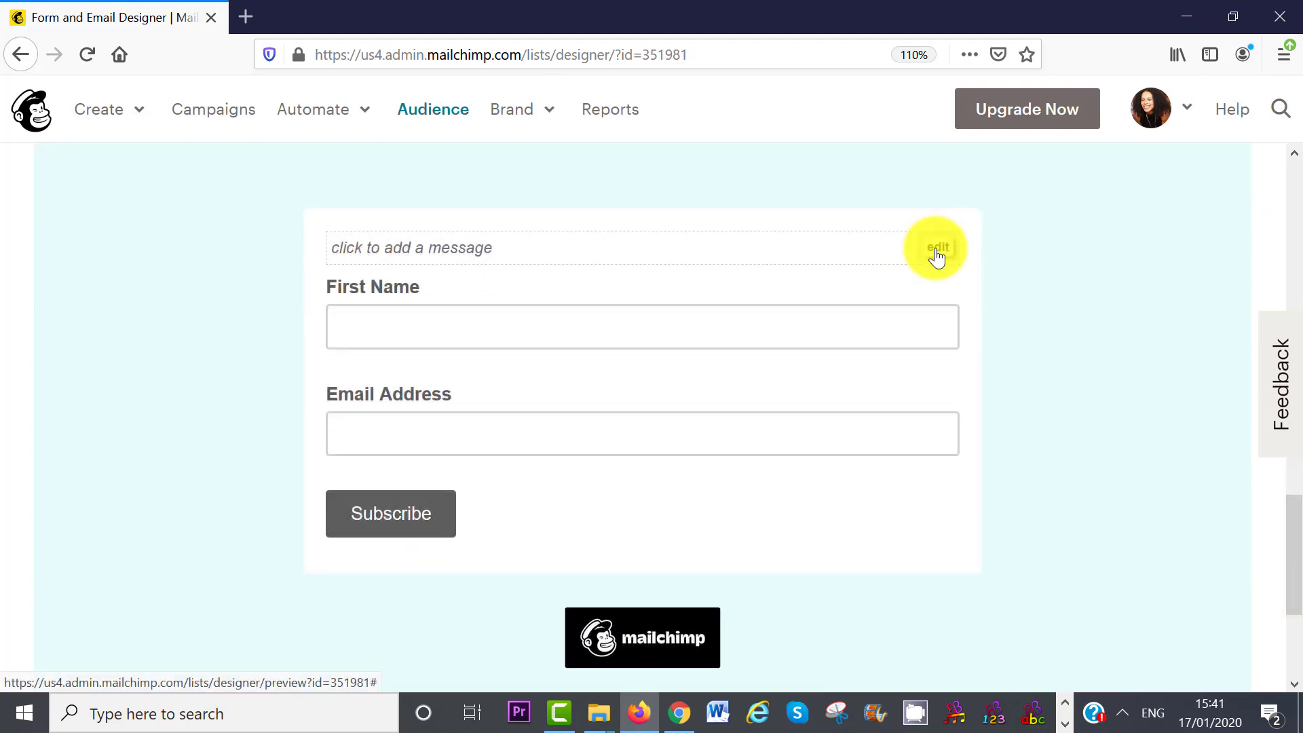
# - Upload the 15 Free Healthy Recipes image into the form's message block
pyautogui.click(937, 251)
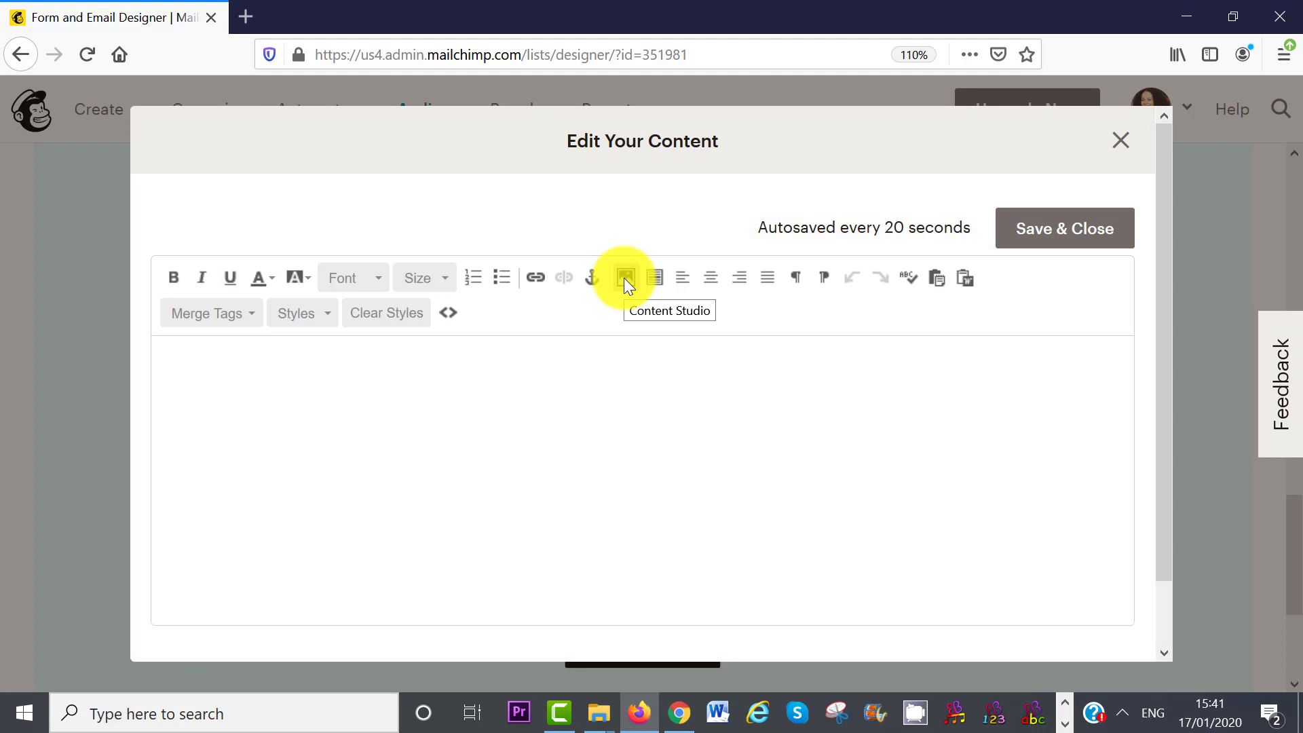
pyautogui.click(624, 278)
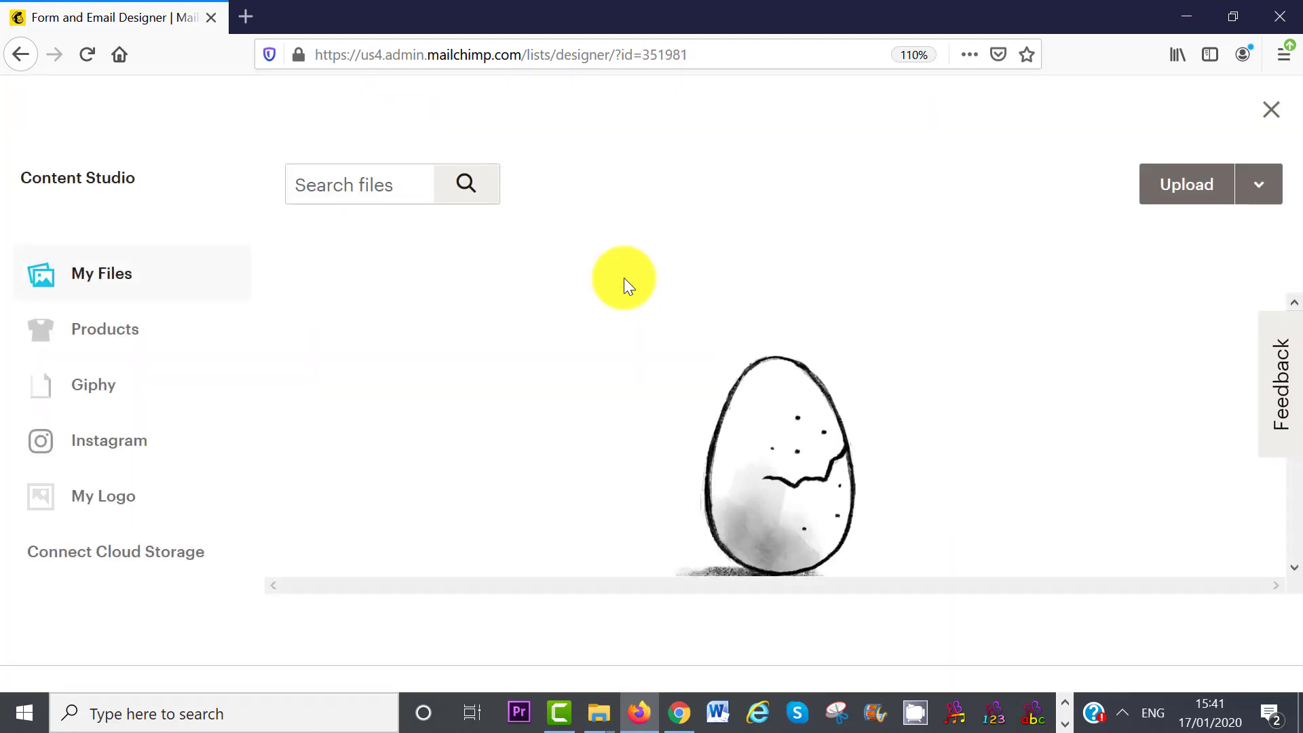
pyautogui.click(1168, 197)
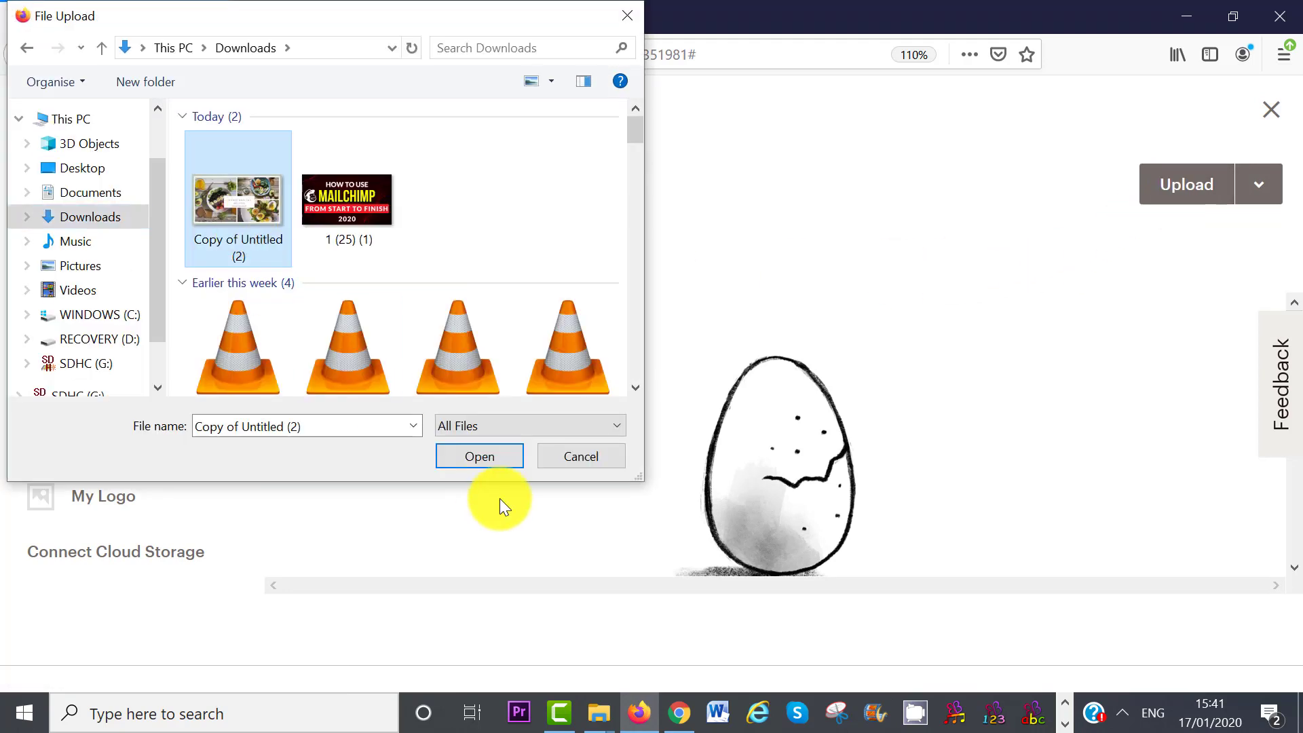
pyautogui.click(473, 457)
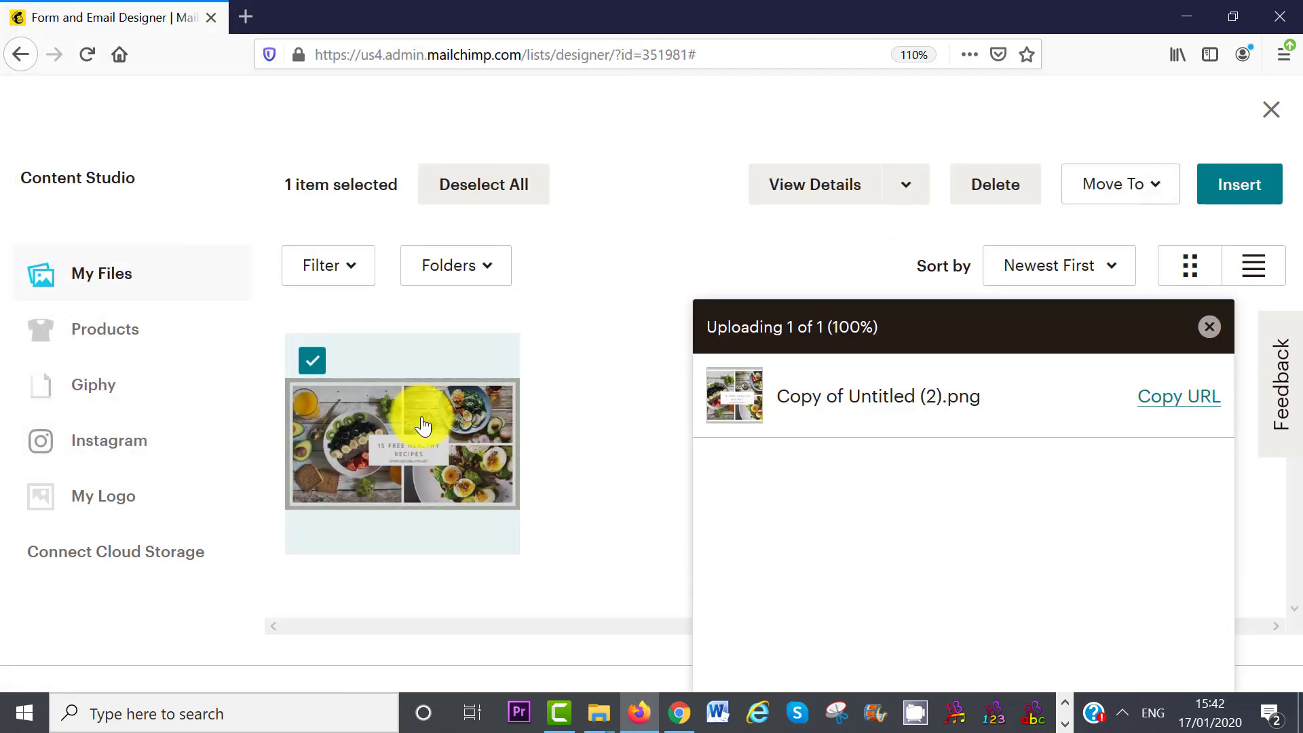
pyautogui.click(1251, 196)
# - Set the image width to 300 px, insert it, and save the form content
pyautogui.click(25, 444)
pyautogui.write('300')
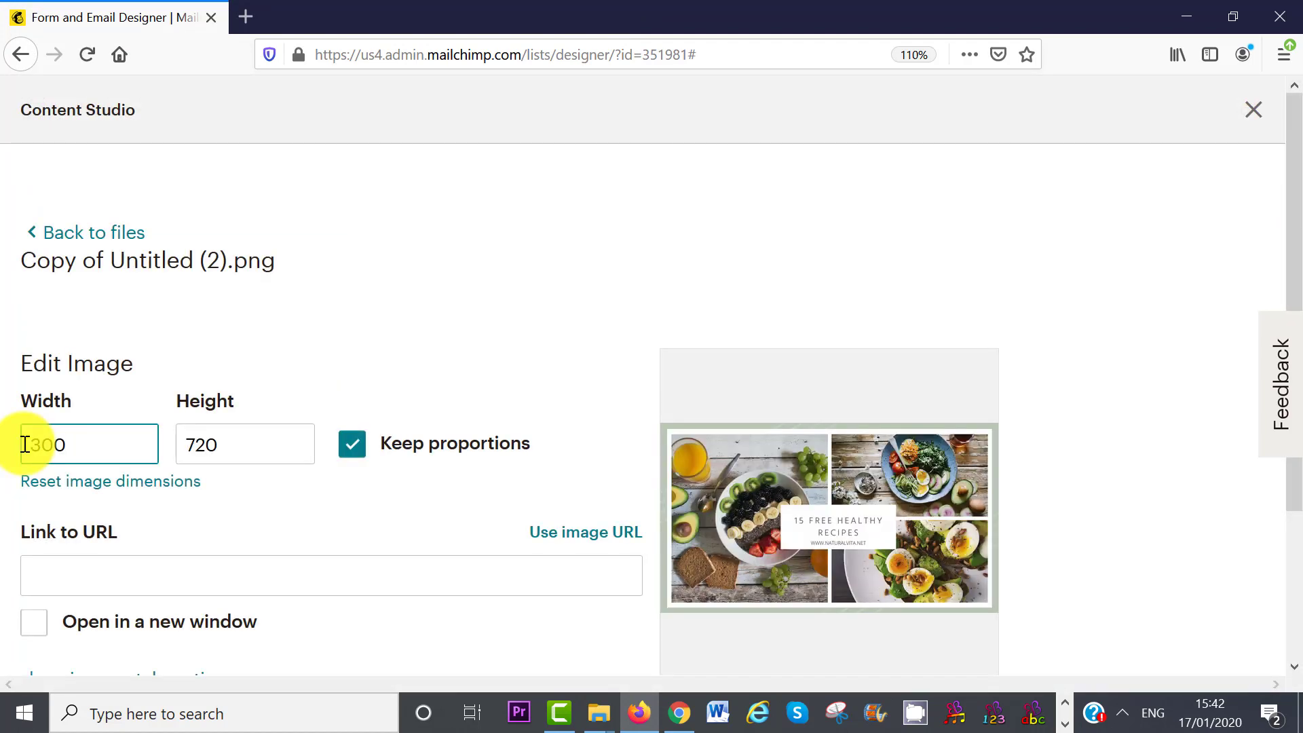
pyautogui.click(322, 509)
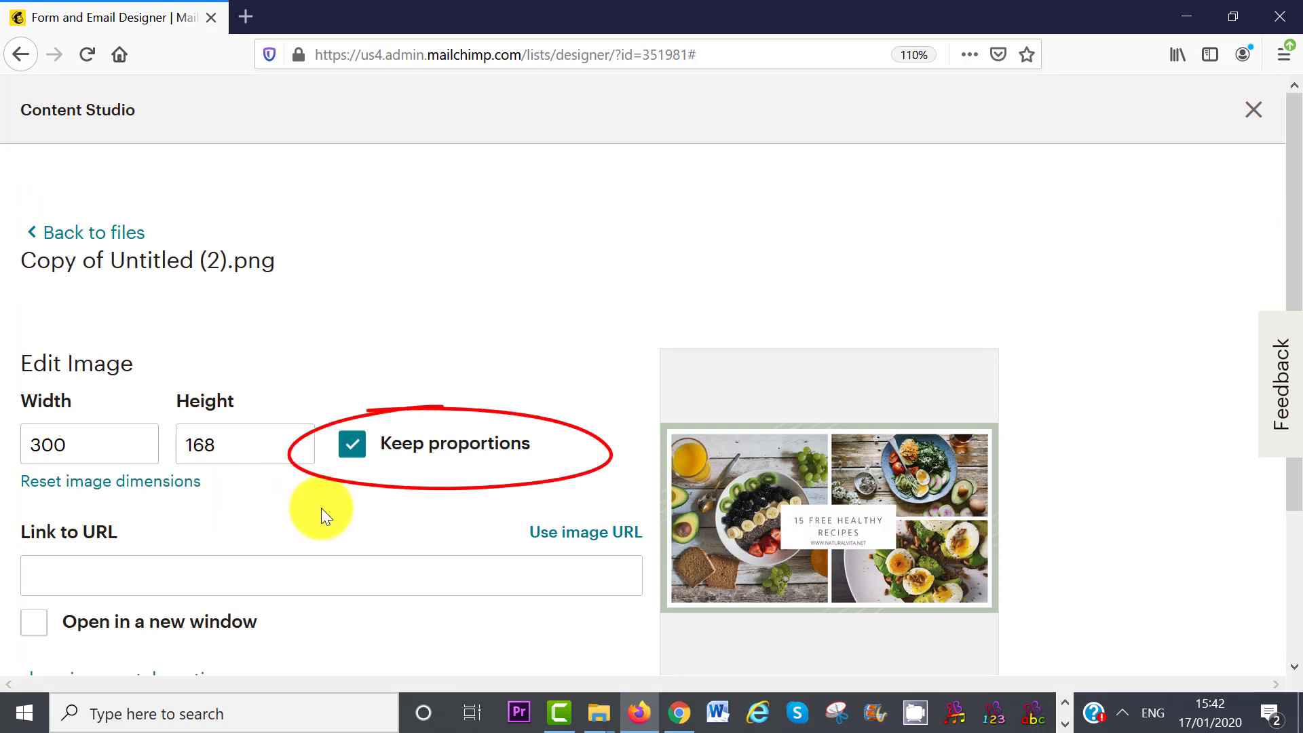
pyautogui.scroll(-3, 1279, 348)
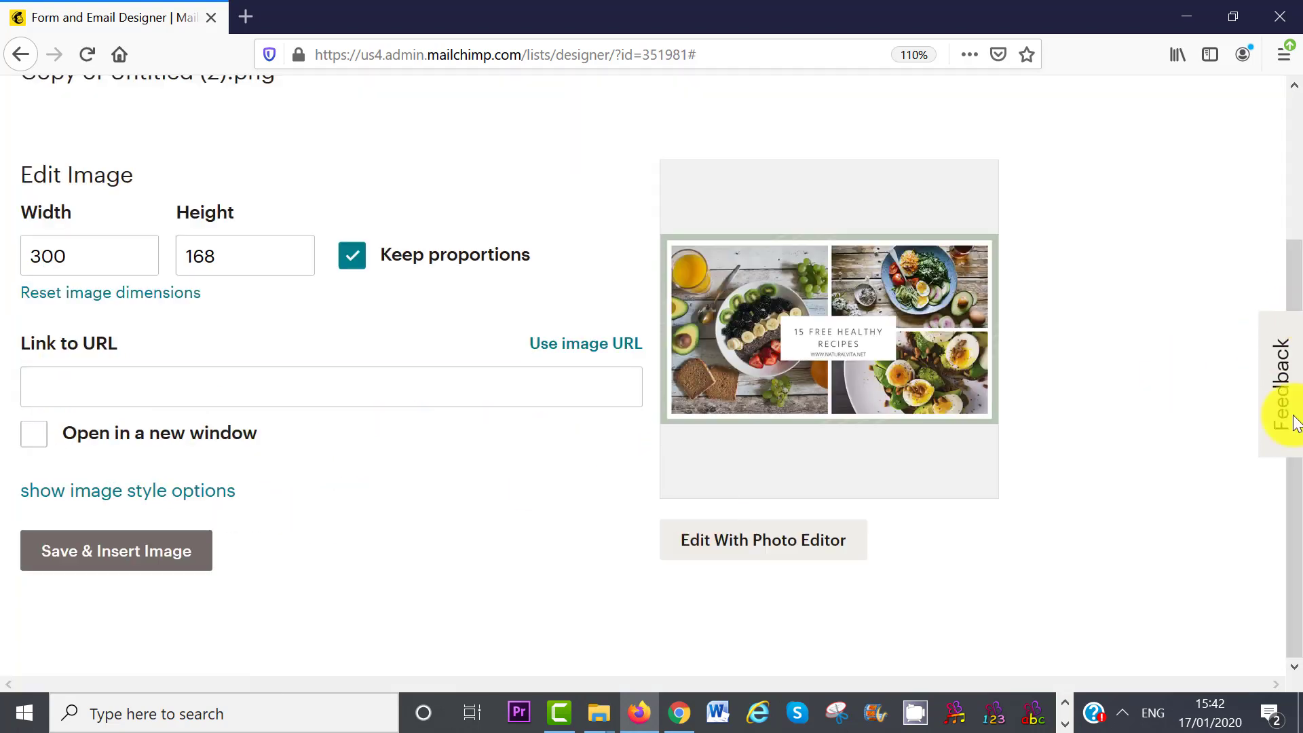
pyautogui.click(103, 564)
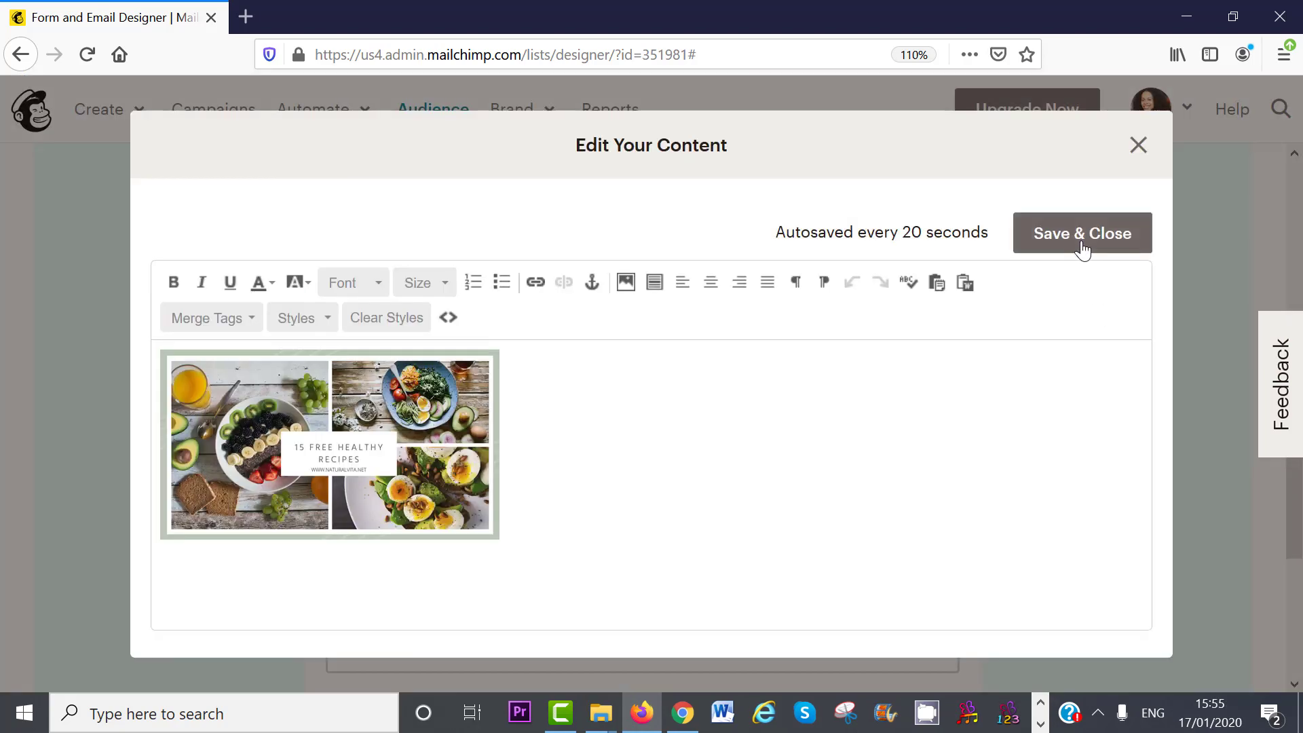
pyautogui.click(1082, 234)
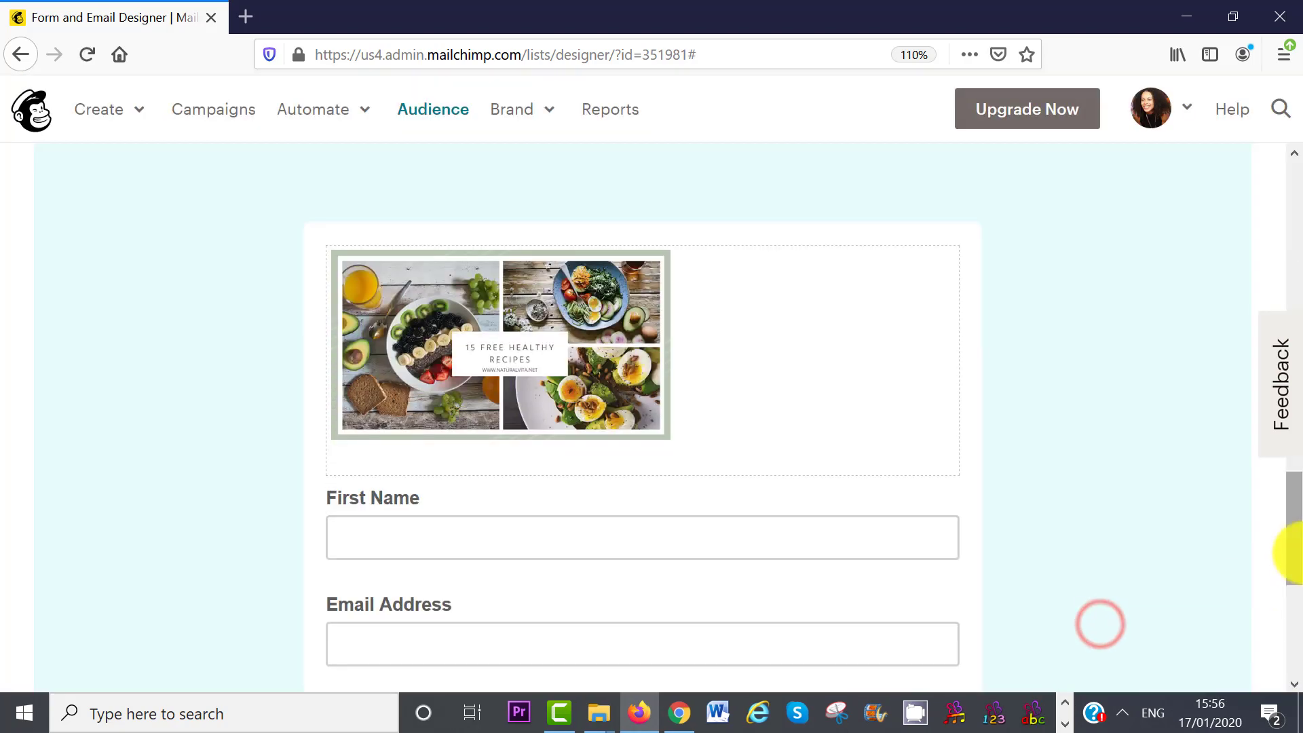
pyautogui.moveTo(1295, 552); pyautogui.dragTo(1291, 388)
# - Change the Subscribe button label to 'Get Access' and save the translation settings
pyautogui.click(362, 375)
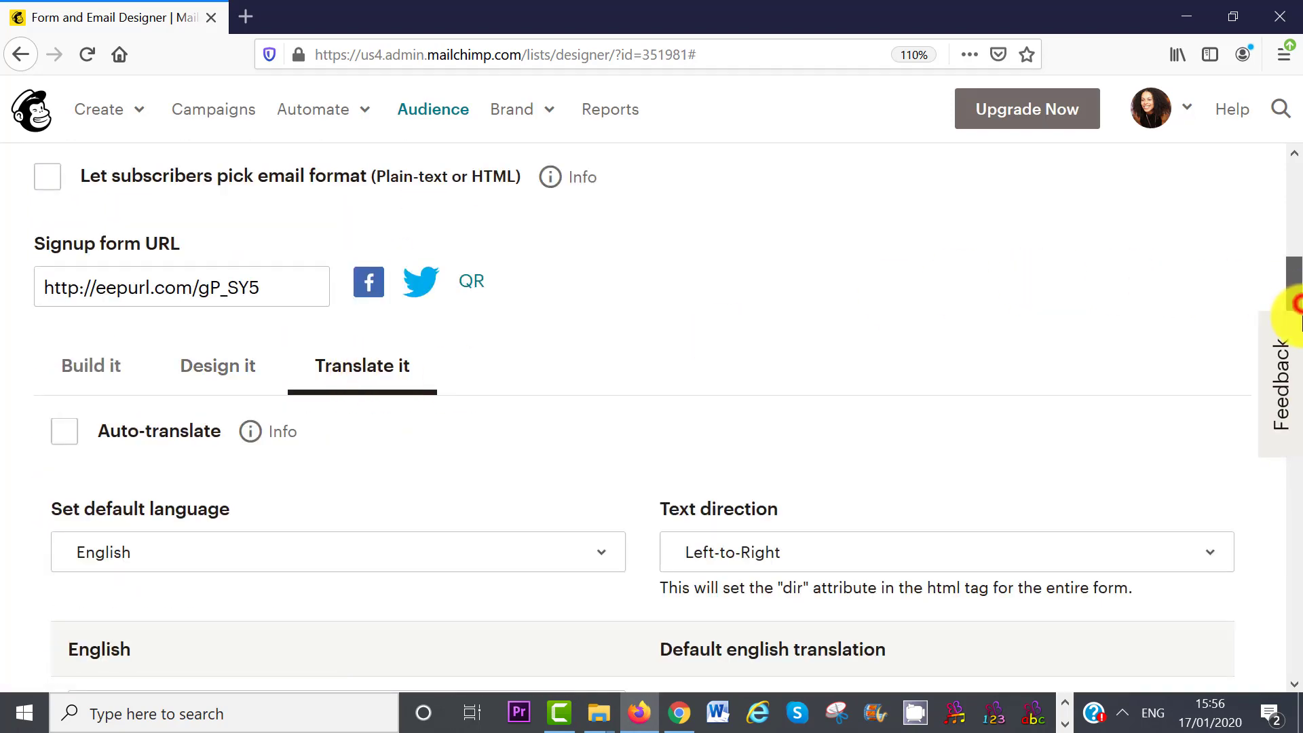
pyautogui.moveTo(1291, 277); pyautogui.dragTo(1292, 397)
pyautogui.scroll(-8, 1285, 399)
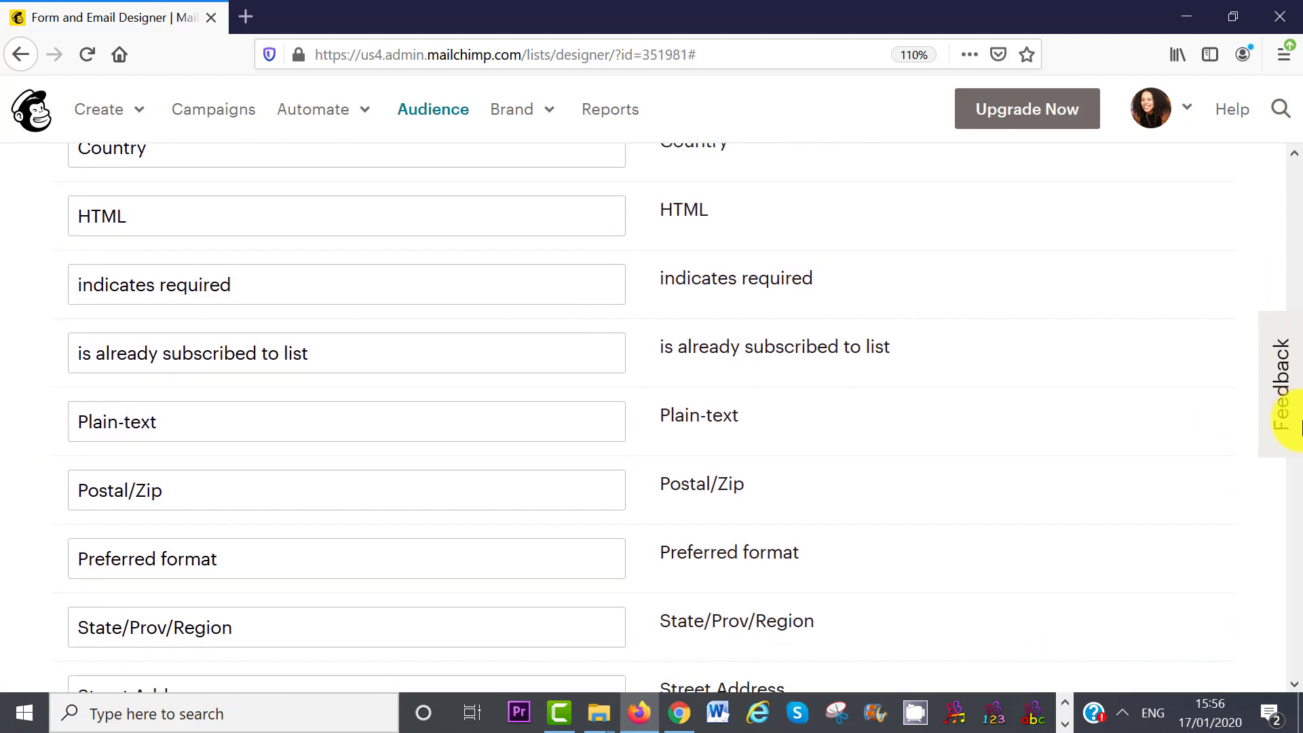
pyautogui.doubleClick(67, 358)
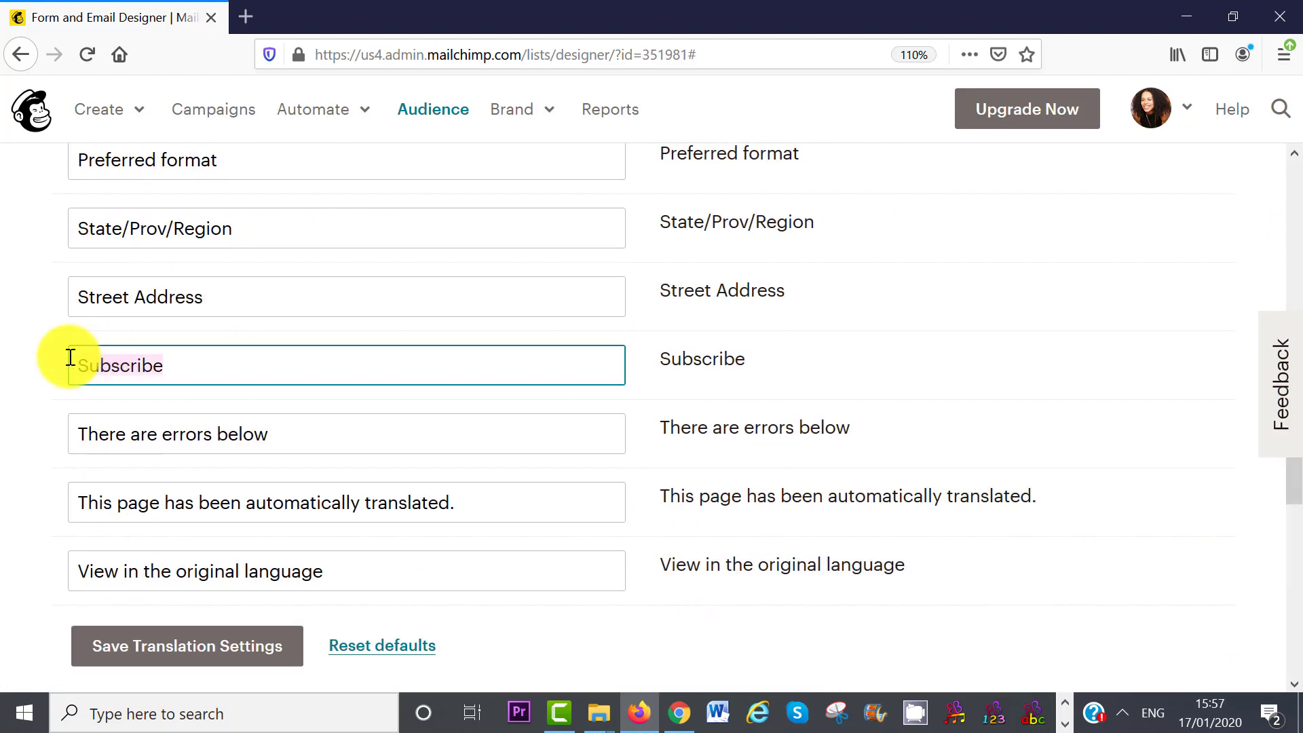
pyautogui.press('BackSpace')
pyautogui.write('Get Access')
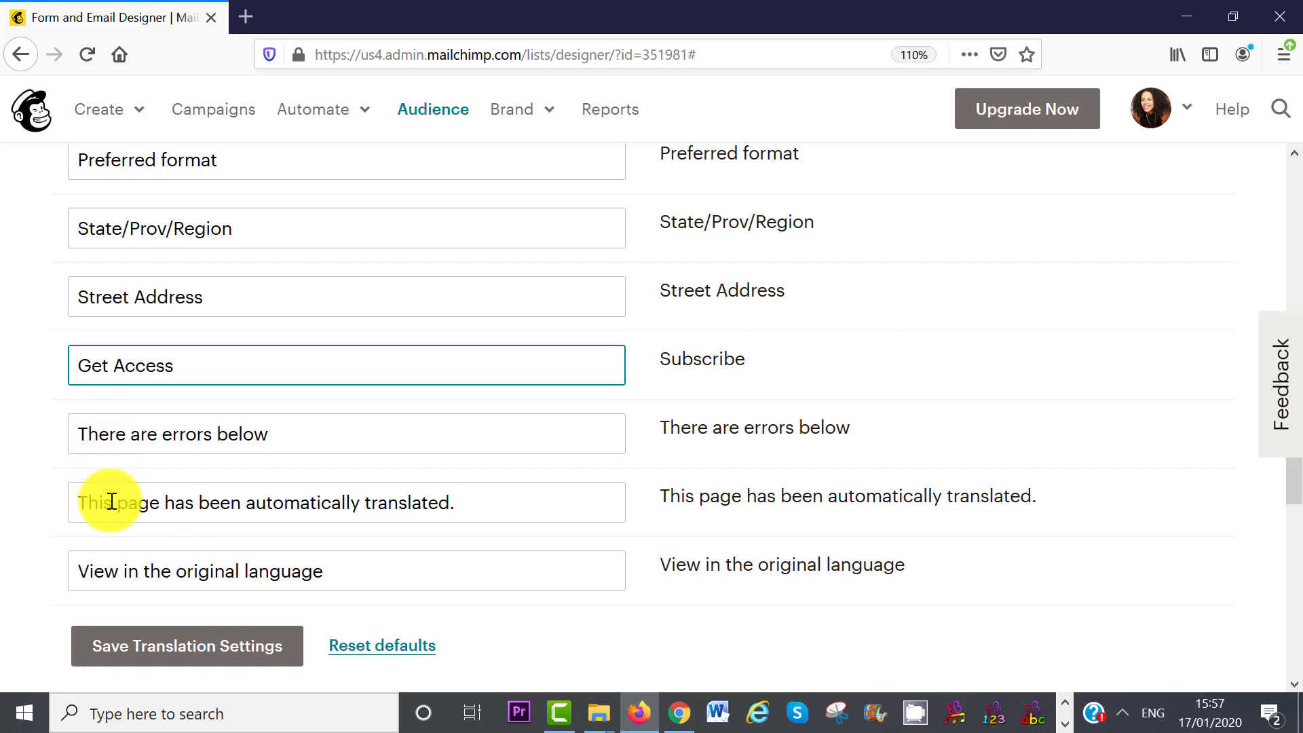
pyautogui.click(129, 641)
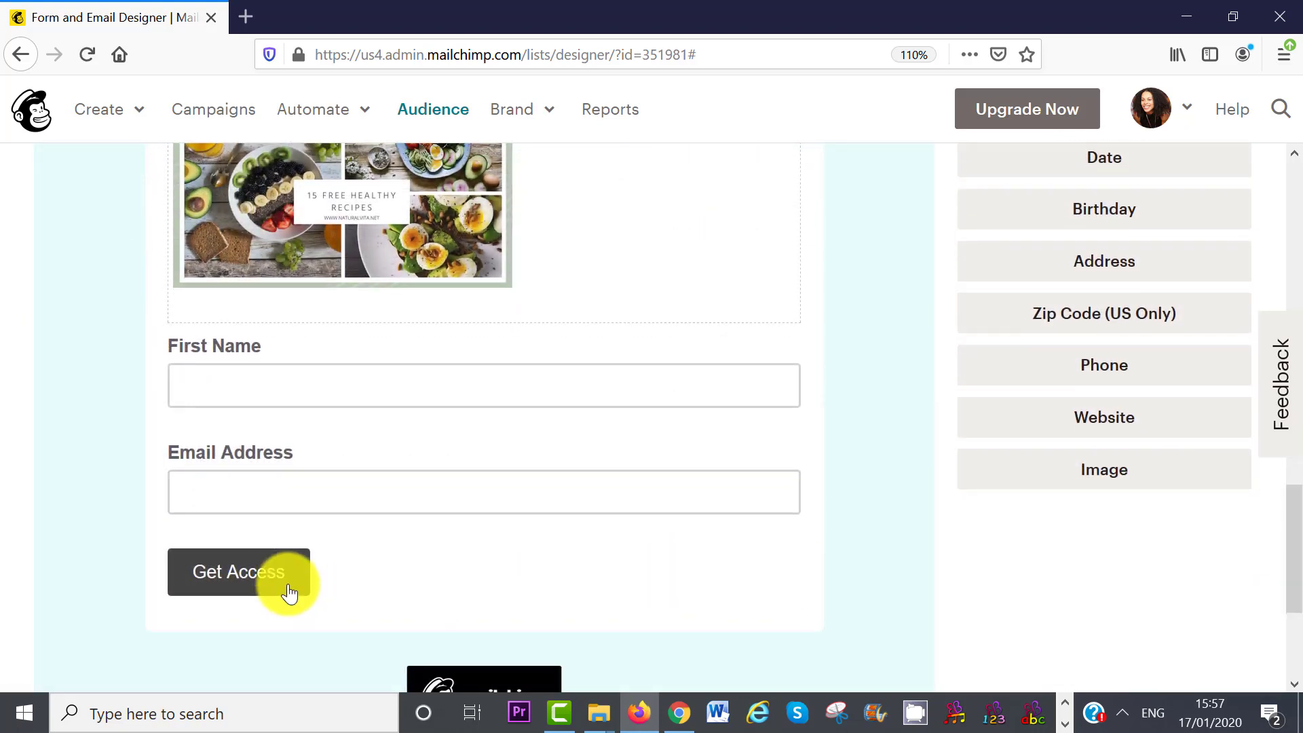
pyautogui.moveTo(1299, 597); pyautogui.dragTo(1299, 540)
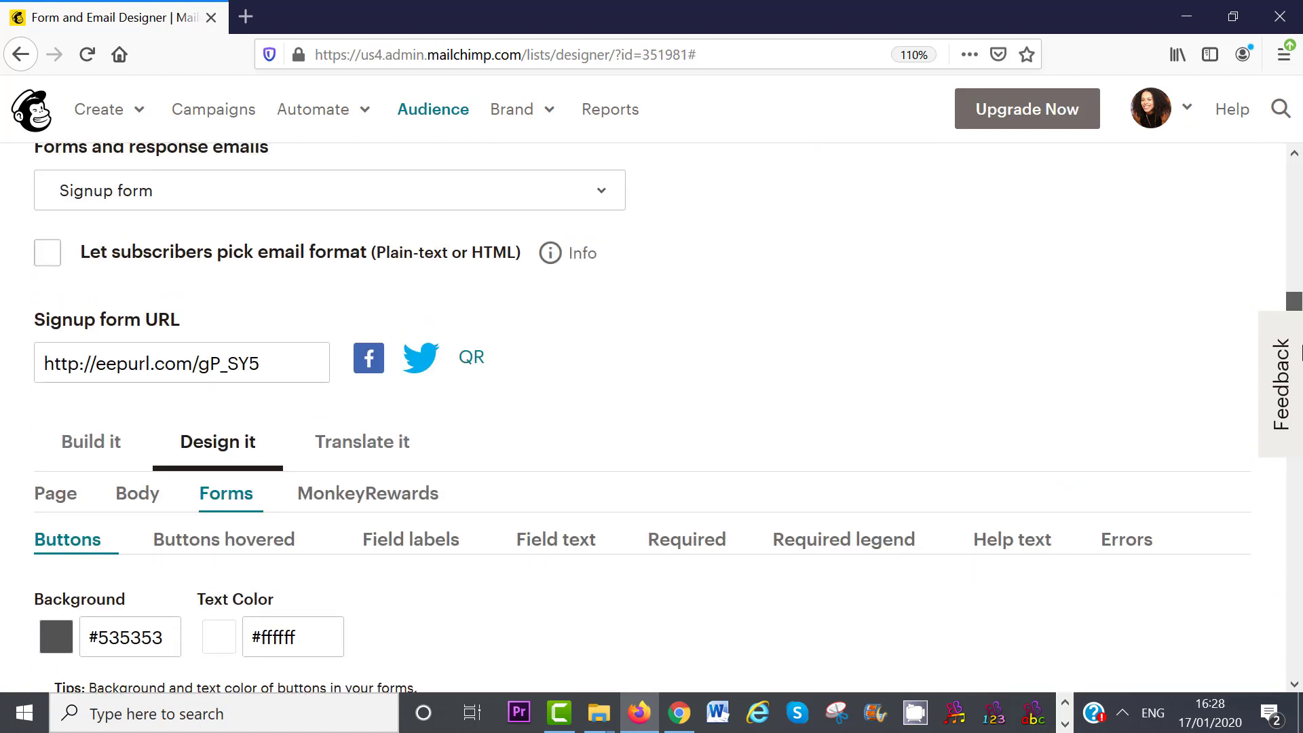
# - Load the signup form URL in a new tab to preview it, then return to the designer
pyautogui.scroll(1, 597, 307)
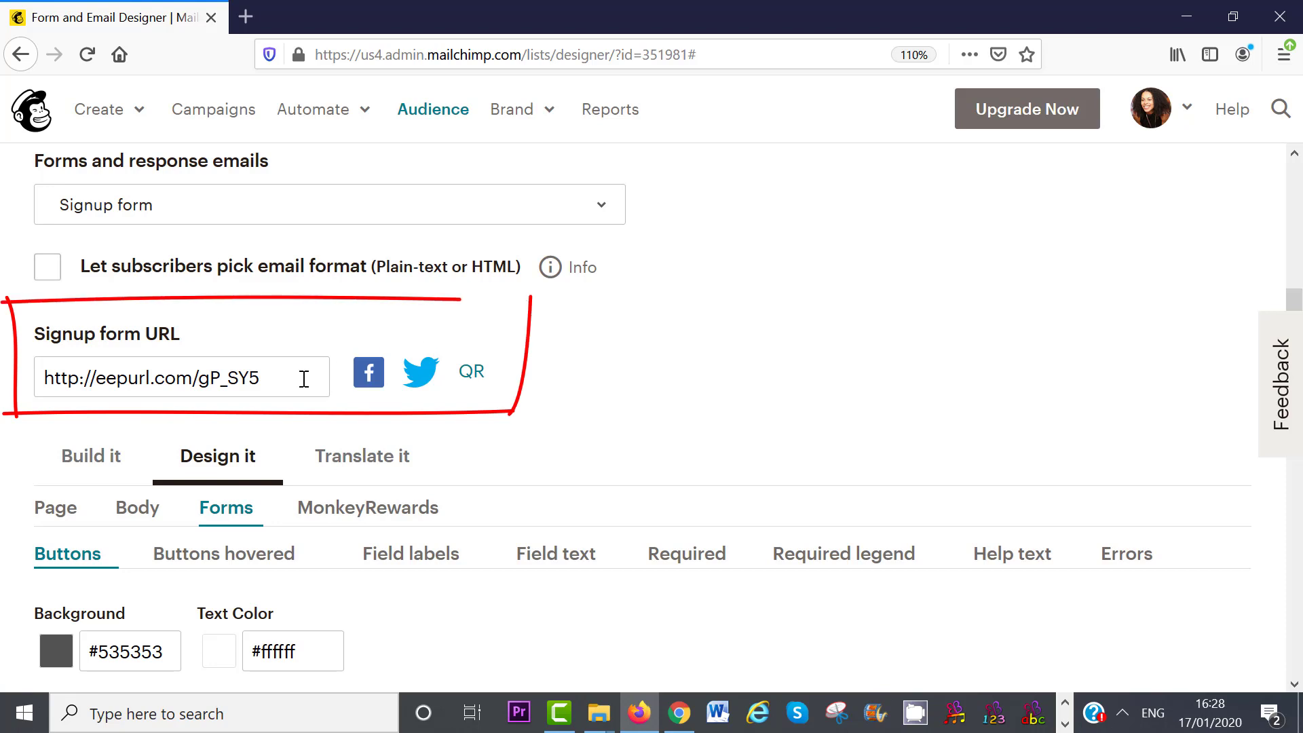
pyautogui.moveTo(257, 378); pyautogui.dragTo(34, 373)
pyautogui.hotkey('ctrl', 'c')
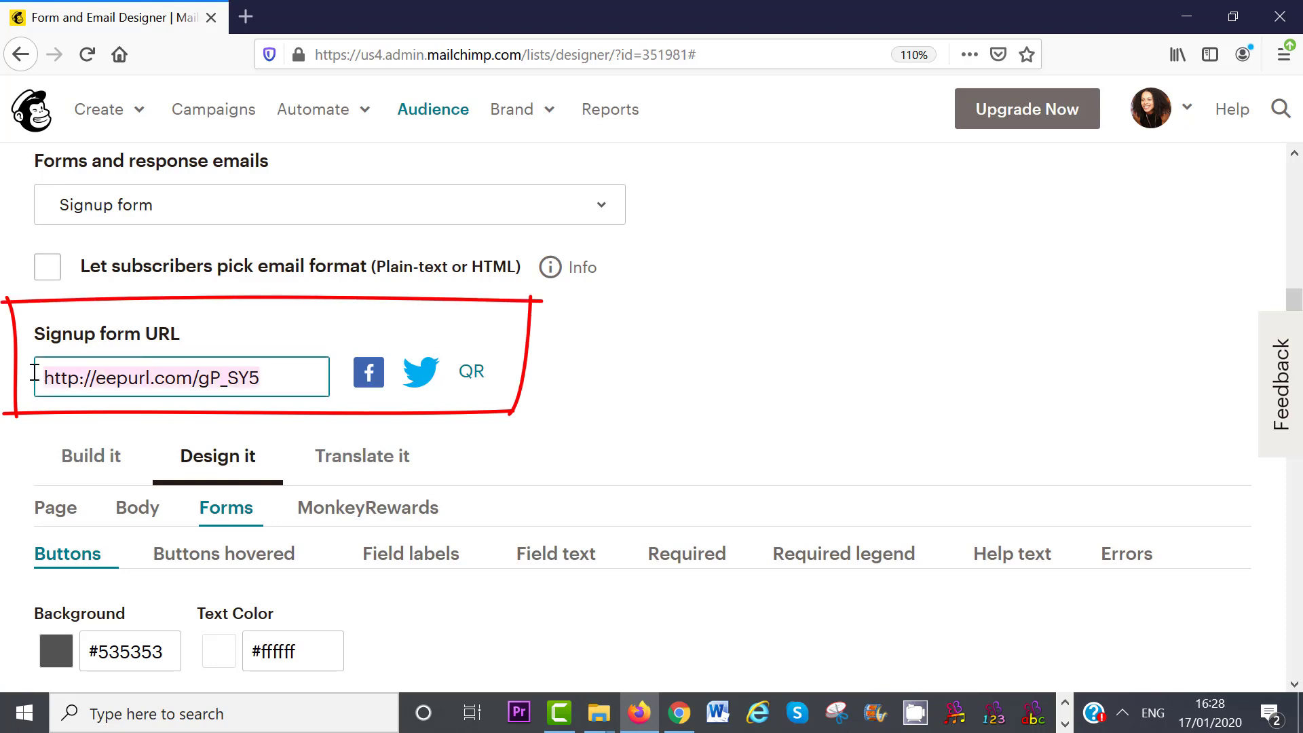
pyautogui.click(241, 20)
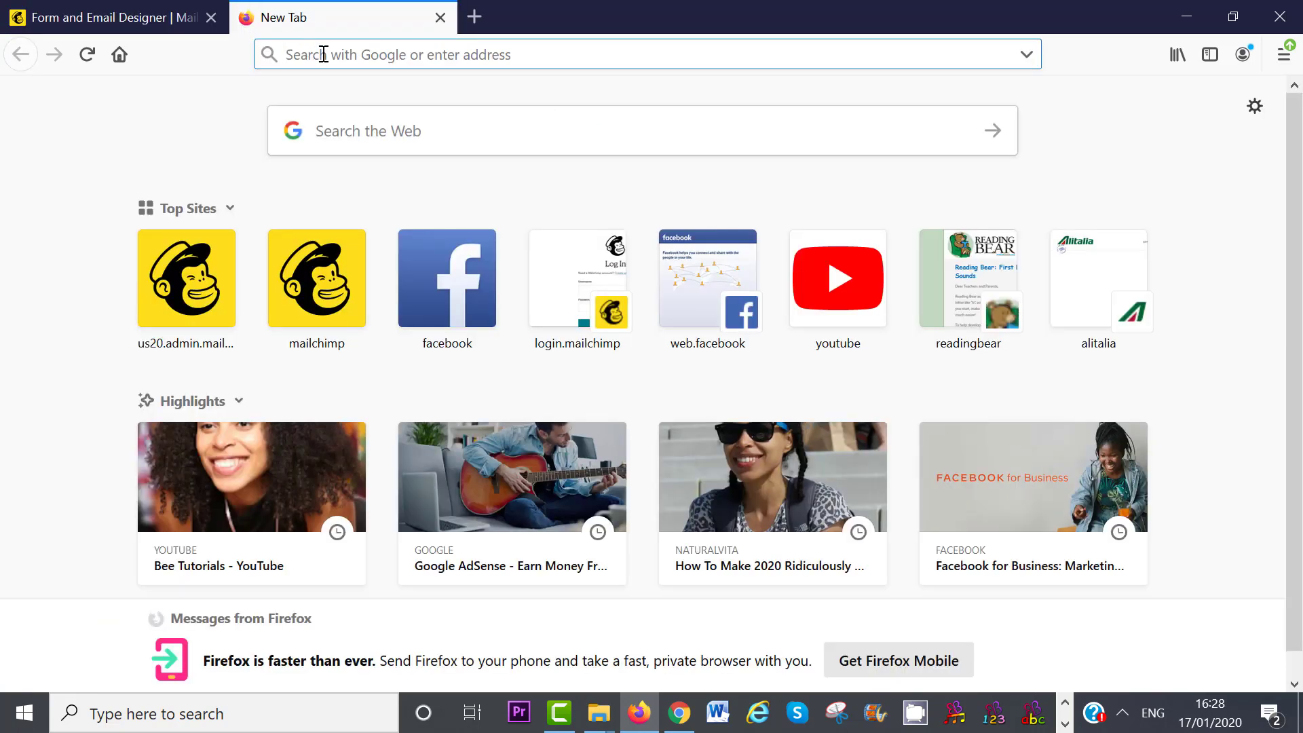
pyautogui.hotkey('ctrl', 'v')
pyautogui.press('Return')
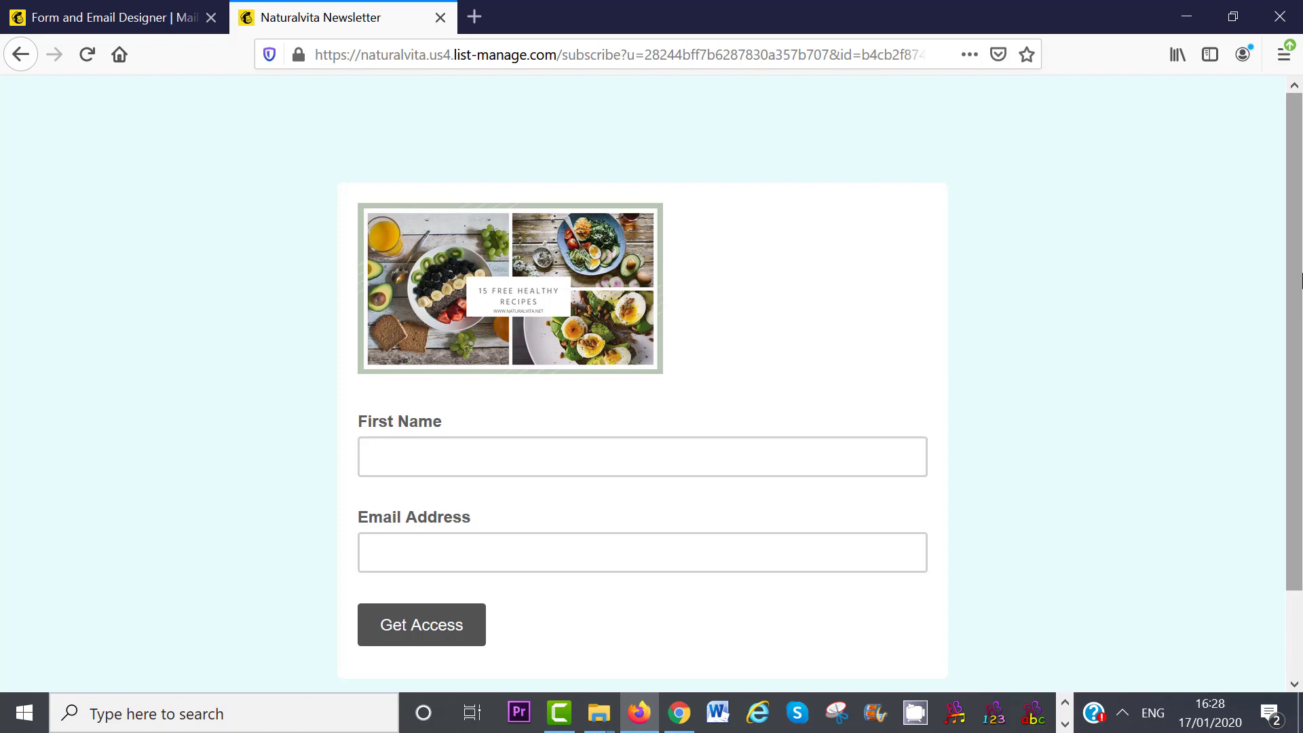
pyautogui.click(139, 19)
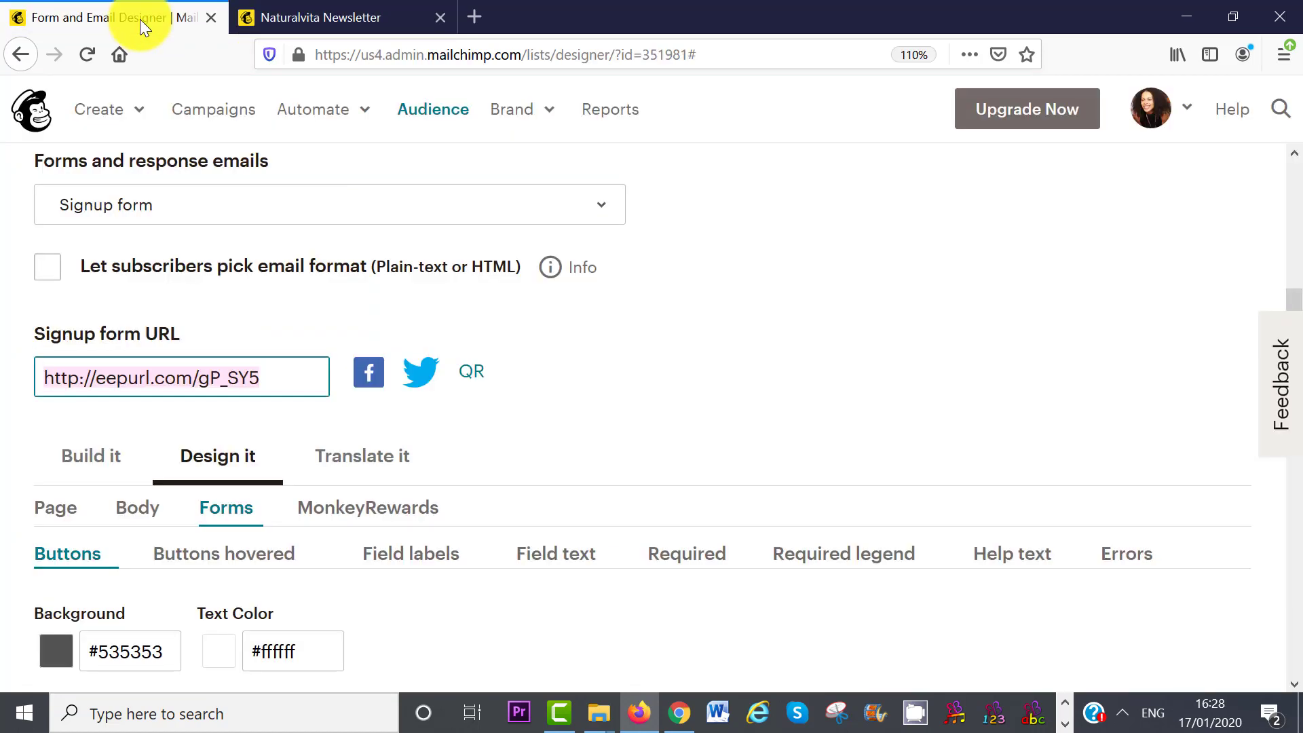
# - Pick another form from the forms and response emails list to edit
pyautogui.click(604, 207)
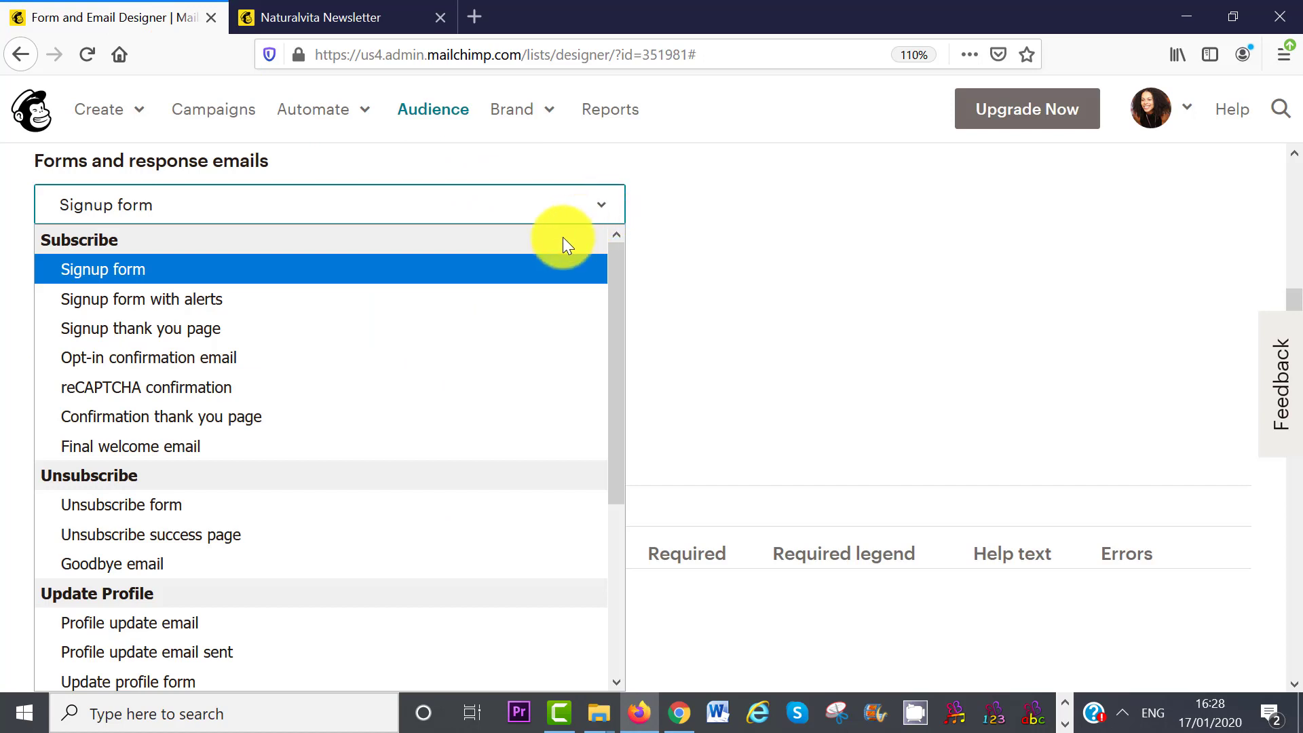
pyautogui.click(166, 328)
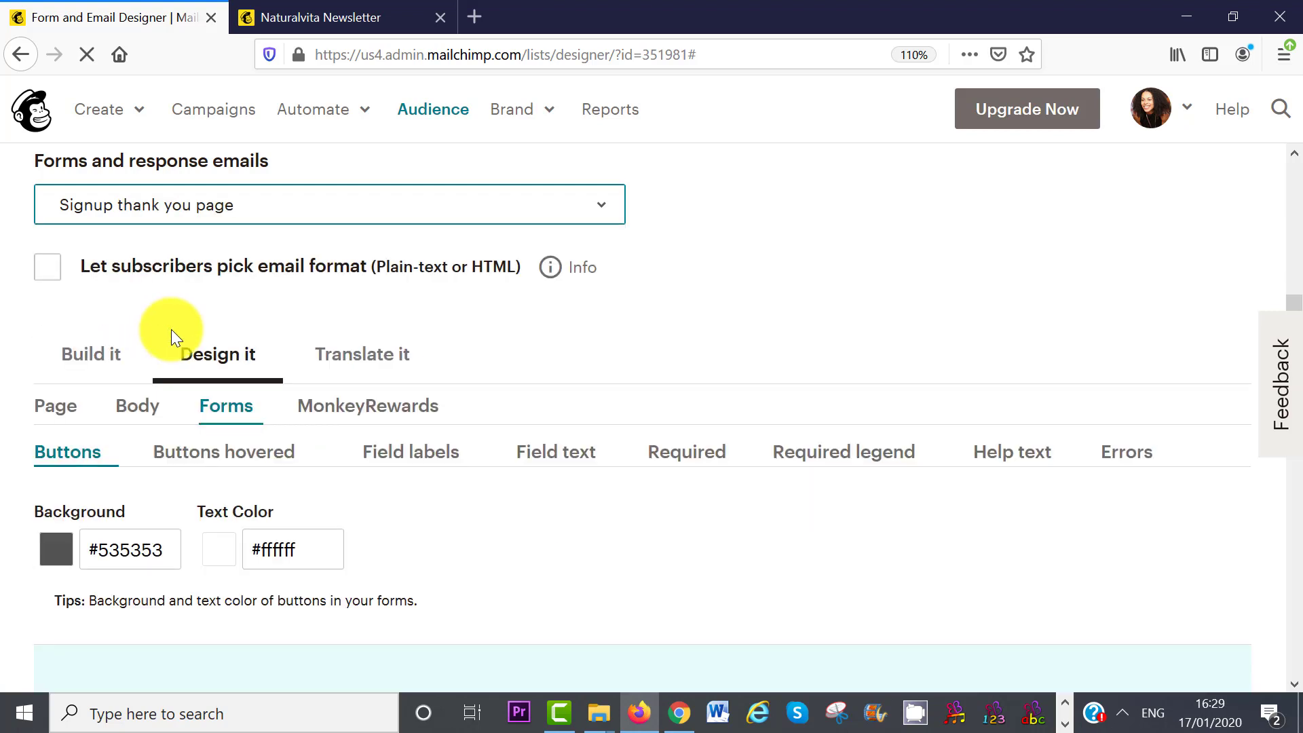
pyautogui.moveTo(1292, 306); pyautogui.dragTo(1299, 505)
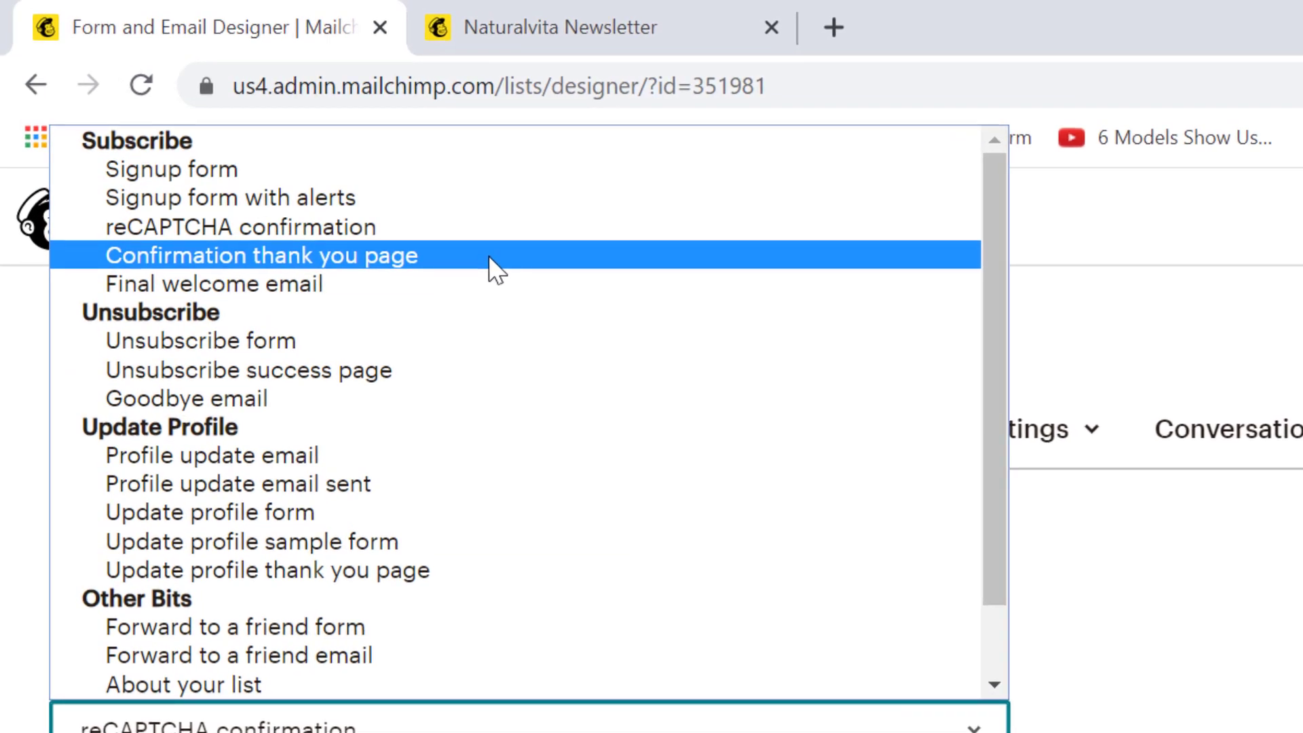
# - Add 'Your free gift is in your inbox' to the Confirmation thank you page and save
pyautogui.click(495, 266)
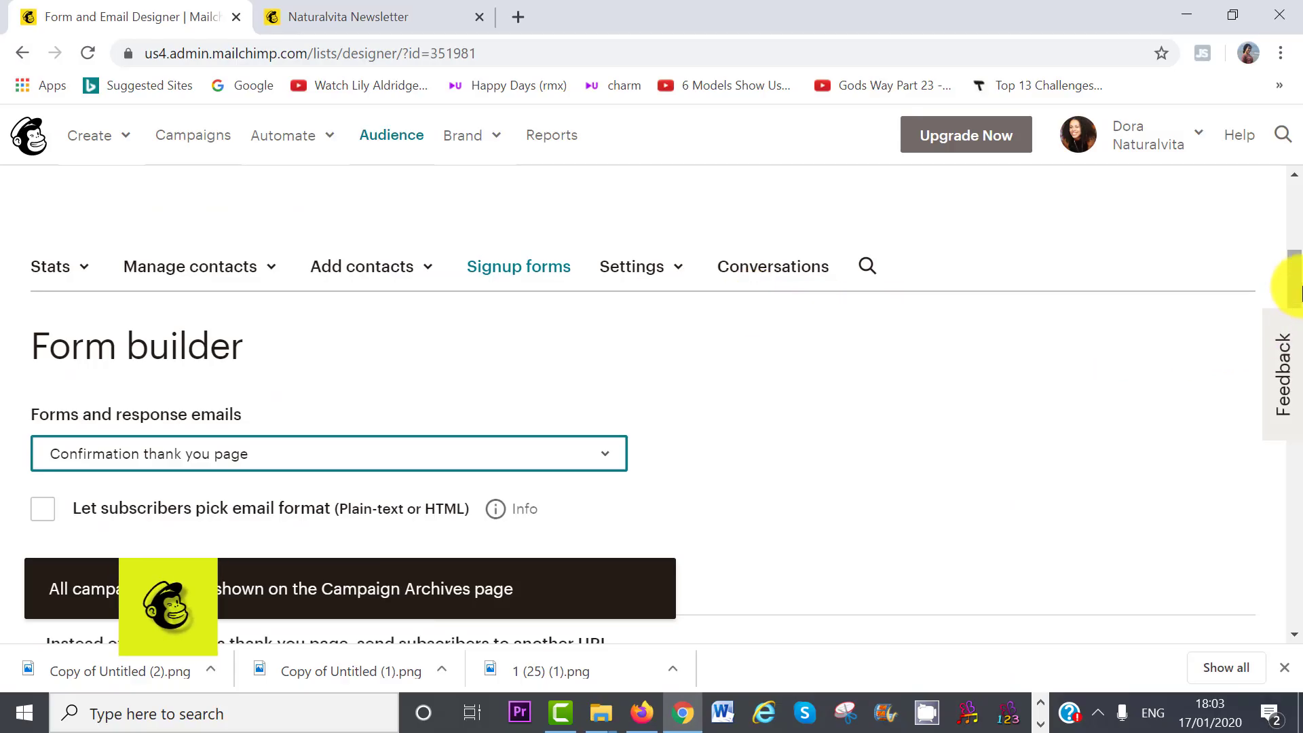
pyautogui.scroll(-7, 1283, 339)
pyautogui.scroll(-5, 1289, 407)
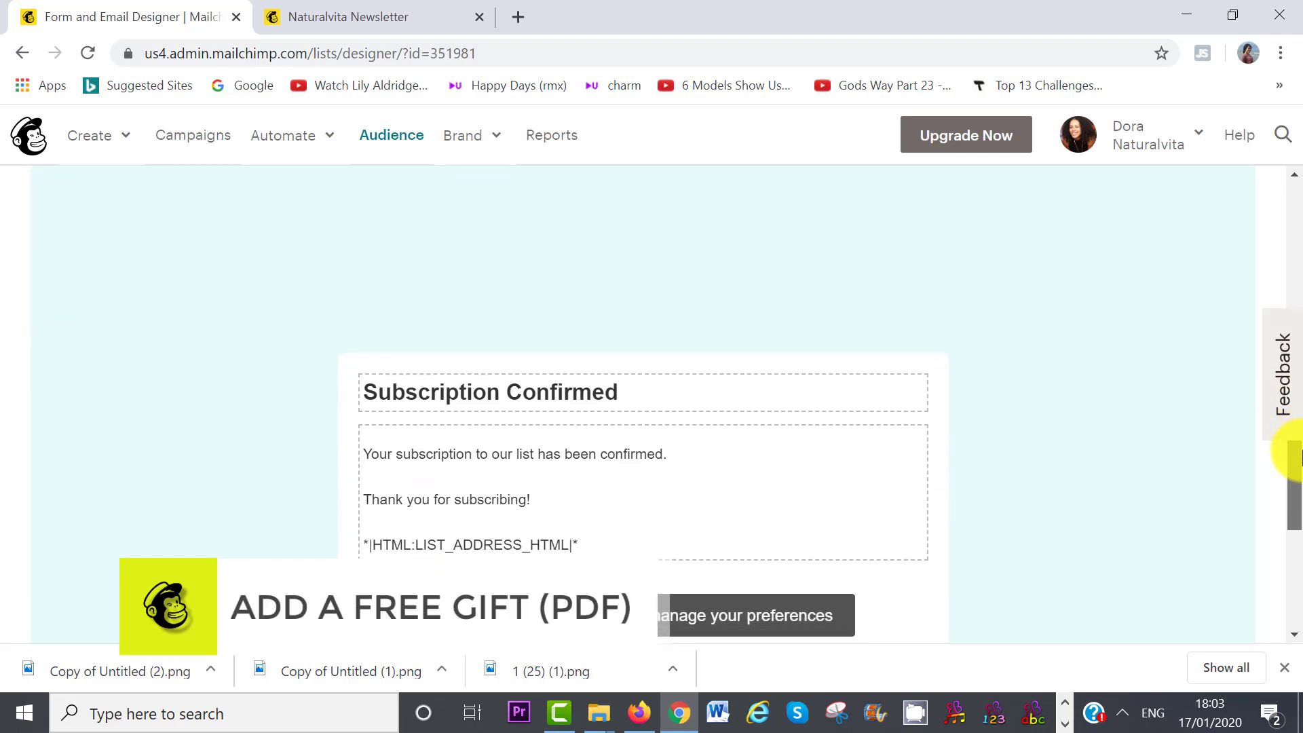
pyautogui.moveTo(460, 369)
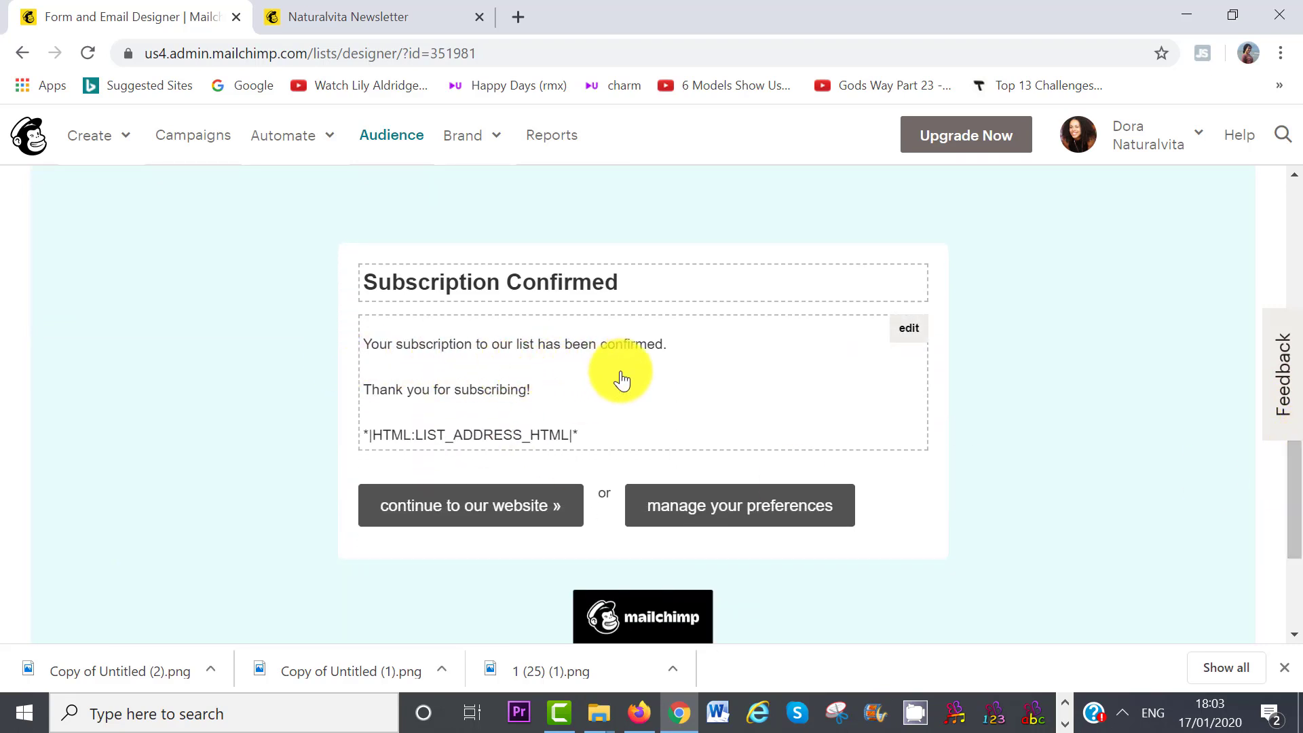
pyautogui.click(909, 331)
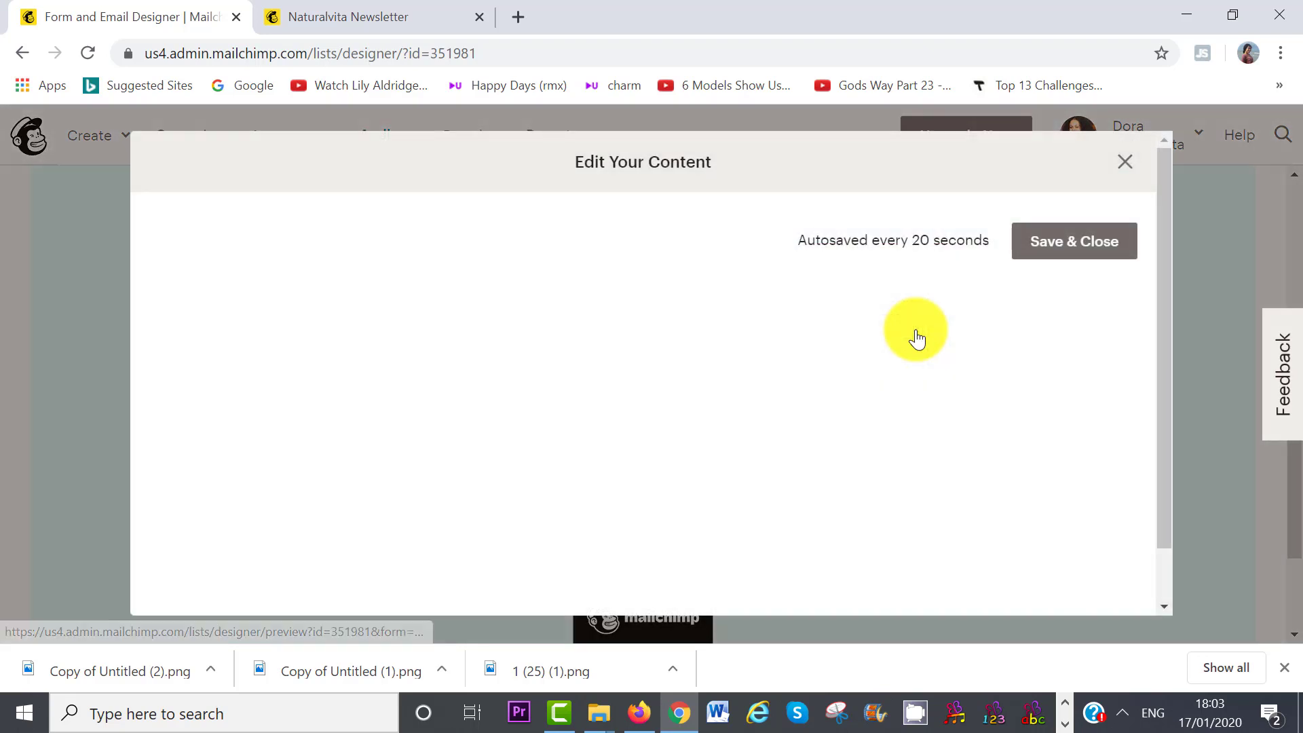
pyautogui.click(391, 342)
pyautogui.write('free')
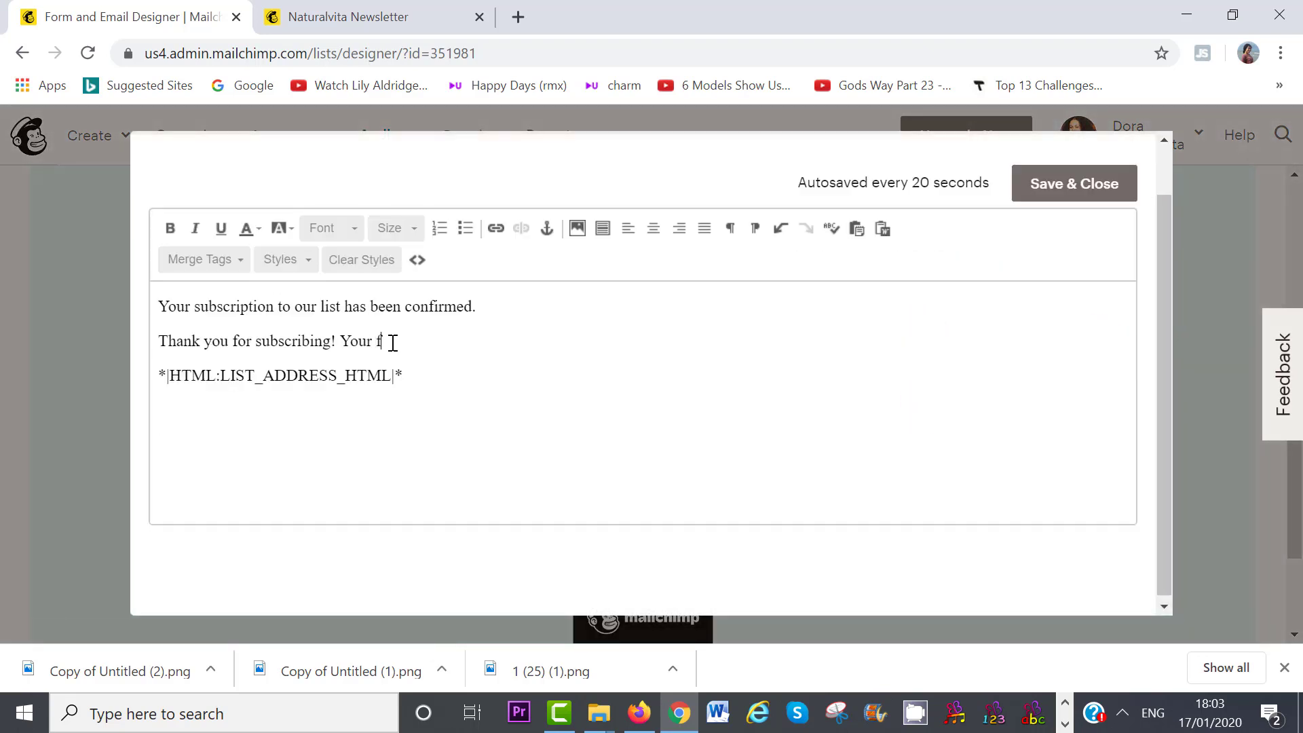
pyautogui.write(' gift is in your inbox')
pyautogui.click(1054, 192)
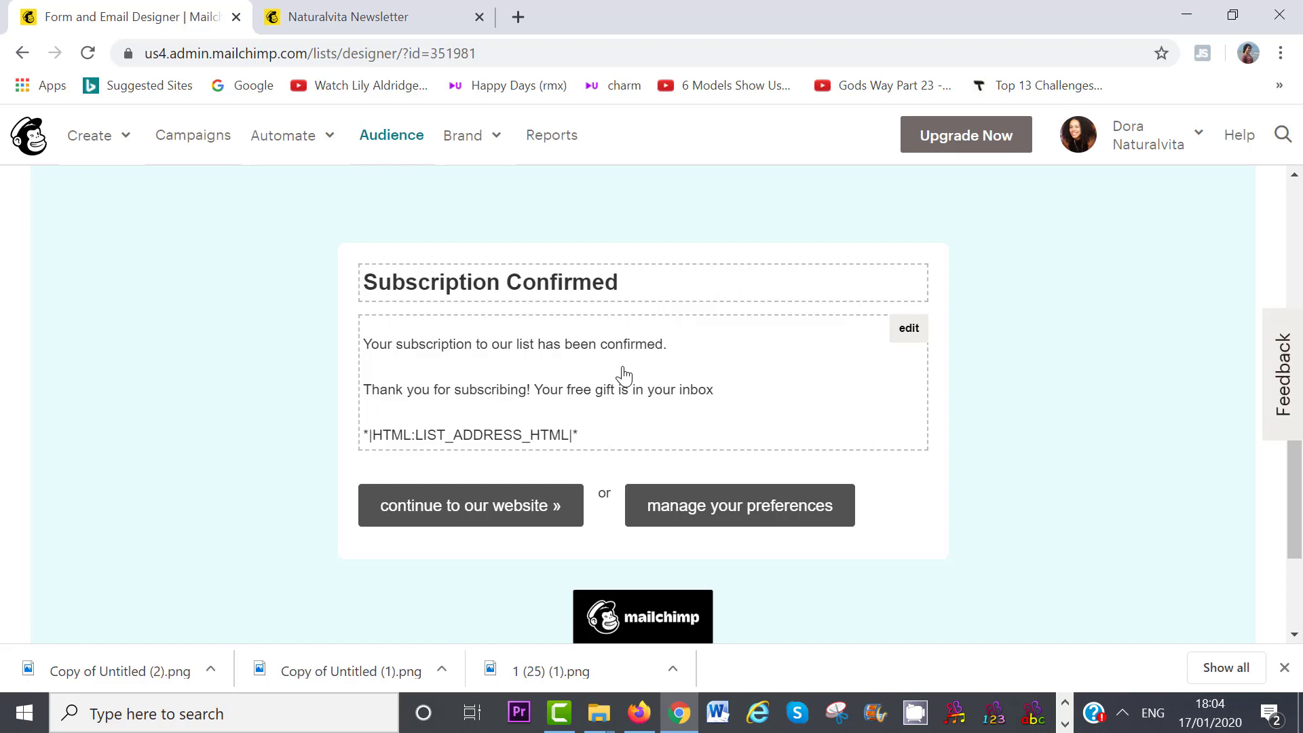
pyautogui.click(1293, 500)
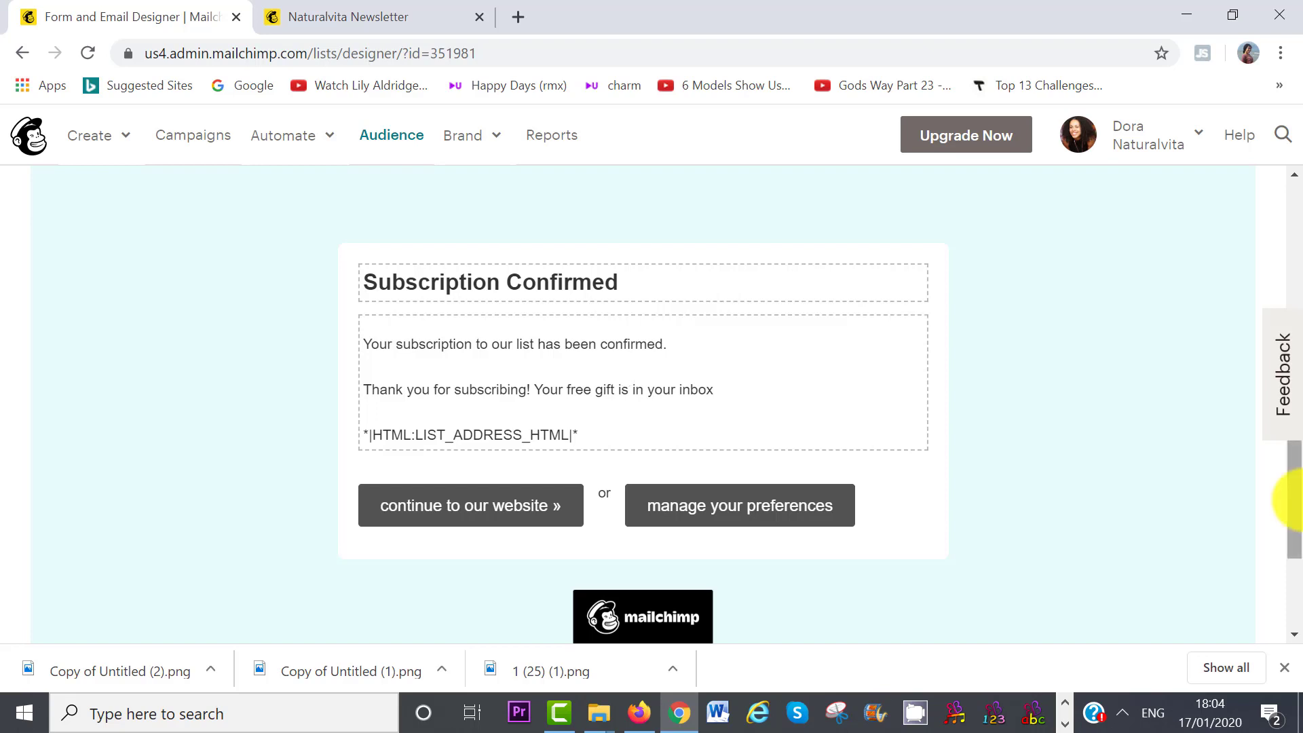
pyautogui.moveTo(1293, 500); pyautogui.dragTo(1293, 359)
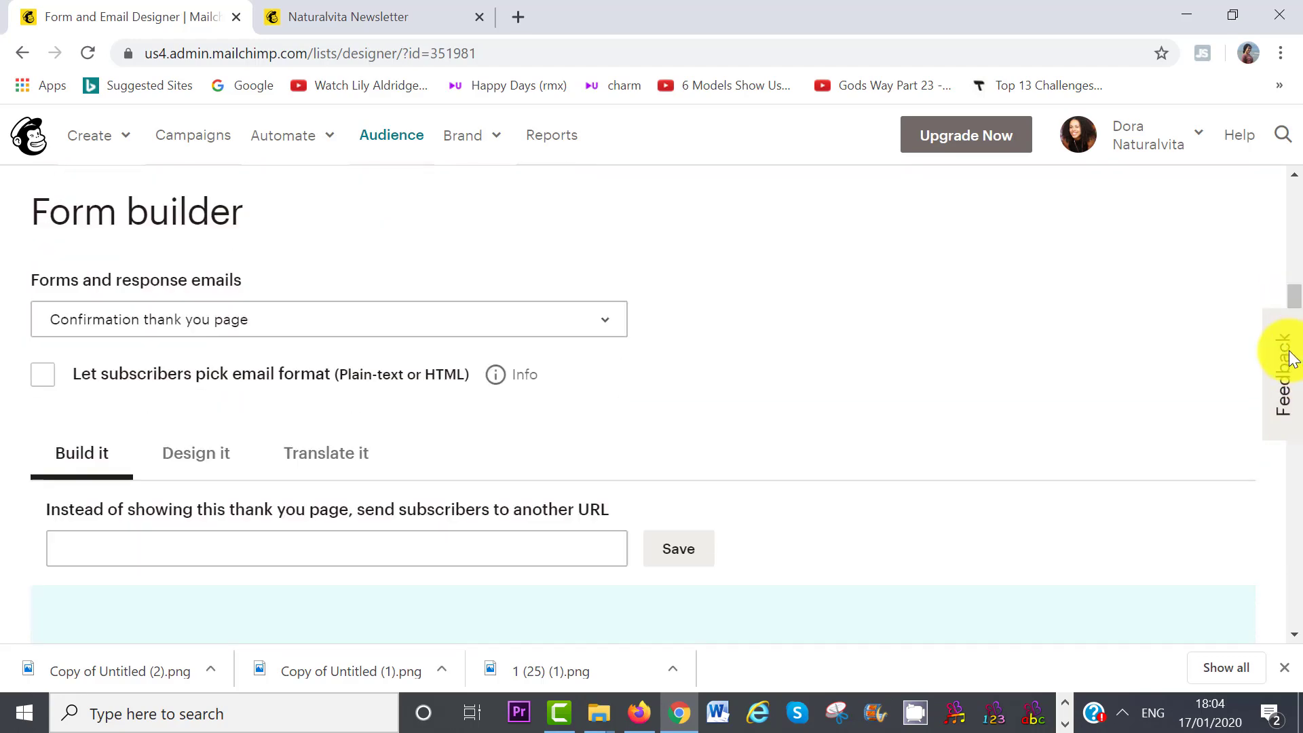
pyautogui.click(606, 323)
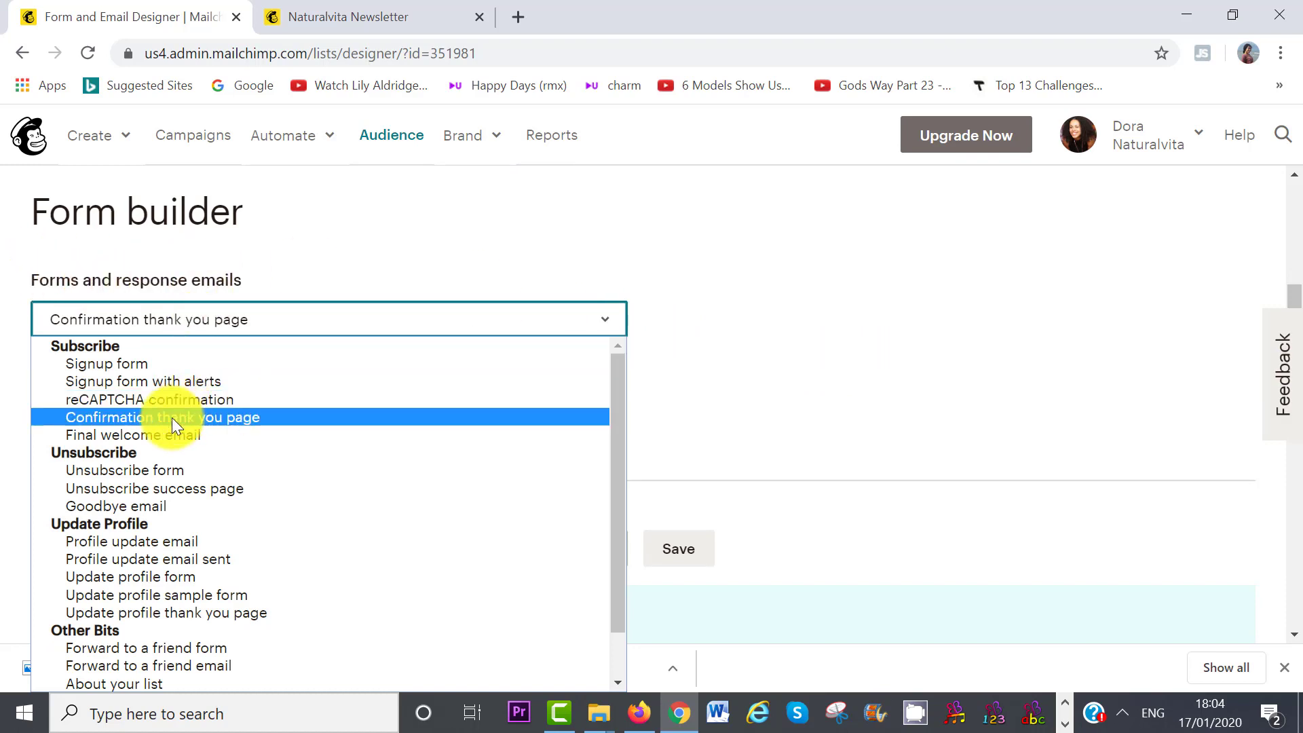
# - Select the Final welcome email and enable 'Send a final welcome email'
pyautogui.click(152, 434)
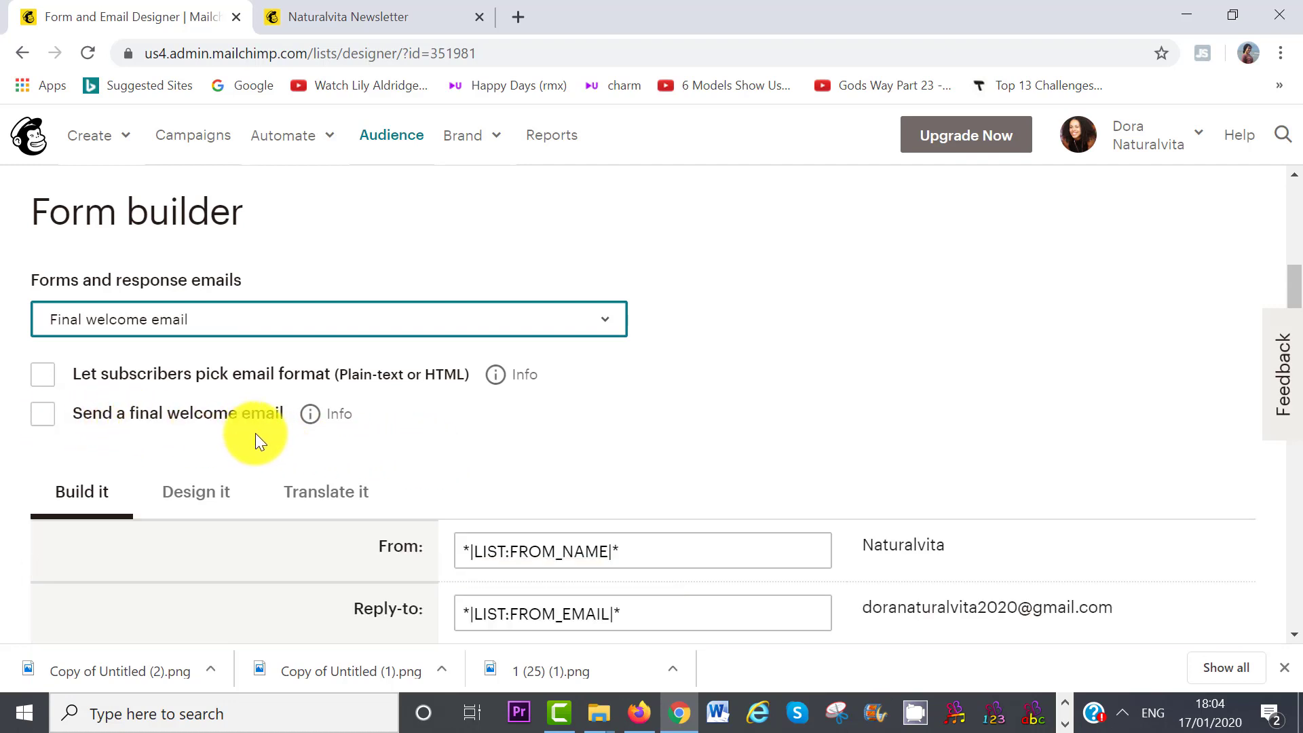
pyautogui.click(43, 413)
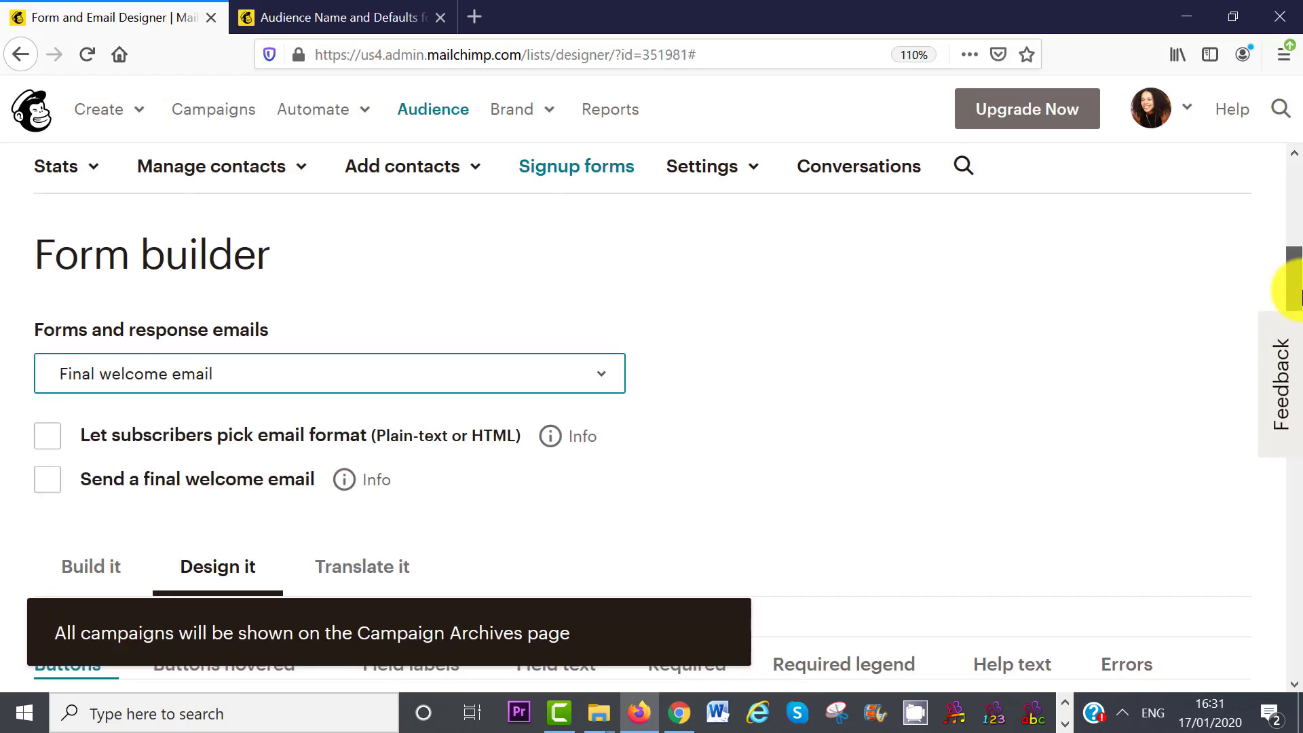
pyautogui.scroll(-3, 1299, 358)
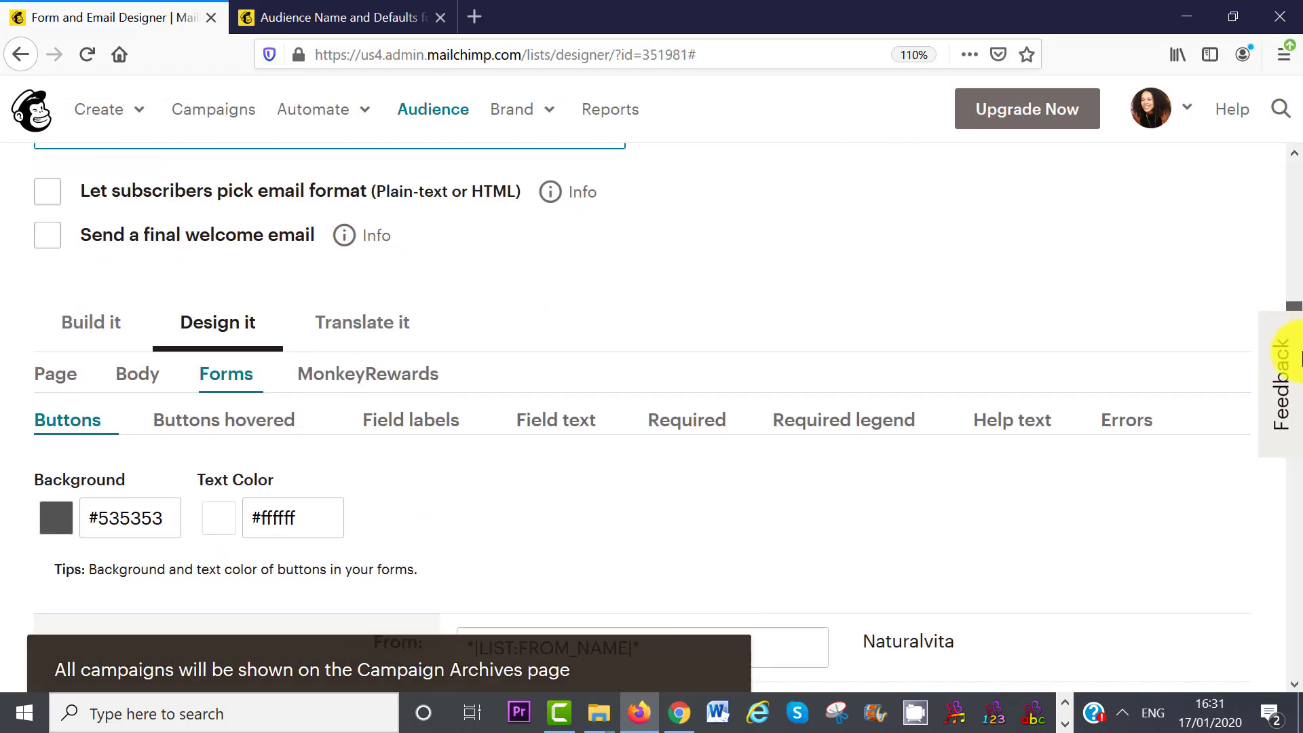
pyautogui.moveTo(1296, 356); pyautogui.dragTo(1300, 572)
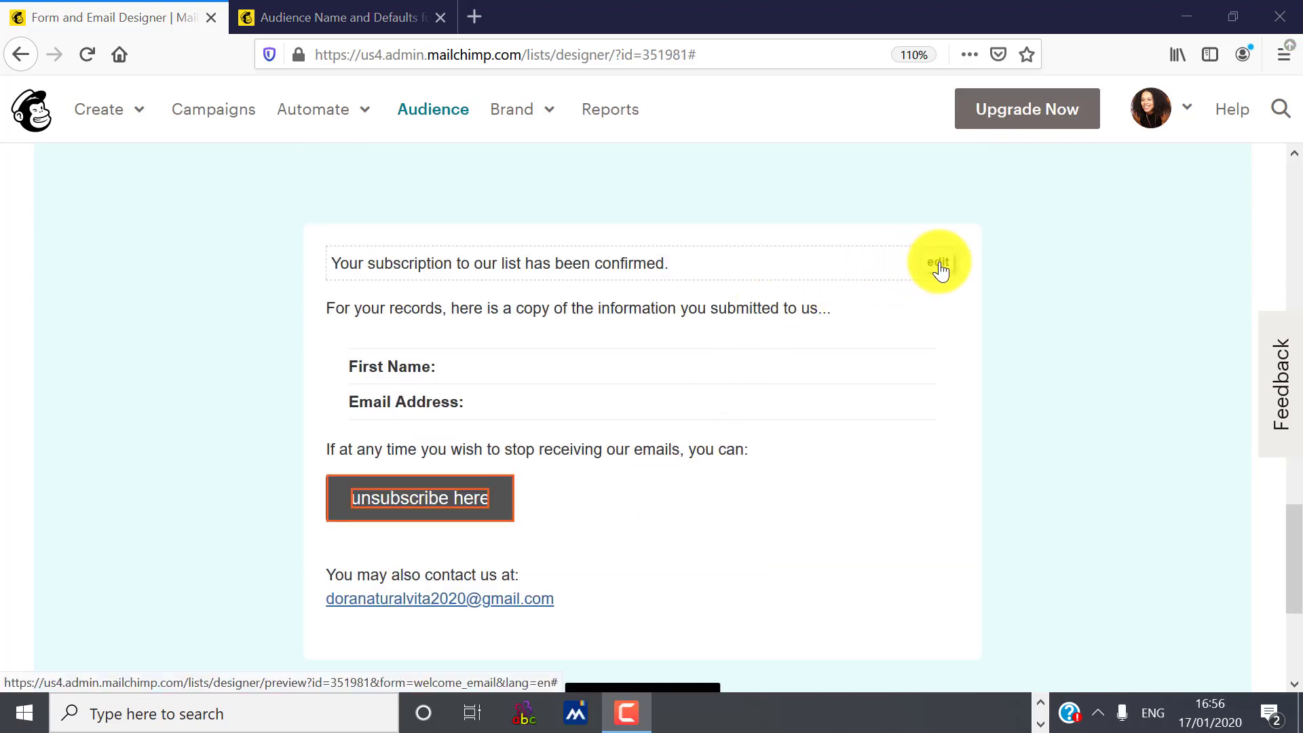
# - Insert the 15 free healthy recipes image from Content Studio into the welcome email text
pyautogui.click(938, 270)
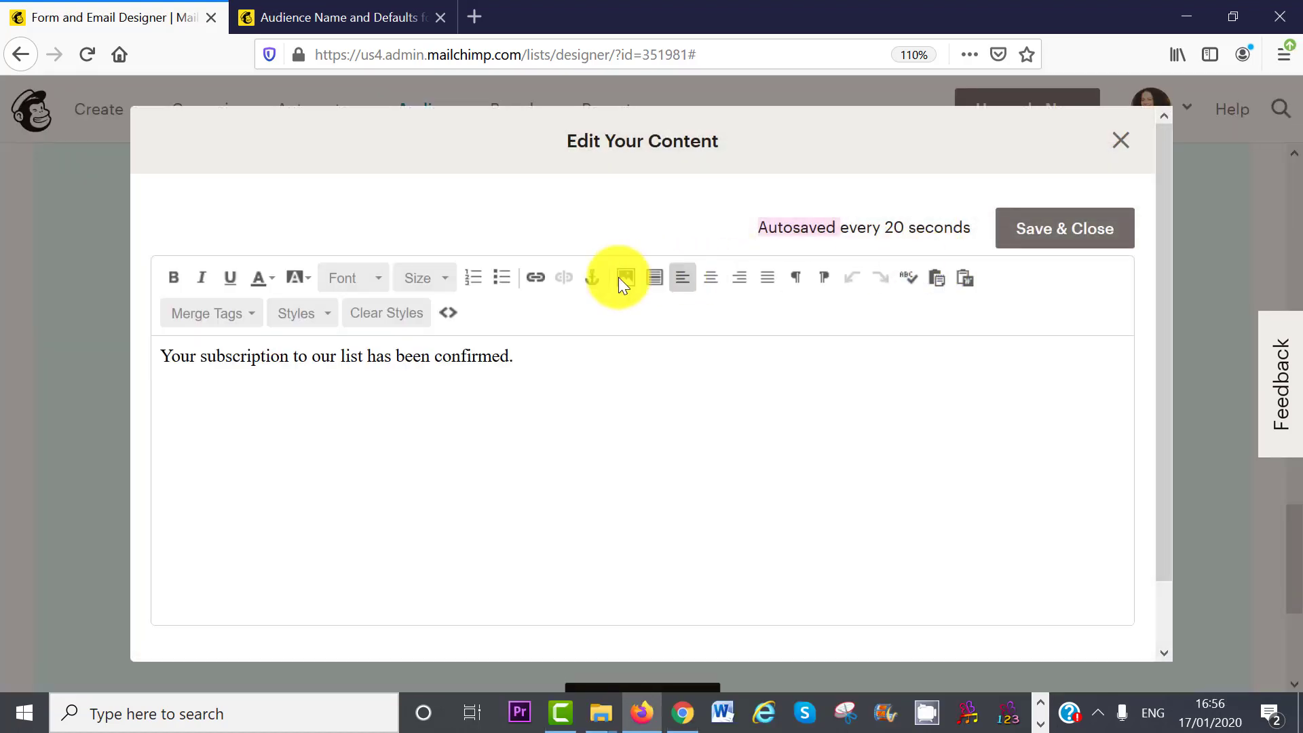
pyautogui.click(621, 282)
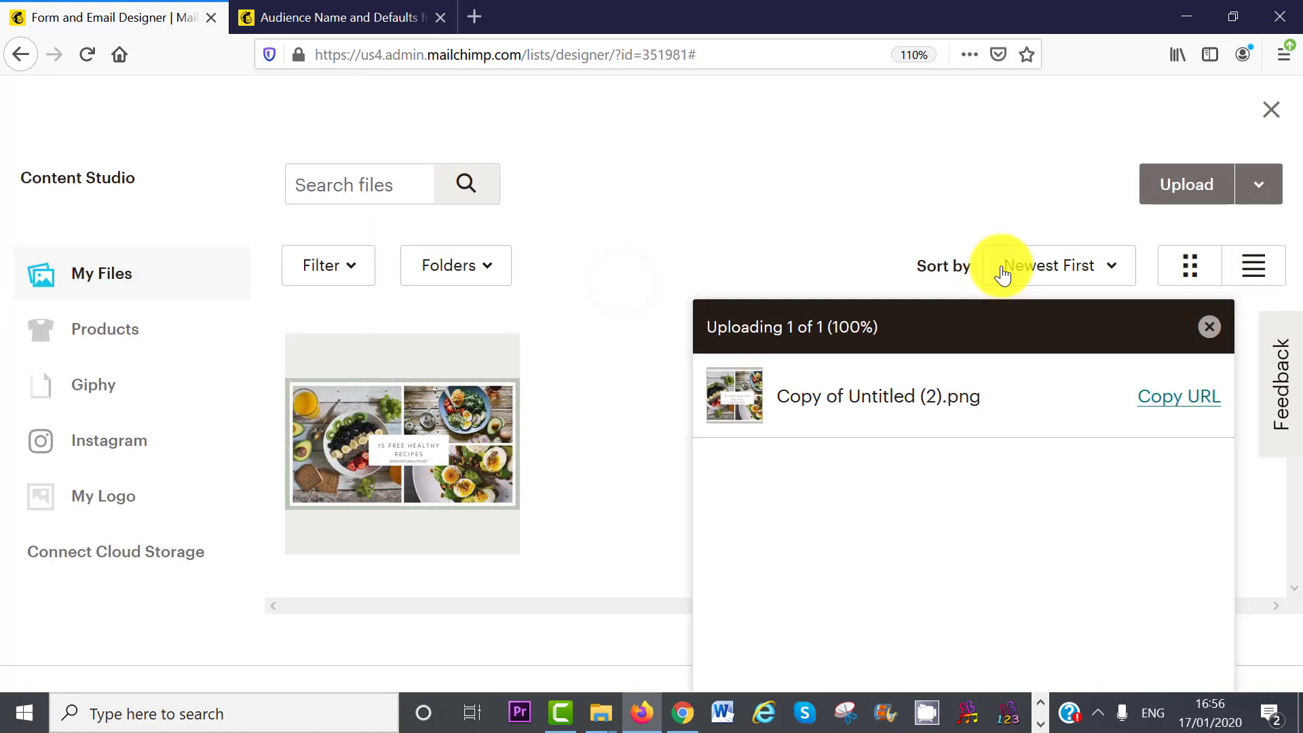
pyautogui.click(1235, 192)
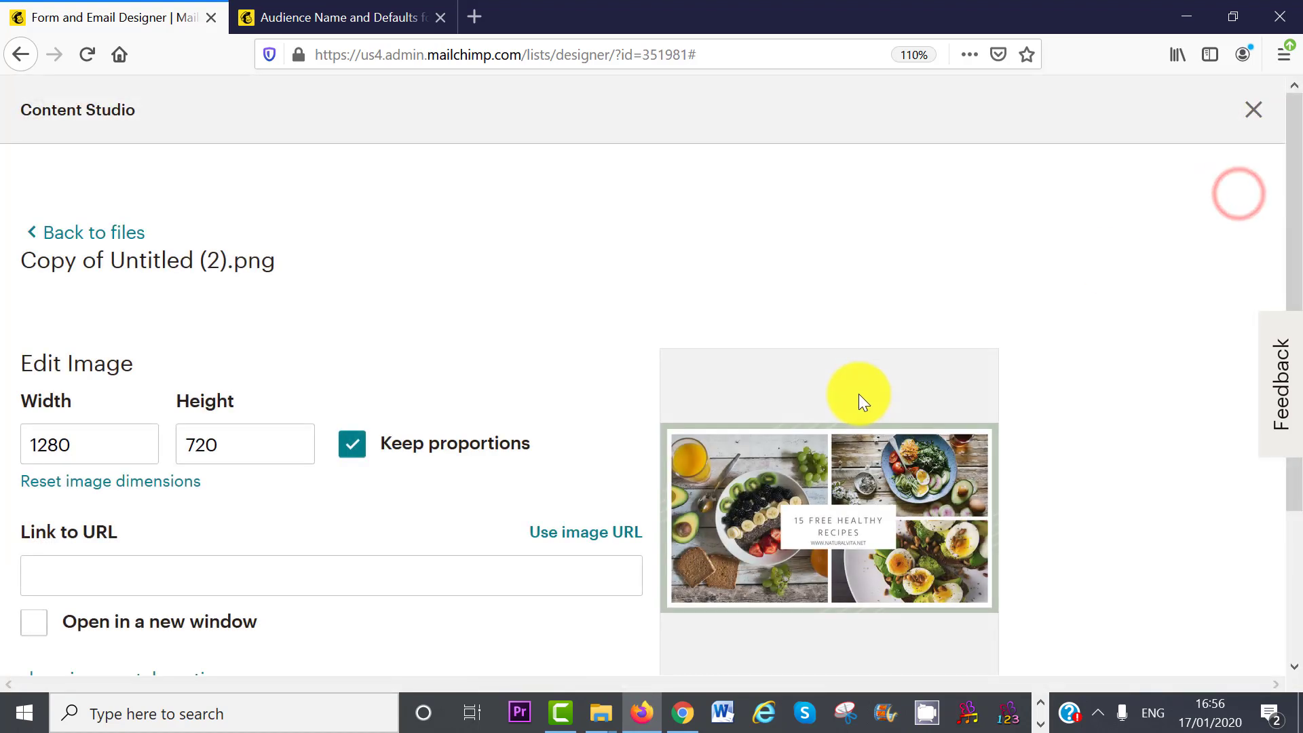
pyautogui.click(127, 544)
pyautogui.press('Return')
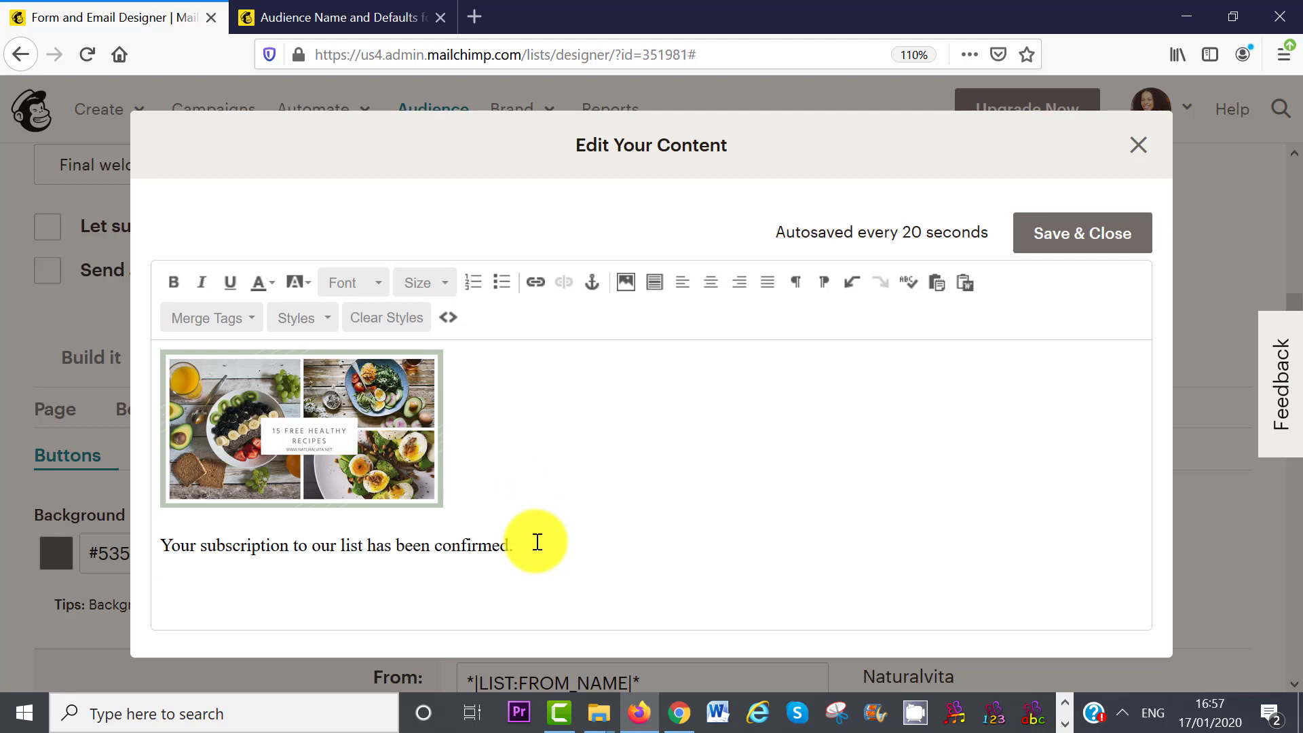
# - Replace the old confirmation sentence with the recipes download line, centre image and text, and select 'Click Here'
pyautogui.moveTo(537, 542); pyautogui.dragTo(264, 543)
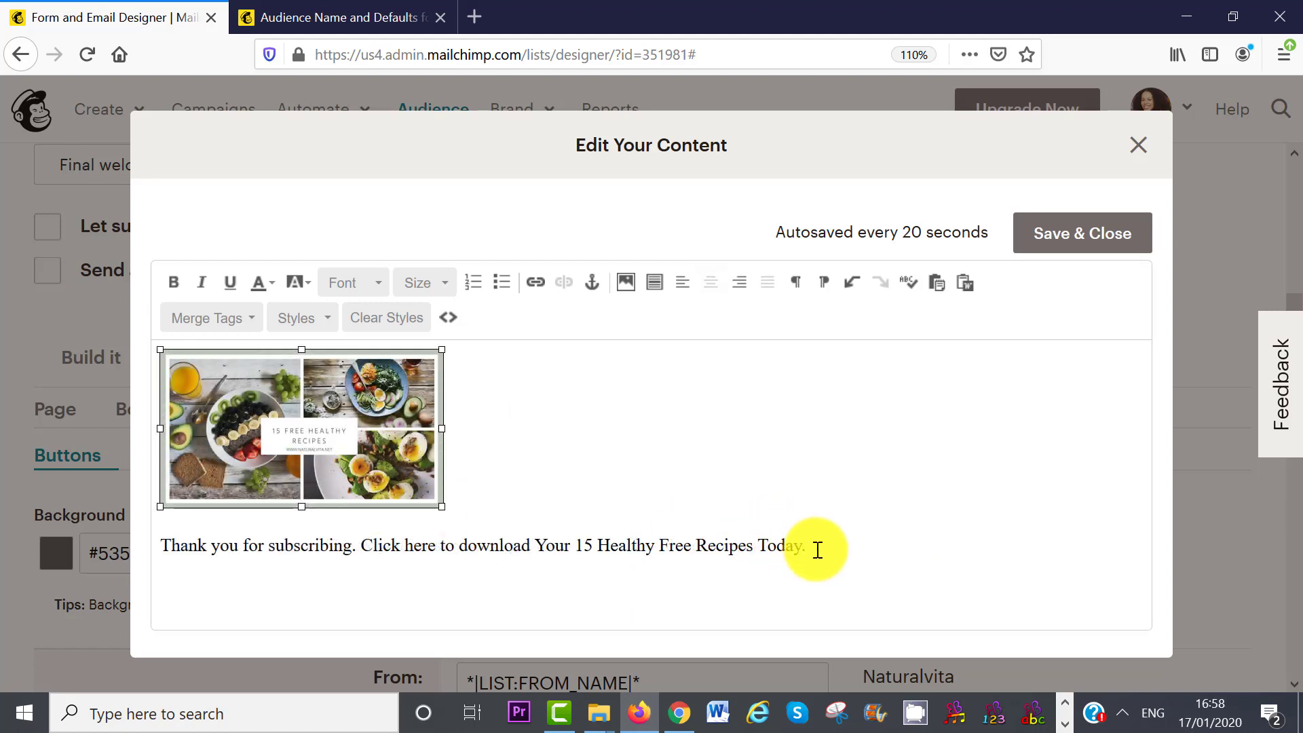
pyautogui.click(454, 491)
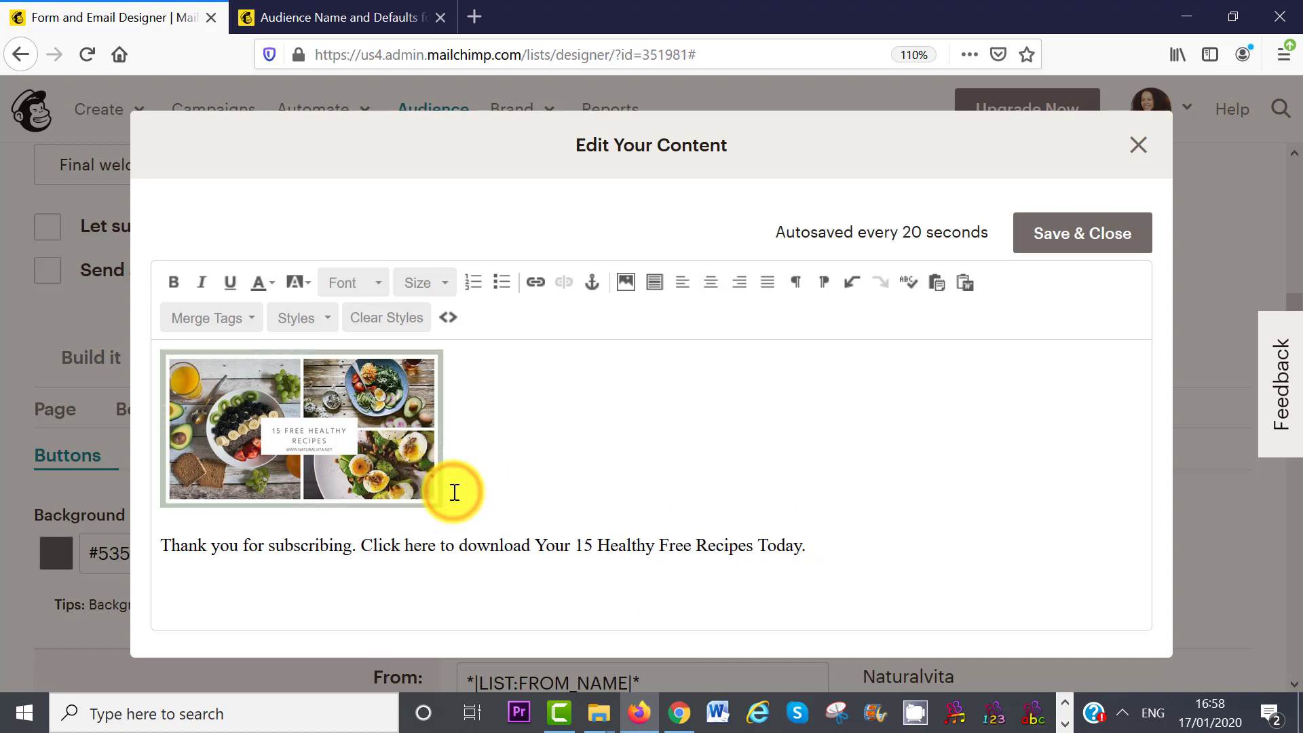
pyautogui.click(719, 289)
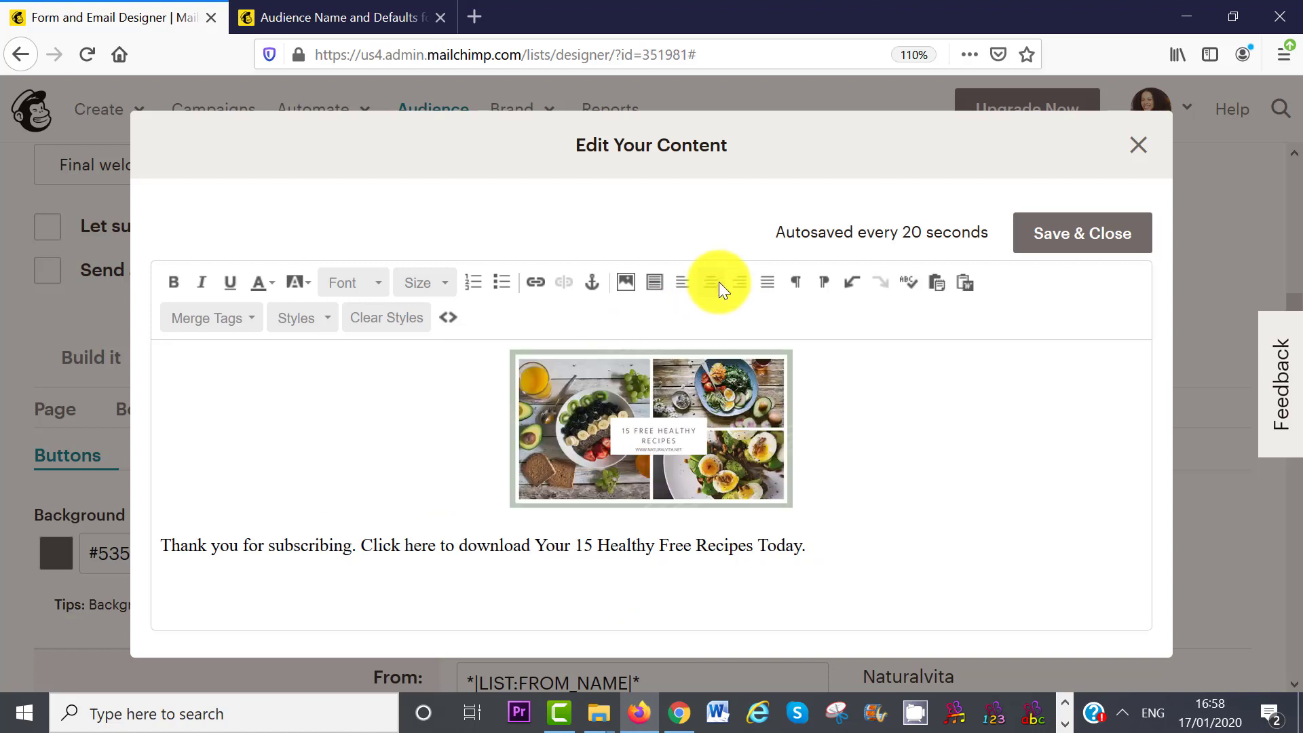
pyautogui.click(822, 548)
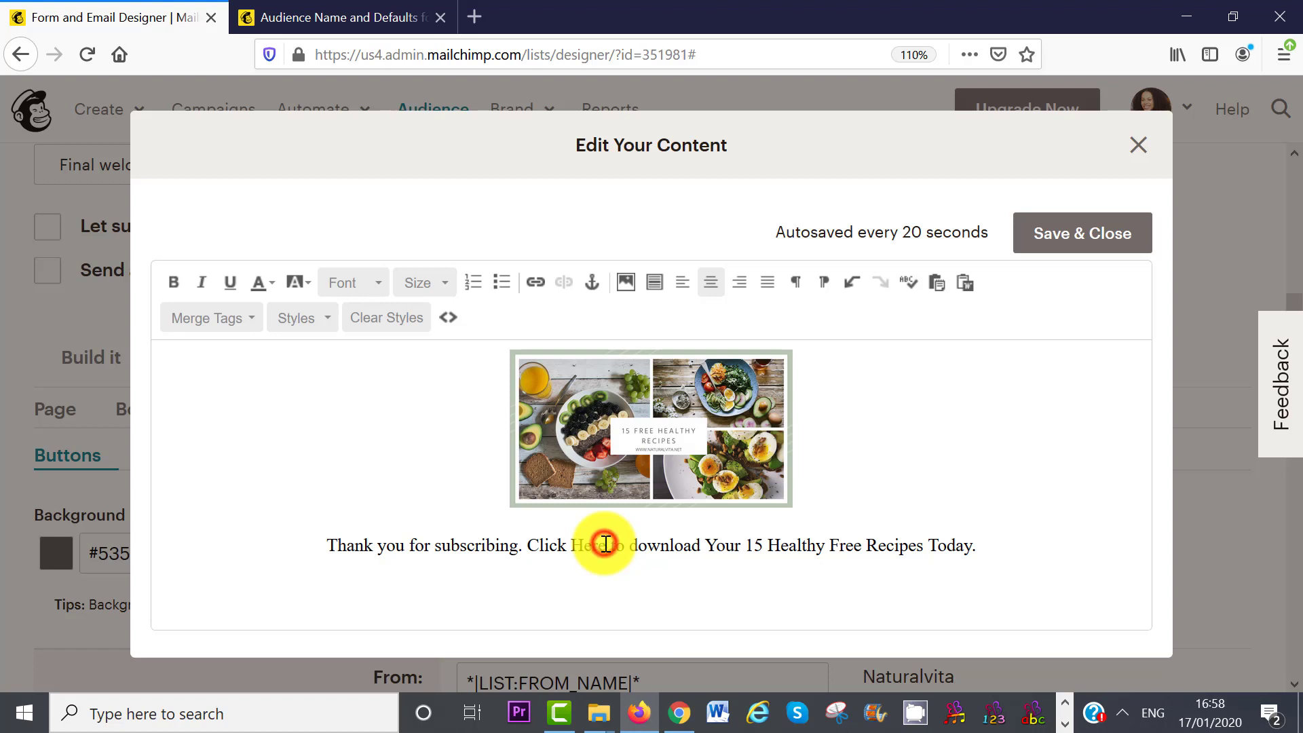
pyautogui.moveTo(606, 545); pyautogui.dragTo(533, 545)
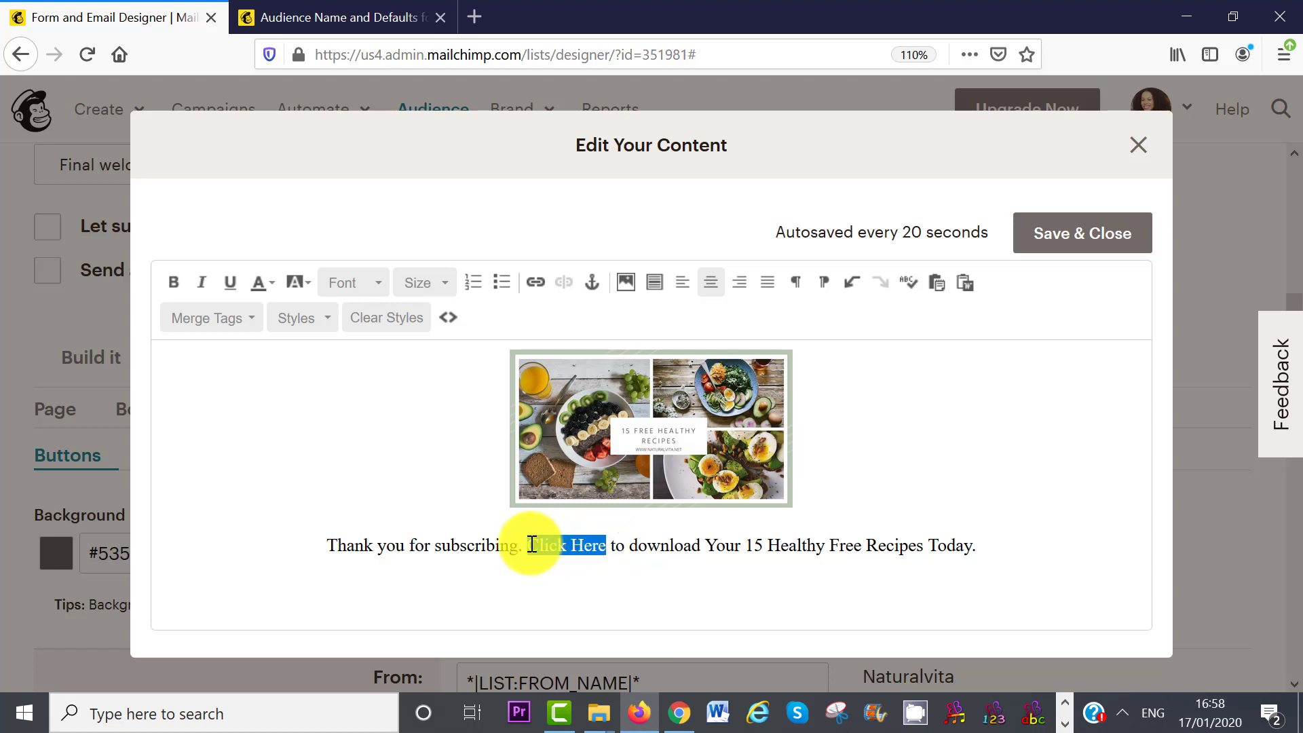
# - Link 'Click Here' to the raw vegan recipes file, uploaded to the Content Studio library
pyautogui.click(535, 283)
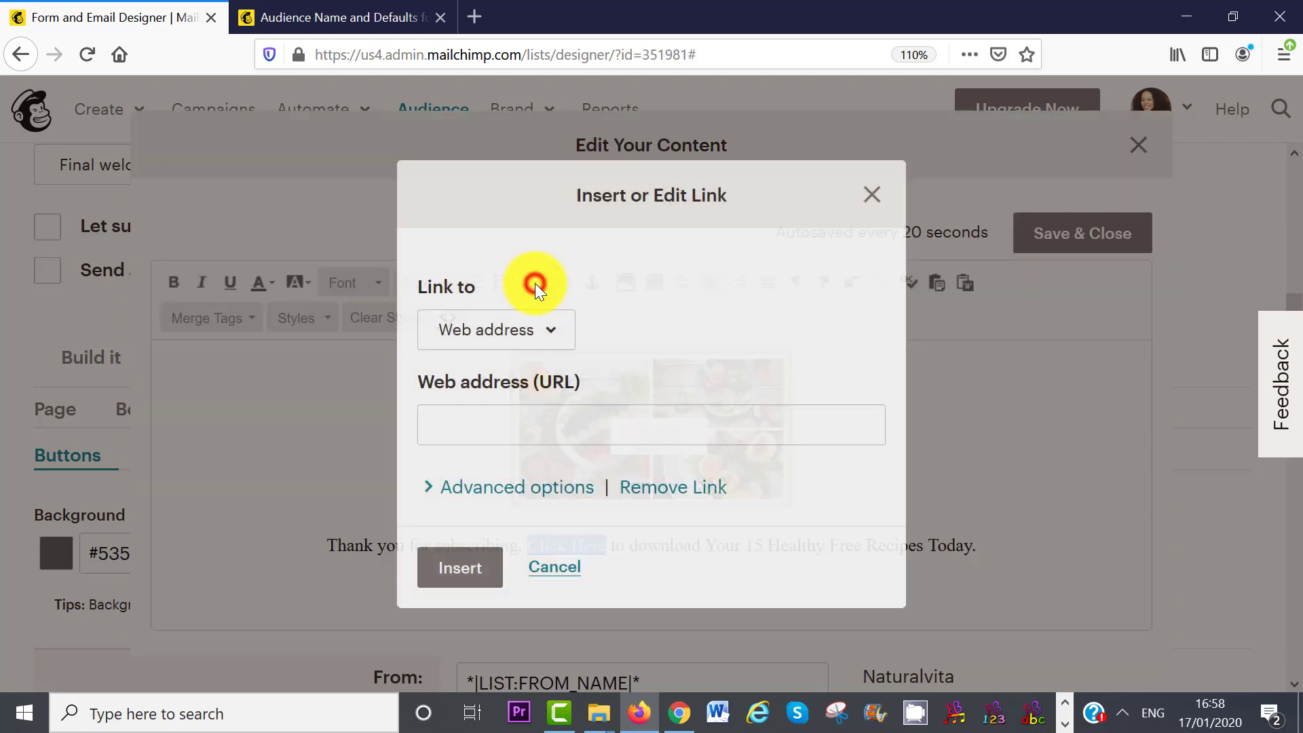
pyautogui.click(551, 336)
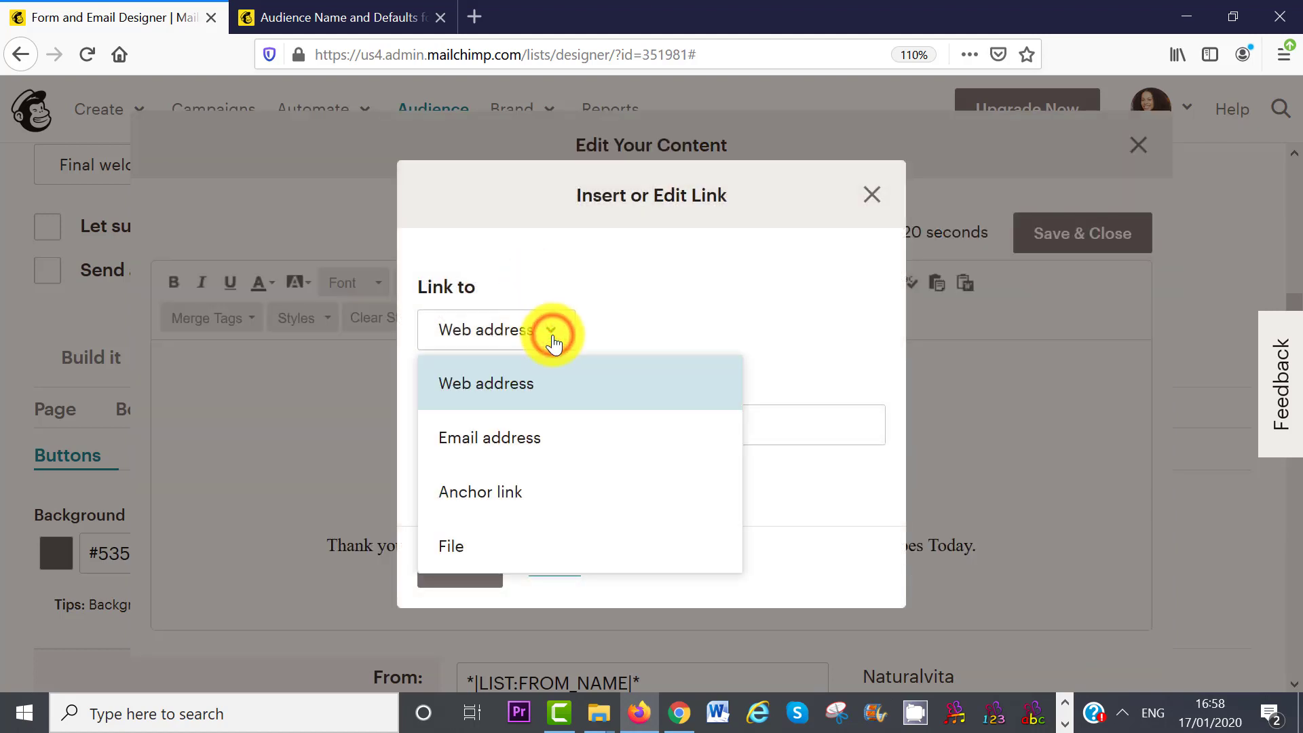
pyautogui.click(485, 566)
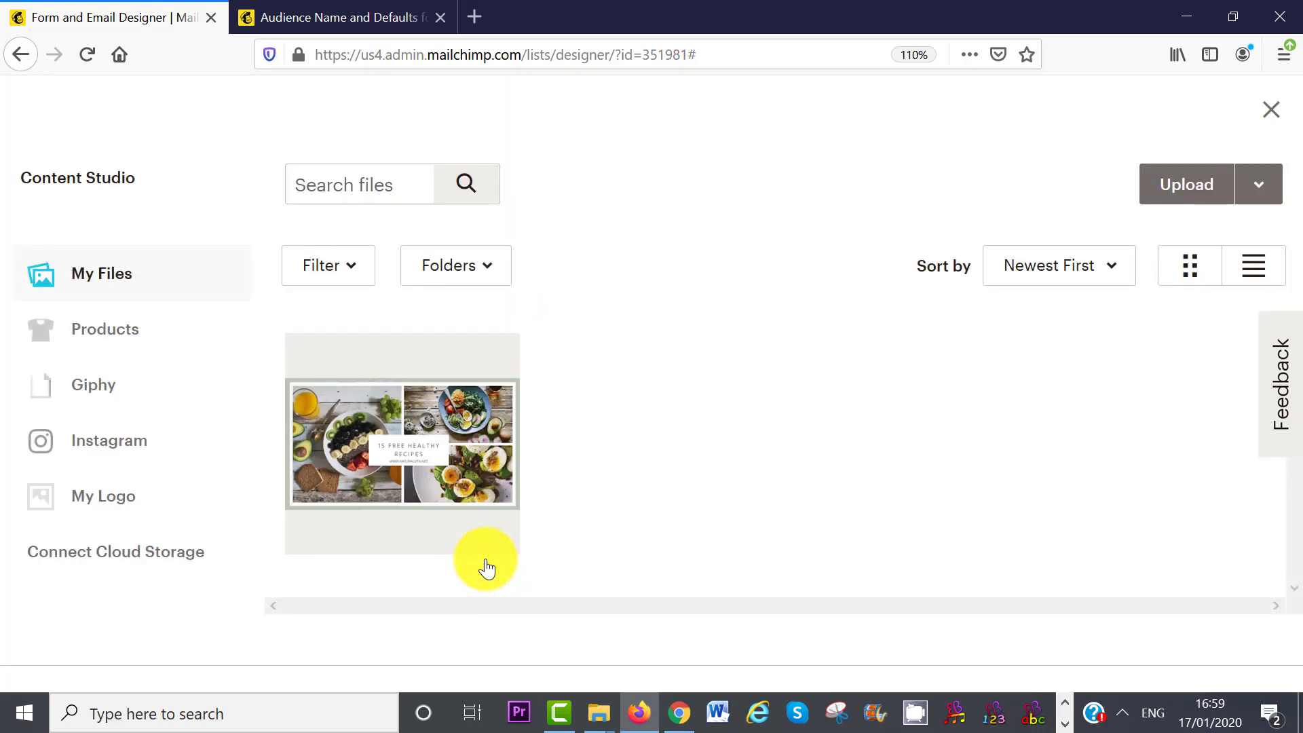
pyautogui.click(1162, 196)
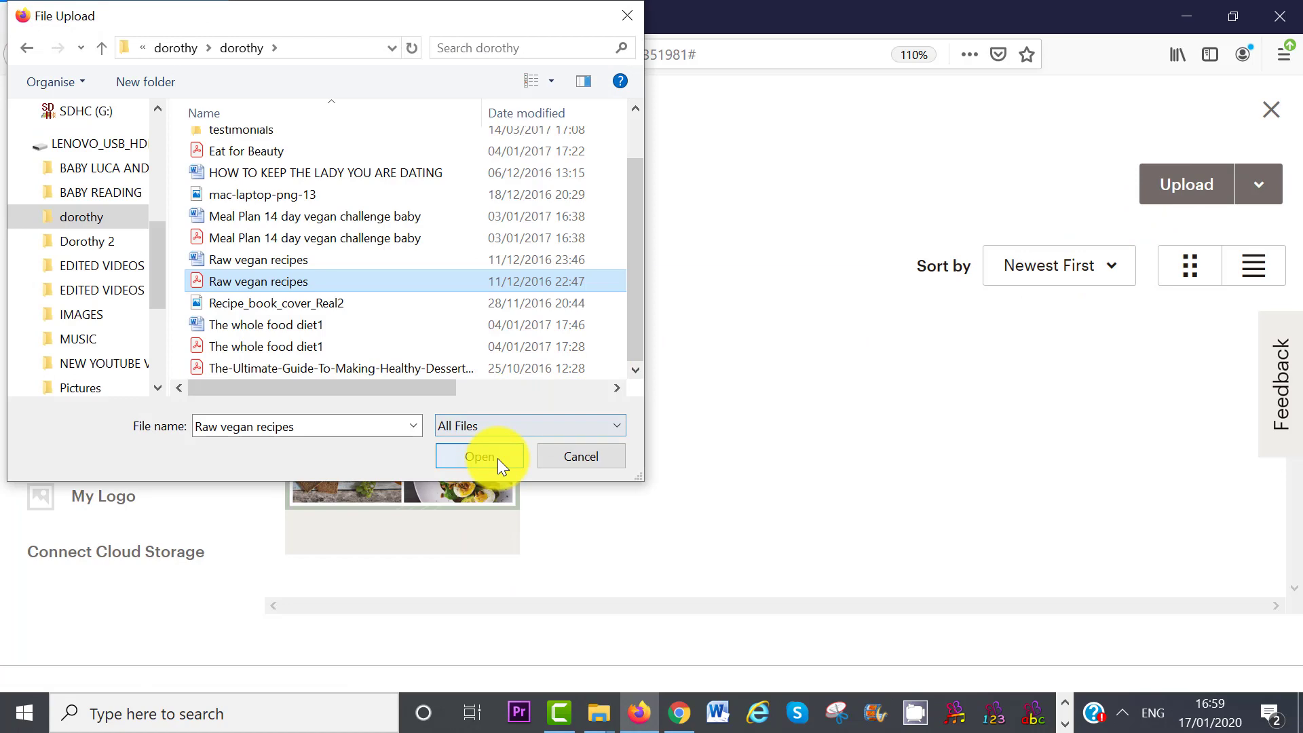
pyautogui.click(498, 458)
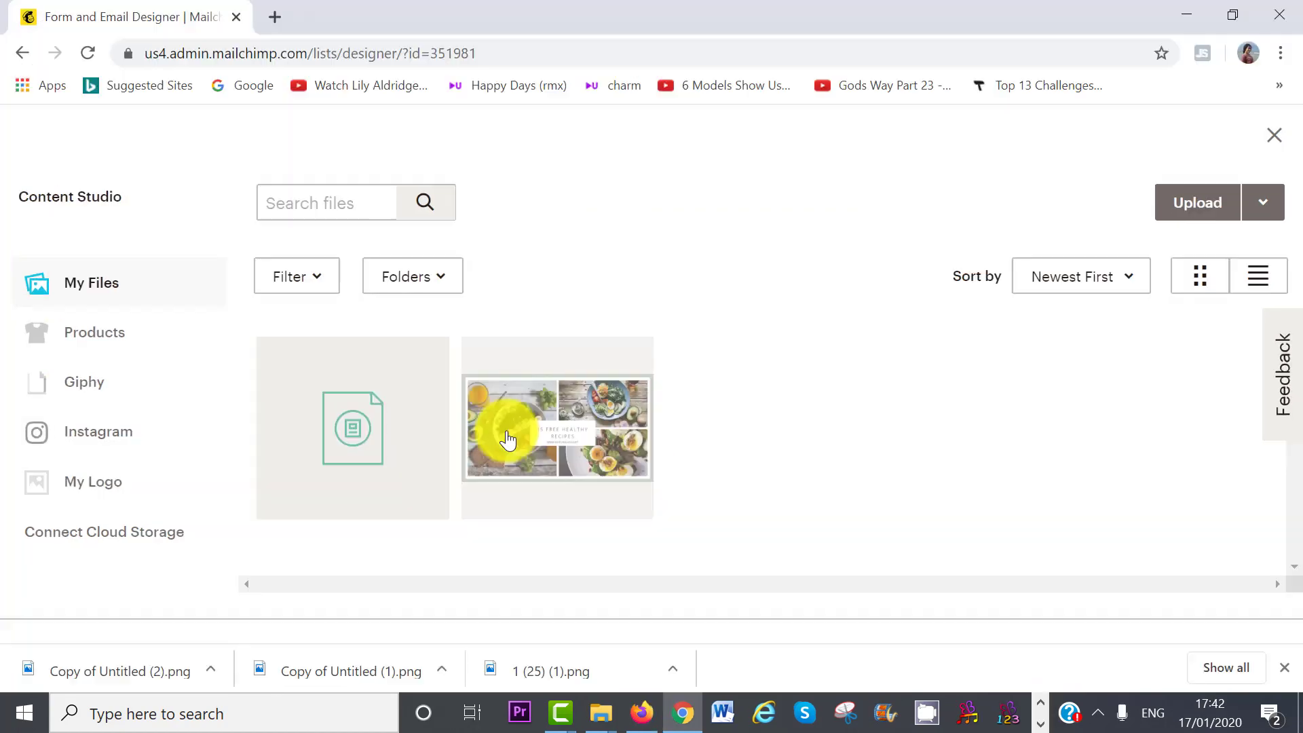
pyautogui.click(430, 442)
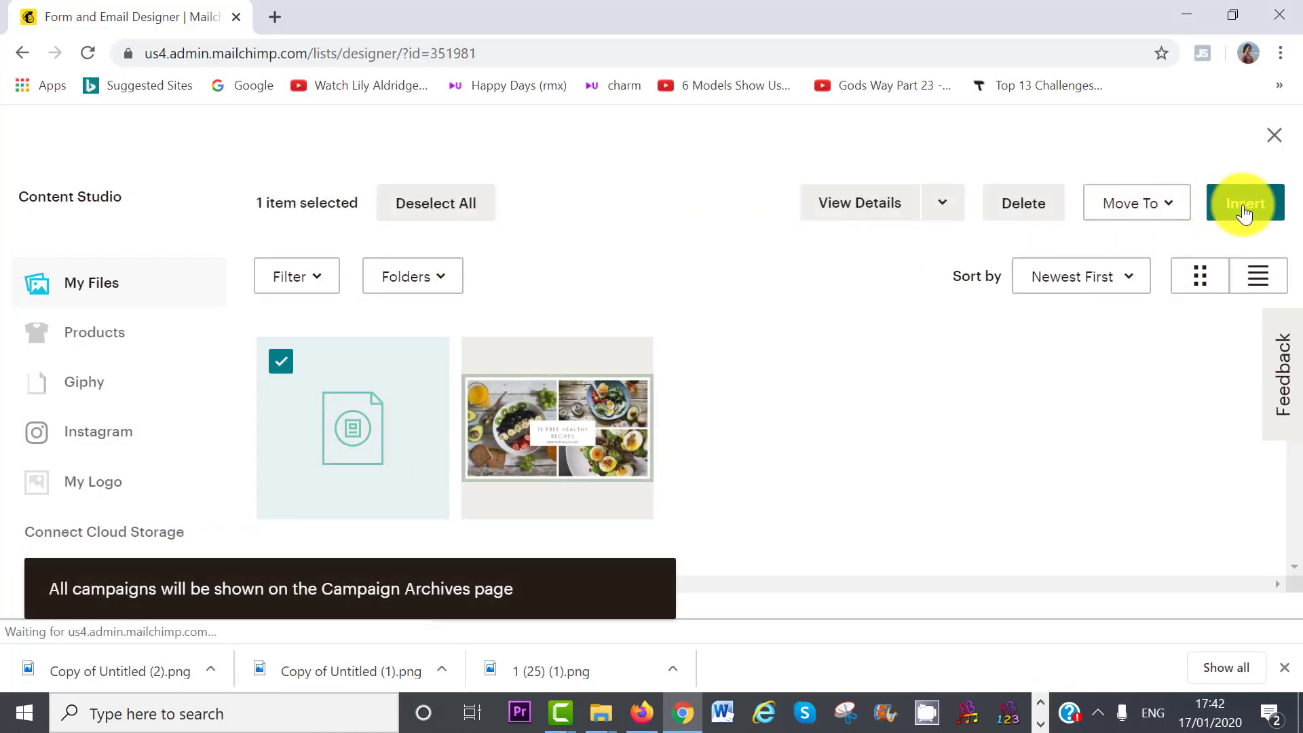
pyautogui.click(1244, 207)
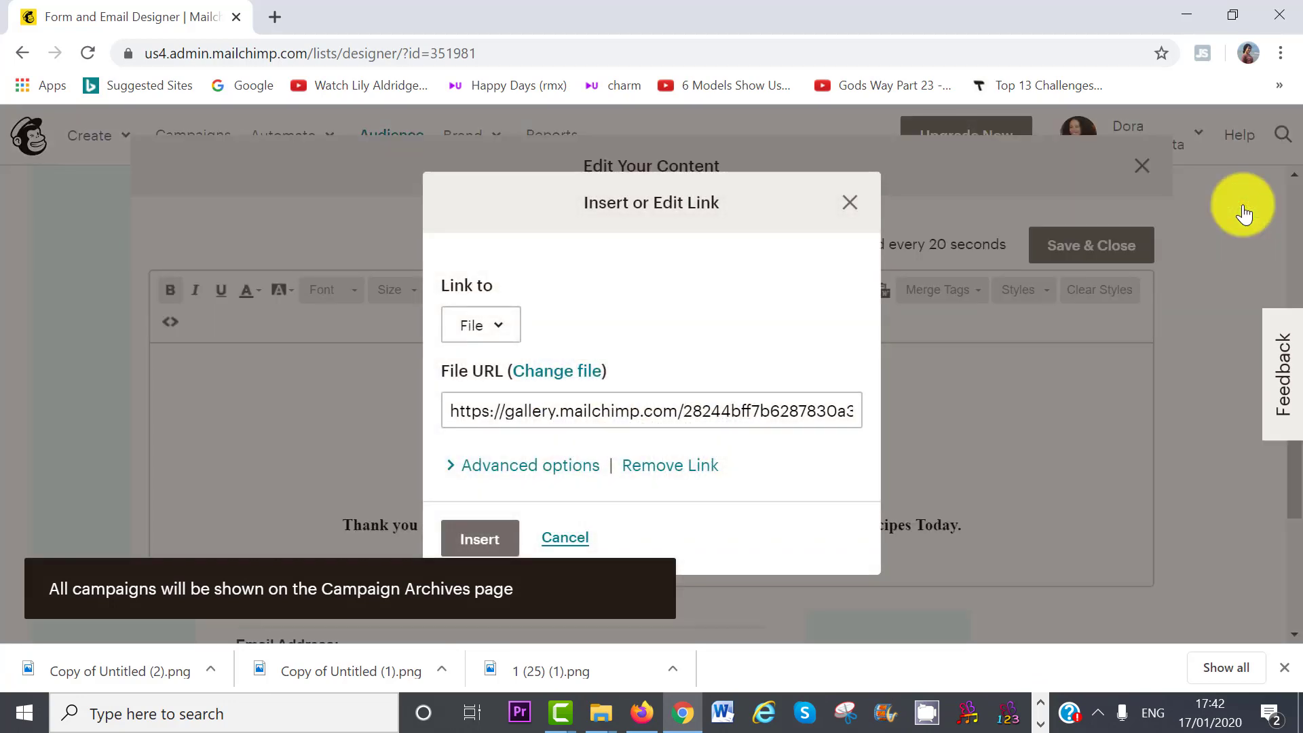
pyautogui.click(475, 546)
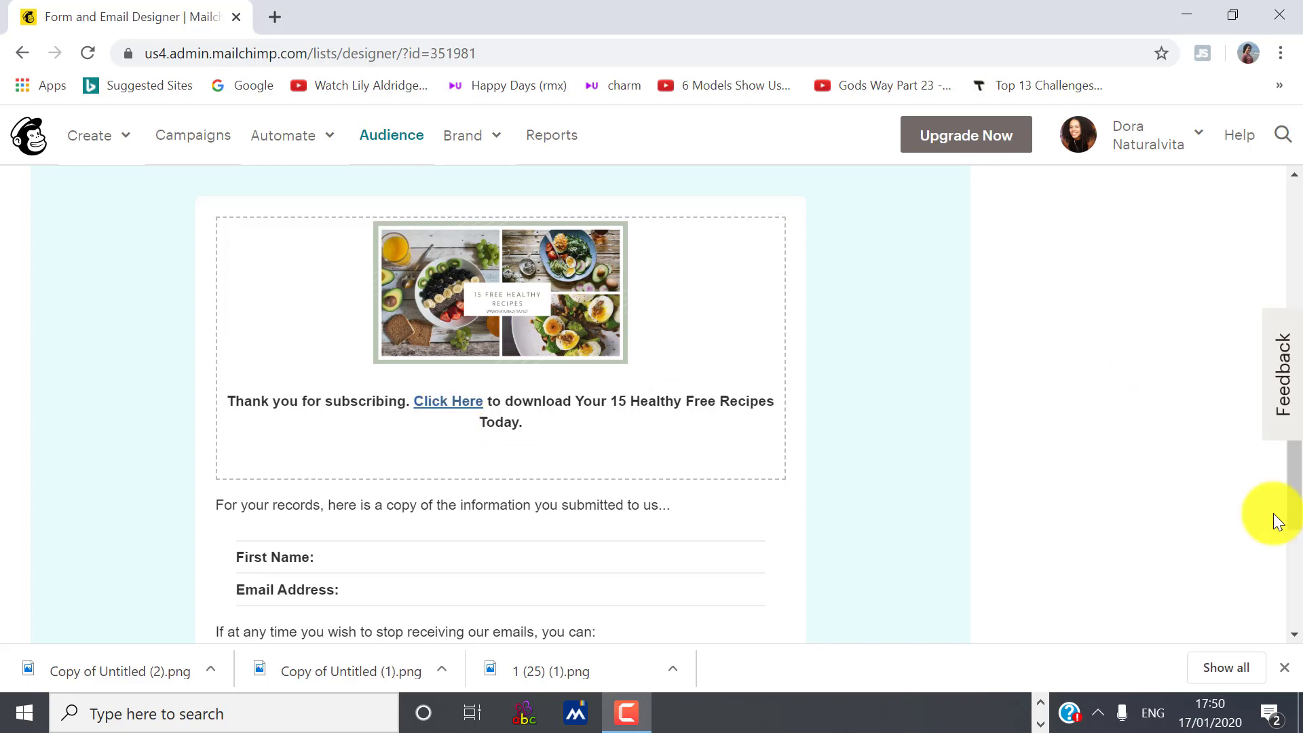
# - Open the Naturalvita Newsletter audience from the list of all audiences
pyautogui.moveTo(1288, 480); pyautogui.dragTo(1291, 258)
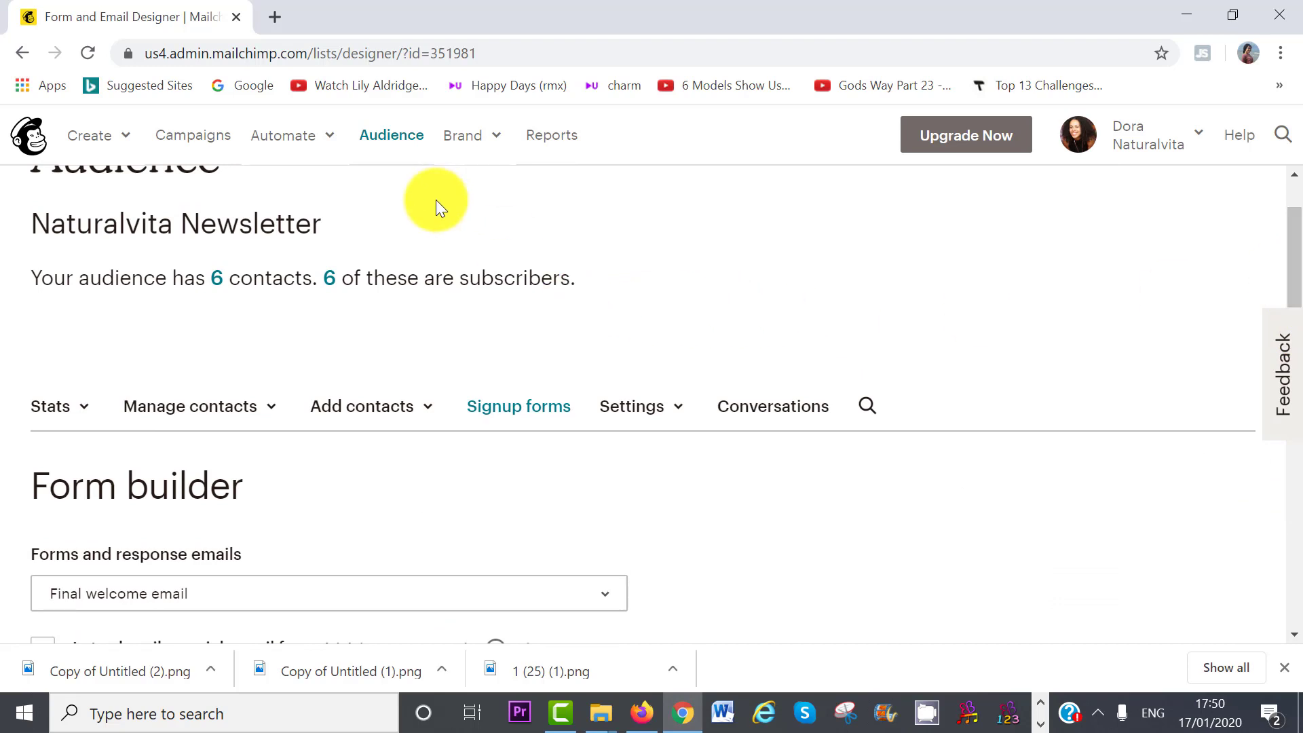
pyautogui.click(391, 136)
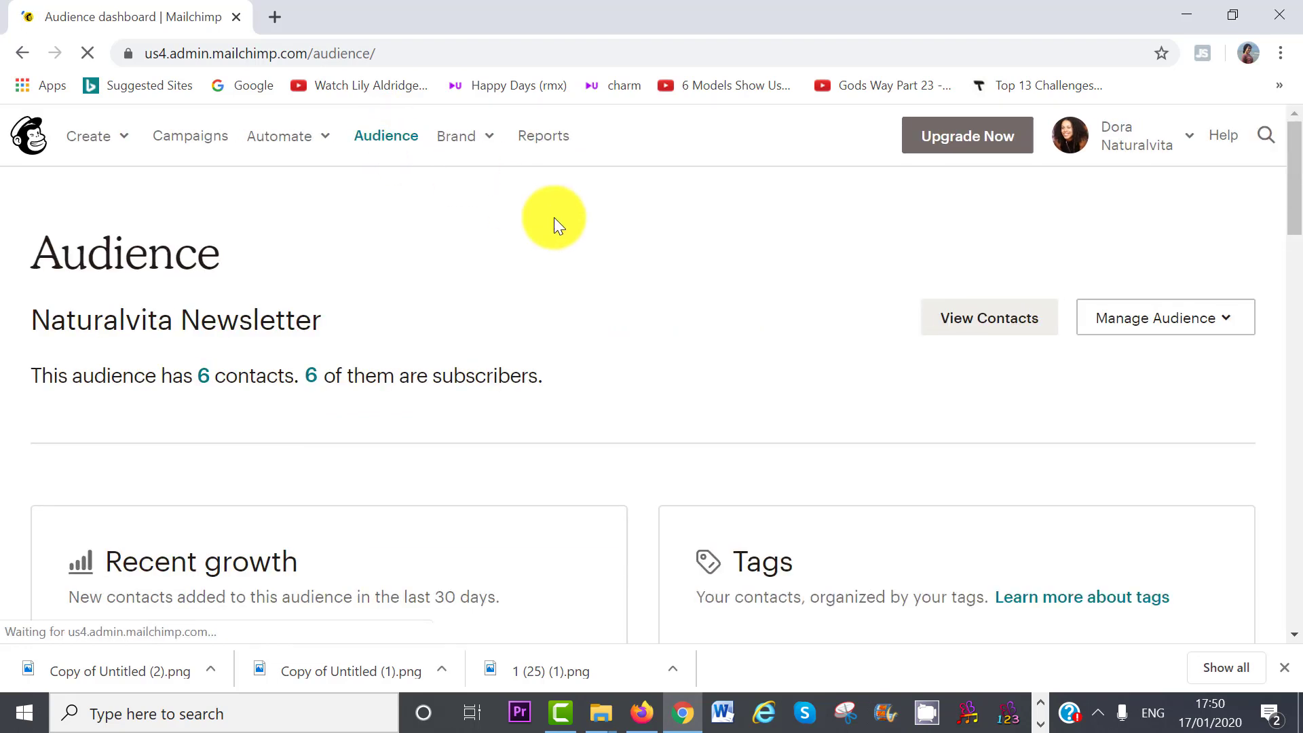
pyautogui.click(1138, 314)
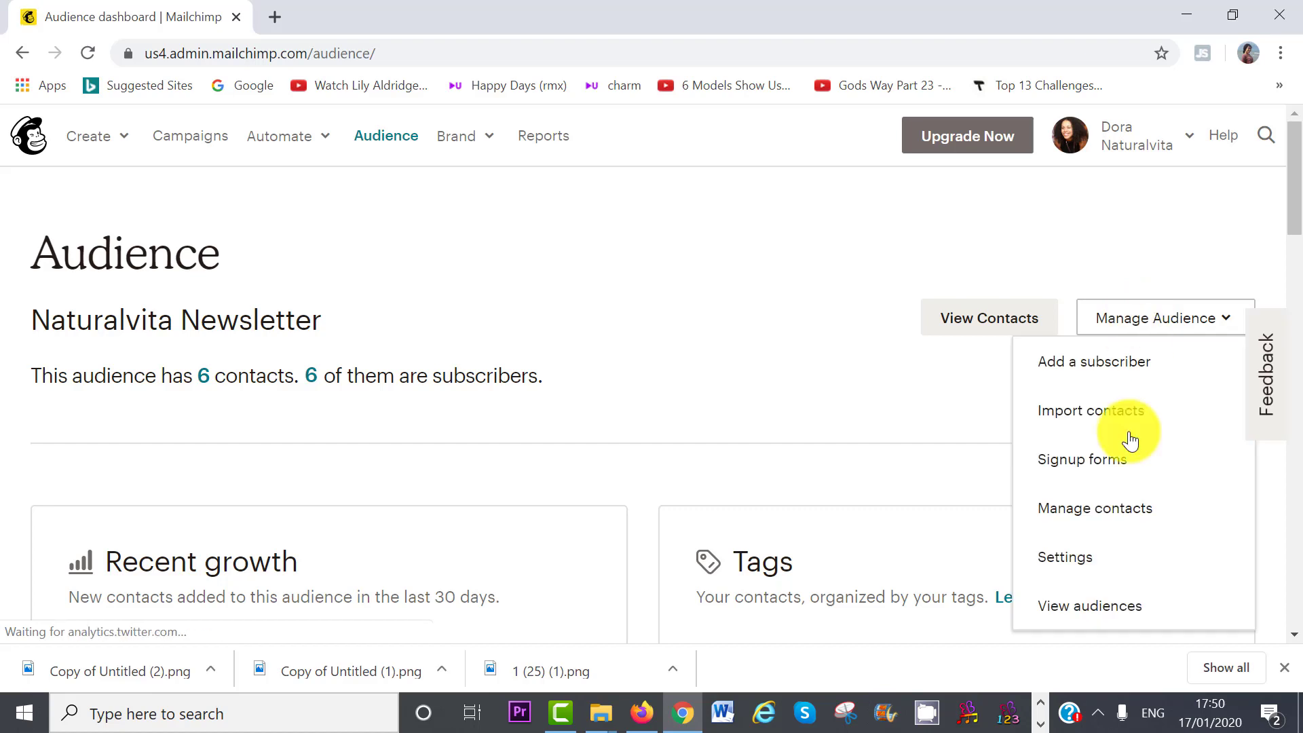
pyautogui.click(1089, 601)
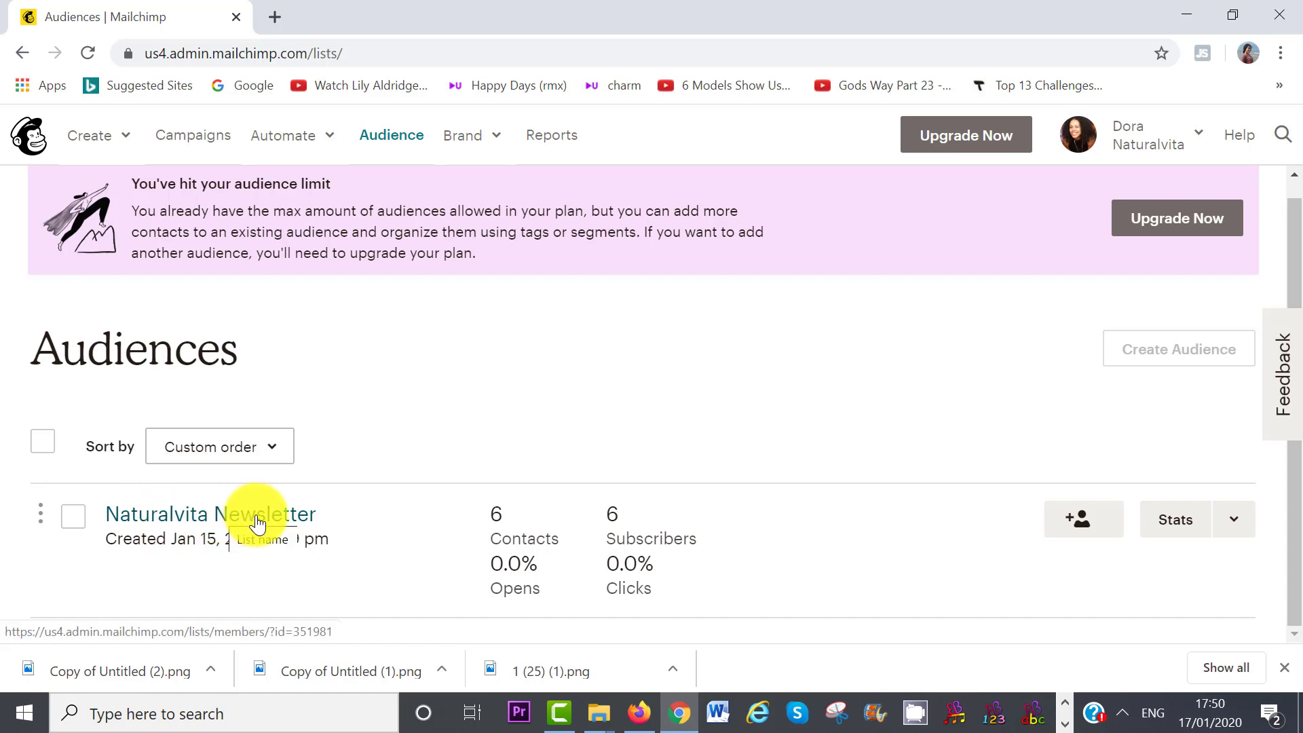
pyautogui.click(258, 521)
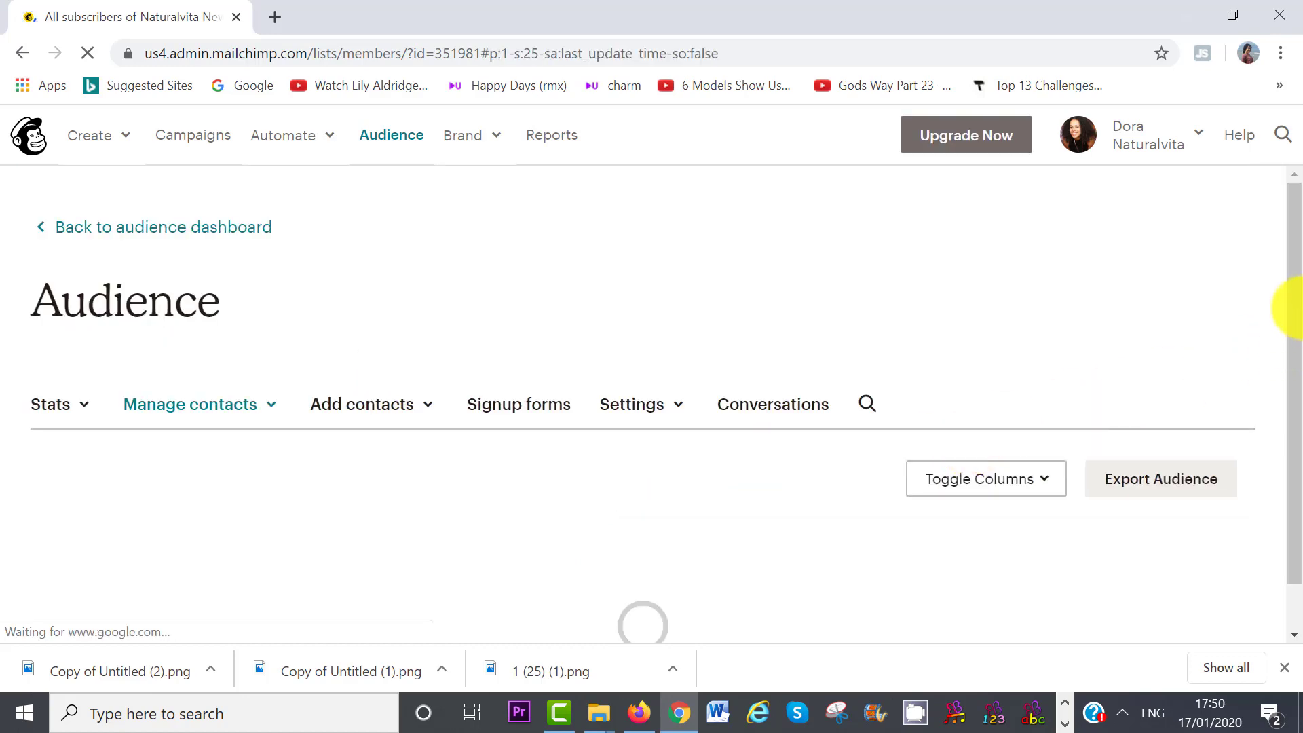
pyautogui.scroll(-4, 1297, 311)
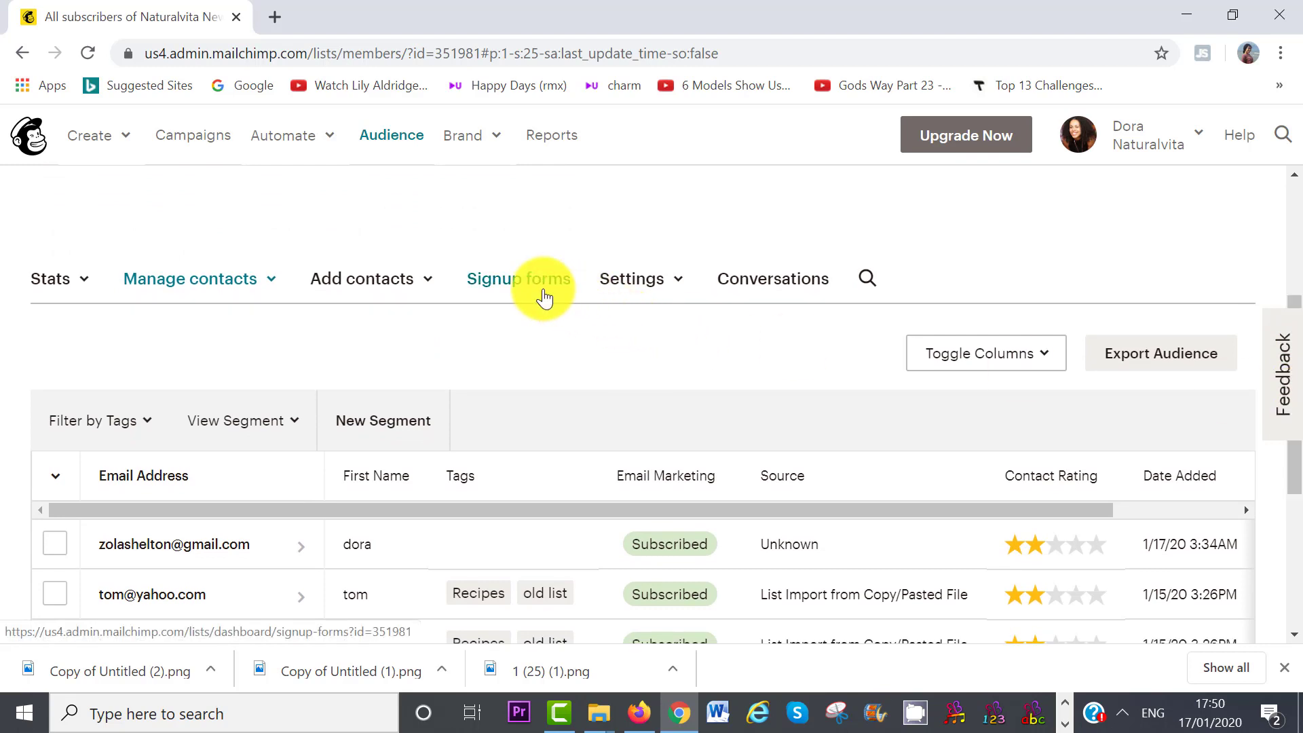
pyautogui.click(543, 297)
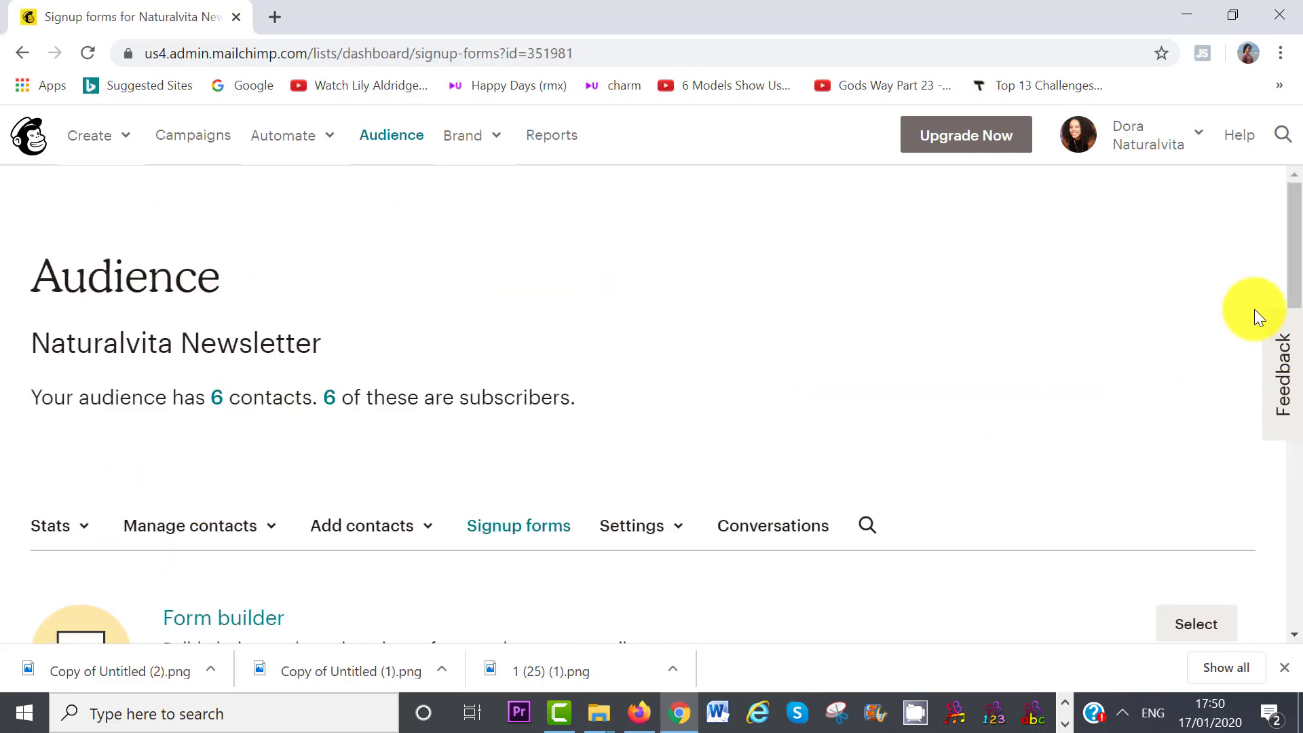
pyautogui.moveTo(1293, 265); pyautogui.dragTo(1299, 395)
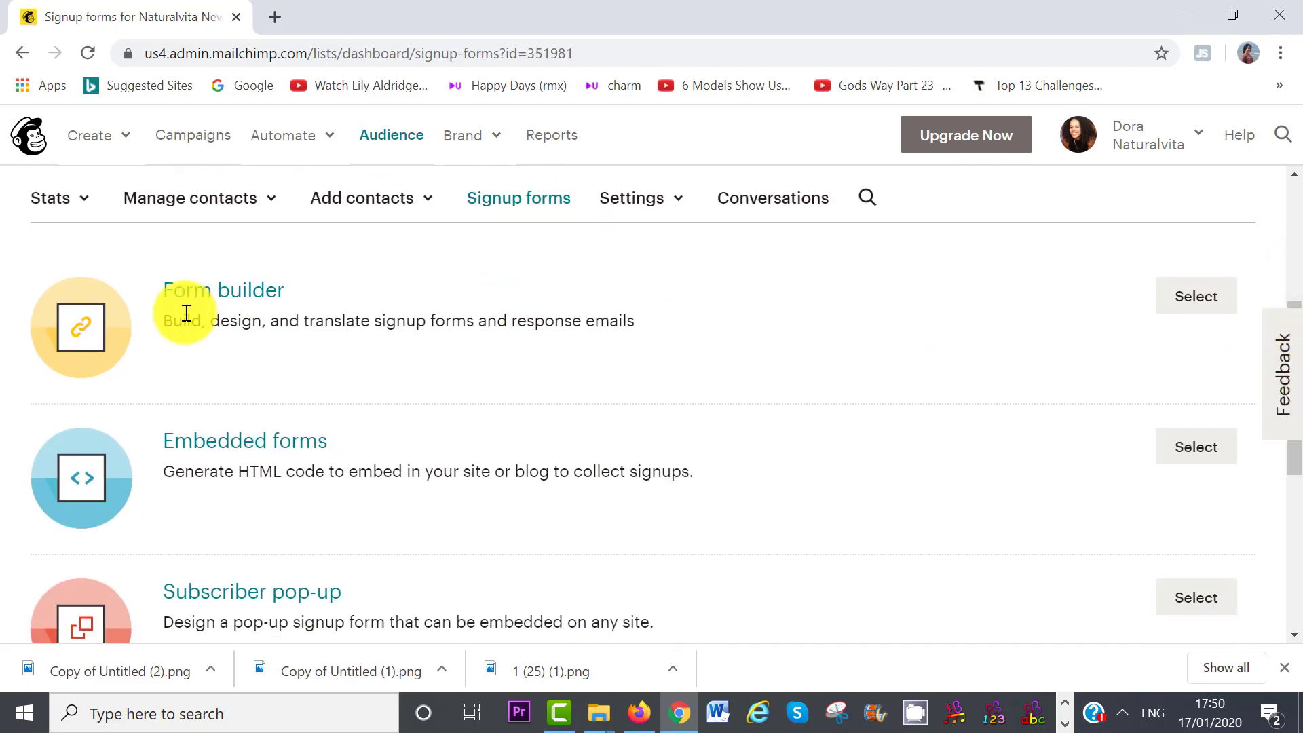
pyautogui.click(236, 297)
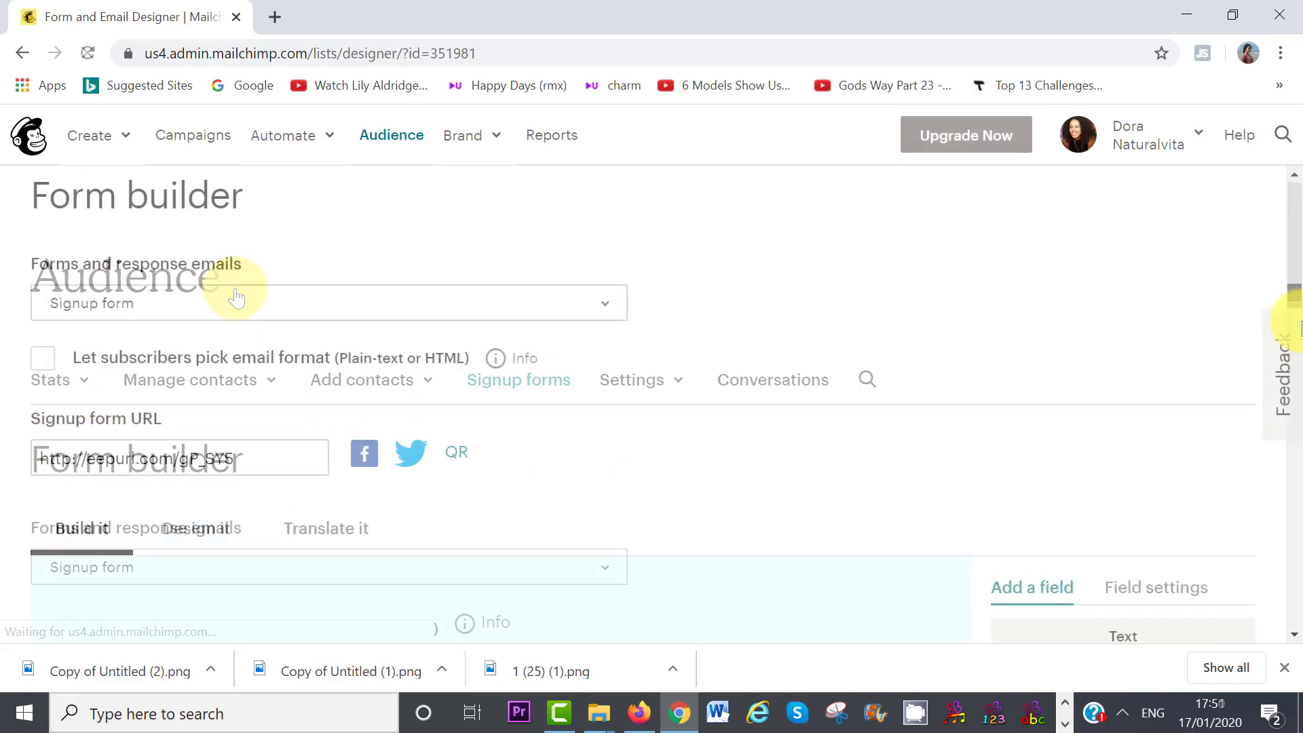
pyautogui.moveTo(1298, 331); pyautogui.dragTo(1298, 371)
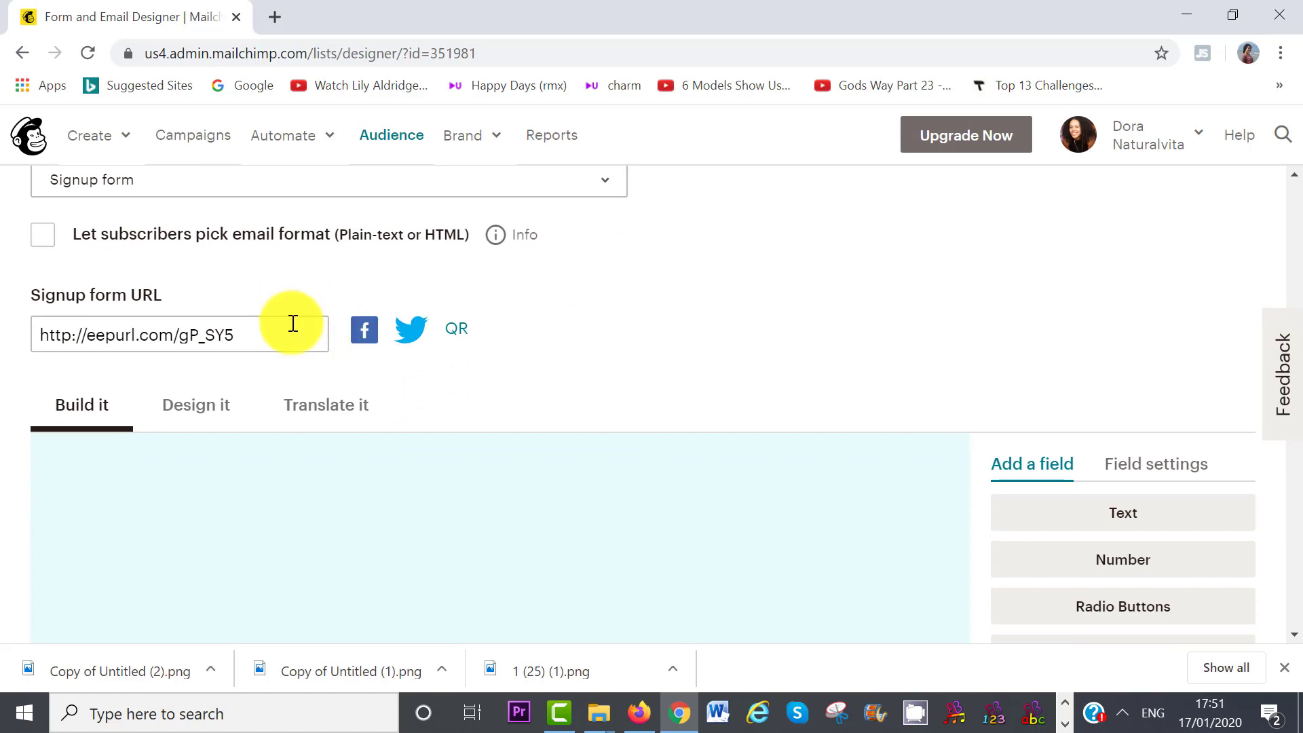
pyautogui.moveTo(278, 331); pyautogui.dragTo(11, 328)
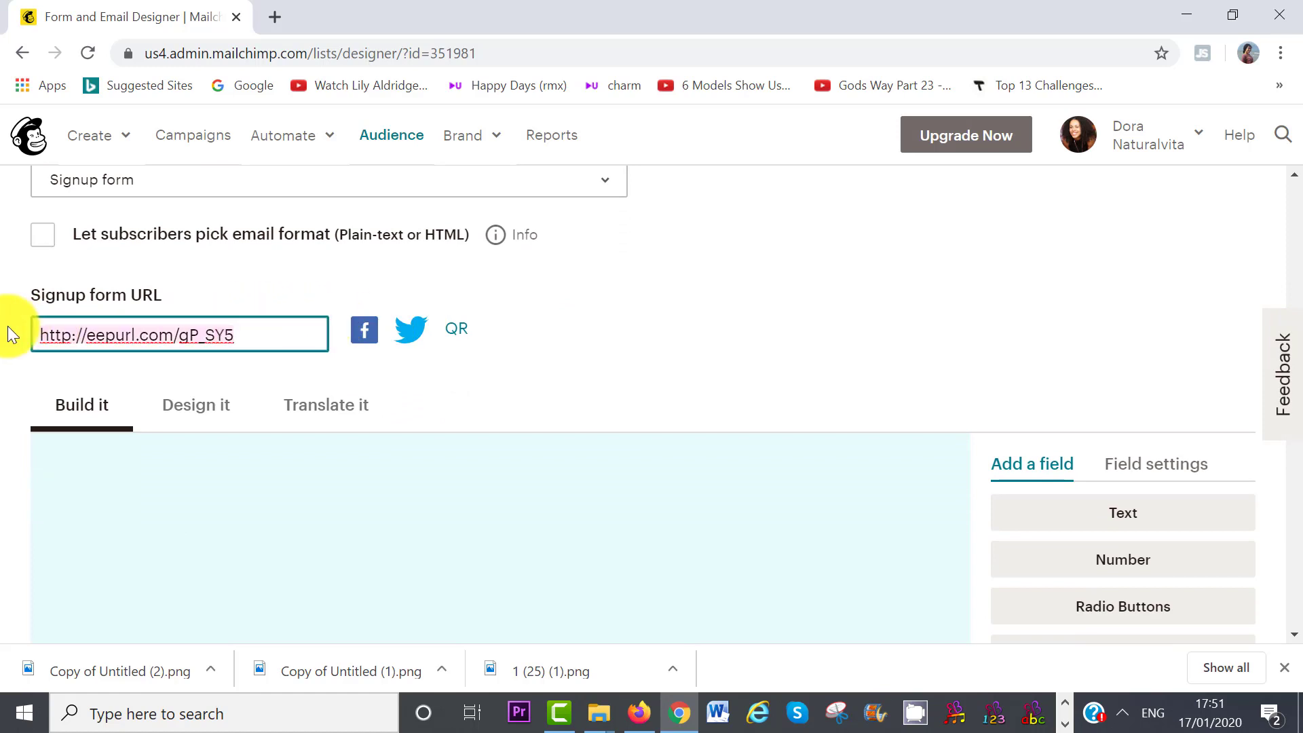
pyautogui.hotkey('ctrl', 'c')
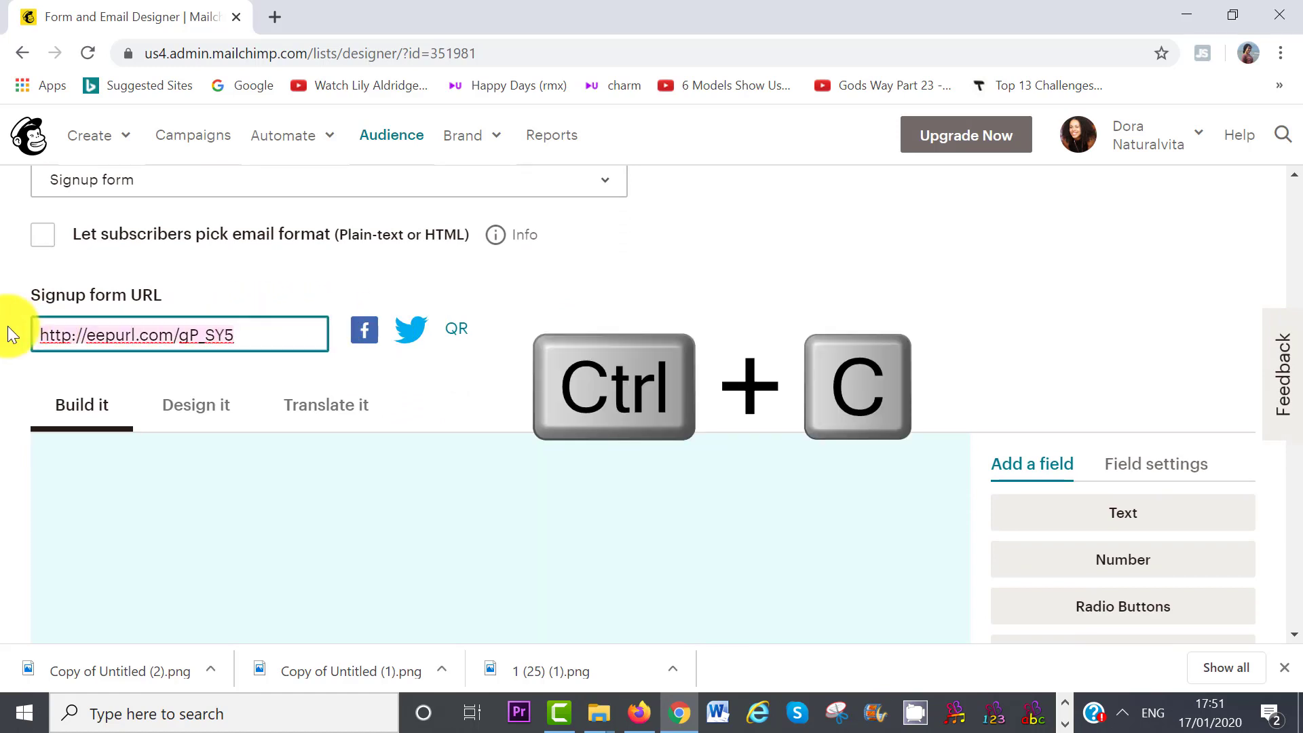
pyautogui.click(275, 17)
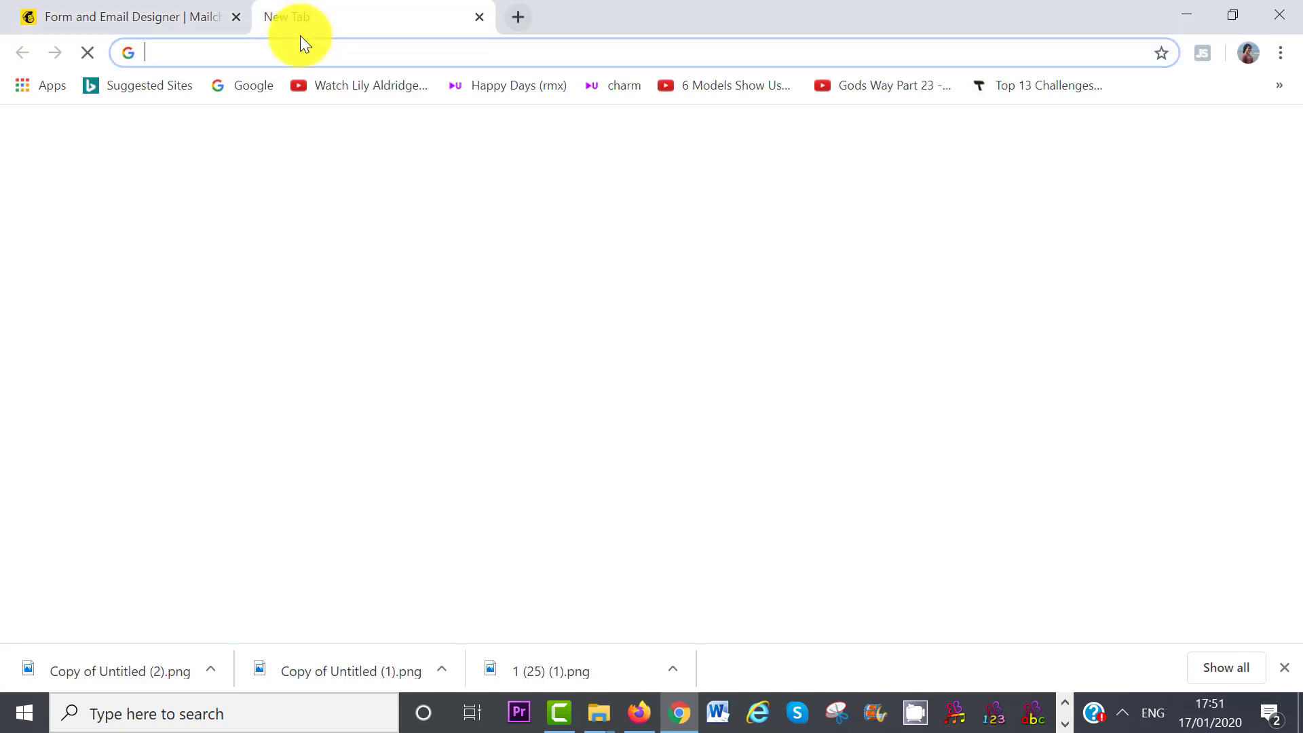
# - Load the eepurl signup form and subscribe with a test email, passing the reCAPTCHA check
pyautogui.hotkey('ctrl', 'v')
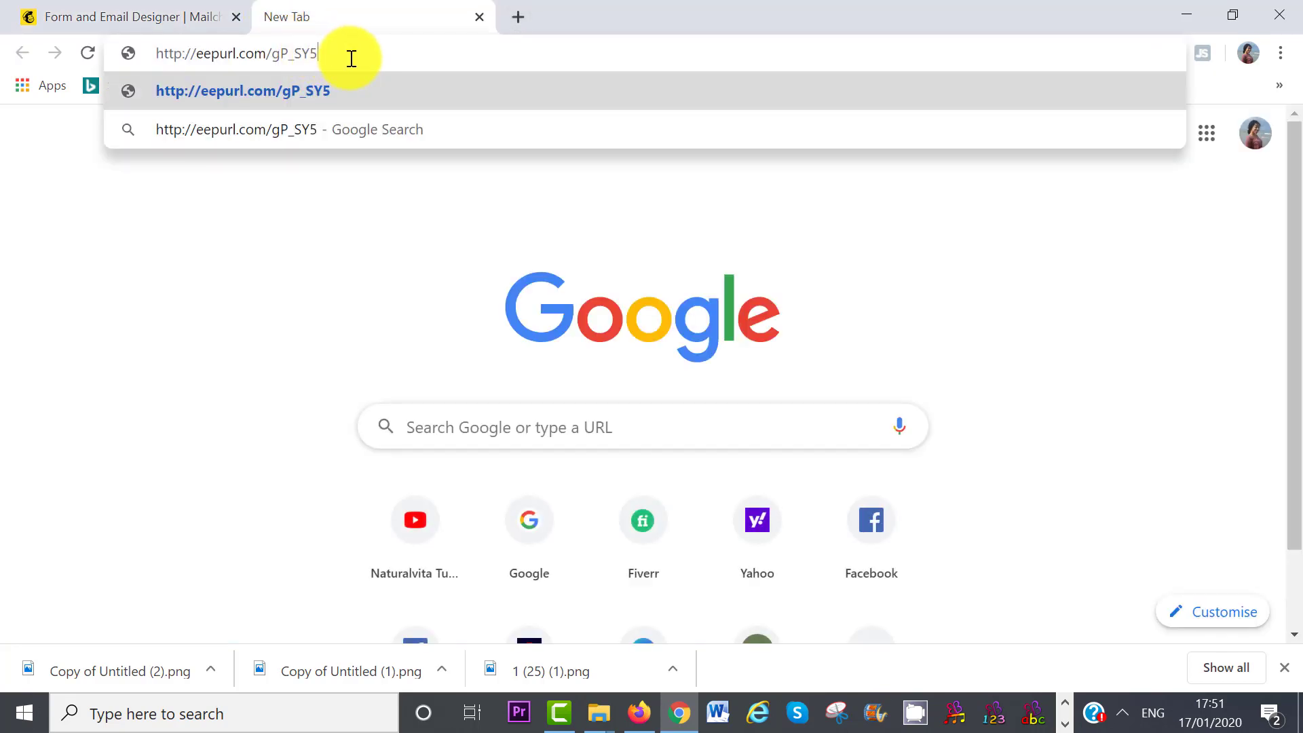
pyautogui.press('Return')
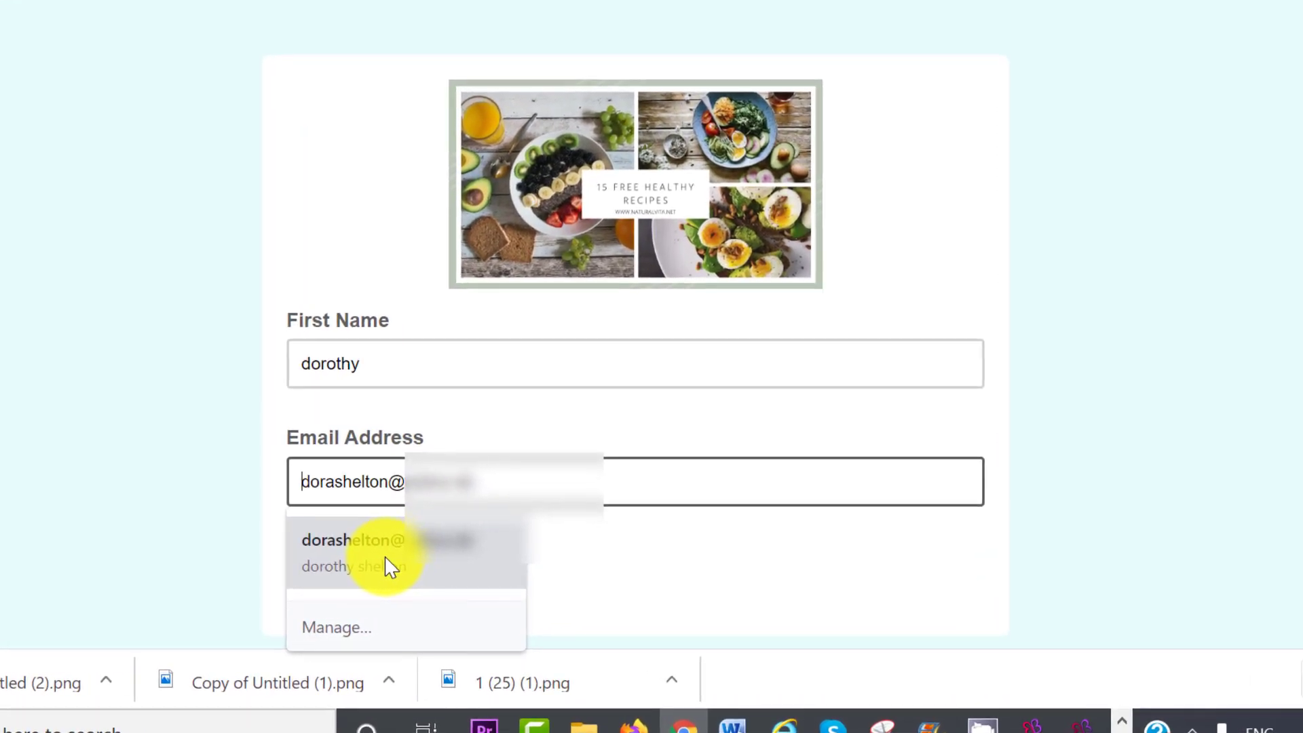
pyautogui.click(386, 558)
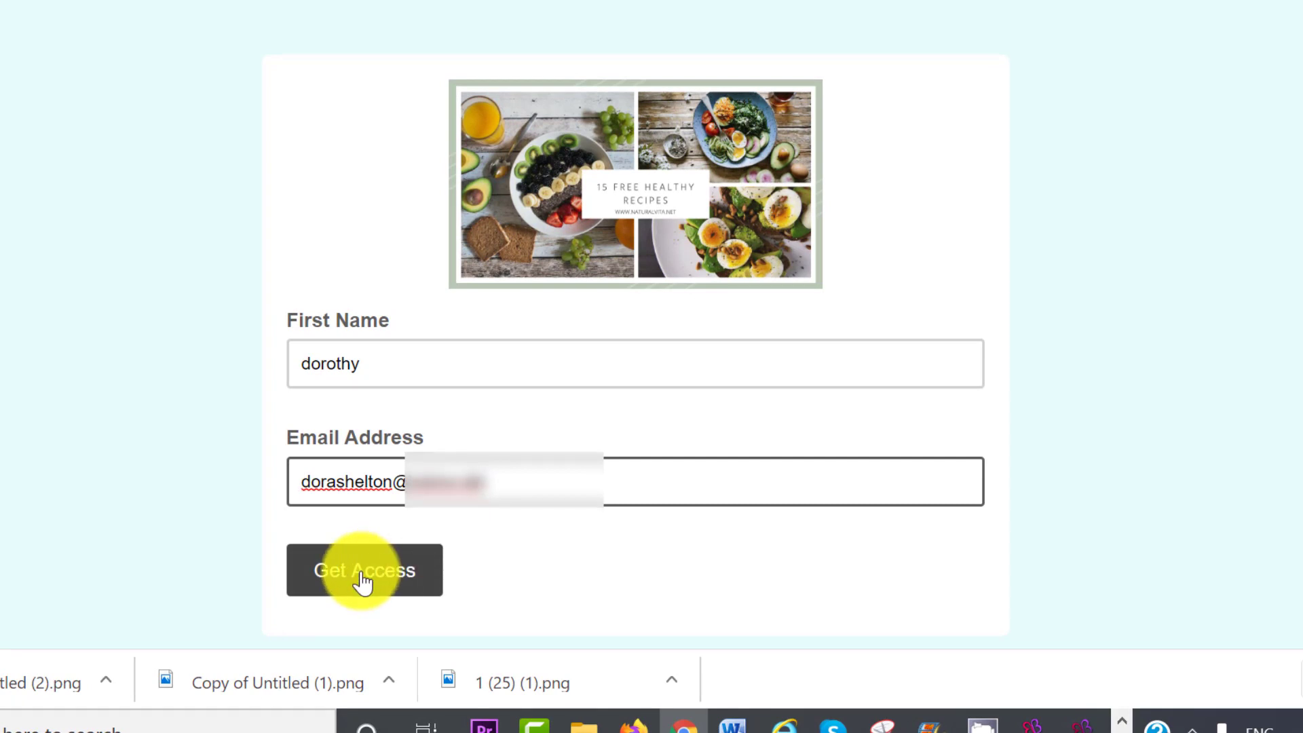
pyautogui.click(363, 580)
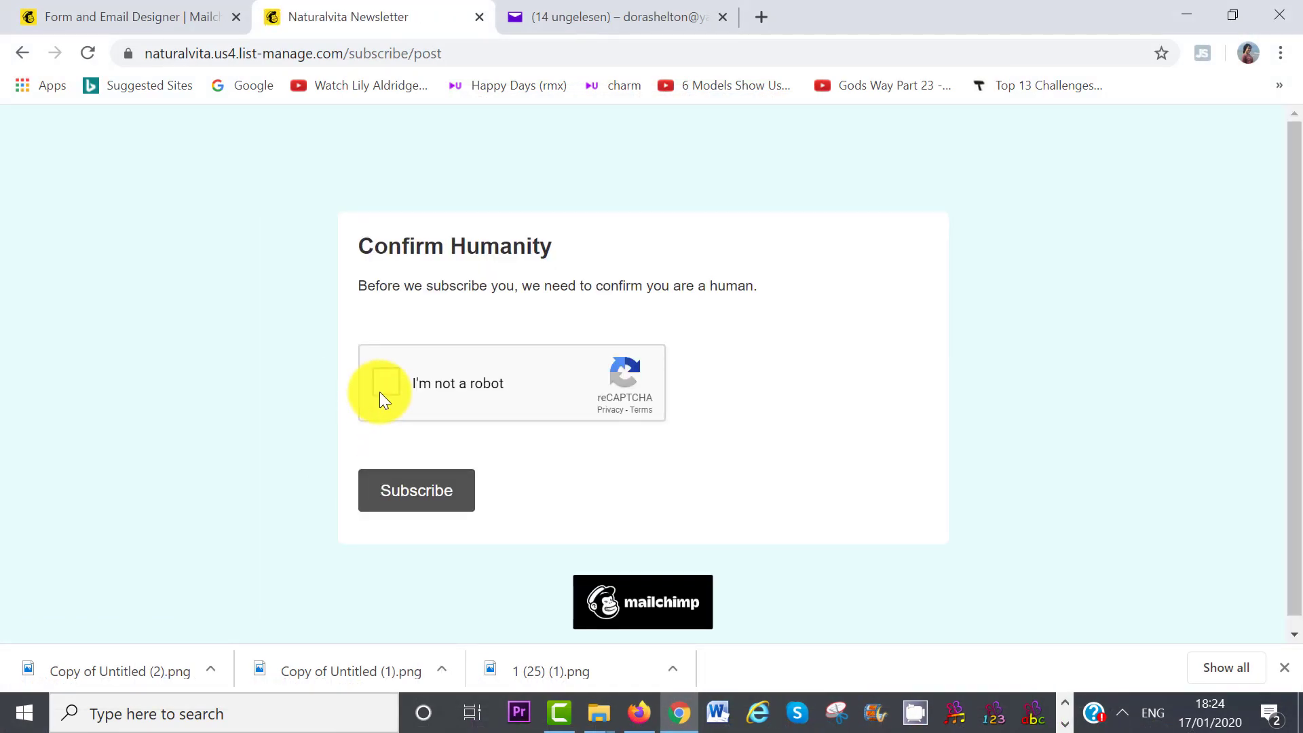
pyautogui.click(381, 391)
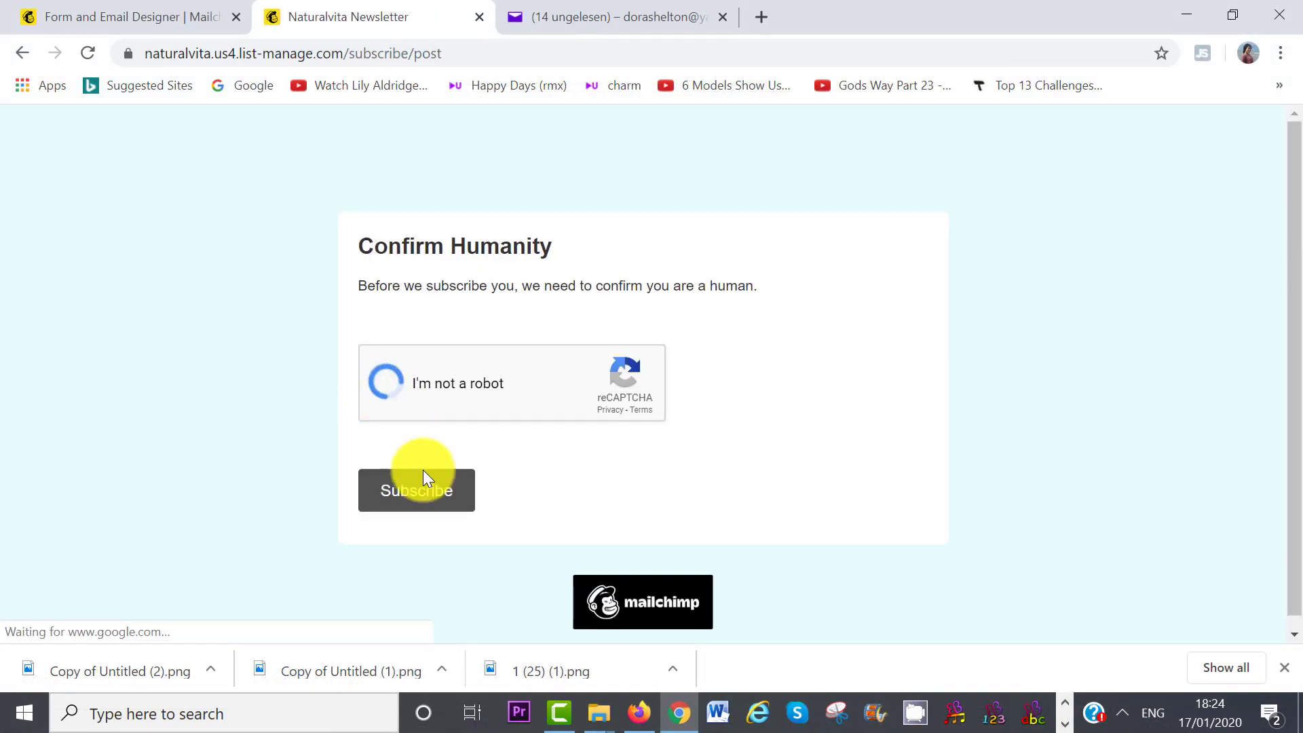
pyautogui.click(423, 496)
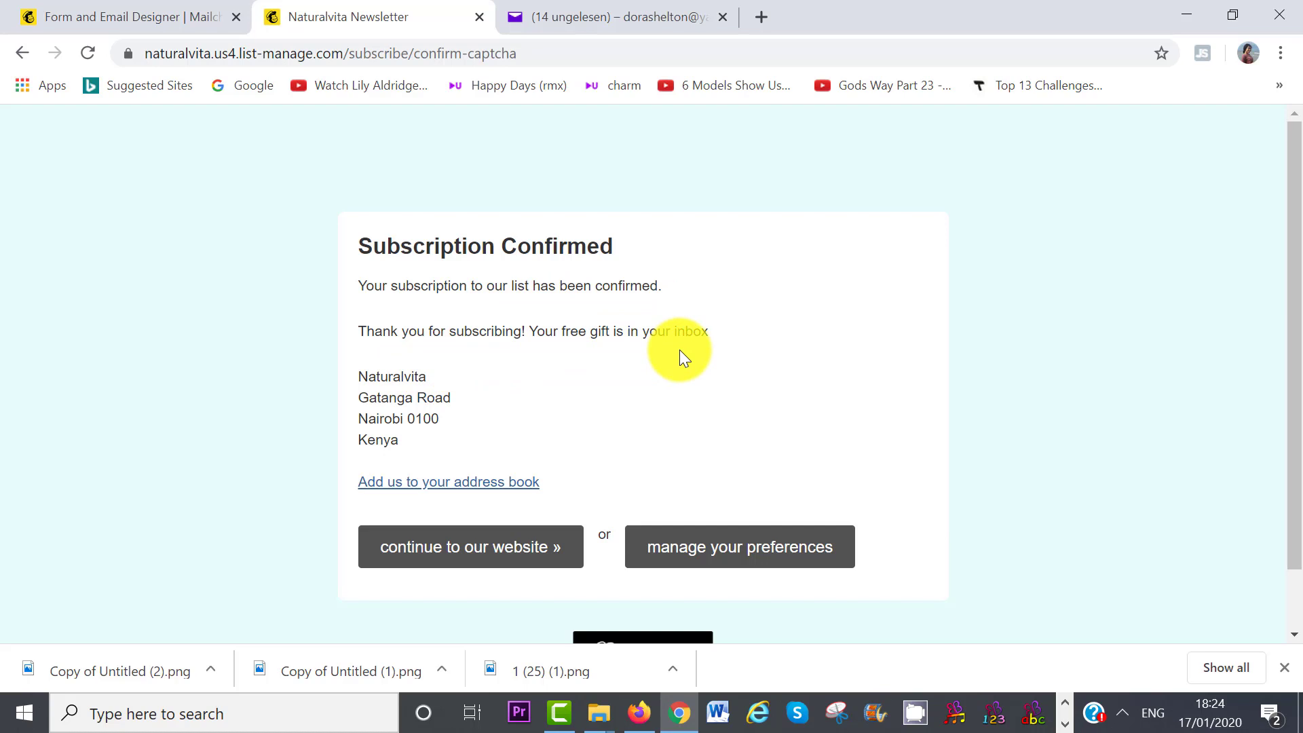
# - In Yahoo Mail, open the Naturalvita email and follow Click Here to Raw_vegan_recipes.pdf
pyautogui.click(605, 27)
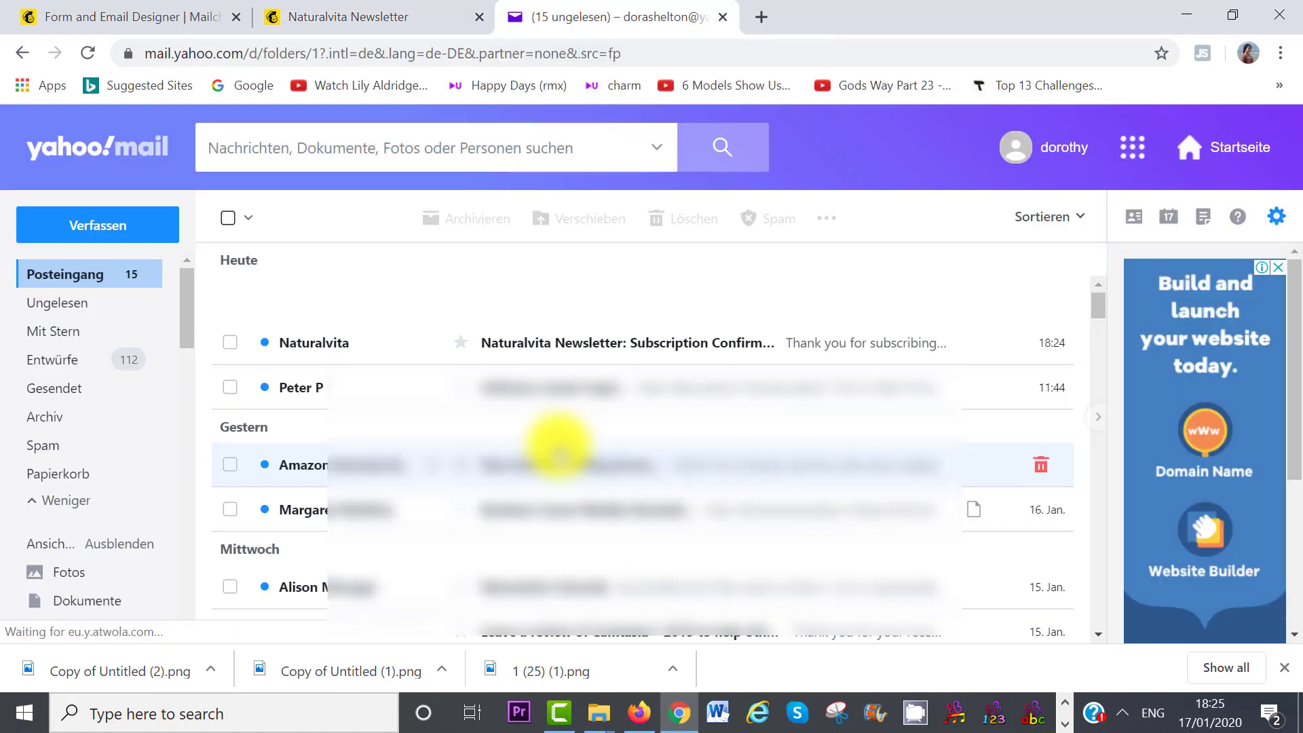
pyautogui.click(597, 353)
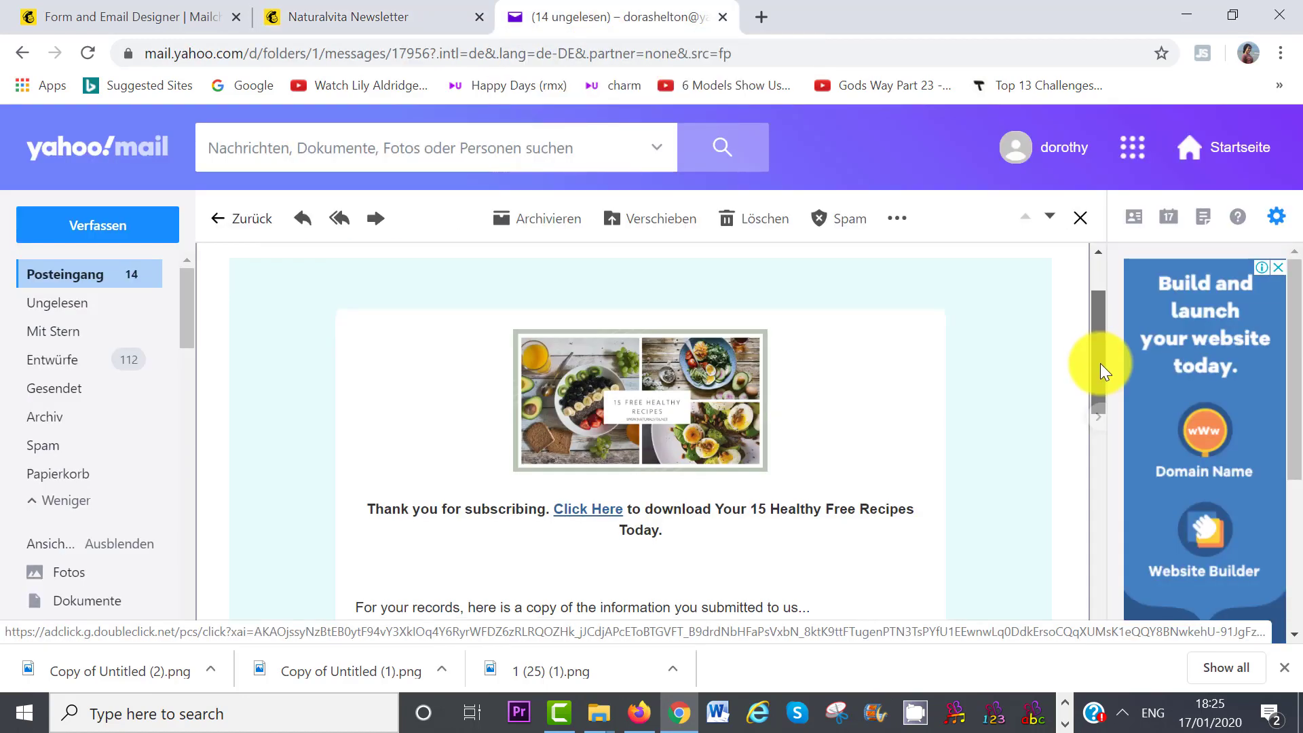
pyautogui.moveTo(1100, 364); pyautogui.dragTo(1101, 377)
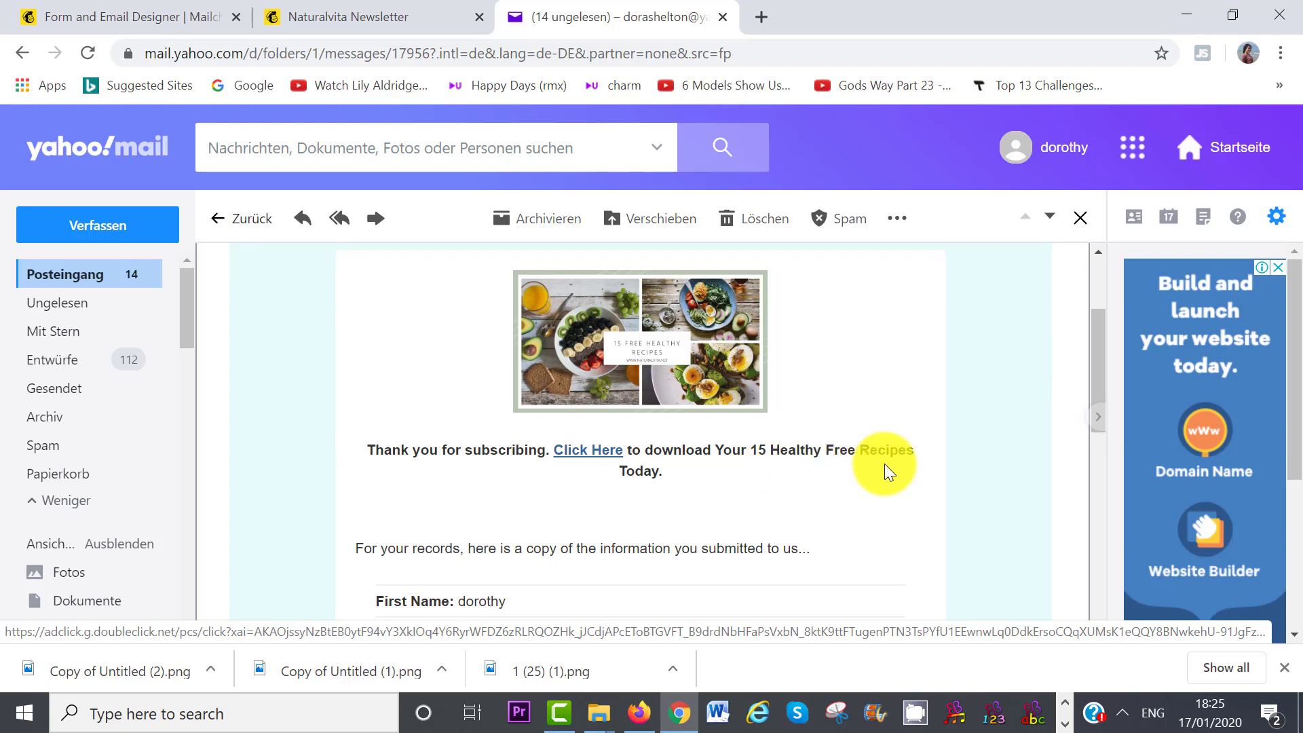
pyautogui.click(582, 453)
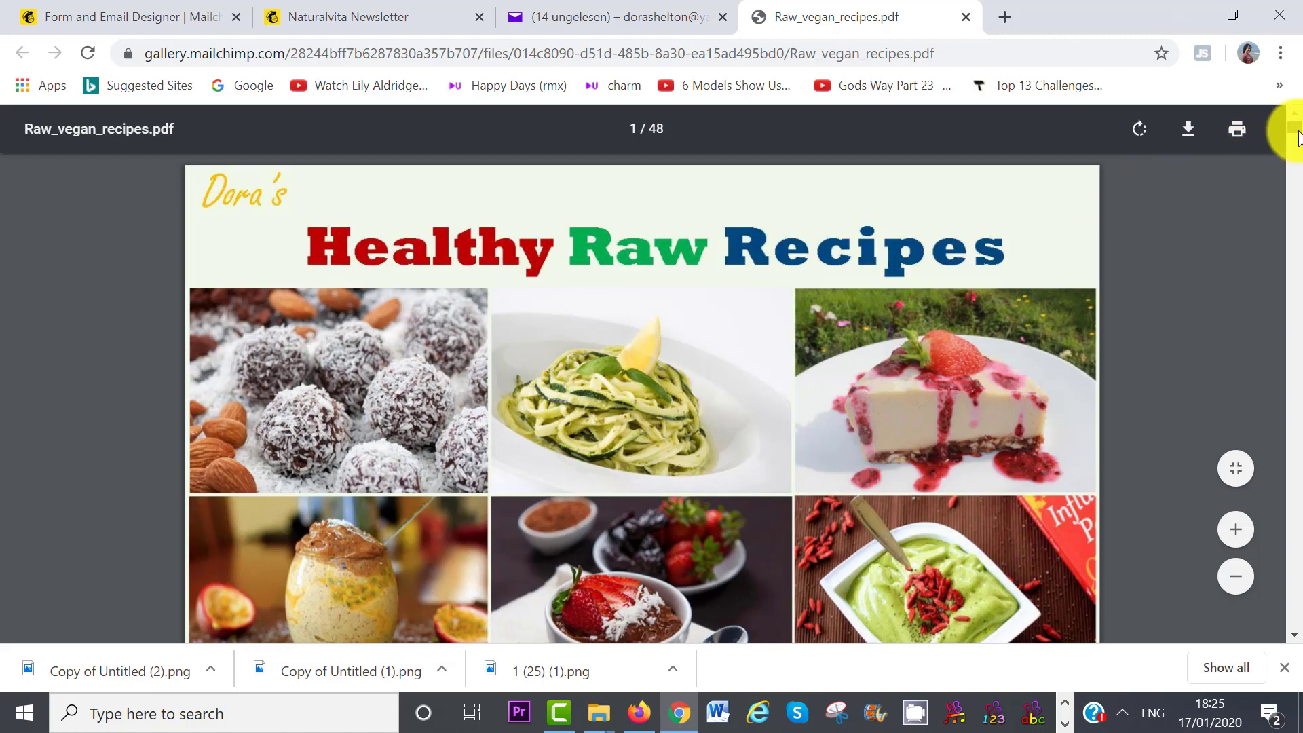
pyautogui.moveTo(1298, 133); pyautogui.dragTo(1298, 175)
pyautogui.moveTo(1298, 180); pyautogui.dragTo(1298, 256)
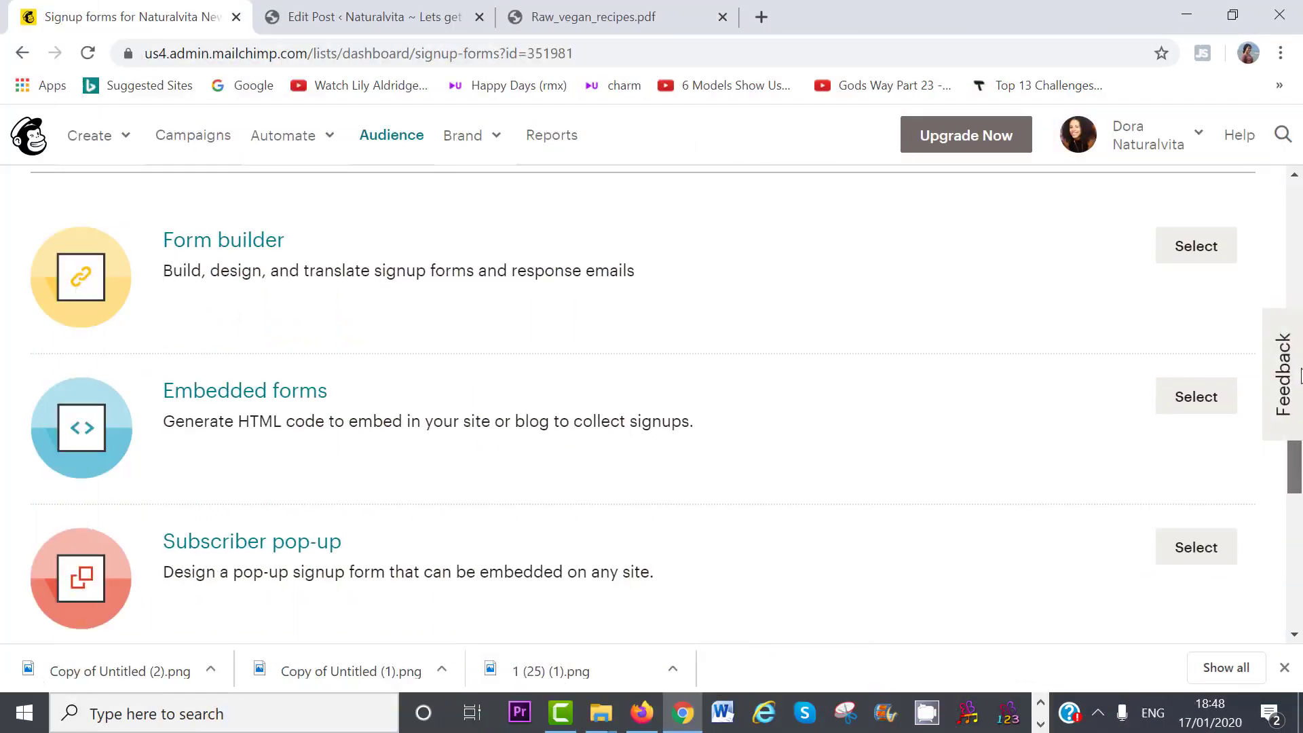
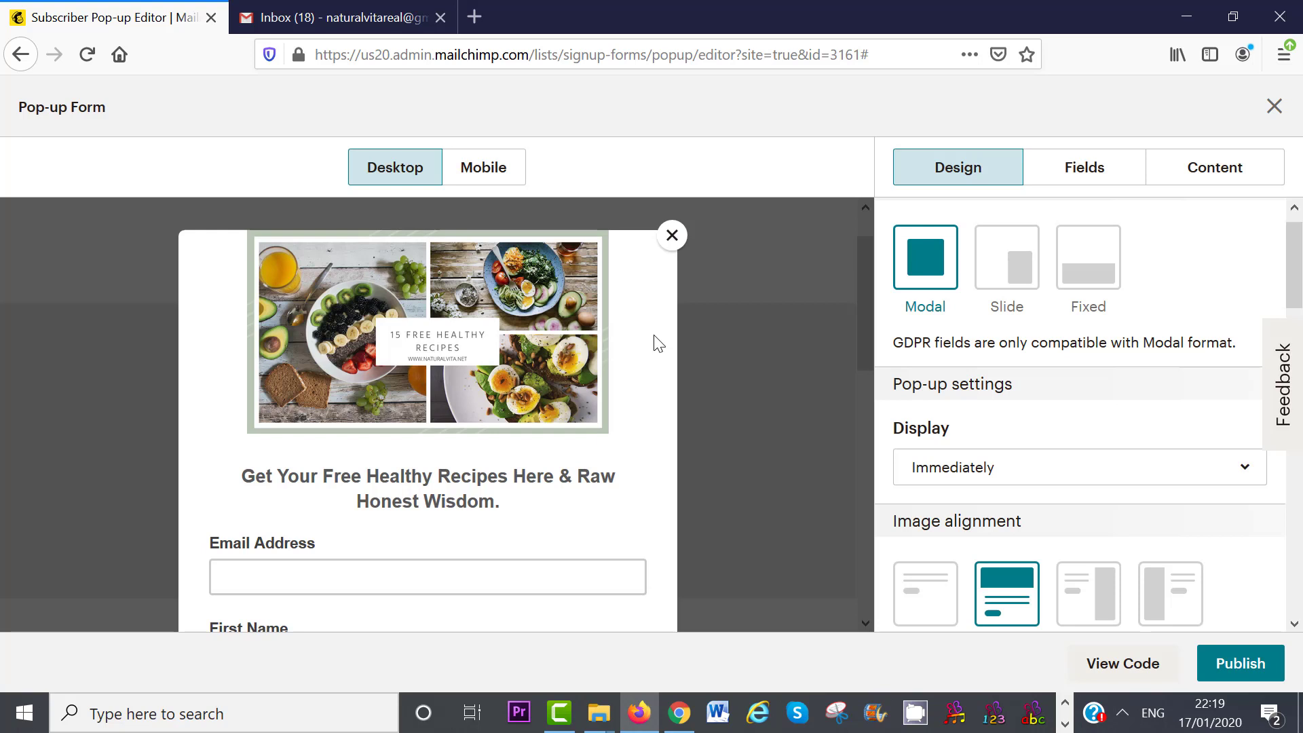
# - Go to Brand > Templates to see the saved email templates
pyautogui.scroll(-5, 658, 342)
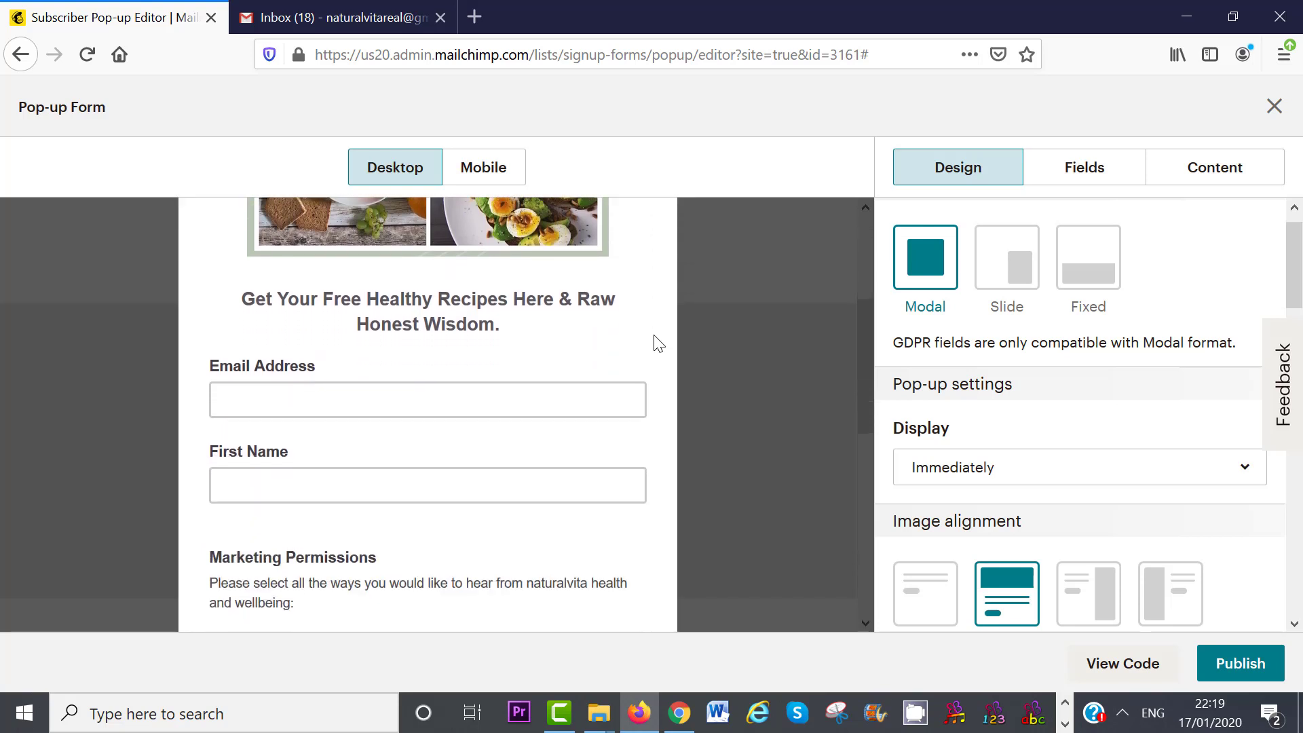
pyautogui.scroll(-2, 658, 342)
pyautogui.scroll(-2, 658, 343)
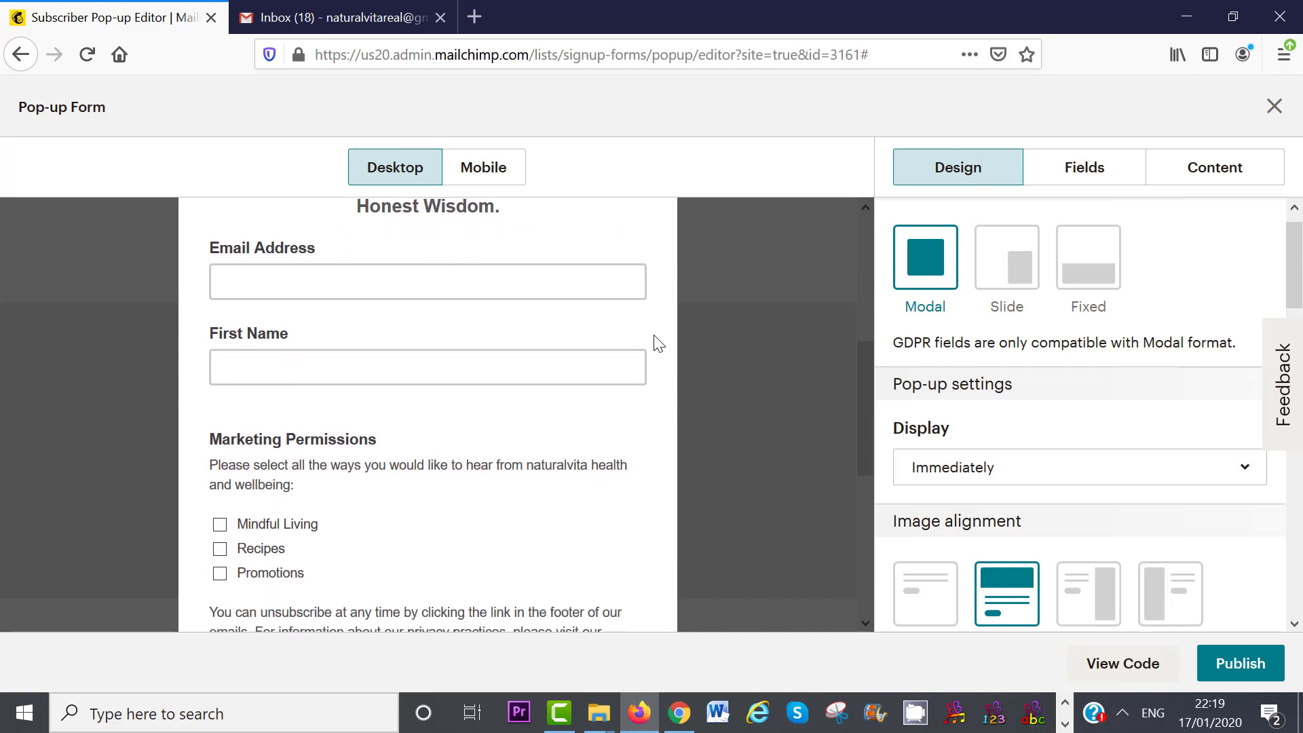
pyautogui.scroll(-3, 659, 342)
pyautogui.scroll(-3, 659, 342)
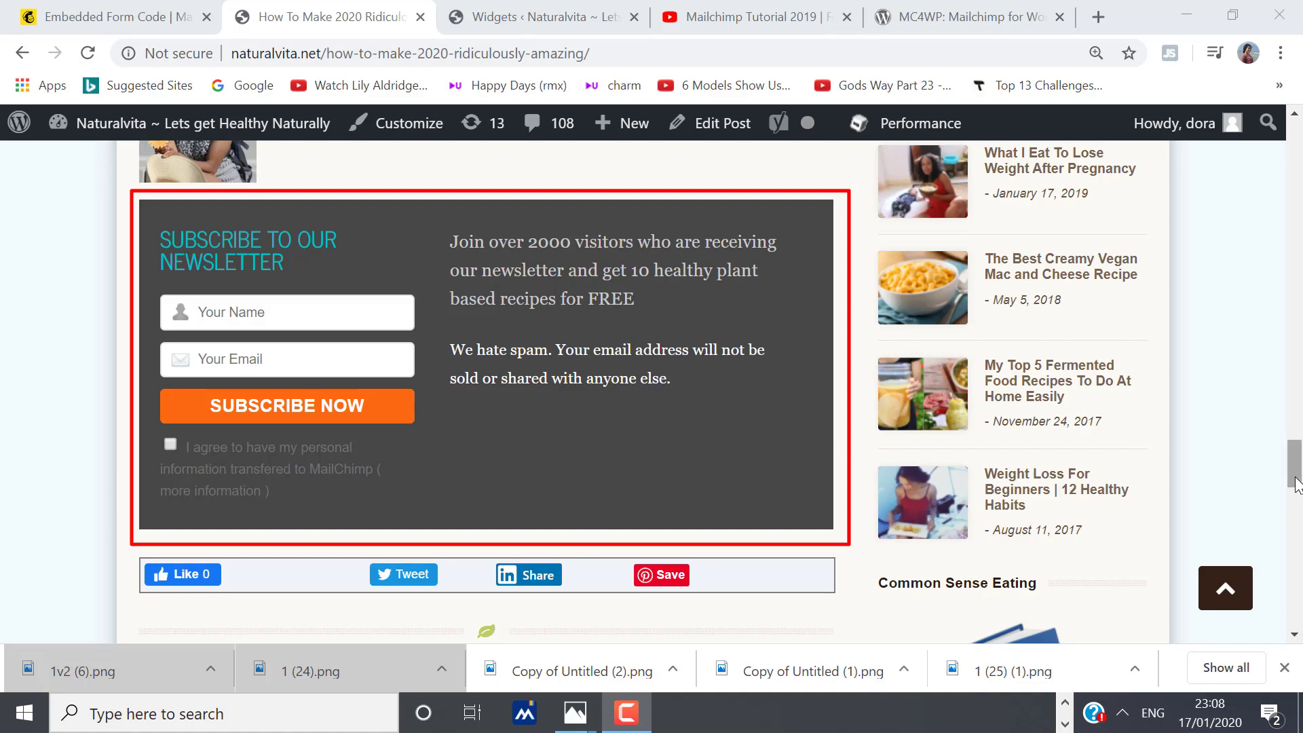
pyautogui.moveTo(1294, 468); pyautogui.dragTo(1297, 173)
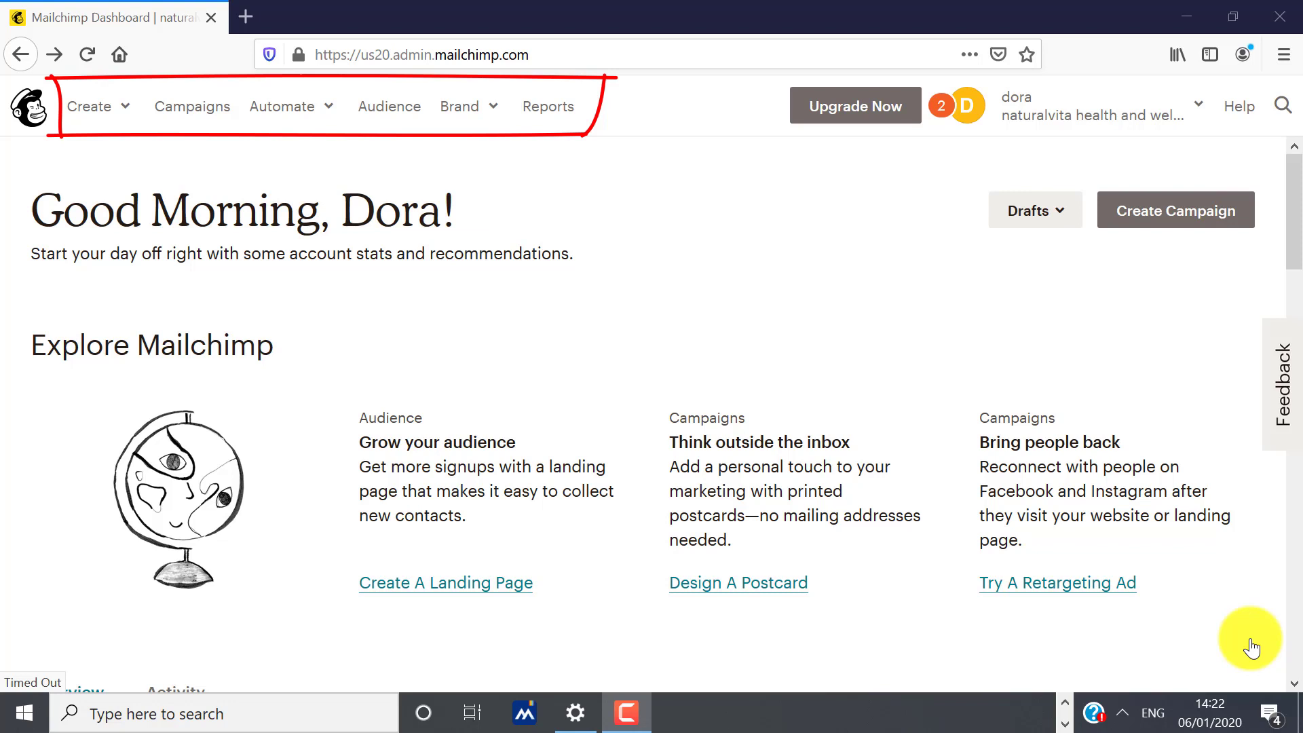
pyautogui.click(459, 106)
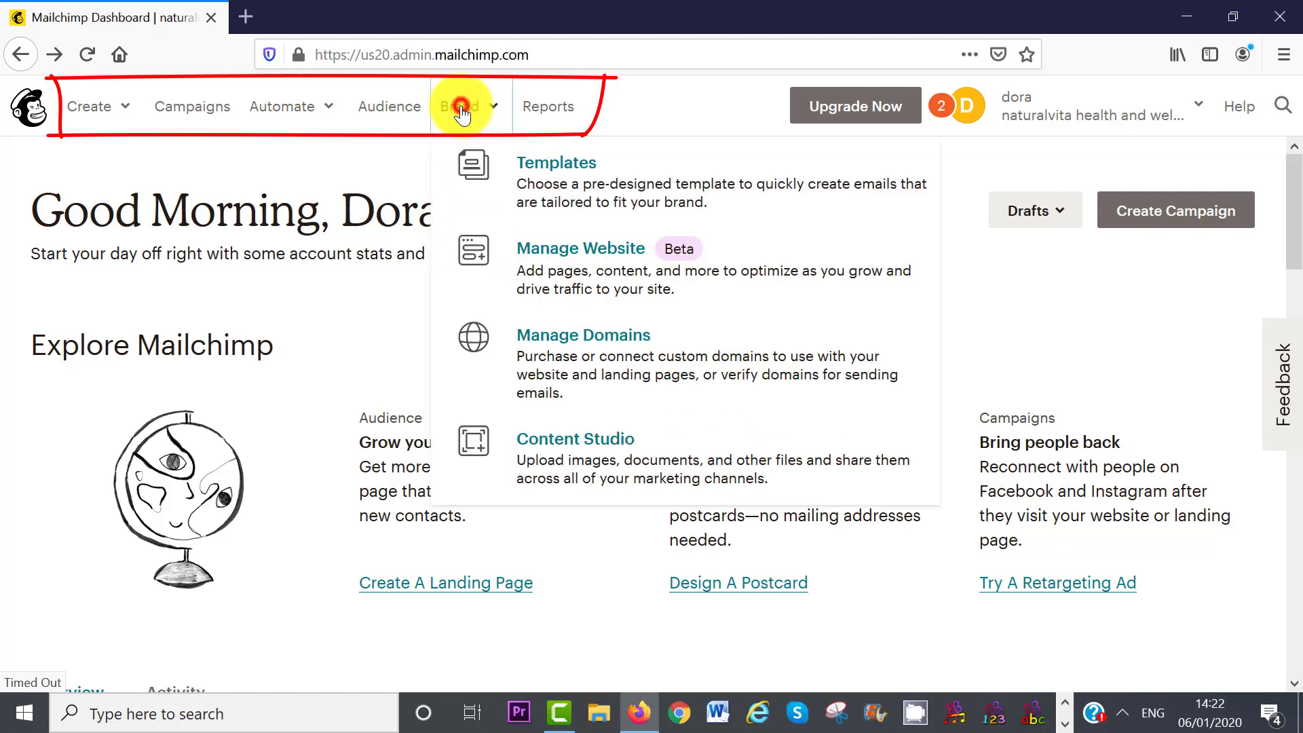
pyautogui.click(547, 177)
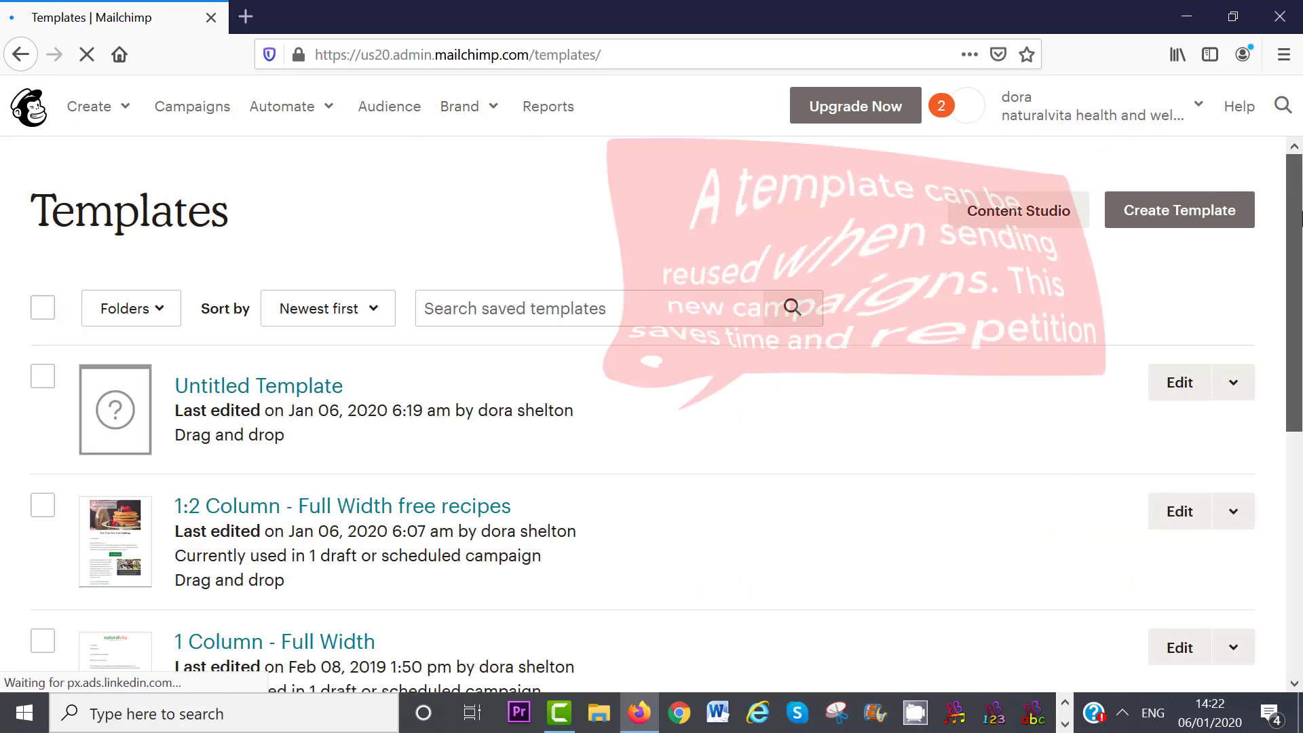
# - Start a new email template with Create Template
pyautogui.scroll(-5, 1301, 455)
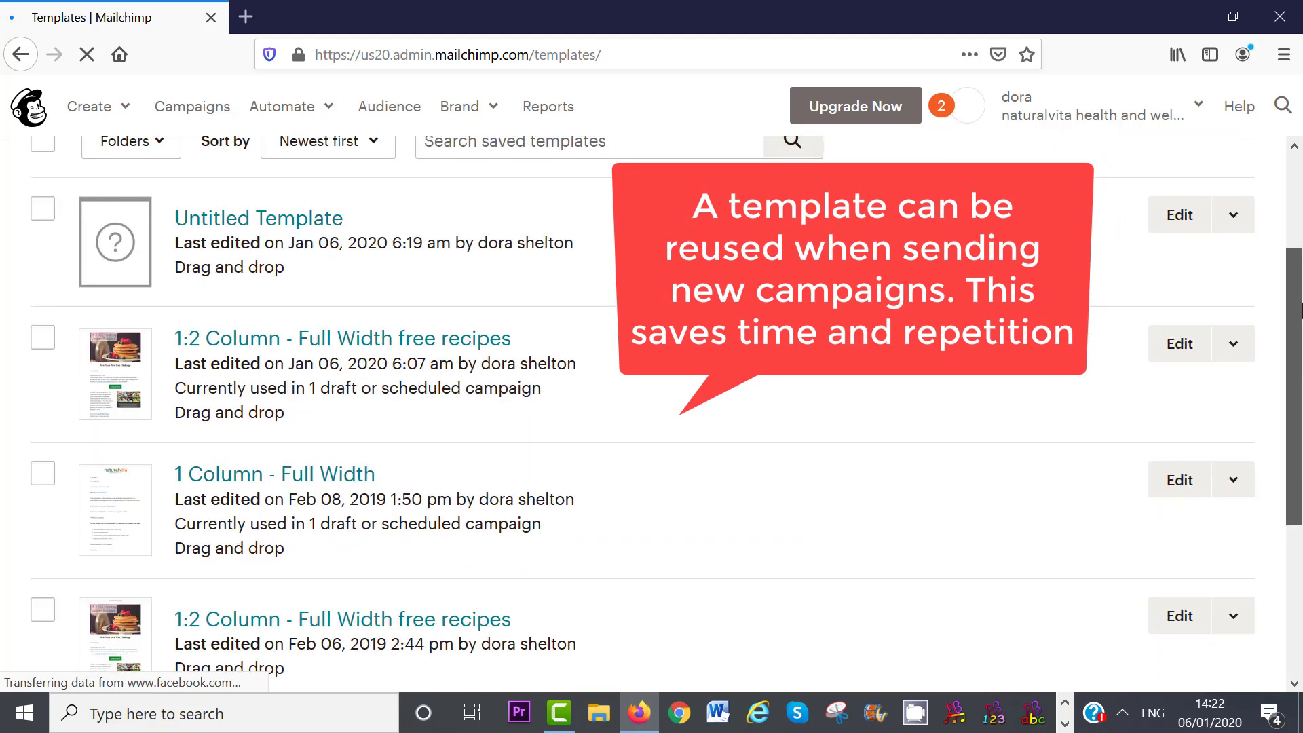
pyautogui.moveTo(1301, 455); pyautogui.dragTo(1300, 207)
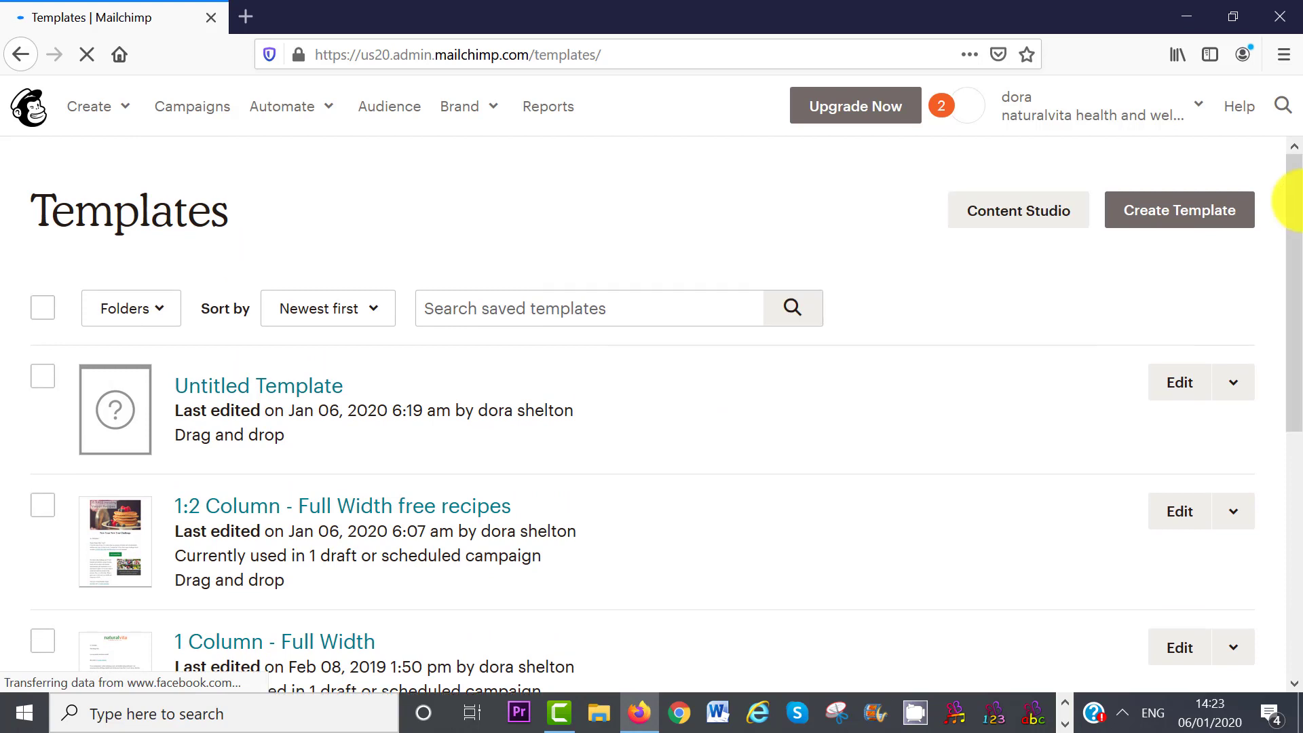
pyautogui.click(1167, 214)
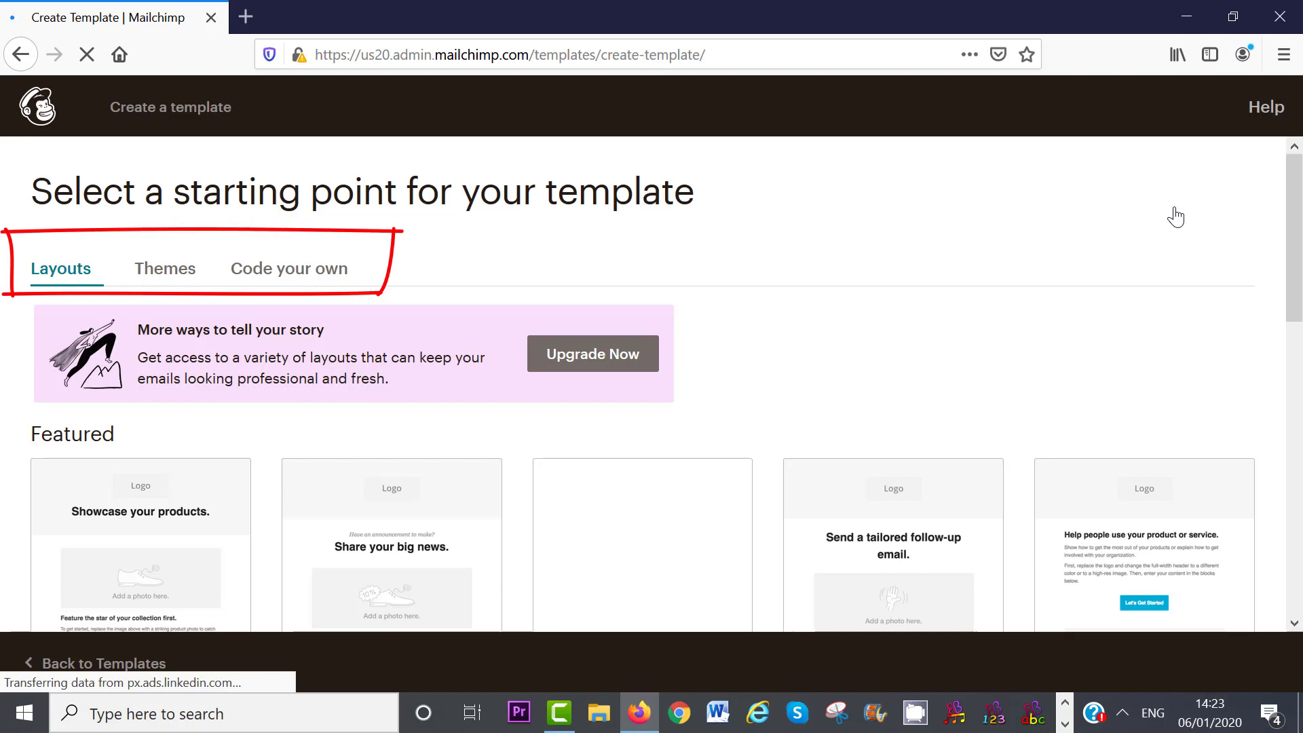
# - Look through Themes, then start the template from the Basic 1 Column layout
pyautogui.scroll(-4, 1300, 319)
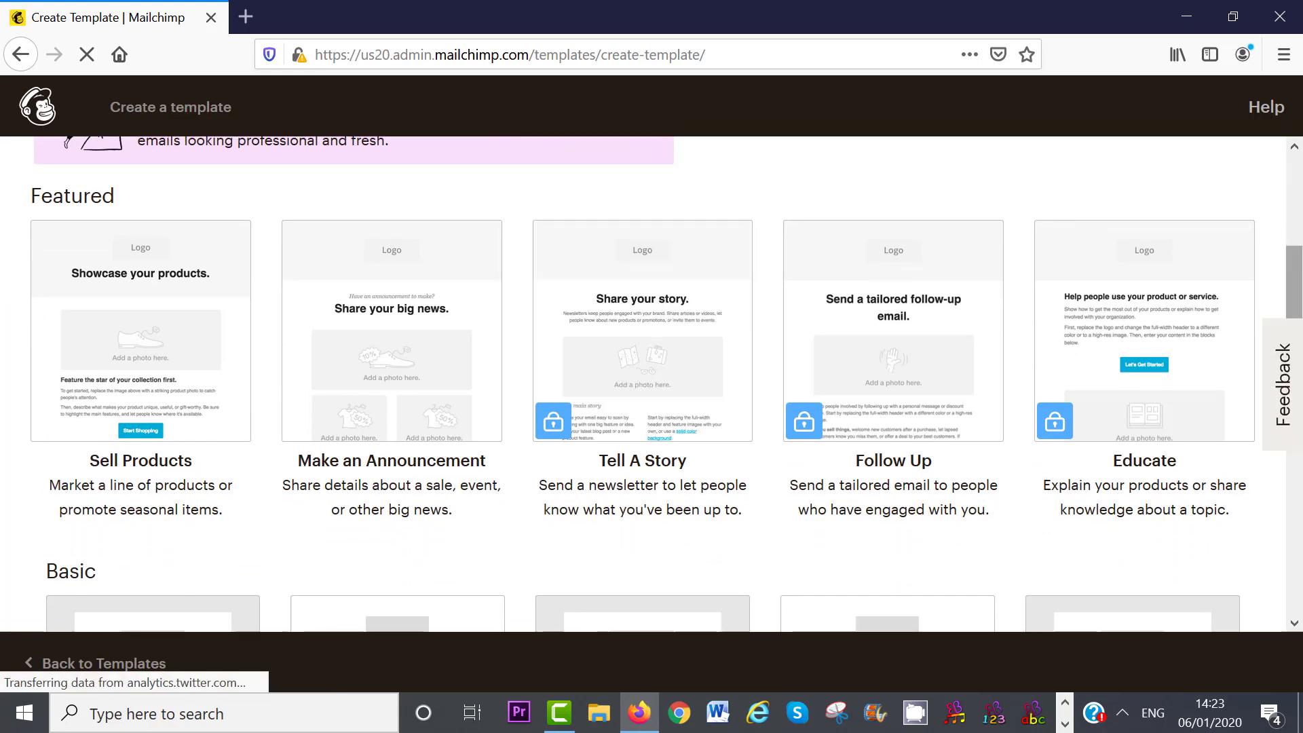
pyautogui.moveTo(620, 434)
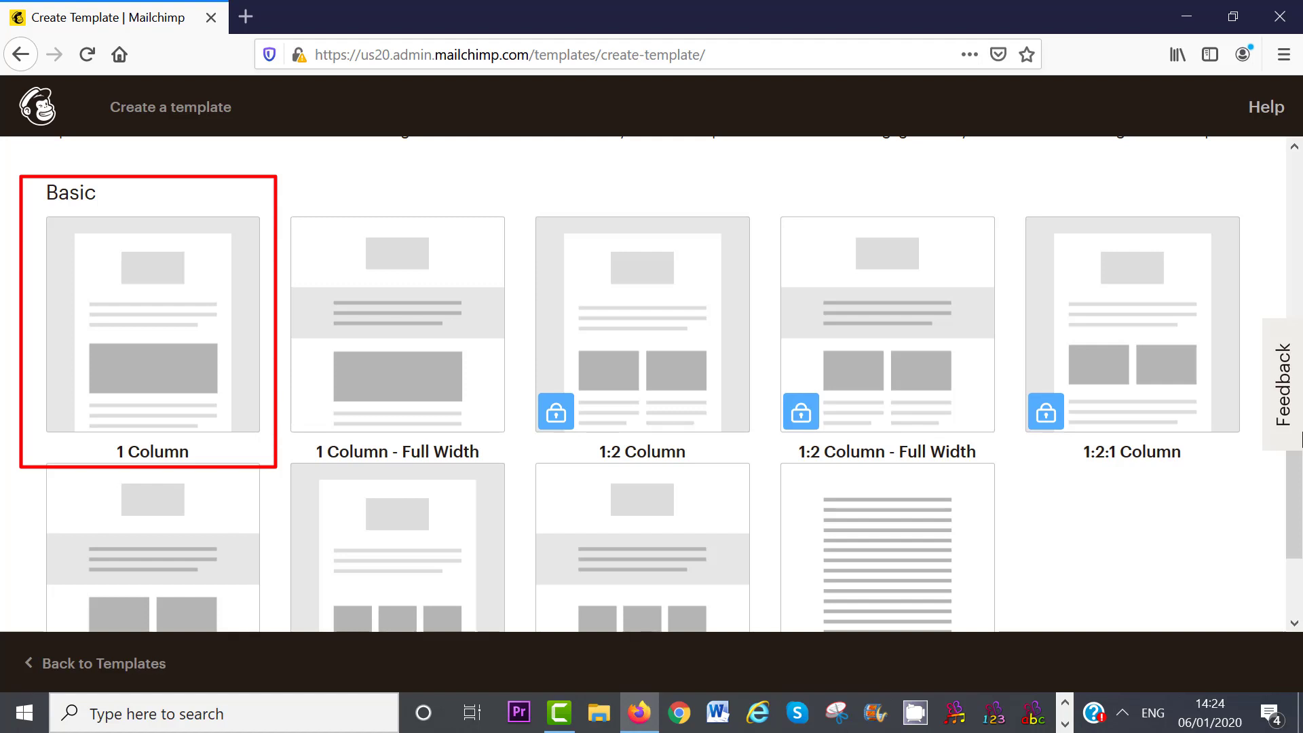
pyautogui.moveTo(1297, 487); pyautogui.dragTo(1297, 238)
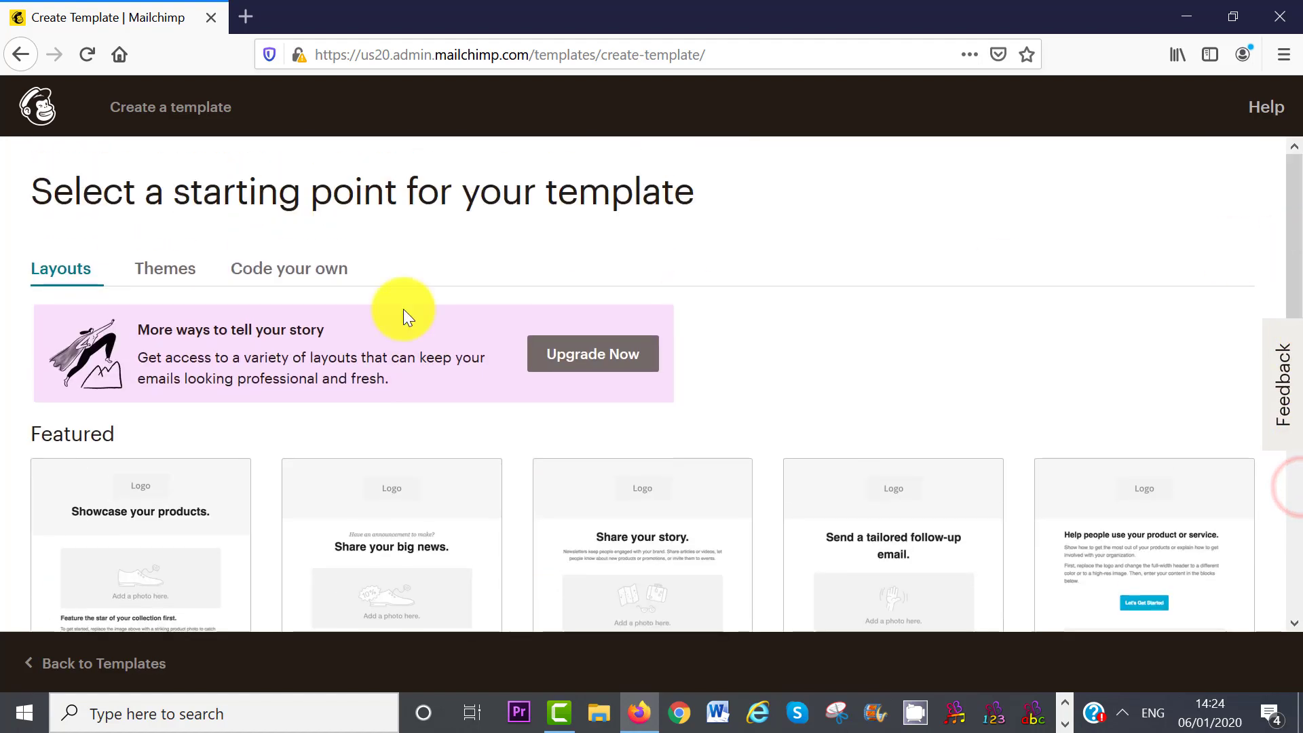
pyautogui.click(169, 266)
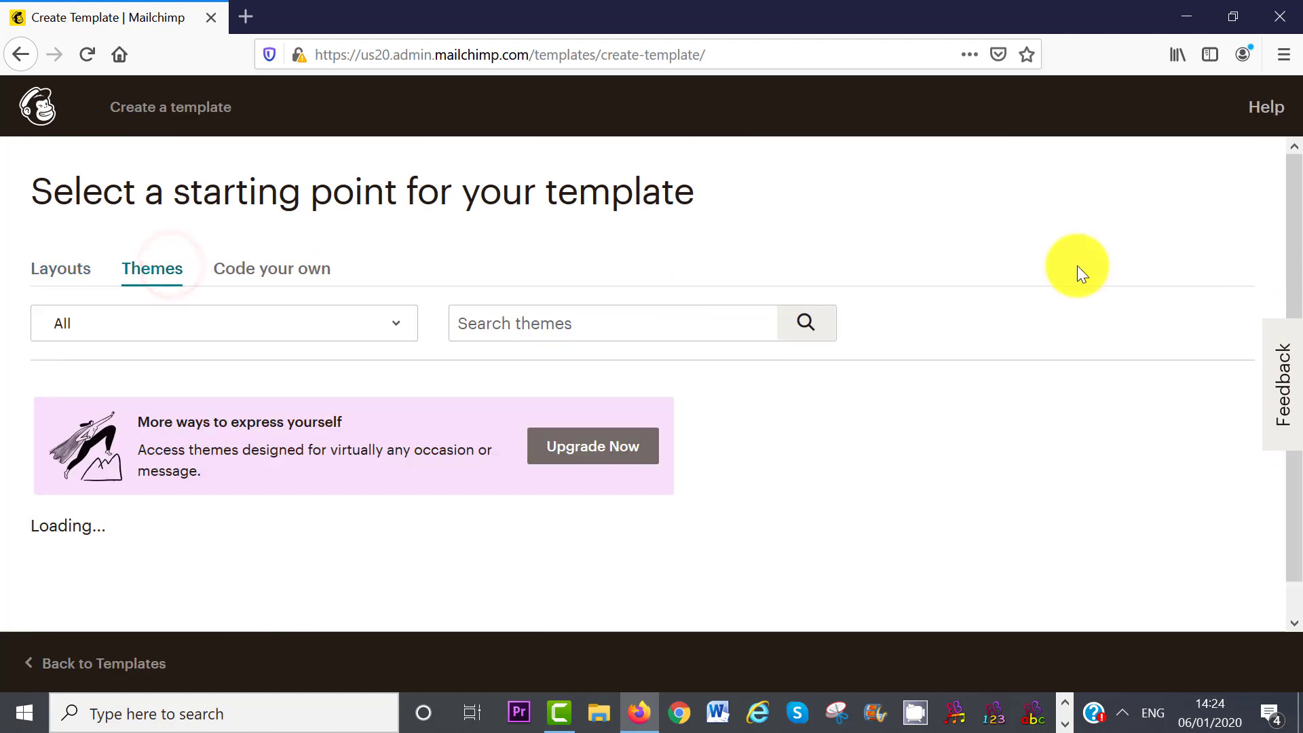
pyautogui.moveTo(1297, 170); pyautogui.dragTo(1301, 251)
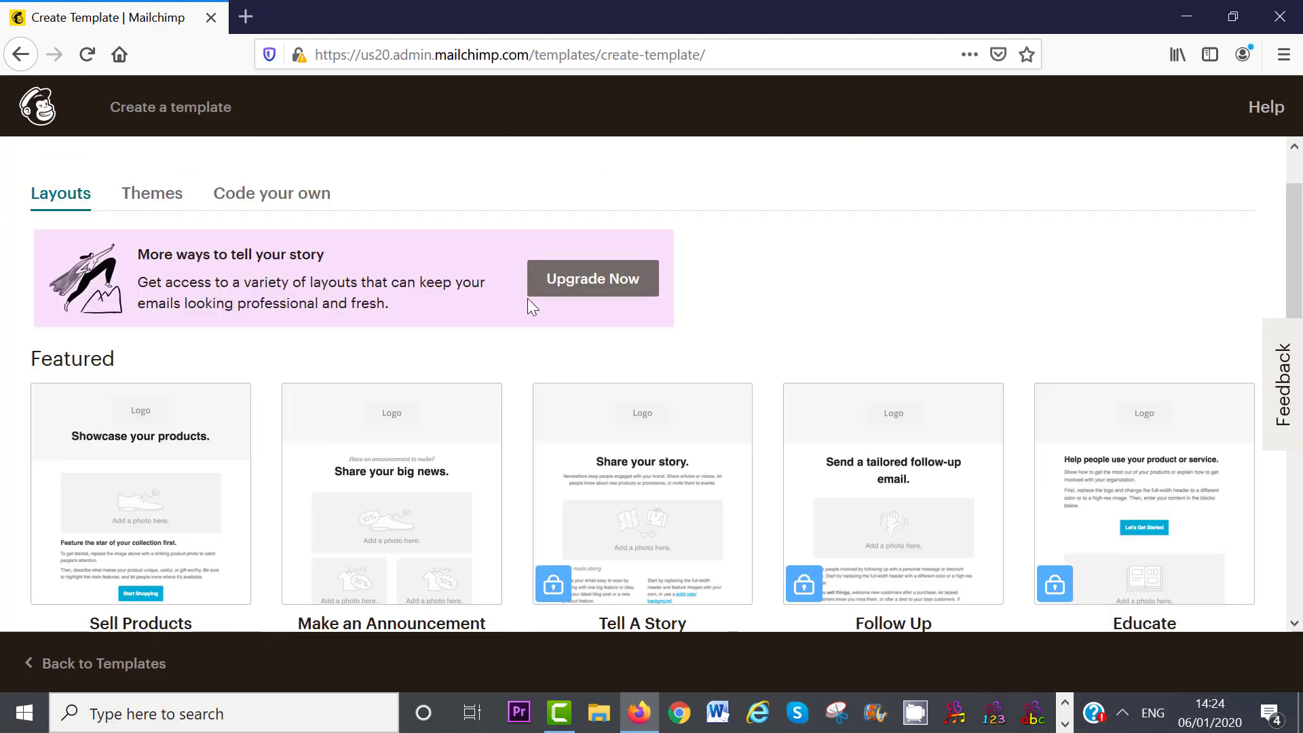
pyautogui.moveTo(1298, 235); pyautogui.dragTo(1301, 440)
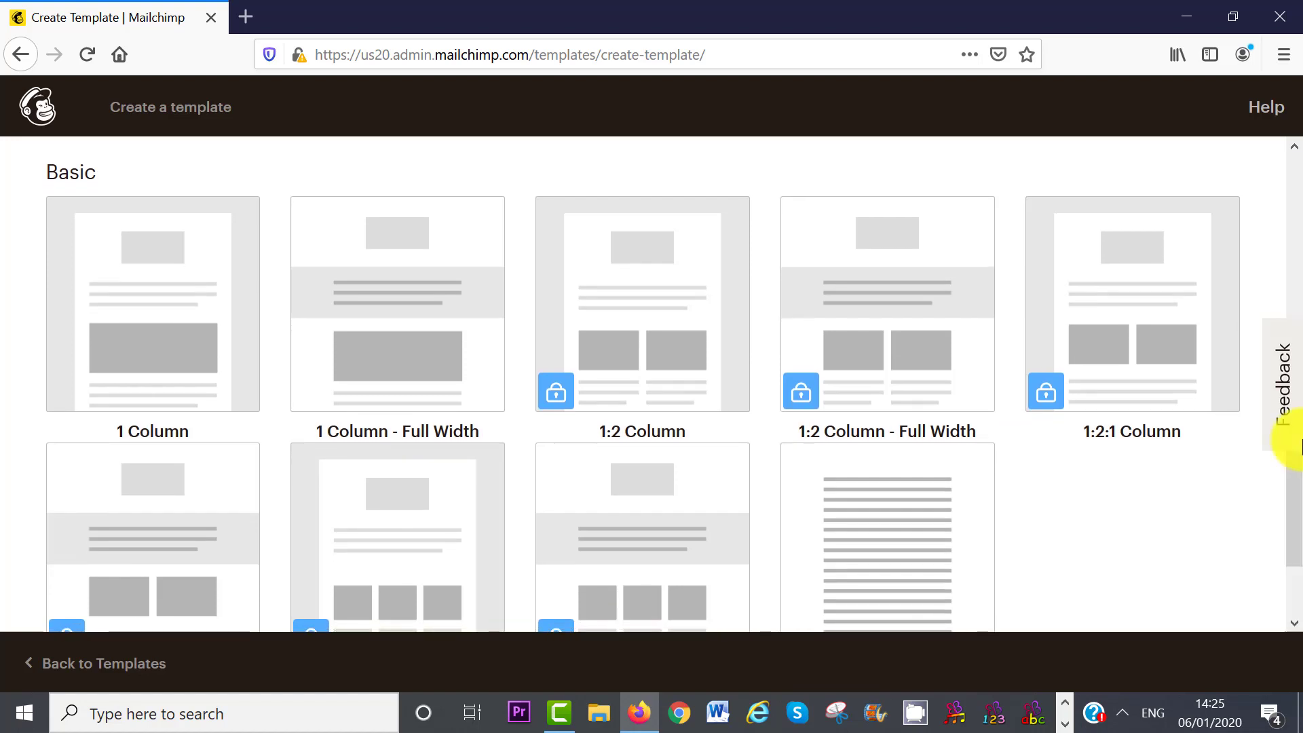
pyautogui.click(105, 331)
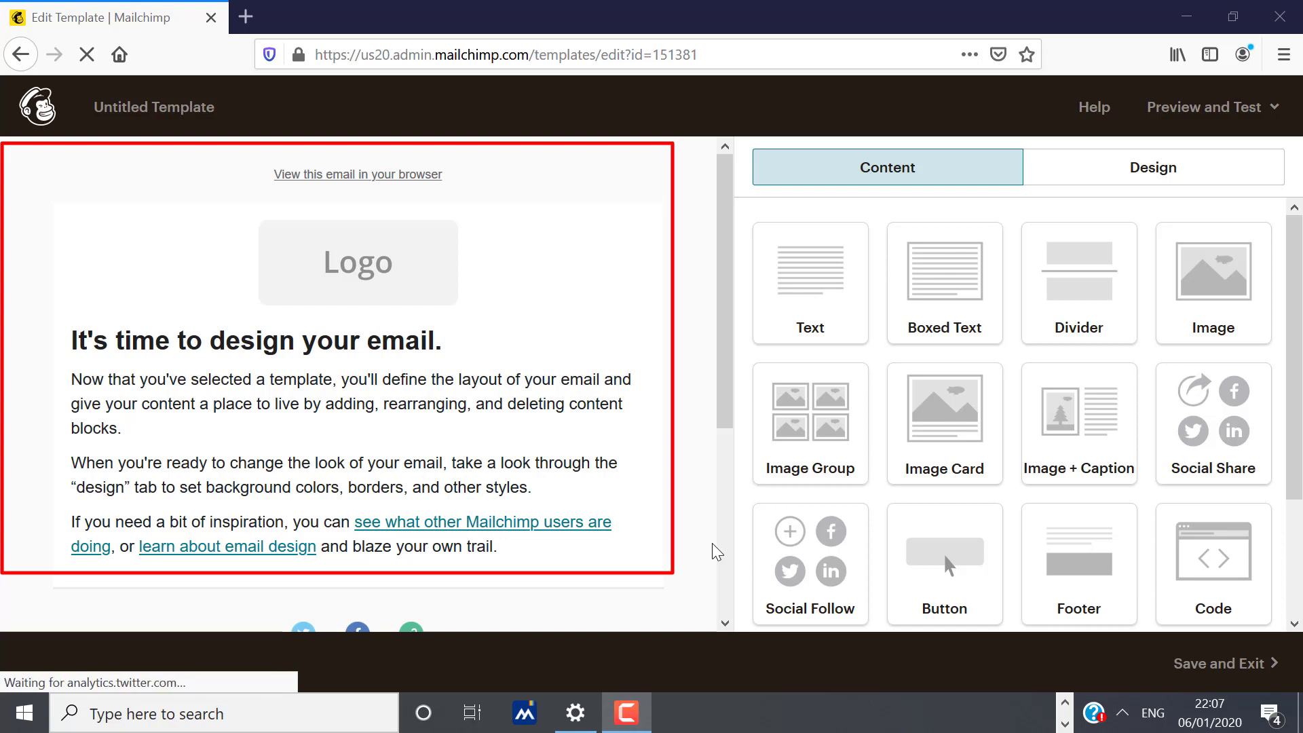
pyautogui.moveTo(429, 308)
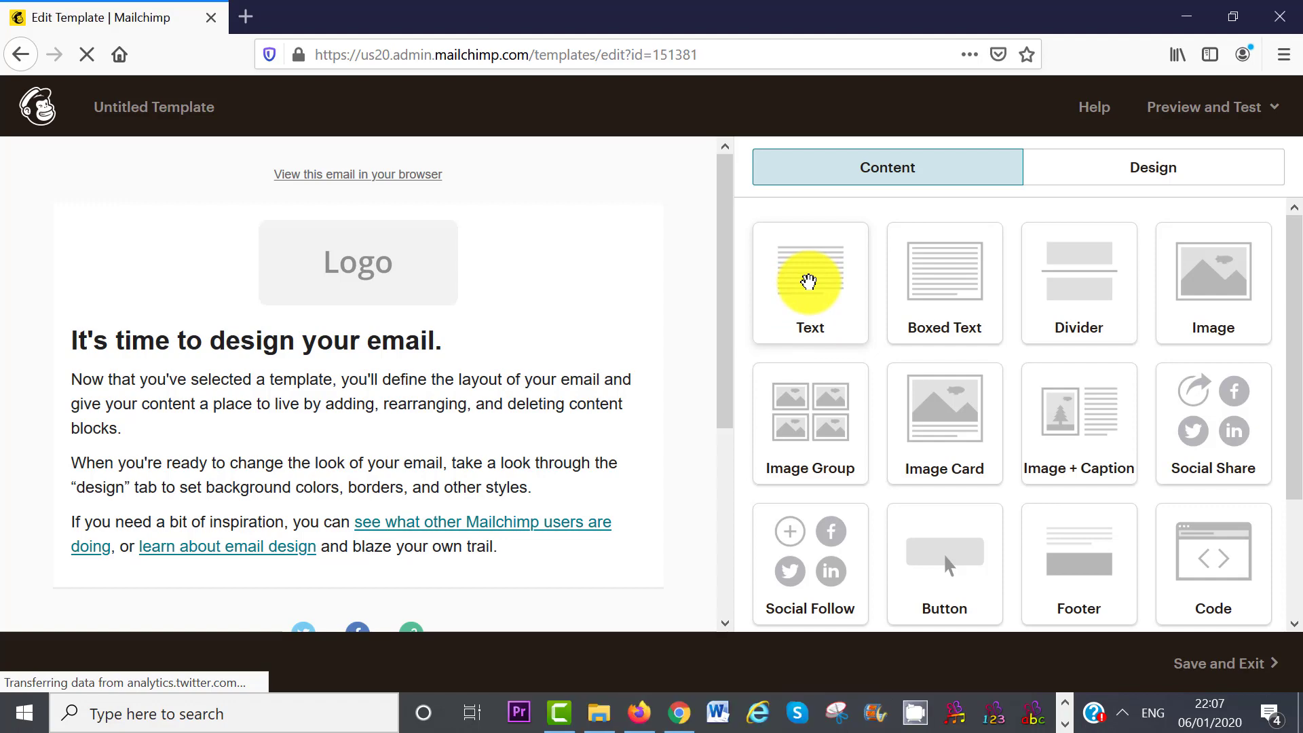
pyautogui.moveTo(808, 282); pyautogui.dragTo(363, 245)
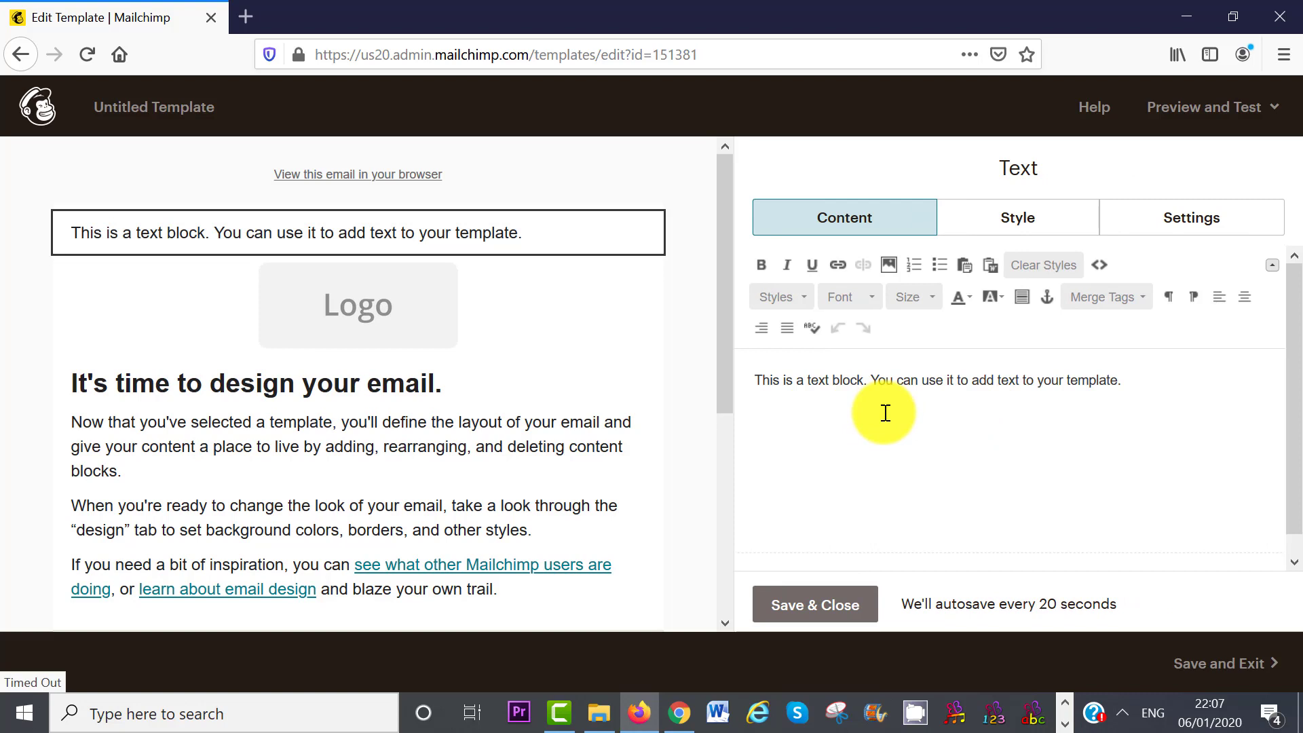
pyautogui.moveTo(532, 234)
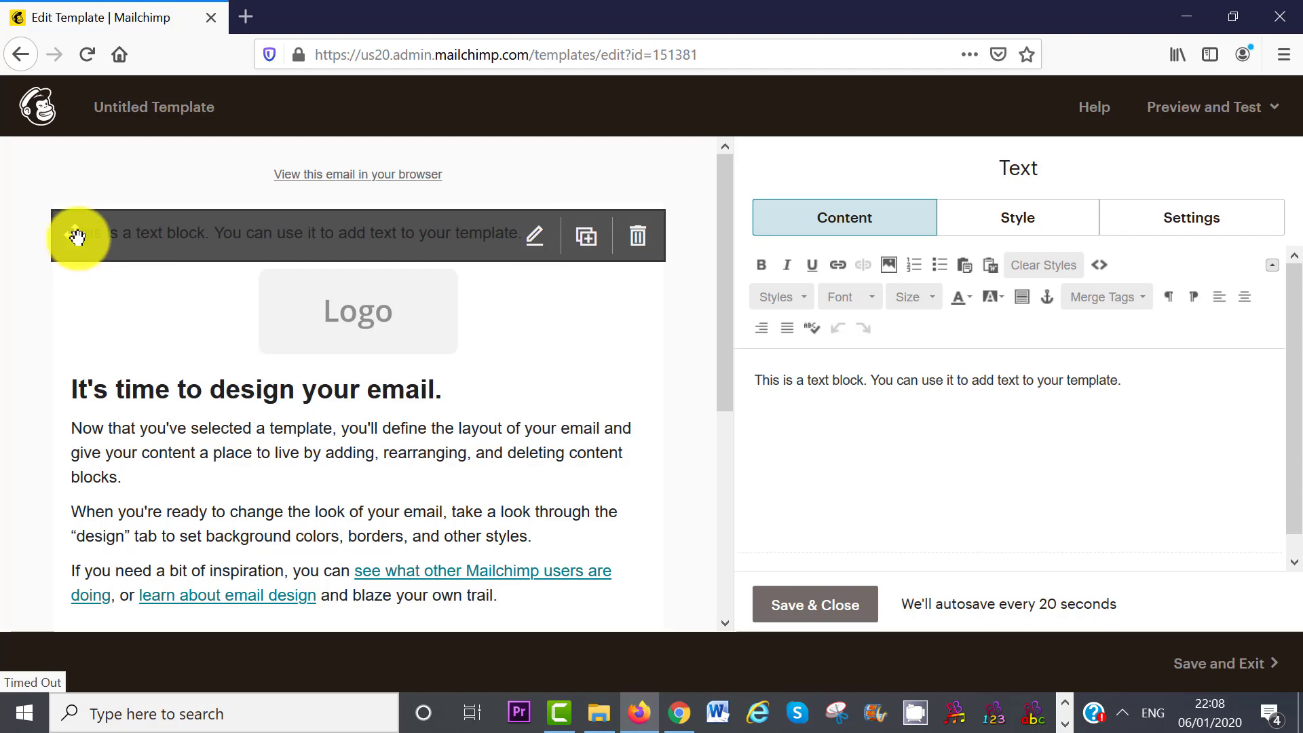
pyautogui.moveTo(76, 237); pyautogui.dragTo(60, 163)
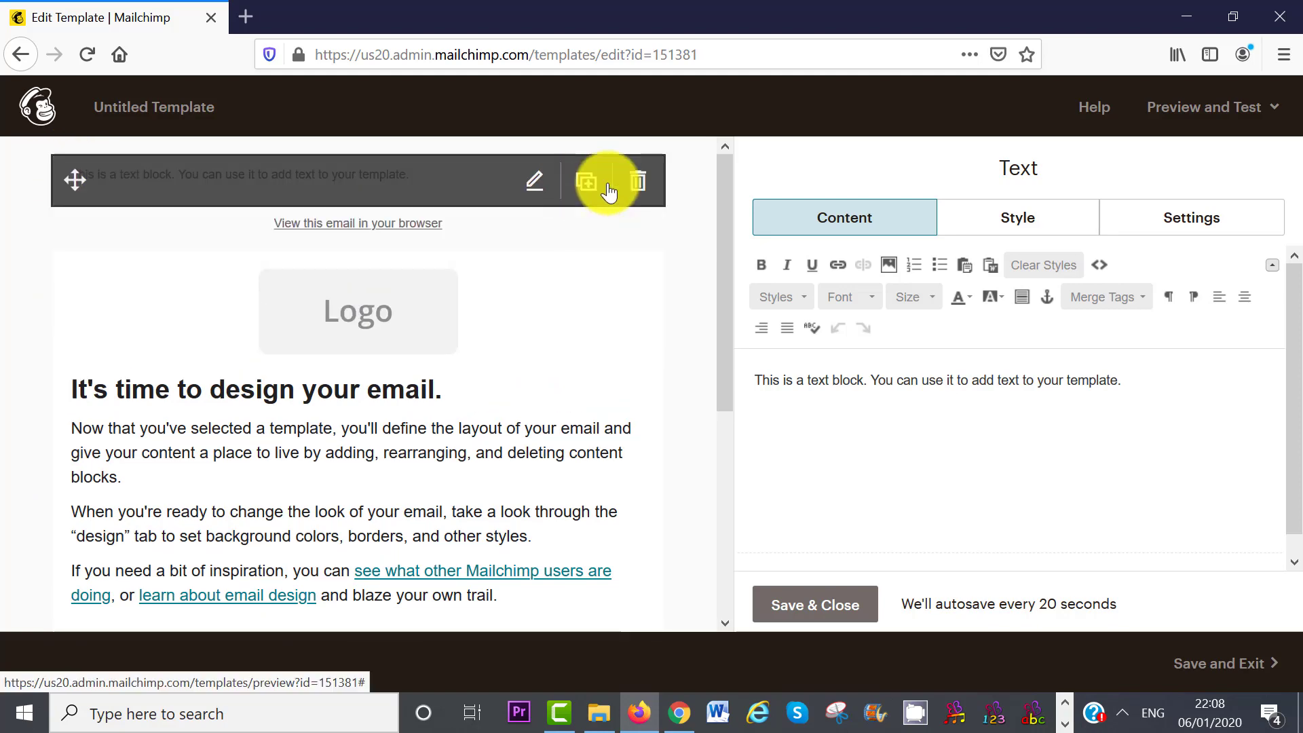
pyautogui.click(638, 183)
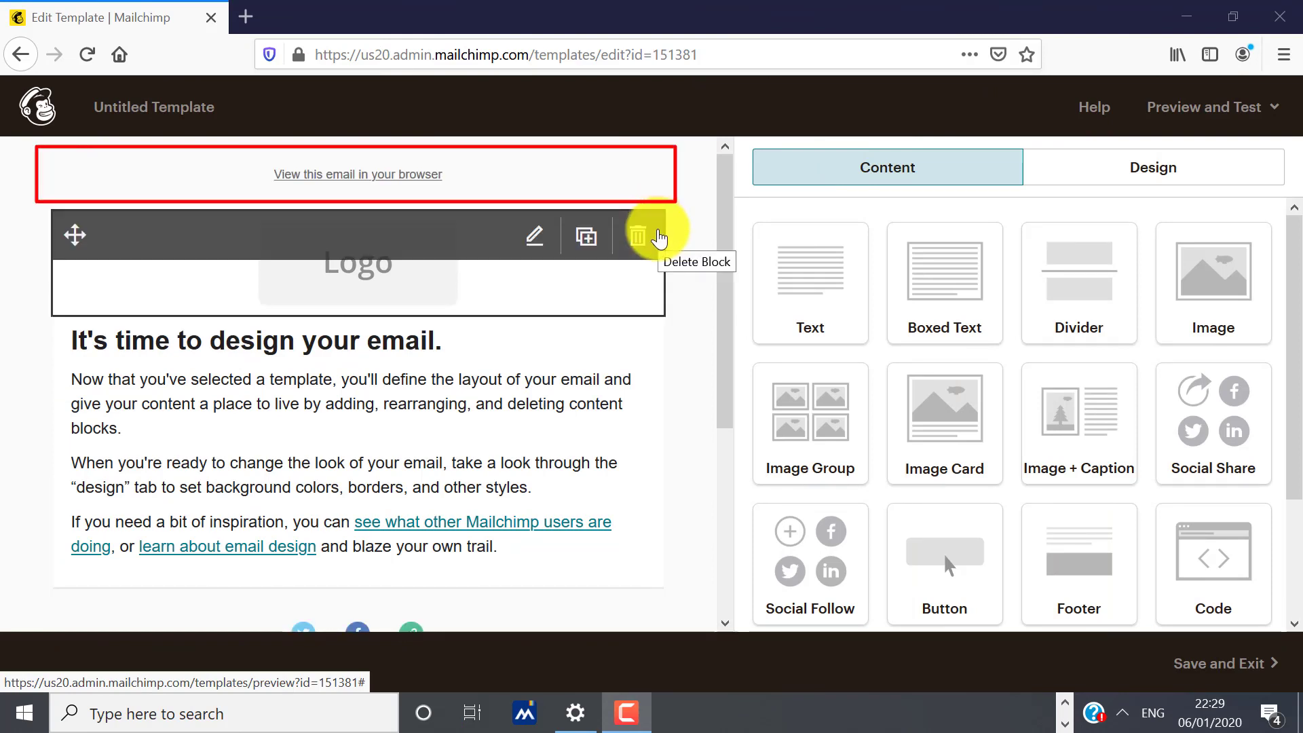
# - Delete the preheader's browser-view link block from the template
pyautogui.moveTo(640, 190)
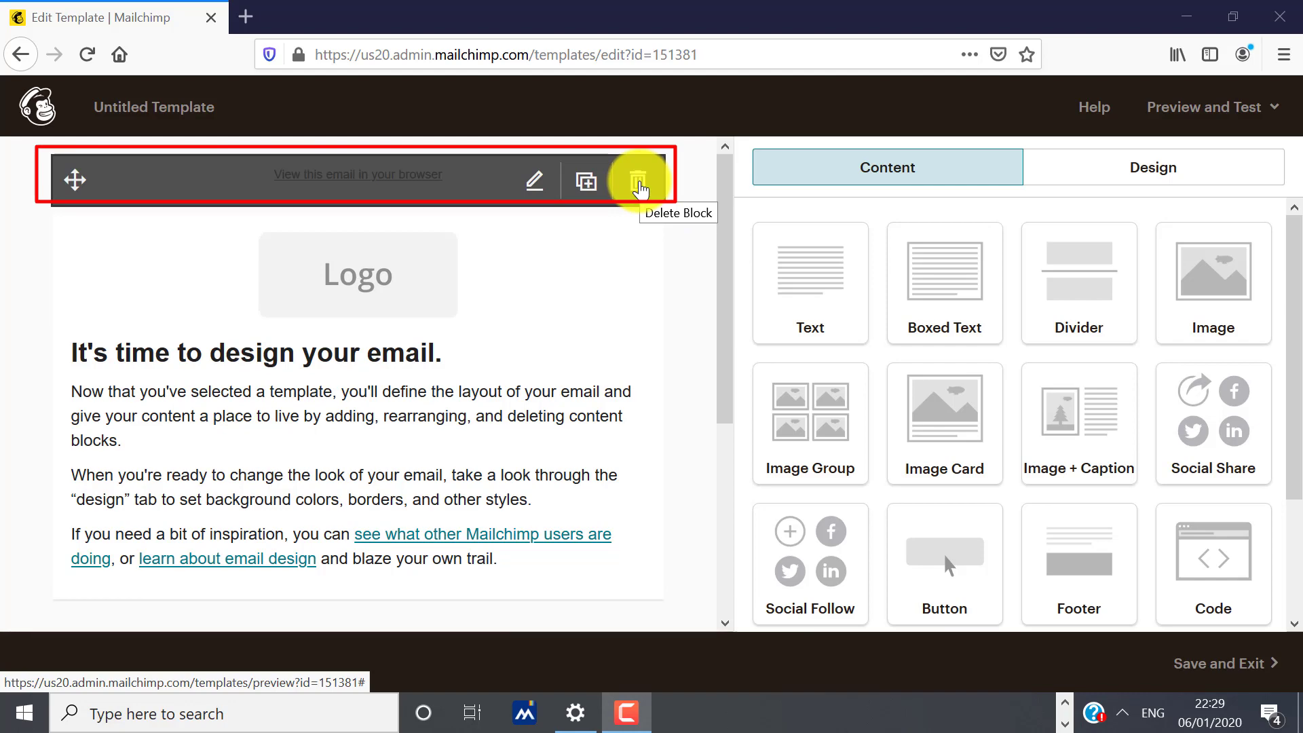
pyautogui.click(640, 191)
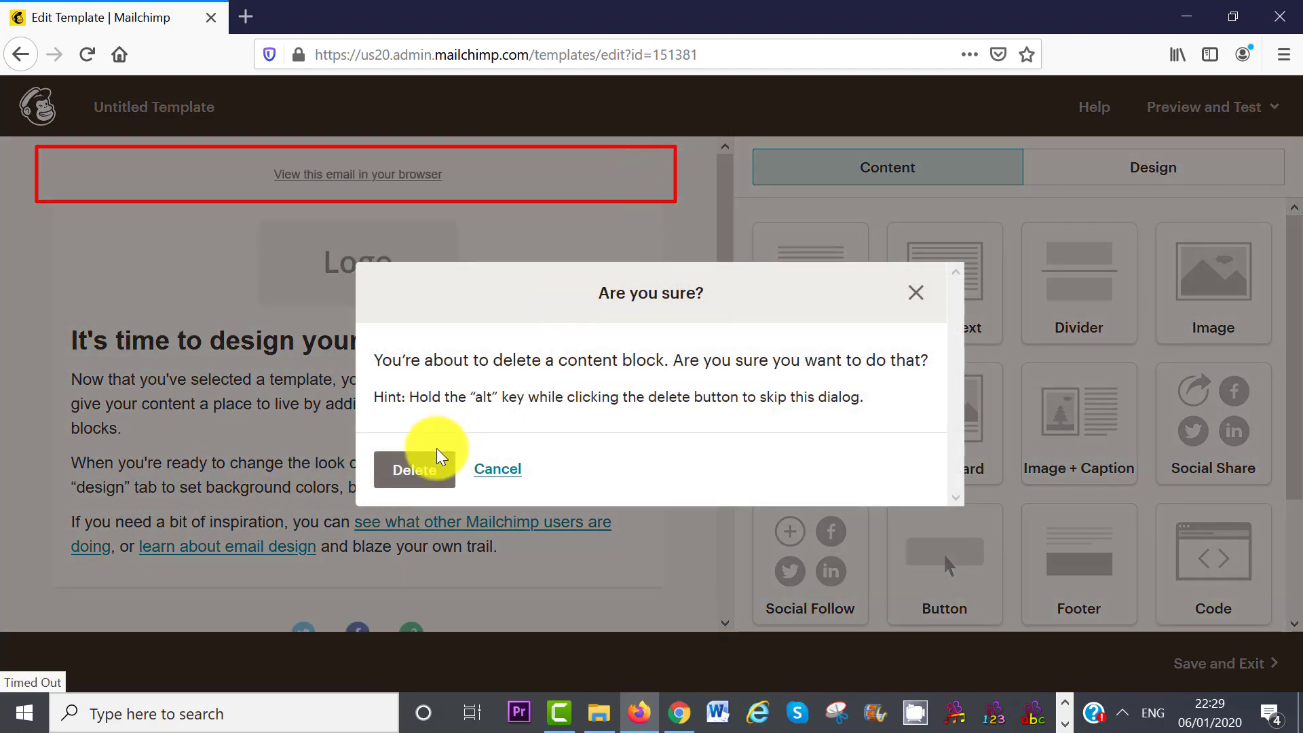
pyautogui.click(426, 473)
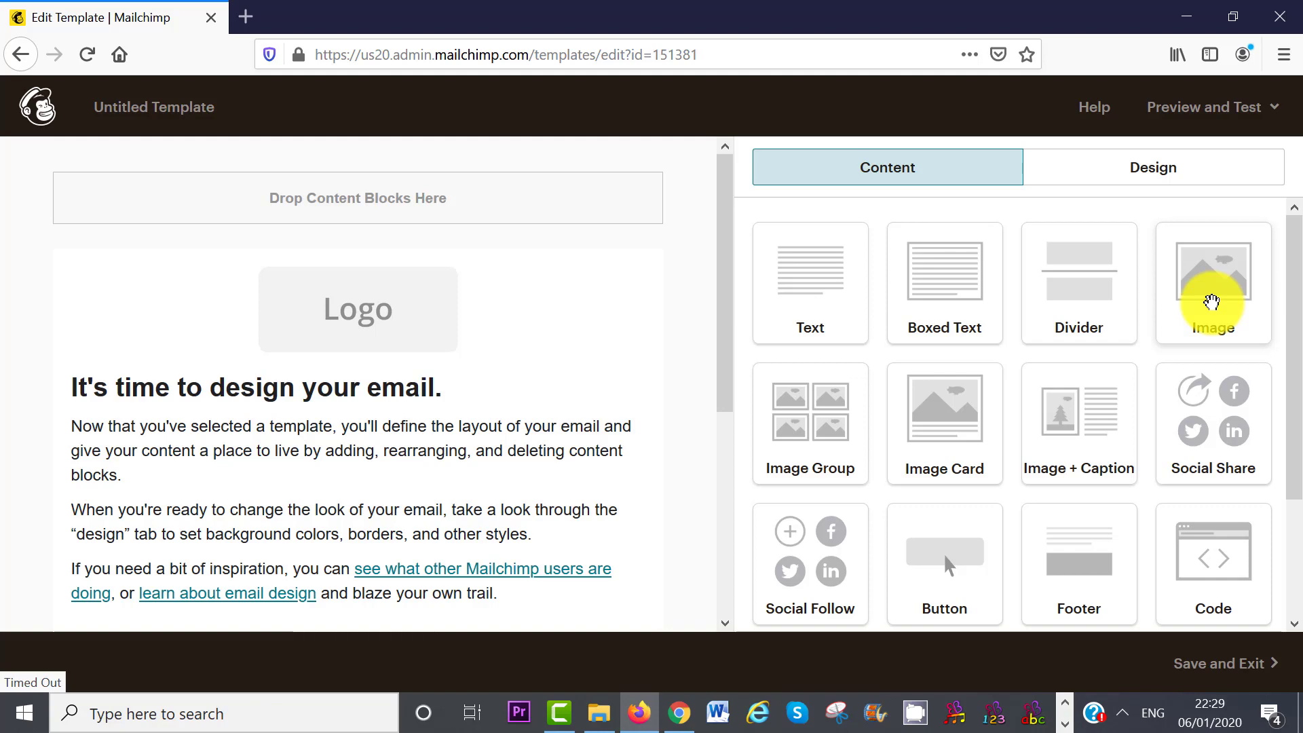
# - Edit the Logo image block and choose to replace its image
pyautogui.moveTo(1211, 301); pyautogui.dragTo(823, 294)
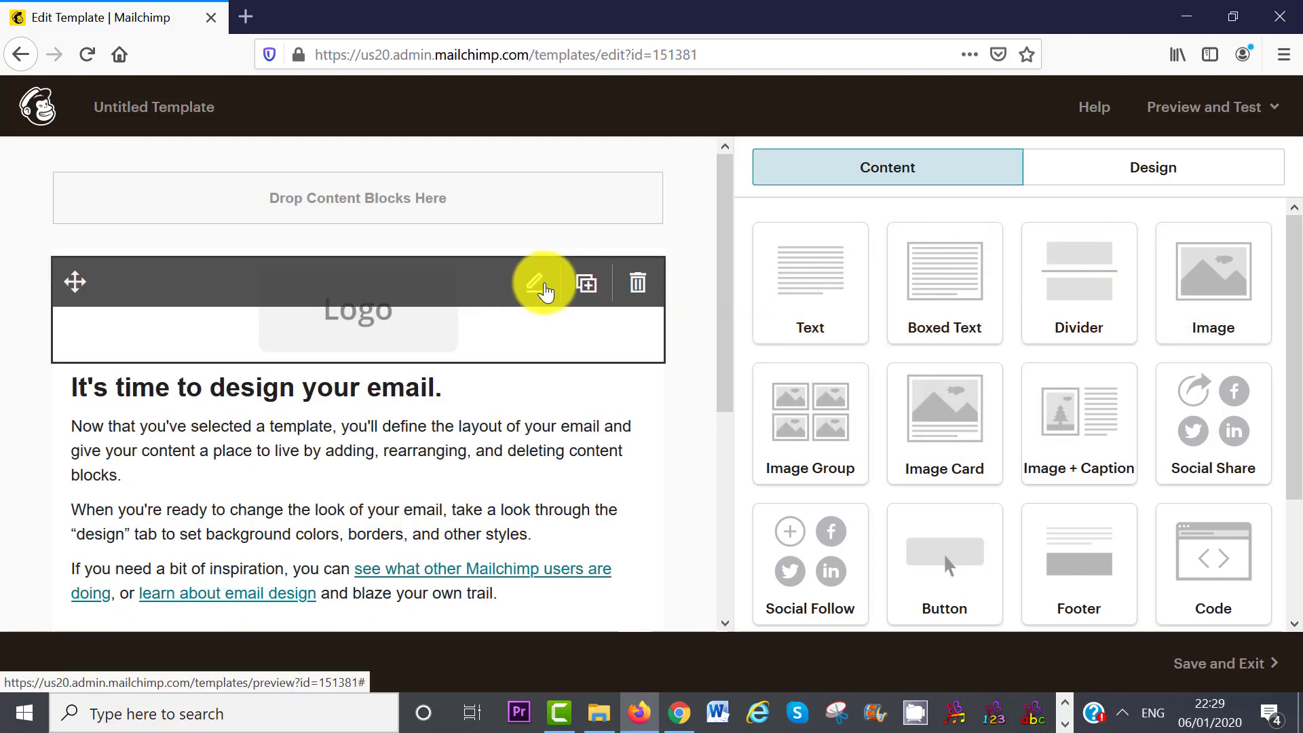
pyautogui.click(543, 288)
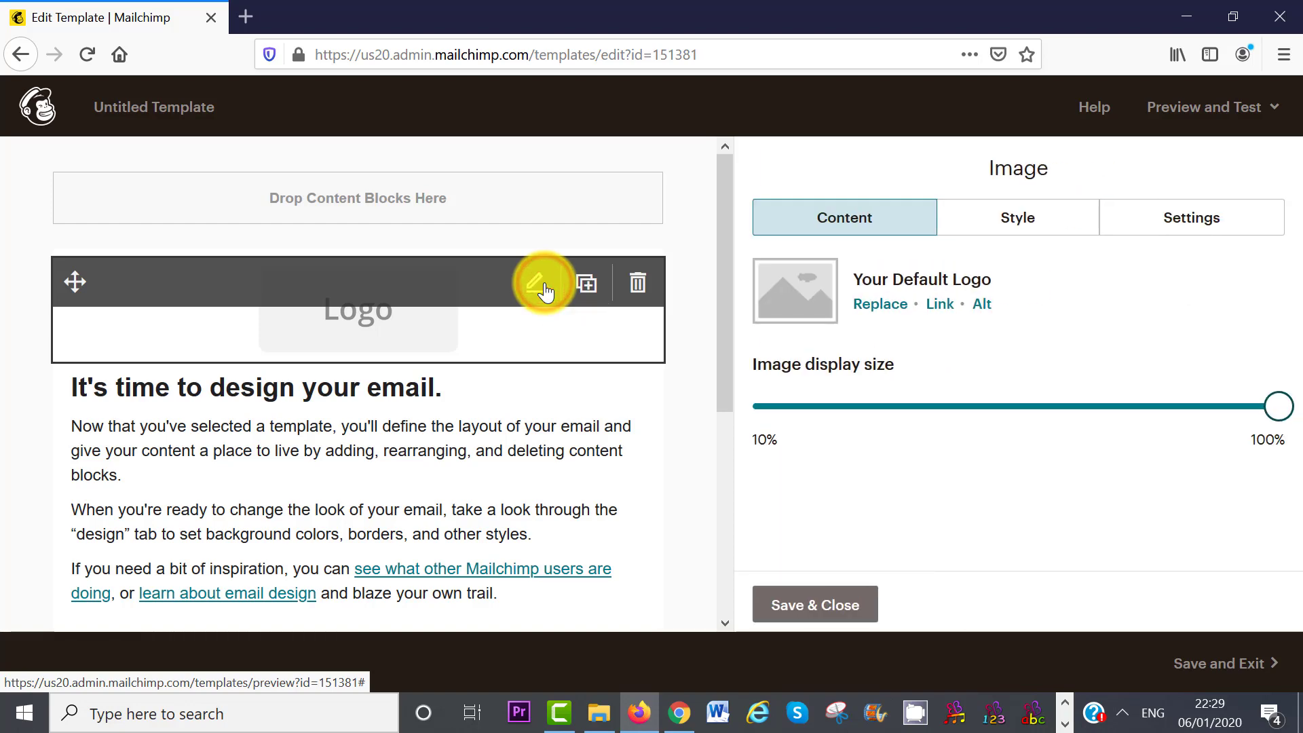
pyautogui.click(880, 304)
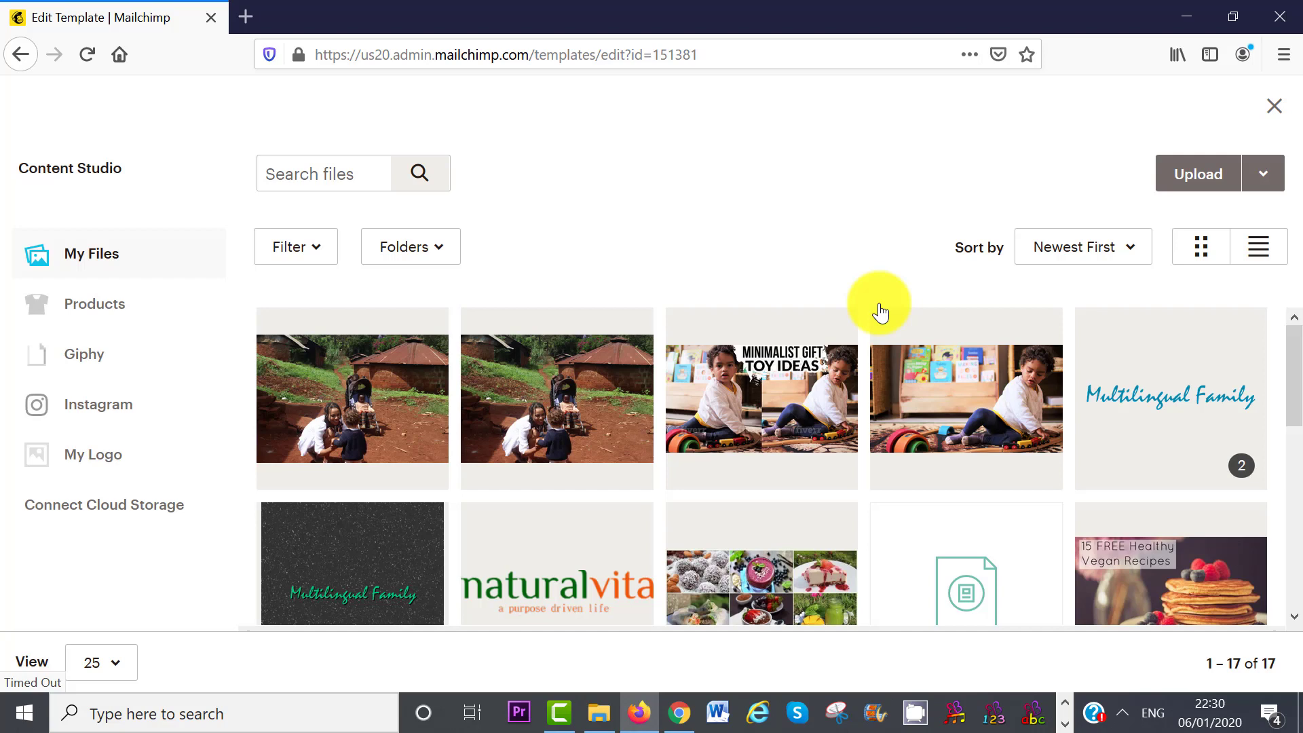
# - Upload 'naturalvita tutorials (3)' from Downloads into Content Studio
pyautogui.click(1187, 177)
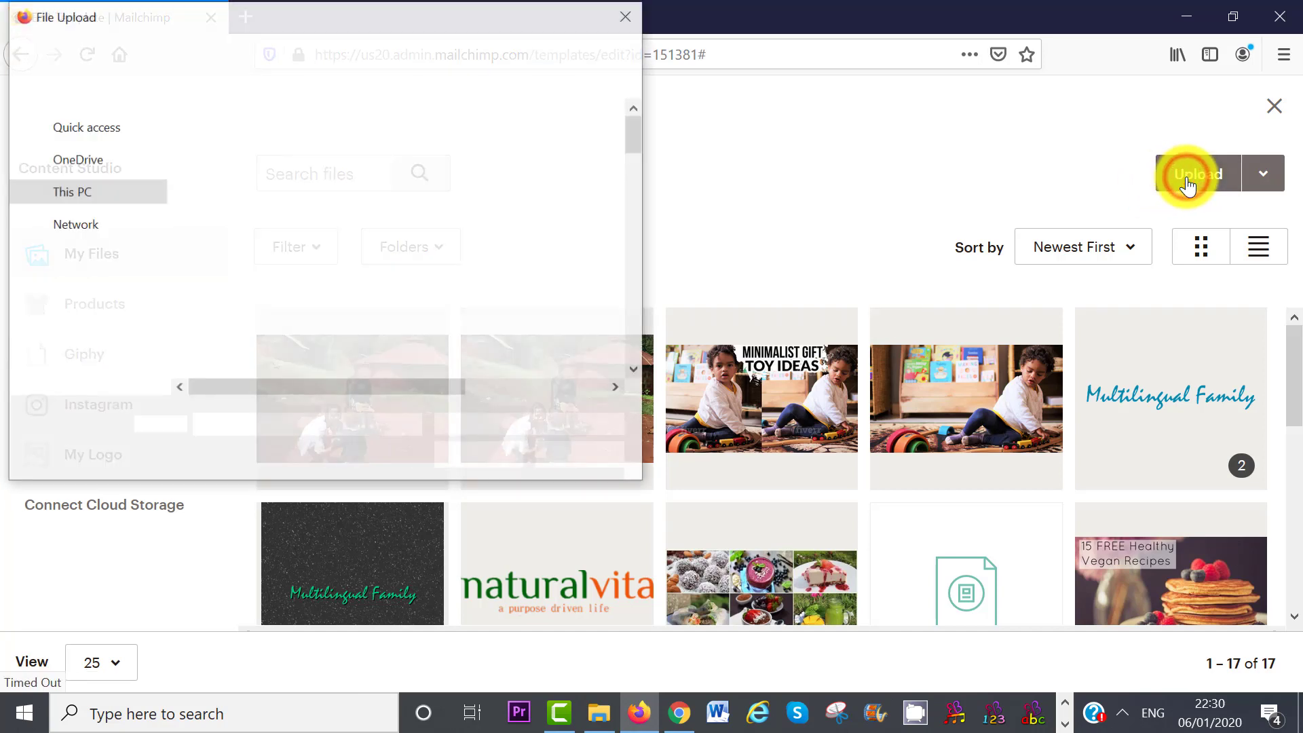
pyautogui.click(564, 209)
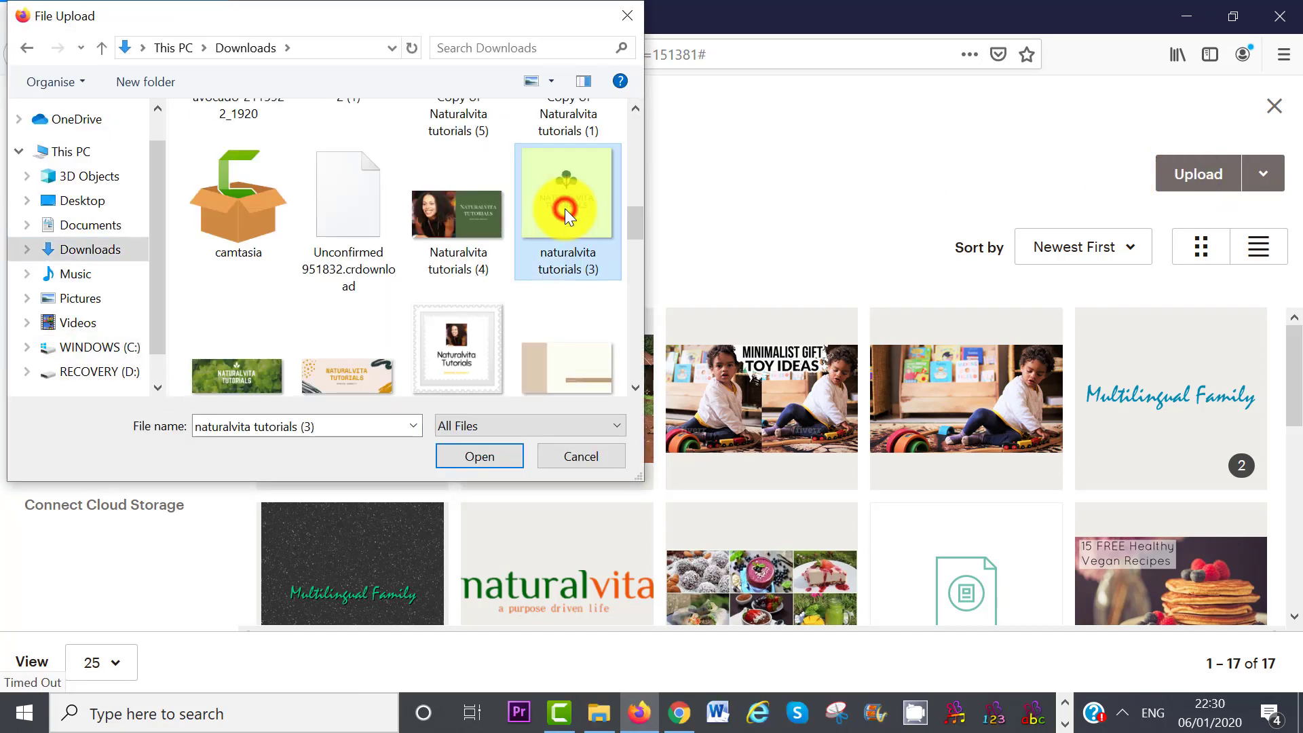
pyautogui.click(483, 453)
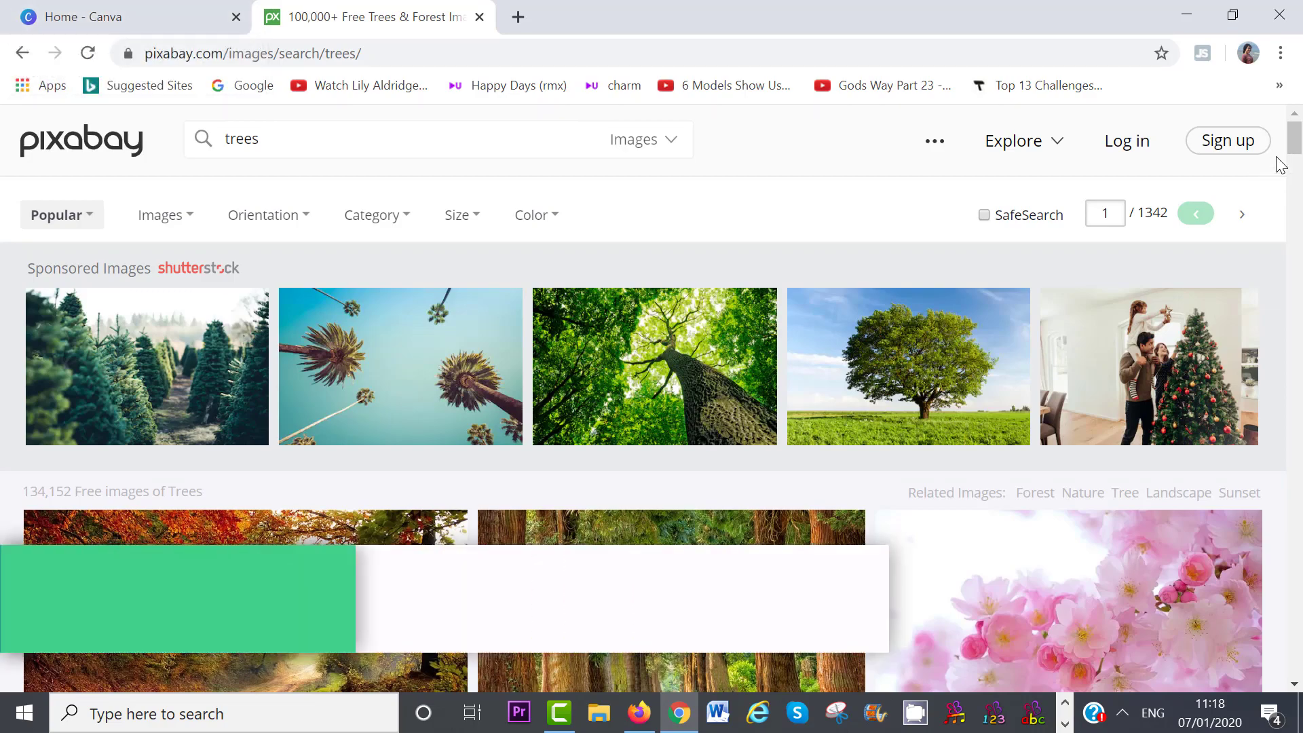
# - Apply Canva's LAND LOVE logo template and change its heading to NATURALVITA
pyautogui.moveTo(1294, 151); pyautogui.dragTo(1301, 272)
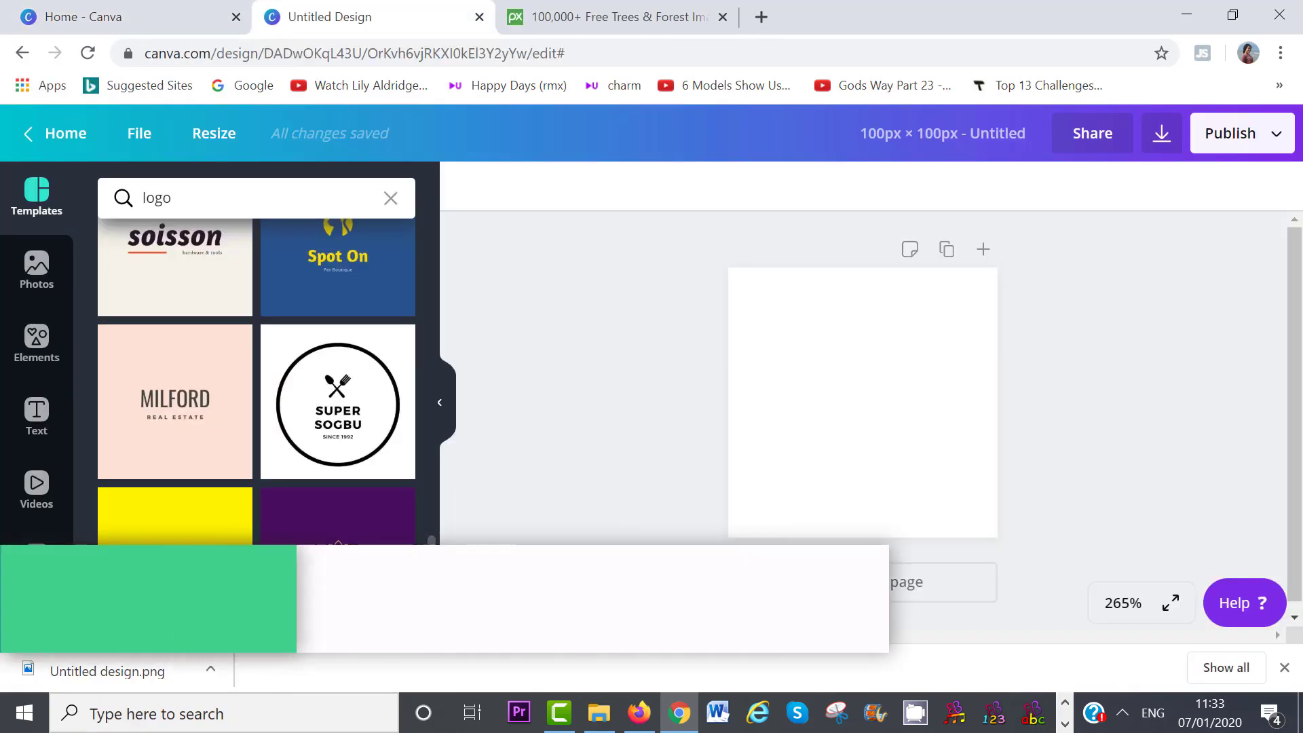
pyautogui.scroll(-10, 309, 448)
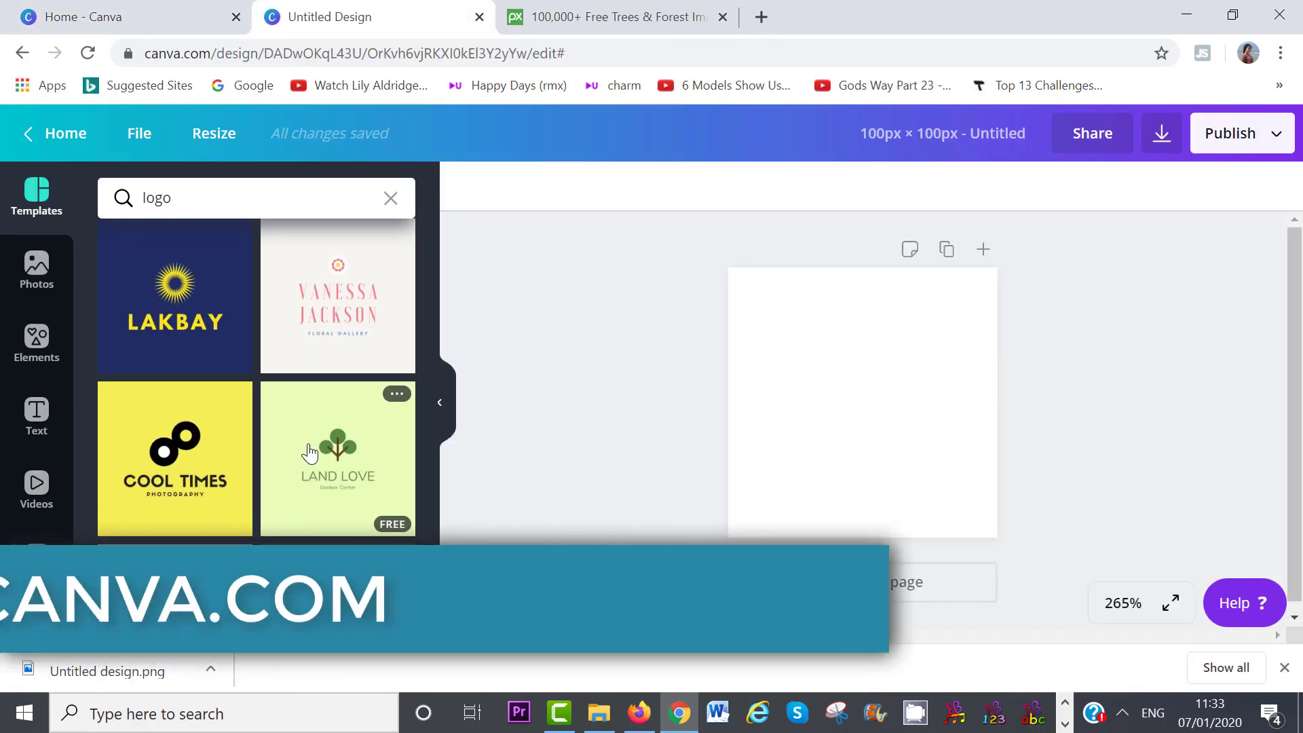
pyautogui.click(309, 454)
pyautogui.click(927, 437)
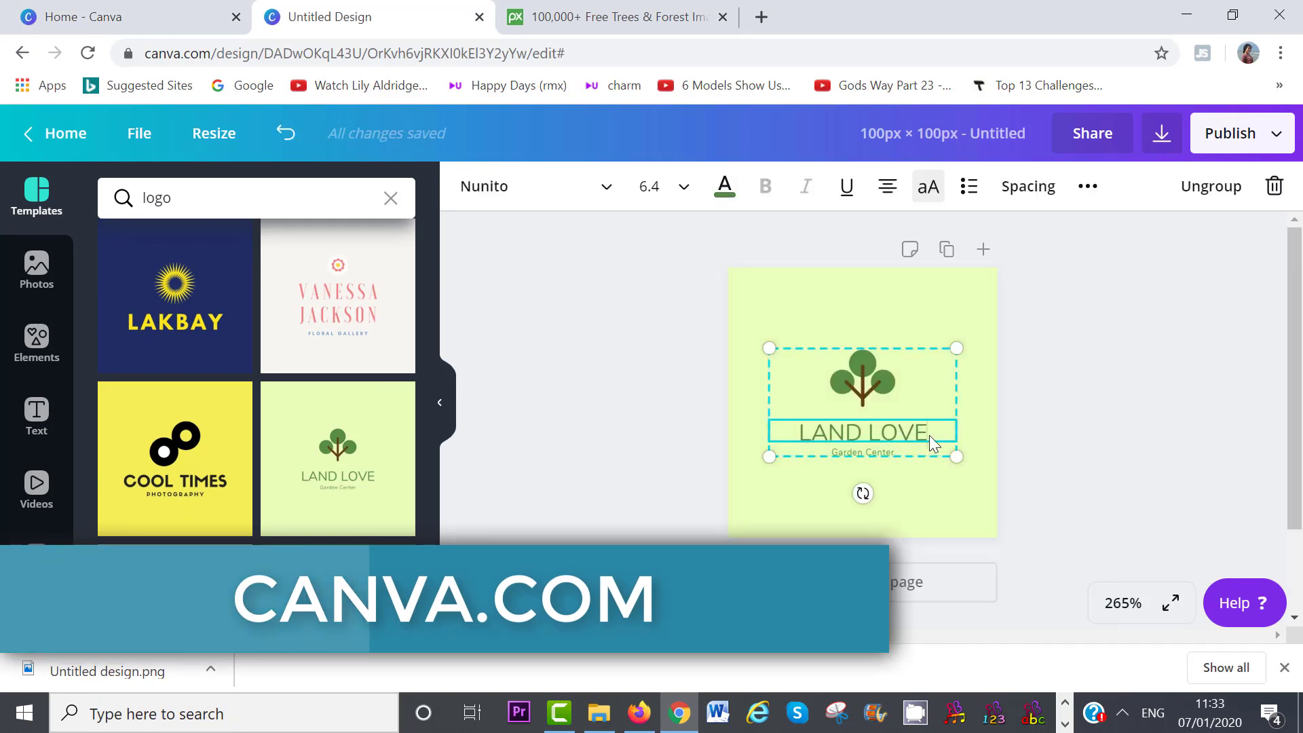
pyautogui.press('BackSpace')
pyautogui.press('BackSpace')
pyautogui.press('BackSpace')
pyautogui.press('BackSpace')
pyautogui.press('BackSpace')
pyautogui.press('BackSpace')
pyautogui.press('BackSpace')
pyautogui.press('BackSpace')
pyautogui.press('BackSpace')
pyautogui.write('NATURALVITA')
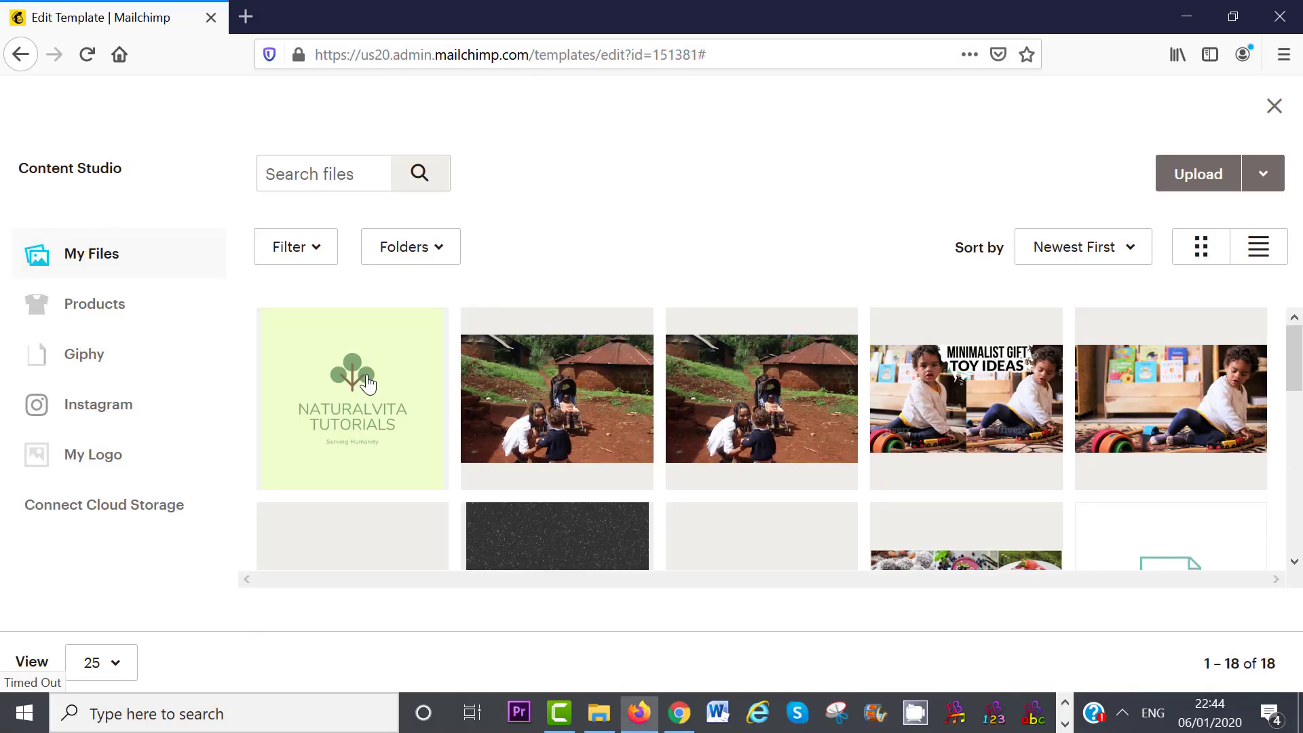
pyautogui.click(367, 384)
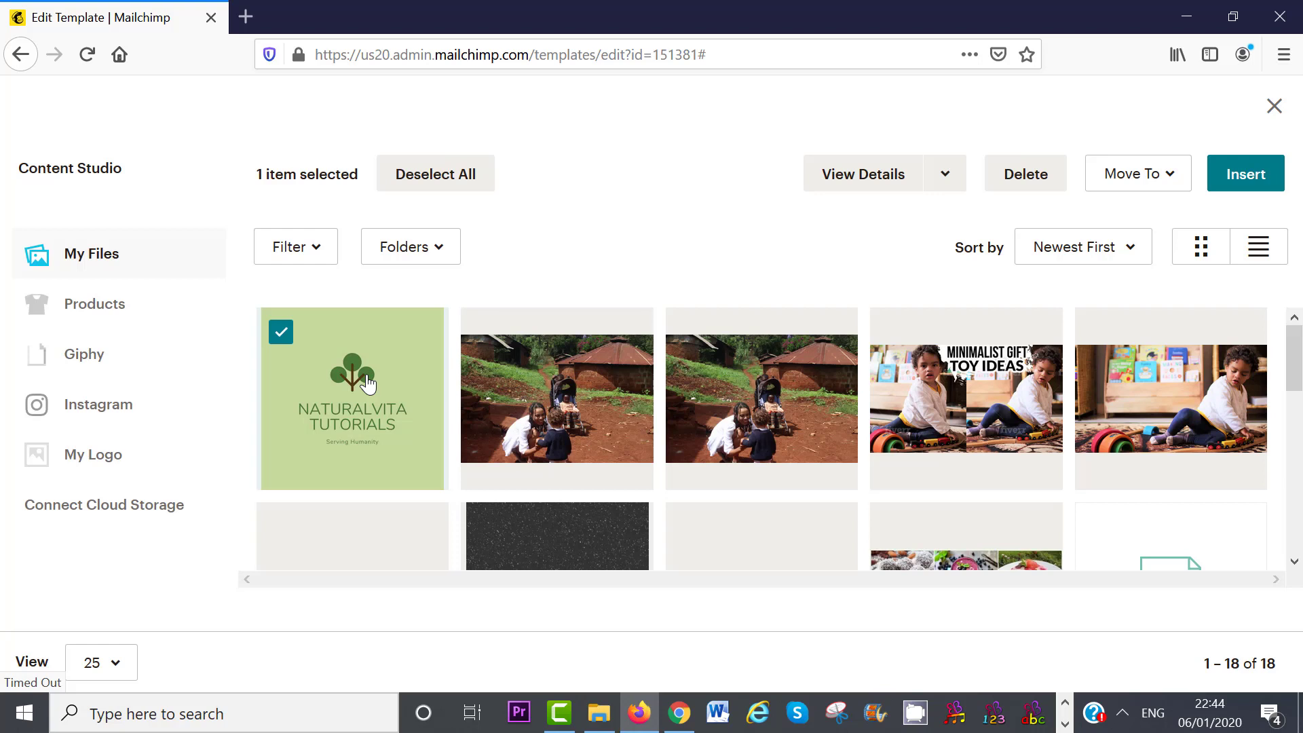
# - Check the NATURALVITA TUTORIALS image in the editor, then insert it as the template logo
pyautogui.click(945, 178)
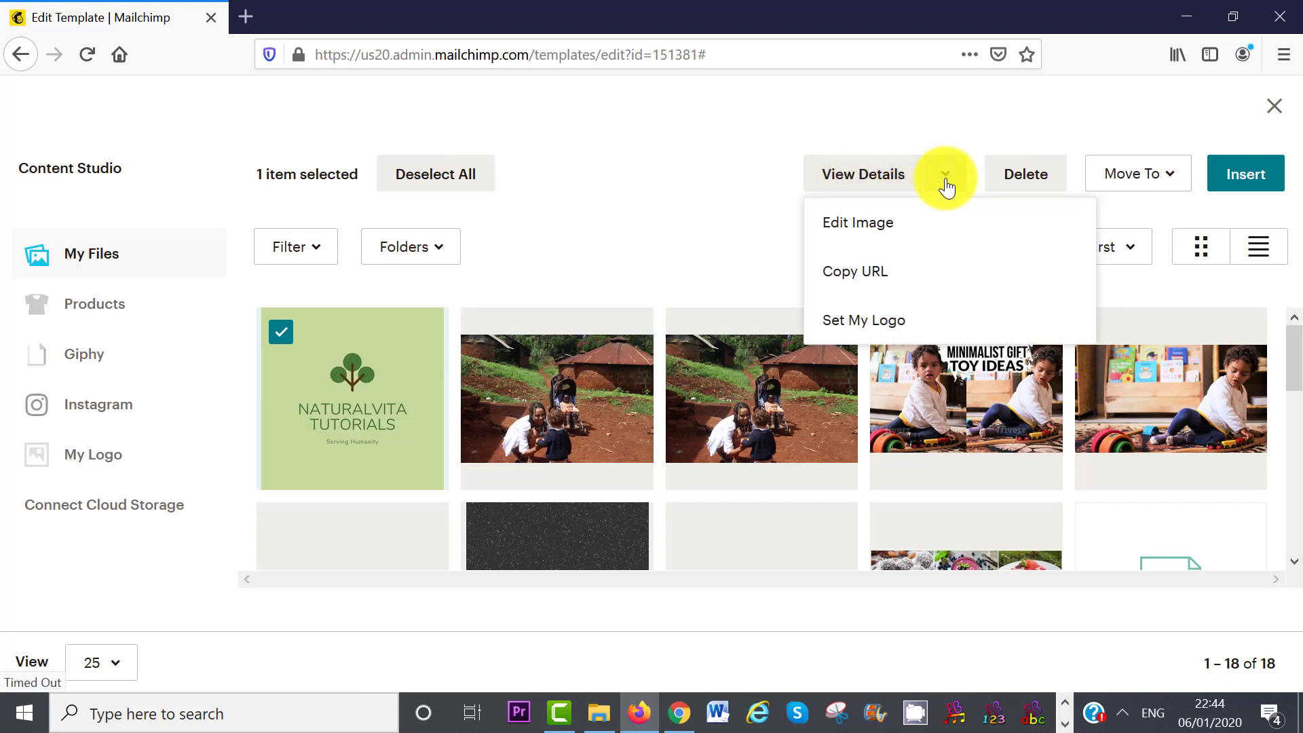
pyautogui.click(909, 231)
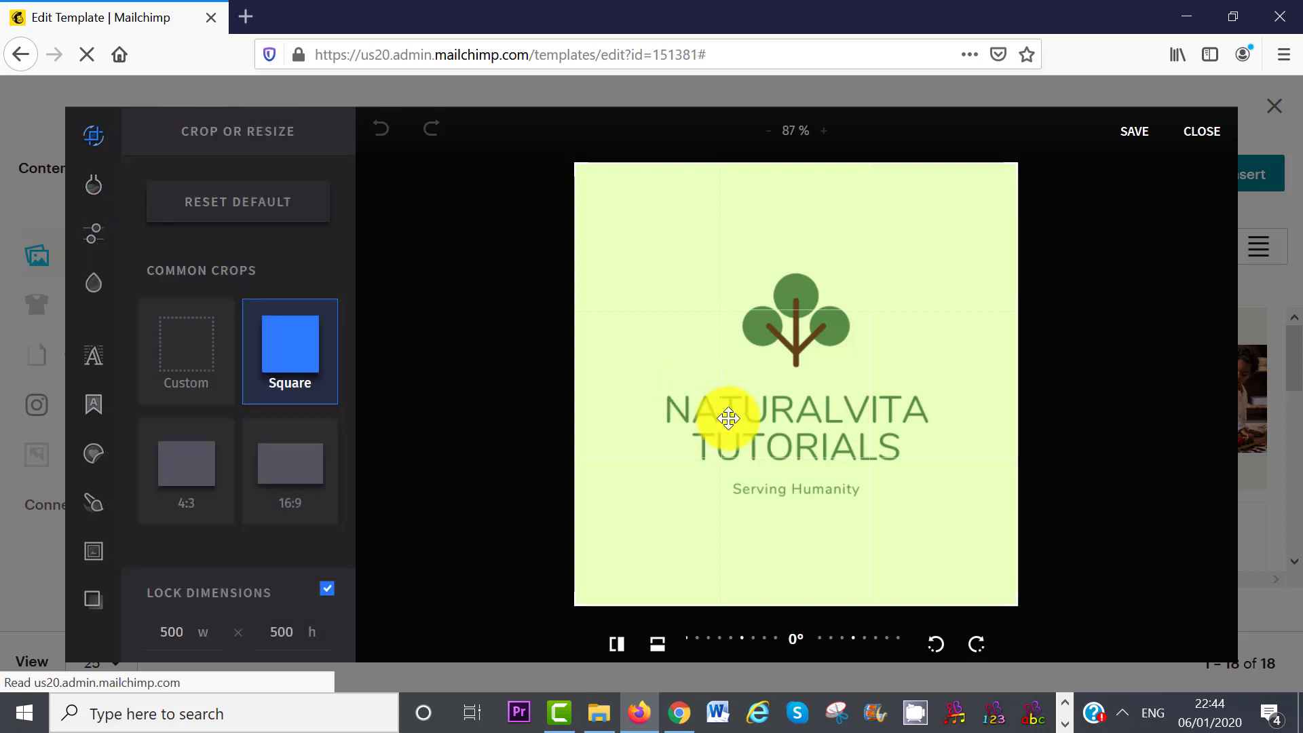
pyautogui.click(1203, 138)
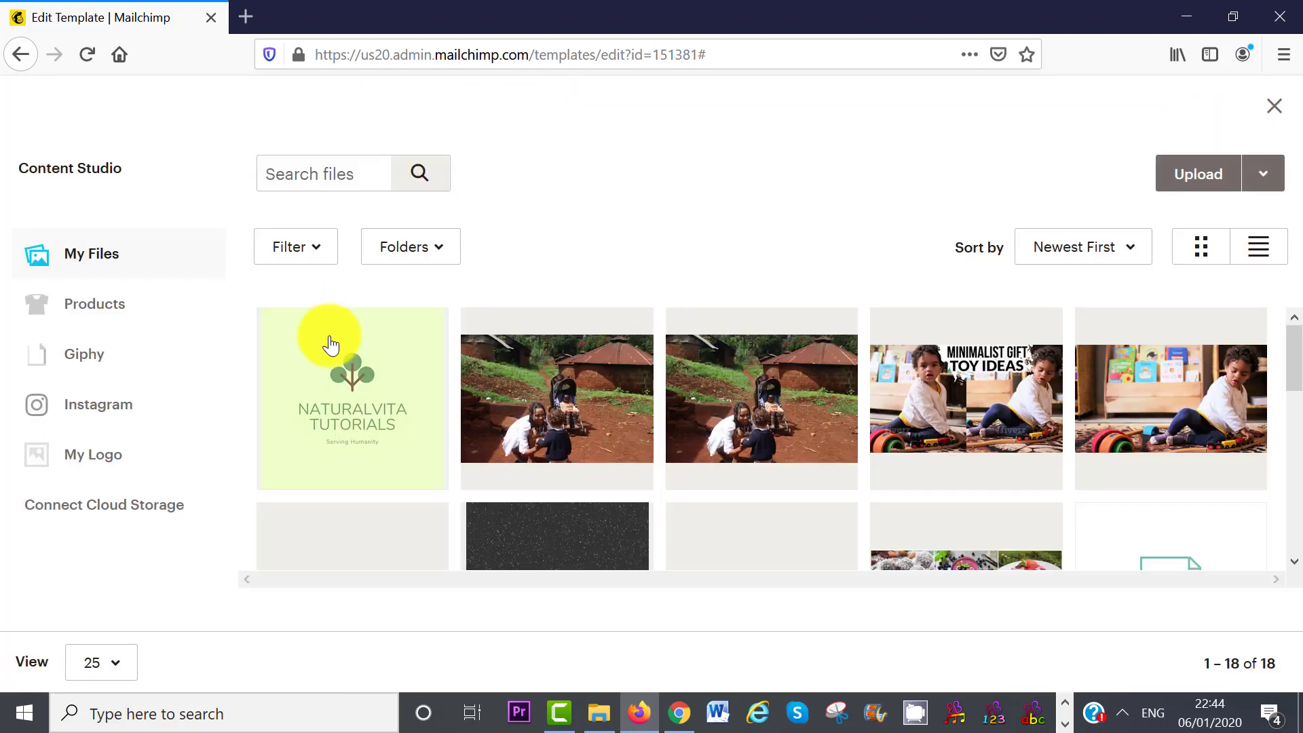
pyautogui.click(311, 360)
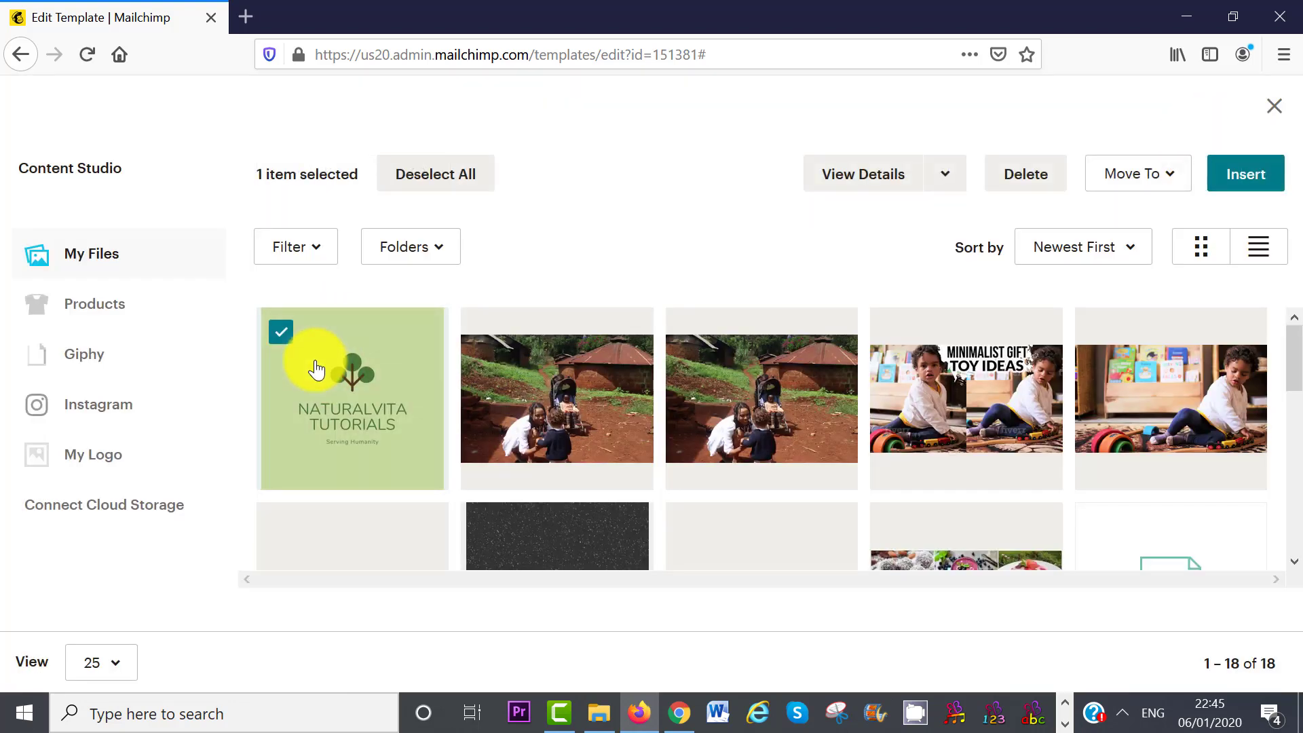
pyautogui.click(1244, 177)
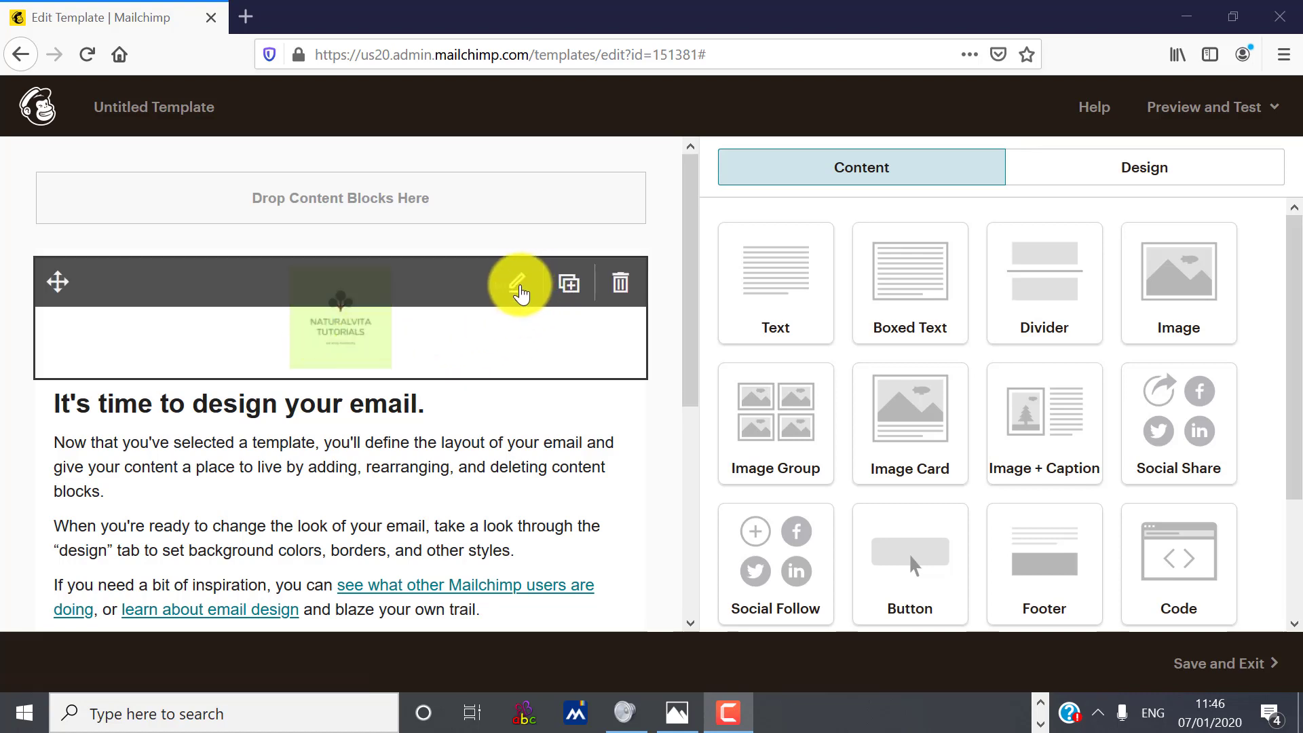
pyautogui.click(518, 288)
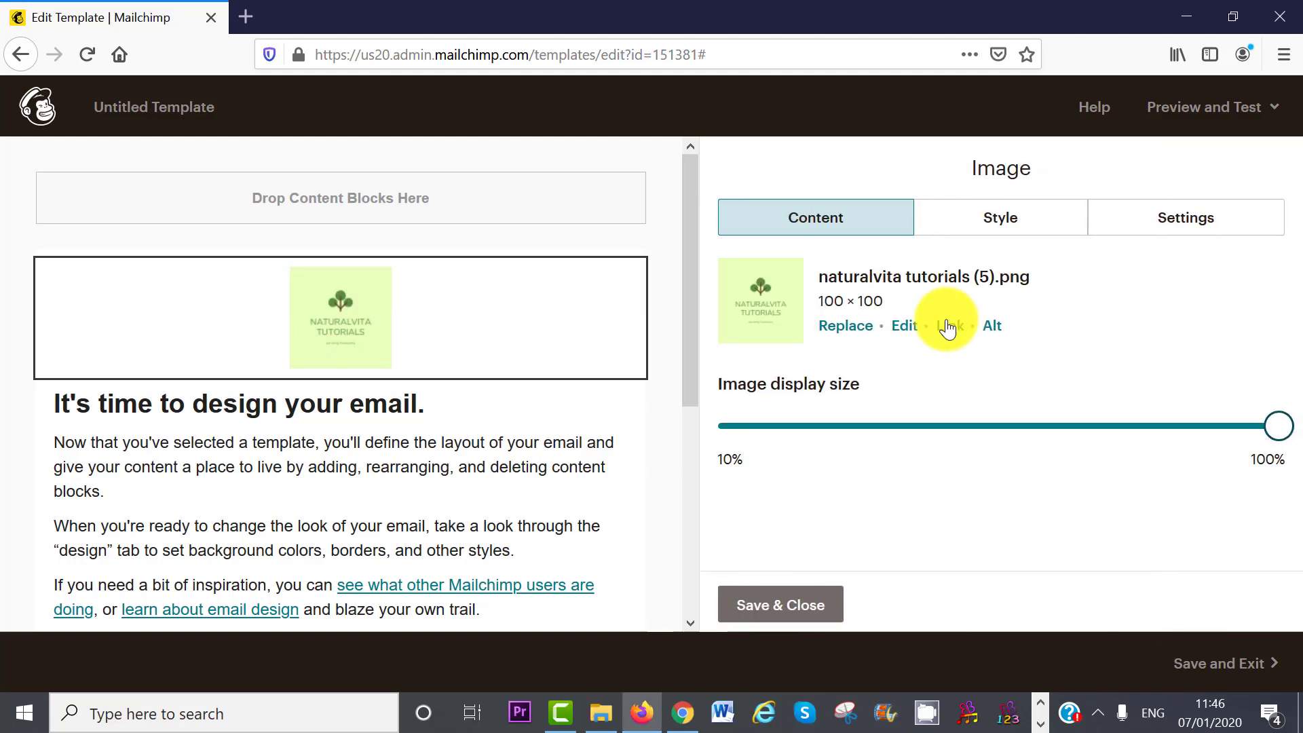
pyautogui.click(949, 327)
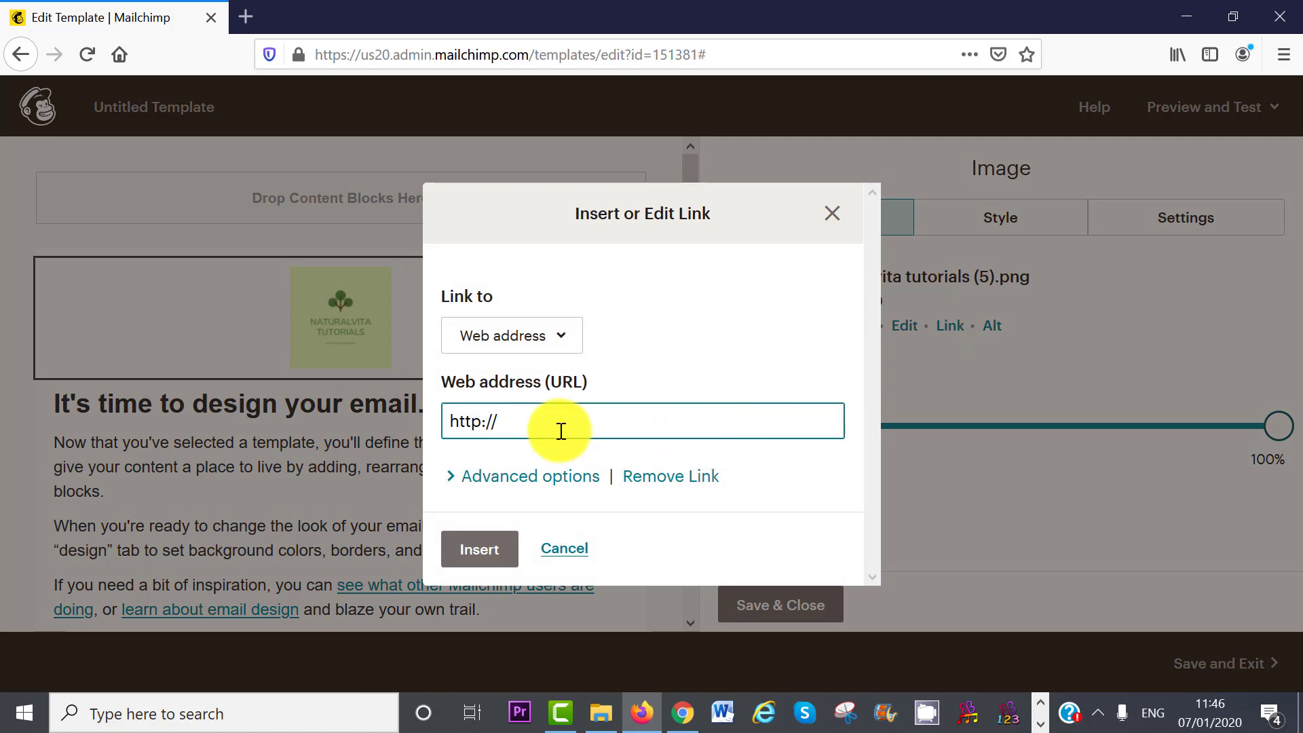
pyautogui.hotkey('ctrl', 'a')
pyautogui.press('BackSpace')
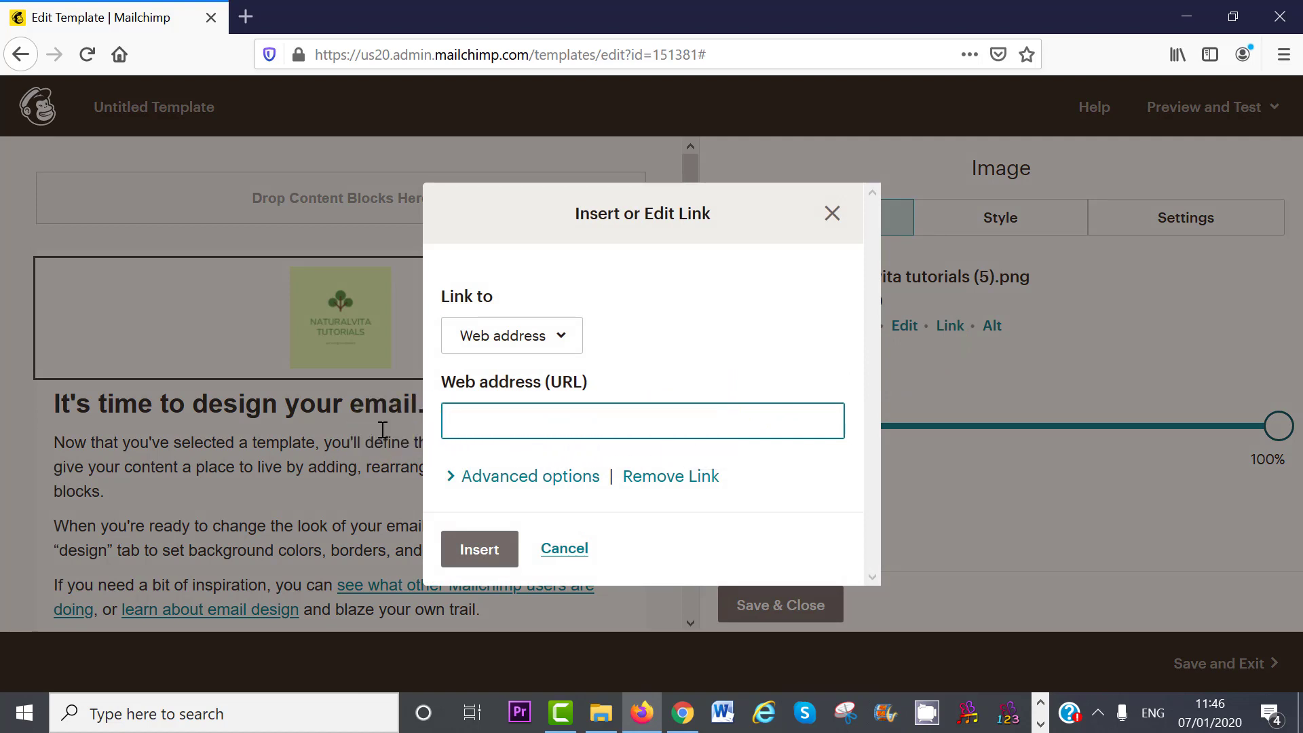
pyautogui.write('http://naturalvita.net/')
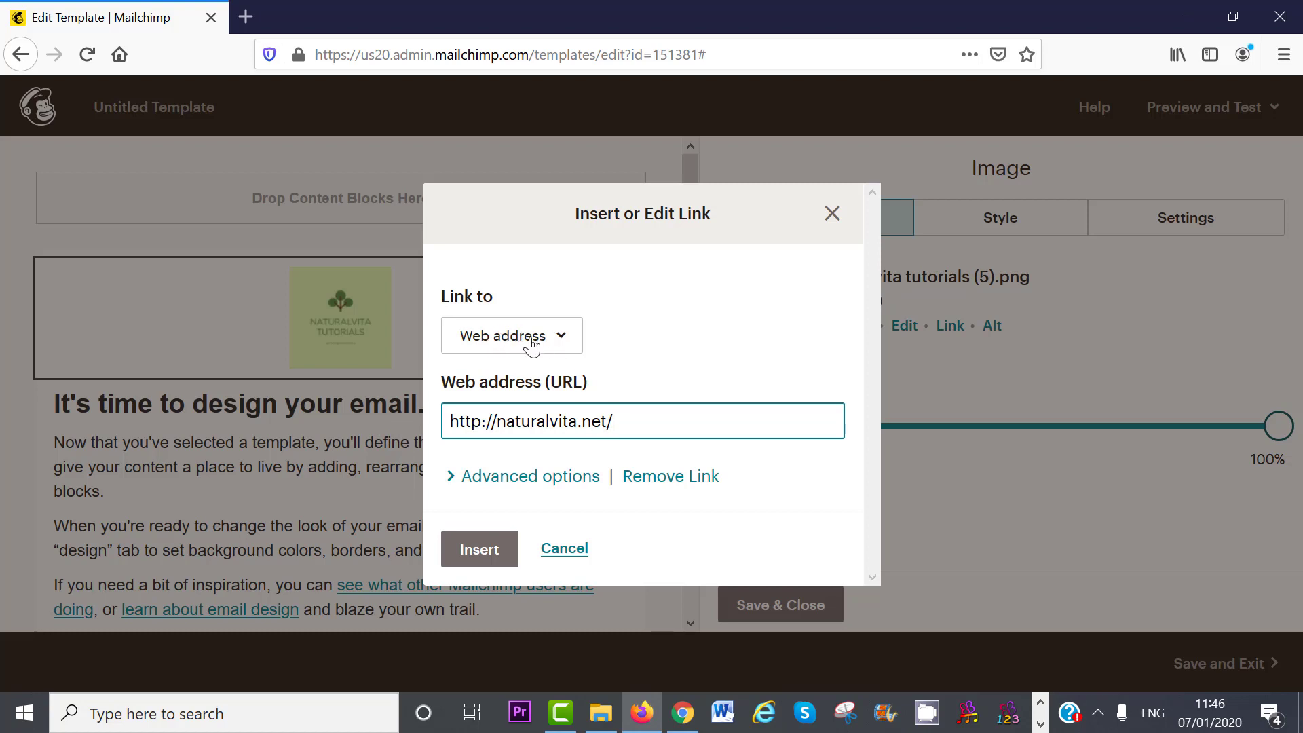
pyautogui.click(565, 344)
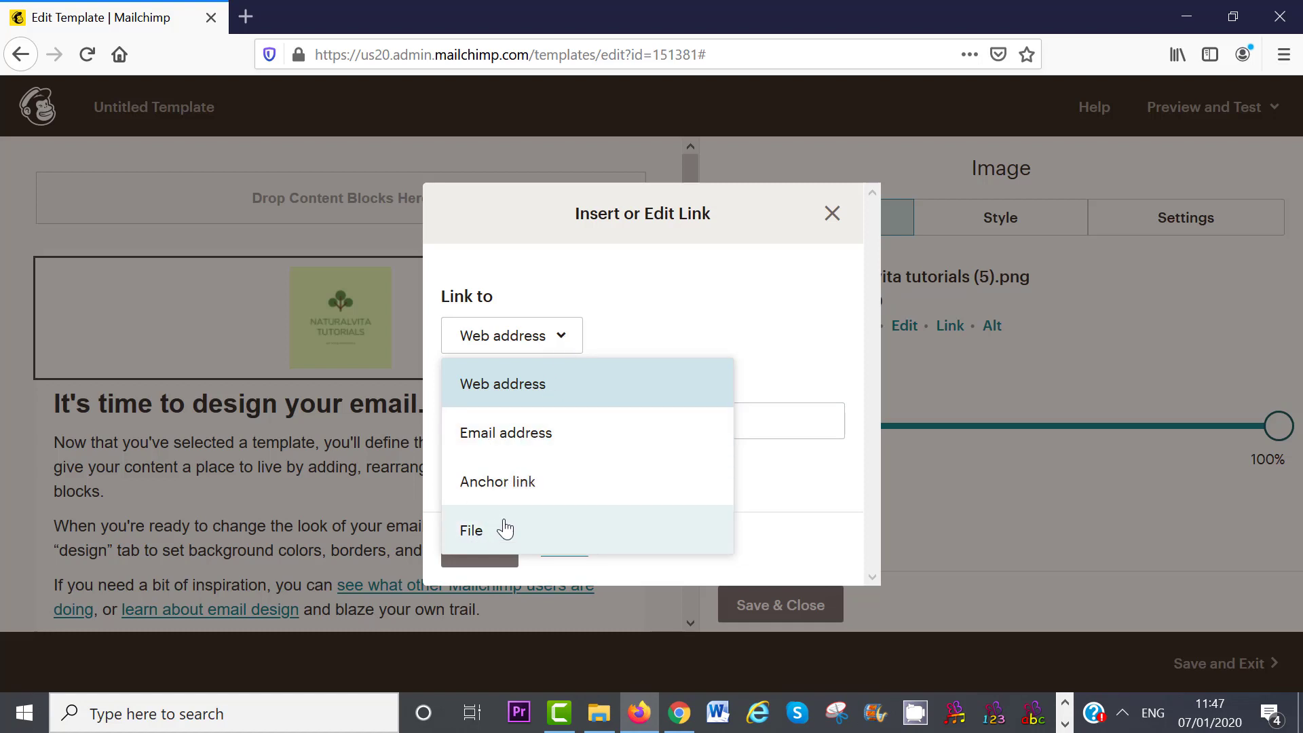
pyautogui.click(503, 384)
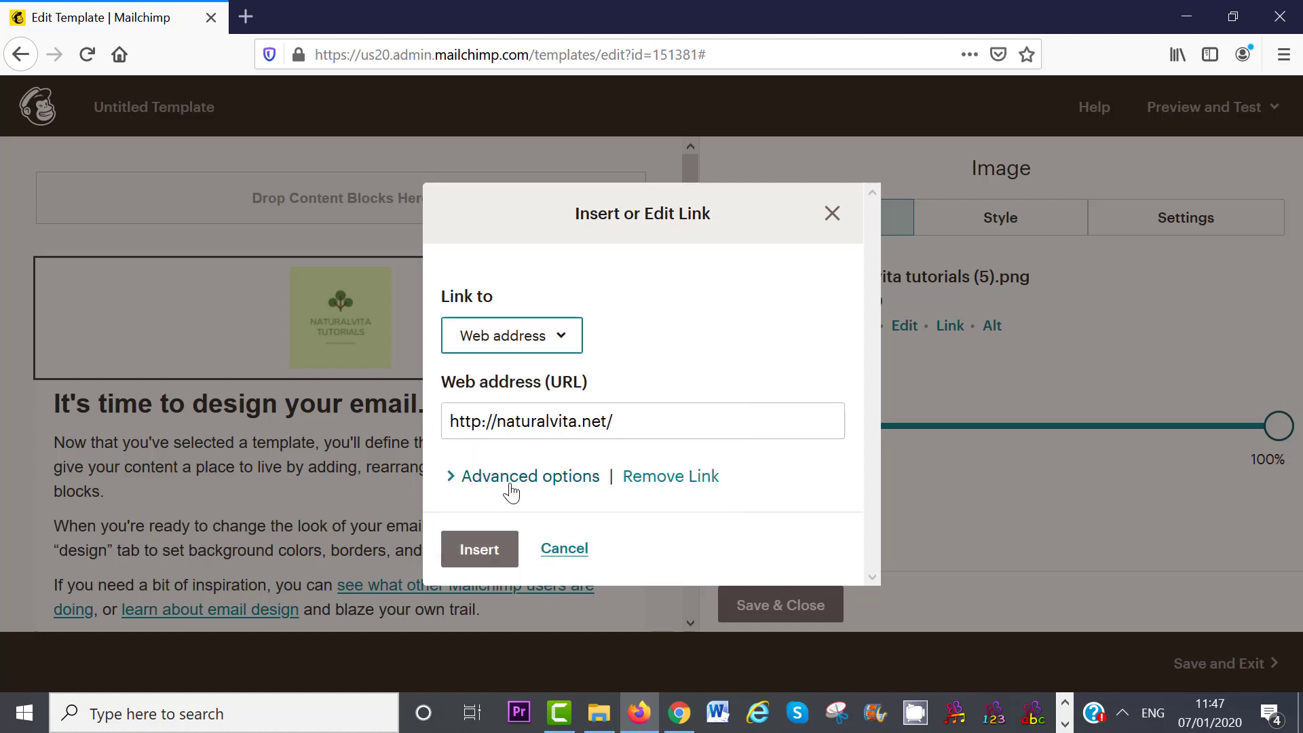
pyautogui.click(510, 479)
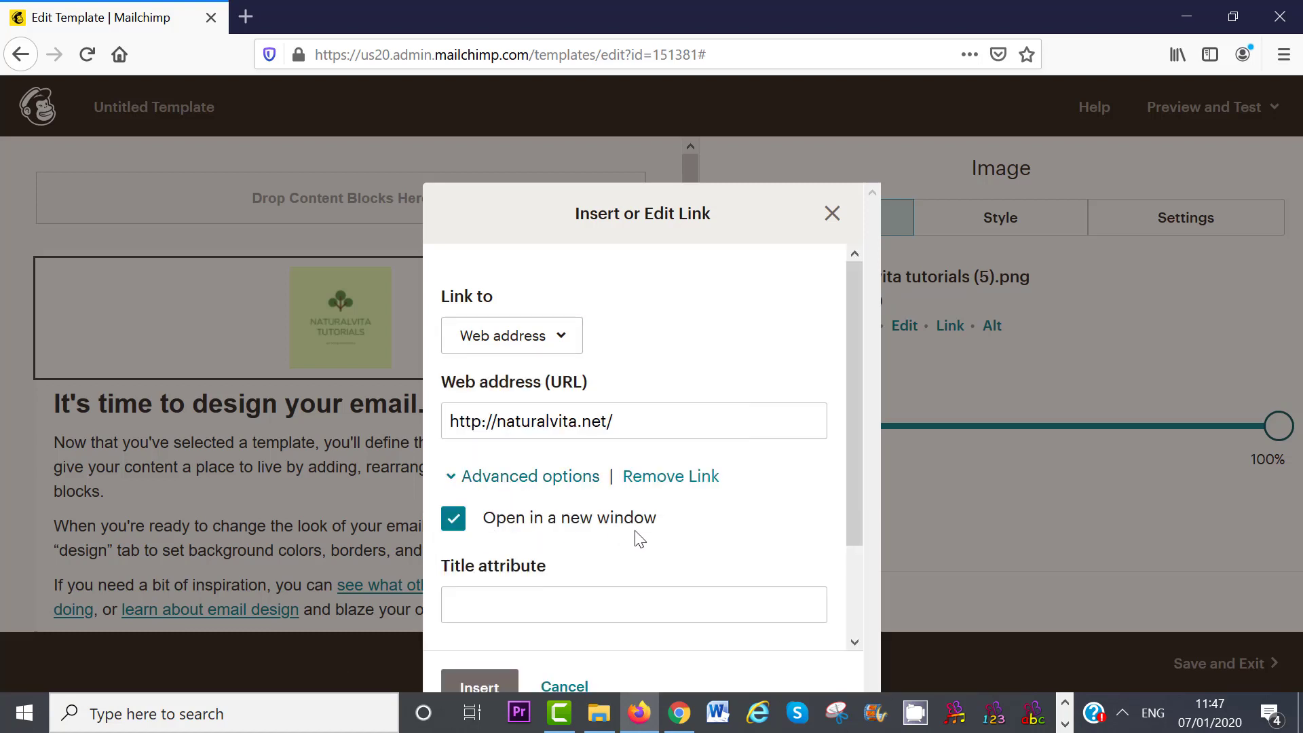
pyautogui.scroll(-2, 849, 549)
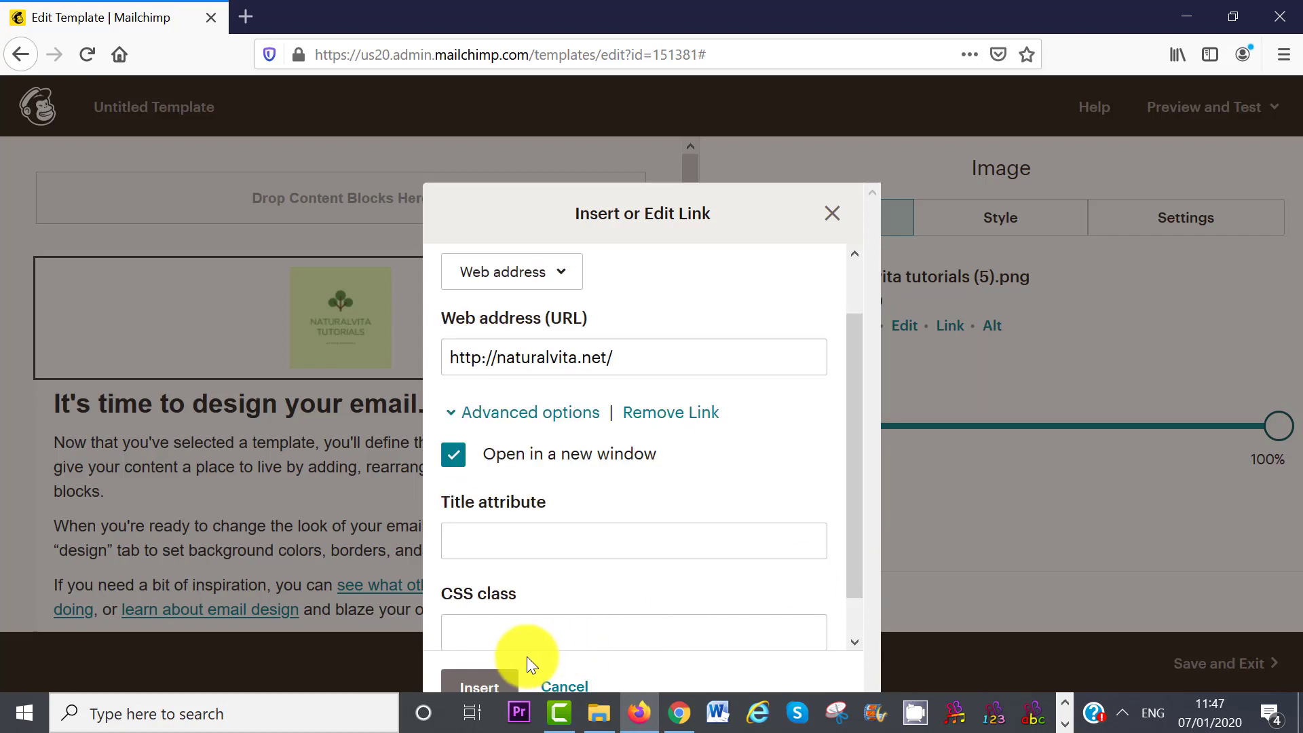
pyautogui.click(473, 685)
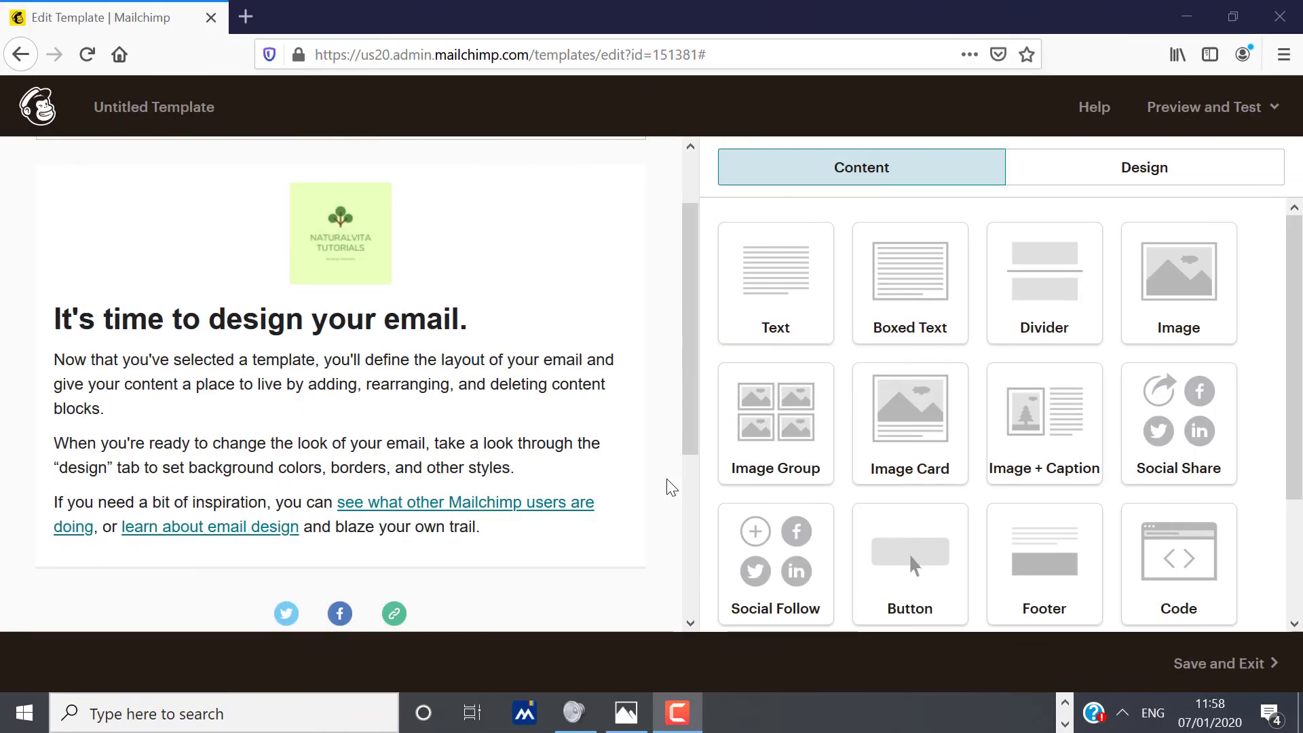
# - Set the heading 'It's time to design your email.' to font size 25
pyautogui.moveTo(341, 443)
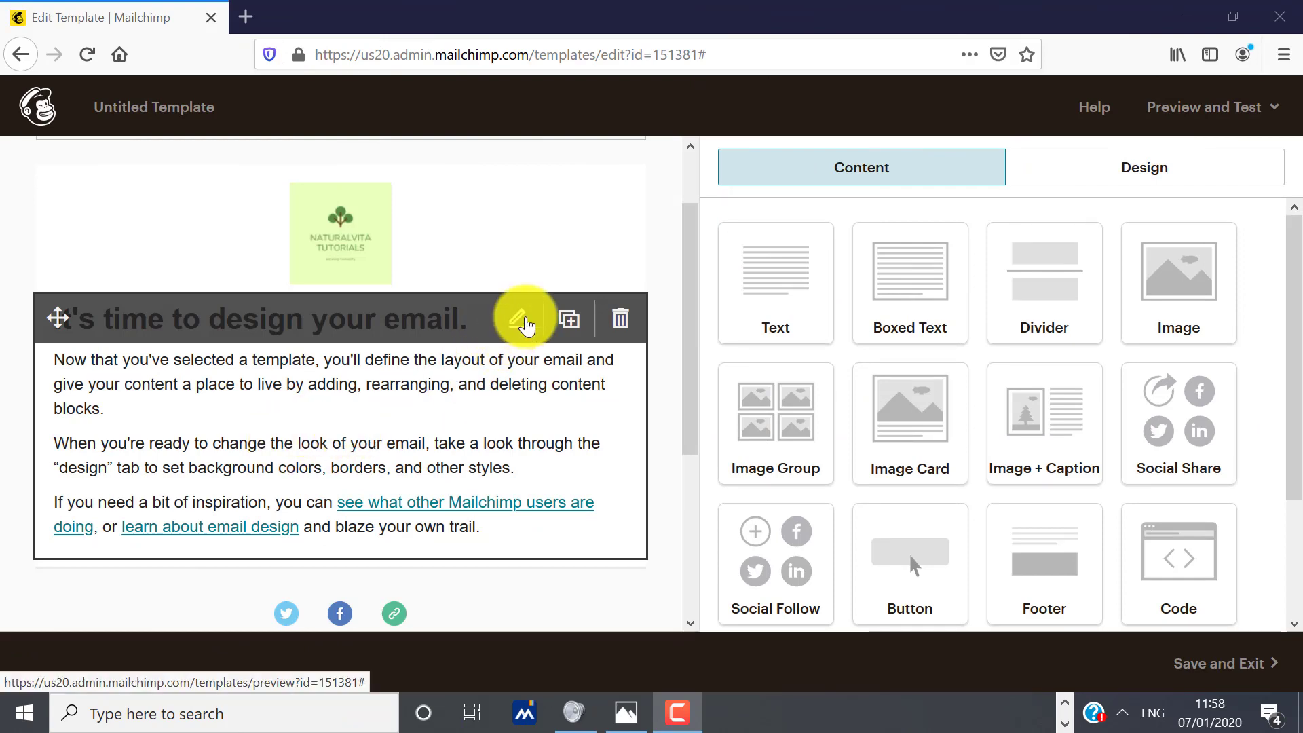
pyautogui.click(527, 326)
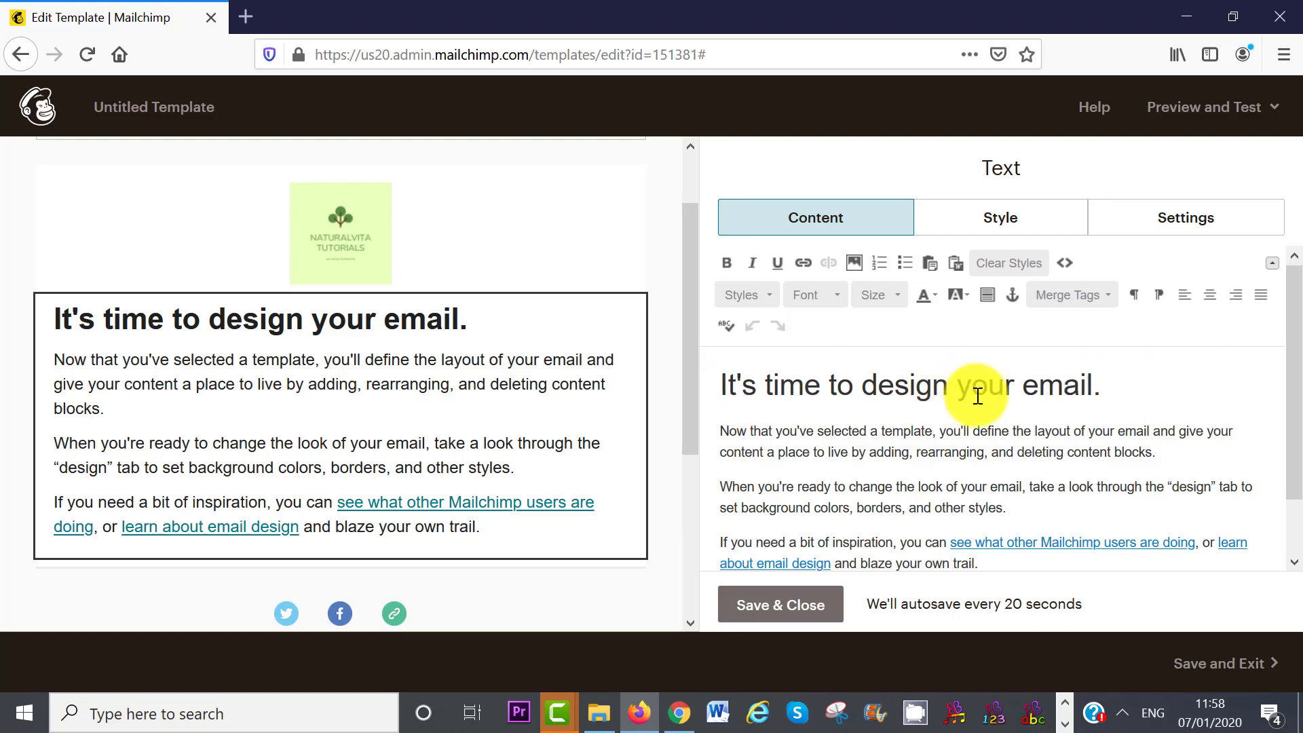
pyautogui.moveTo(1113, 385); pyautogui.dragTo(689, 369)
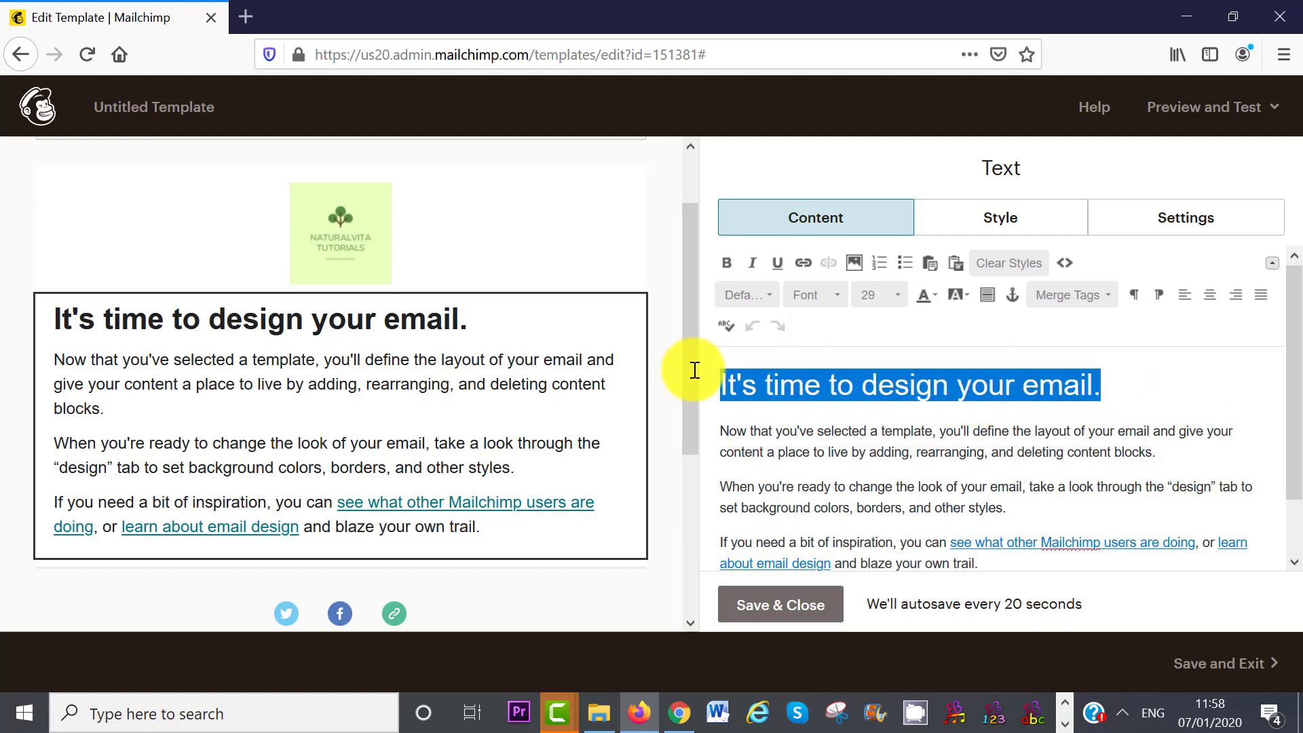
pyautogui.click(899, 295)
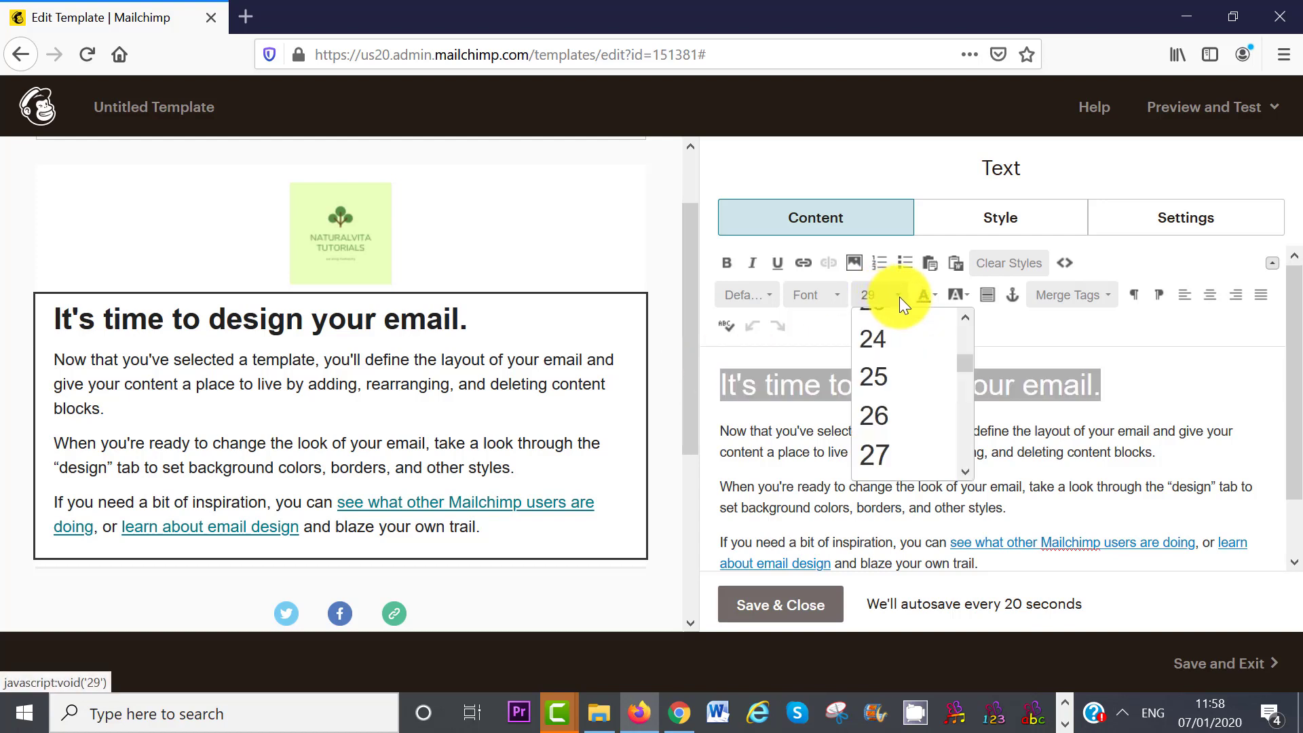
pyautogui.click(902, 392)
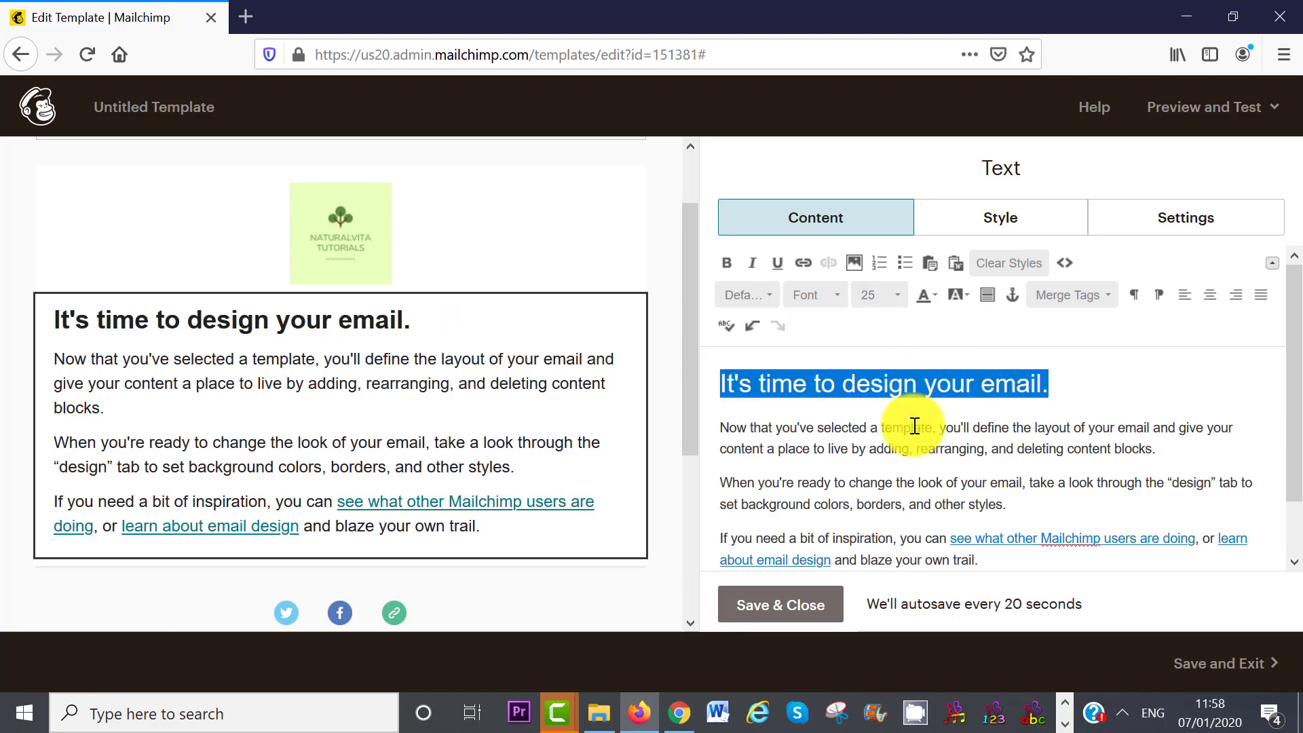
# - Delete the three body paragraphs below the heading
pyautogui.scroll(-1, 910, 425)
pyautogui.moveTo(978, 534); pyautogui.dragTo(718, 403)
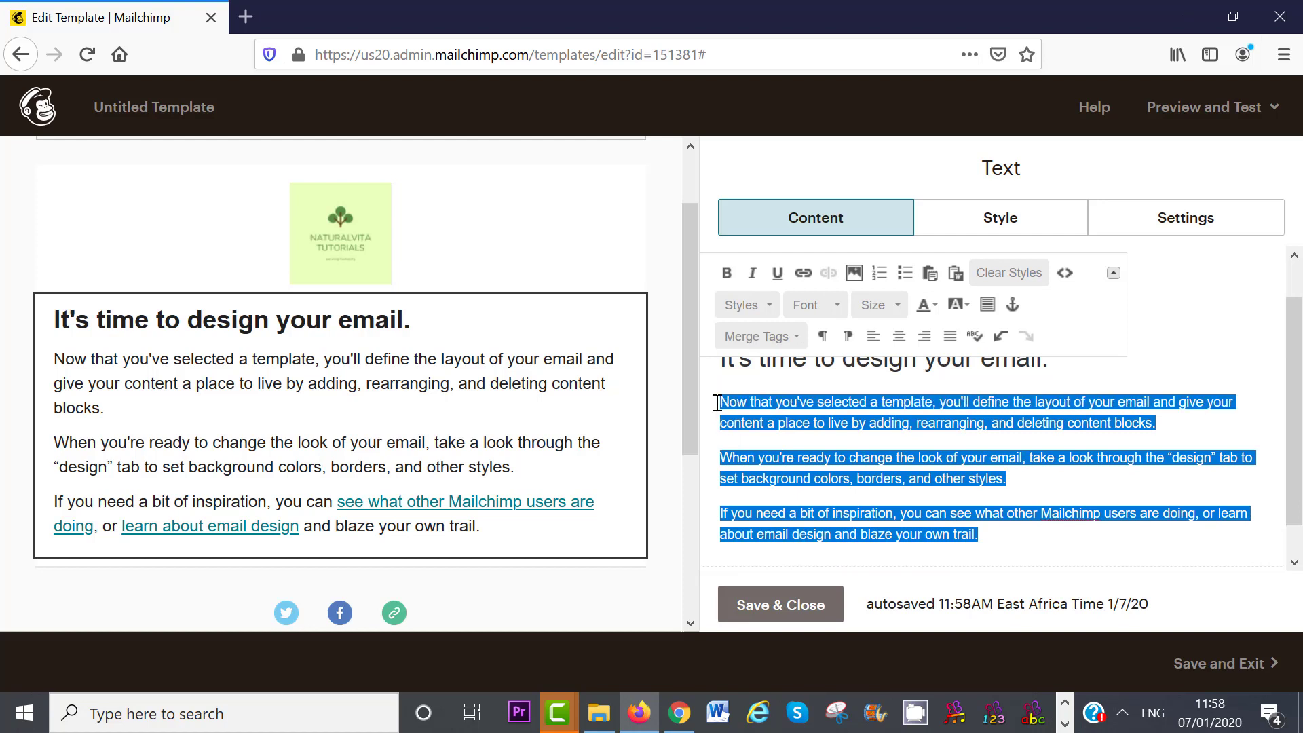
pyautogui.press('BackSpace')
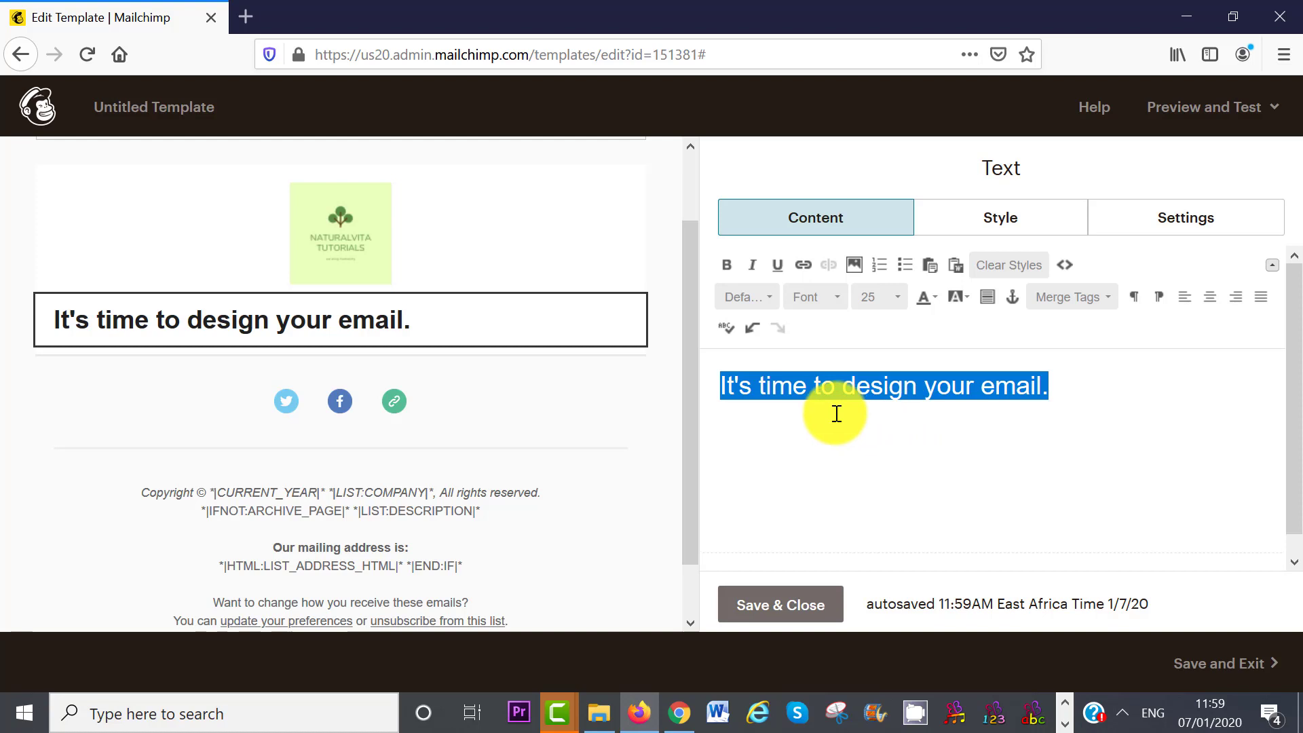
# - Make the heading text blue and save the text block
pyautogui.click(930, 300)
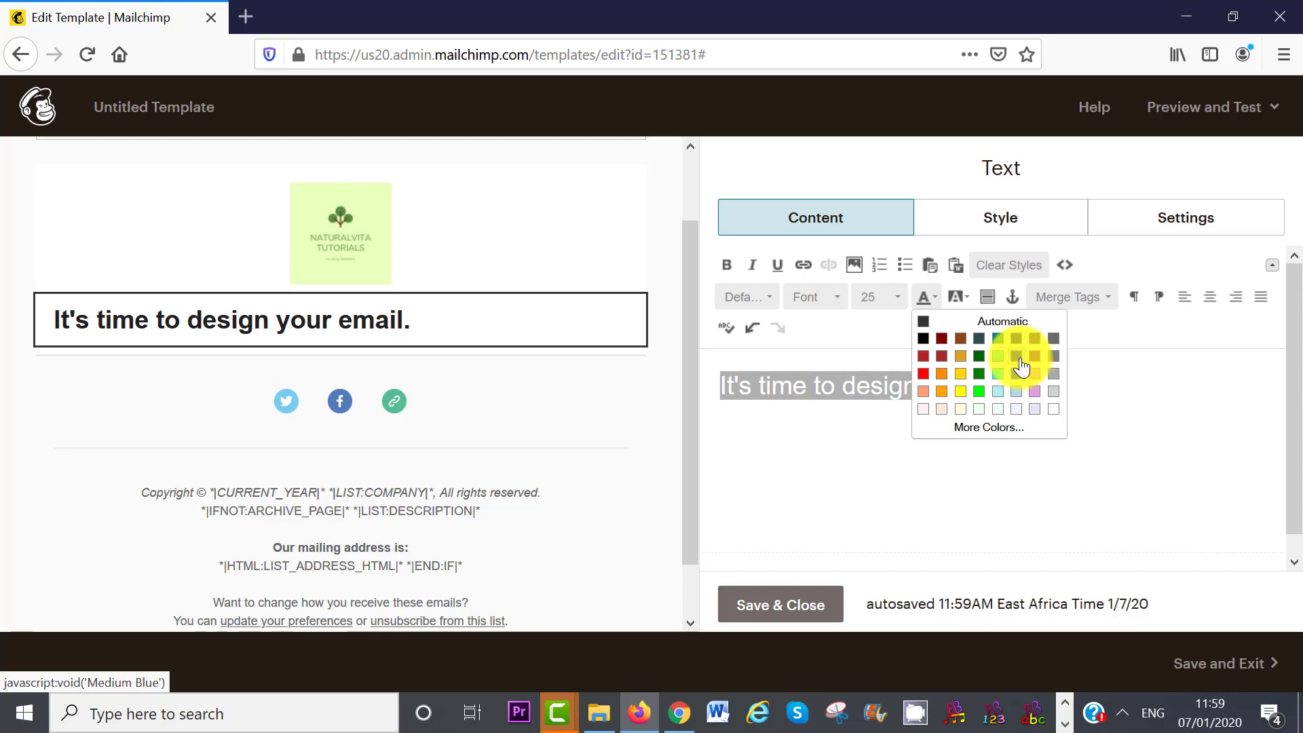
pyautogui.click(1022, 365)
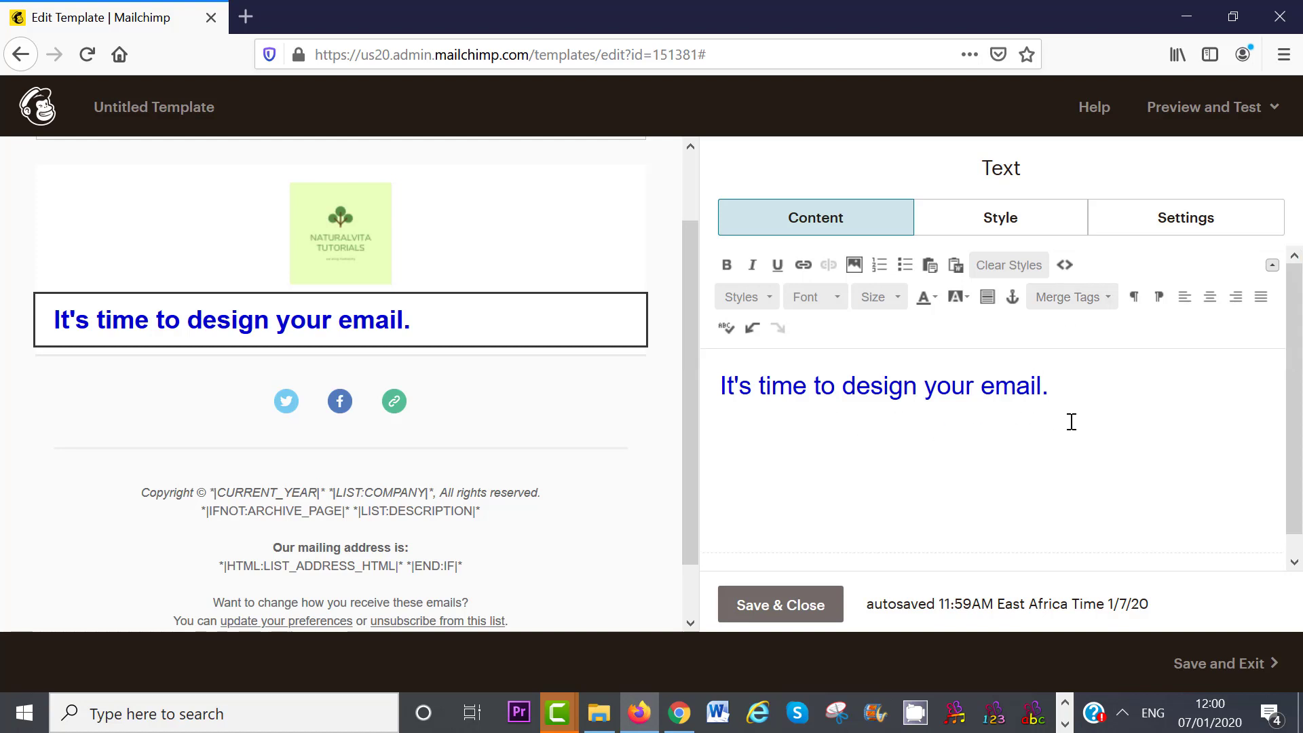
pyautogui.click(789, 607)
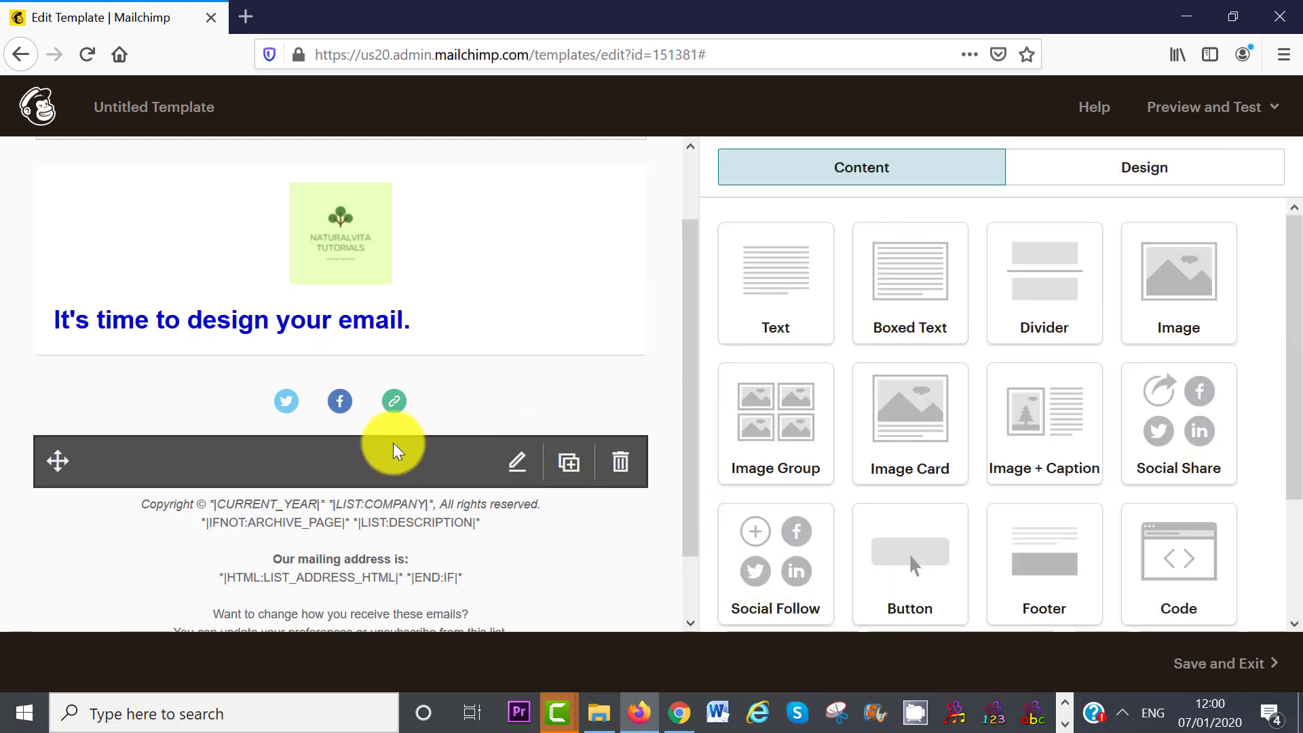
# - Enter the Naturalvita Facebook page address in the Social Follow block
pyautogui.moveTo(287, 407)
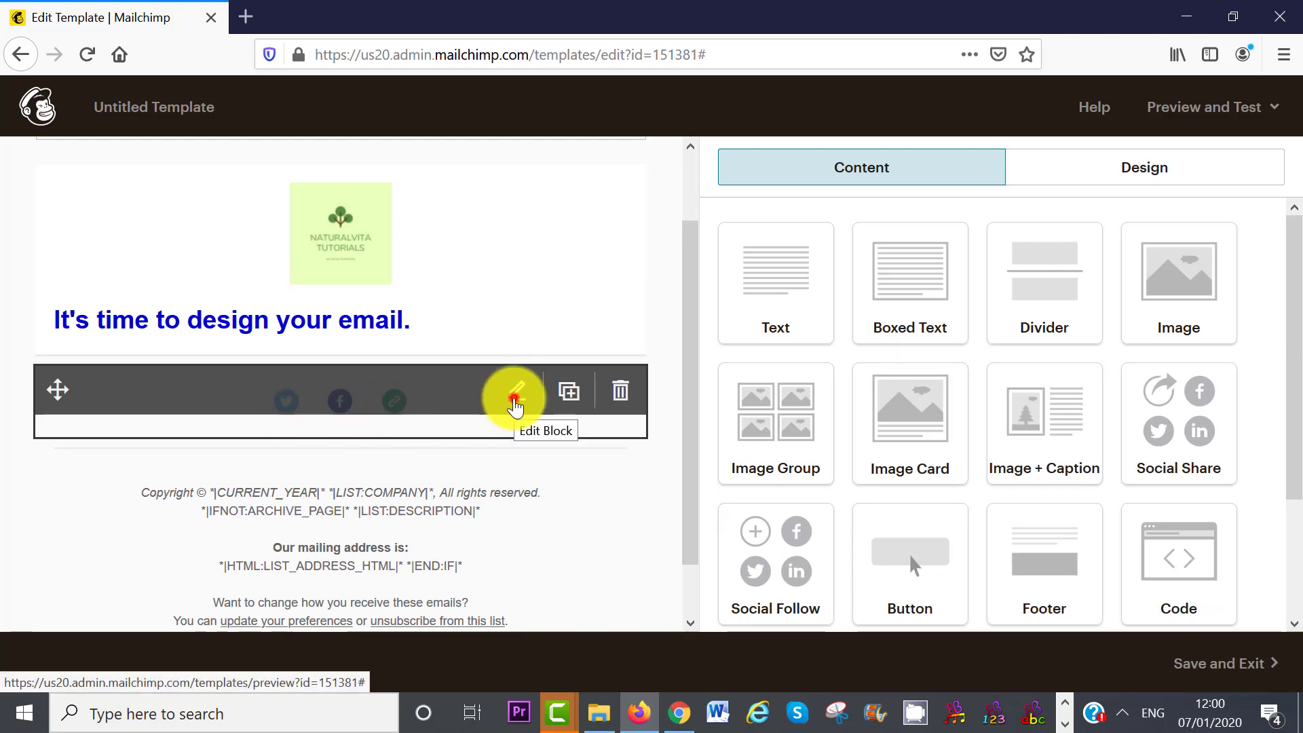
pyautogui.click(515, 402)
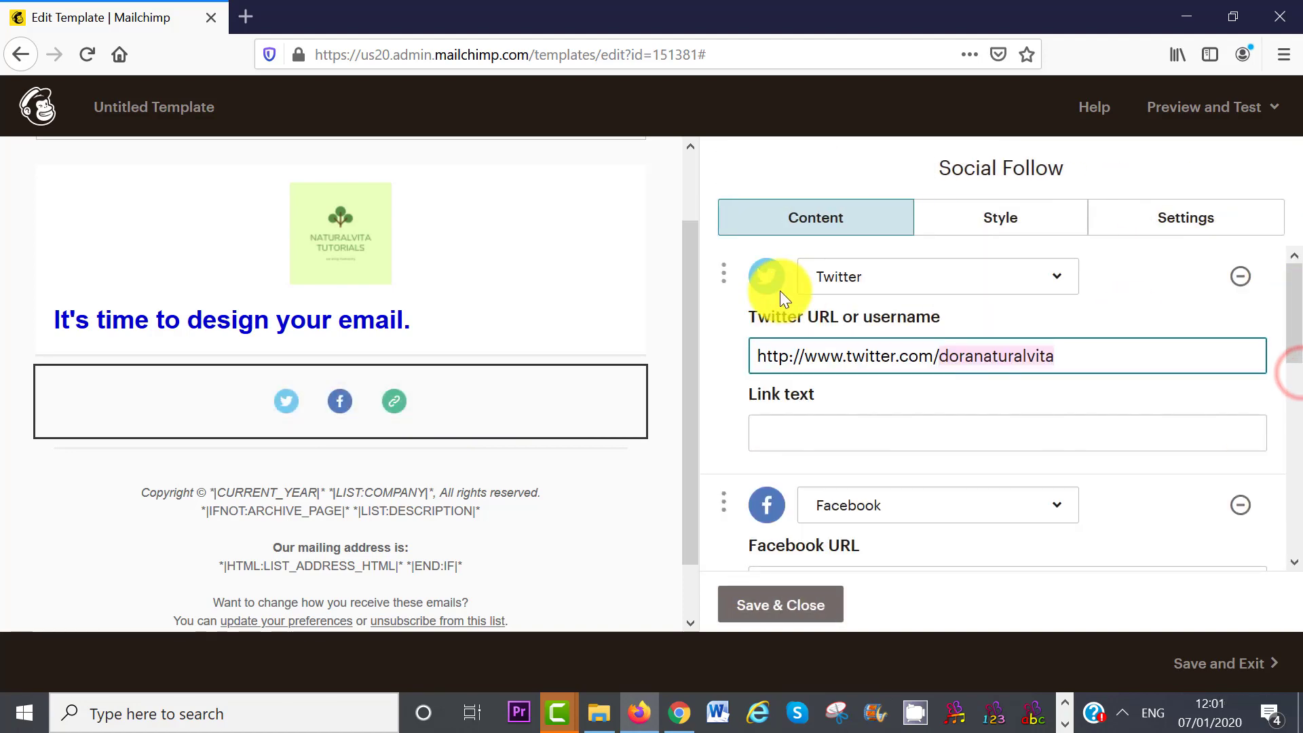
pyautogui.moveTo(1294, 314); pyautogui.dragTo(1296, 450)
pyautogui.click(1029, 411)
pyautogui.write('/doranaturalvita')
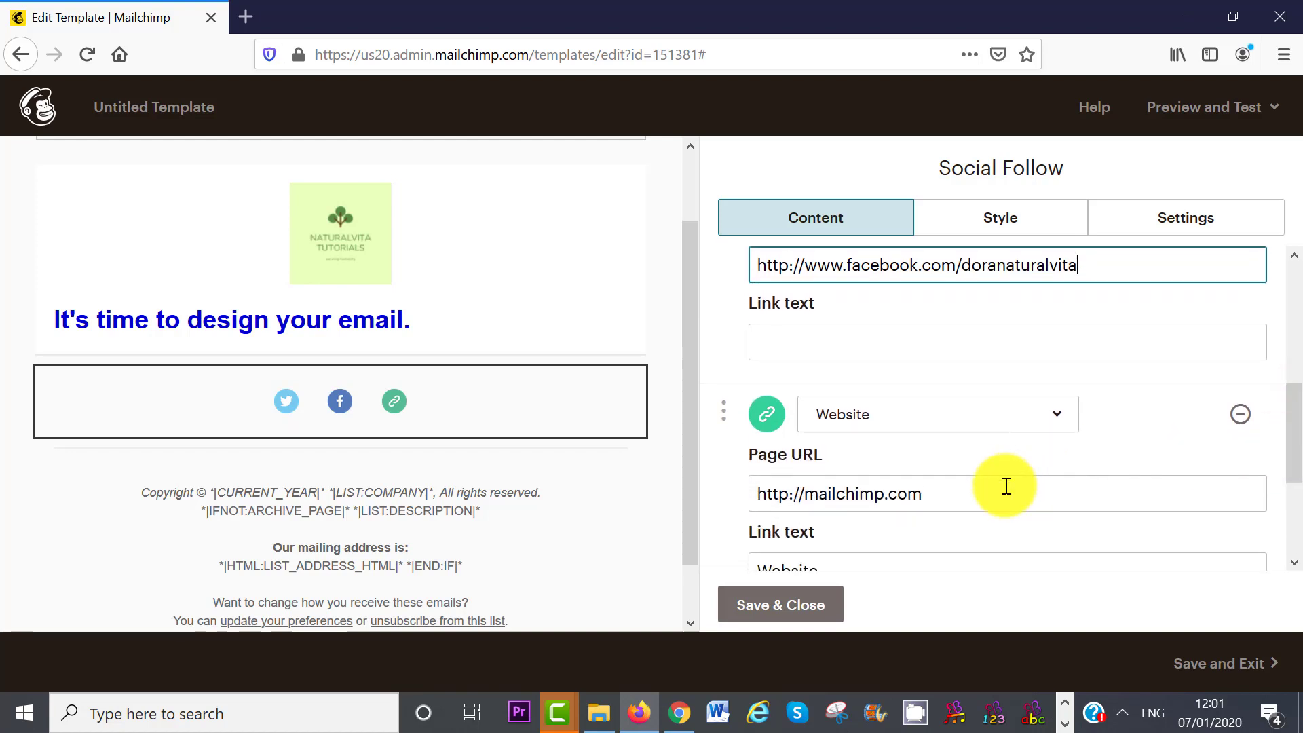
# - Add an Email service link with the contact e-mail address
pyautogui.click(946, 488)
pyautogui.click(983, 492)
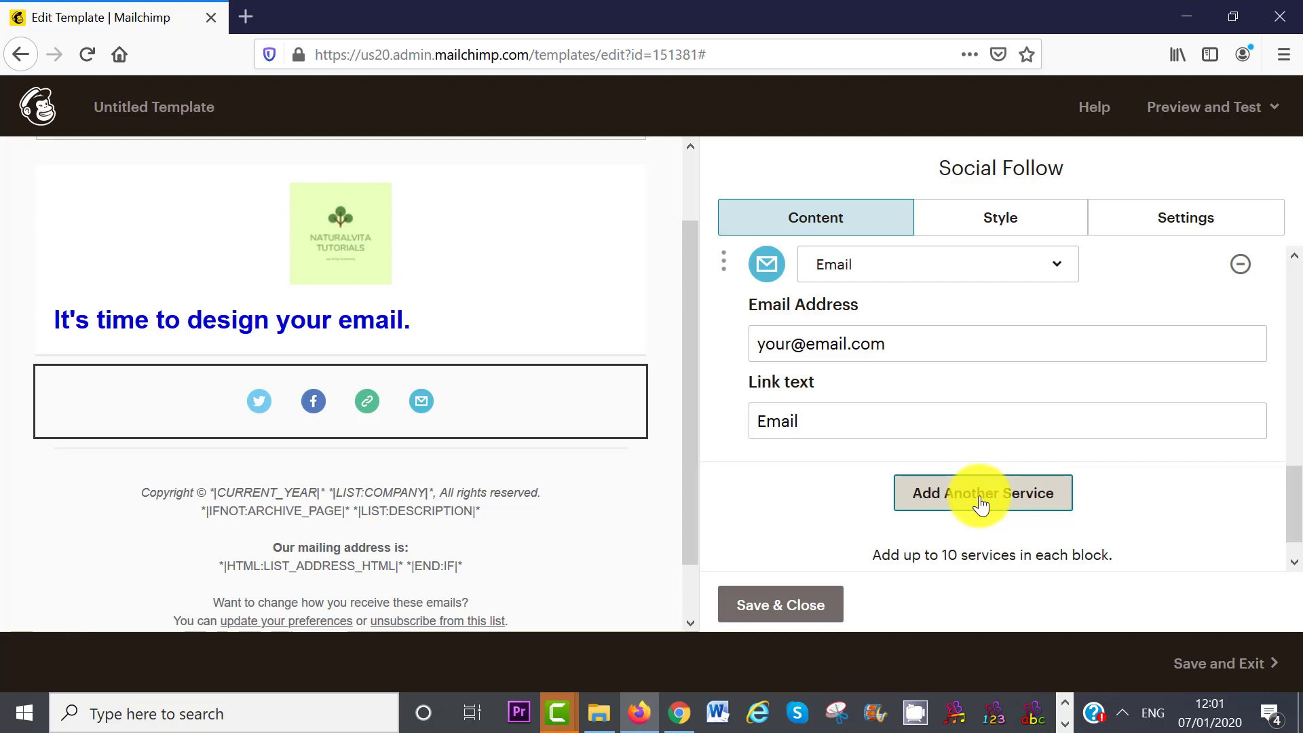
pyautogui.click(1059, 277)
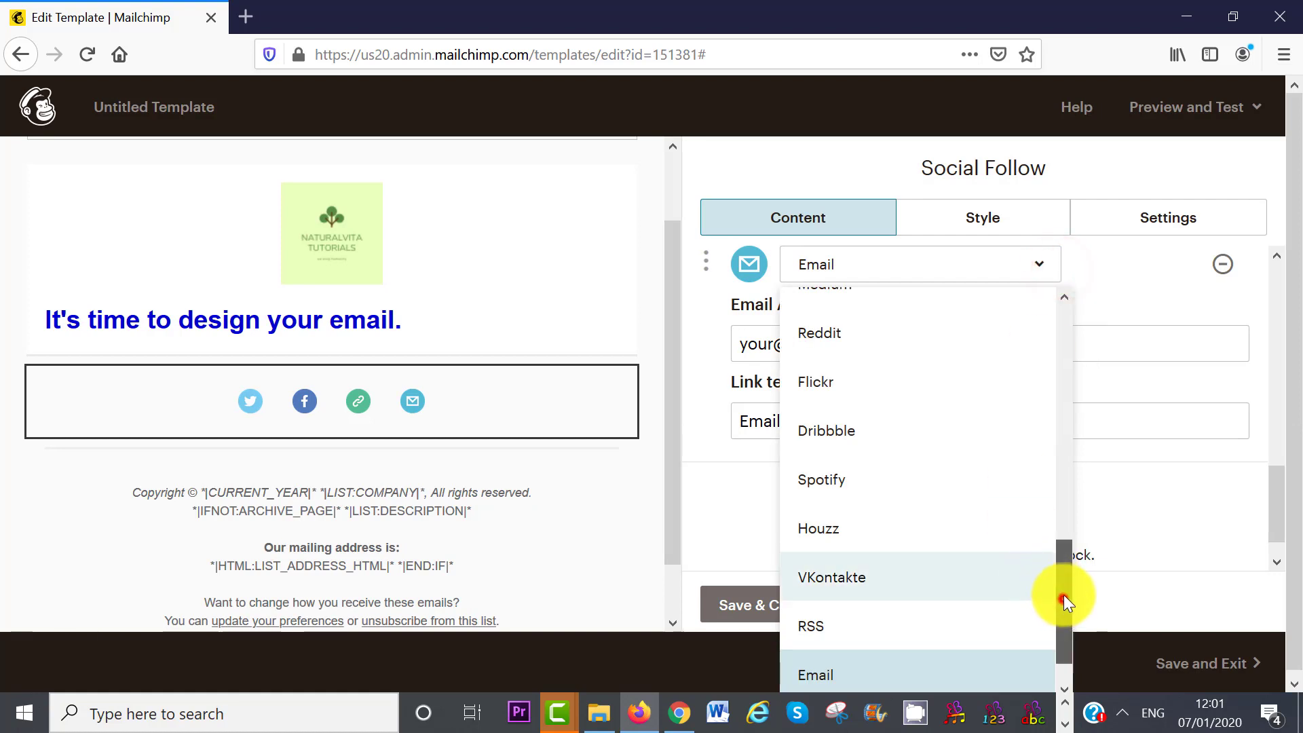
pyautogui.moveTo(1064, 595)
pyautogui.mouseDown()
pyautogui.moveTo(1068, 558)
pyautogui.moveTo(1068, 575)
pyautogui.mouseUp()
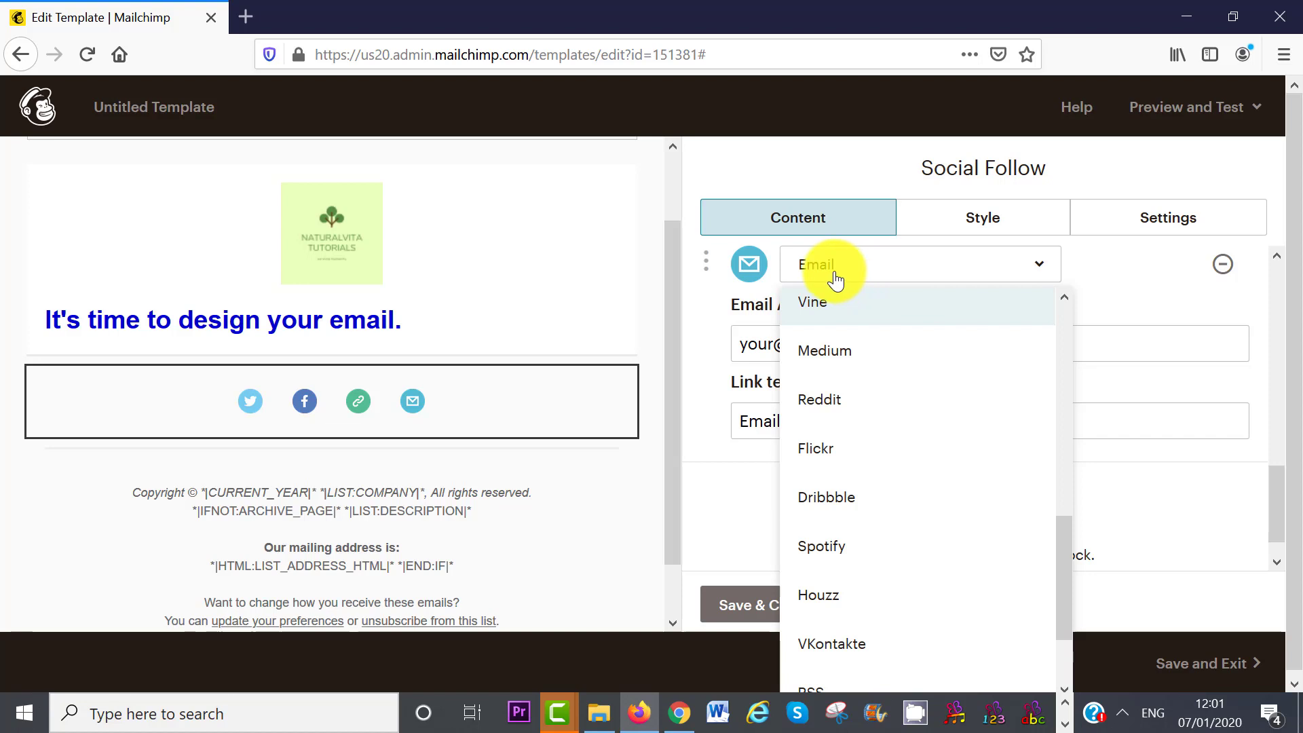
pyautogui.click(1110, 312)
pyautogui.click(1081, 331)
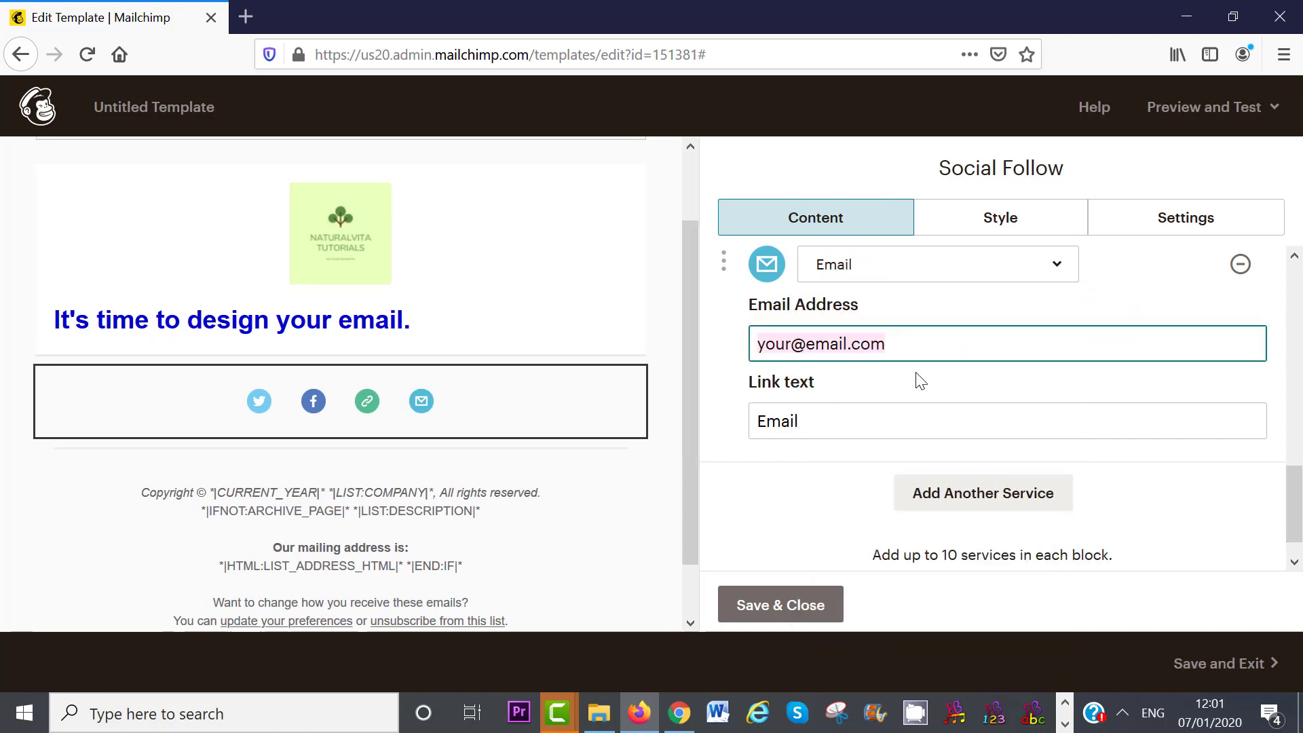
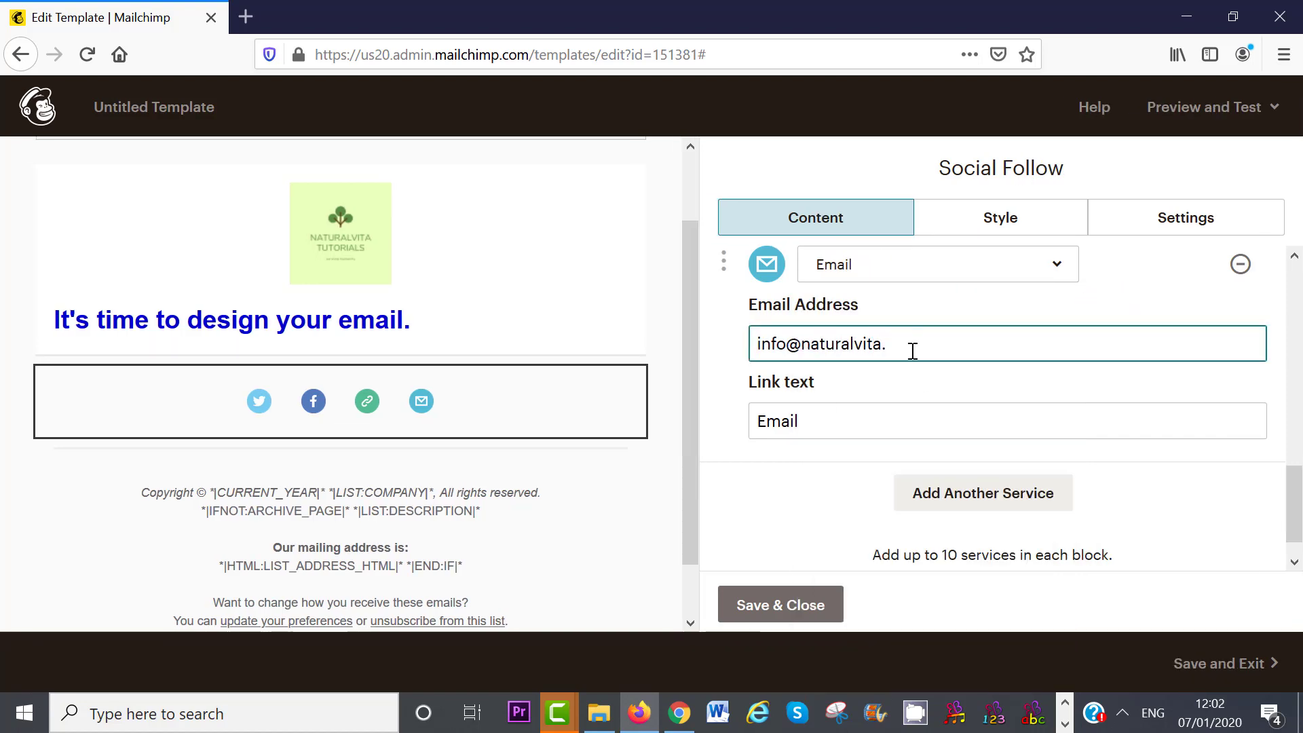
pyautogui.click(422, 428)
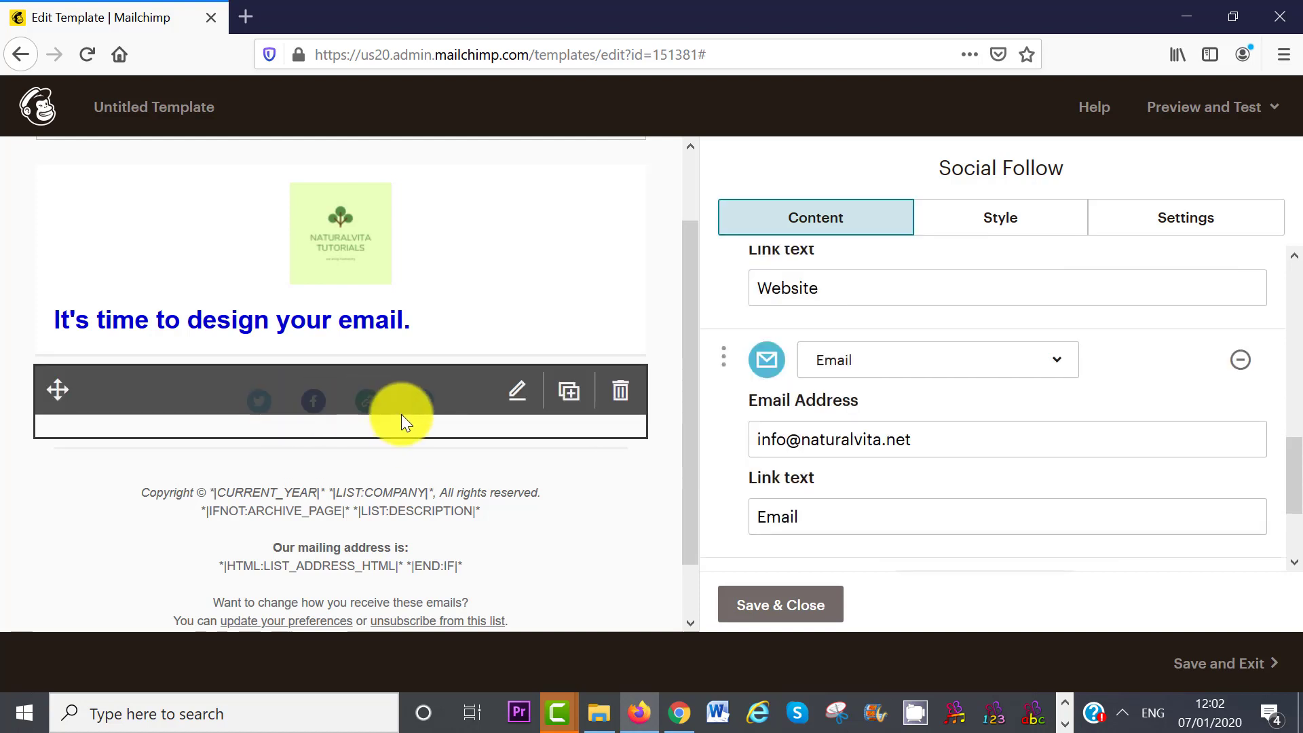
# - Set the social icons to a large horizontal layout and close the settings
pyautogui.click(1182, 227)
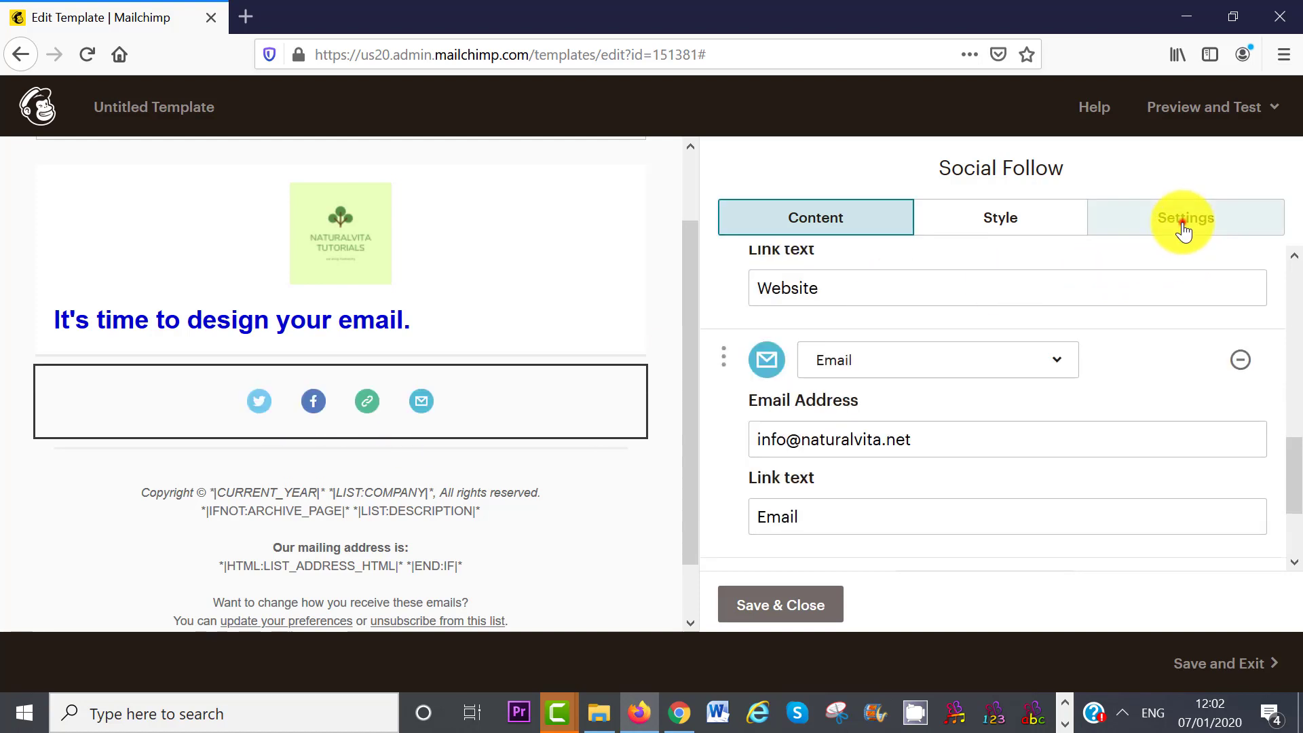
pyautogui.moveTo(1294, 325); pyautogui.dragTo(1295, 471)
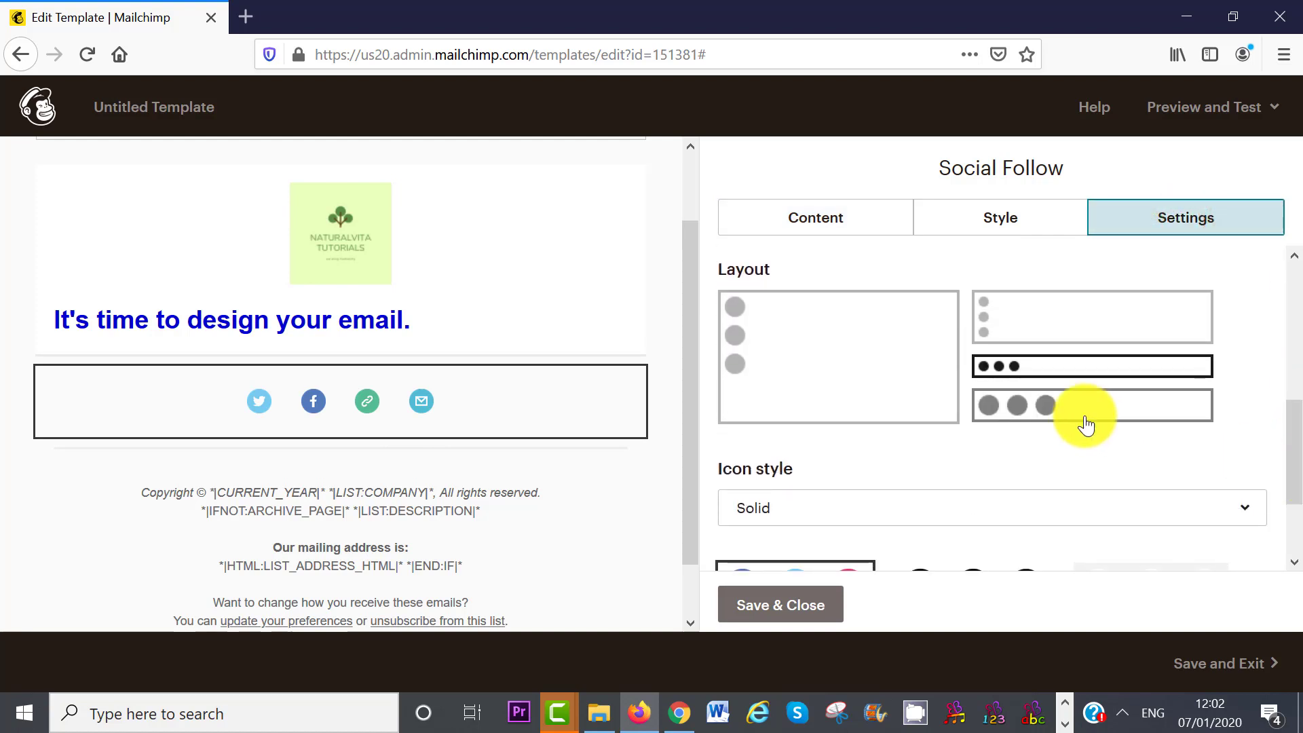
pyautogui.click(1047, 410)
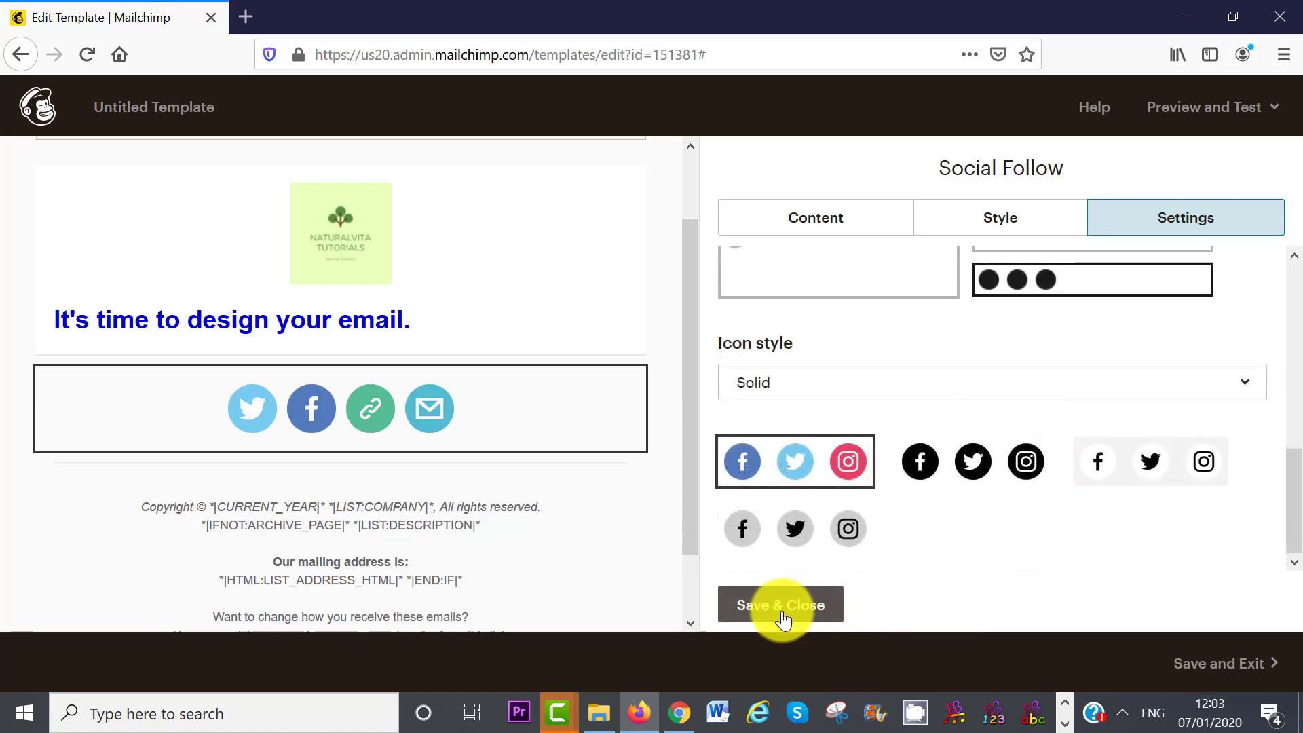
pyautogui.click(780, 605)
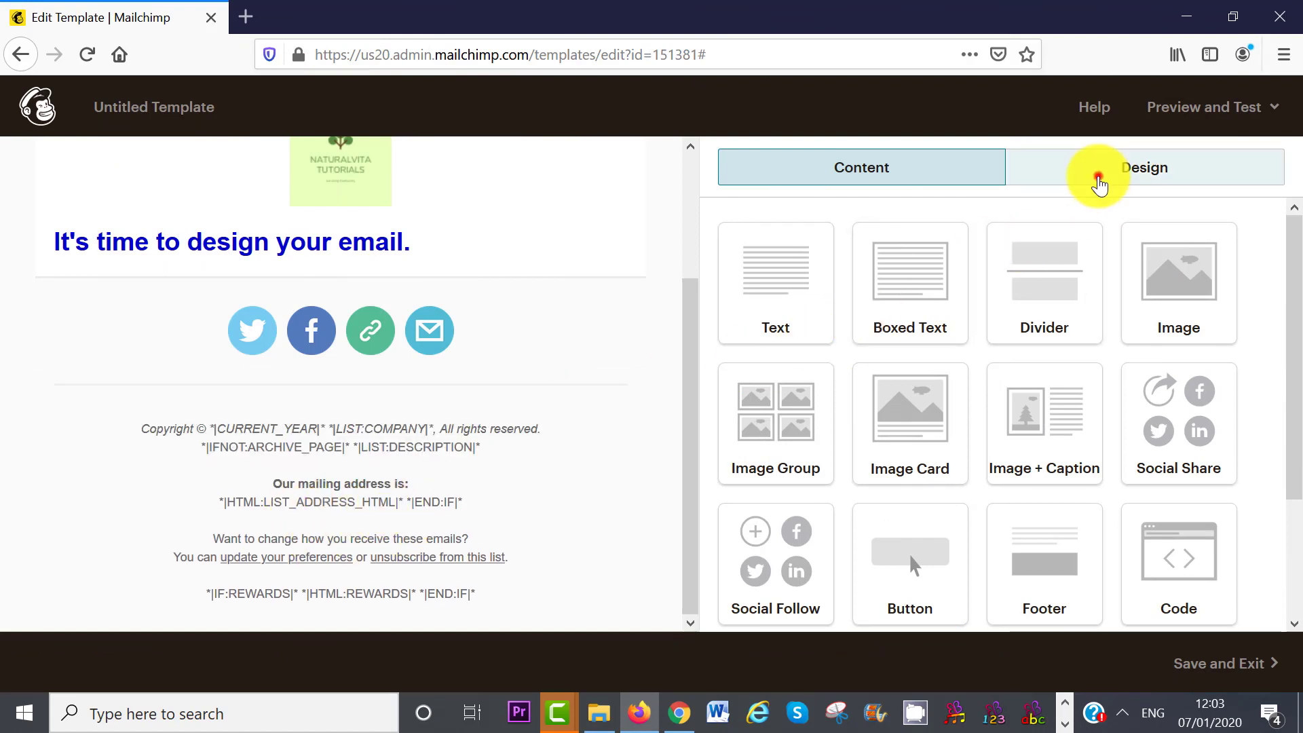
# - Give the footer a dark grey #727171 background in Design > Footer
pyautogui.click(1097, 181)
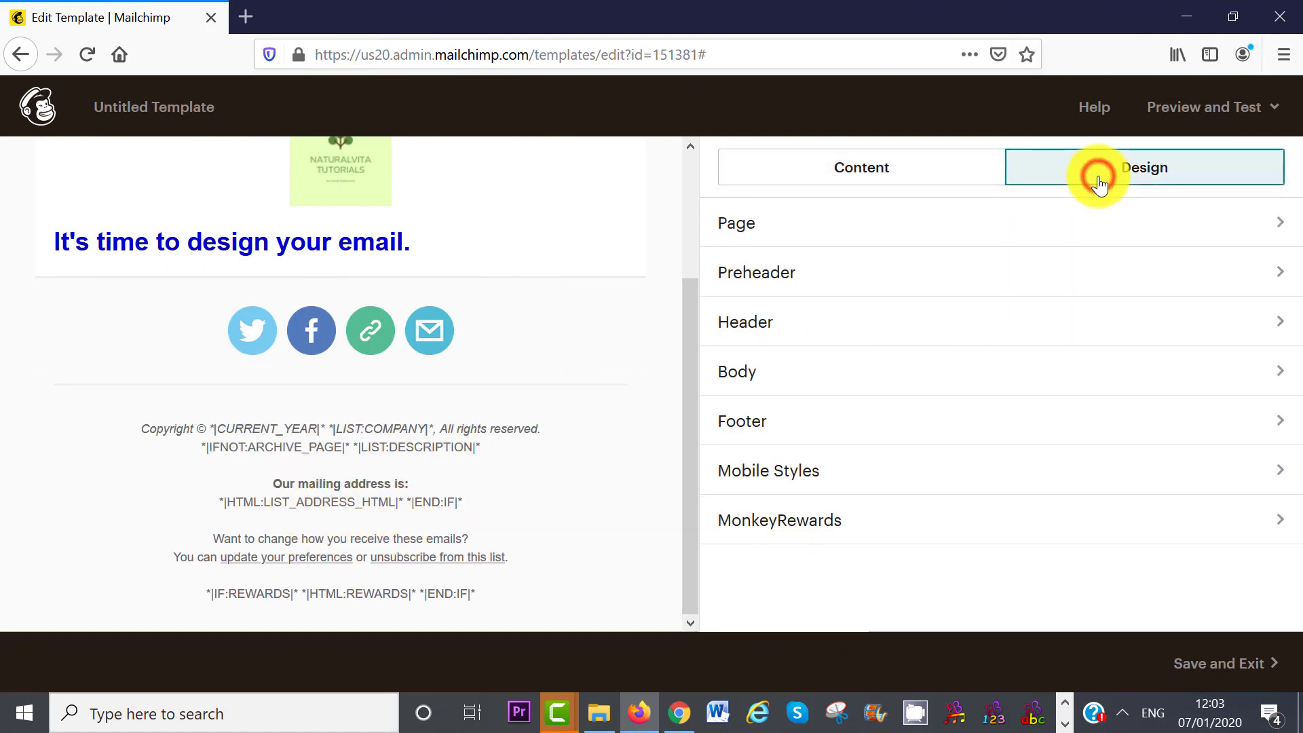
pyautogui.click(805, 424)
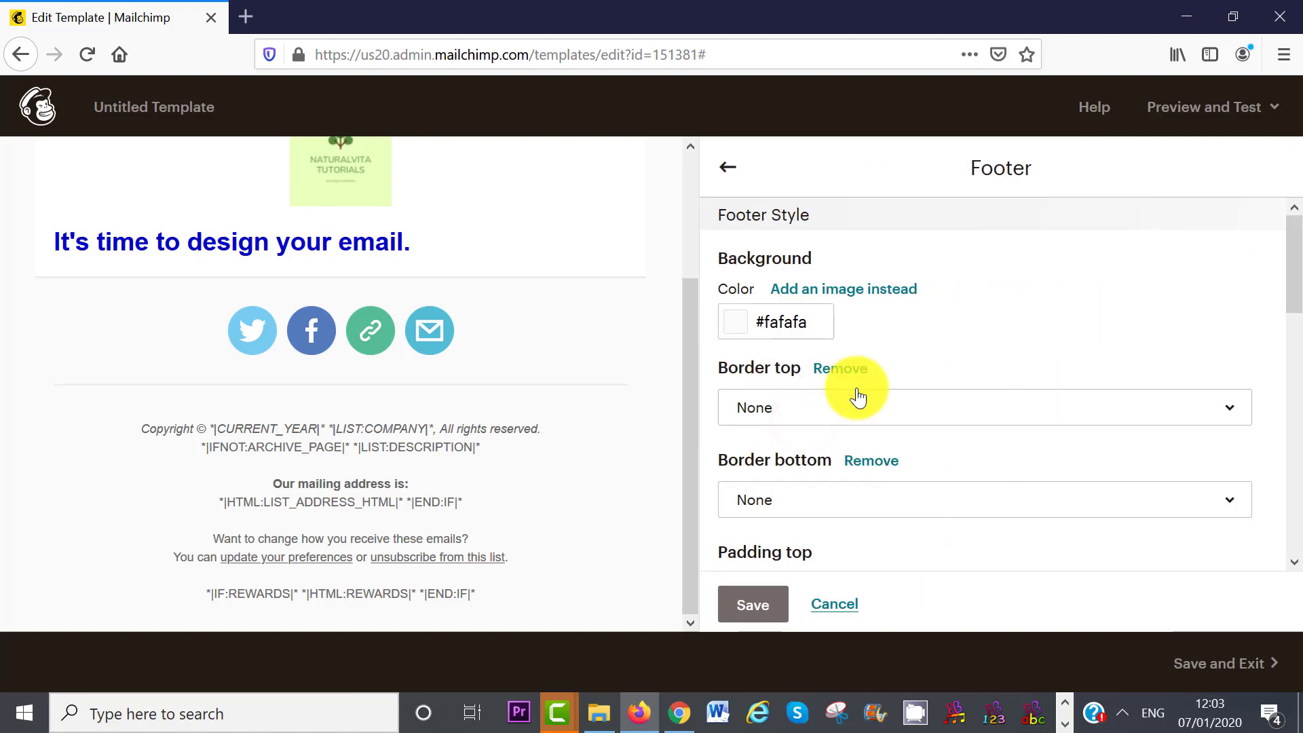
pyautogui.click(743, 320)
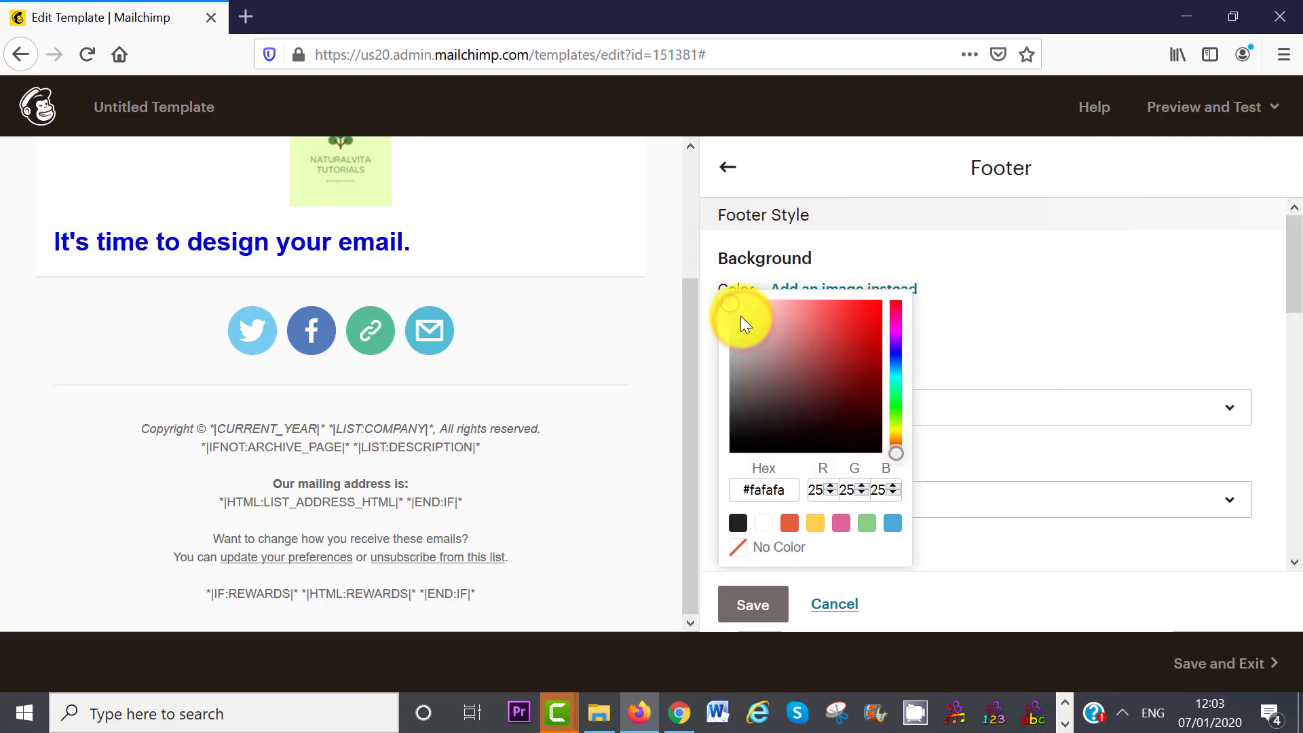
pyautogui.moveTo(732, 305); pyautogui.dragTo(746, 421)
pyautogui.click(755, 606)
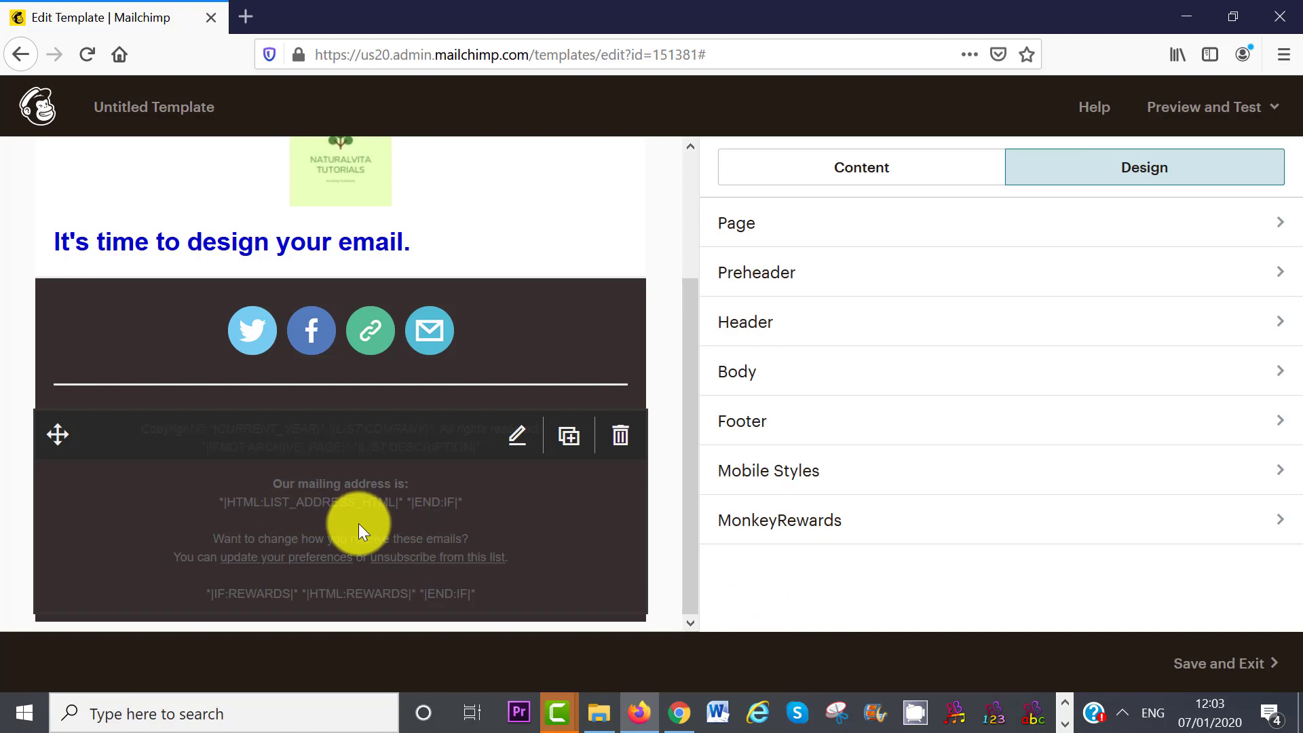
# - Make the footer text from the mailing address onward white
pyautogui.click(519, 437)
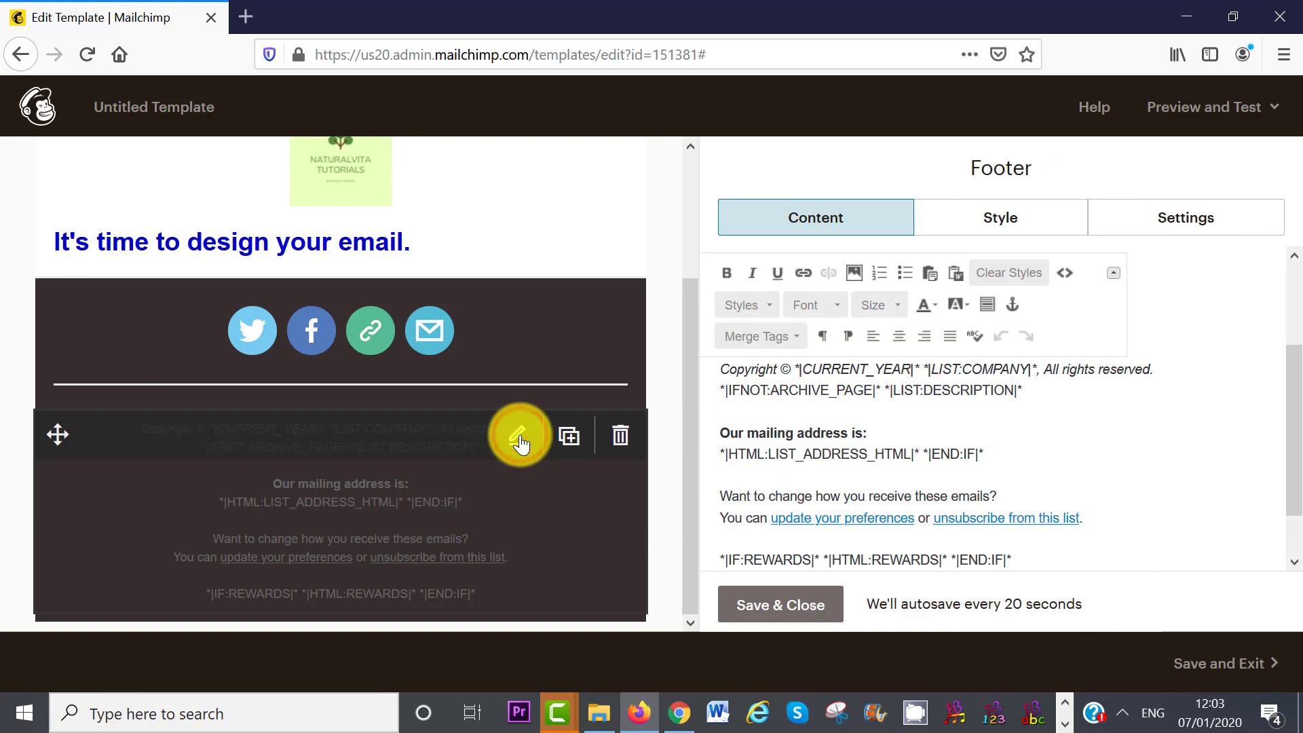
pyautogui.moveTo(1011, 502); pyautogui.dragTo(686, 323)
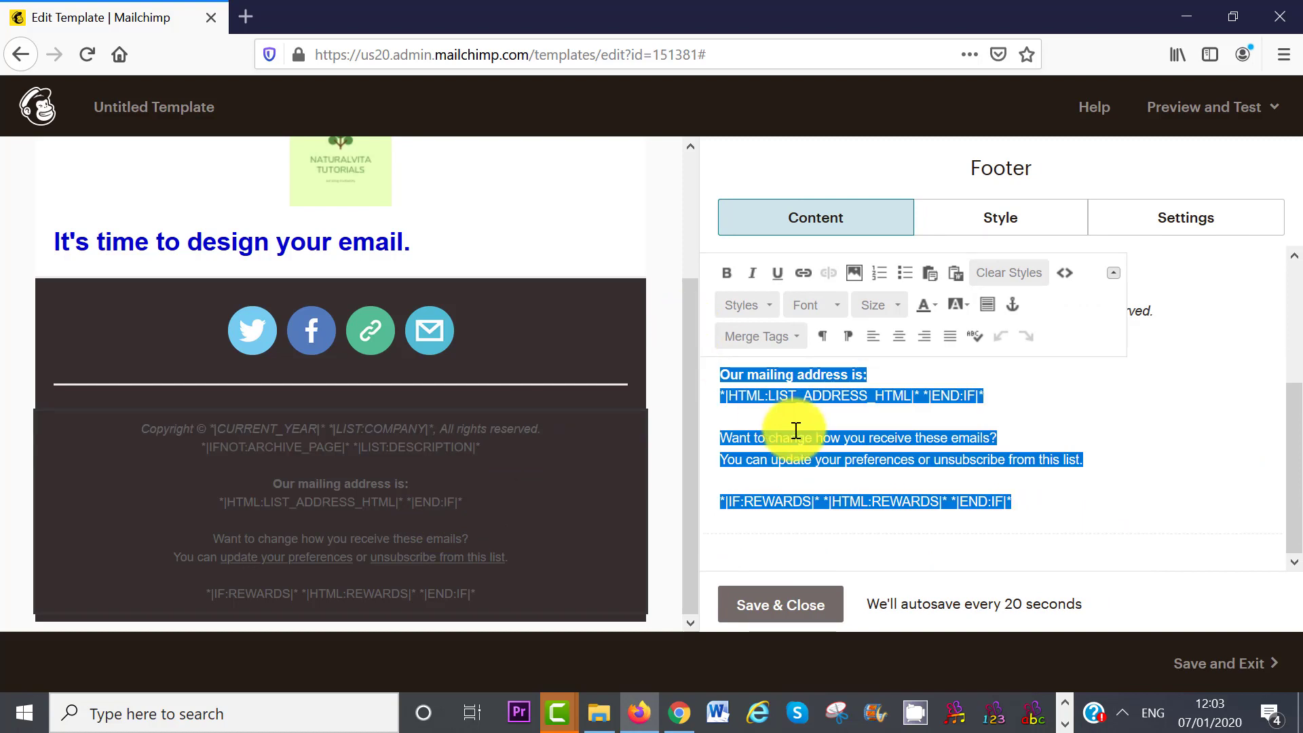
pyautogui.click(934, 308)
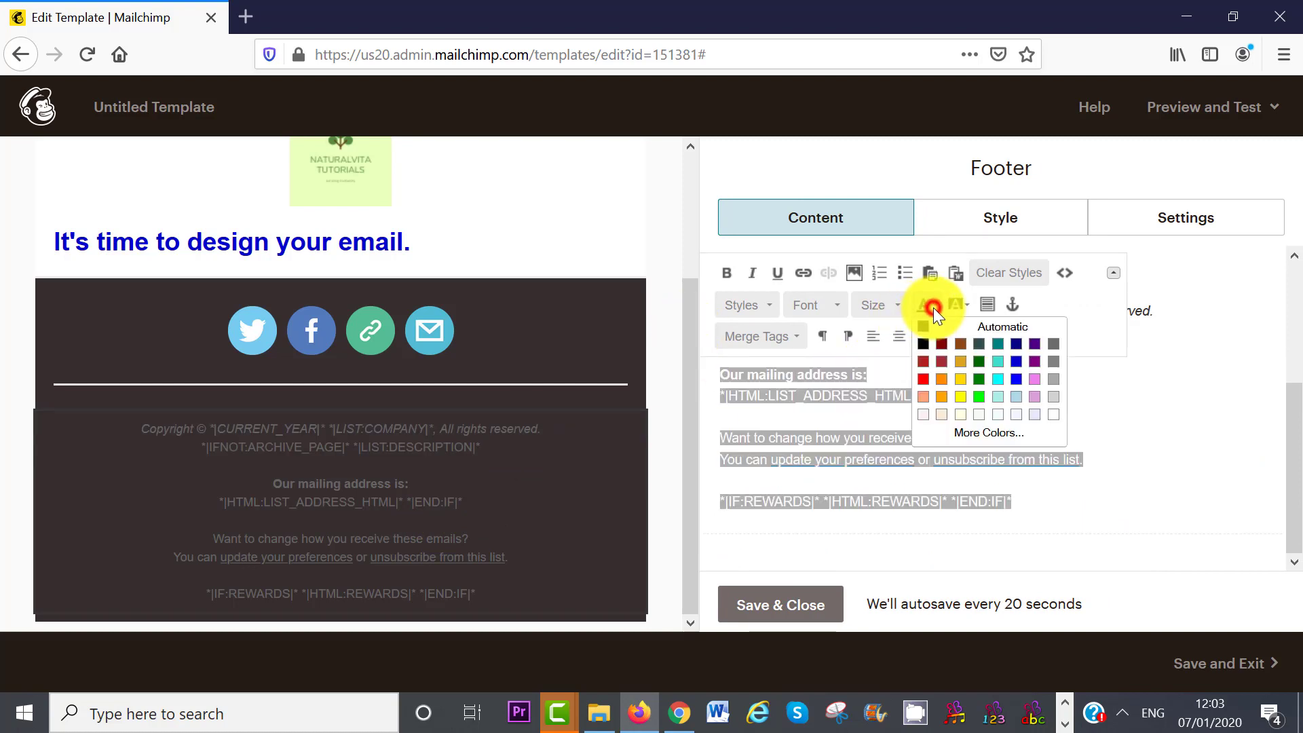
pyautogui.click(1057, 424)
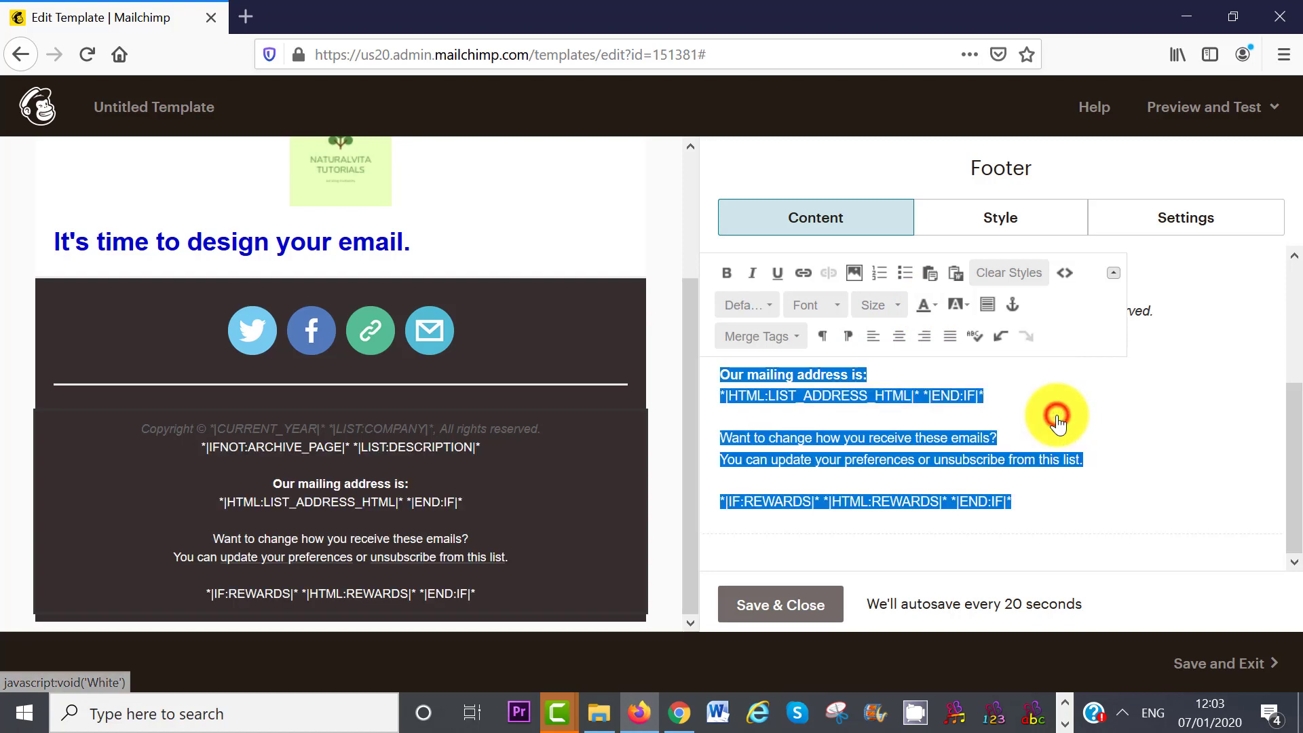
pyautogui.click(786, 604)
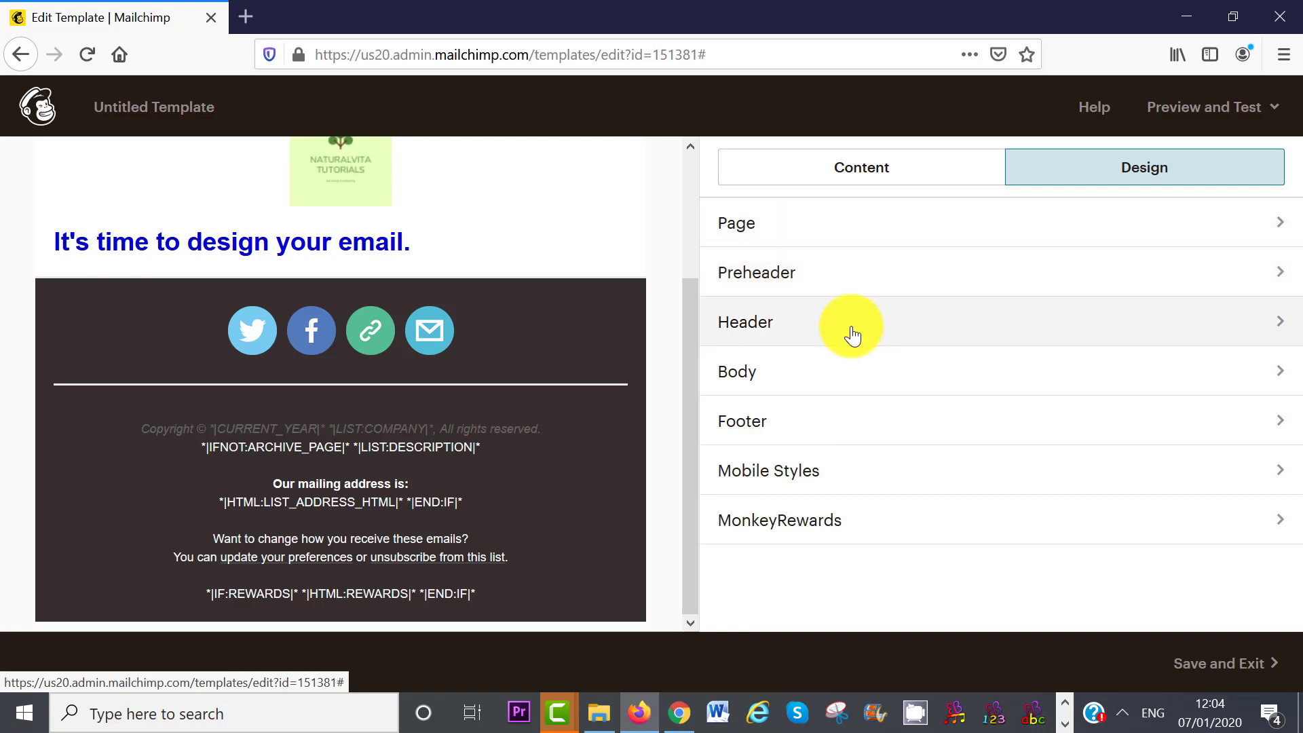
# - Review the content blocks and style sections to finalize the Naturalvita Template's logo, heading and social footer
pyautogui.click(893, 178)
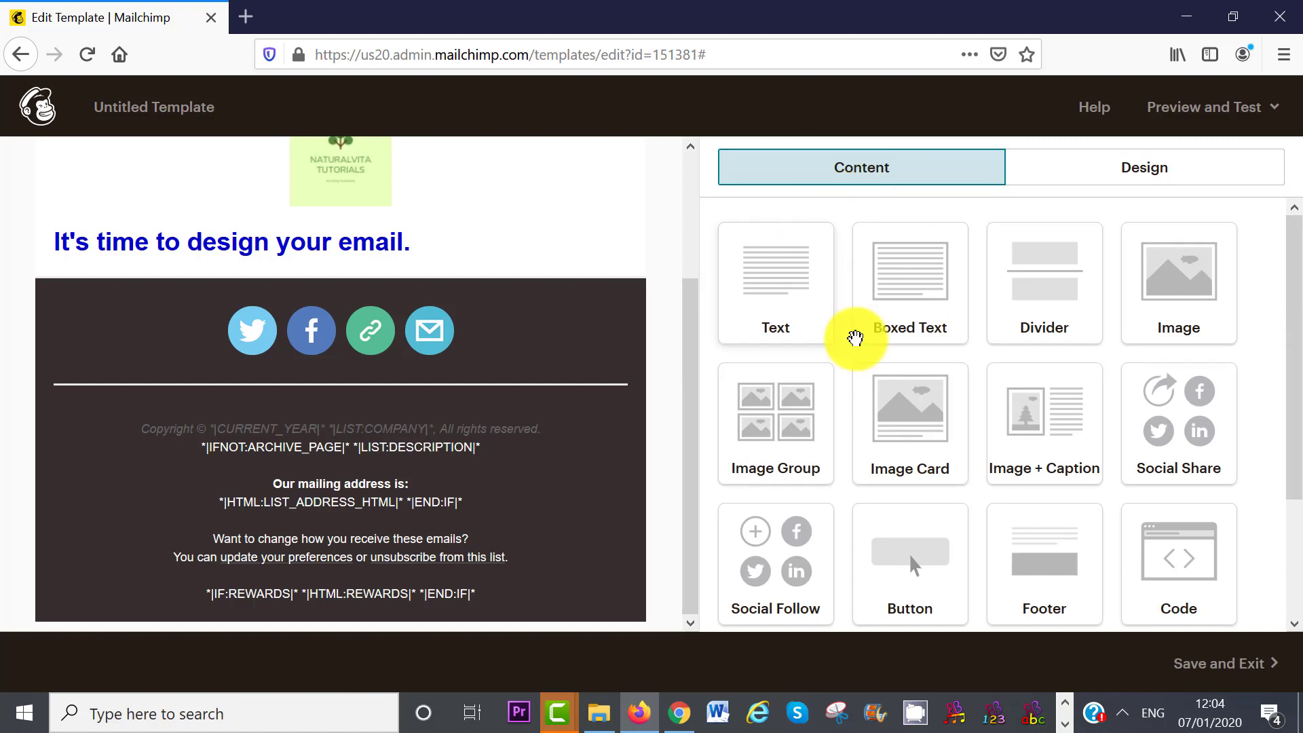
pyautogui.click(1130, 172)
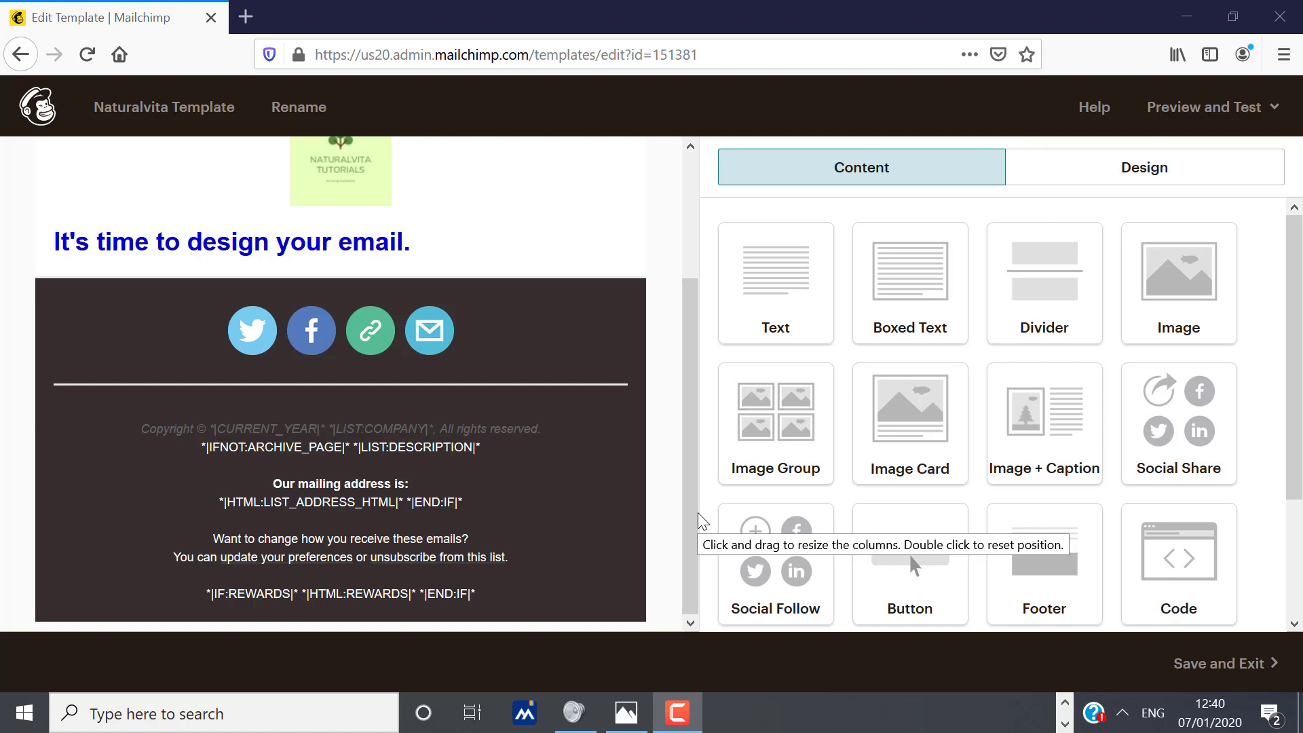
pyautogui.click(702, 521)
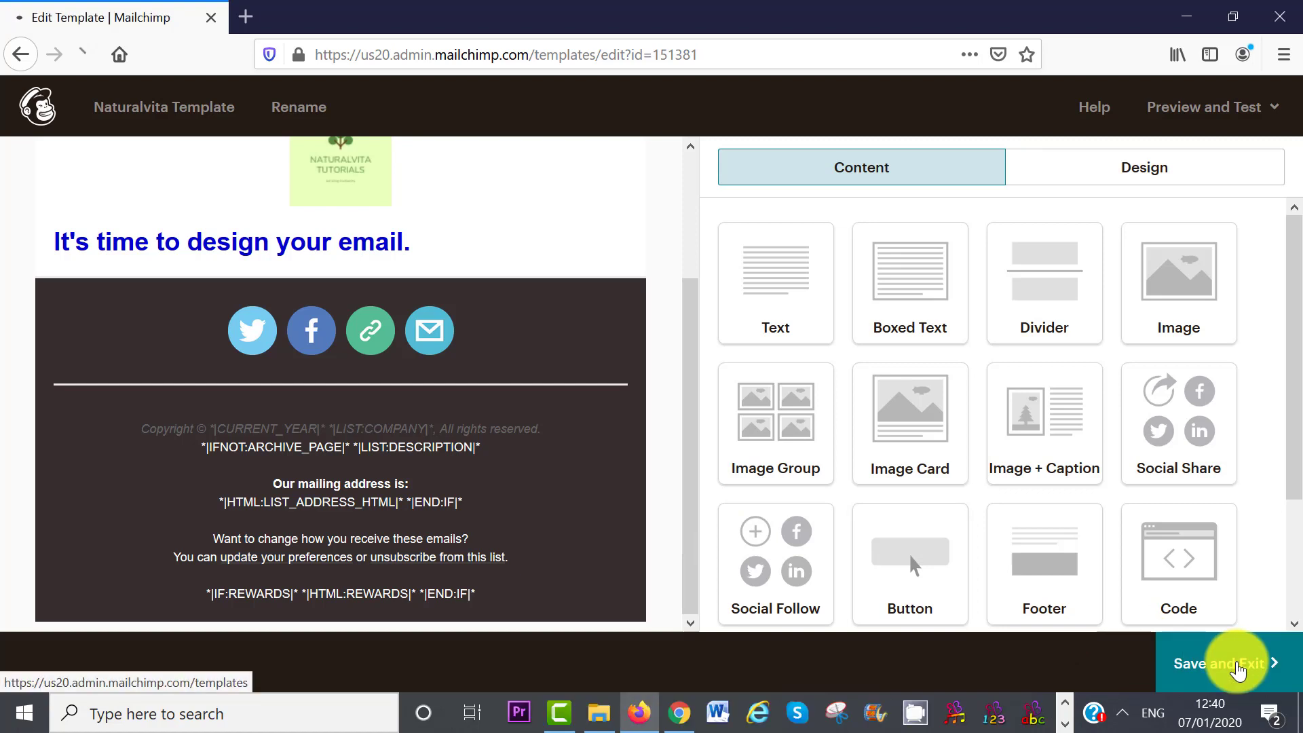
# - Save the design as 'Naturalvita Template', confirm it tops the Templates list, and return to Campaigns
pyautogui.click(1236, 669)
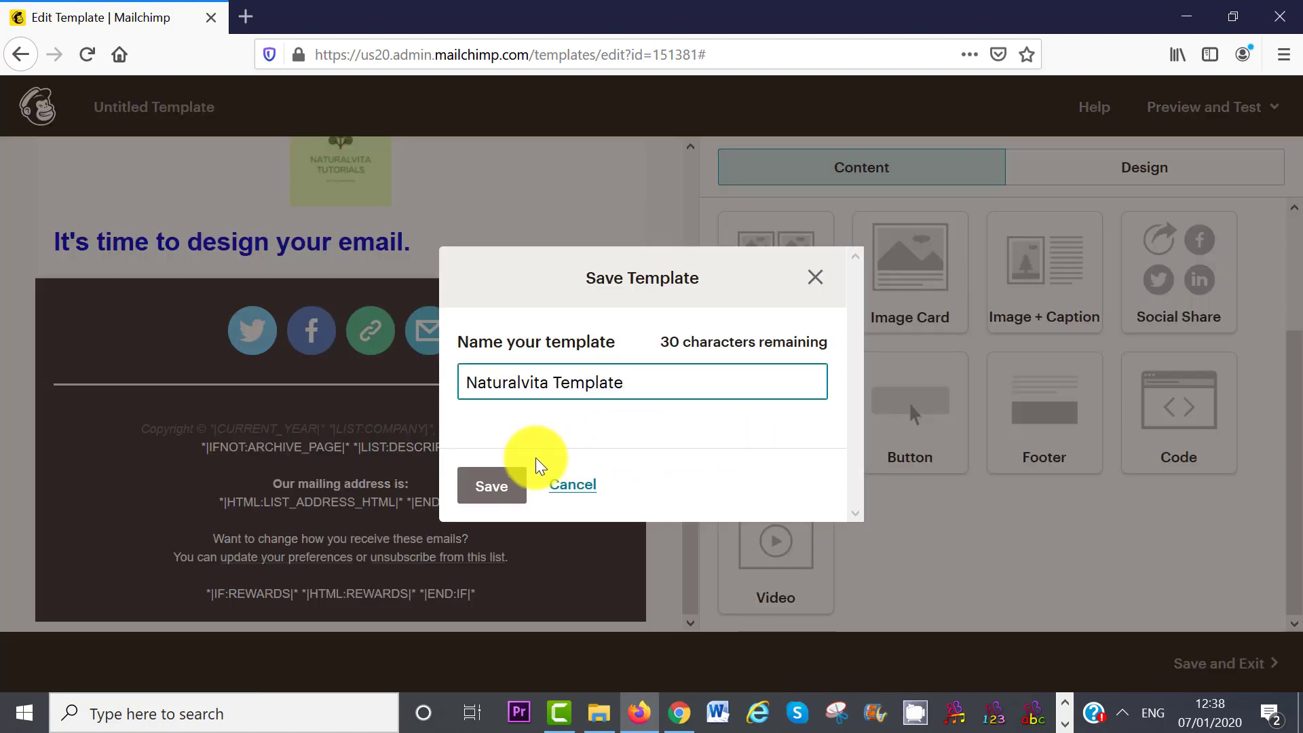
pyautogui.click(502, 488)
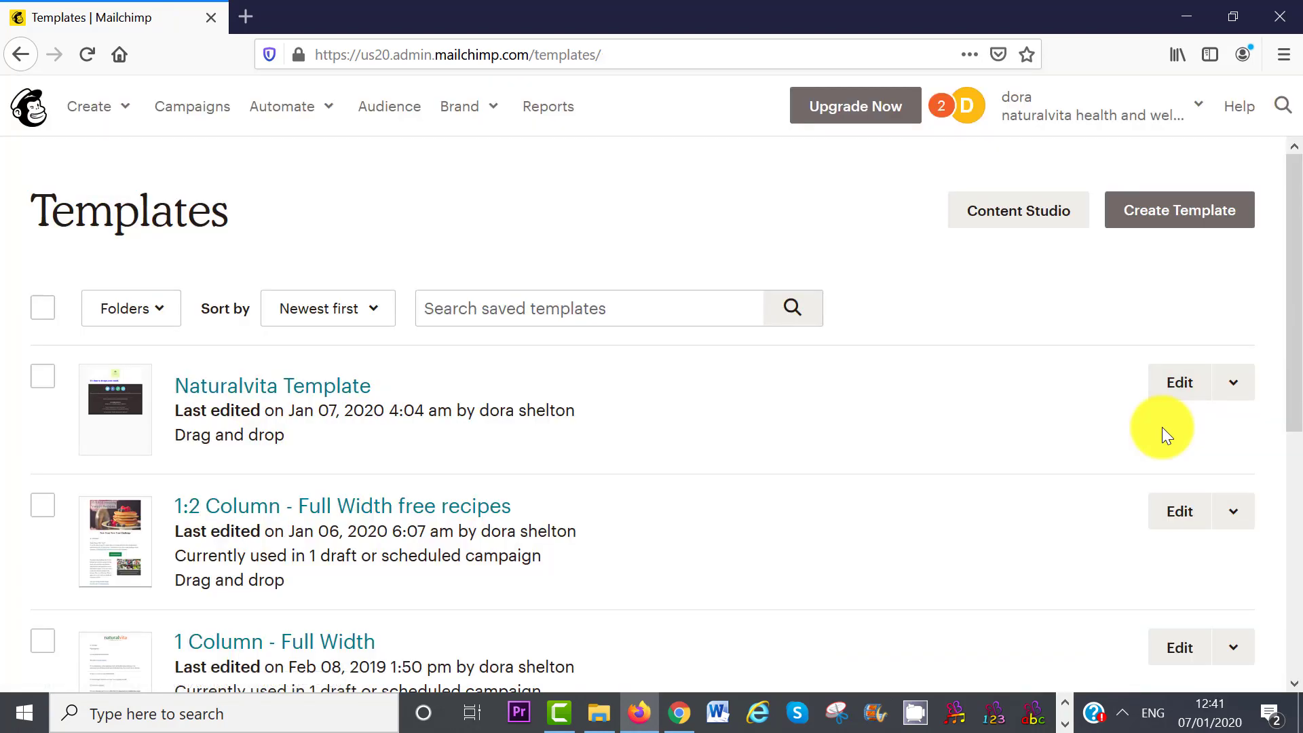
pyautogui.click(1168, 390)
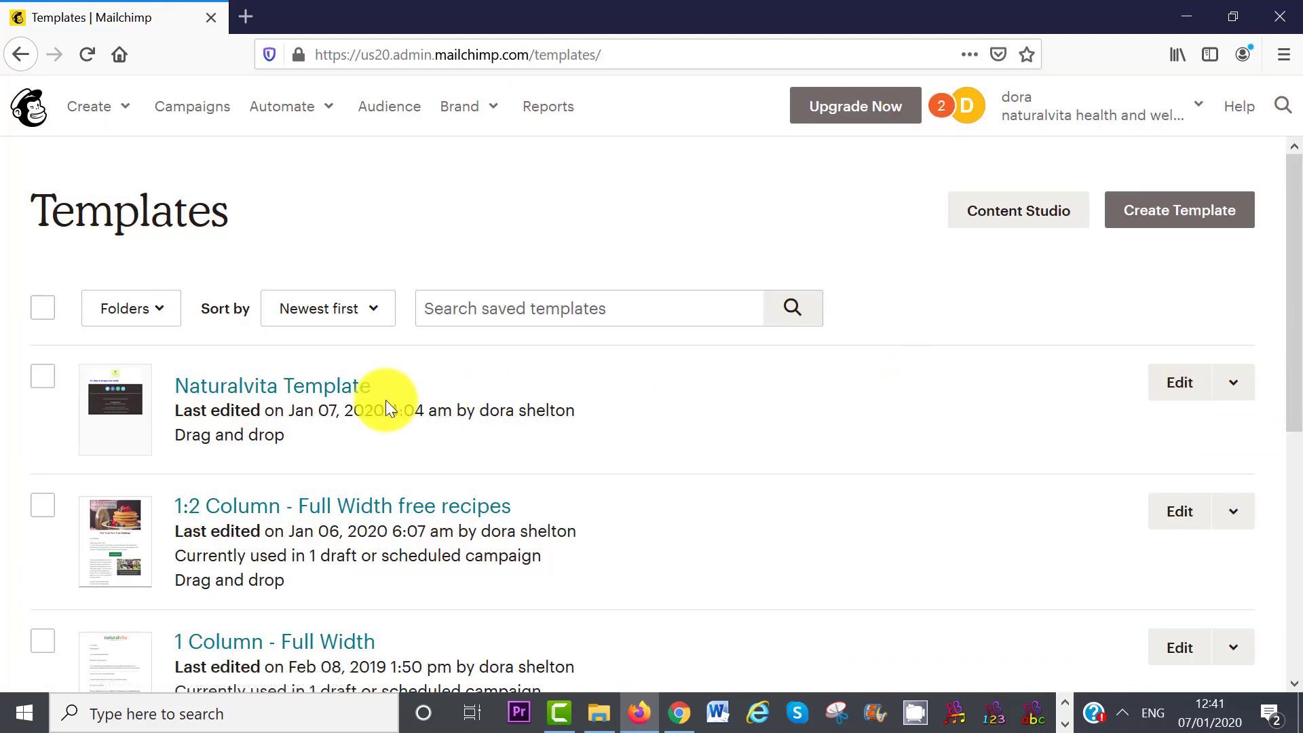
pyautogui.click(39, 377)
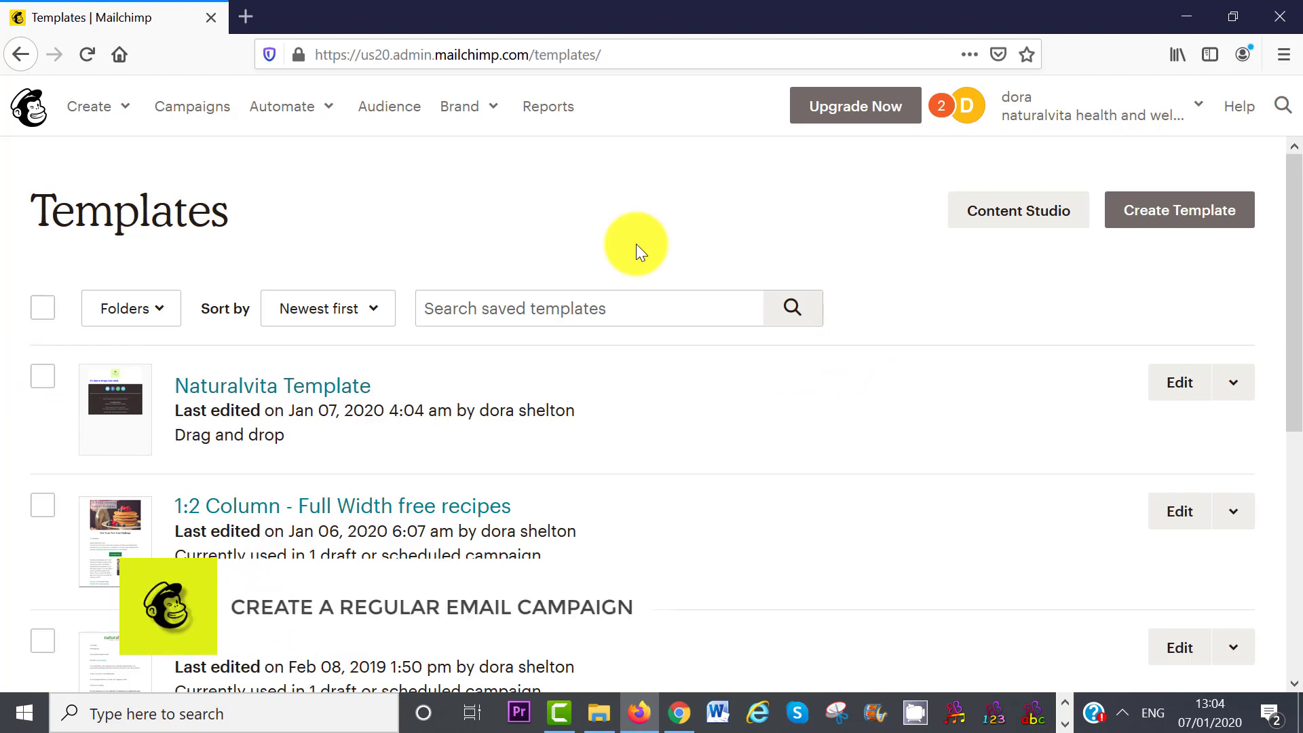
pyautogui.click(188, 115)
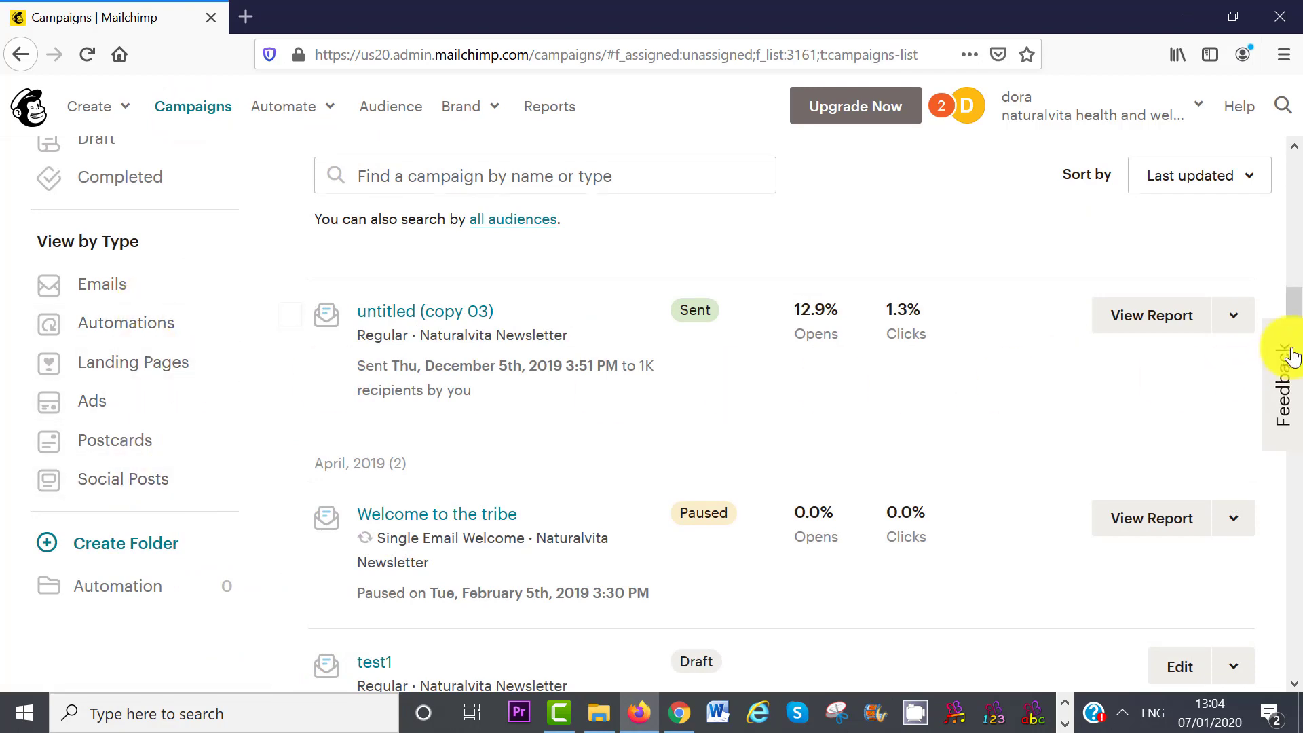
# - Start a new campaign and browse the Email, Ad, Landing Page and Postcard types
pyautogui.moveTo(1296, 316); pyautogui.dragTo(1289, 160)
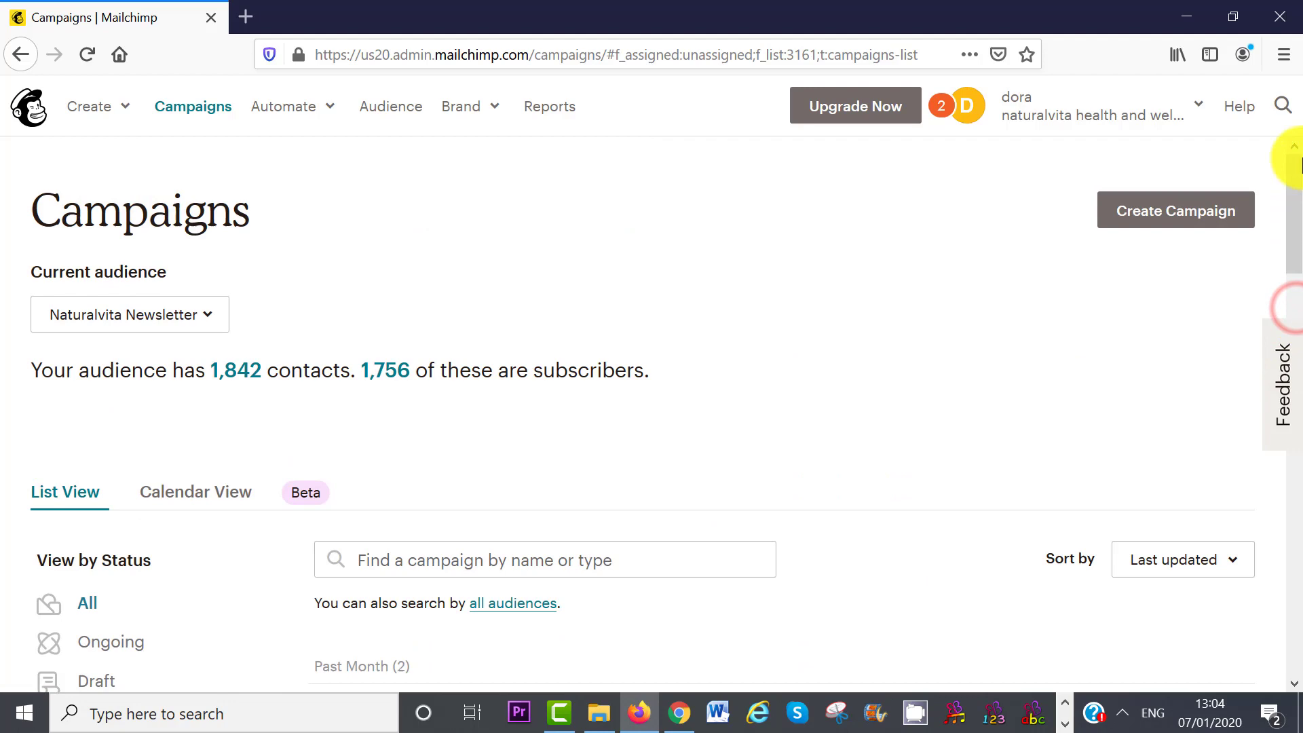
pyautogui.click(1179, 211)
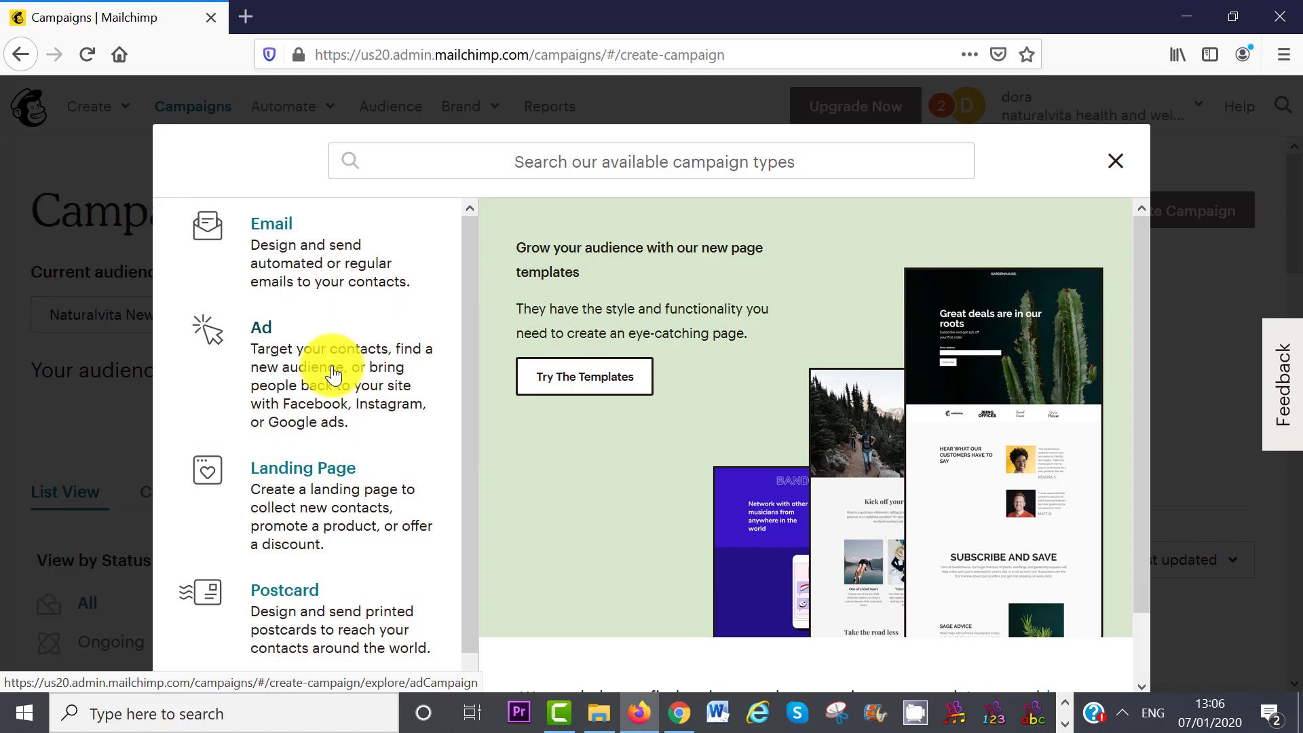
pyautogui.scroll(-2, 332, 373)
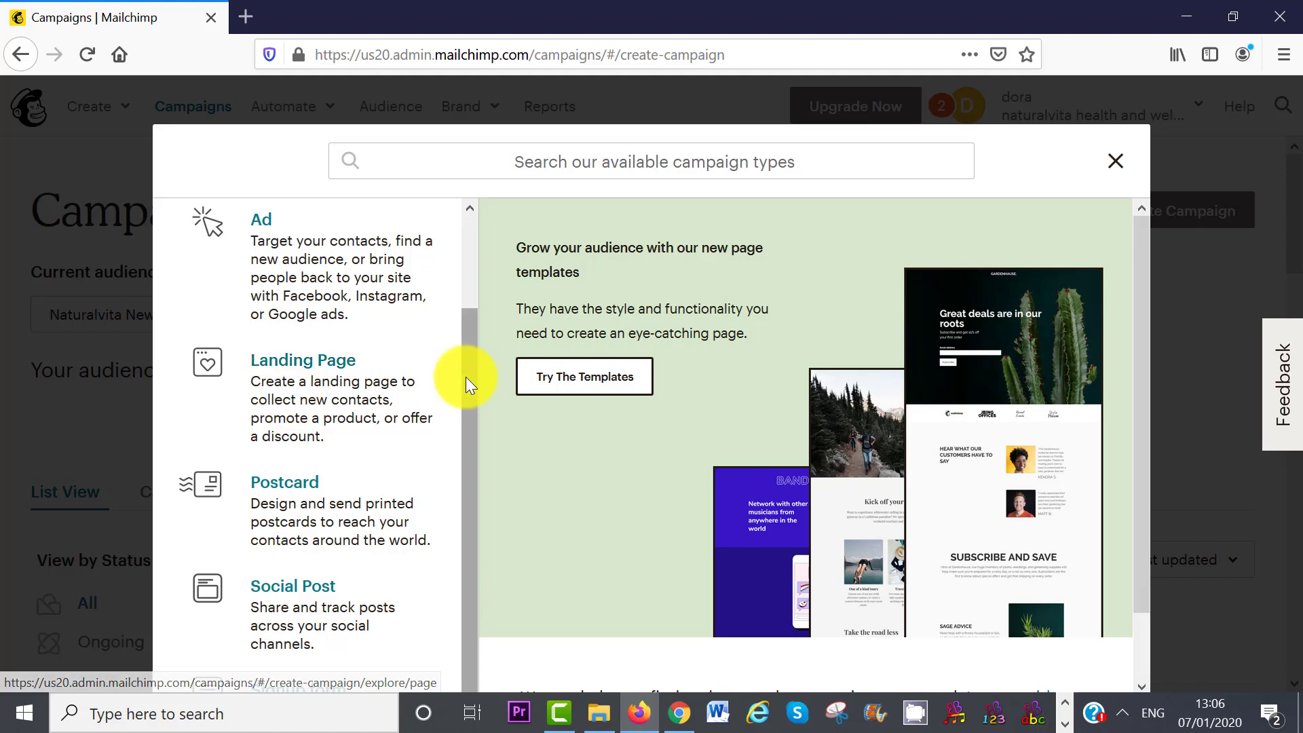
pyautogui.scroll(-1, 465, 377)
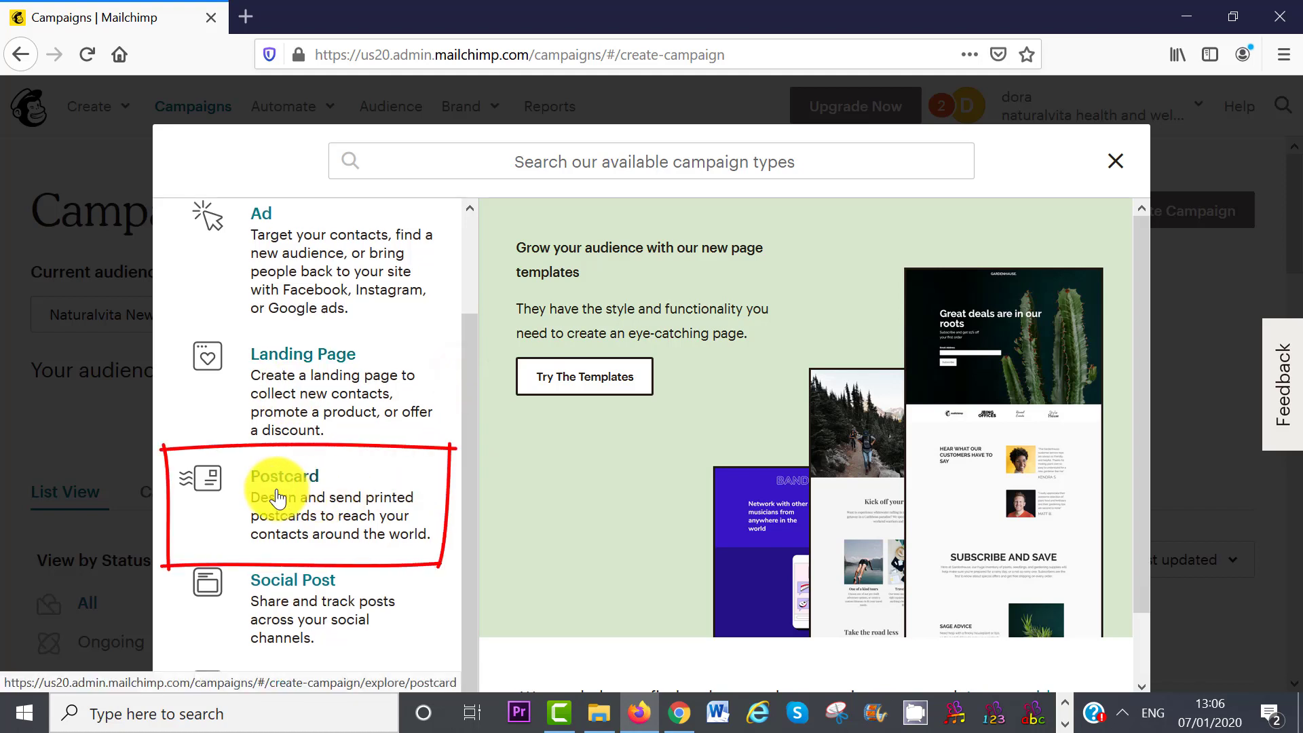
pyautogui.moveTo(470, 515); pyautogui.dragTo(465, 384)
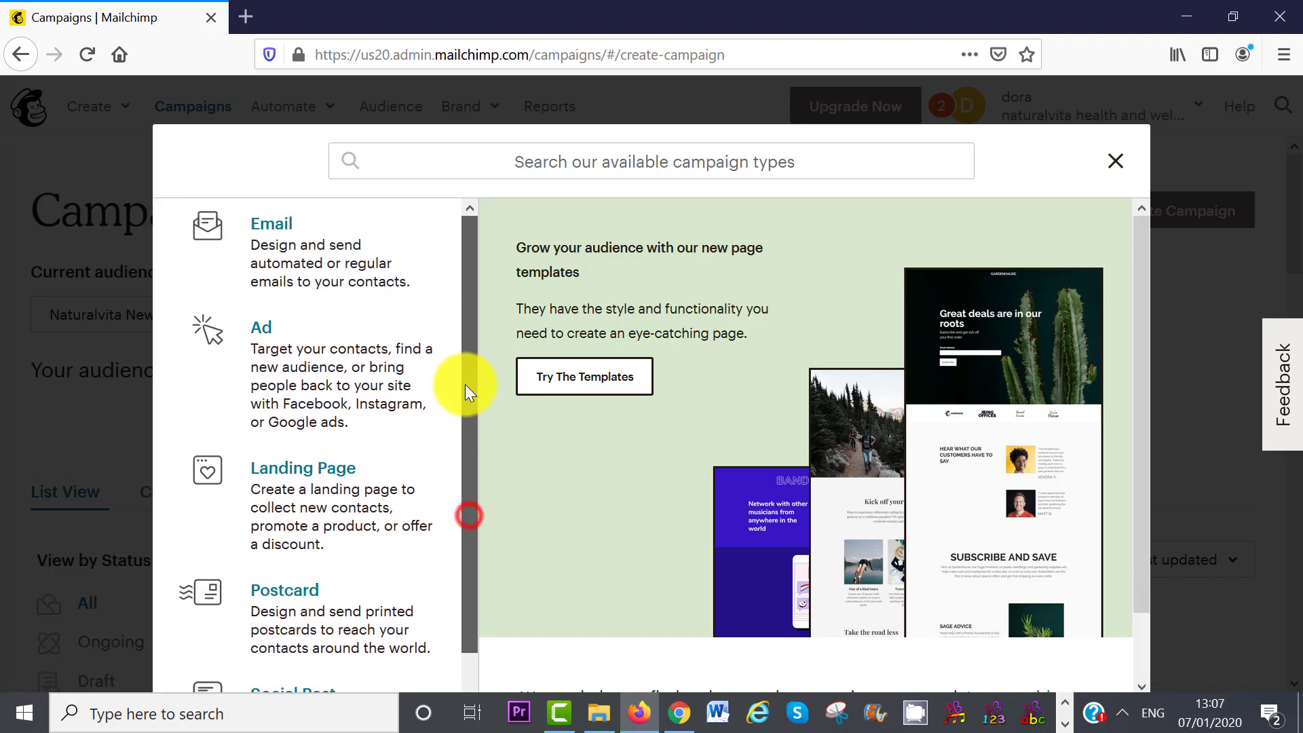
# - Create a Regular email campaign named 'New Year Email'
pyautogui.click(271, 234)
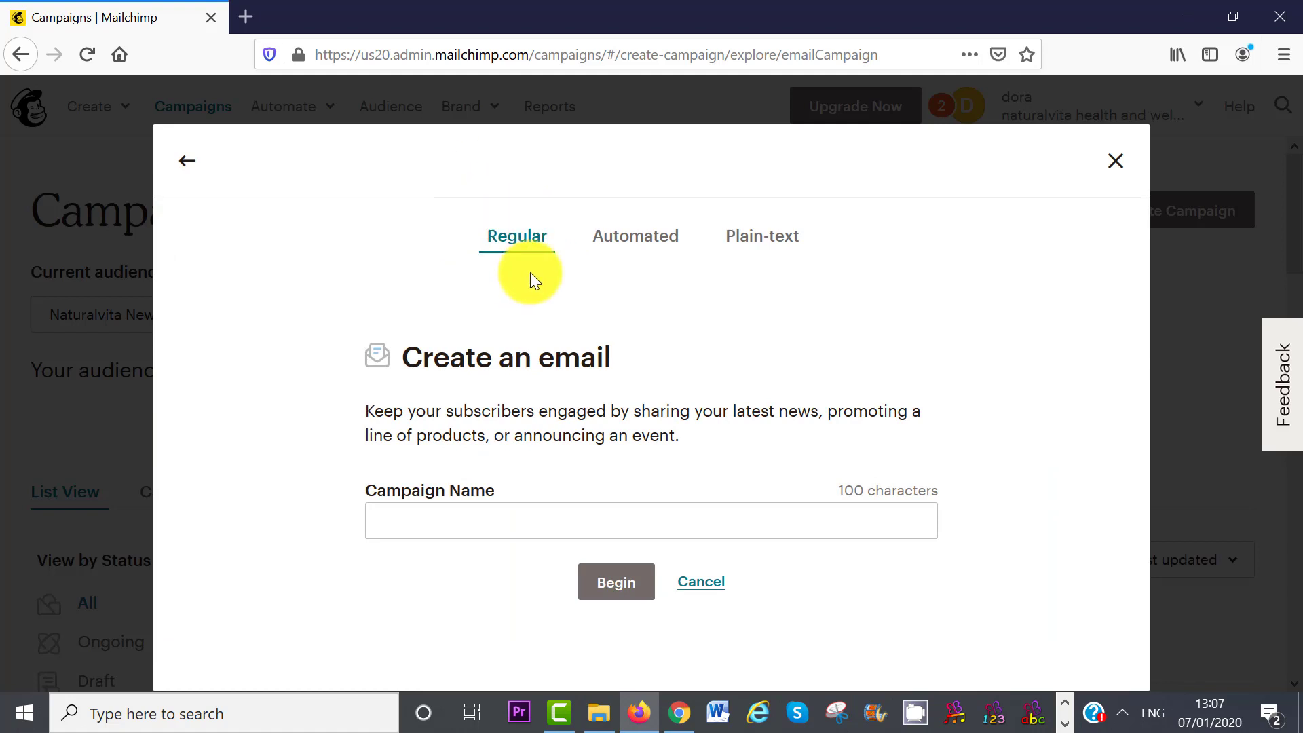
pyautogui.click(556, 523)
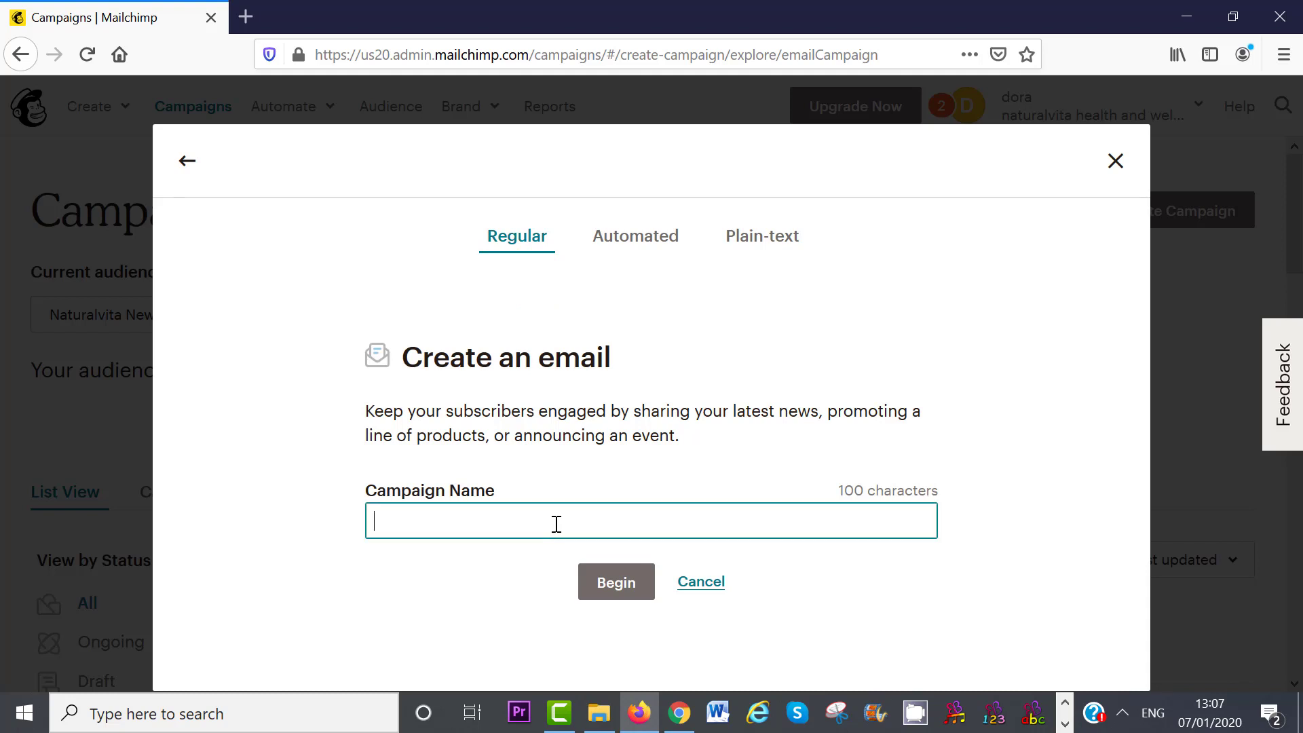
pyautogui.write('New Year Email')
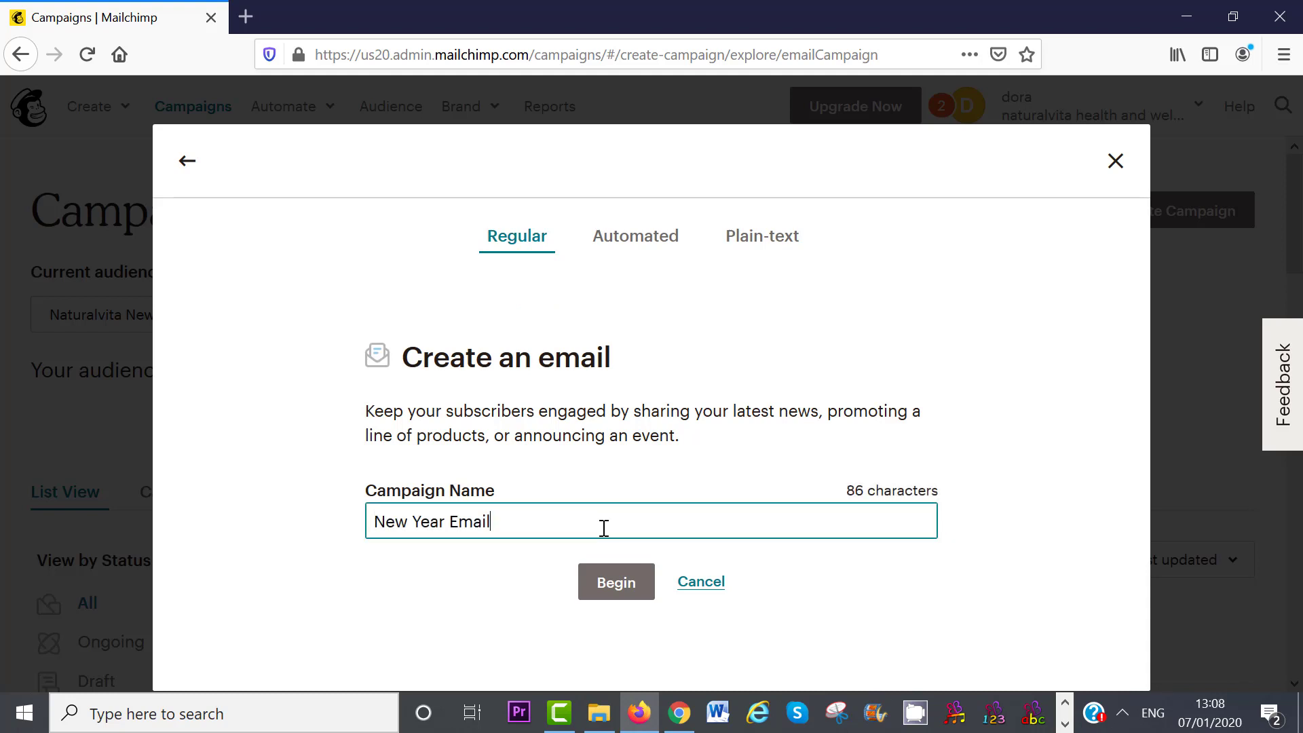
pyautogui.click(604, 528)
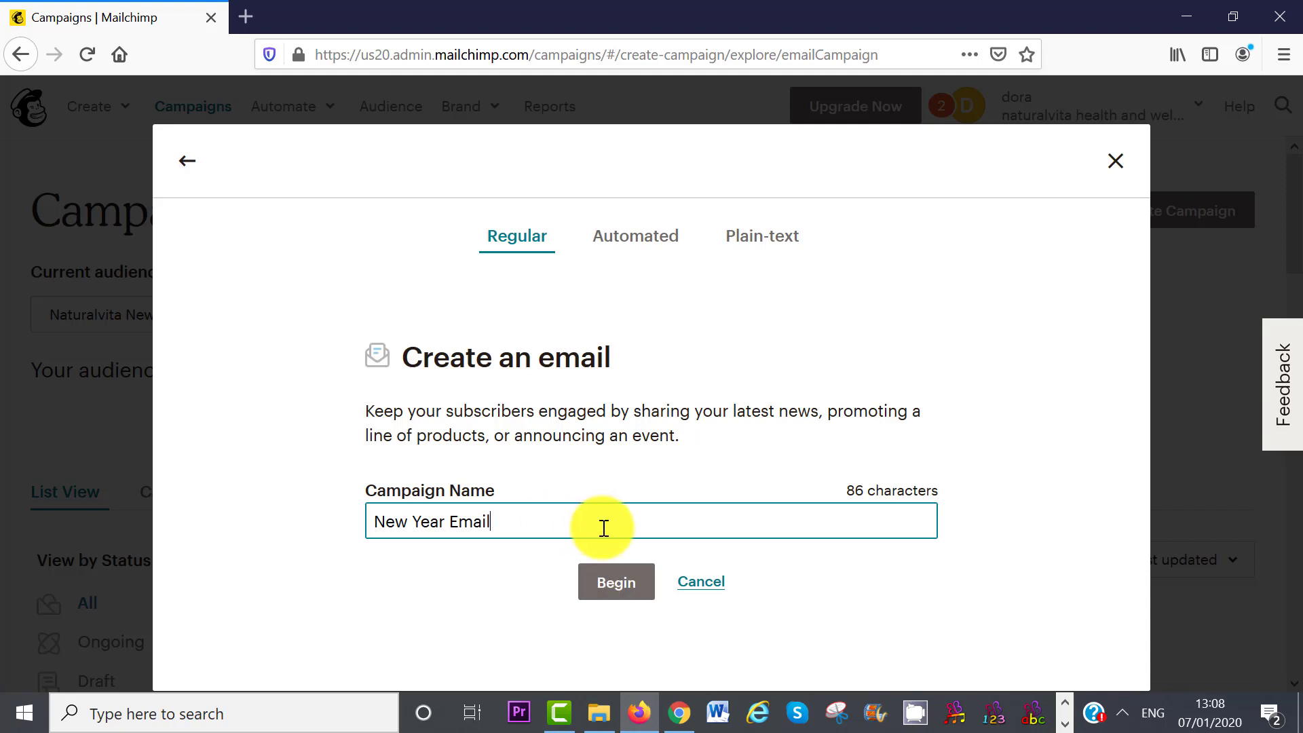
pyautogui.click(611, 588)
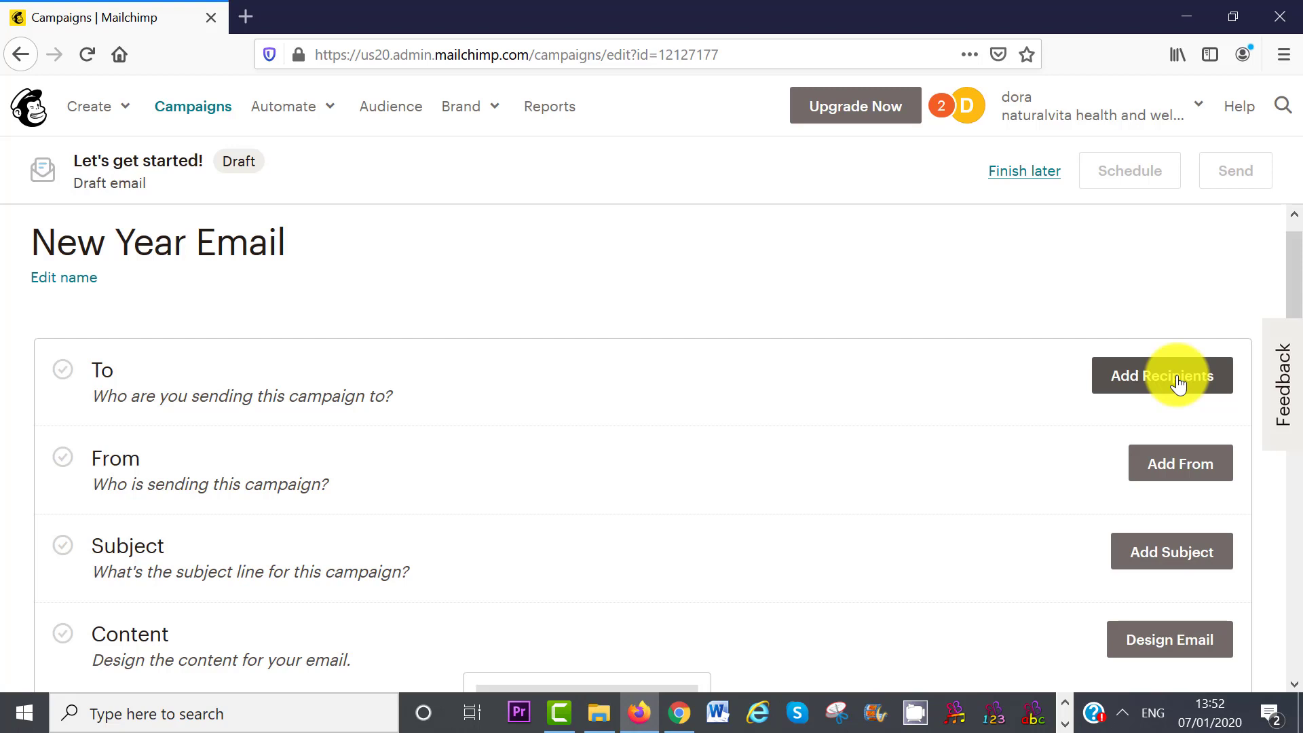
# - Send the campaign to all subscribers of the Naturalvita Newsletter audience
pyautogui.click(1176, 380)
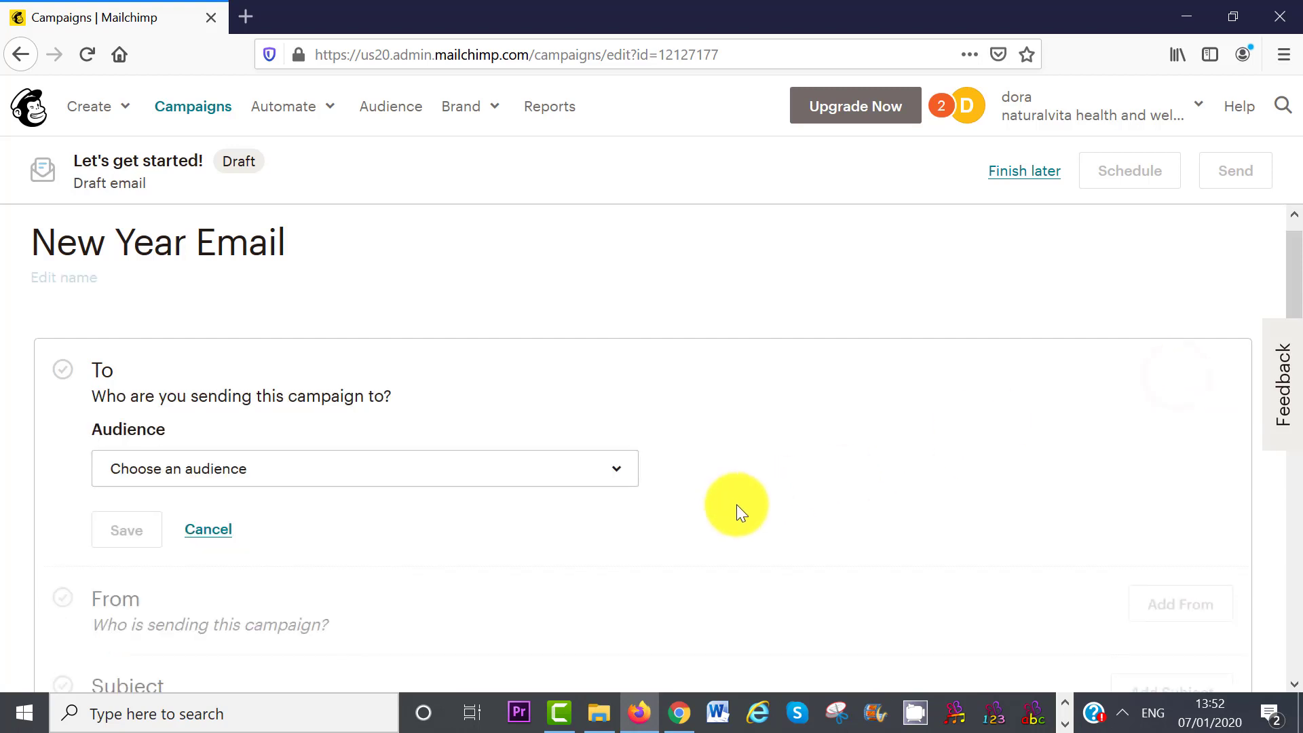
pyautogui.click(612, 483)
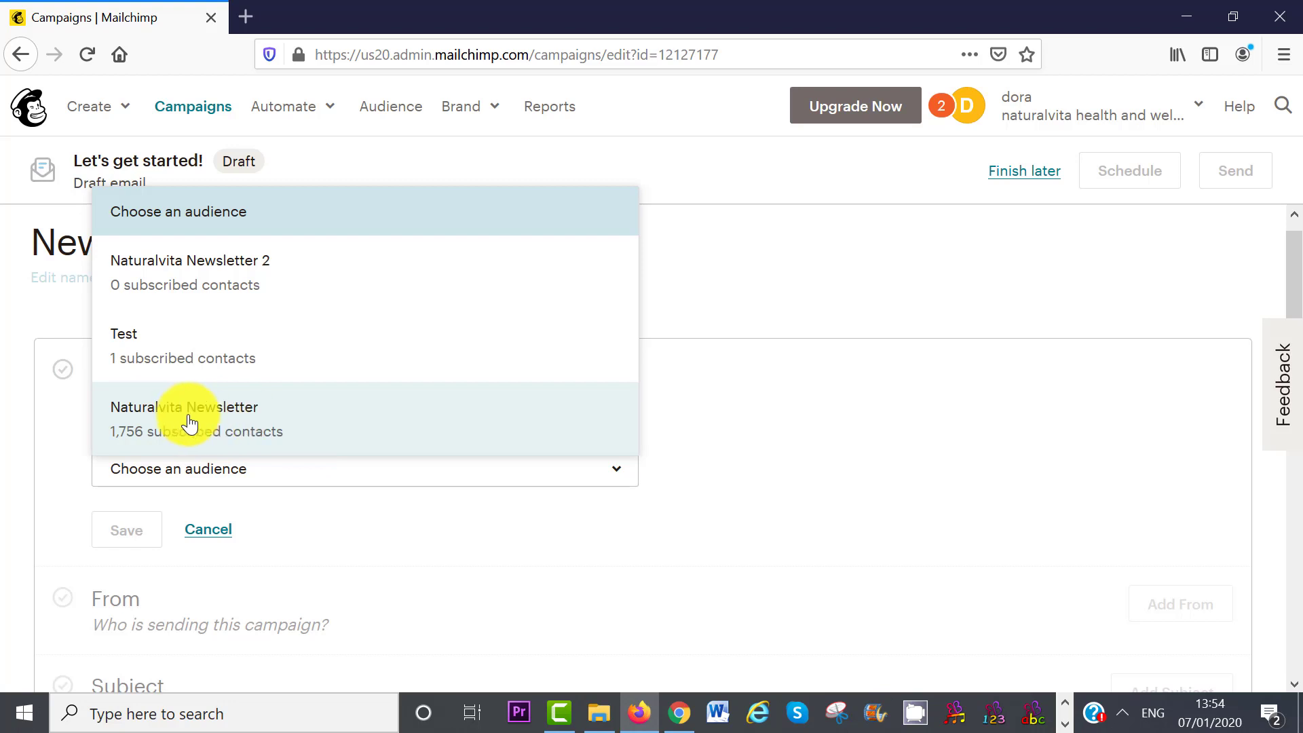
pyautogui.click(270, 429)
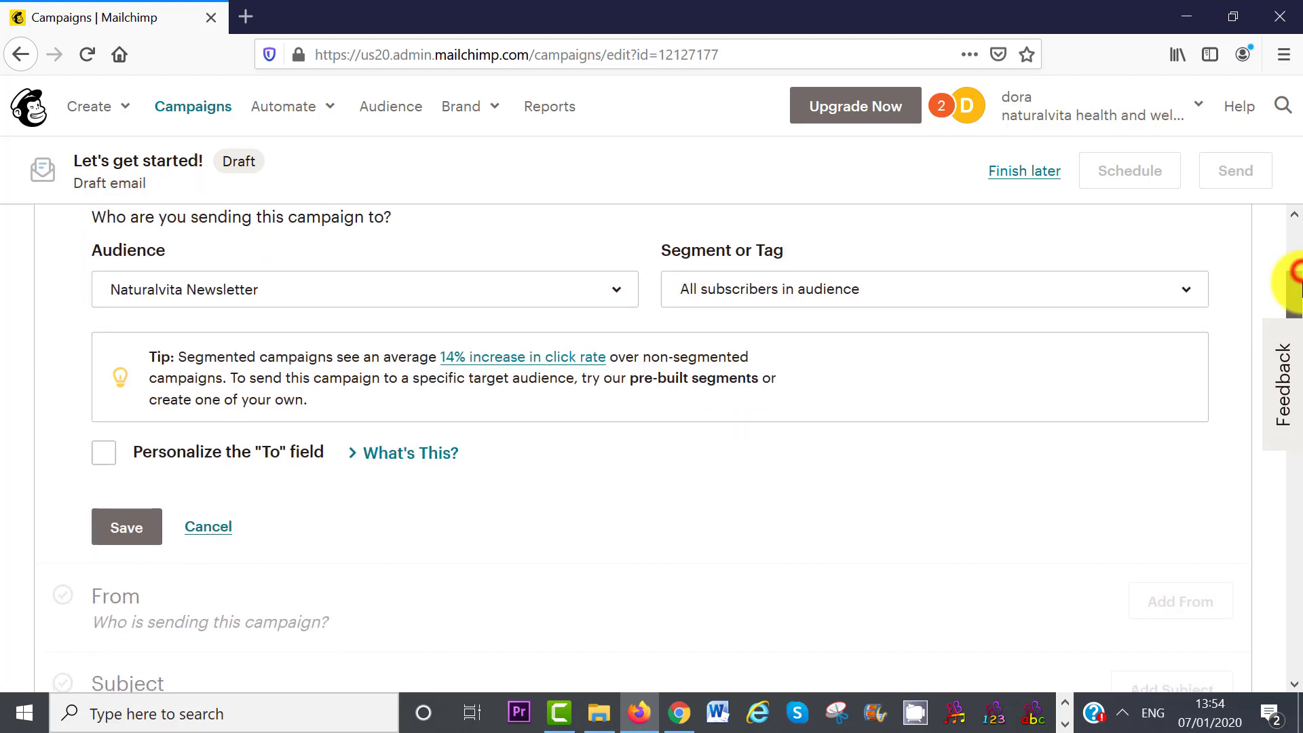
pyautogui.click(1210, 295)
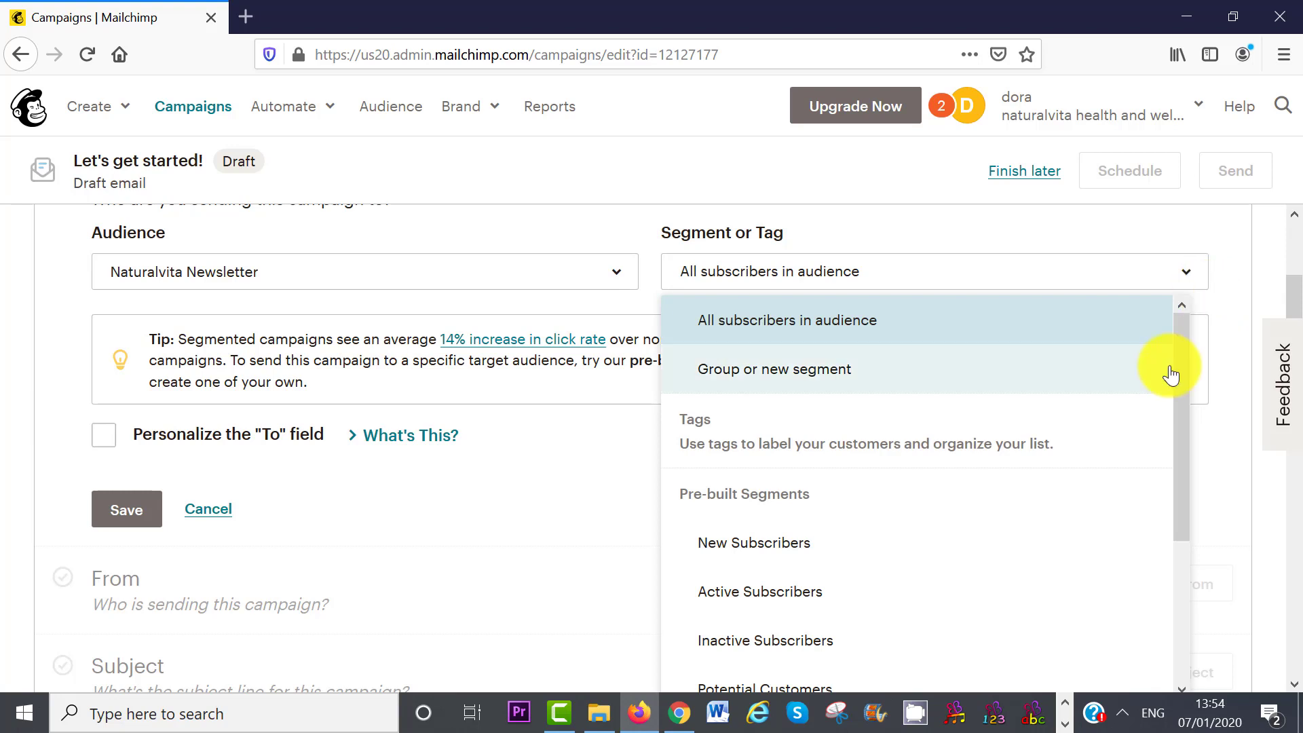
pyautogui.moveTo(1180, 370); pyautogui.dragTo(1186, 433)
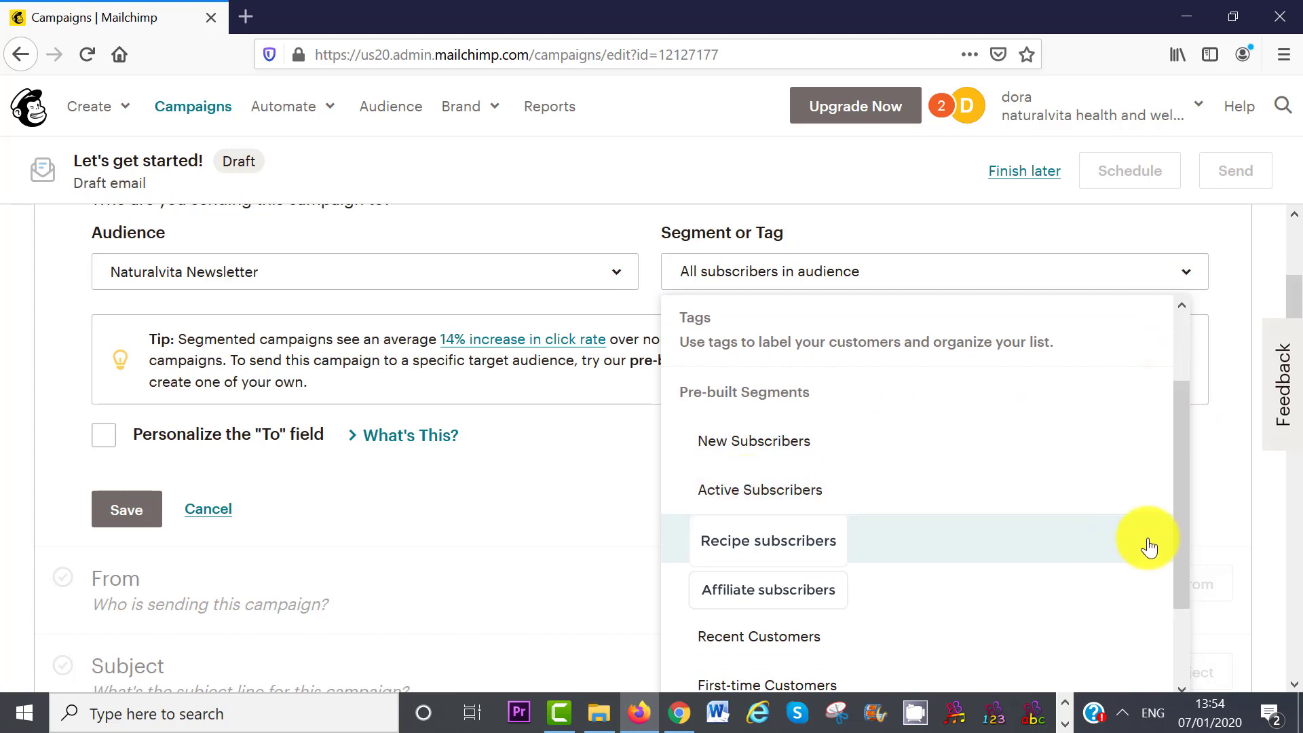
pyautogui.scroll(2, 987, 459)
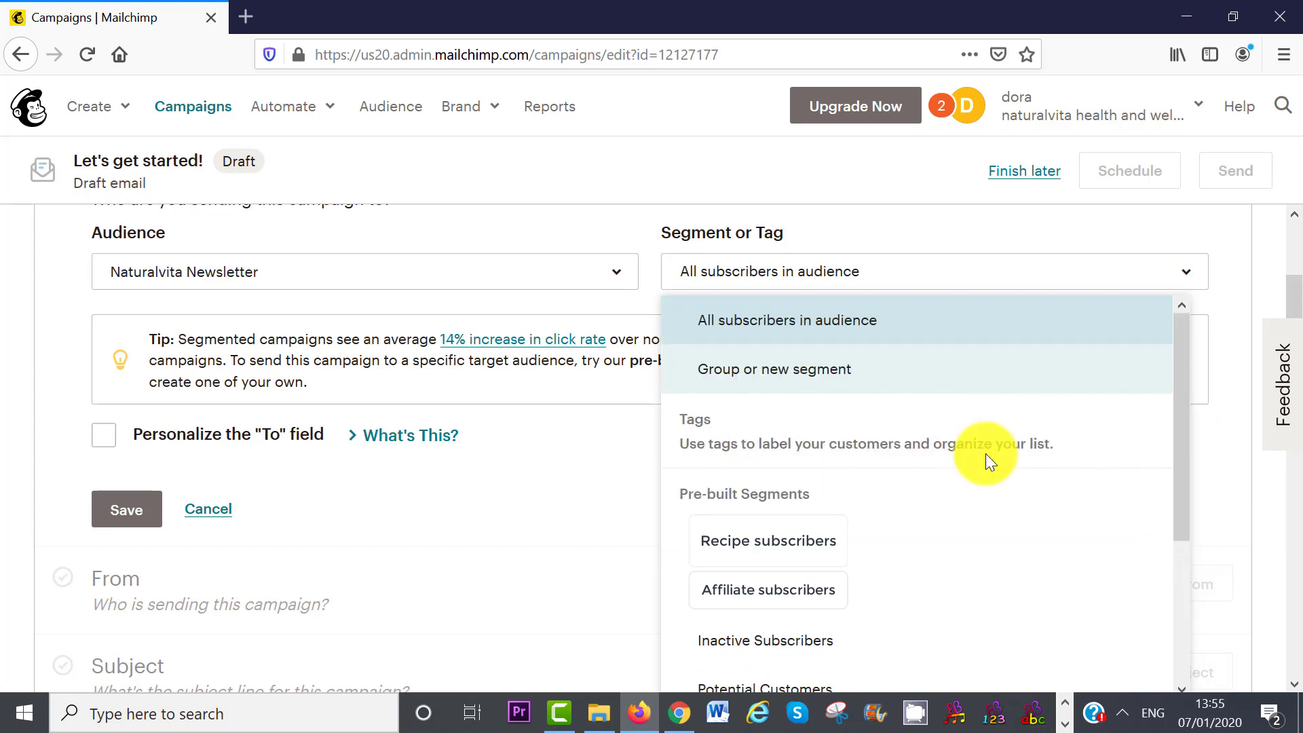
pyautogui.click(834, 327)
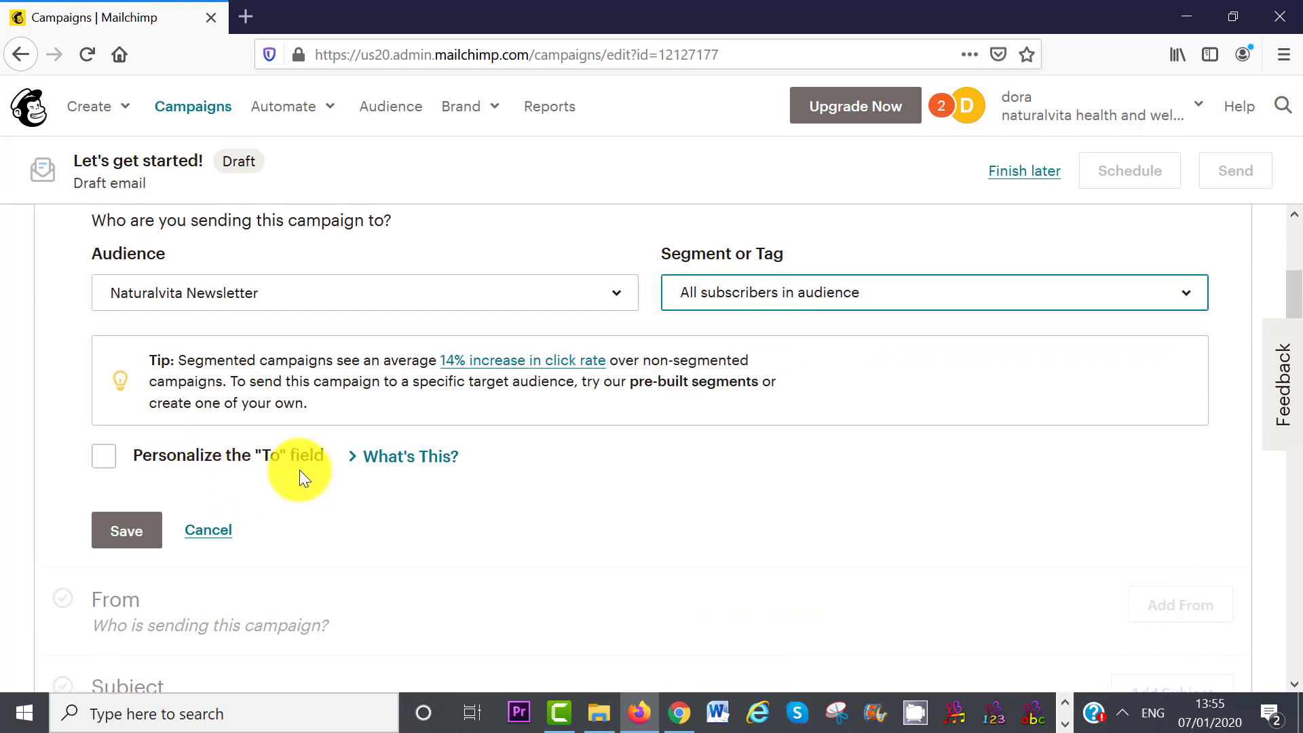
# - Personalize the To field with the *|FNAME|* merge tag and save the recipients
pyautogui.click(104, 458)
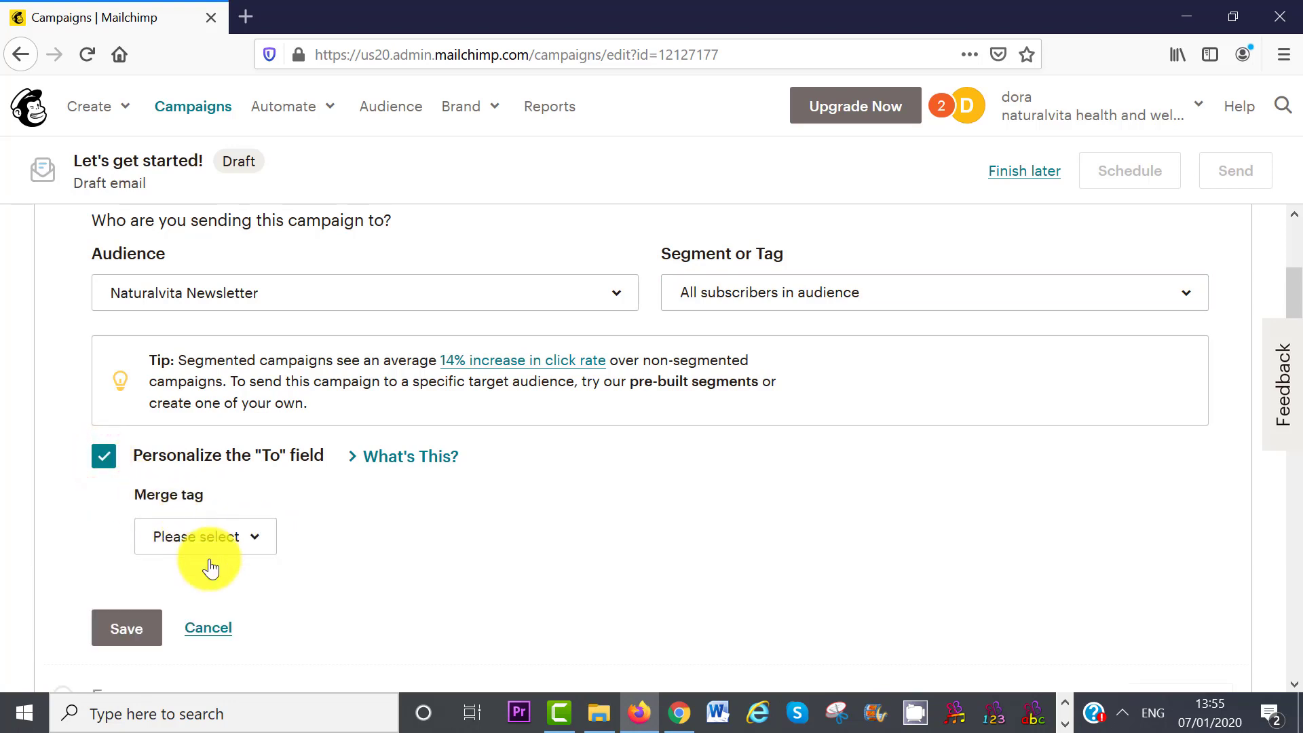
pyautogui.click(254, 540)
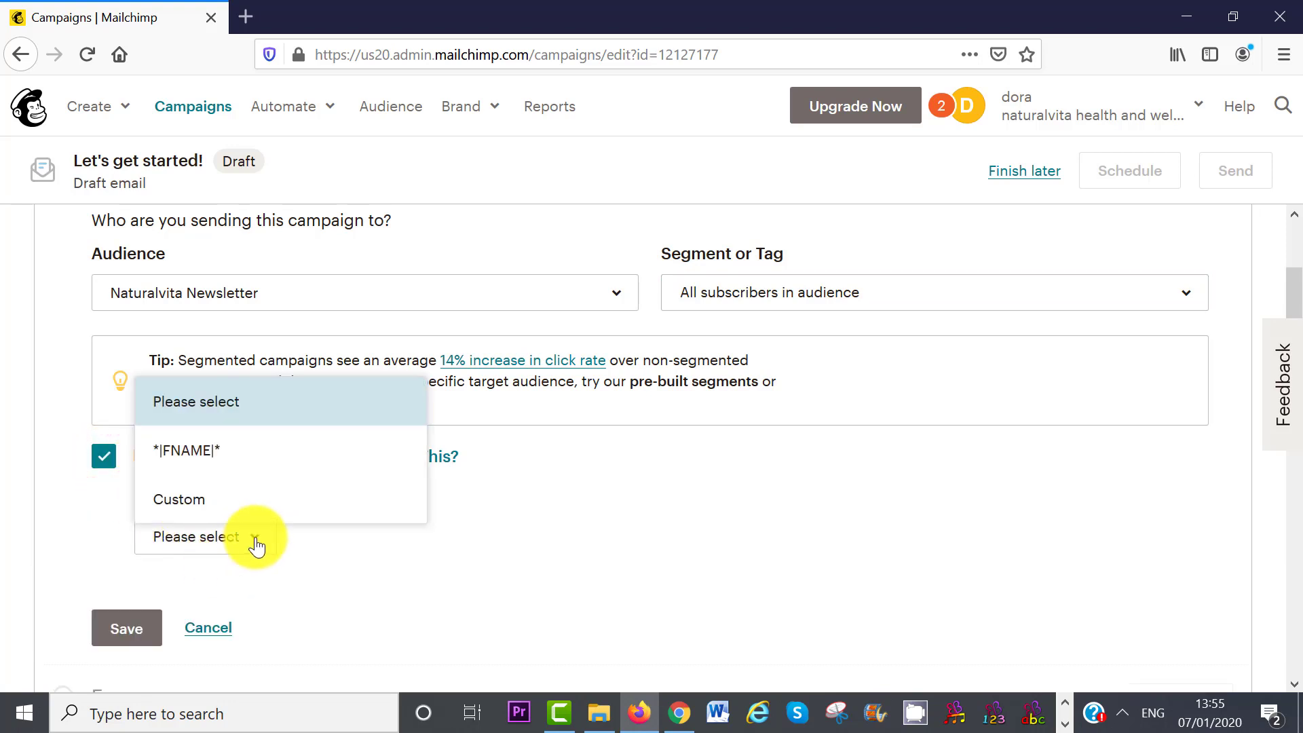
pyautogui.click(218, 466)
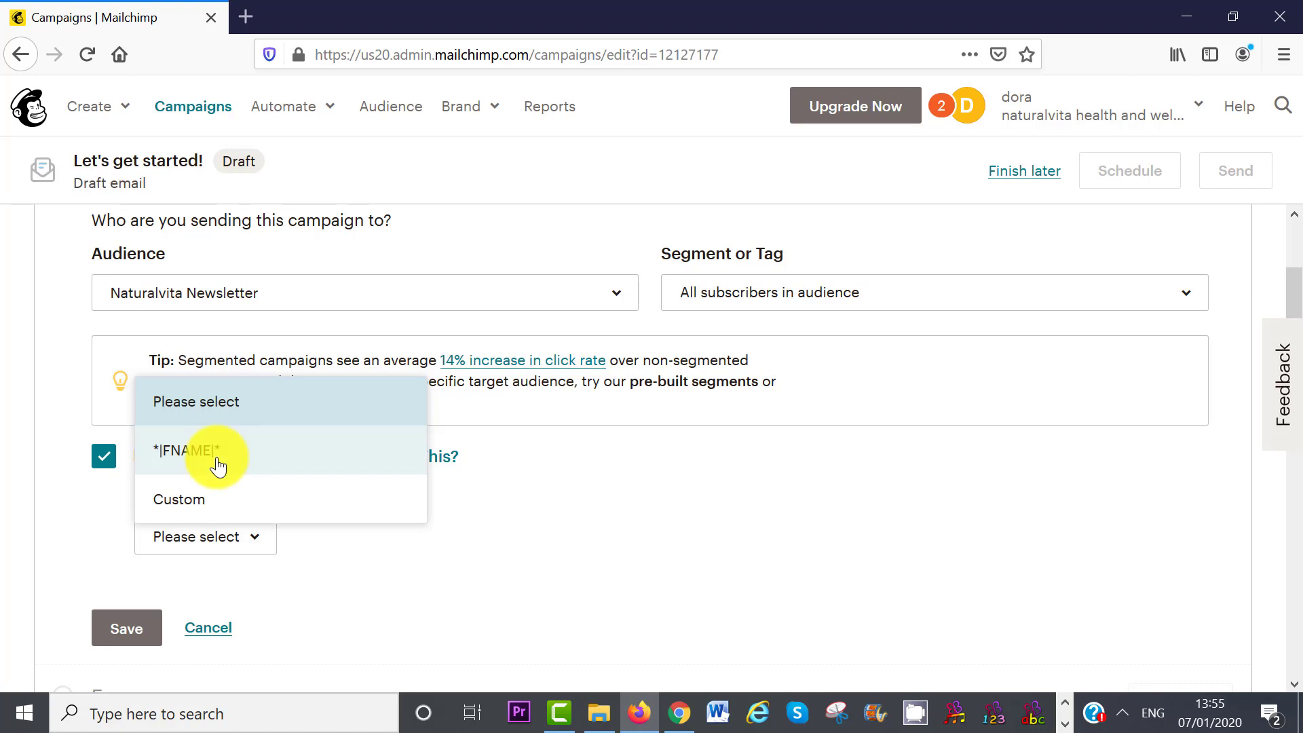
pyautogui.click(218, 466)
pyautogui.click(119, 631)
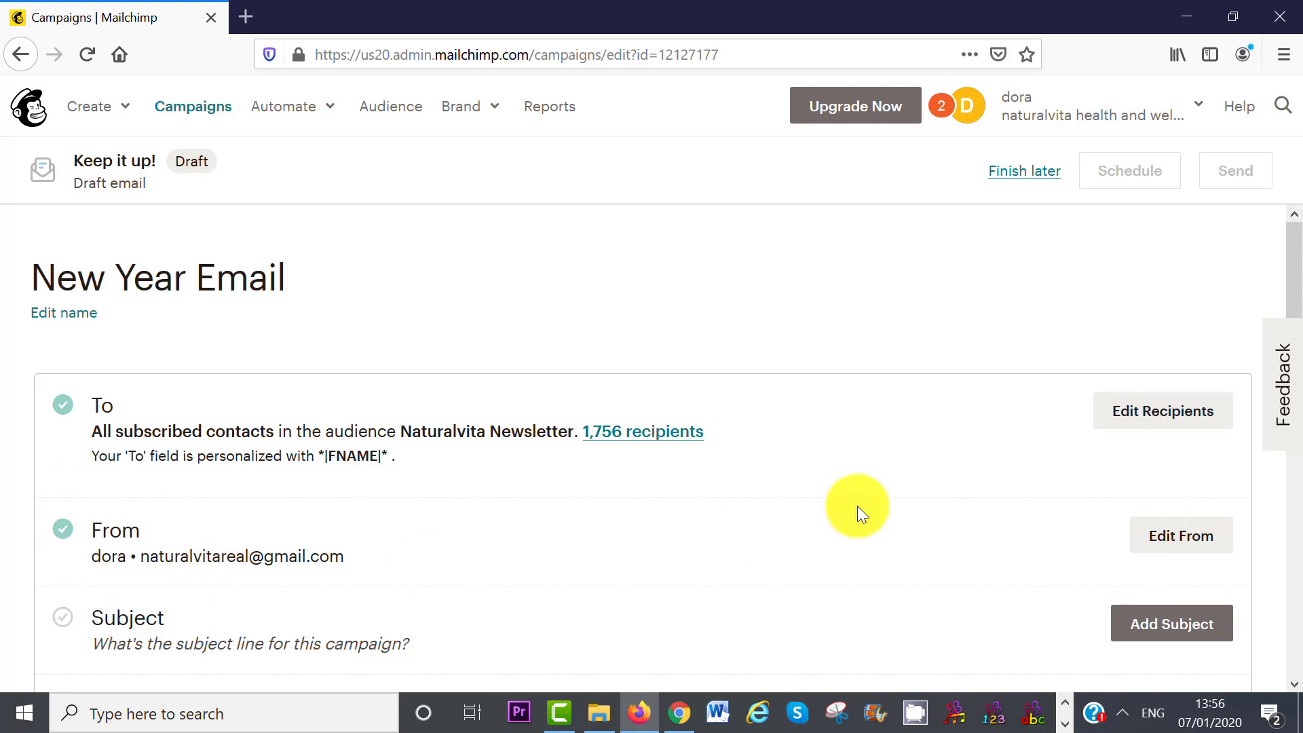
pyautogui.moveTo(1292, 287); pyautogui.dragTo(1297, 321)
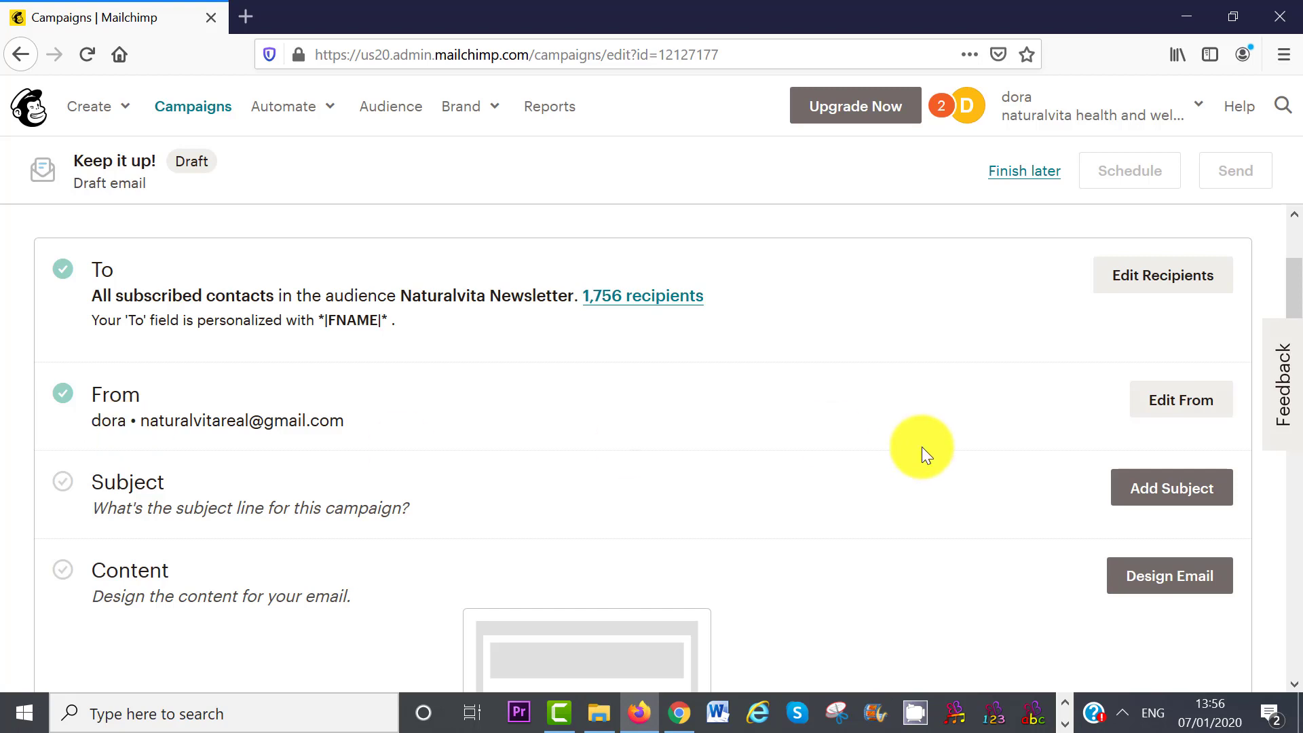
# - Change the From name to 'Naturalvita' and save the sender details
pyautogui.click(1170, 403)
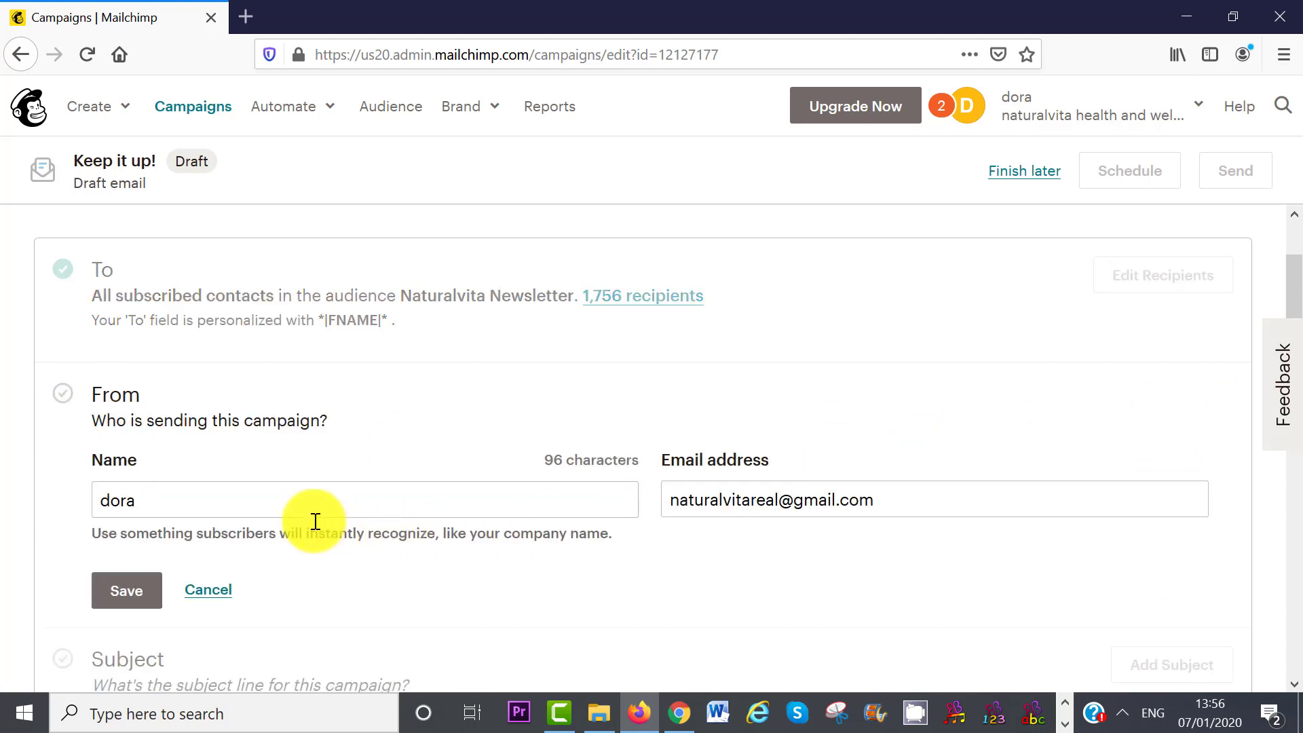
pyautogui.doubleClick(270, 504)
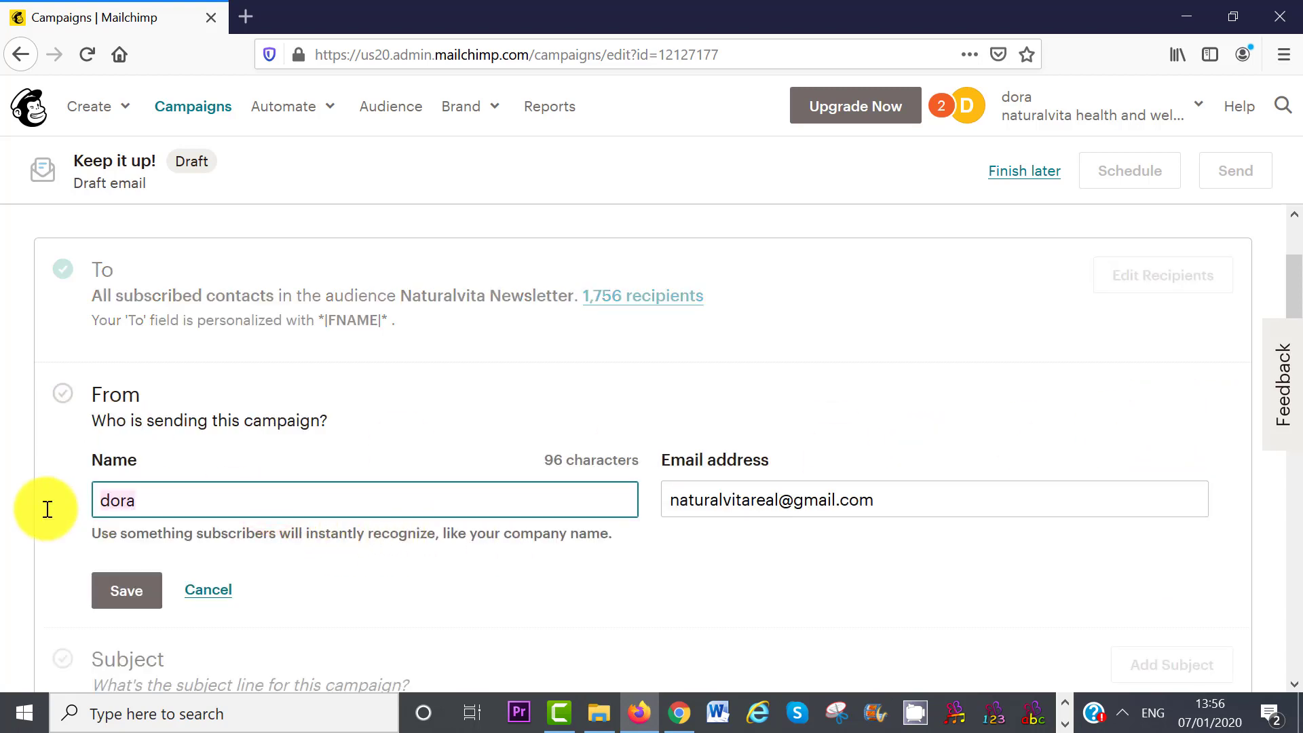
pyautogui.write('N')
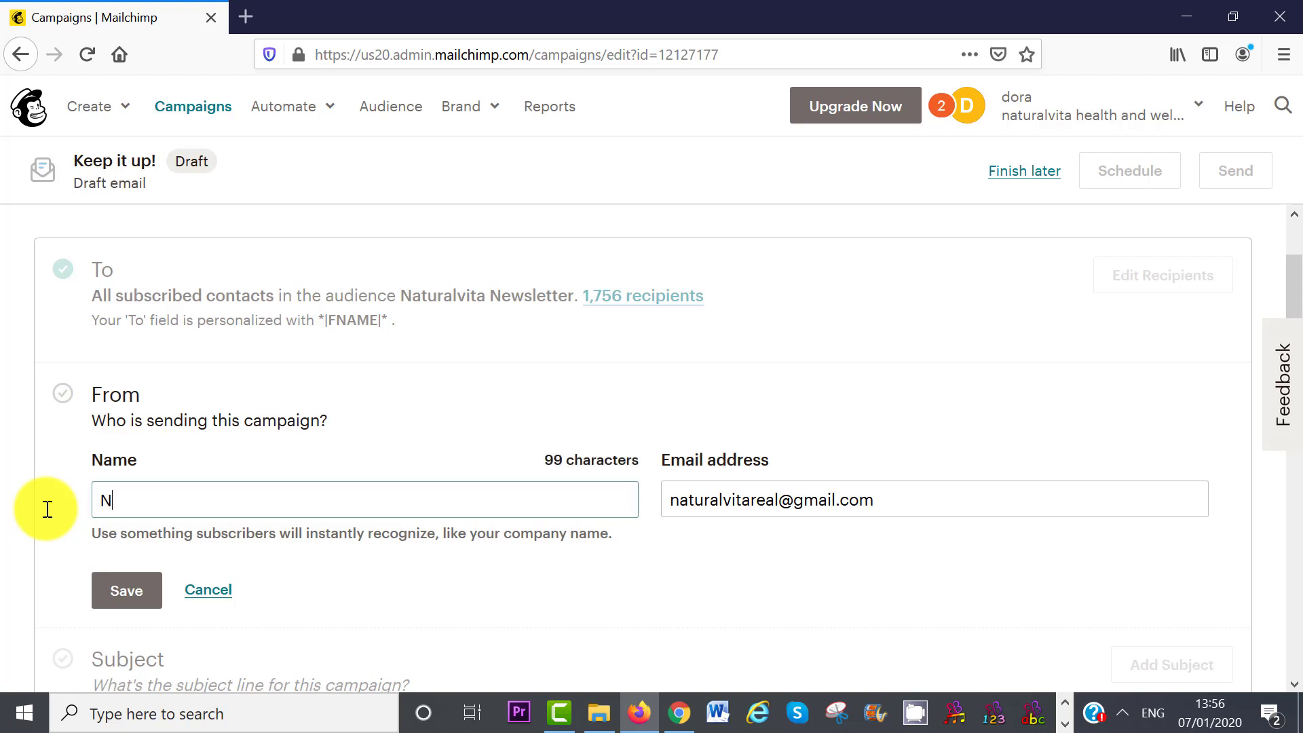
pyautogui.write('aturalvita')
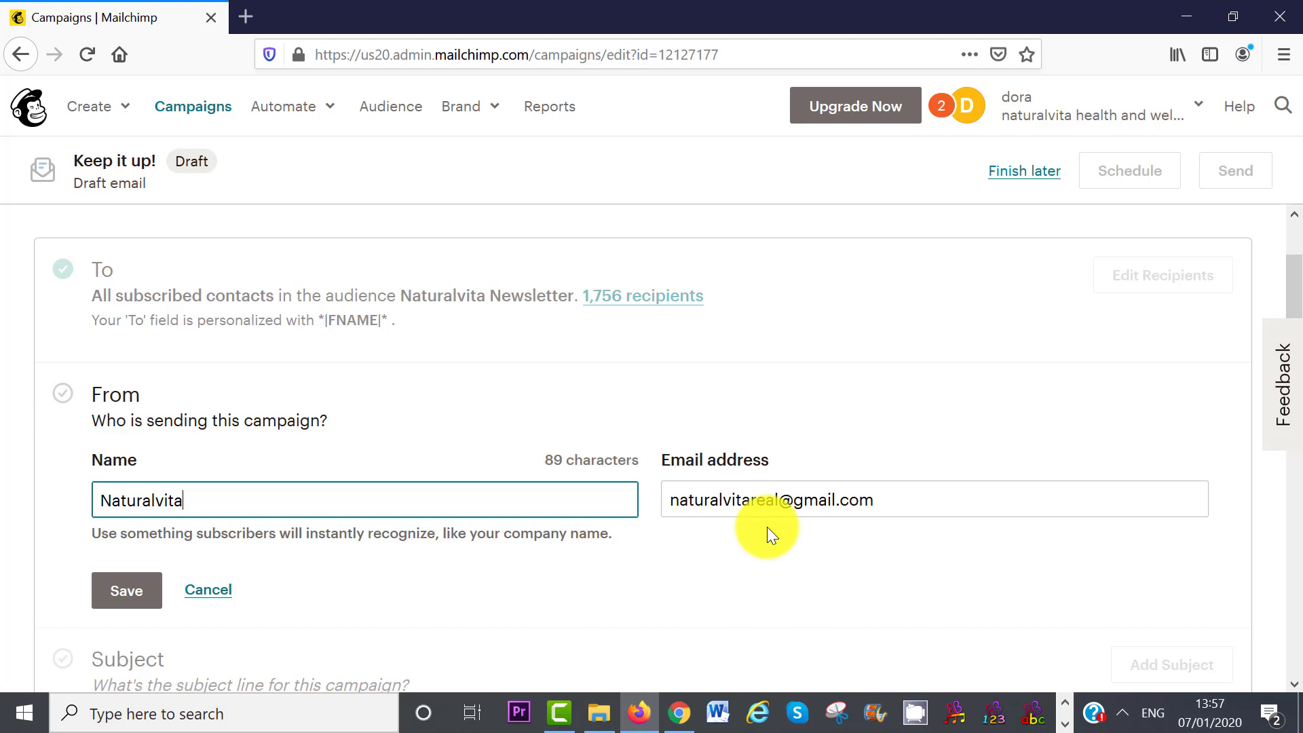
pyautogui.click(122, 589)
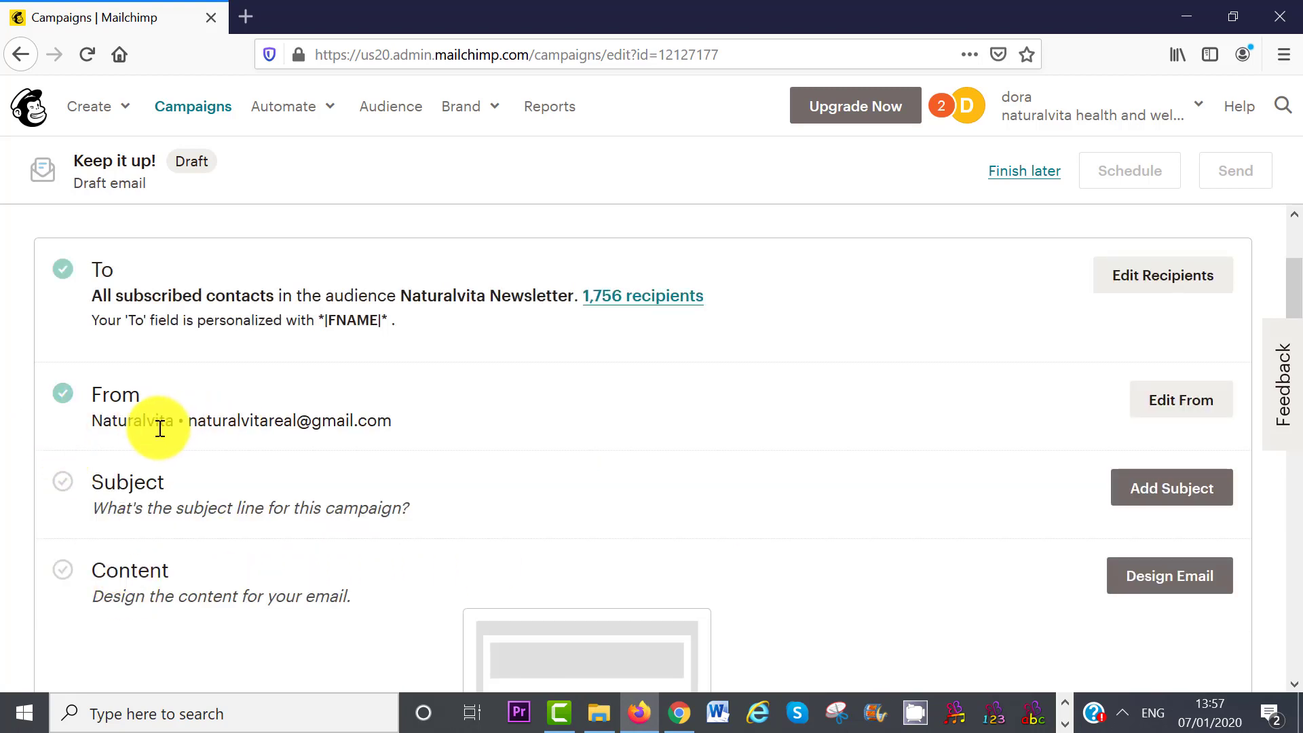
# - Add subject 'How To Make 2020 Ridiculously Amazing' with New Year preview text, fixing 'a' to 'an'
pyautogui.scroll(-1, 1180, 576)
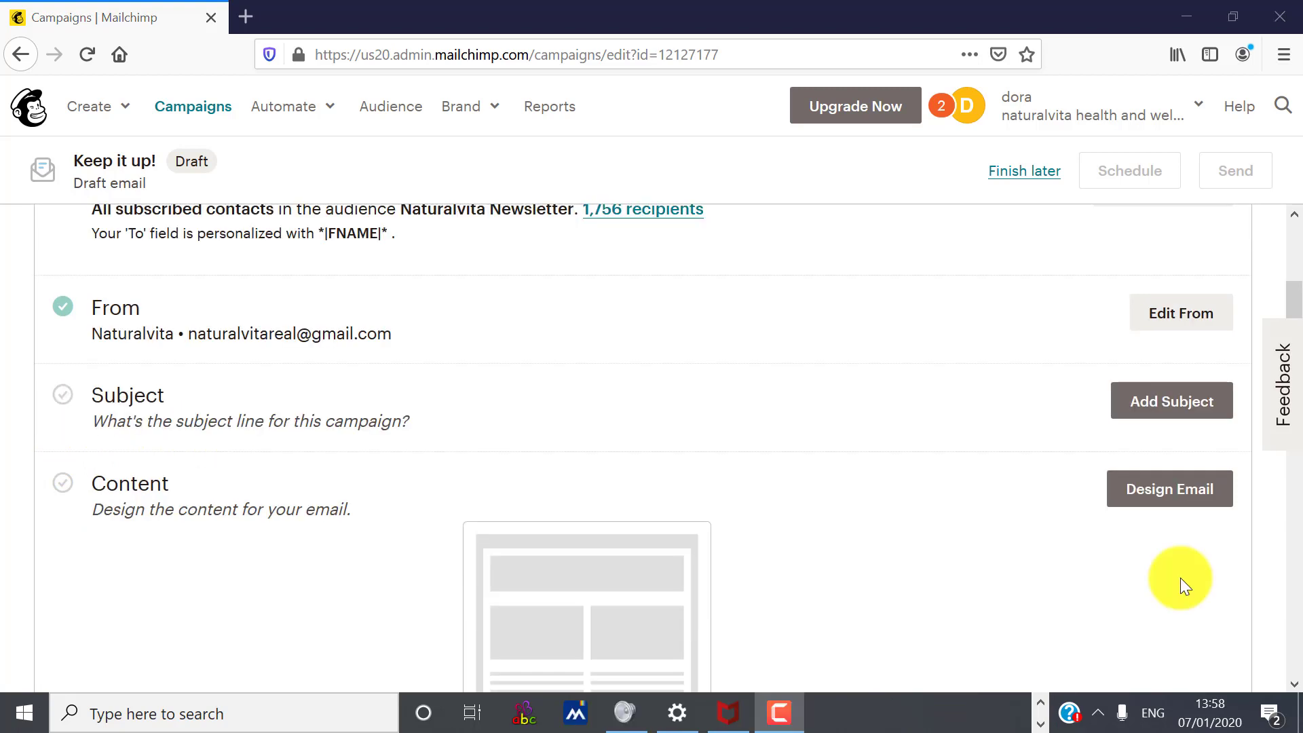
pyautogui.click(1171, 404)
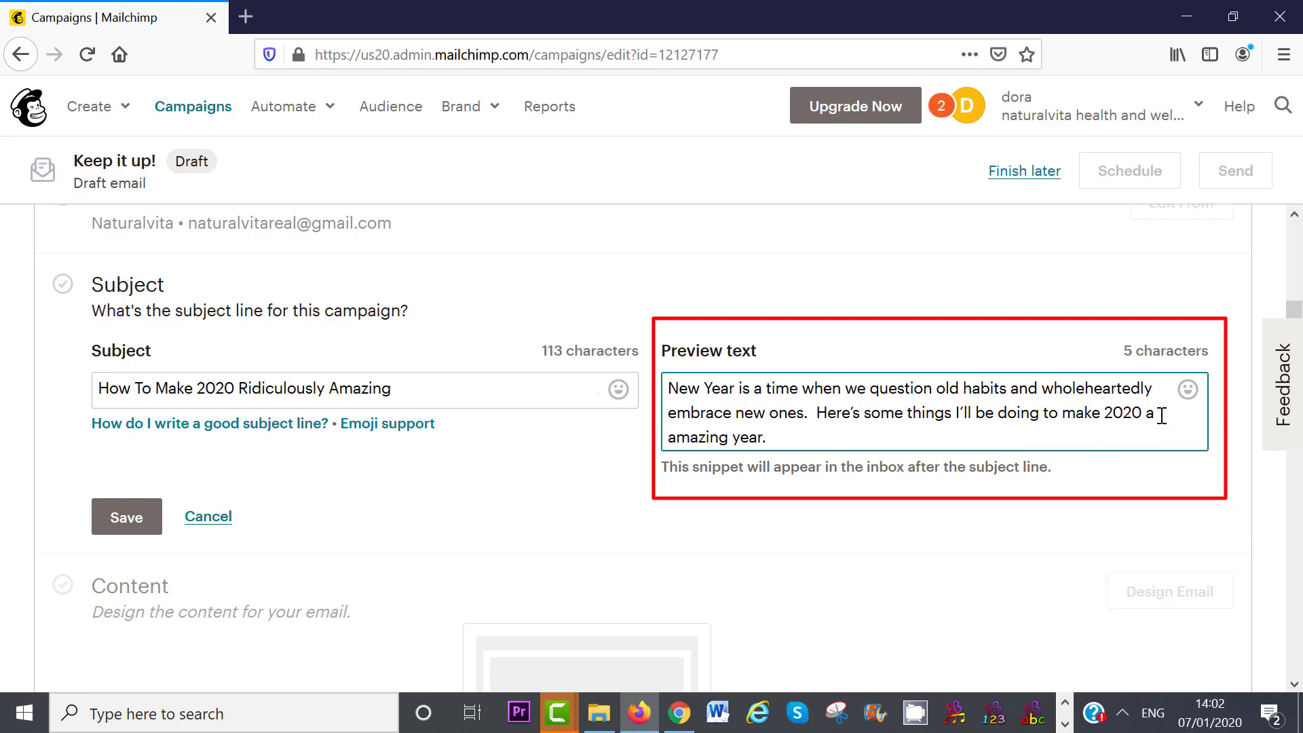
pyautogui.write('n')
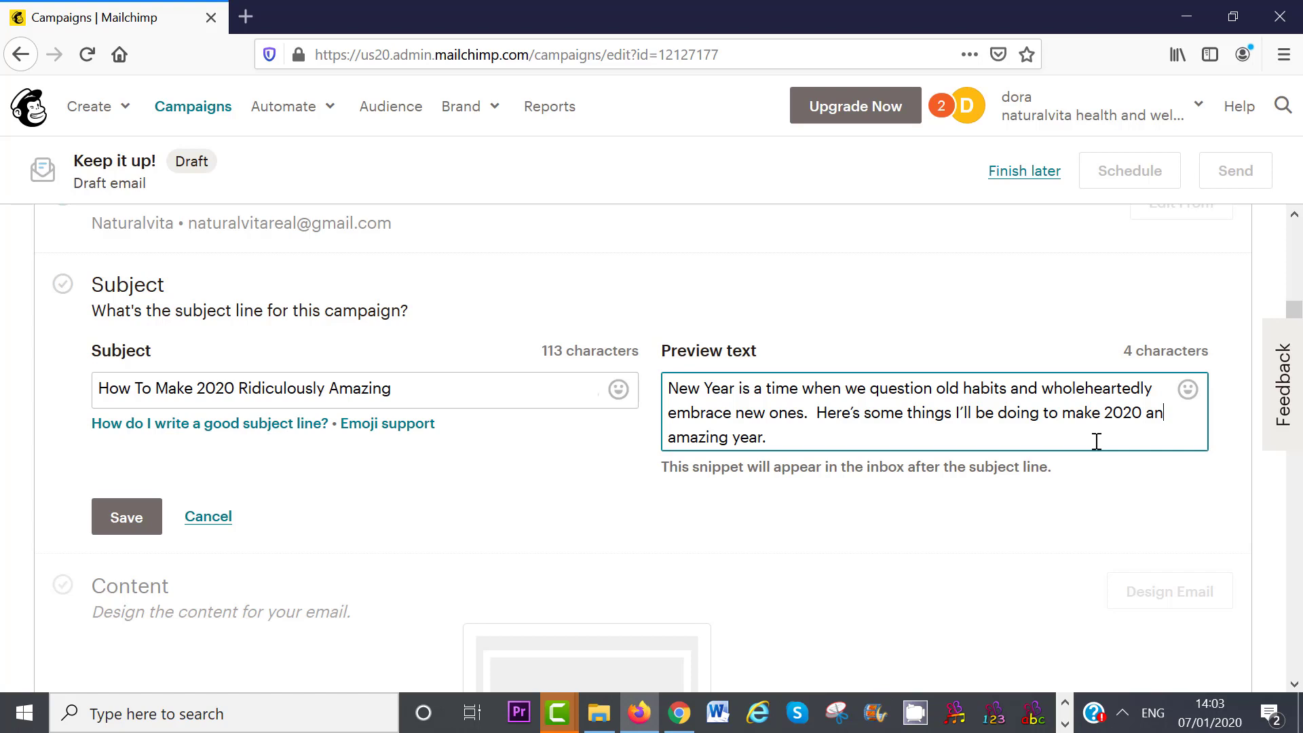
pyautogui.click(1096, 442)
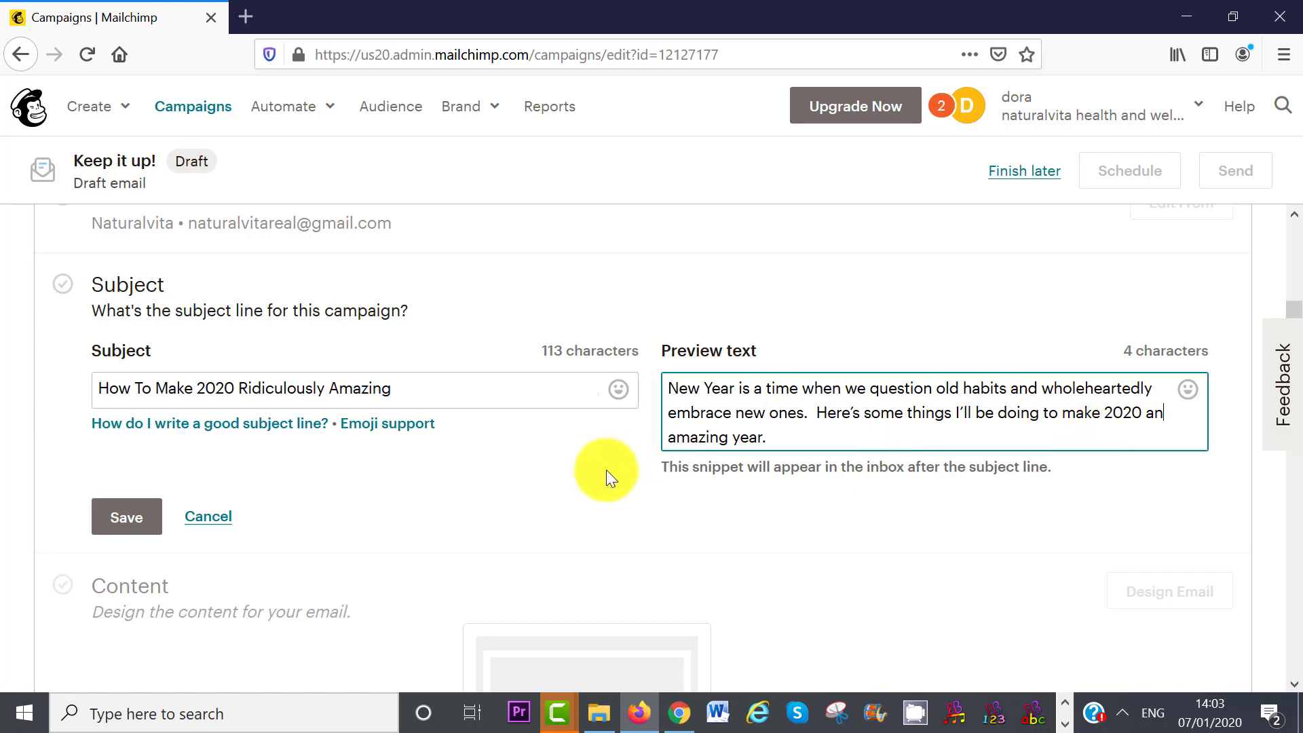
pyautogui.click(126, 516)
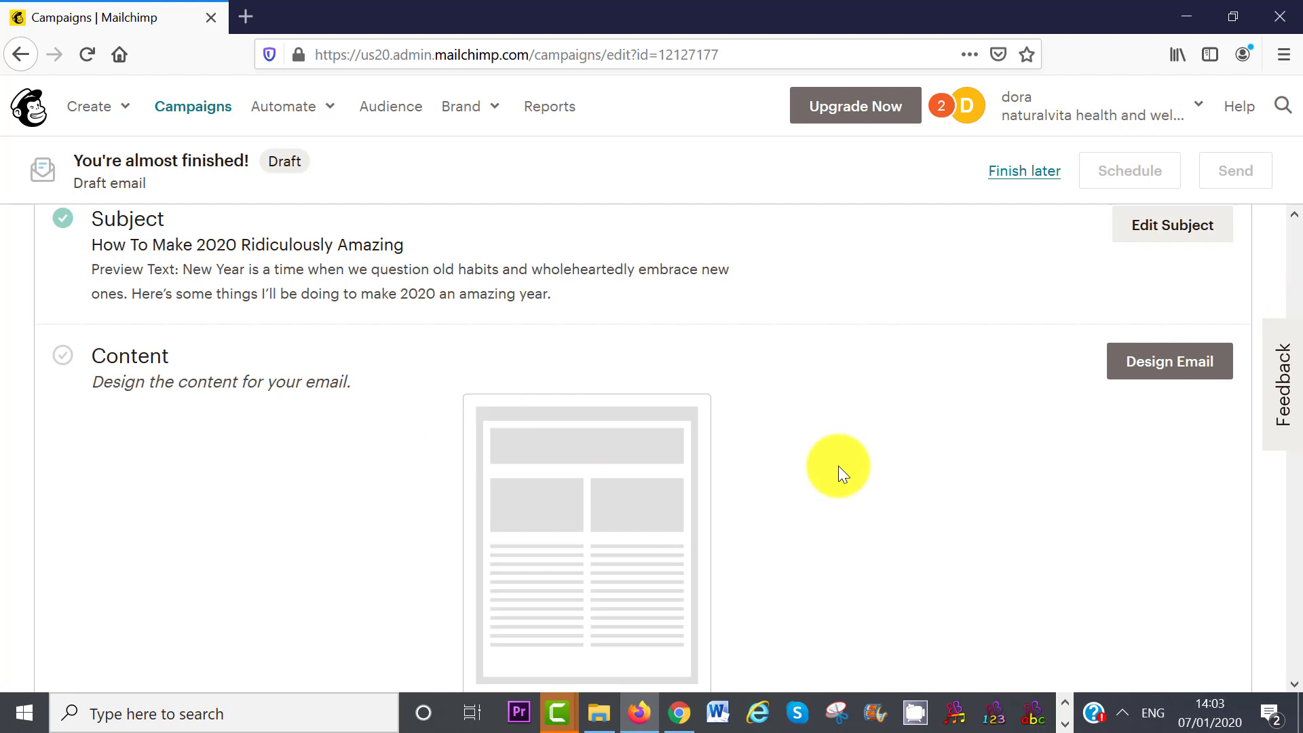
# - Build the New Year Email design on the saved Naturalvita Template
pyautogui.click(1156, 366)
pyautogui.moveTo(1292, 253)
pyautogui.mouseDown()
pyautogui.moveTo(1298, 516)
pyautogui.moveTo(1294, 278)
pyautogui.mouseUp()
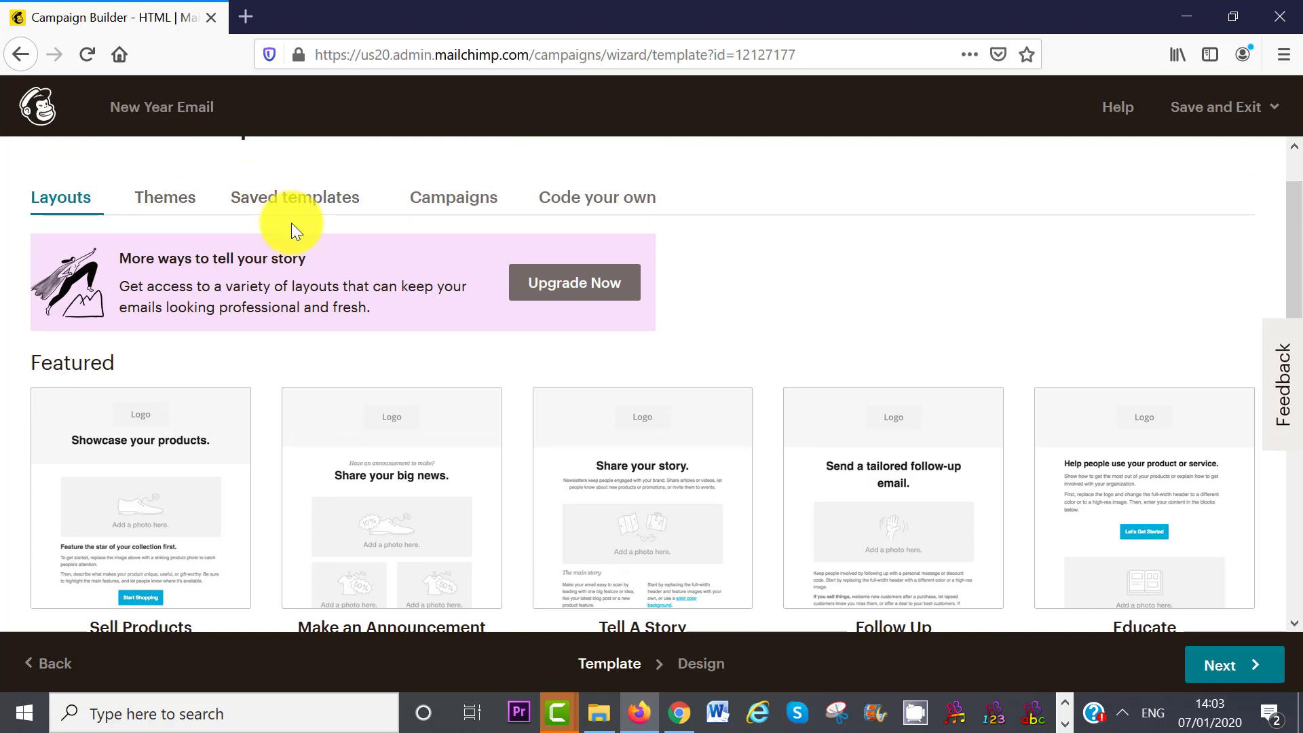
pyautogui.click(285, 202)
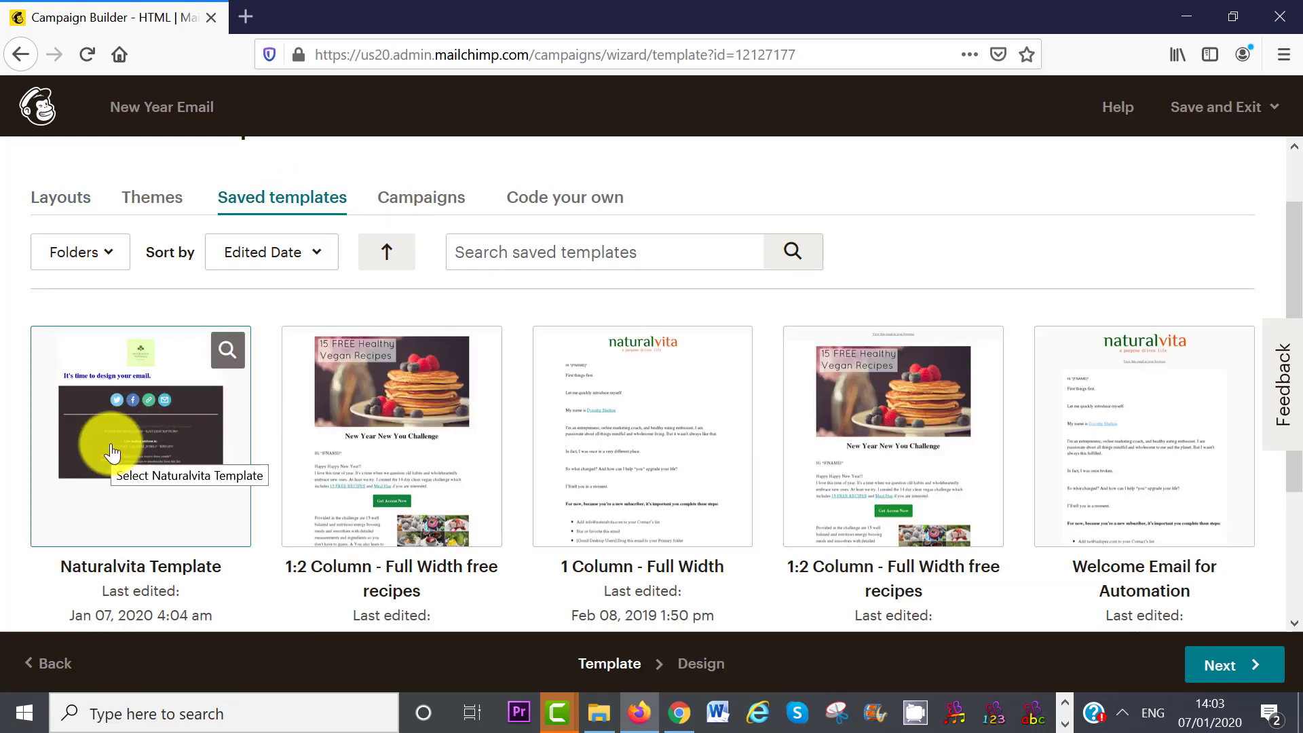
pyautogui.click(141, 441)
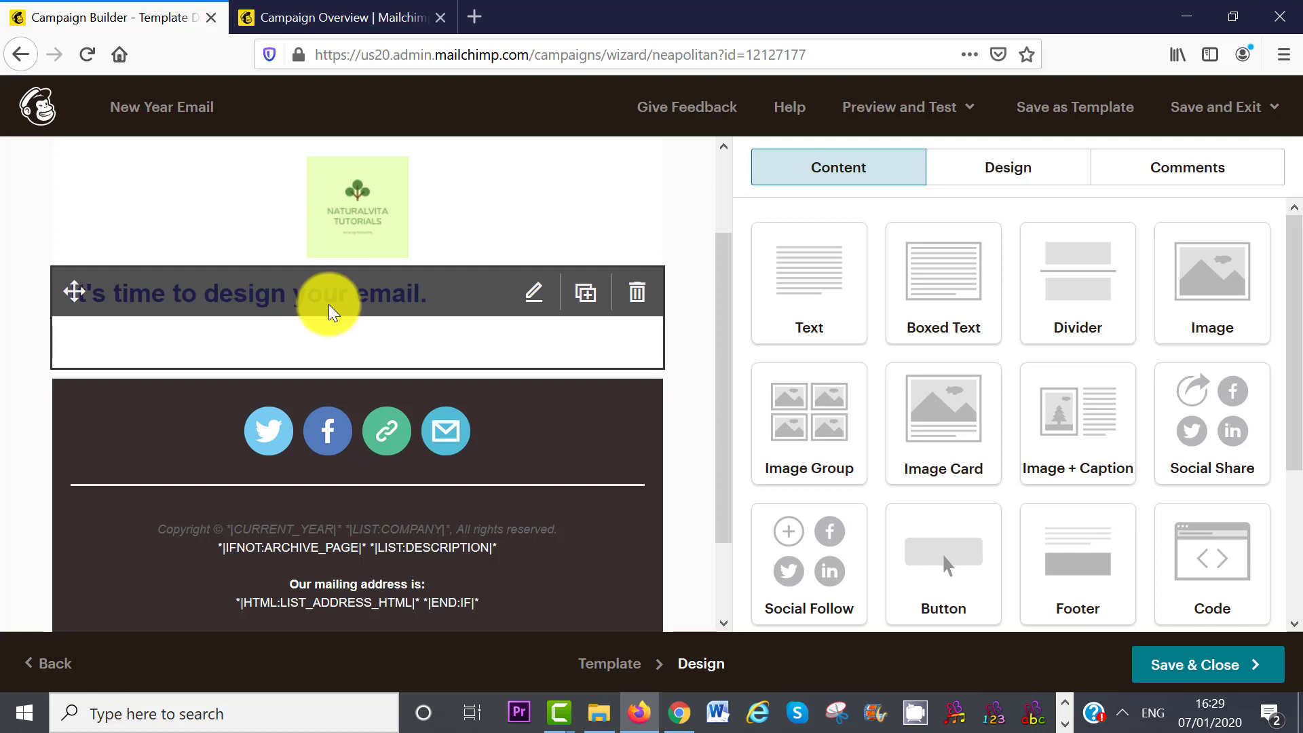
# - Set heading 'How to make 2020 Ridiculously Amazing', add a 'Hi *|FNAME|*' greeting, and paste the body text
pyautogui.click(333, 309)
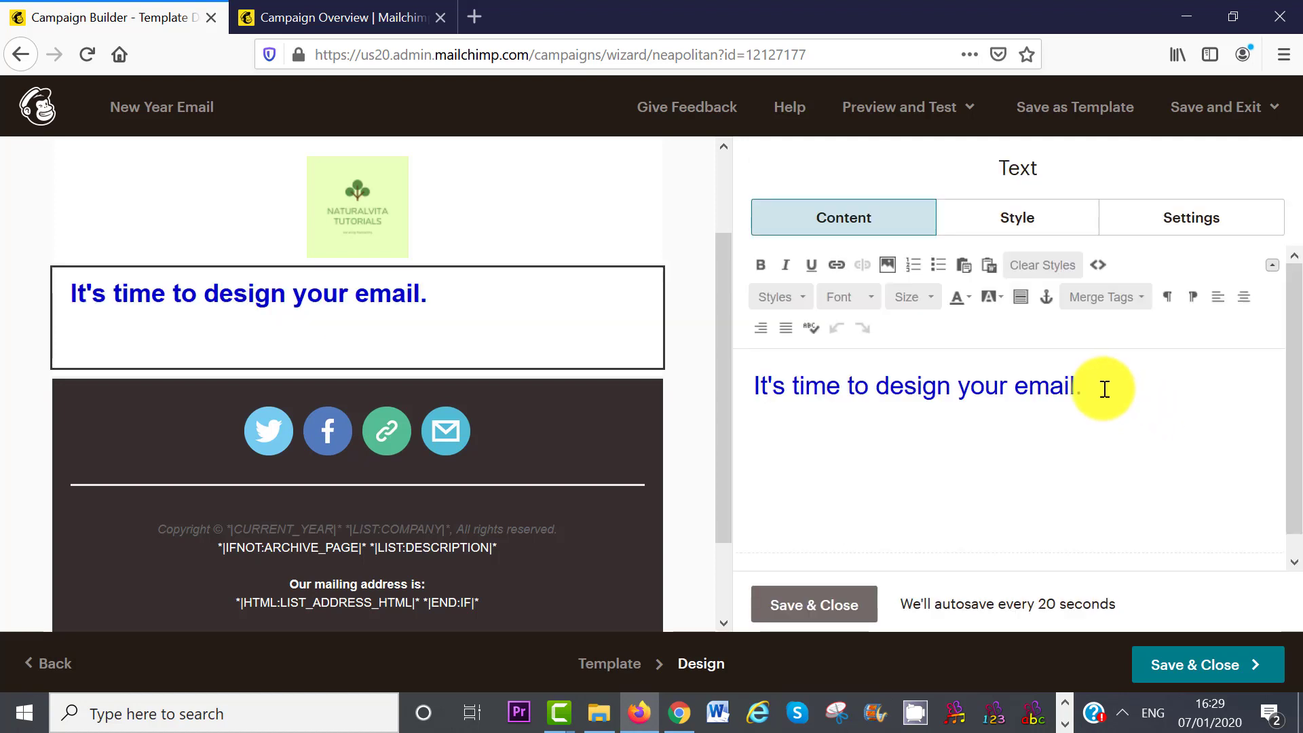
pyautogui.moveTo(1104, 389); pyautogui.dragTo(712, 397)
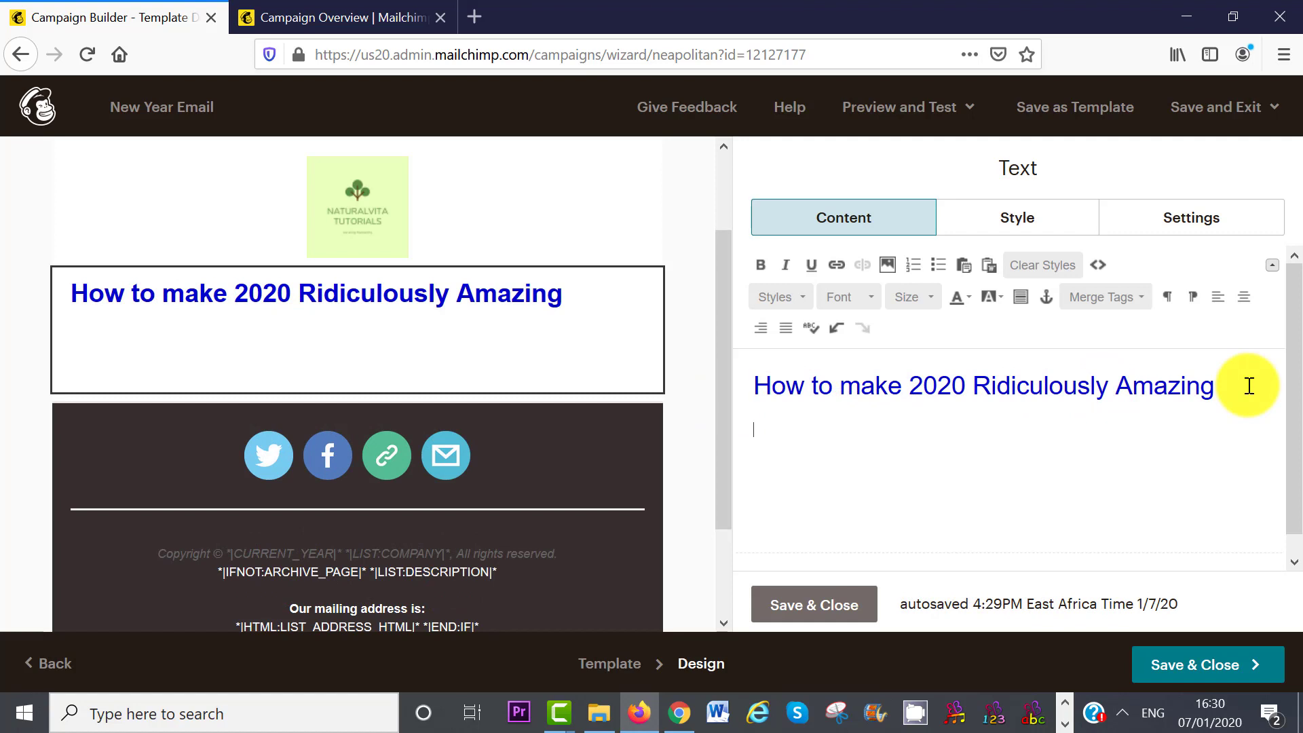
pyautogui.click(1139, 297)
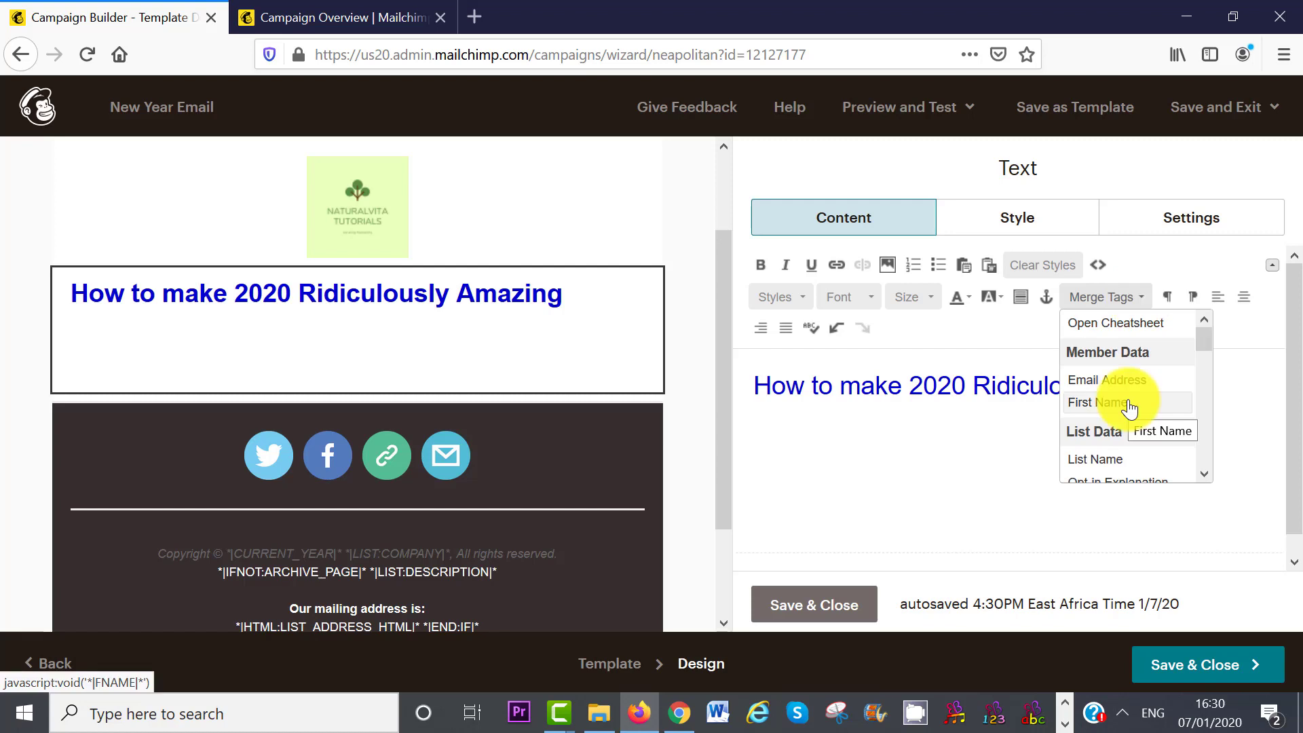
pyautogui.click(1129, 404)
pyautogui.click(754, 430)
pyautogui.write('Hi *|FNAME|*')
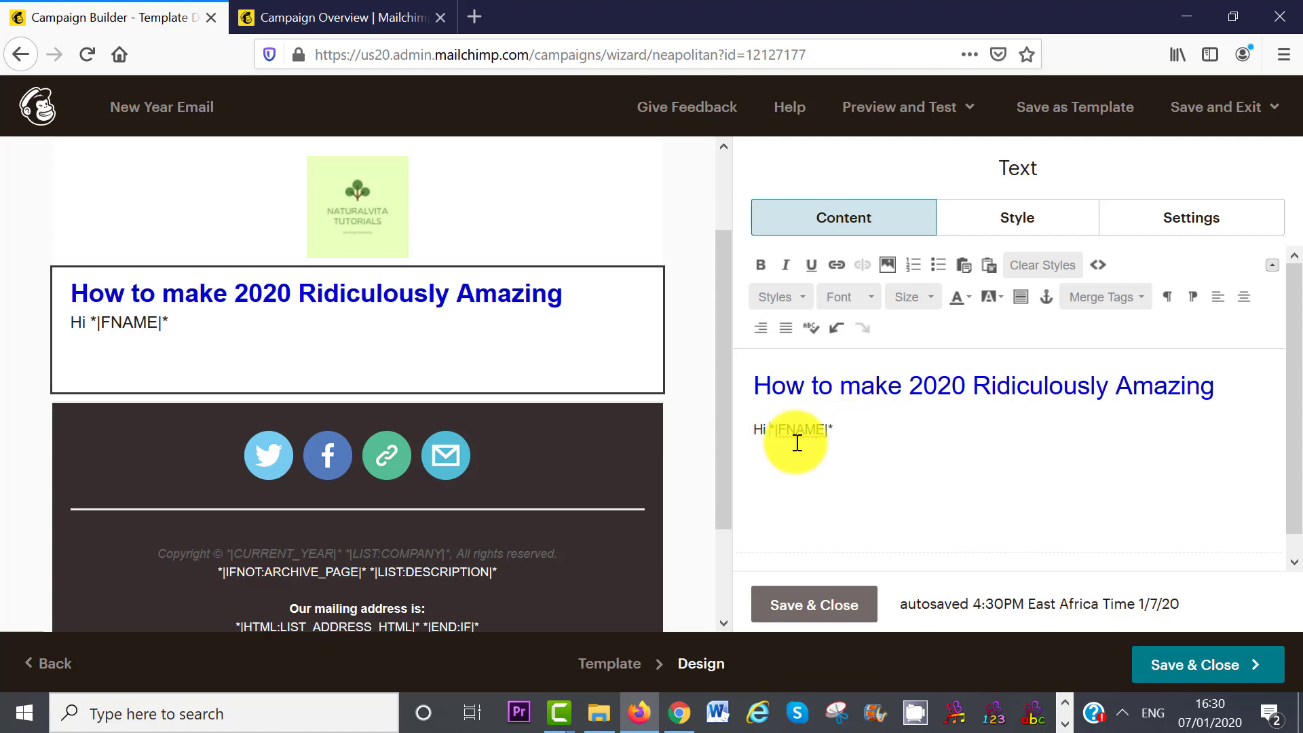
pyautogui.click(842, 432)
pyautogui.press('Return')
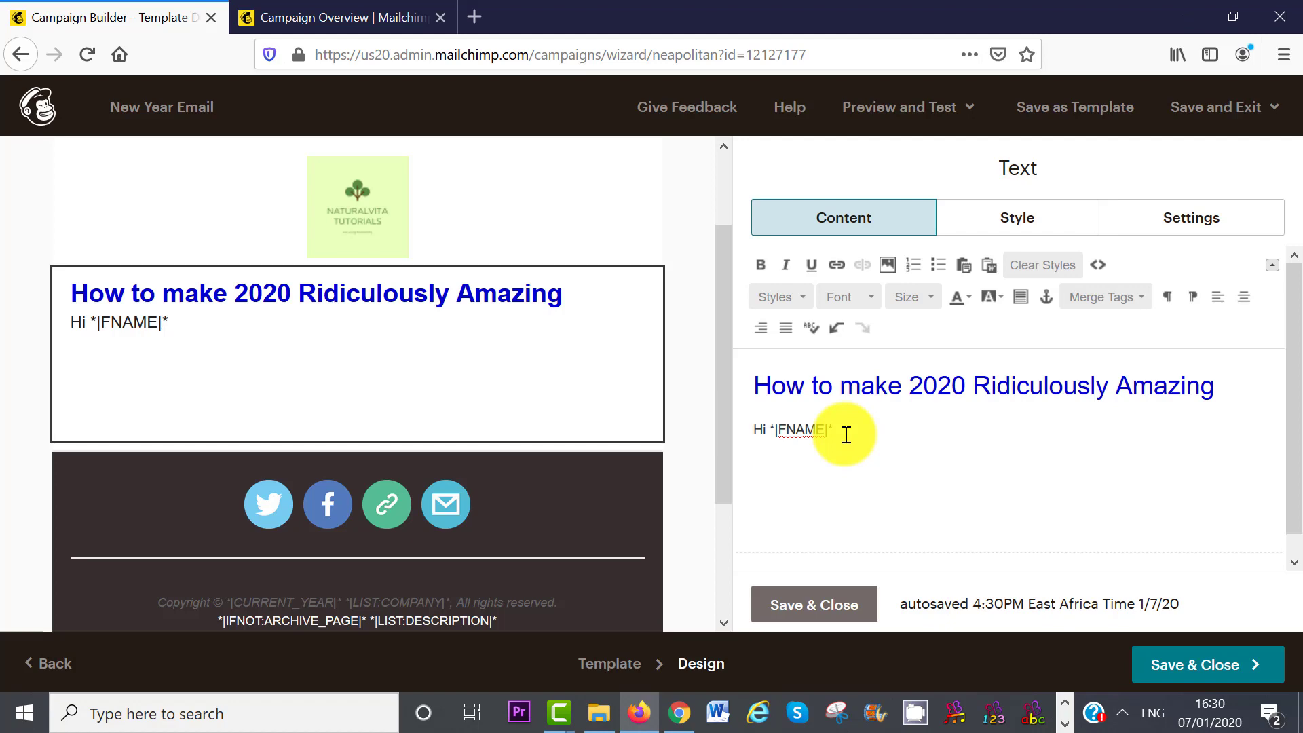
pyautogui.hotkey('ctrl', 'v')
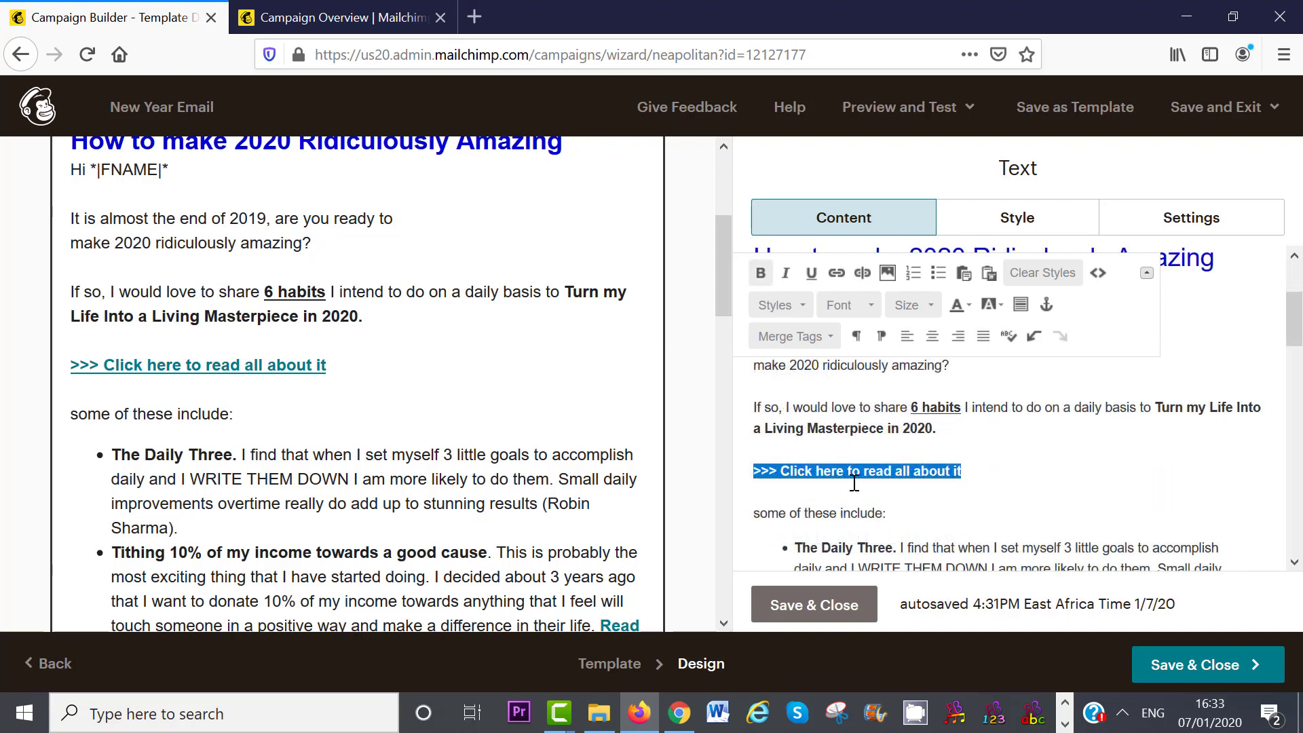
# - Link the '>>> Click here to read all about it' line to the naturalvita.net 2020 article
pyautogui.click(837, 272)
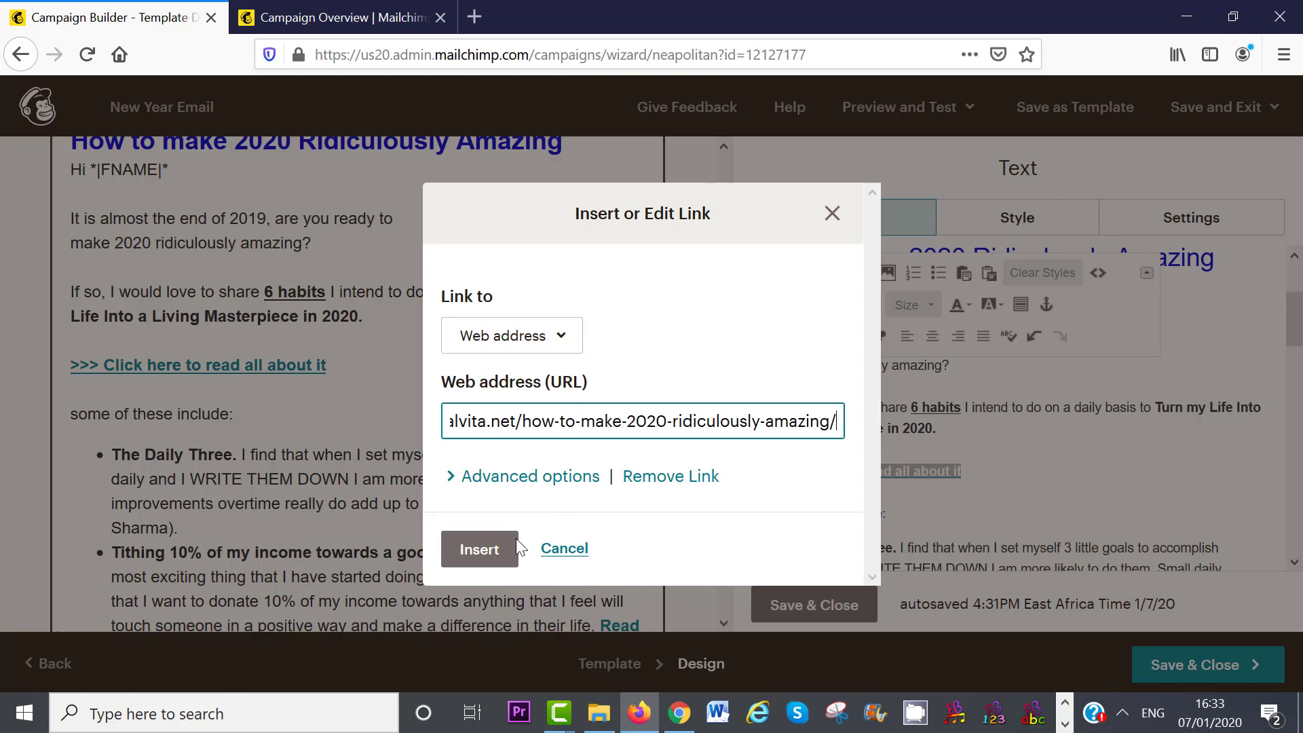
pyautogui.click(479, 549)
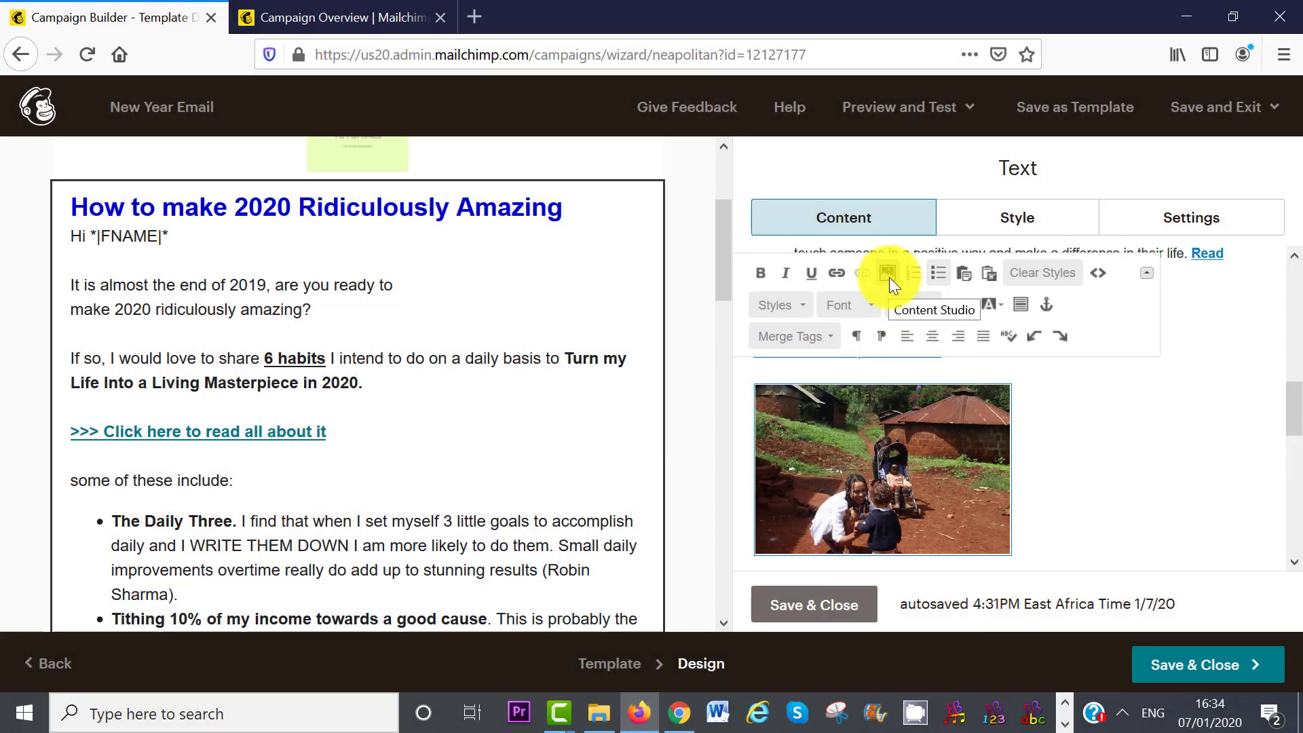
# - Insert the outdoor family photo IMG_2963.01.JPG from Content Studio below 'some of these include:'
pyautogui.click(889, 276)
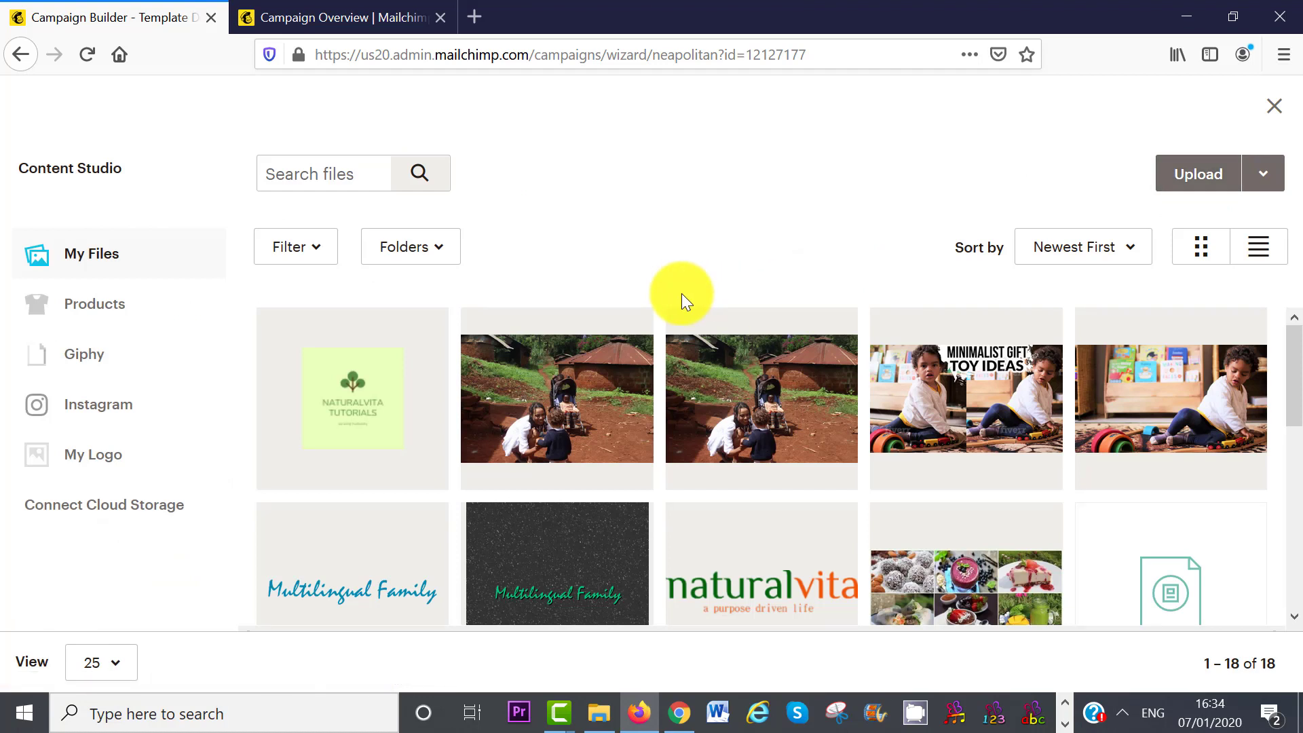
pyautogui.click(584, 400)
pyautogui.click(1235, 174)
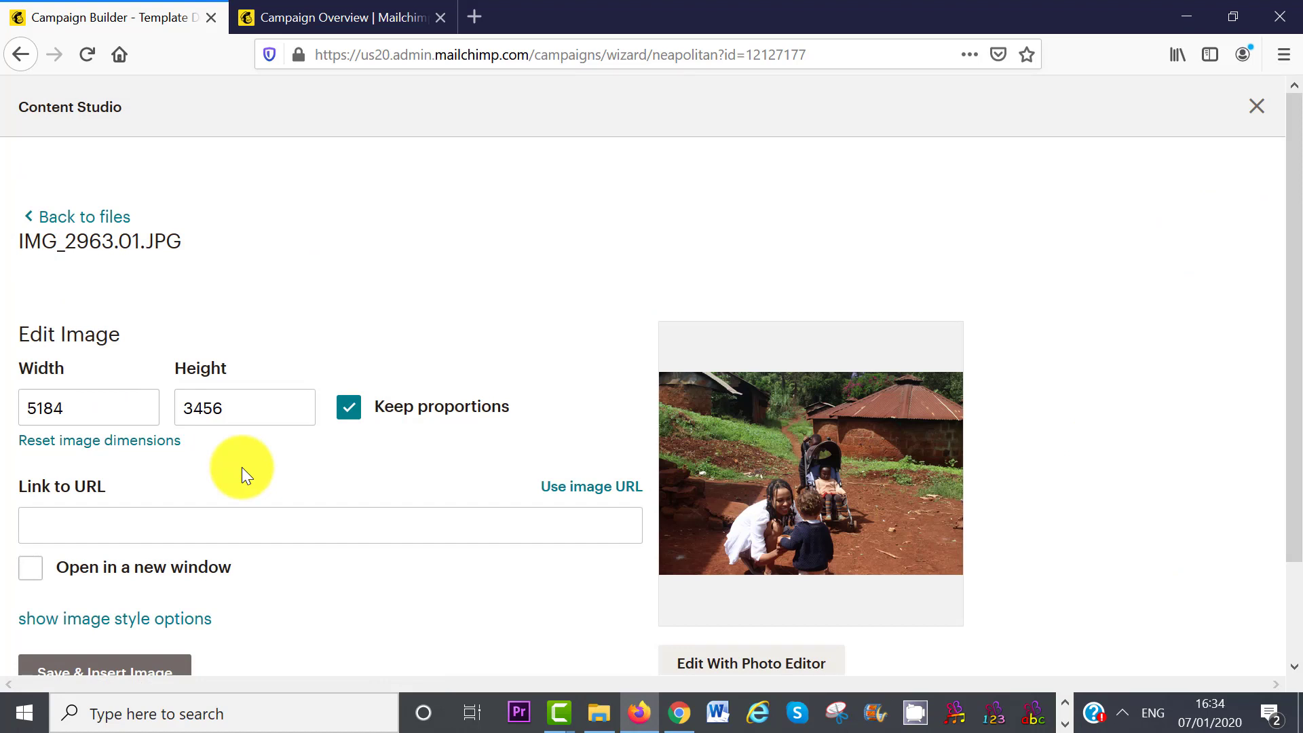
# - Resize the photo to 250 × 166 and link it to the how-to-make-2020-ridiculously-amazing post
pyautogui.moveTo(95, 408); pyautogui.dragTo(3, 387)
pyautogui.write('3')
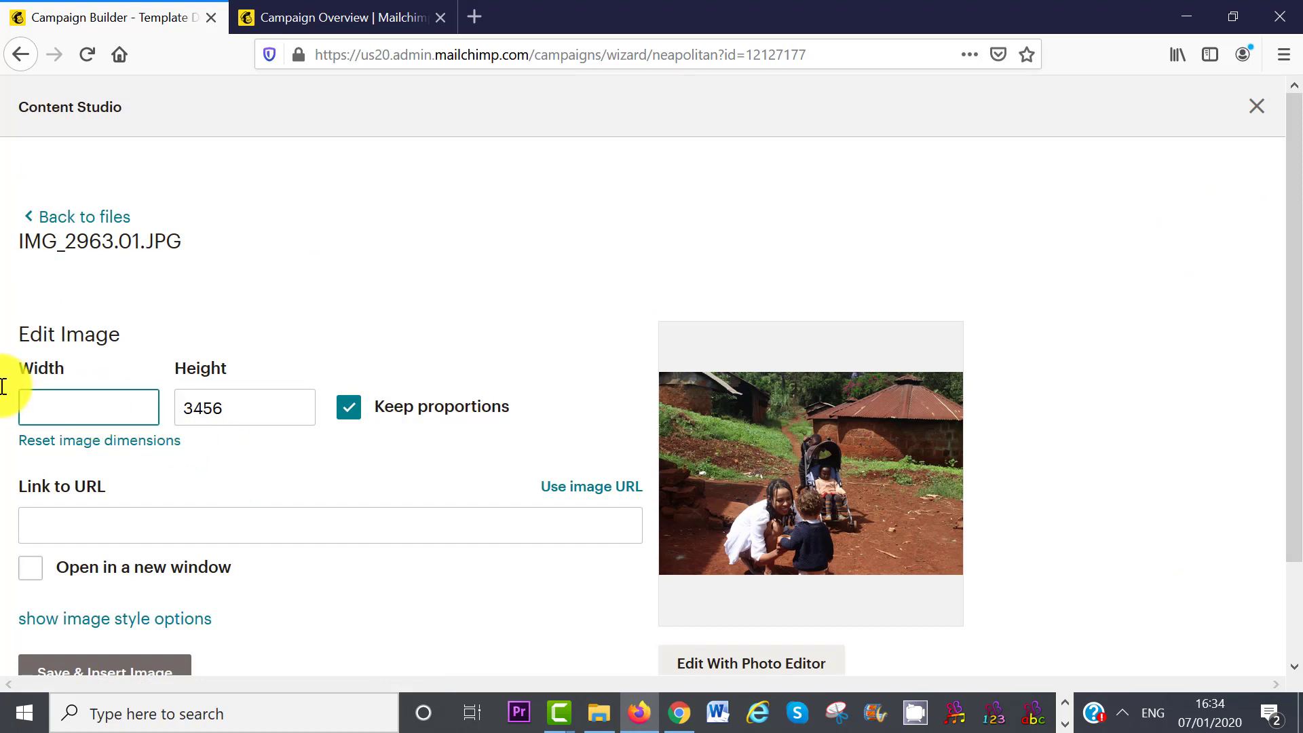
pyautogui.write('250')
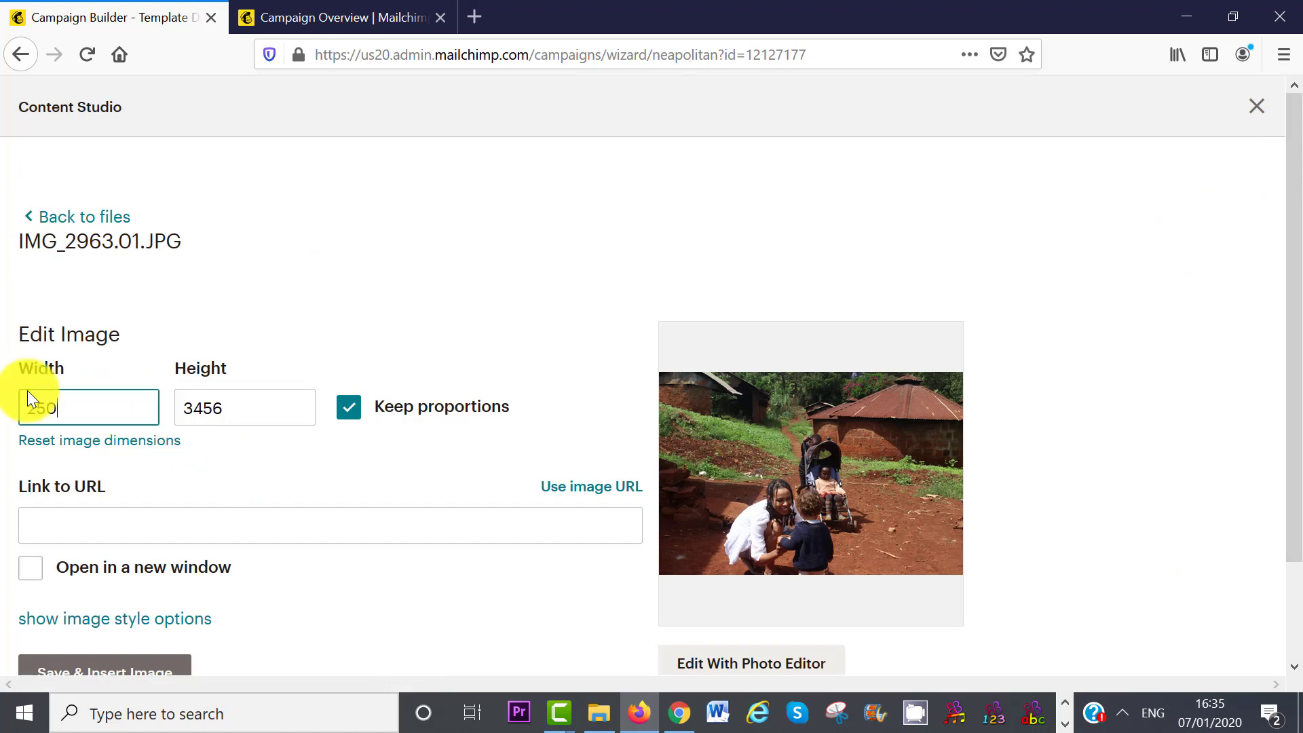
pyautogui.click(280, 446)
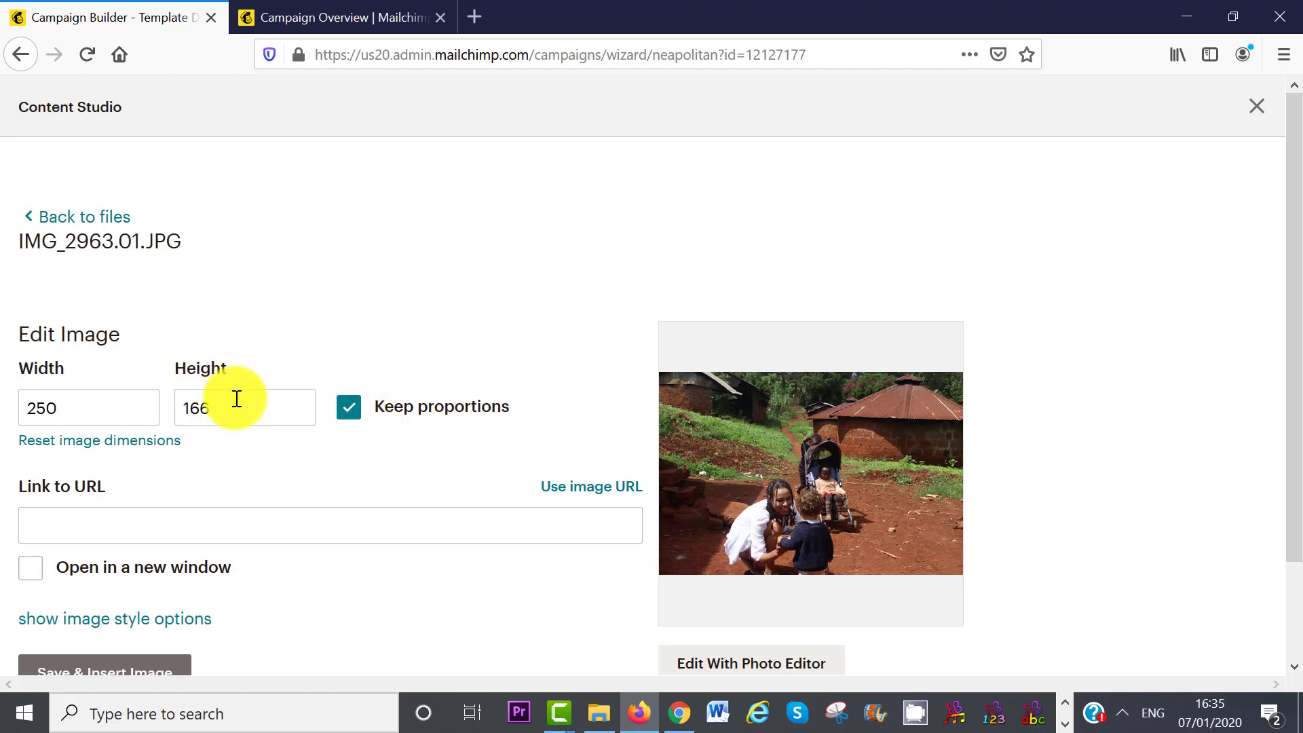
pyautogui.click(203, 518)
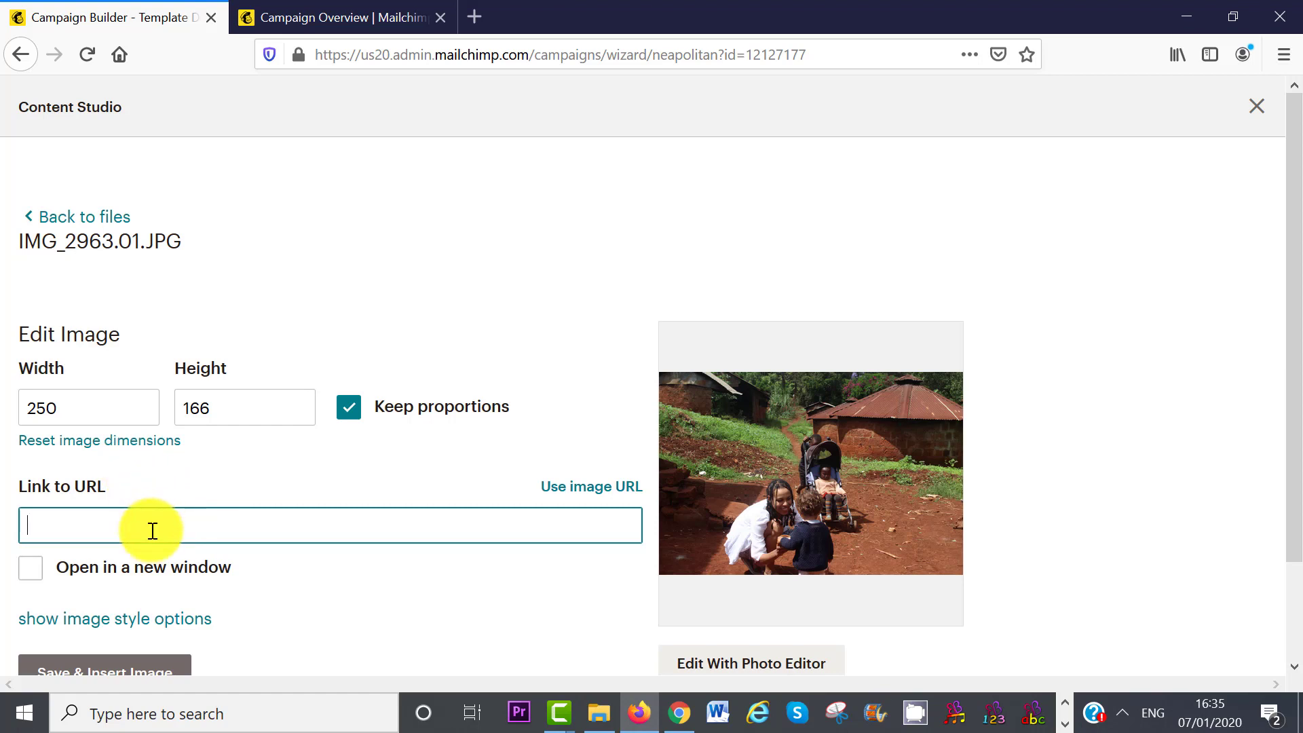
pyautogui.write('http://www.naturalvita.net/how-to-make-2020-ridiculously-amazing/')
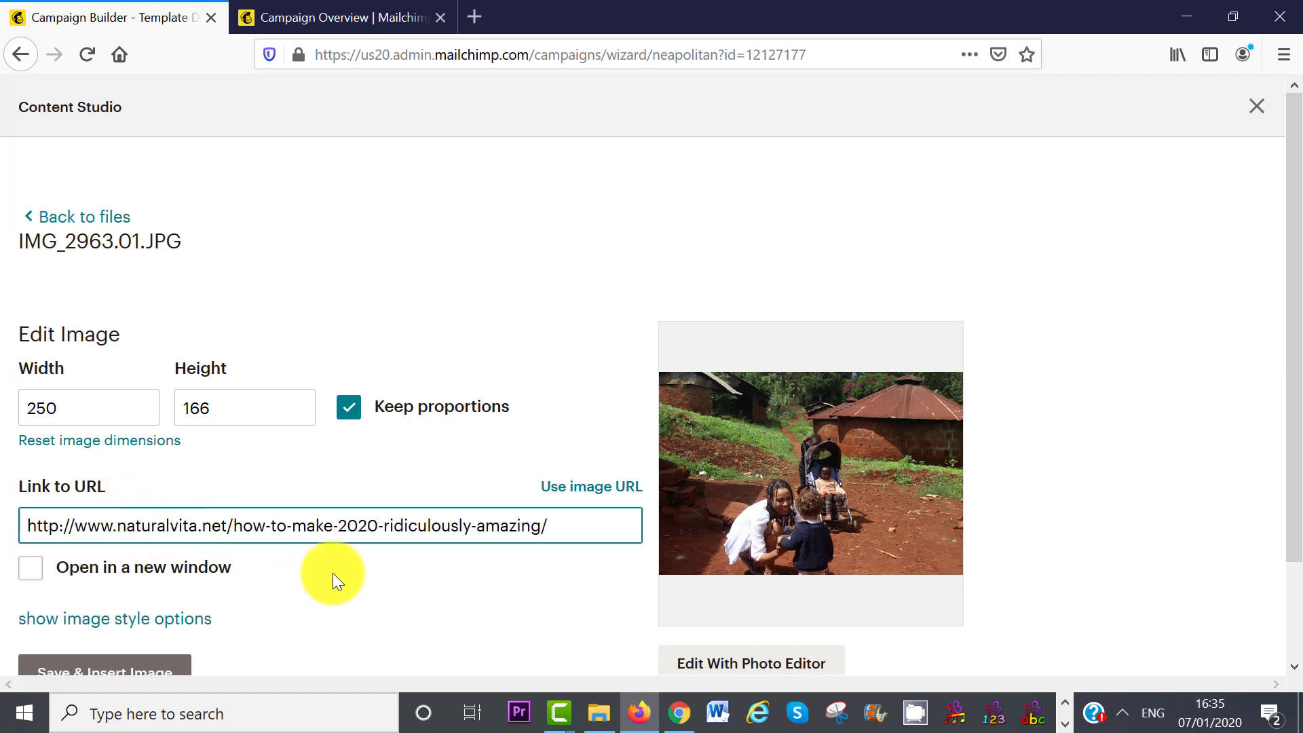
pyautogui.click(131, 668)
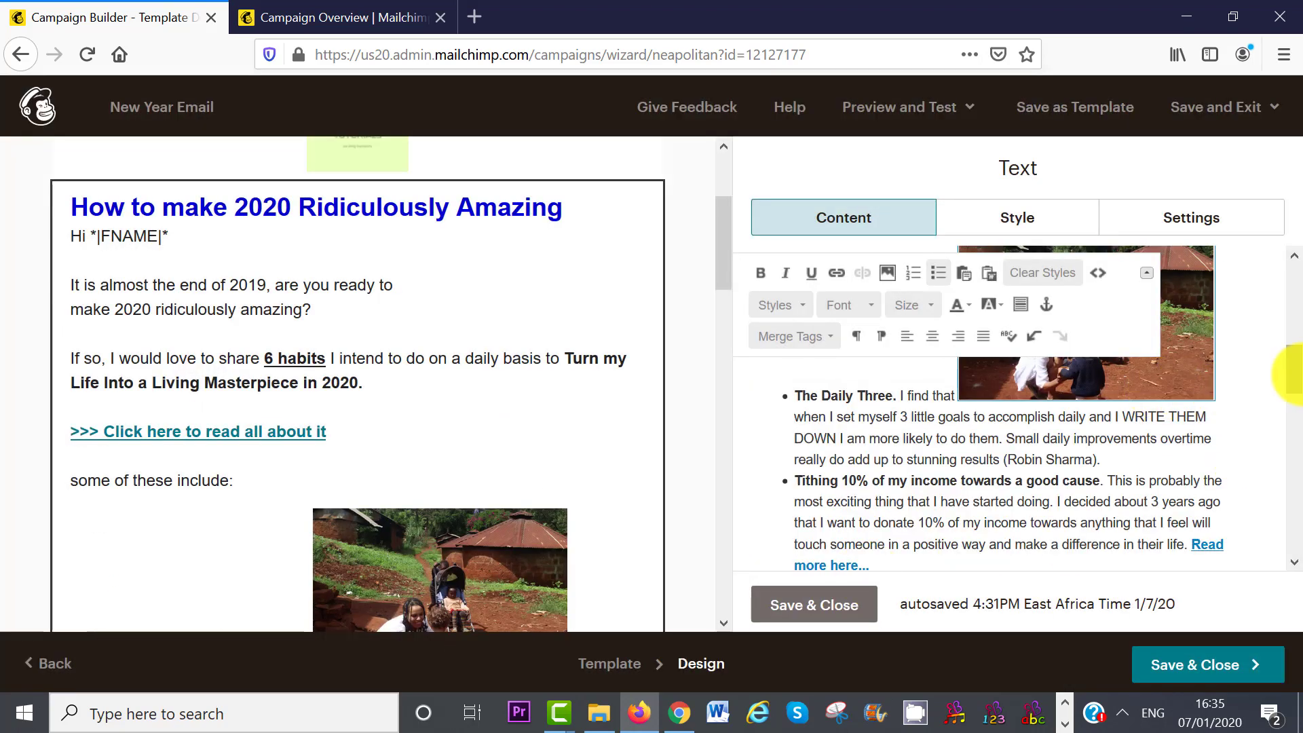
# - Check the email's closing signature photo, new-year wishes and Facebook link, then save the text block
pyautogui.scroll(-1, 1293, 390)
pyautogui.moveTo(1296, 392); pyautogui.dragTo(1289, 340)
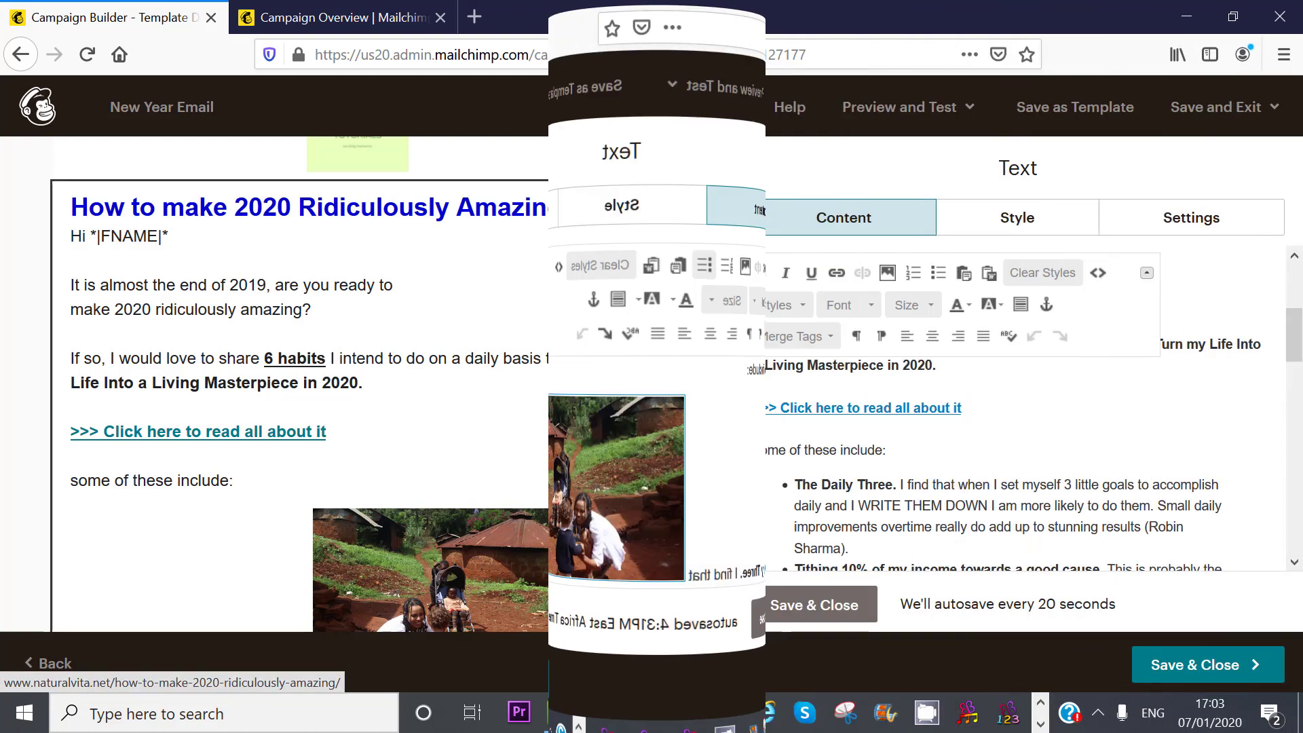
pyautogui.scroll(3, 722, 194)
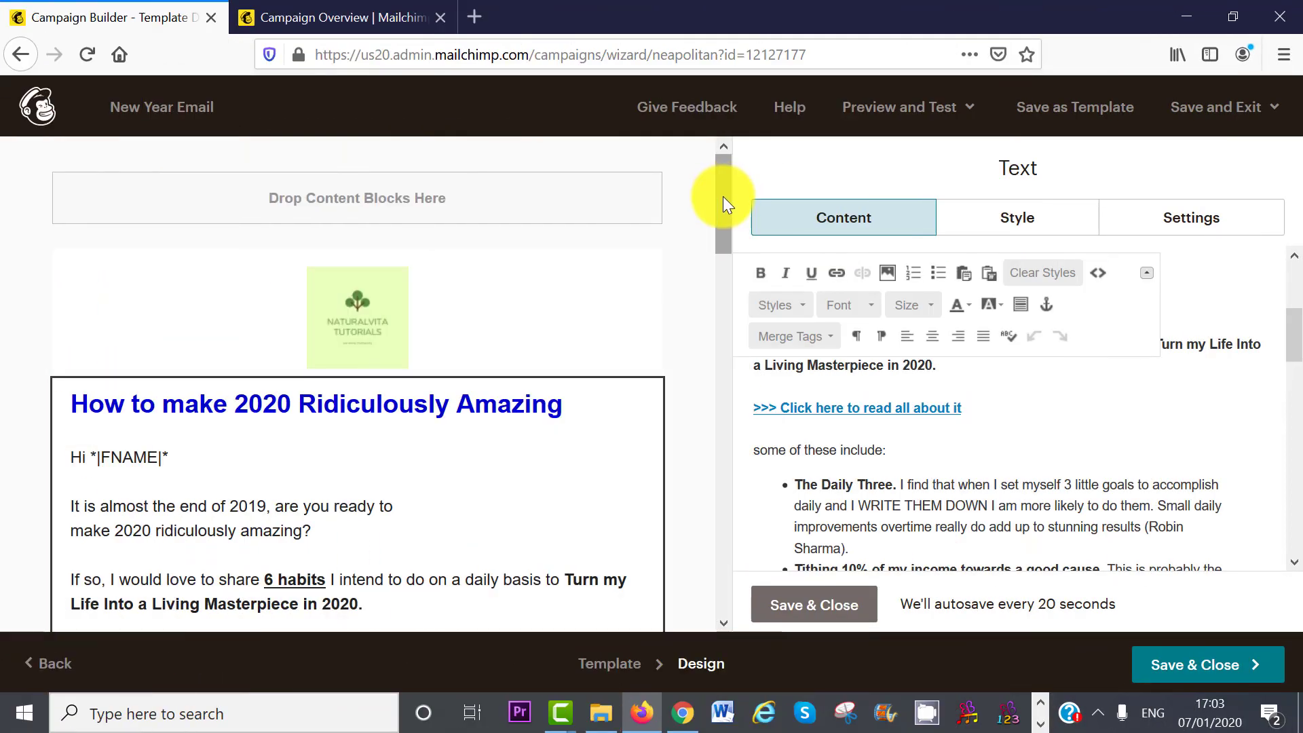
pyautogui.moveTo(722, 197); pyautogui.dragTo(718, 433)
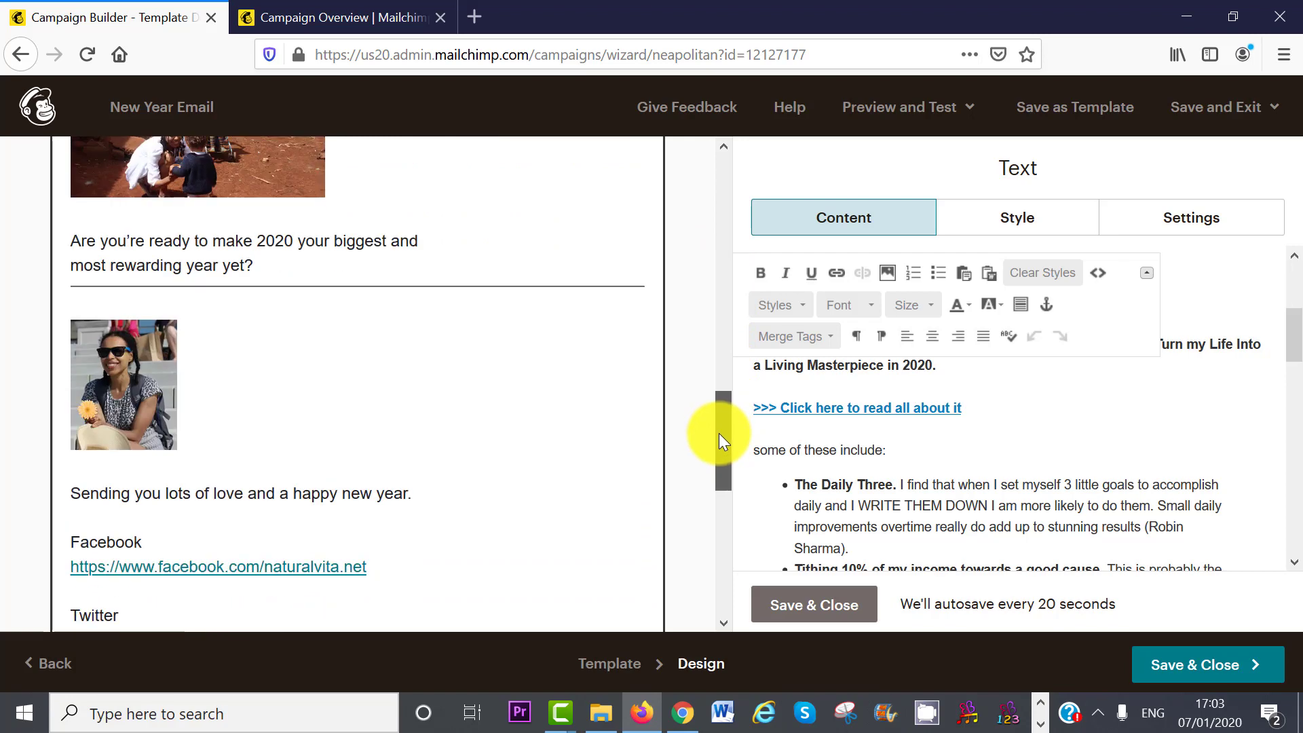
pyautogui.click(812, 611)
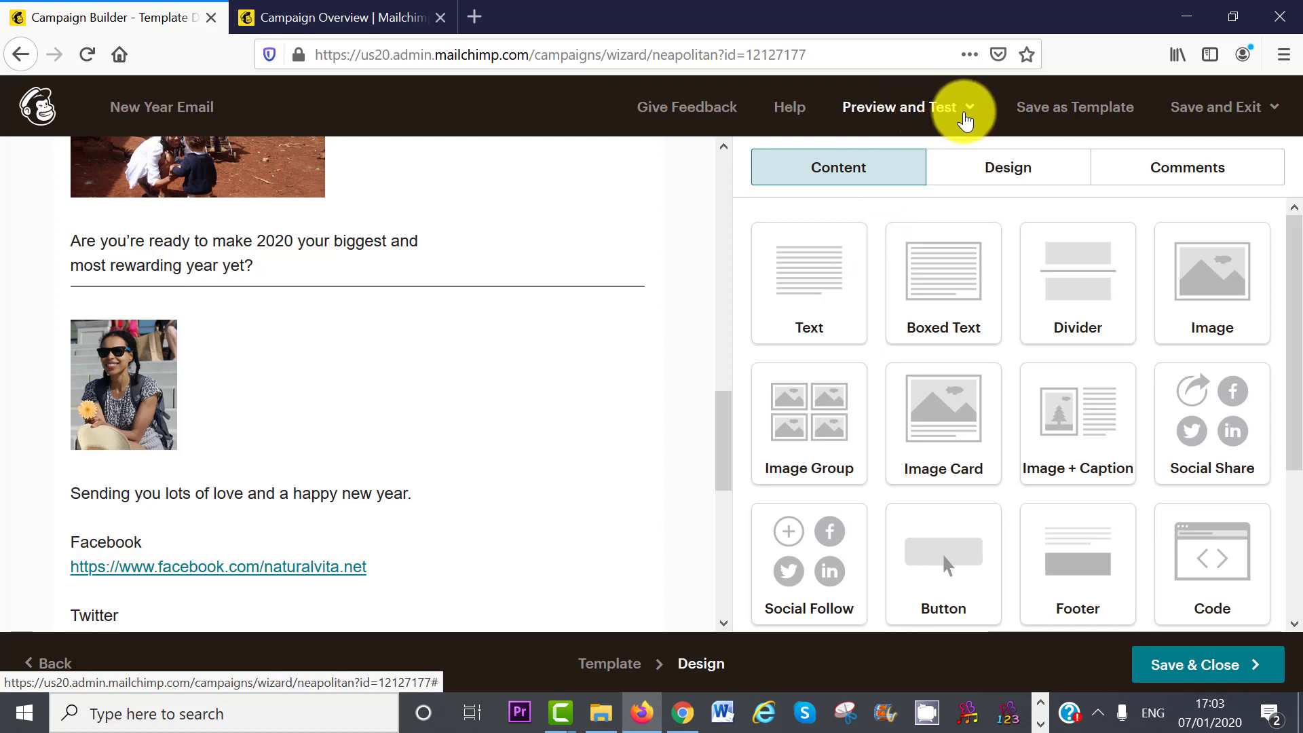
pyautogui.click(965, 119)
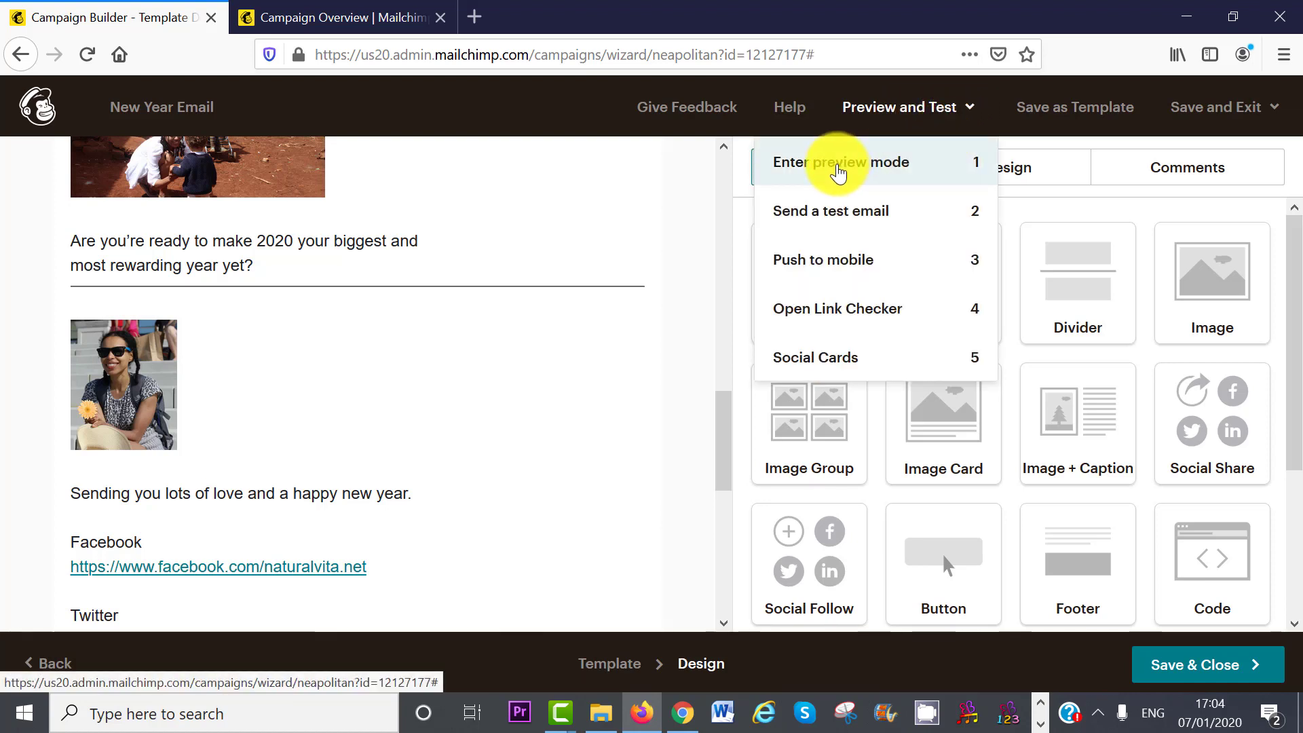
pyautogui.click(859, 171)
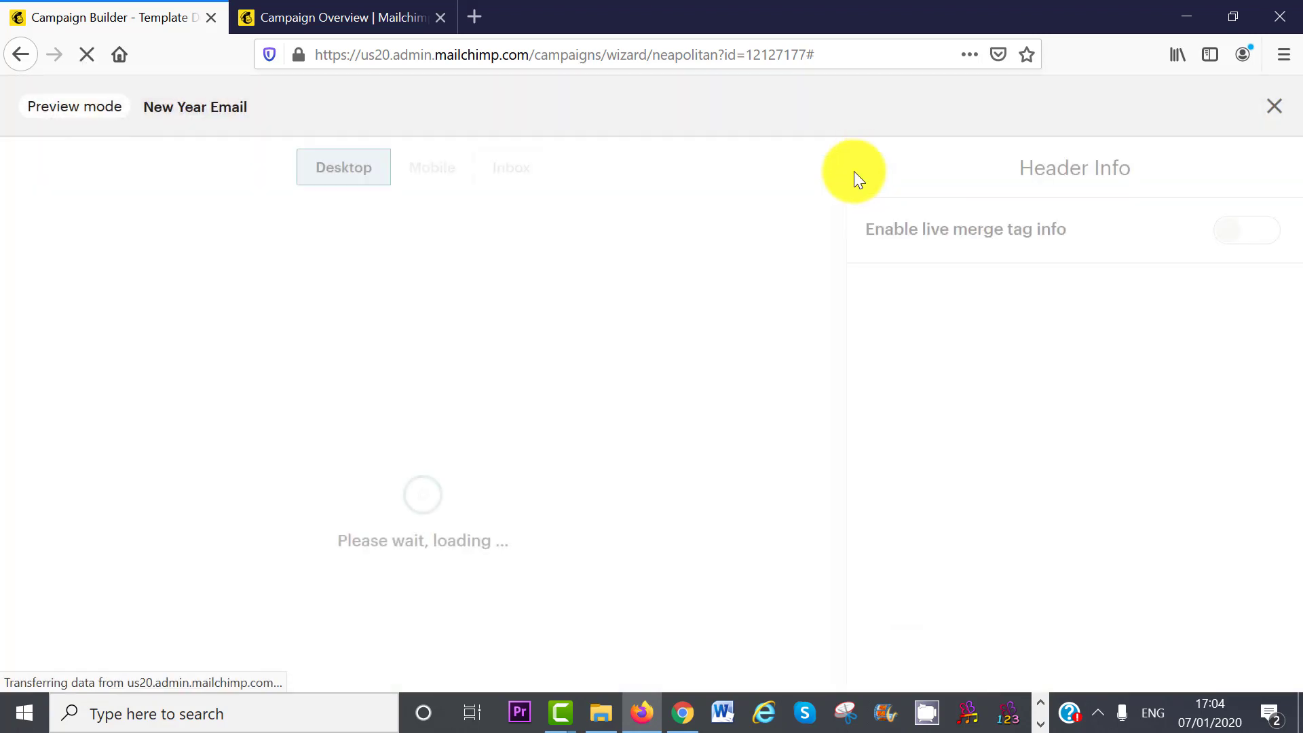
pyautogui.moveTo(821, 242)
pyautogui.mouseDown()
pyautogui.moveTo(822, 589)
pyautogui.moveTo(834, 418)
pyautogui.moveTo(808, 221)
pyautogui.mouseUp()
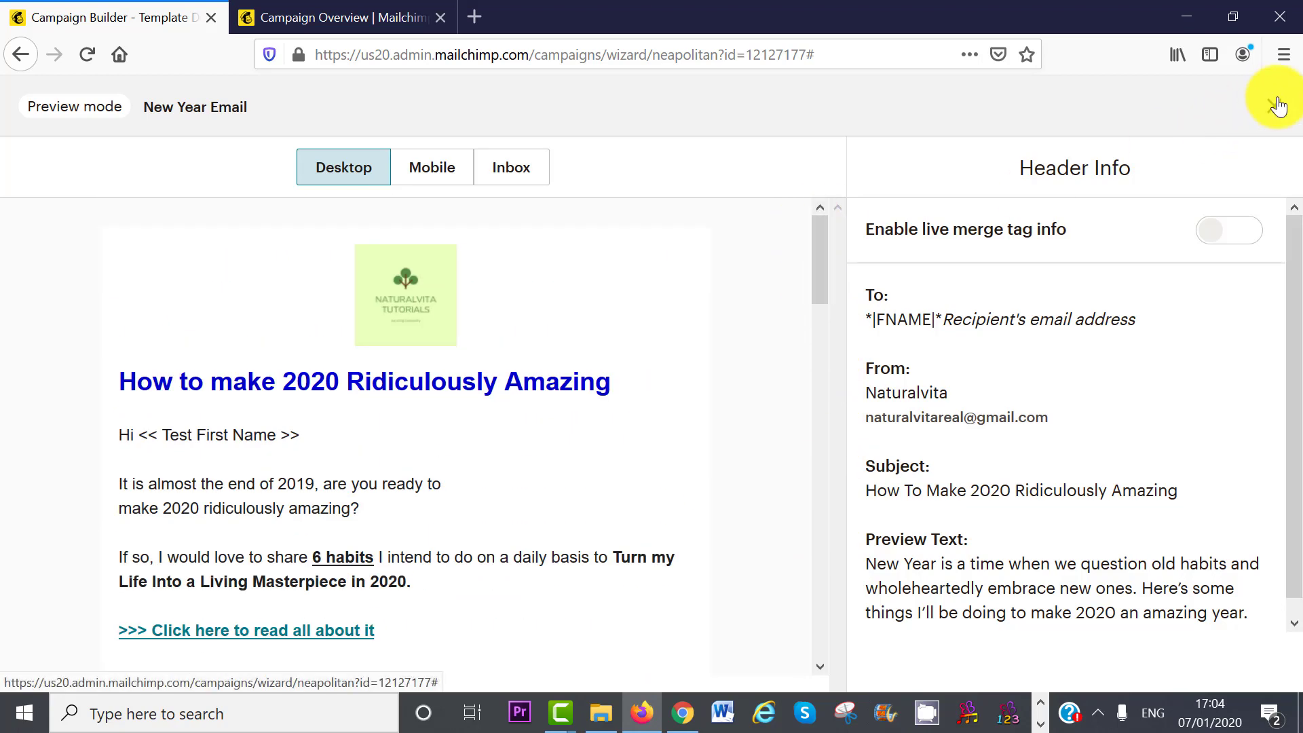
pyautogui.click(1274, 106)
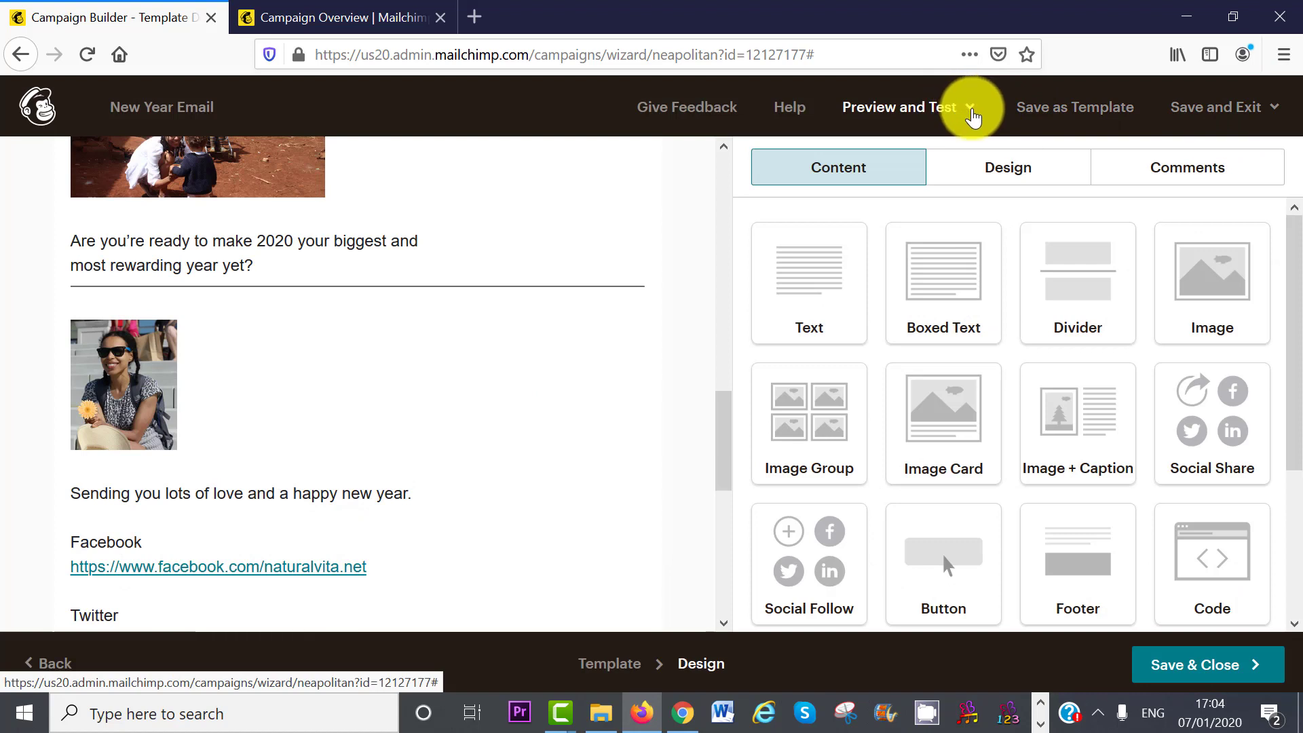
pyautogui.click(970, 110)
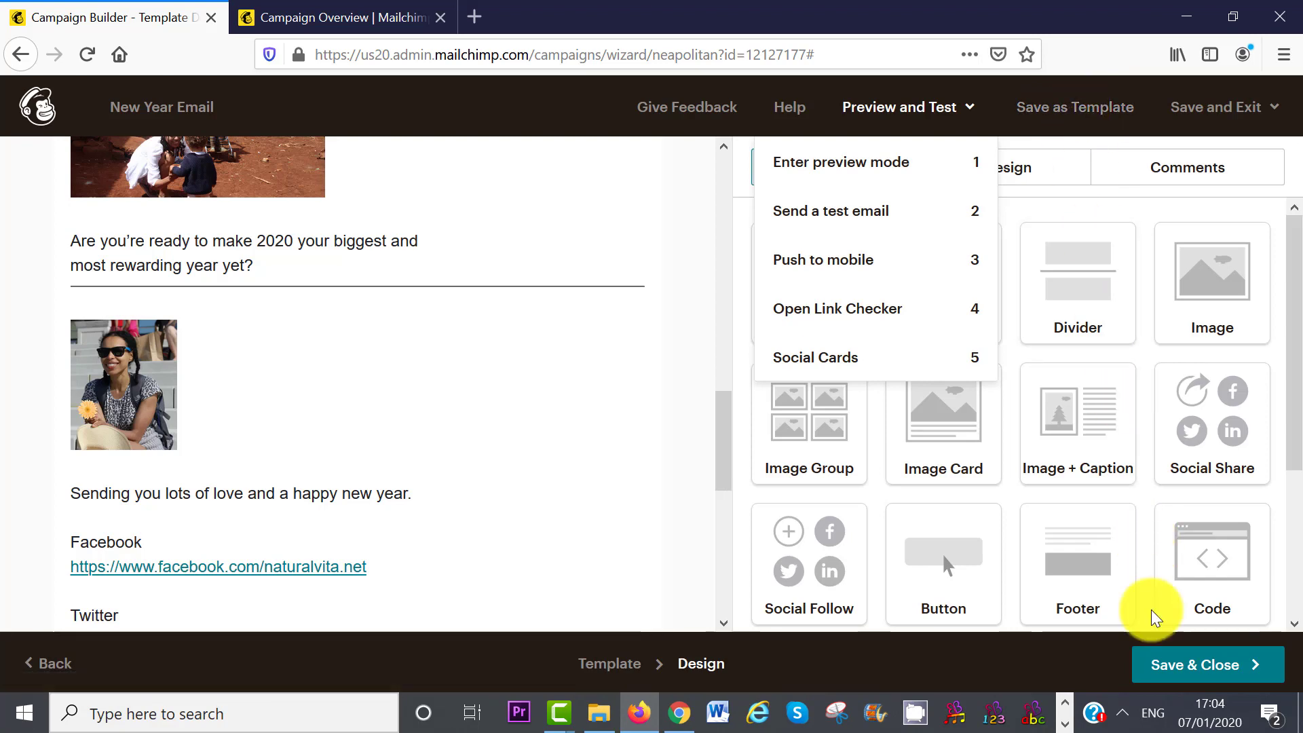
# - Save the design and review the New Year Email checklist showing it ready for one Test recipient
pyautogui.click(1209, 675)
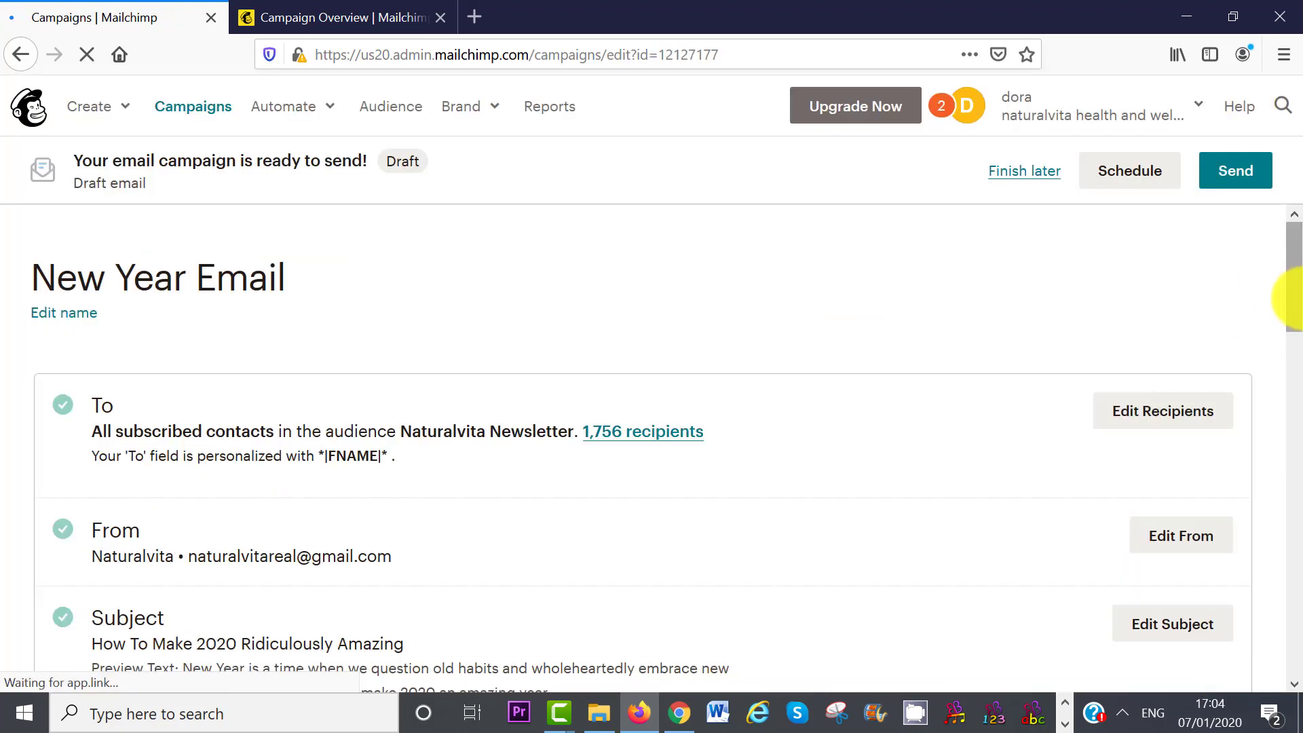
pyautogui.moveTo(1292, 298); pyautogui.dragTo(1288, 430)
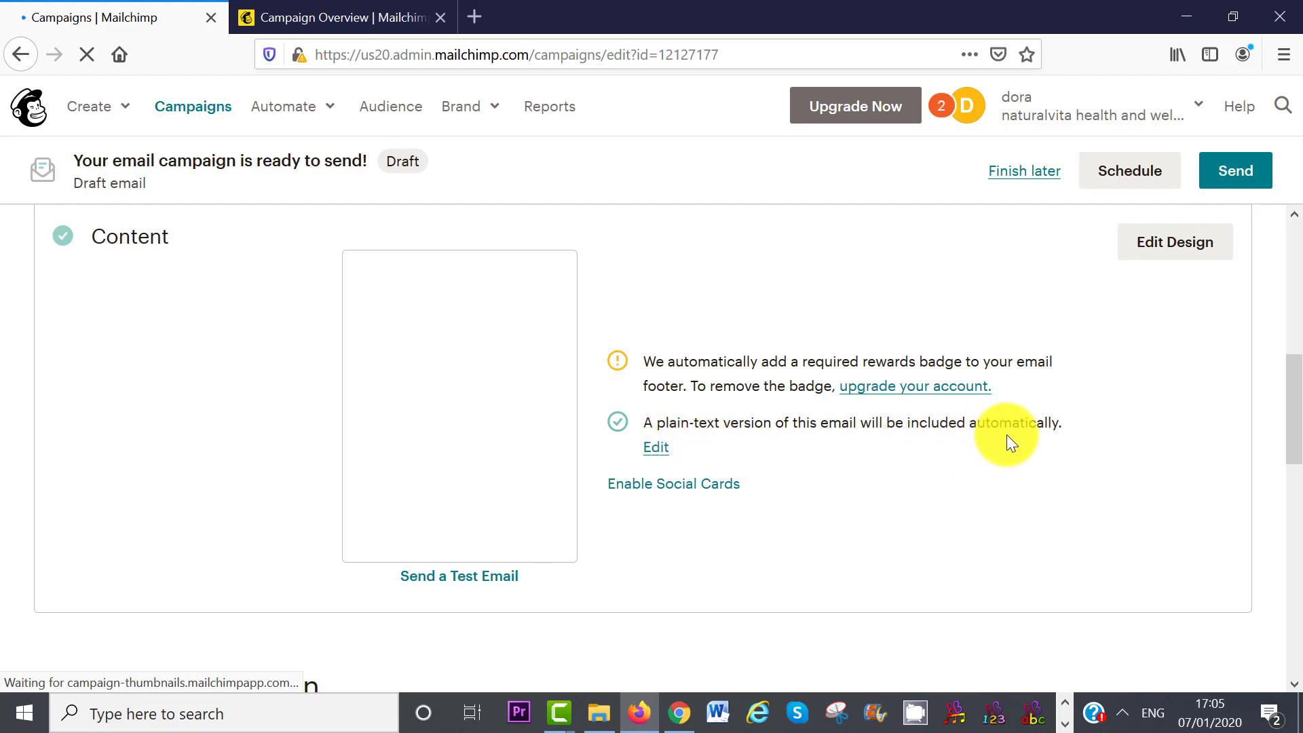
pyautogui.moveTo(1295, 417); pyautogui.dragTo(1295, 575)
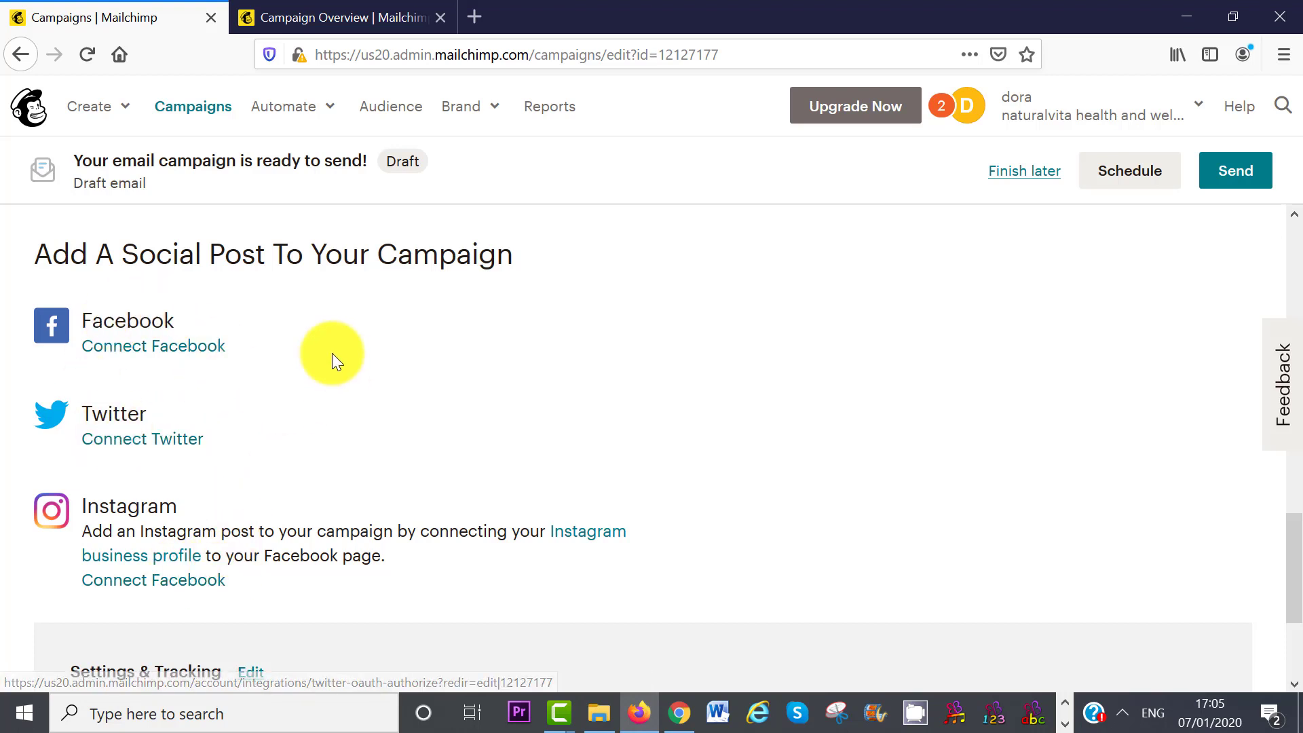
pyautogui.scroll(-3, 1291, 570)
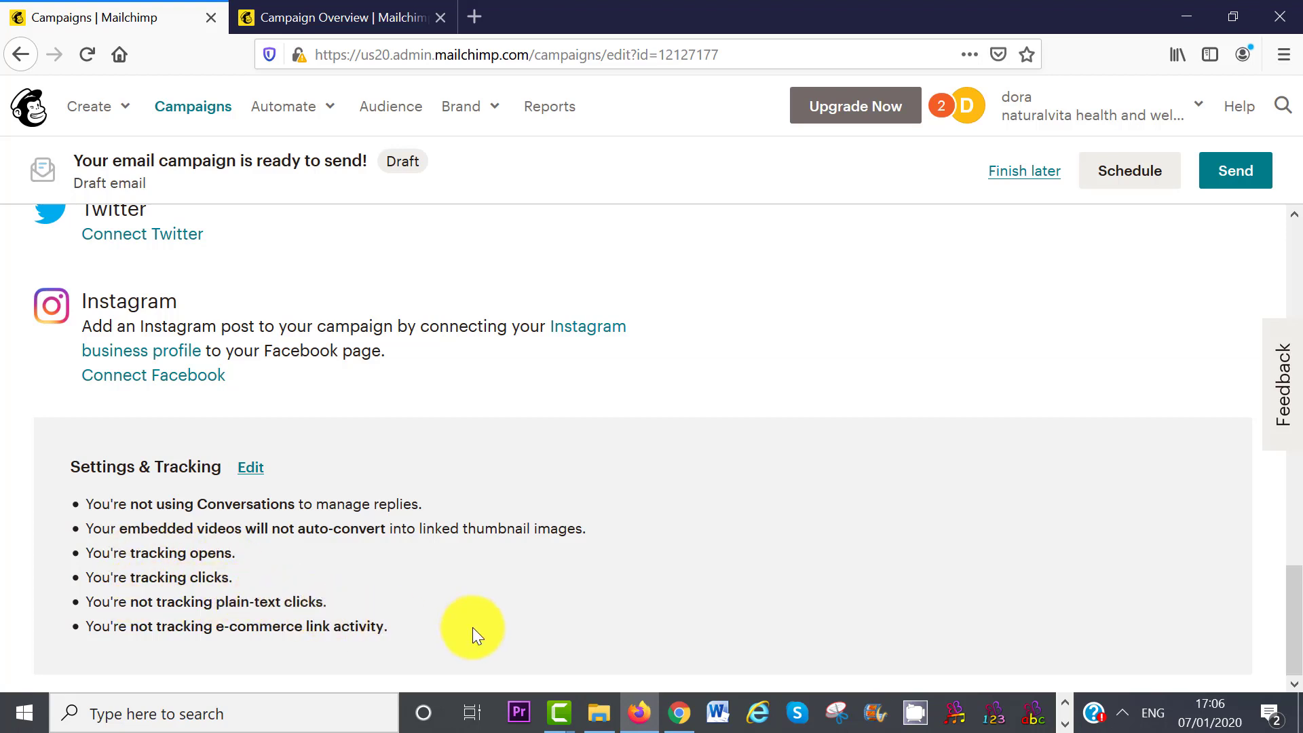
pyautogui.moveTo(1288, 616); pyautogui.dragTo(1134, 177)
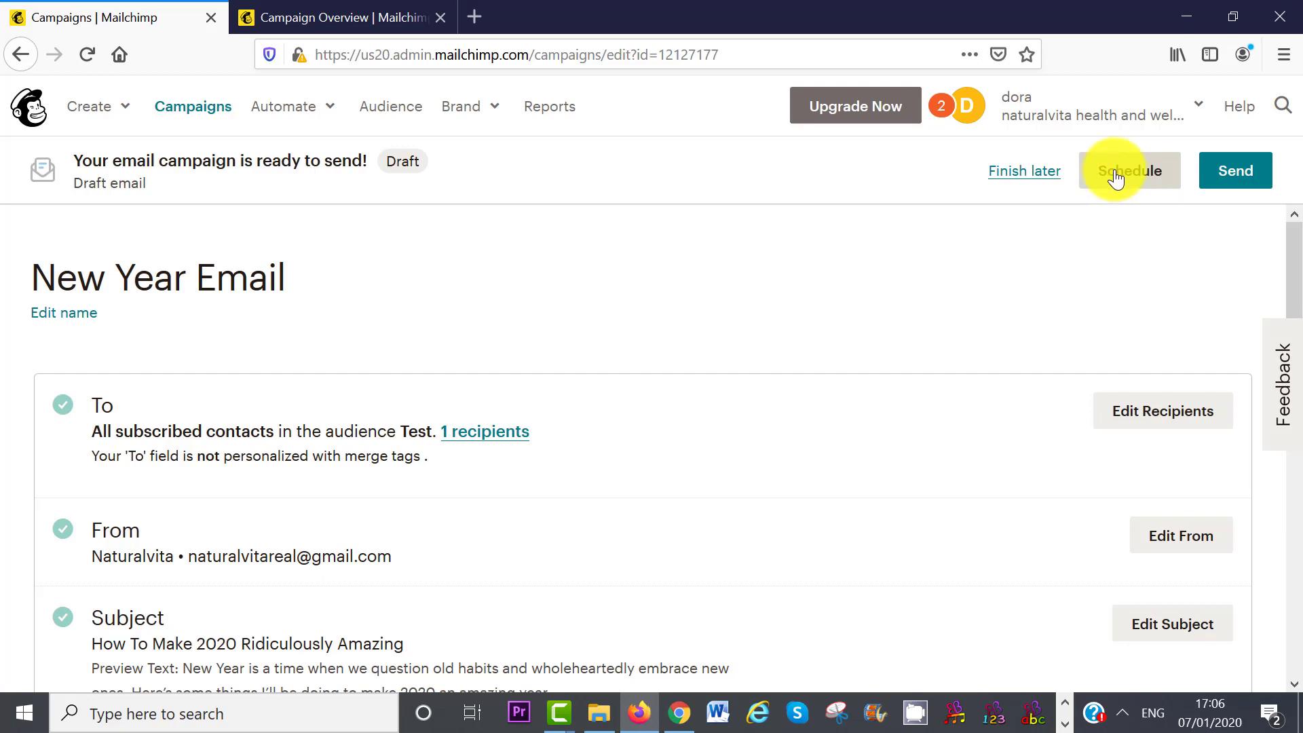
# - Start sending the New Year Email to the Test audience's 1 subscriber
pyautogui.click(1245, 173)
pyautogui.moveTo(844, 282); pyautogui.dragTo(841, 370)
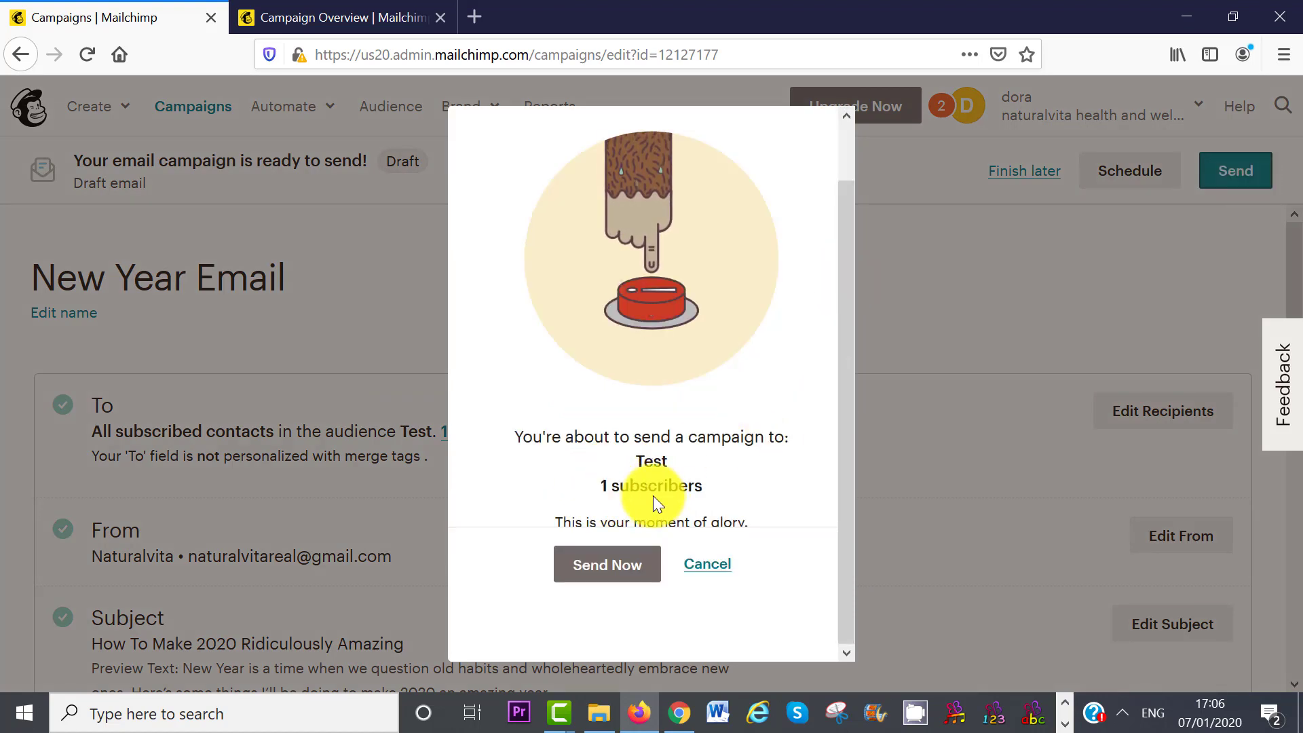
# - Send the campaign now and open the received 'How To Make 2020 Ridiculously Amazing' email in Yahoo Mail
pyautogui.click(599, 574)
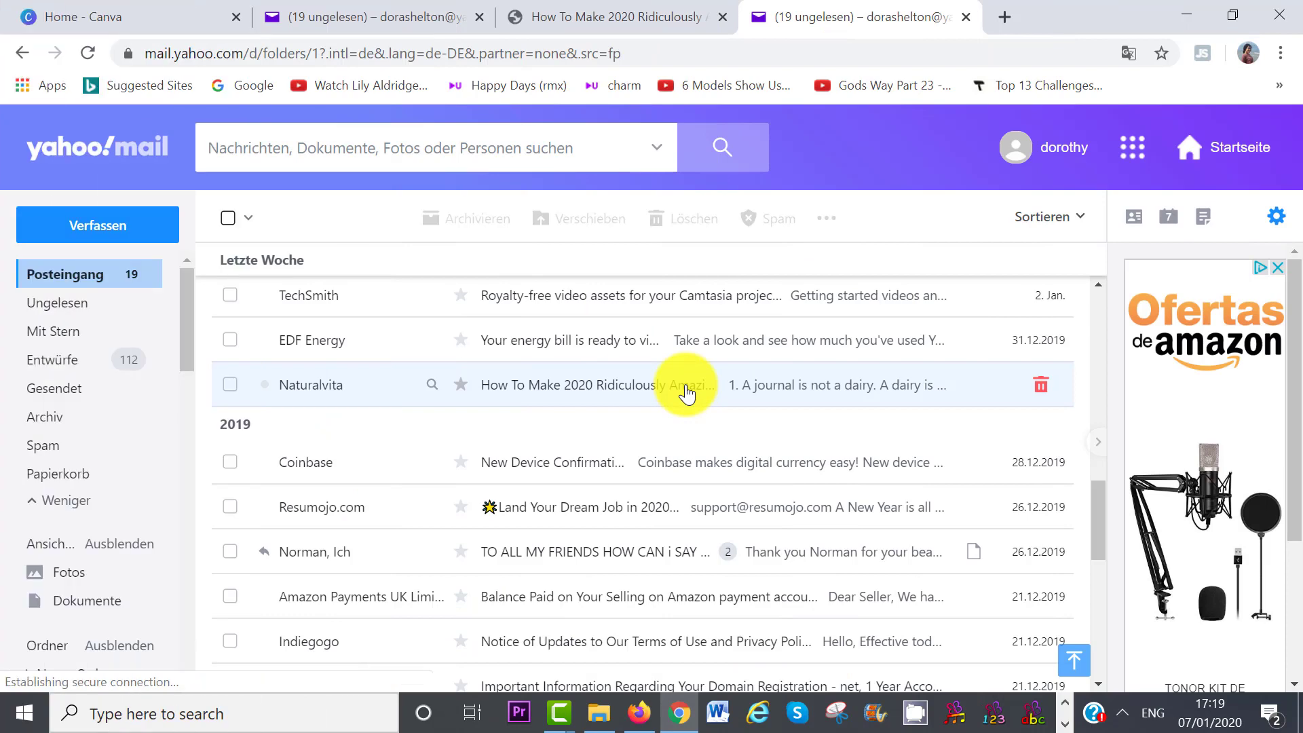
pyautogui.click(683, 386)
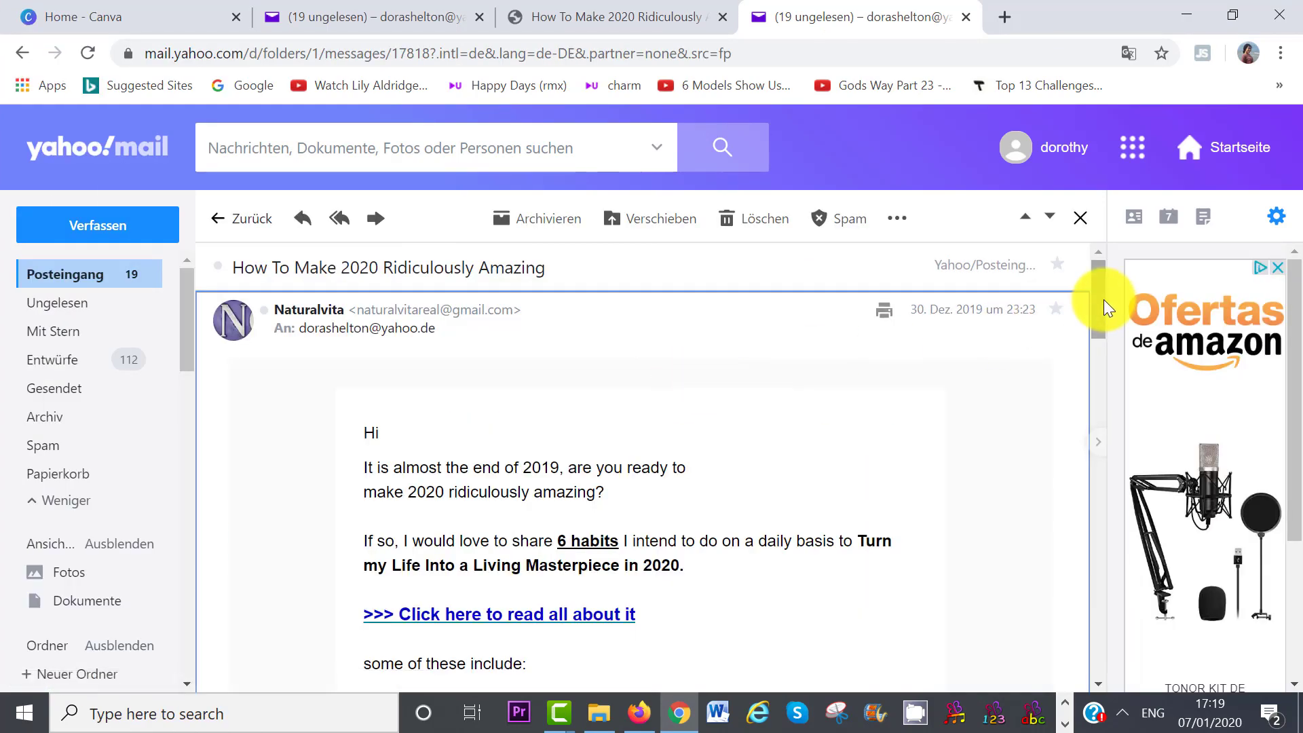
# - Scroll the received email to read its 'It is almost the end of 2019' opening and read-more link
pyautogui.moveTo(1103, 299); pyautogui.dragTo(1104, 421)
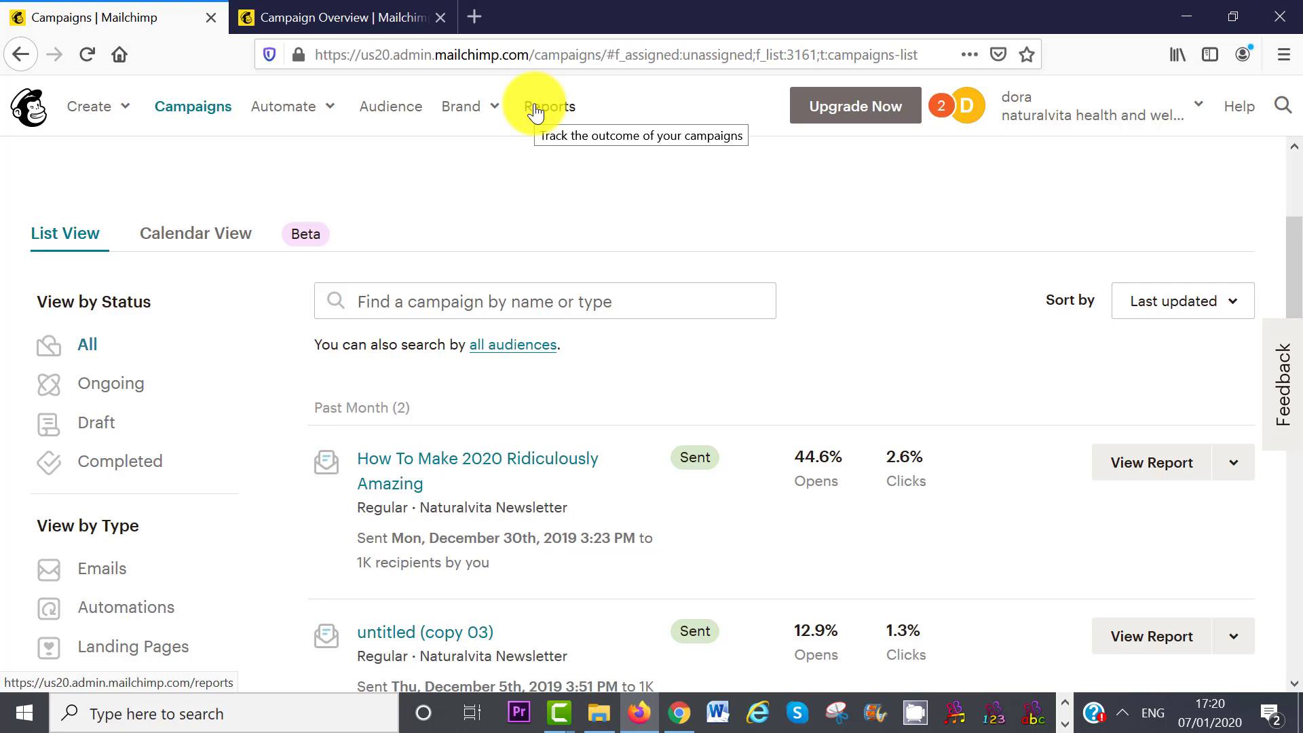
# - Open the 'How To Make 2020 Ridiculously Amazing' report: 1,772 recipients, 786 opens, 46 clicks
pyautogui.click(535, 111)
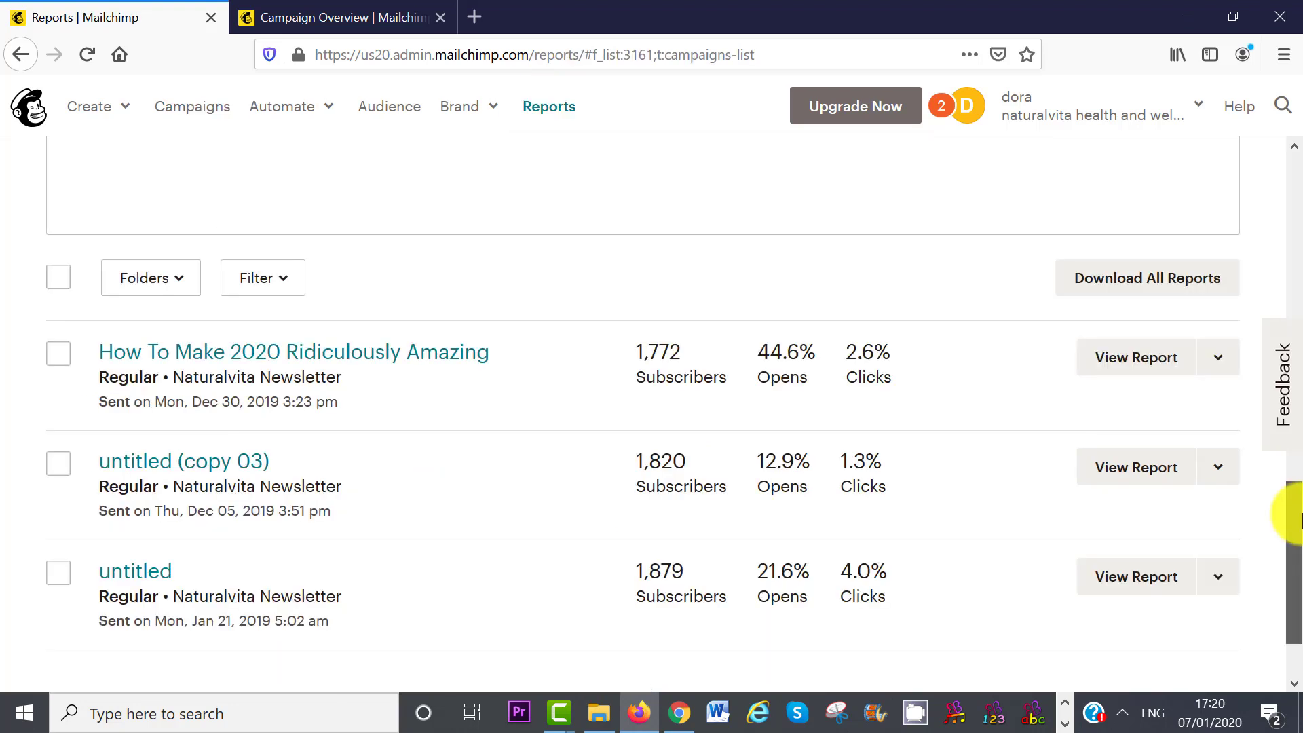
pyautogui.moveTo(1301, 514); pyautogui.dragTo(1296, 543)
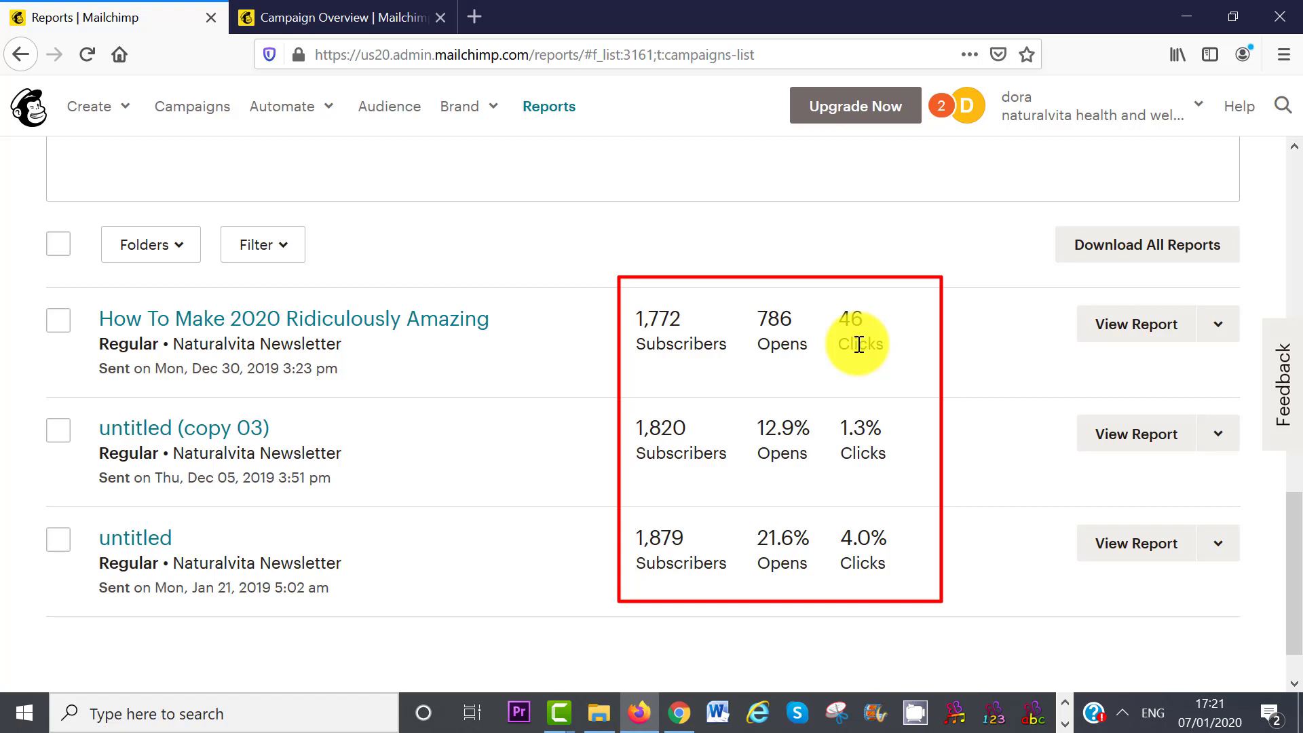
pyautogui.click(1136, 325)
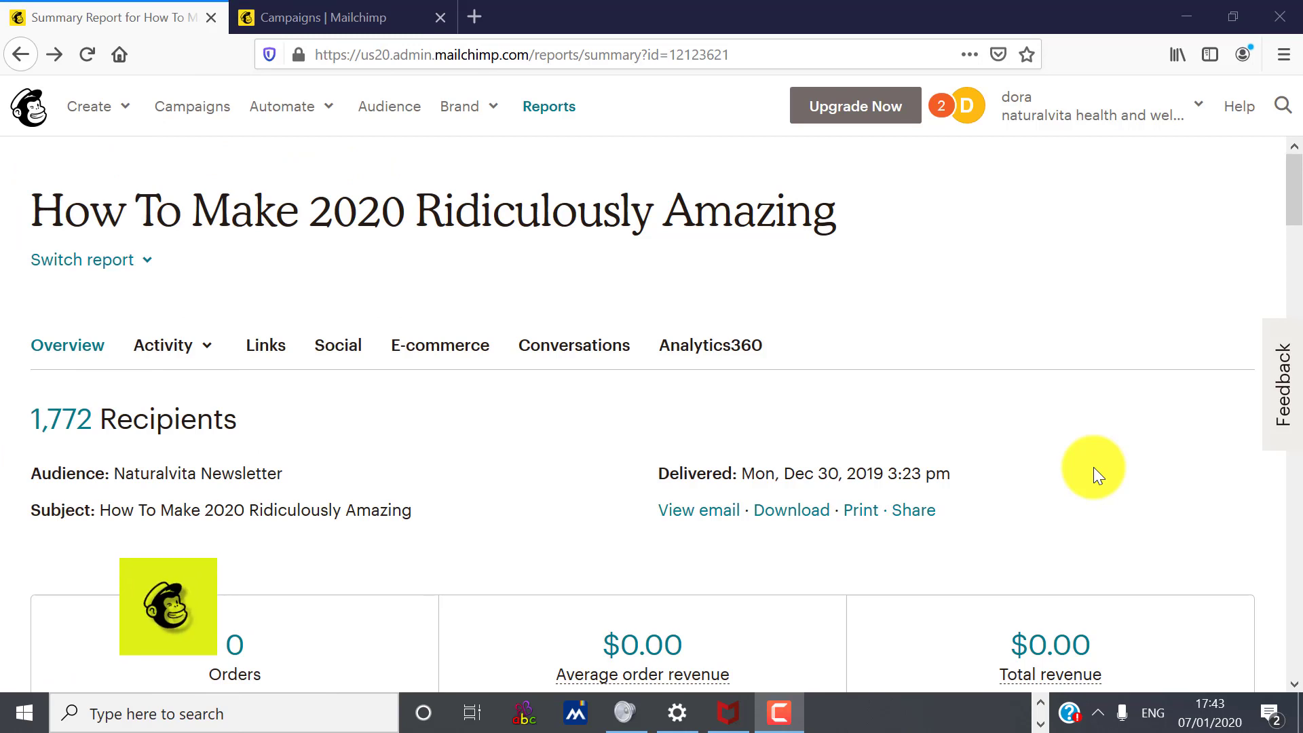
# - Start a new automated welcome email campaign from the campaigns list
pyautogui.click(189, 107)
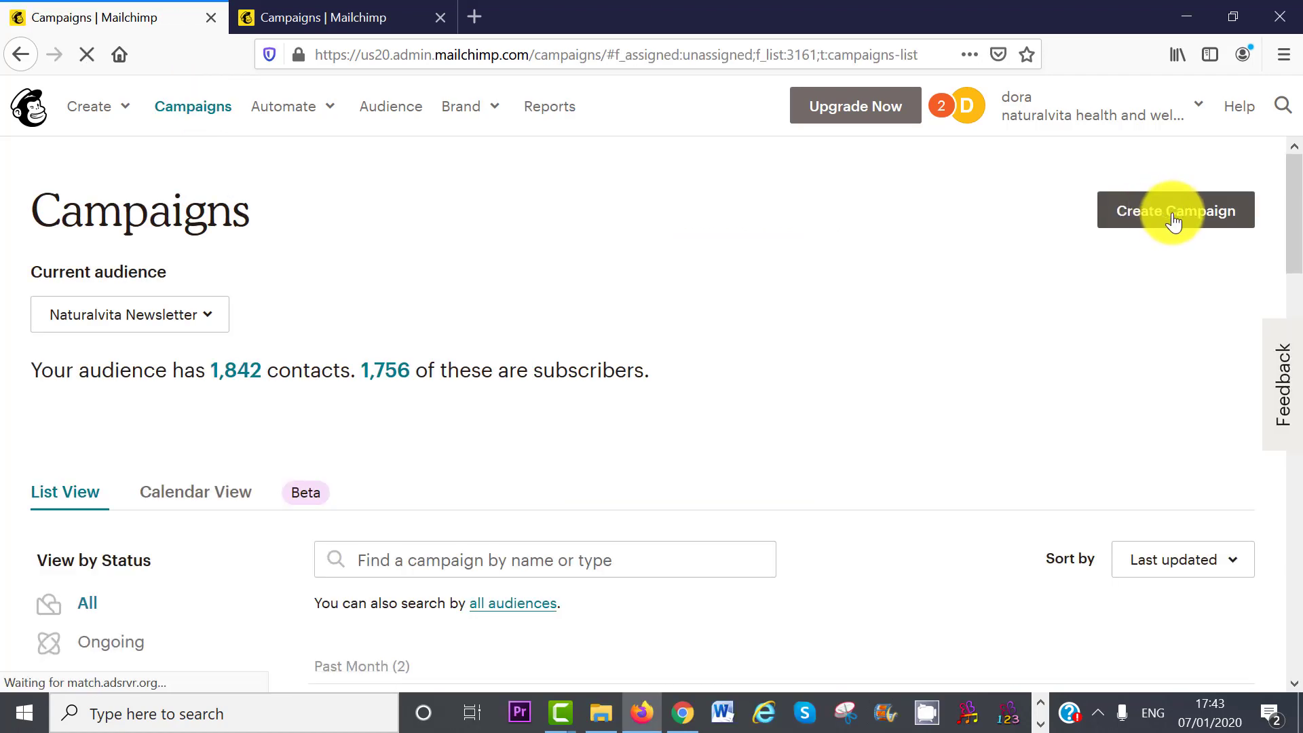
pyautogui.click(1173, 217)
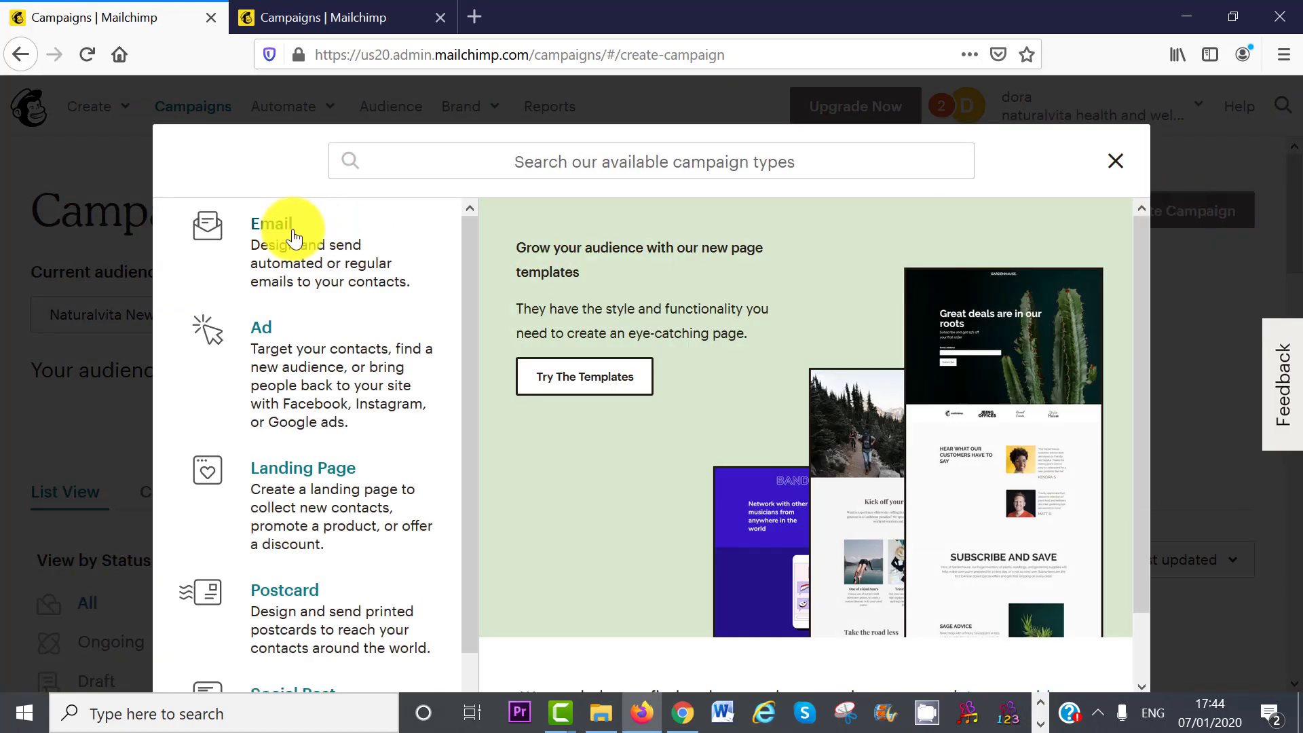
pyautogui.click(293, 253)
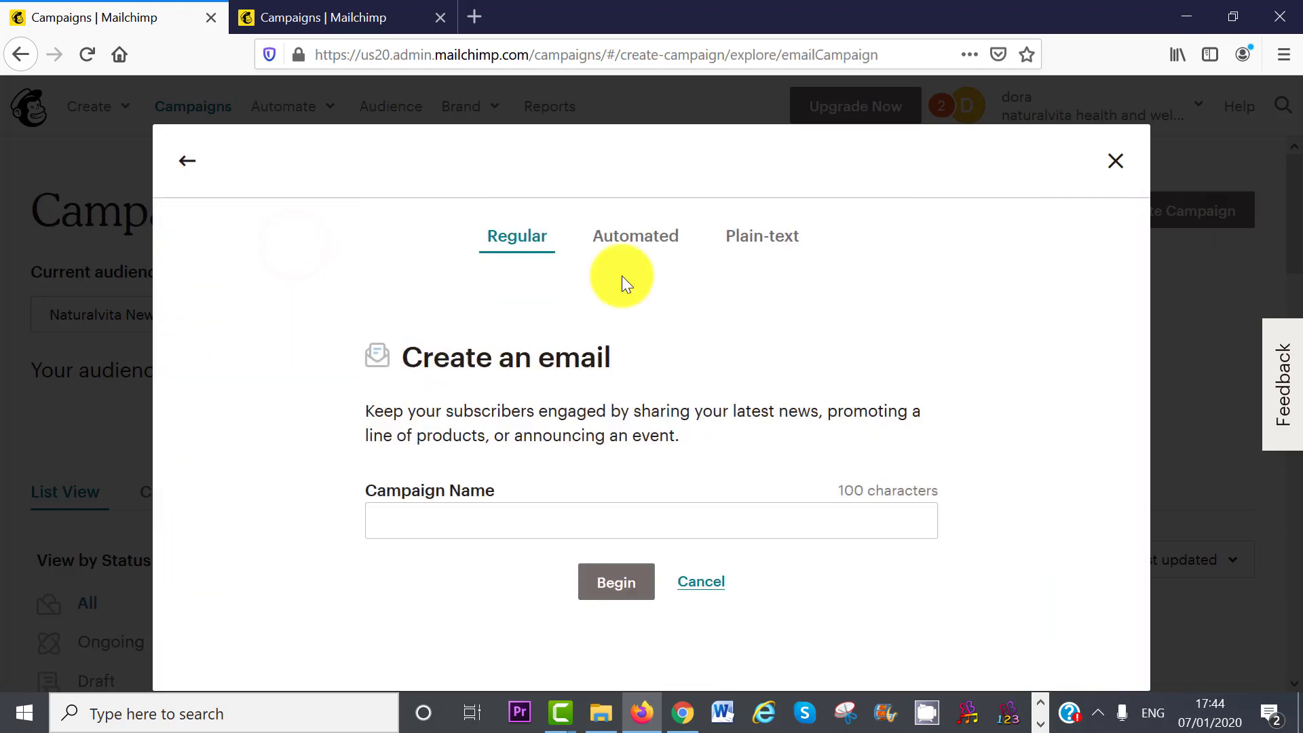
pyautogui.click(652, 252)
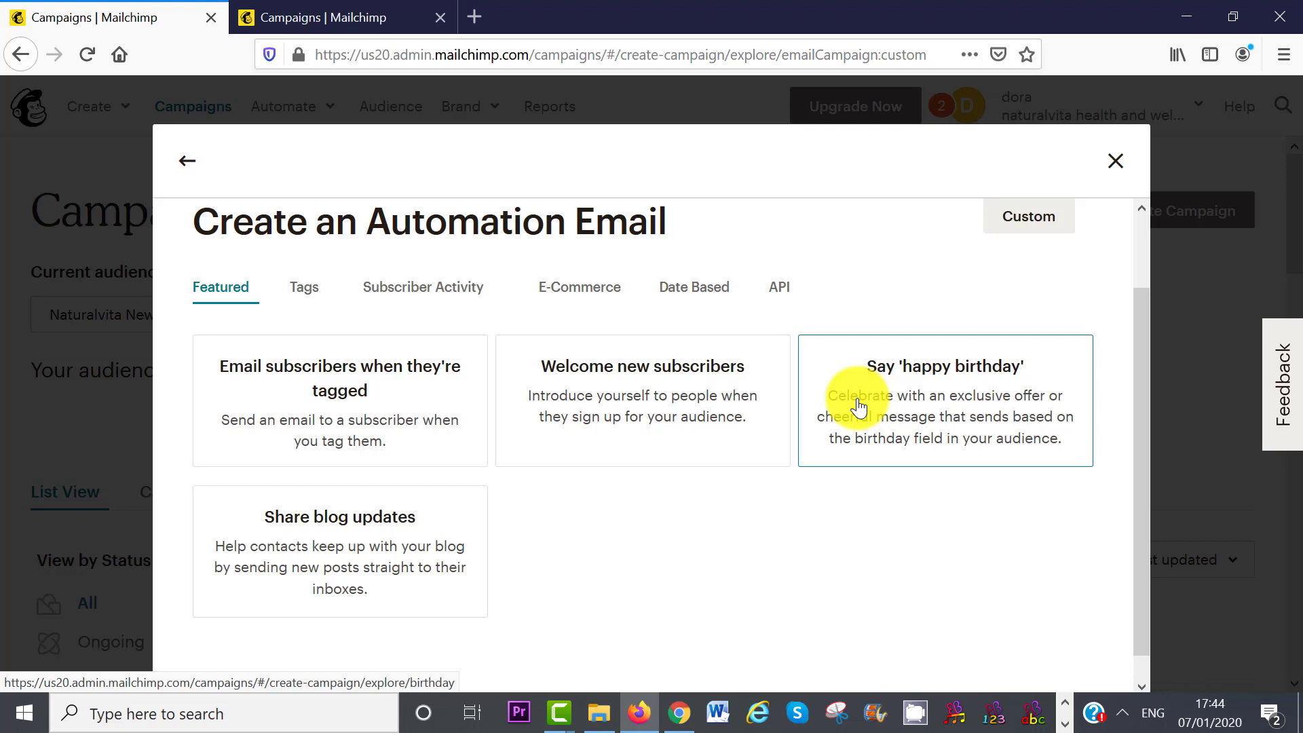
pyautogui.click(636, 383)
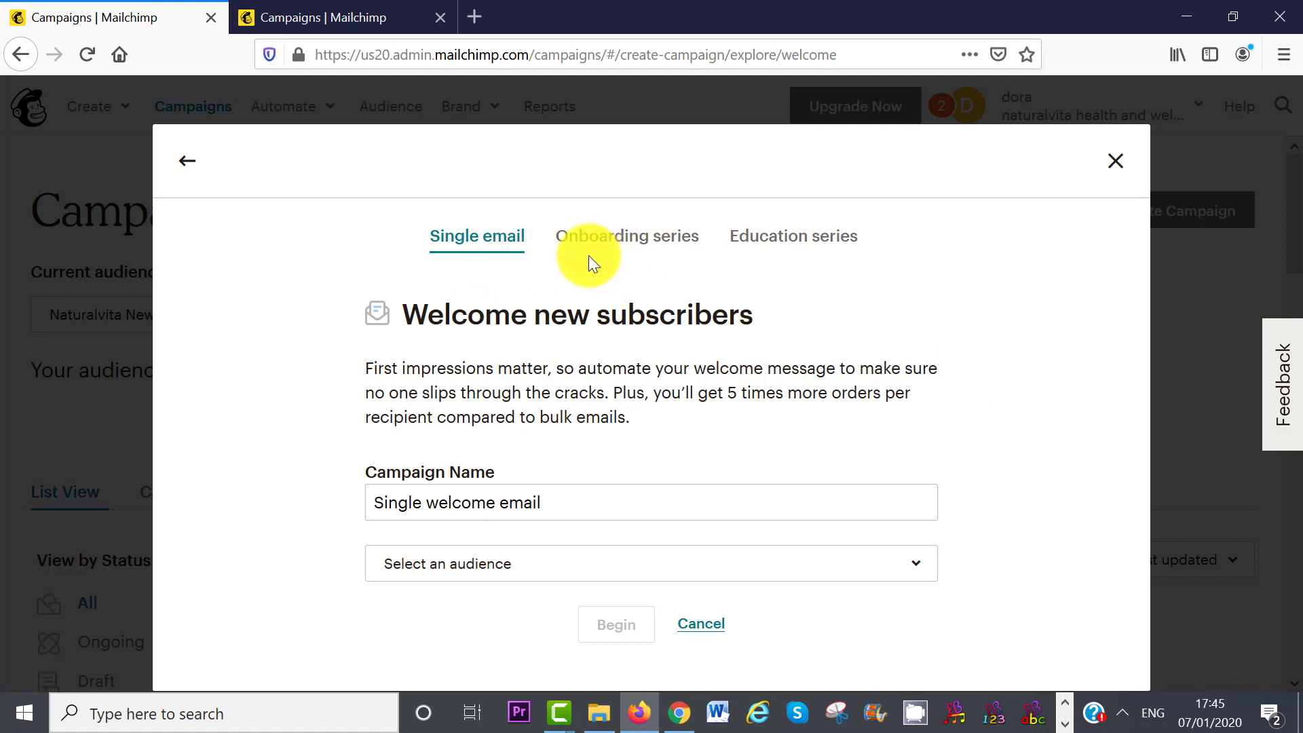
# - Choose the Onboarding series for the Test audience and begin building it
pyautogui.click(640, 241)
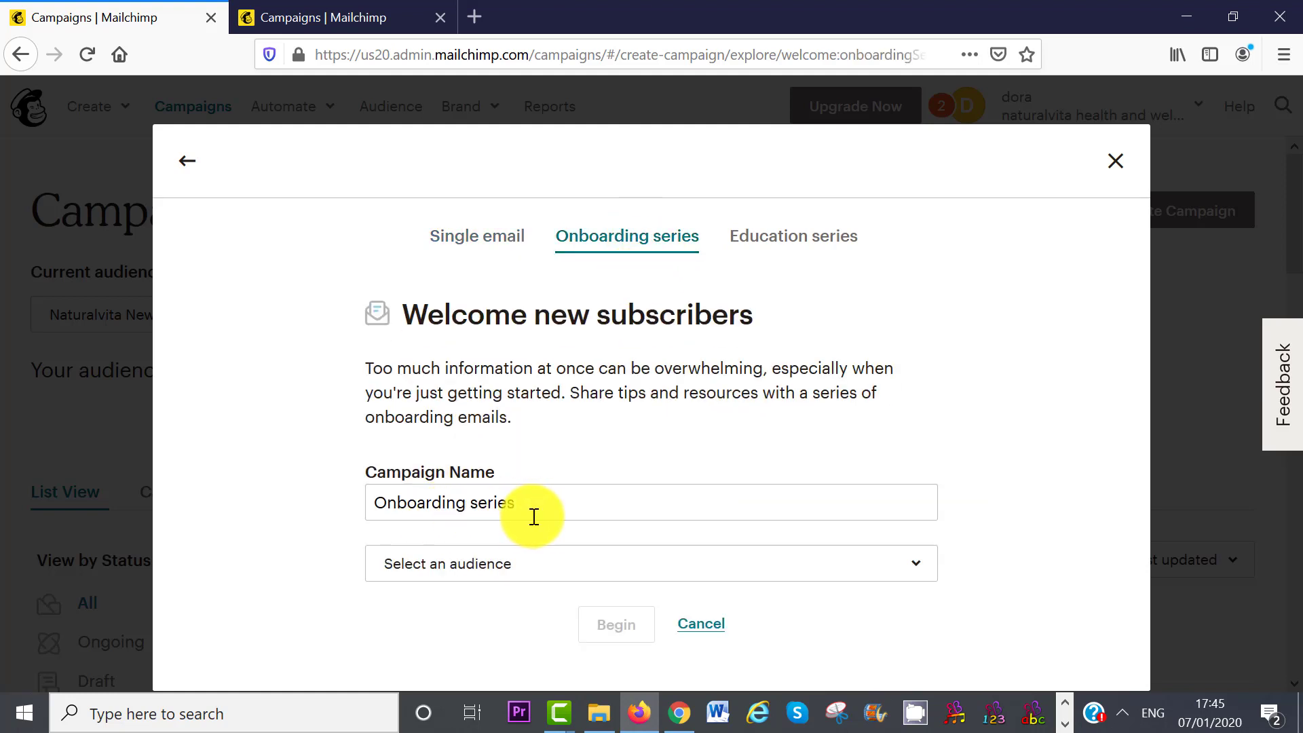
pyautogui.click(588, 563)
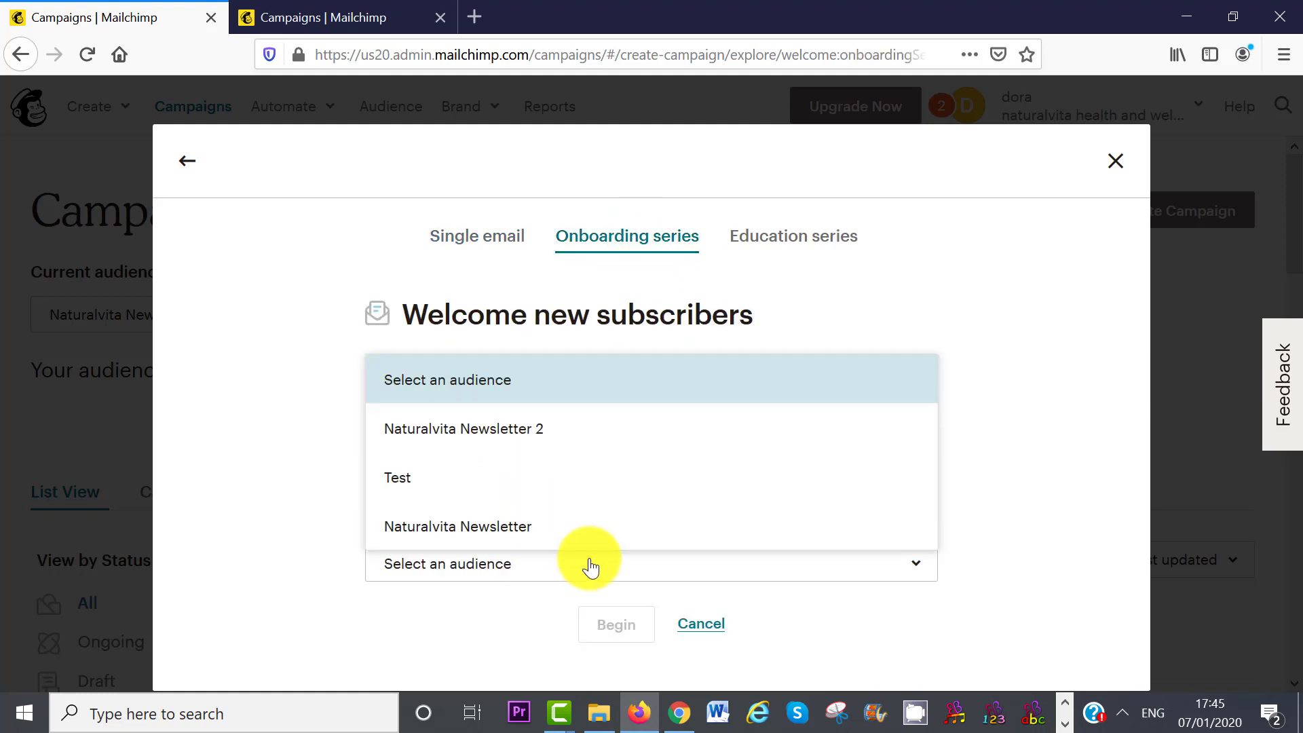
pyautogui.click(503, 488)
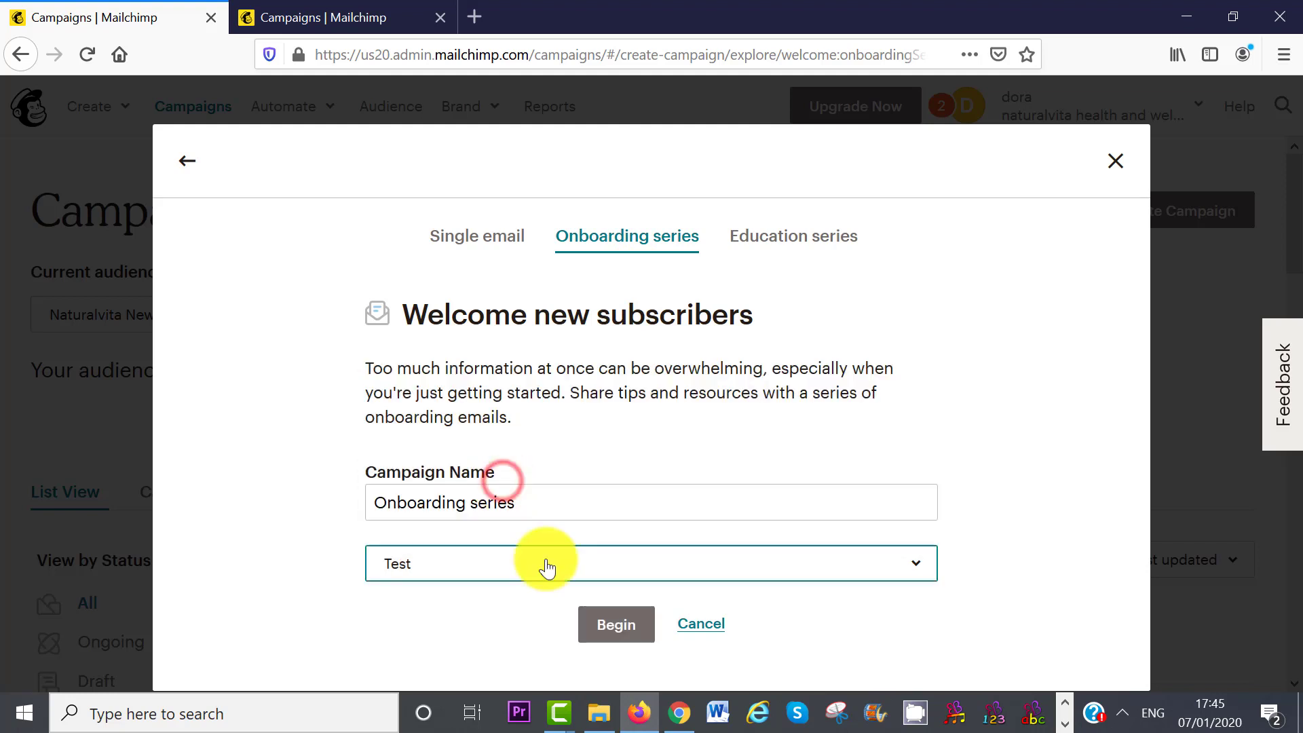
pyautogui.click(597, 623)
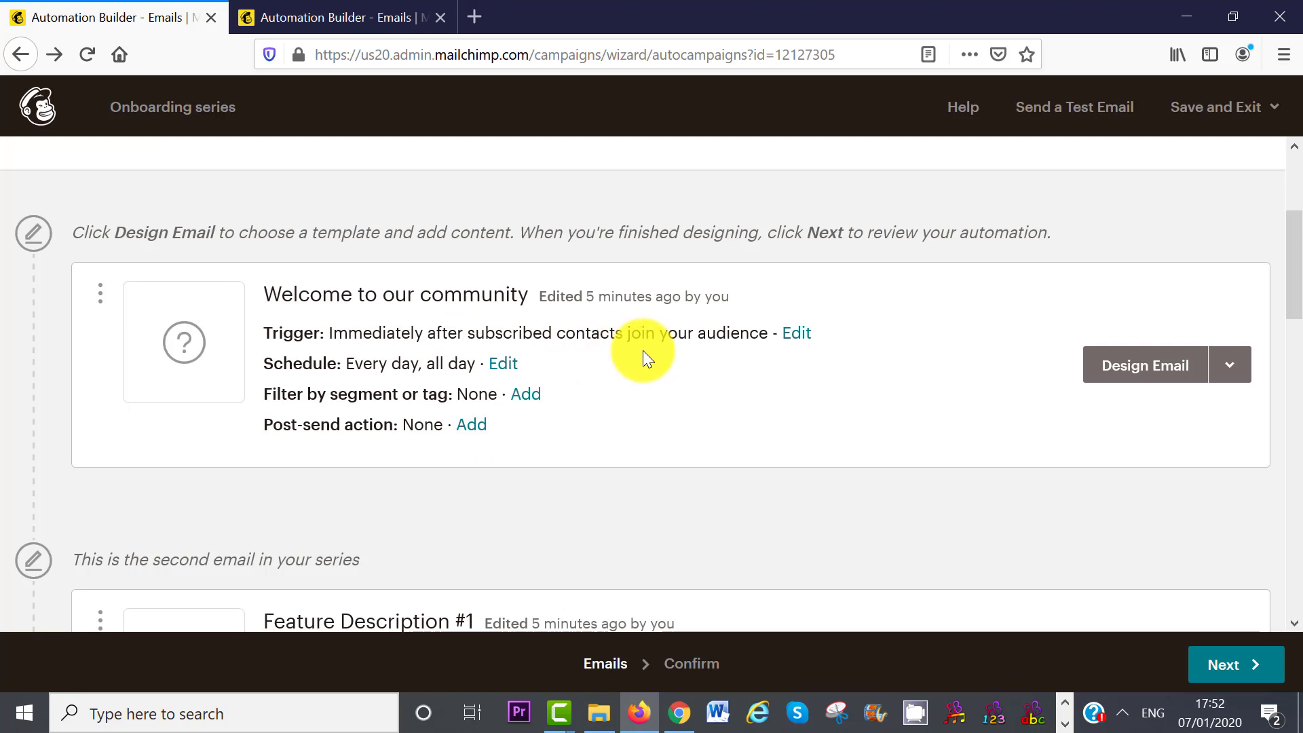
# - Keep Email 1's delay at immediately, also trigger it for imported subscribers, and start its design
pyautogui.click(800, 333)
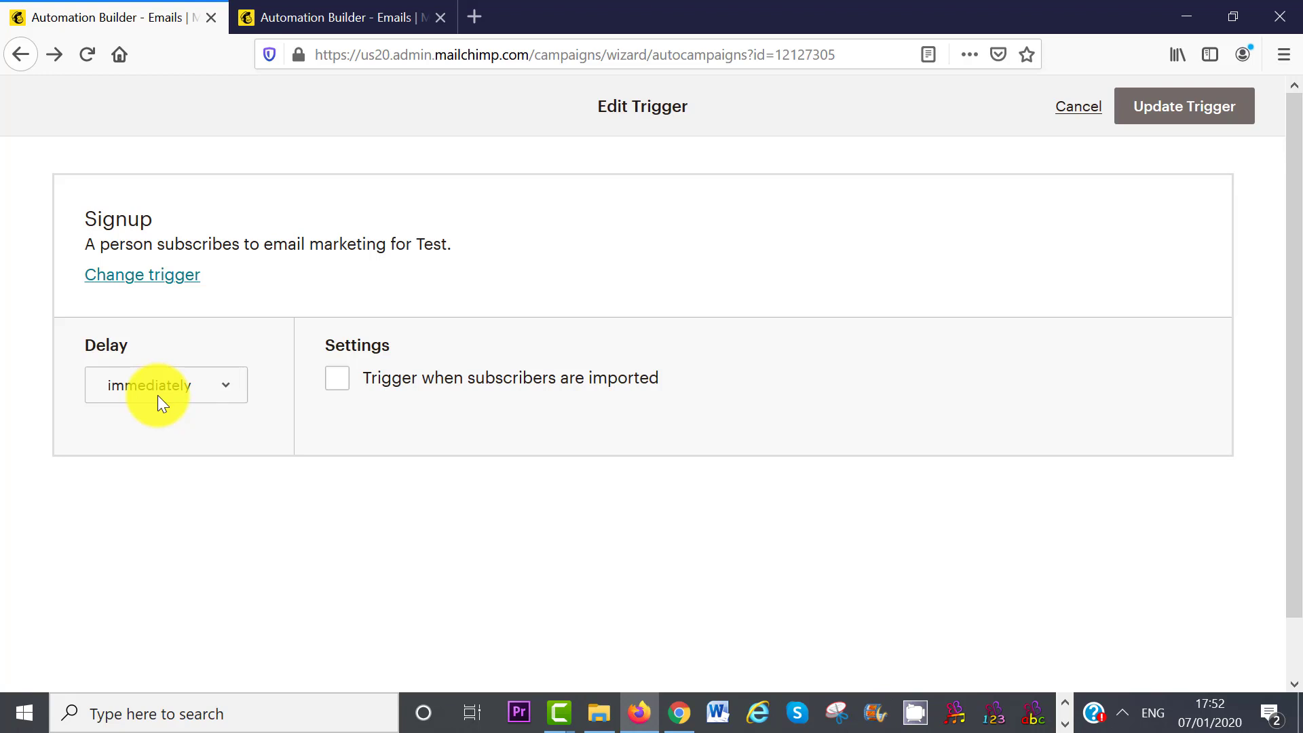
pyautogui.click(227, 393)
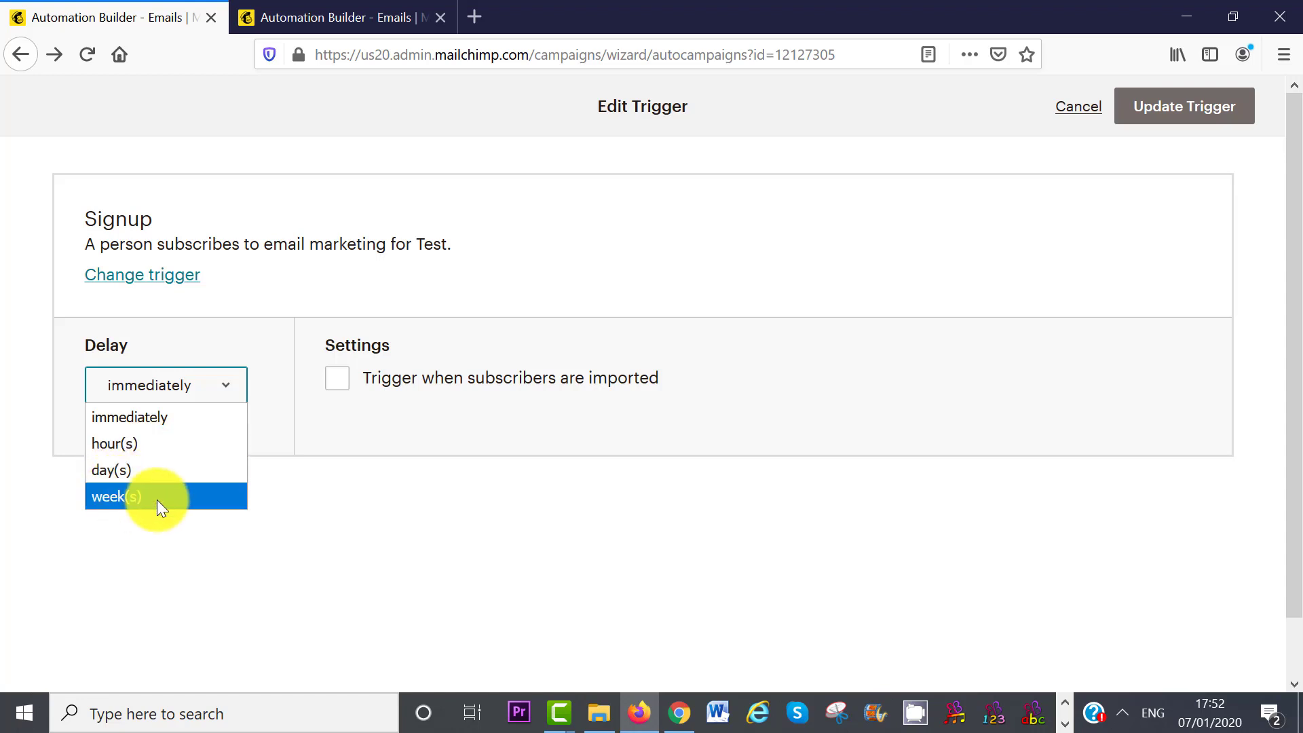
pyautogui.click(571, 401)
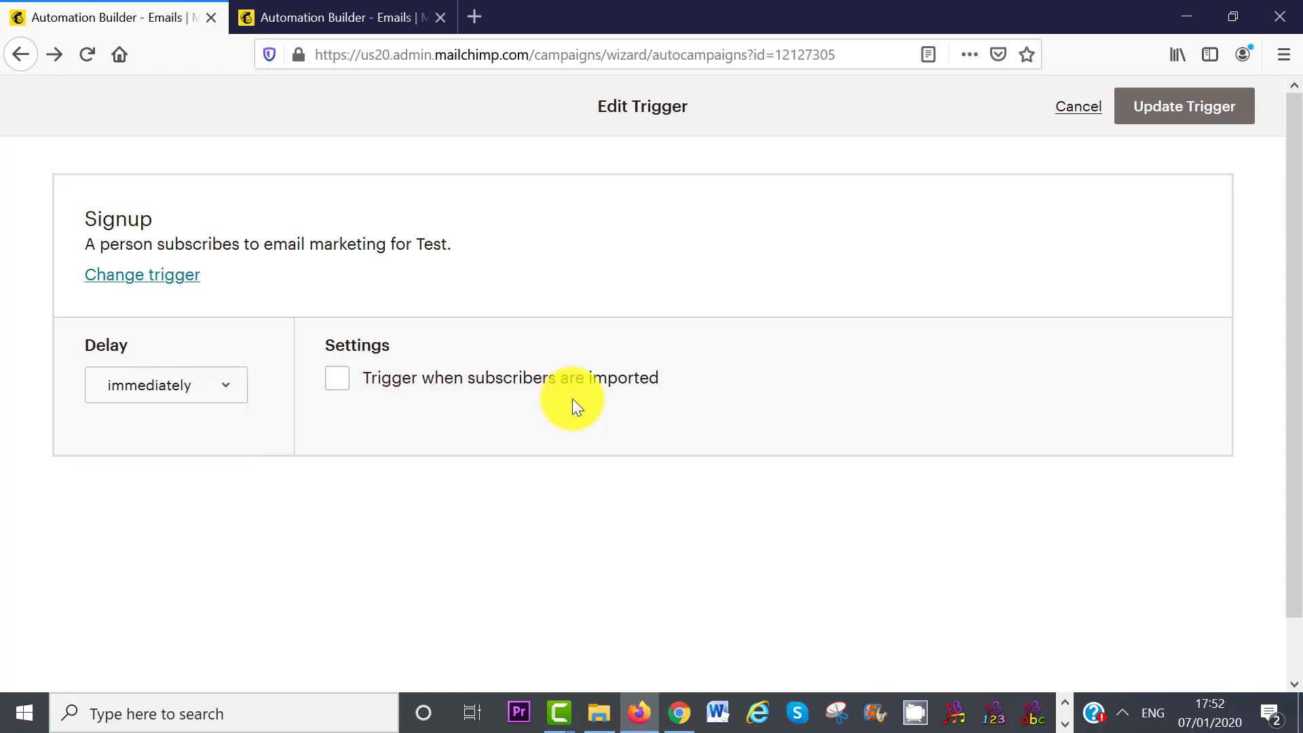
pyautogui.click(339, 379)
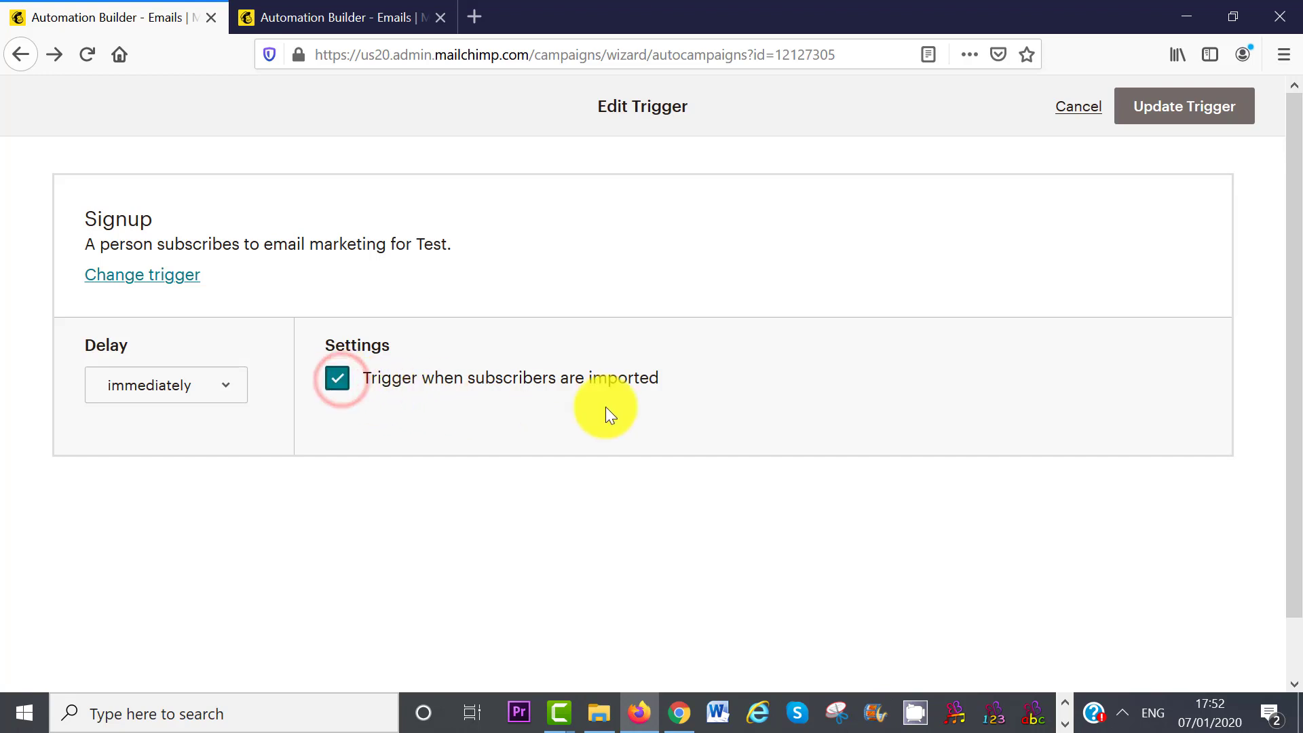
pyautogui.click(1169, 124)
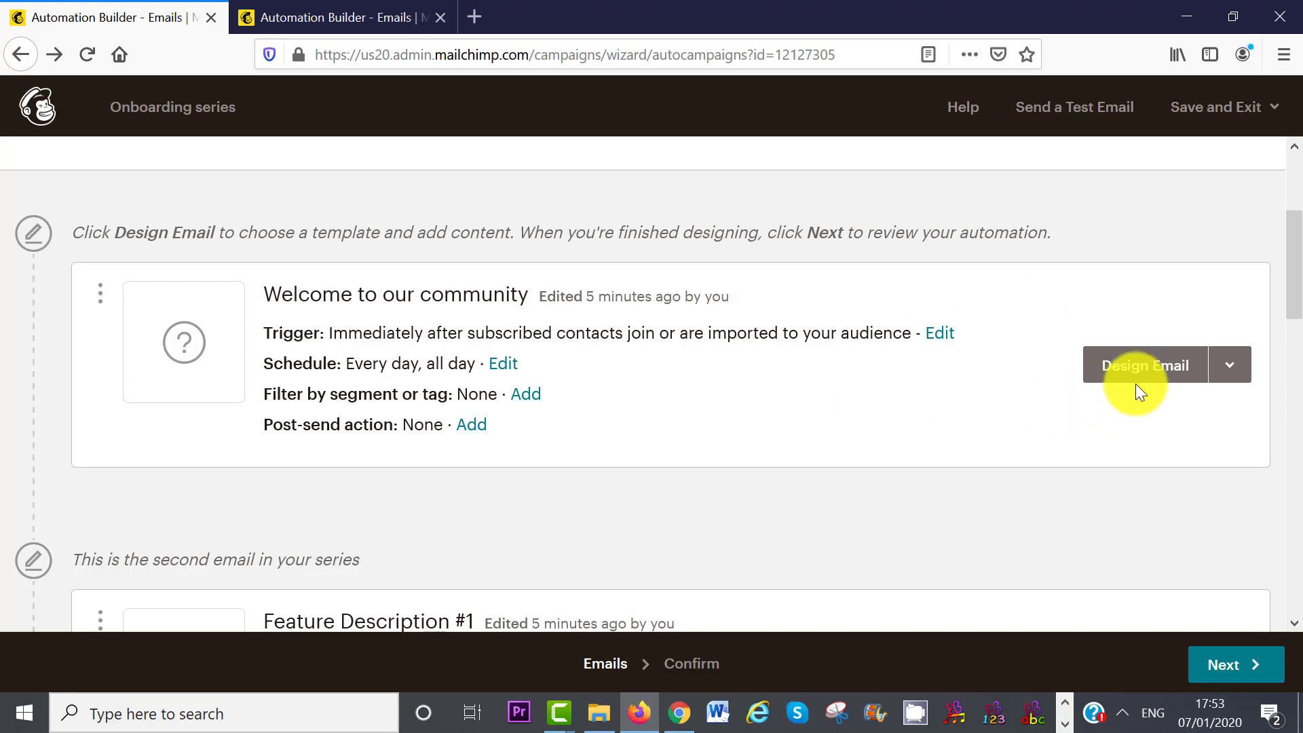
pyautogui.click(1140, 377)
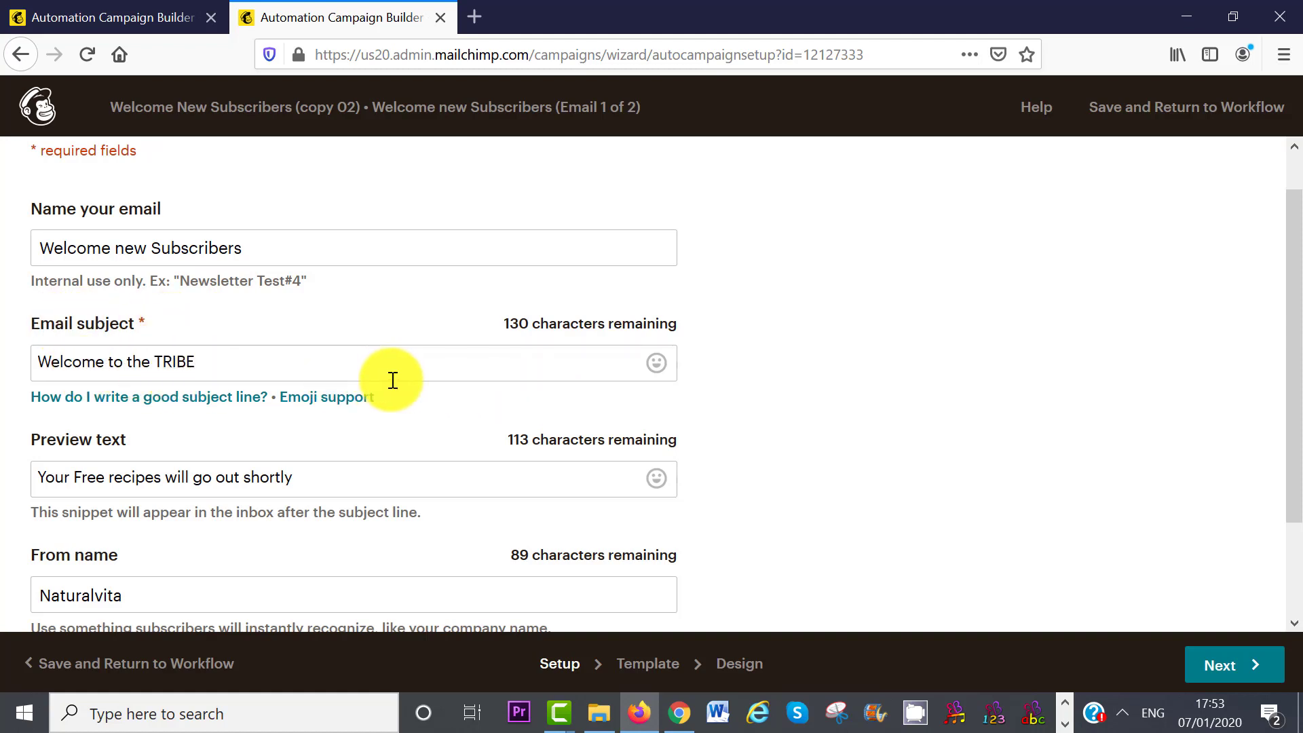
# - Review the first welcome email's setup and design, then save it and return to the Automation Builder
pyautogui.moveTo(1289, 289); pyautogui.dragTo(1284, 334)
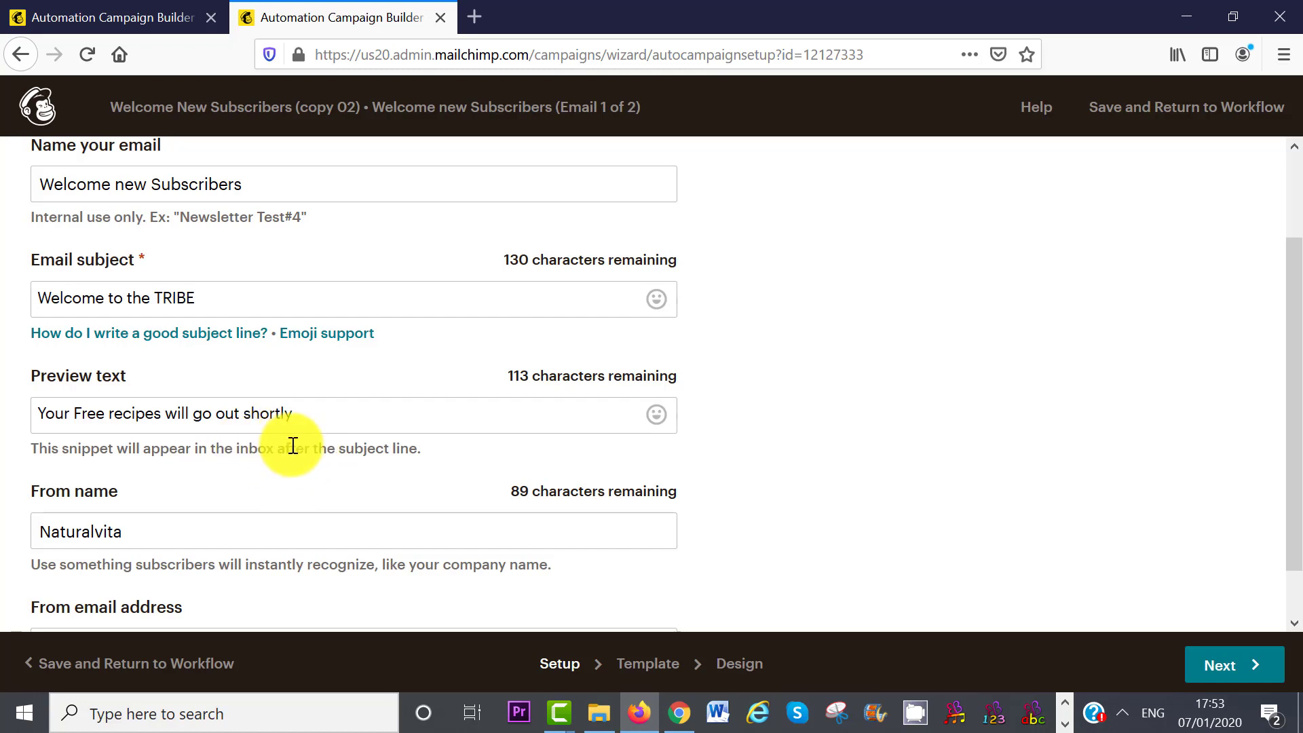
pyautogui.moveTo(1289, 364); pyautogui.dragTo(1298, 444)
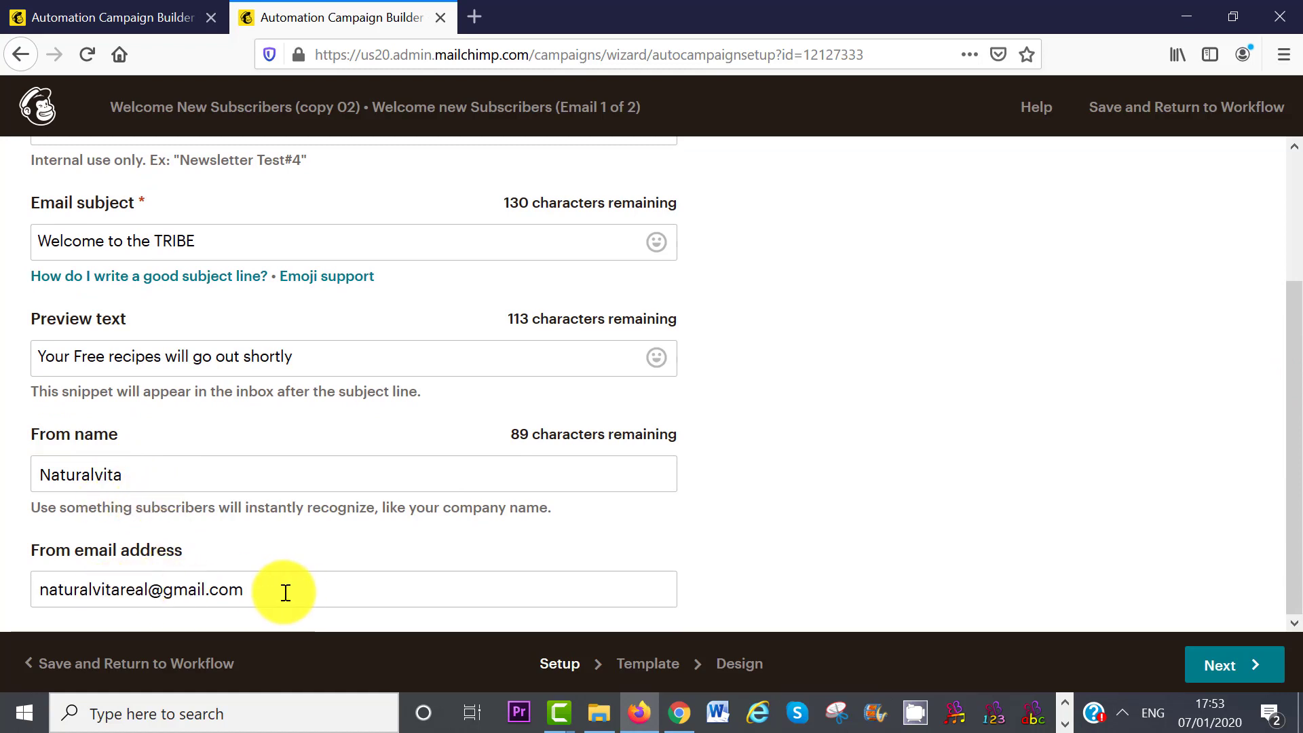
pyautogui.click(1243, 663)
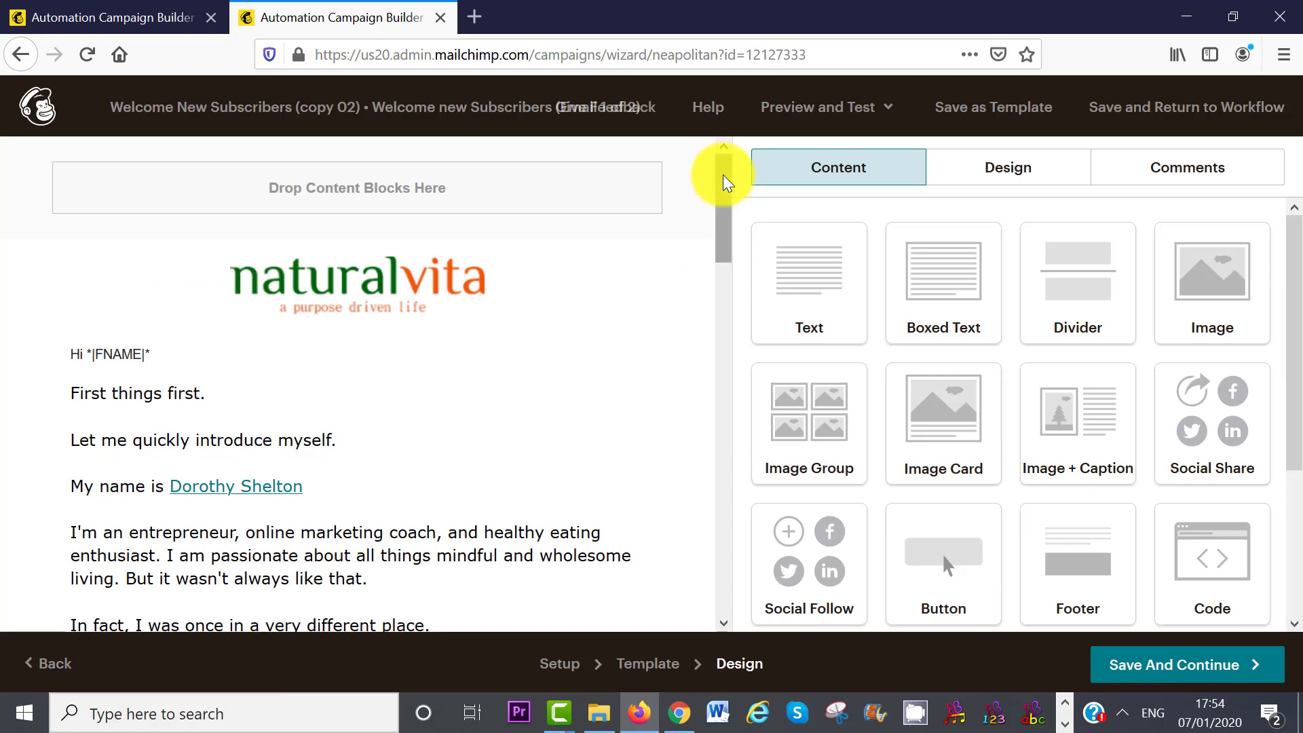
pyautogui.click(722, 177)
pyautogui.moveTo(722, 177)
pyautogui.mouseDown()
pyautogui.moveTo(723, 369)
pyautogui.moveTo(730, 171)
pyautogui.moveTo(730, 188)
pyautogui.mouseUp()
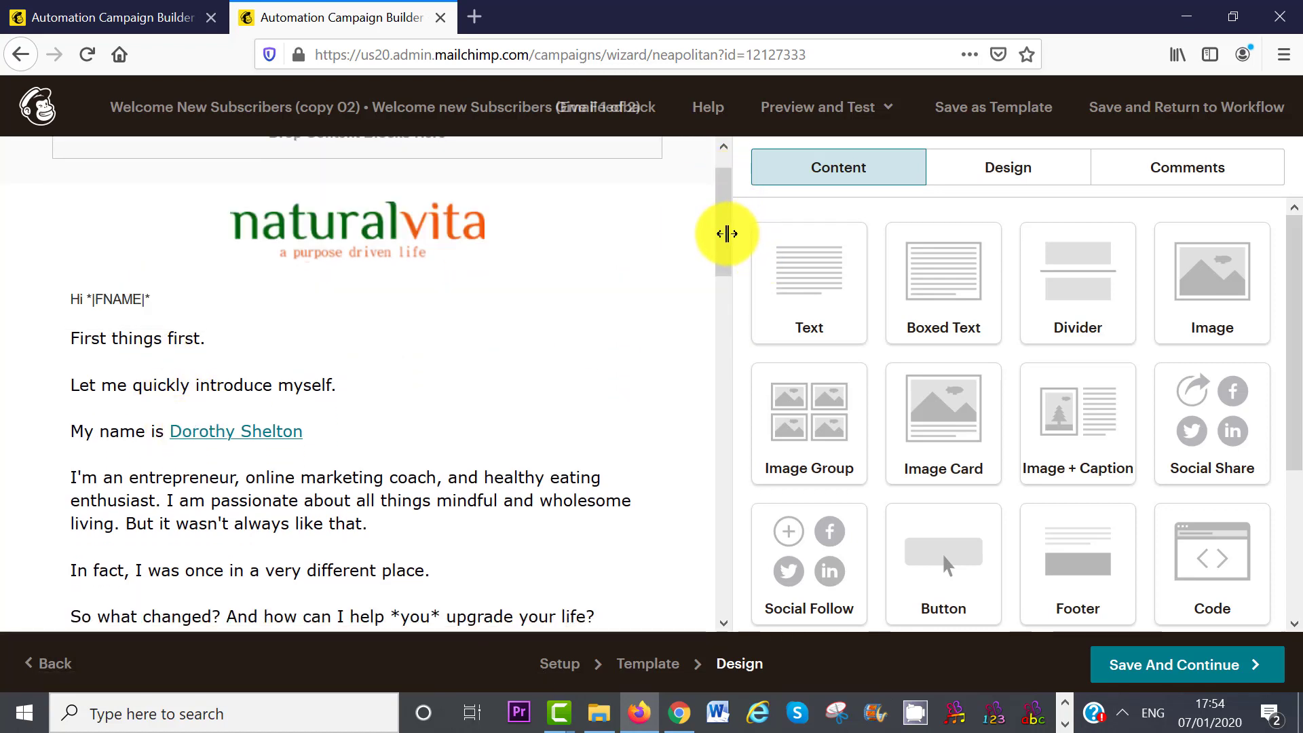
pyautogui.moveTo(726, 237); pyautogui.dragTo(724, 392)
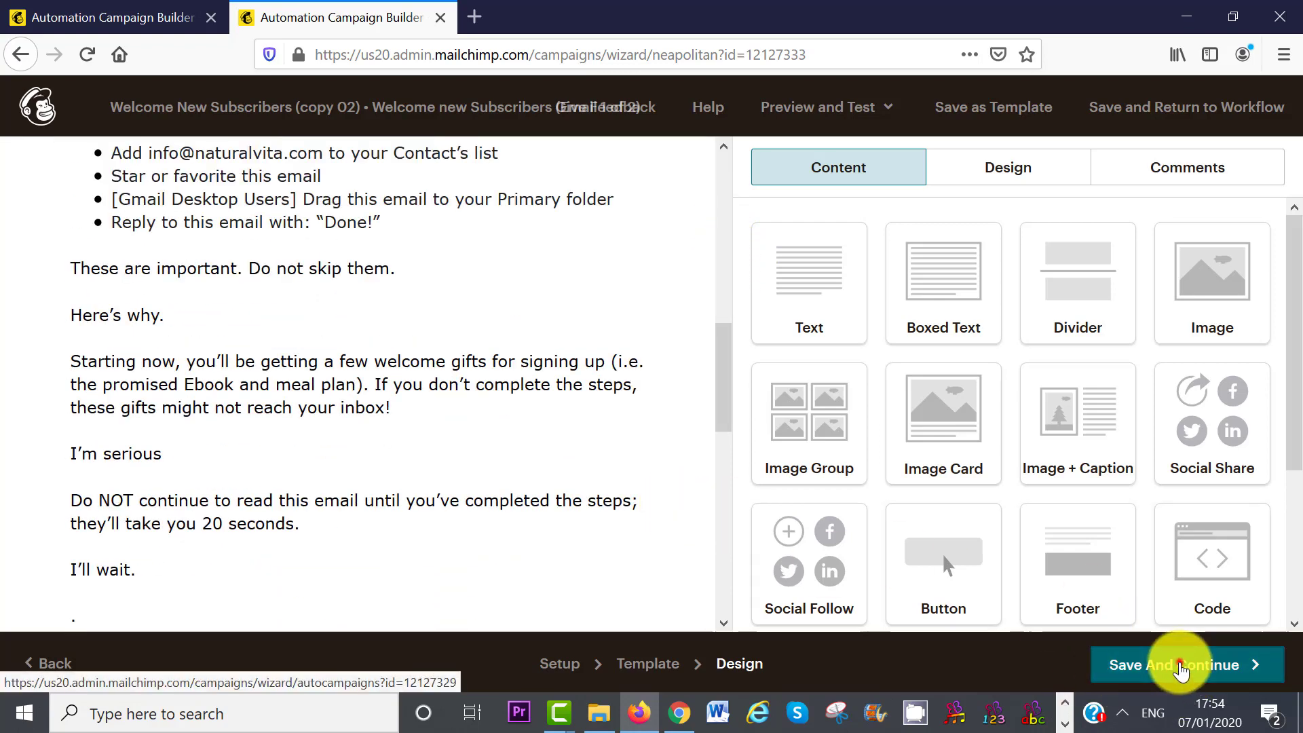
pyautogui.click(1179, 667)
pyautogui.moveTo(1289, 283); pyautogui.dragTo(1298, 369)
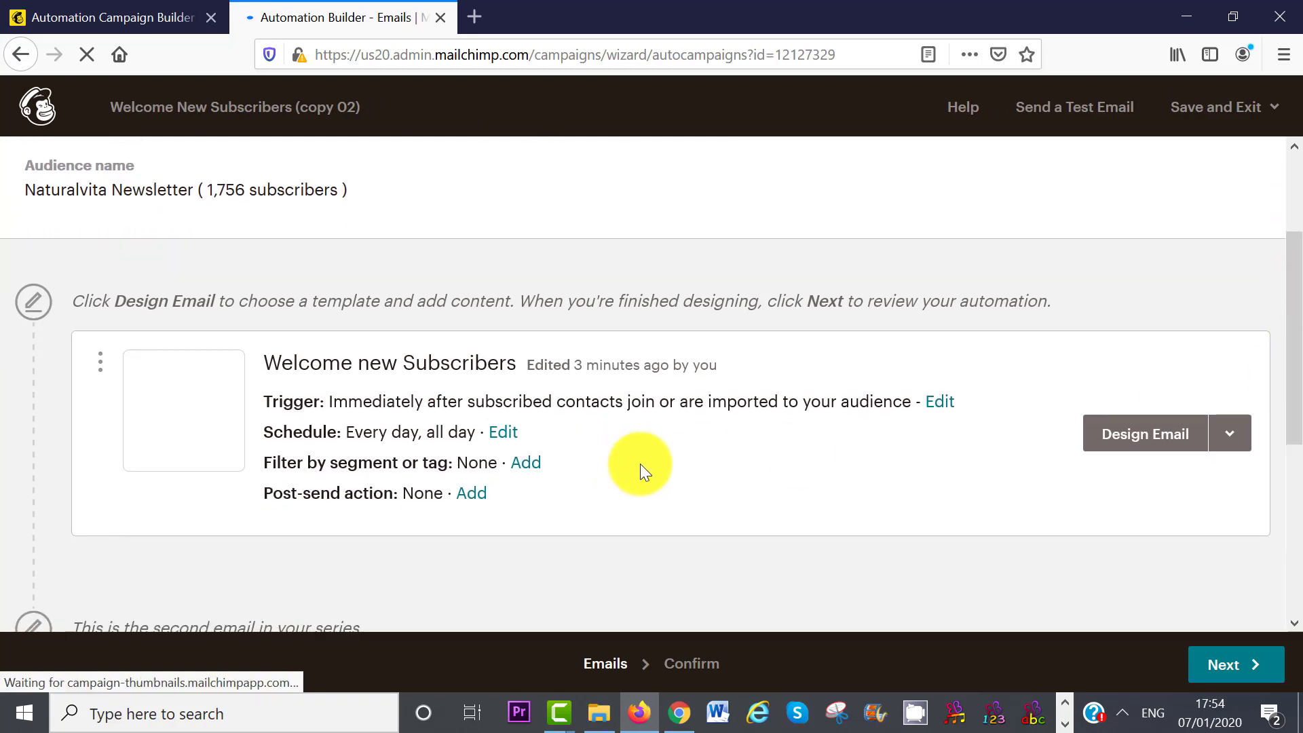
# - Check the Free Gift email's recipe image block and save it, sending 1 hour after the previous email
pyautogui.moveTo(1291, 340); pyautogui.dragTo(1288, 495)
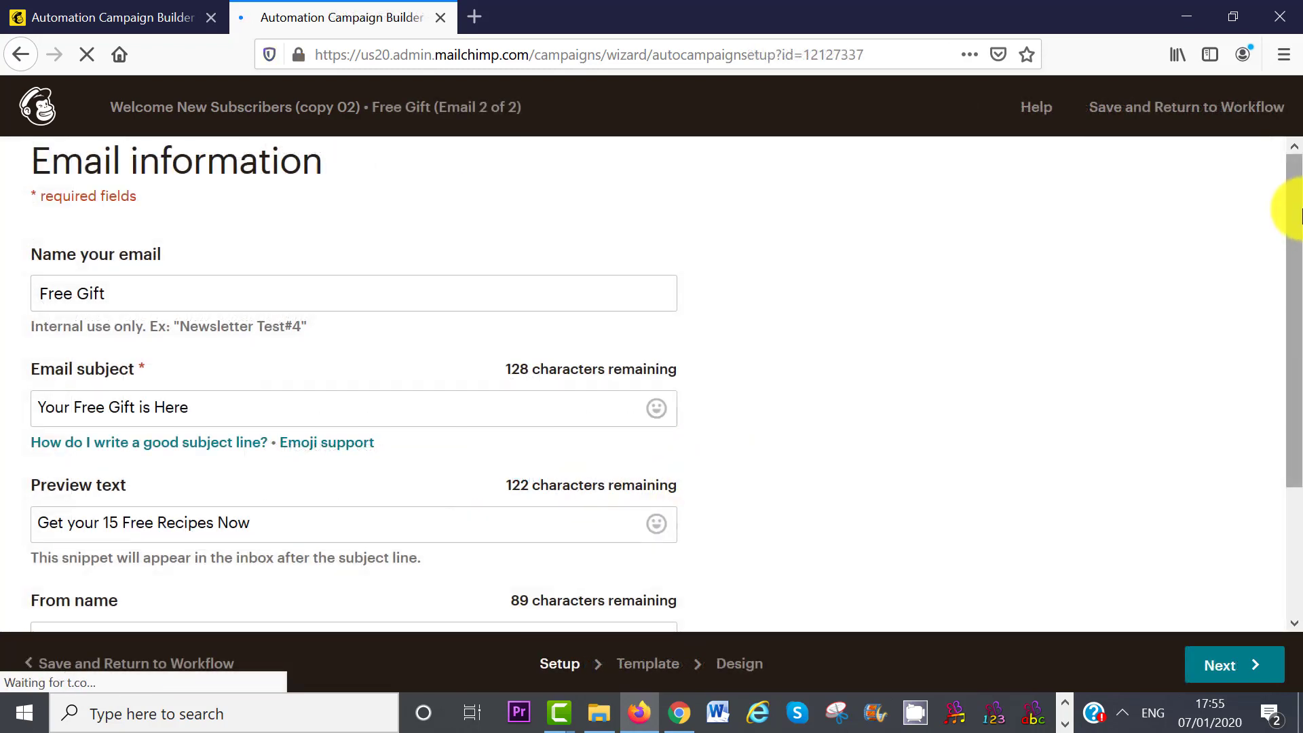
pyautogui.moveTo(1294, 218); pyautogui.dragTo(1296, 278)
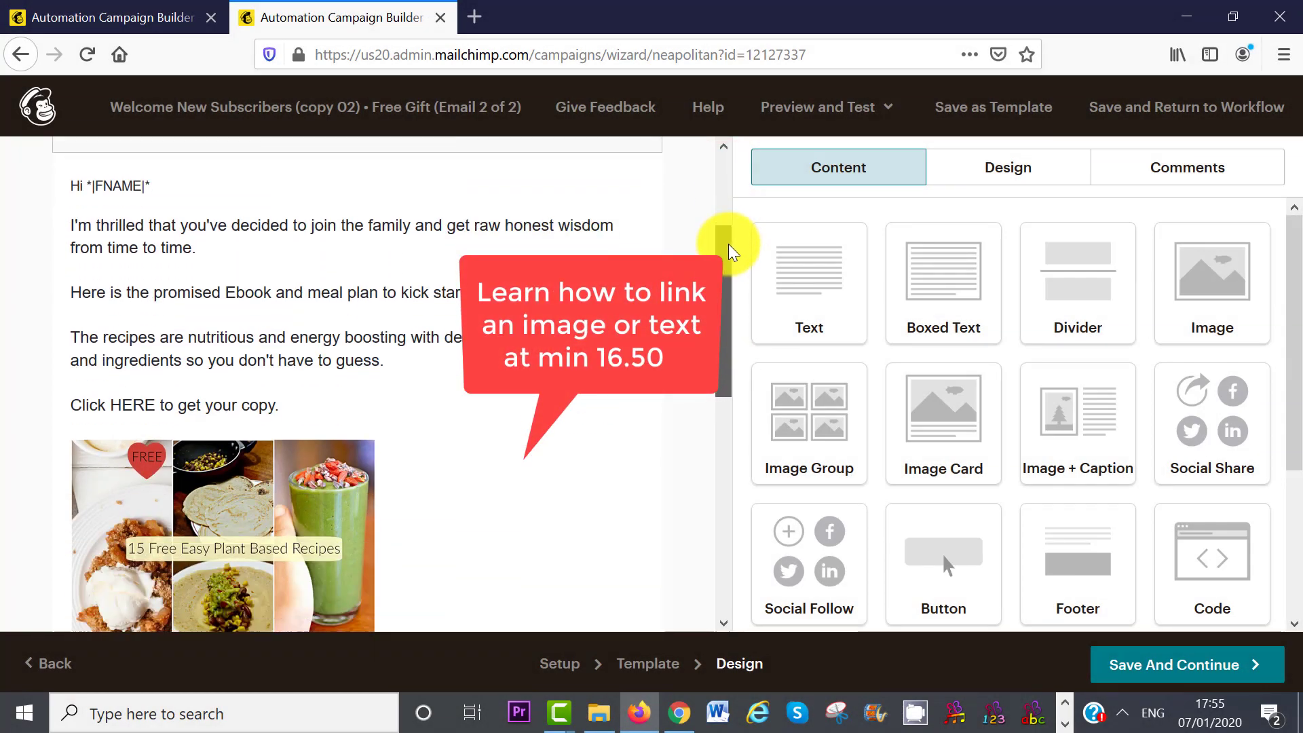
pyautogui.scroll(-2, 730, 251)
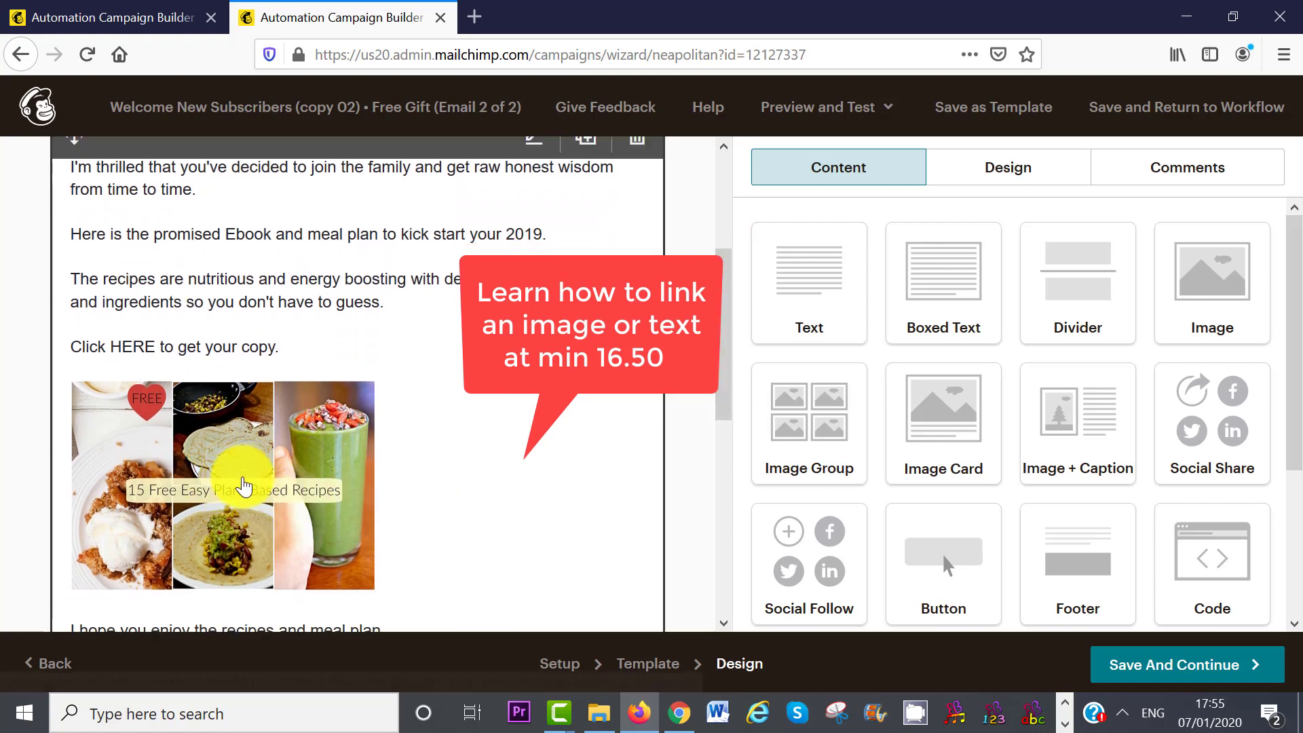
pyautogui.click(244, 485)
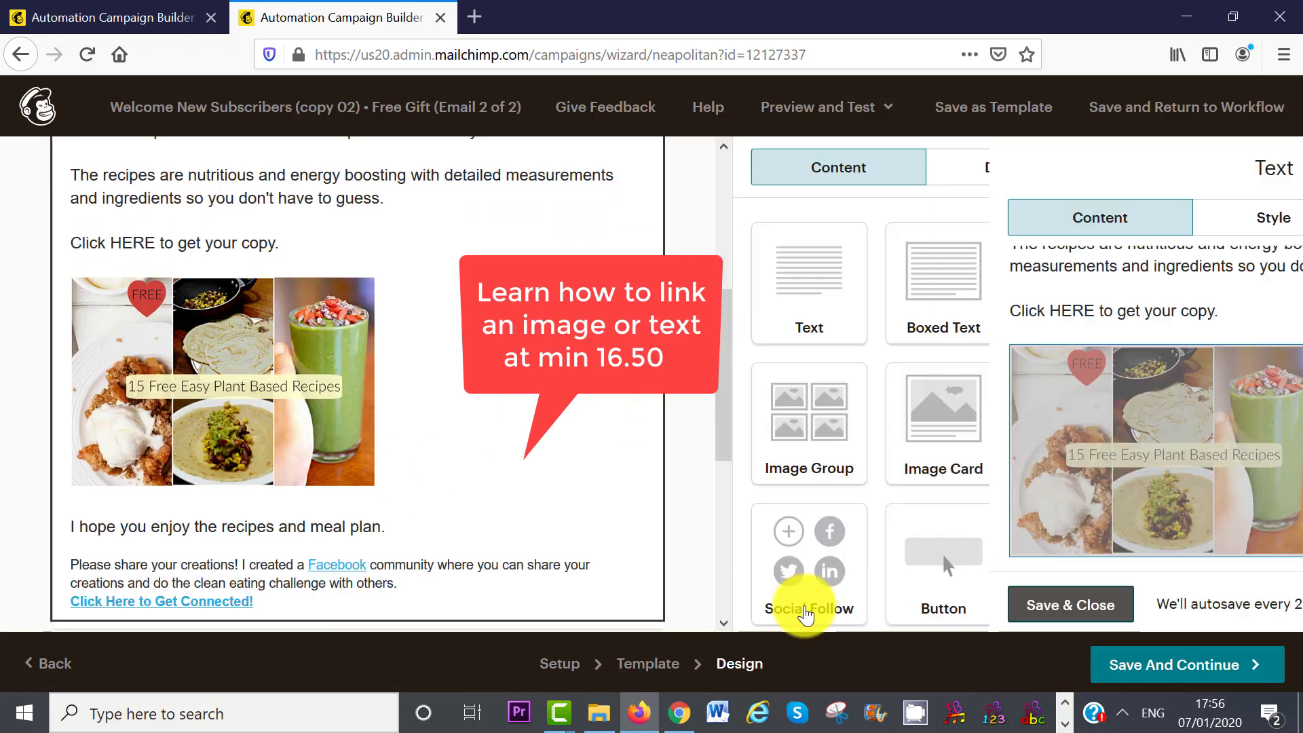
pyautogui.click(1189, 668)
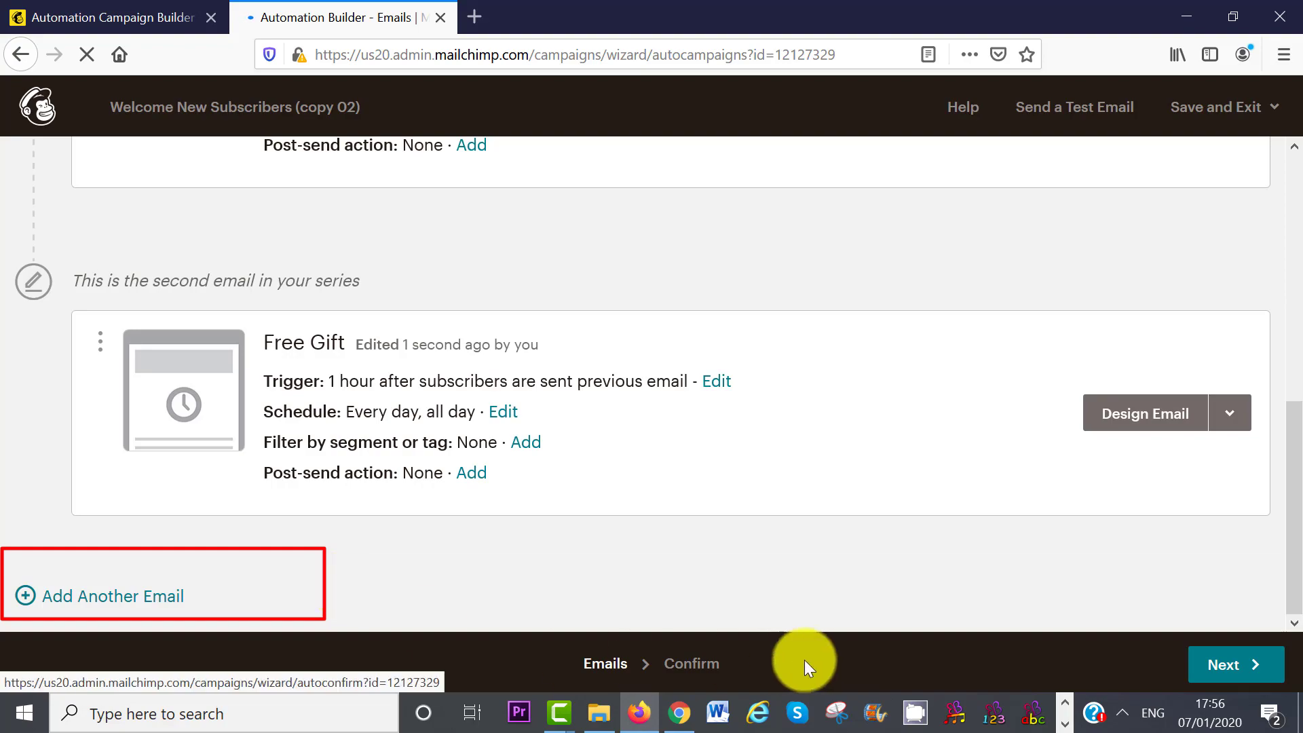
# - Exit the onboarding automation to the Dashboard without starting it, keeping it as a draft
pyautogui.click(1216, 669)
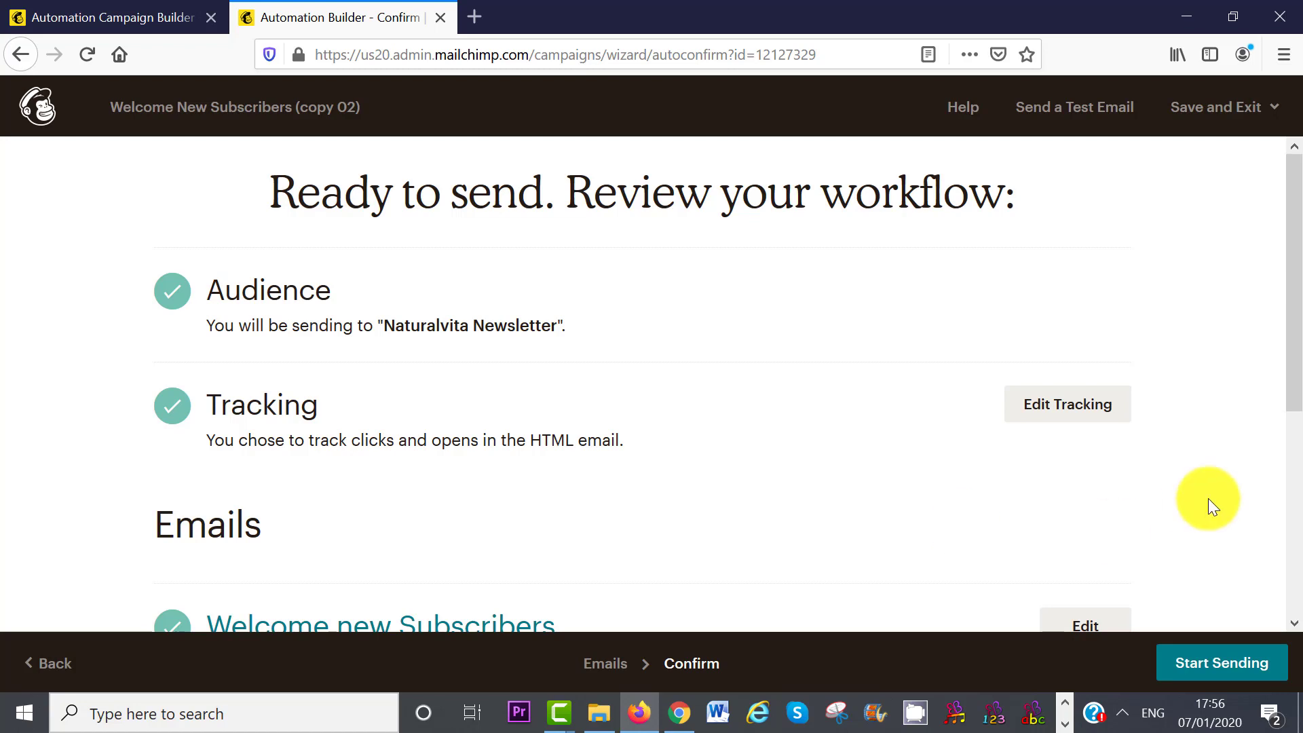
pyautogui.click(1216, 110)
pyautogui.click(1216, 161)
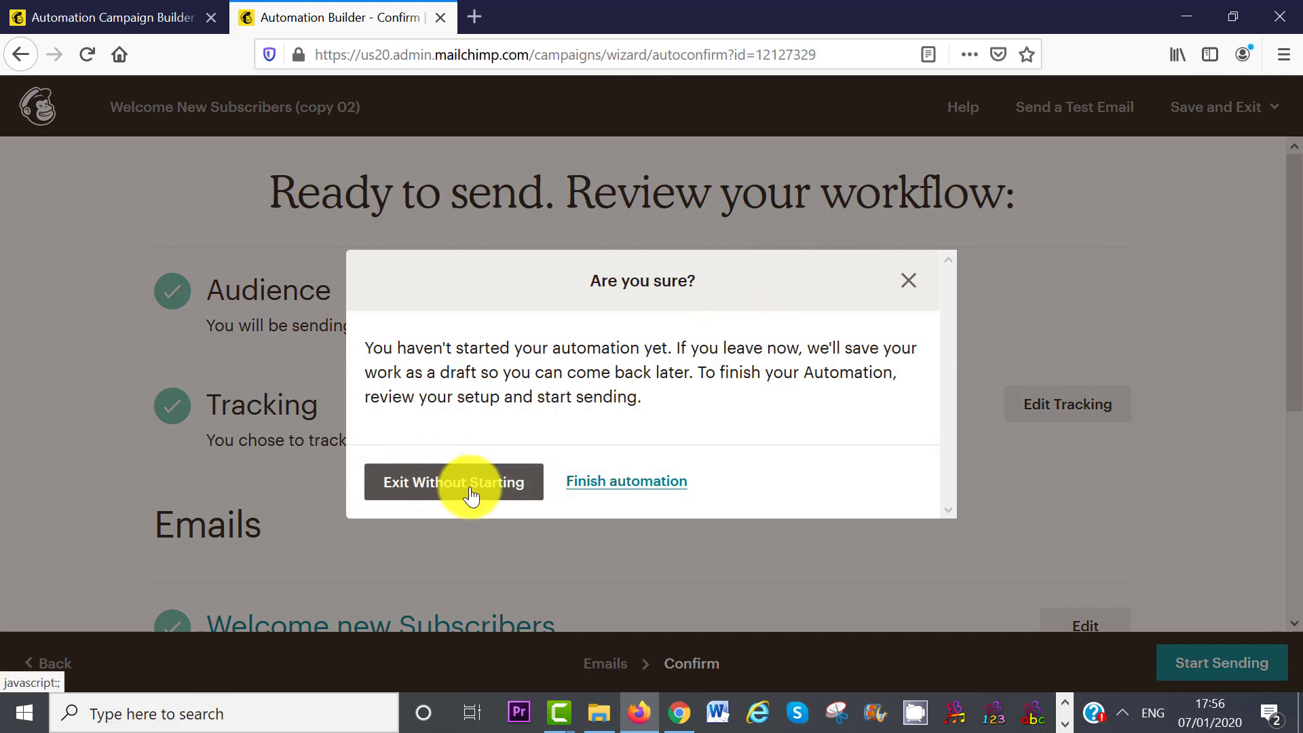
pyautogui.click(473, 499)
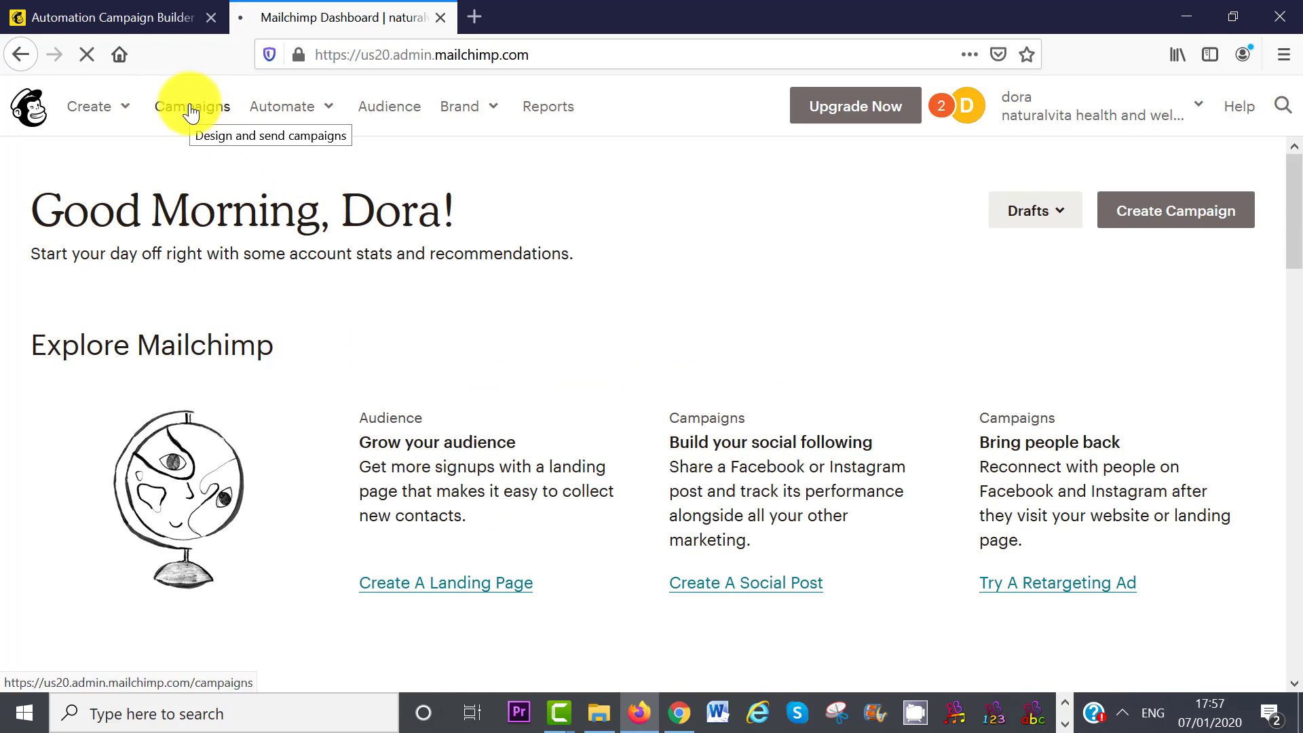
# - In Campaigns, select the 'Welcome New Subscribers (copy 02)' draft automation
pyautogui.click(190, 114)
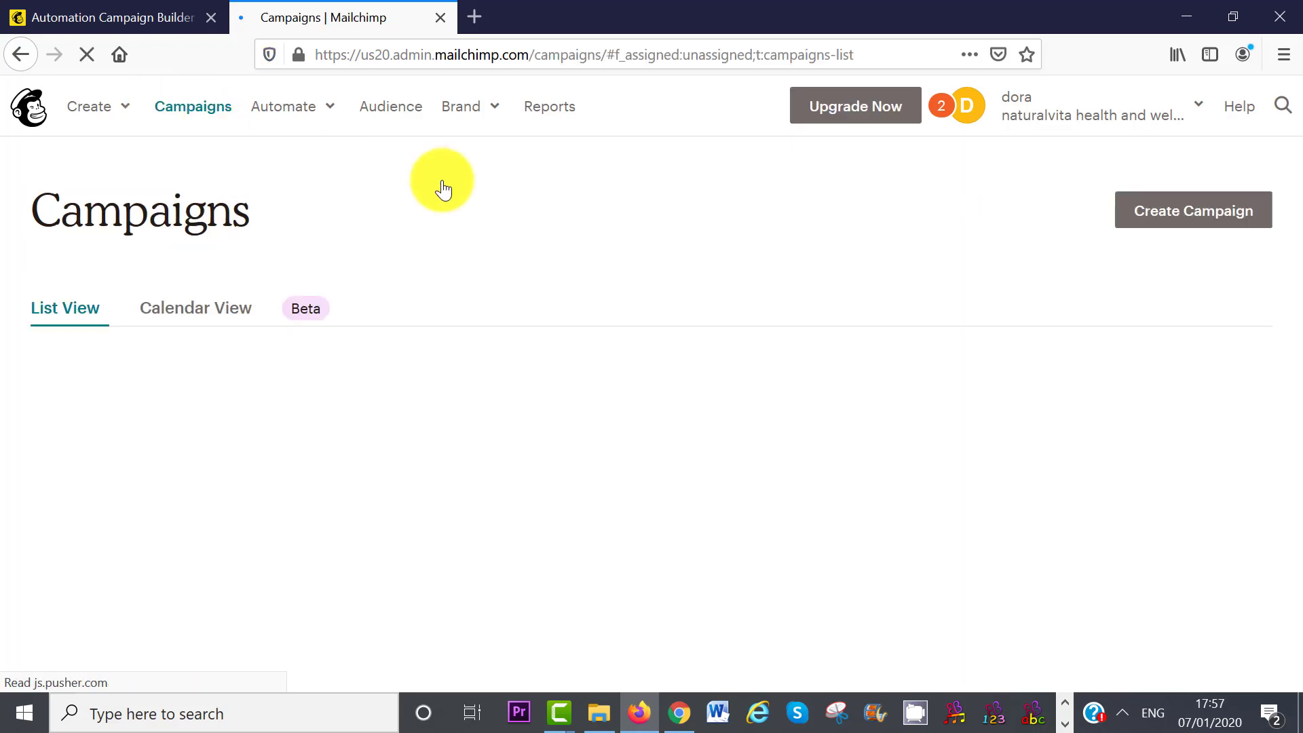
pyautogui.scroll(-5, 311, 315)
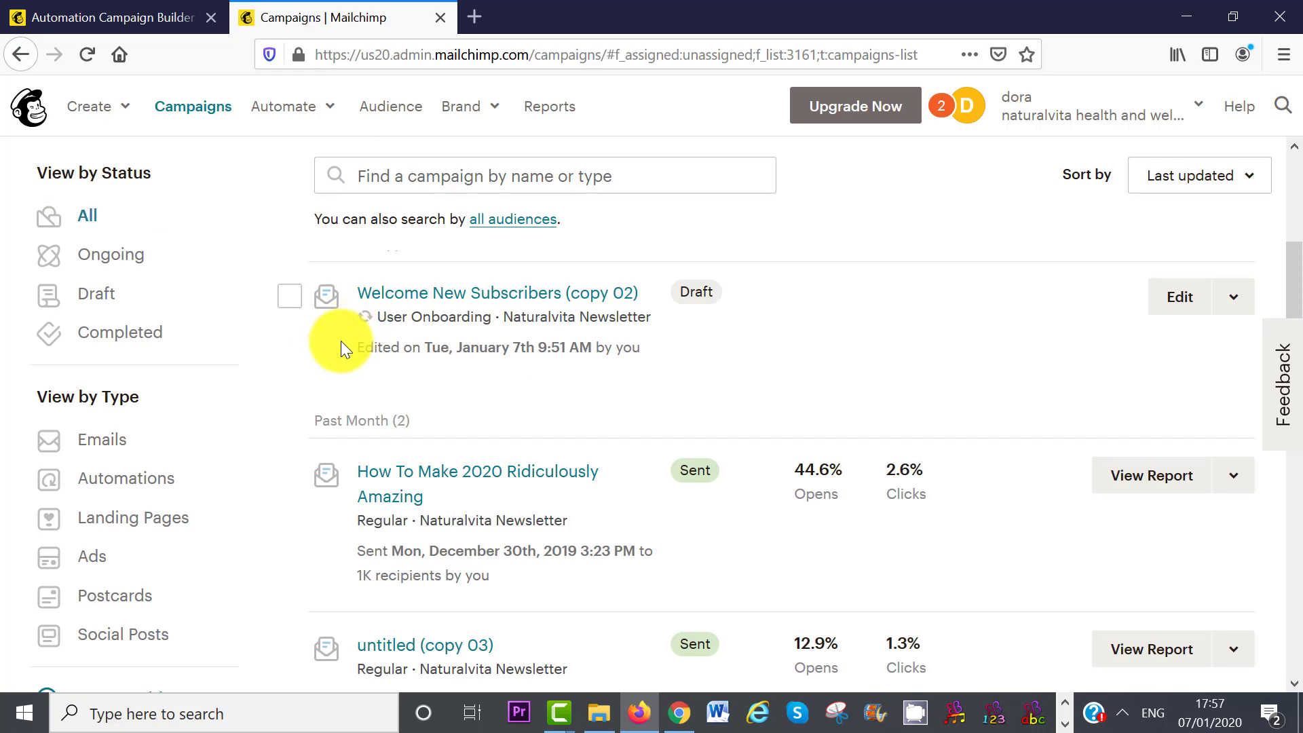
pyautogui.click(290, 296)
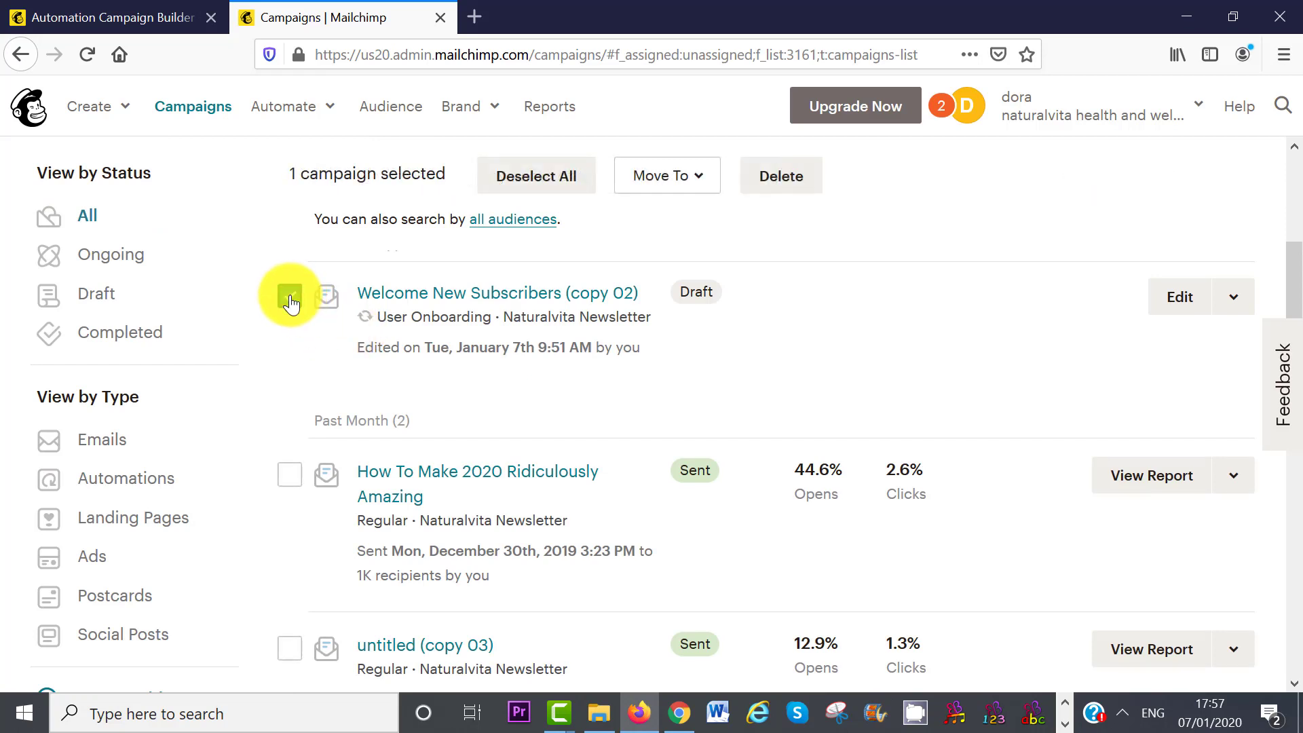